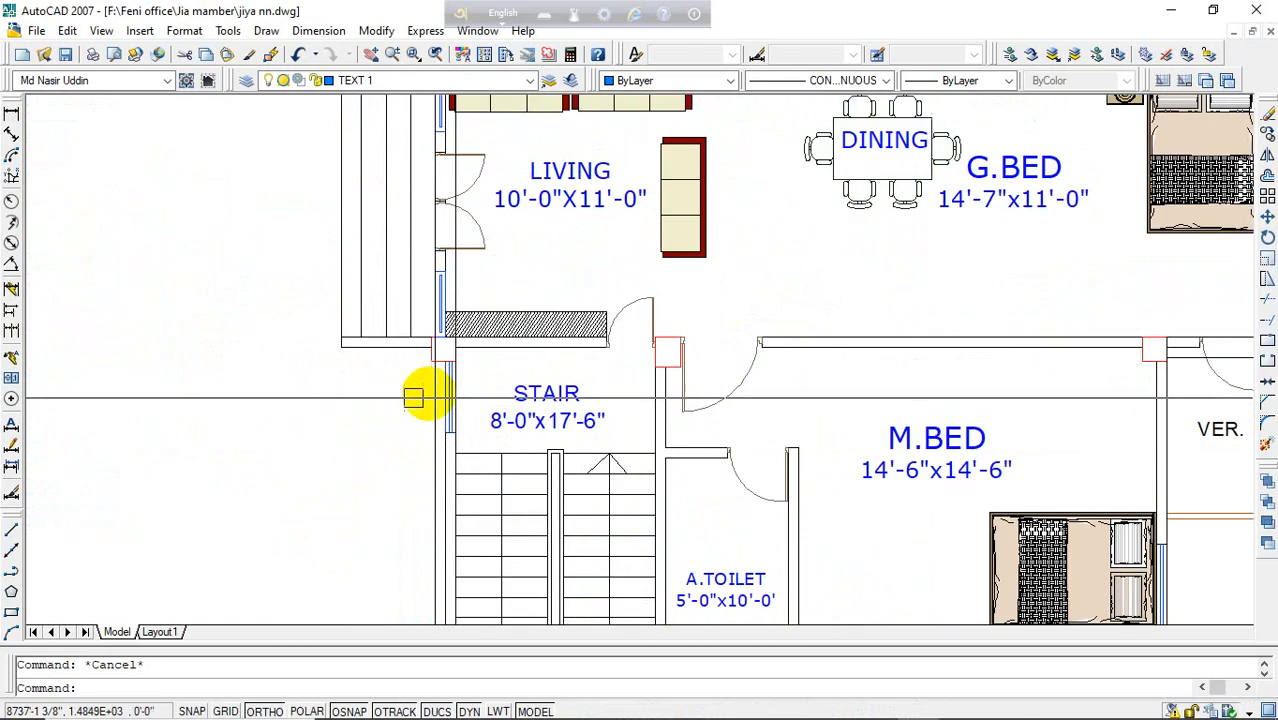
- Erase the extra outer vertical wall line beside the stair and the extra vertical line along the living room's inner wall face
click(429, 405)
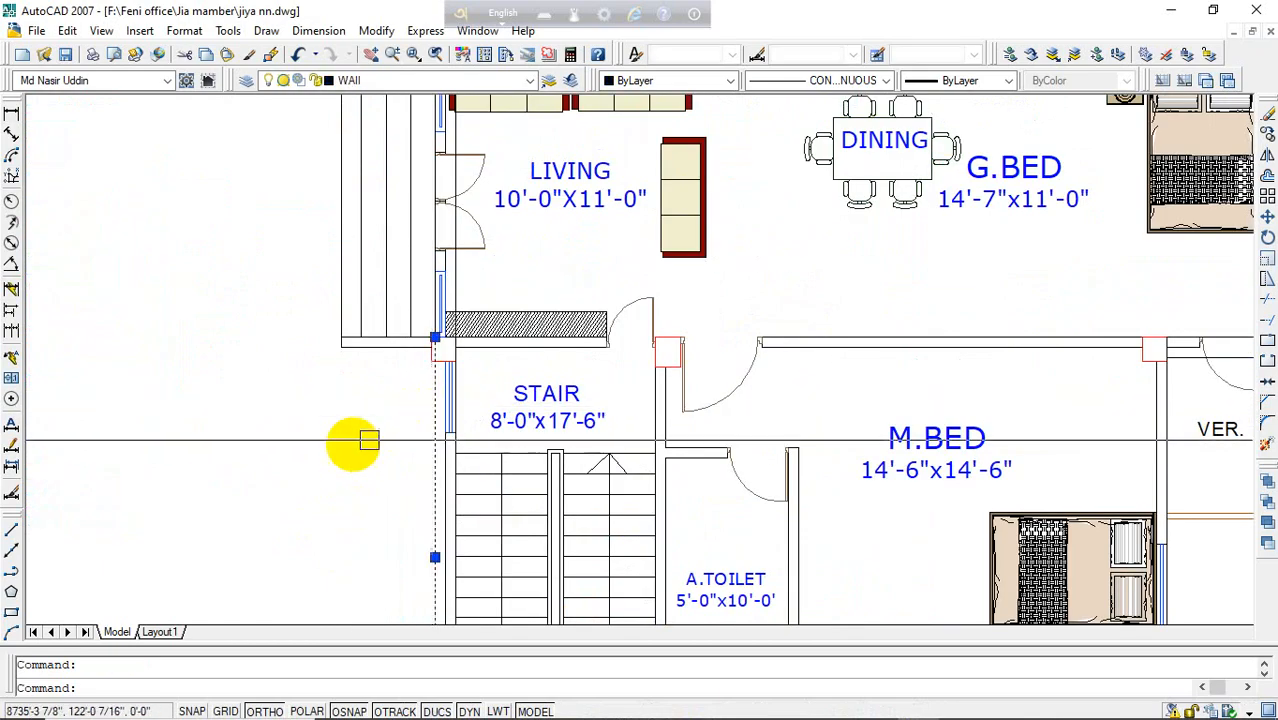
key(Delete)
scroll(327, 374, down, 4)
key(Escape)
scroll(381, 288, up, 5)
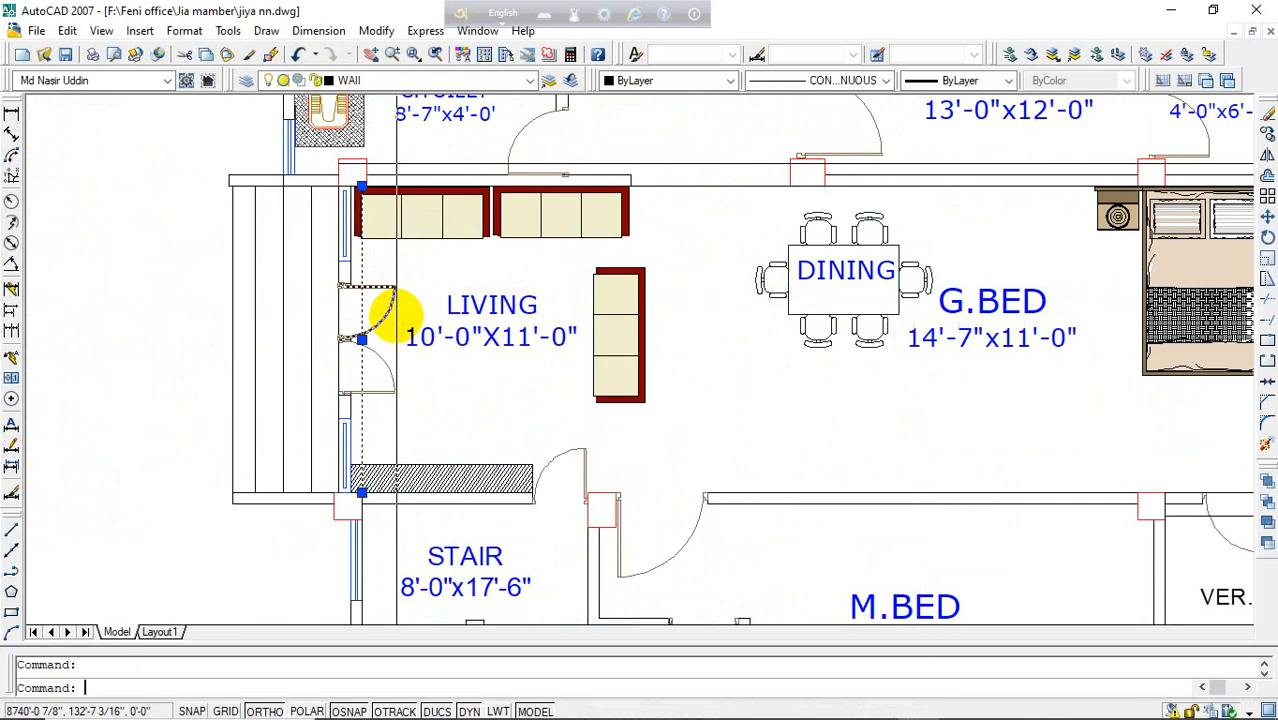
key(Delete)
scroll(348, 294, down, 6)
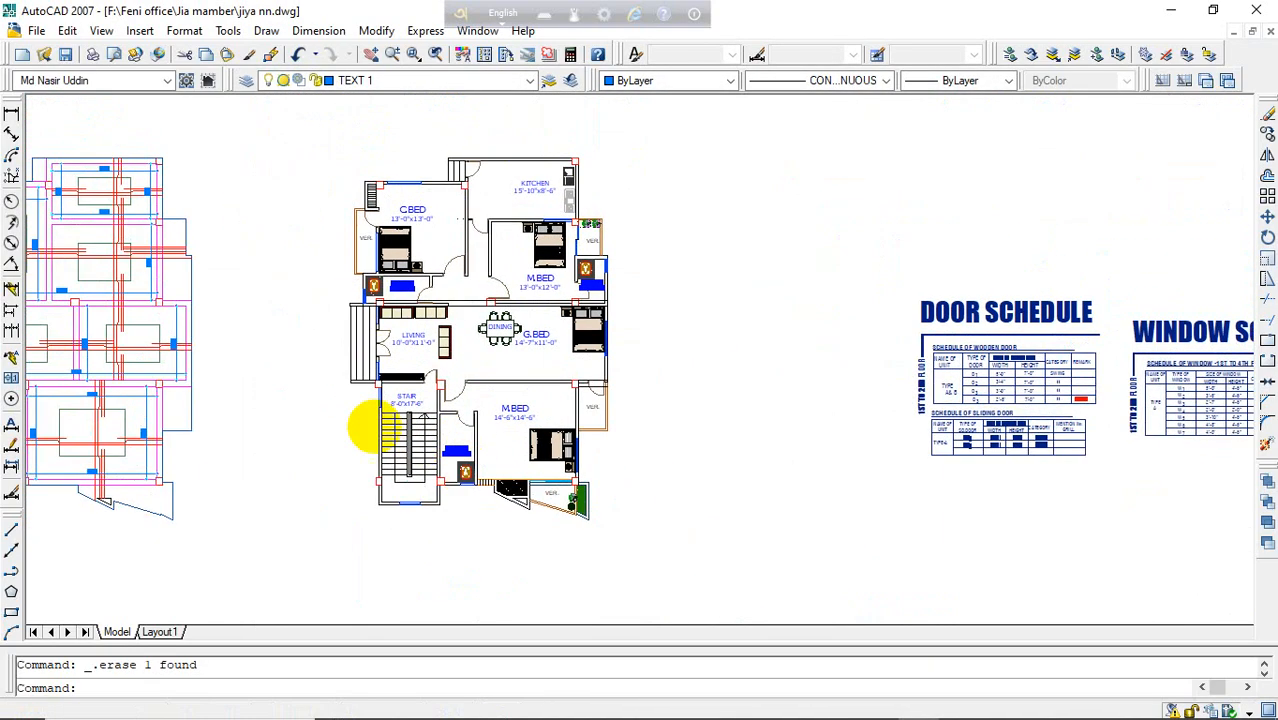
- Make GREAD LINE the current layer
click(405, 82)
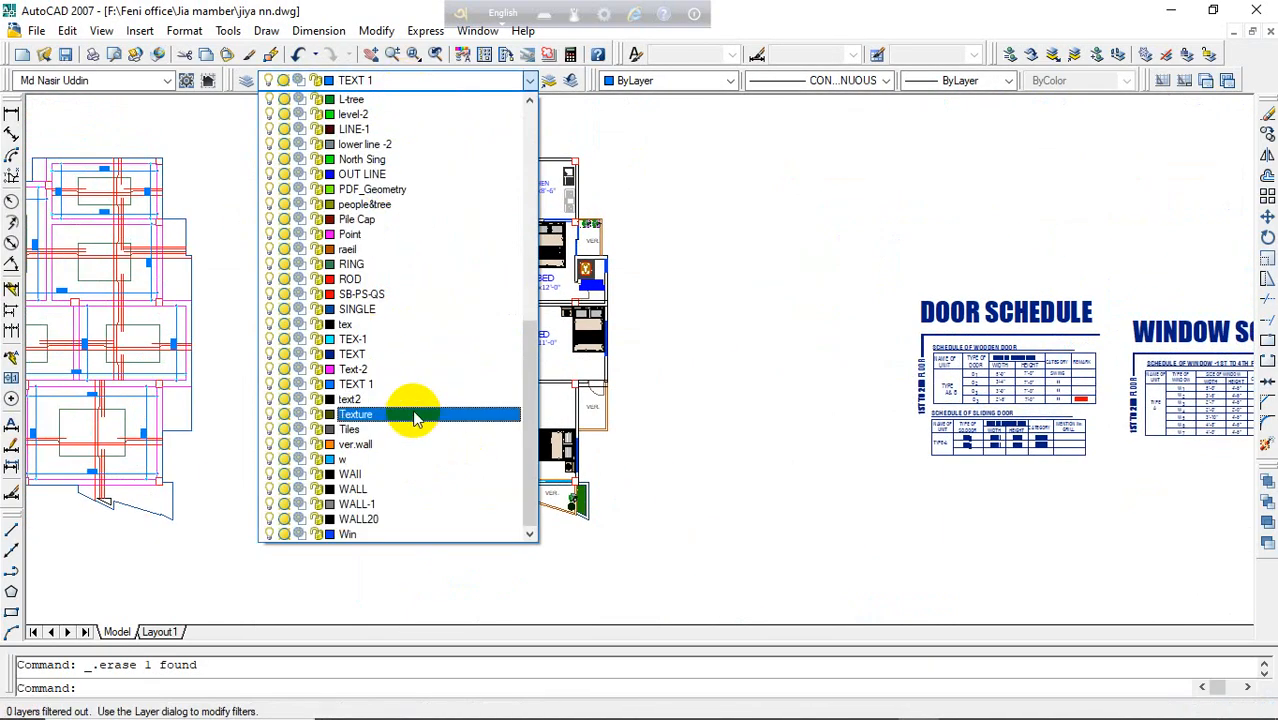
scroll(413, 214, up, 9)
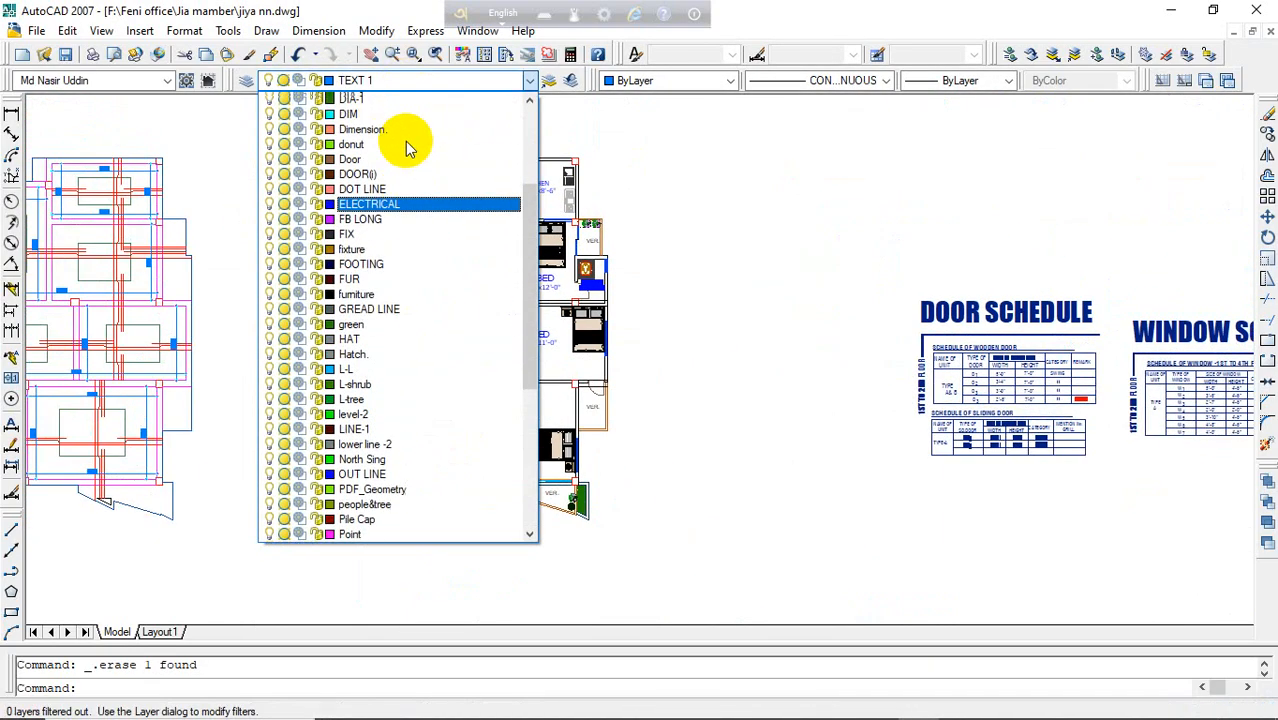
scroll(398, 142, up, 2)
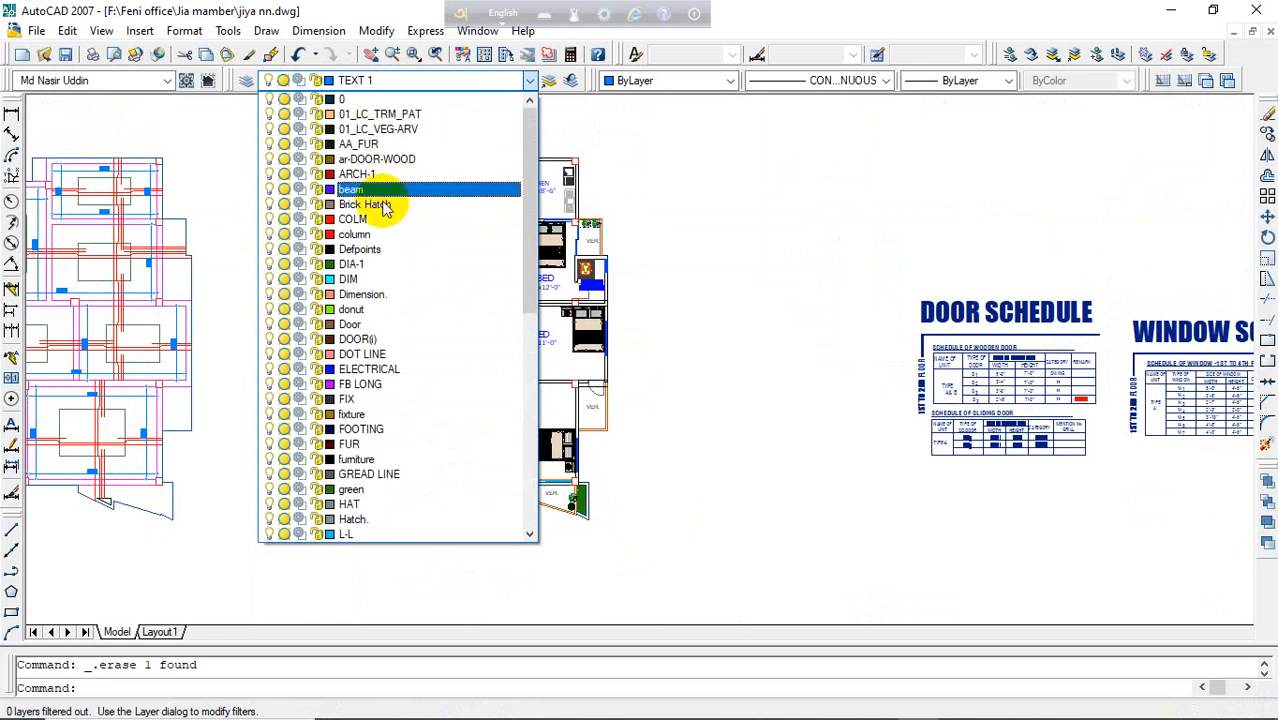
key(g)
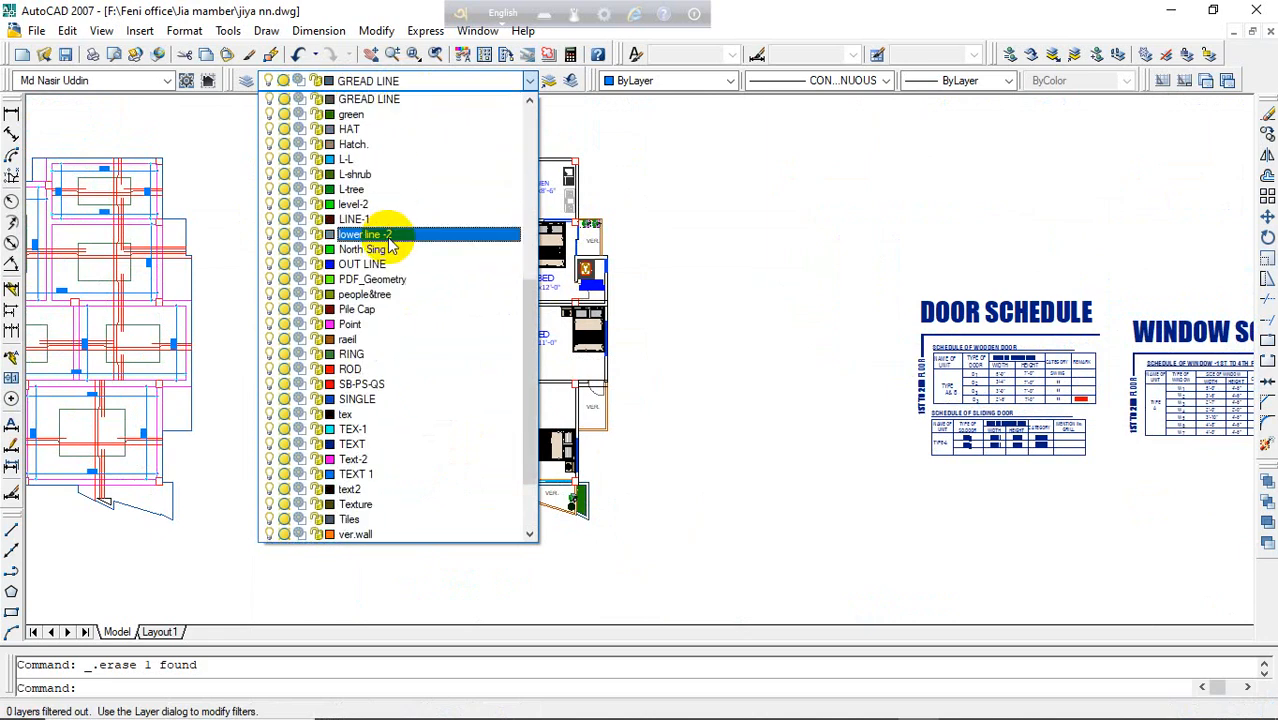
click(406, 108)
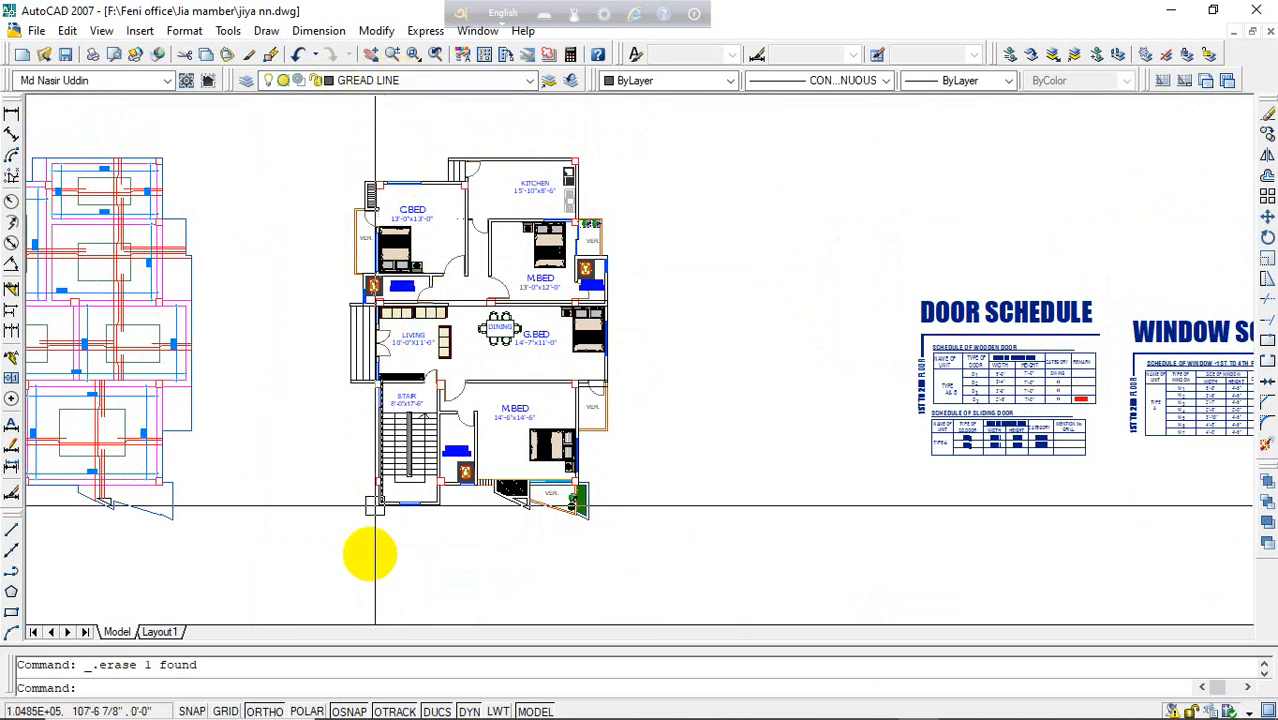
- Place several trial vertical construction lines (XLINE, Ver) in the empty area between the floor plan and the door schedule
scroll(380, 506, up, 2)
middle_drag(368, 507, 379, 600)
key(Escape)
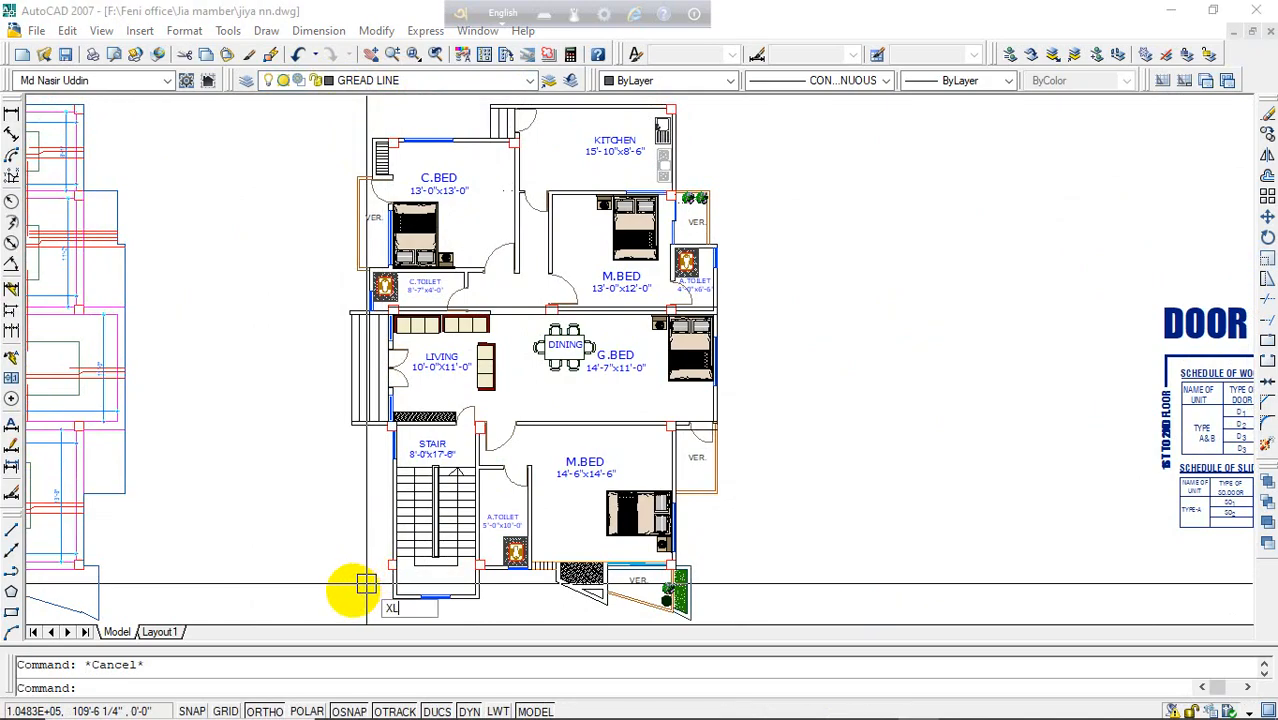
key(Return)
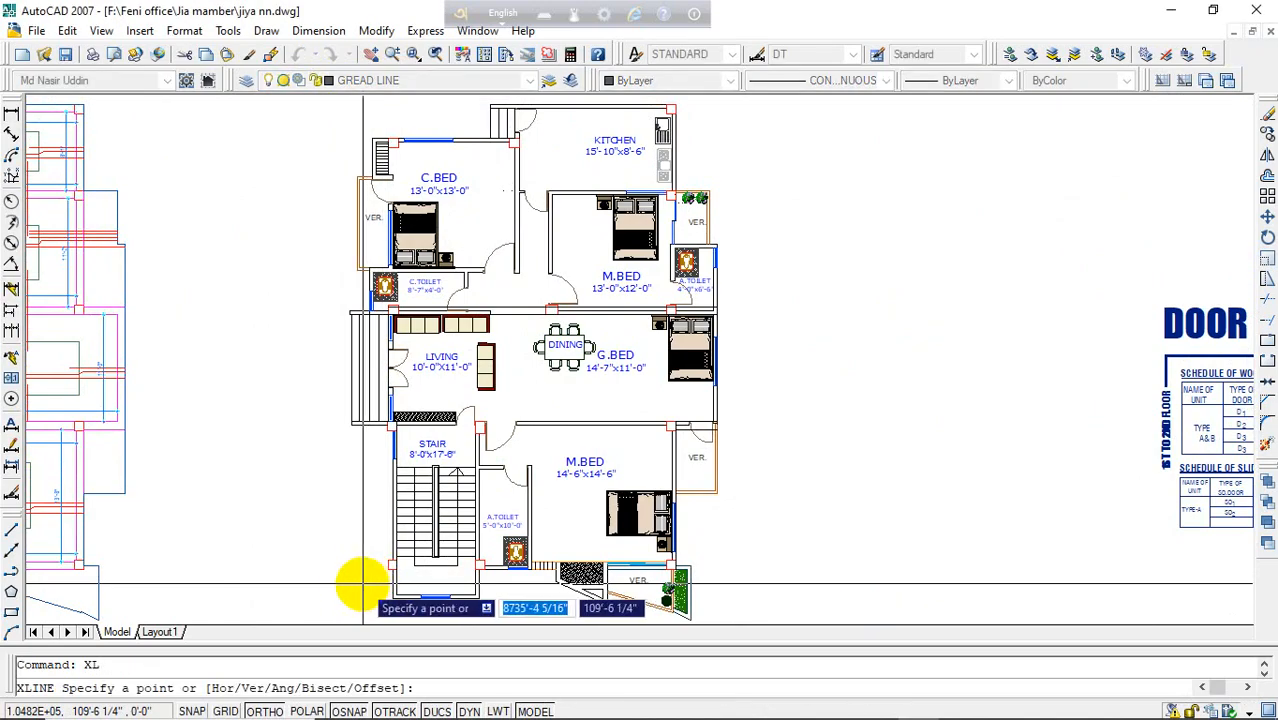
text(V)
key(Return)
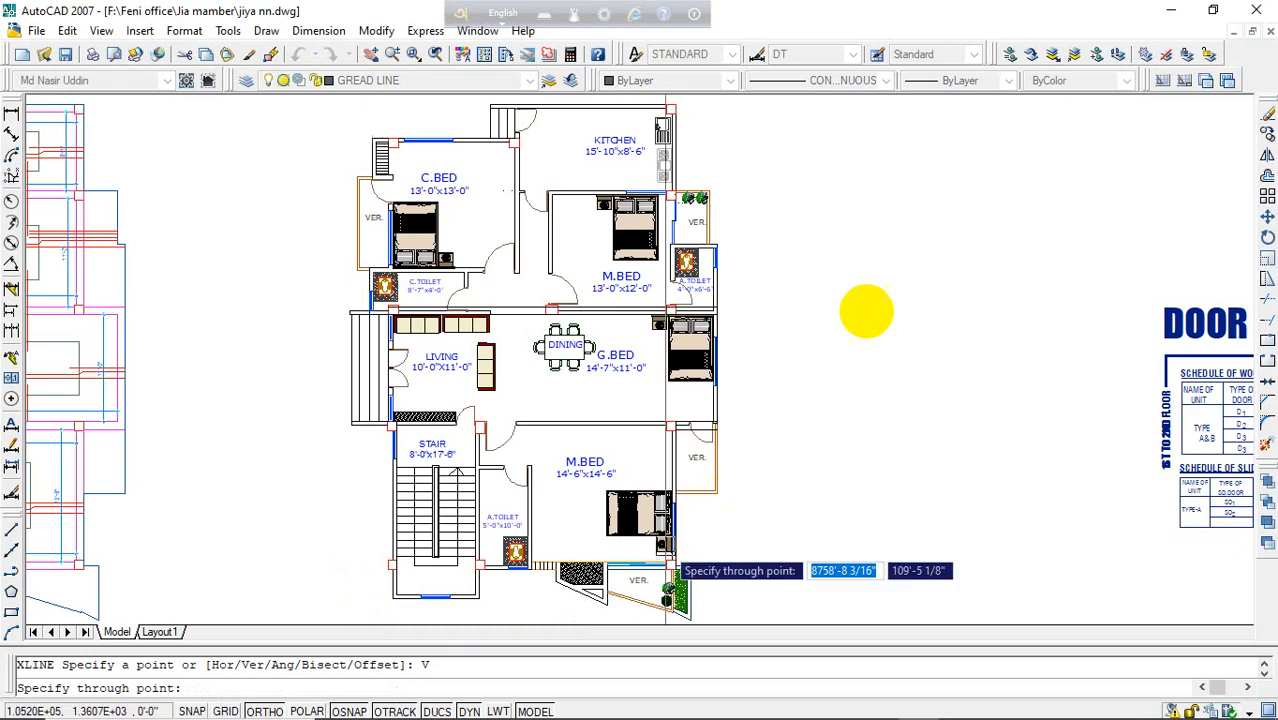
click(835, 296)
click(1085, 273)
click(974, 330)
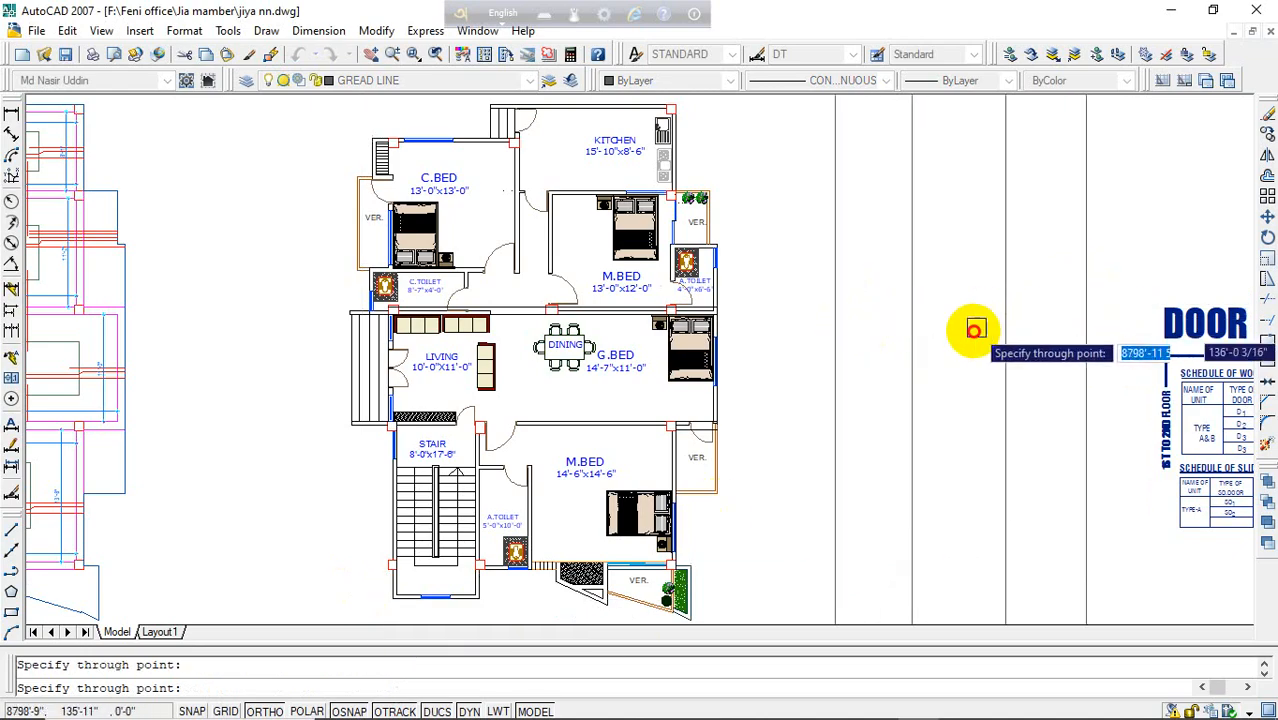
click(883, 383)
click(932, 363)
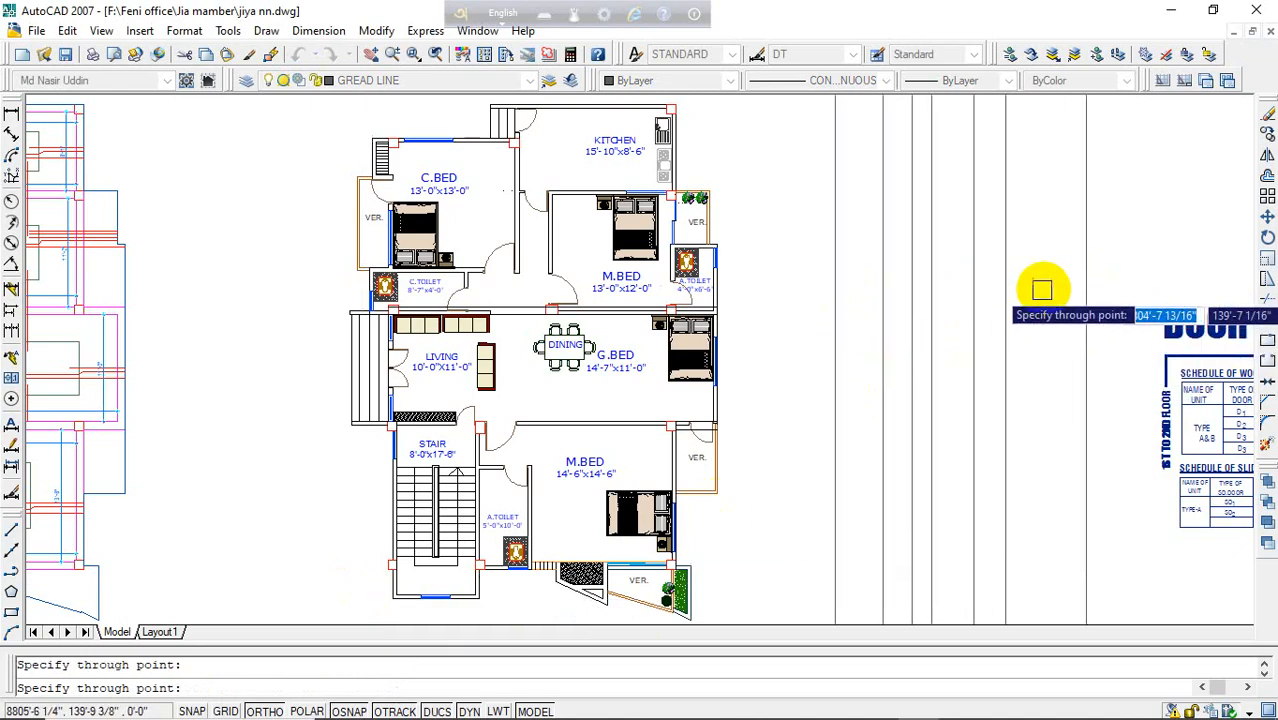
scroll(822, 400, down, 6)
scroll(885, 420, down, 4)
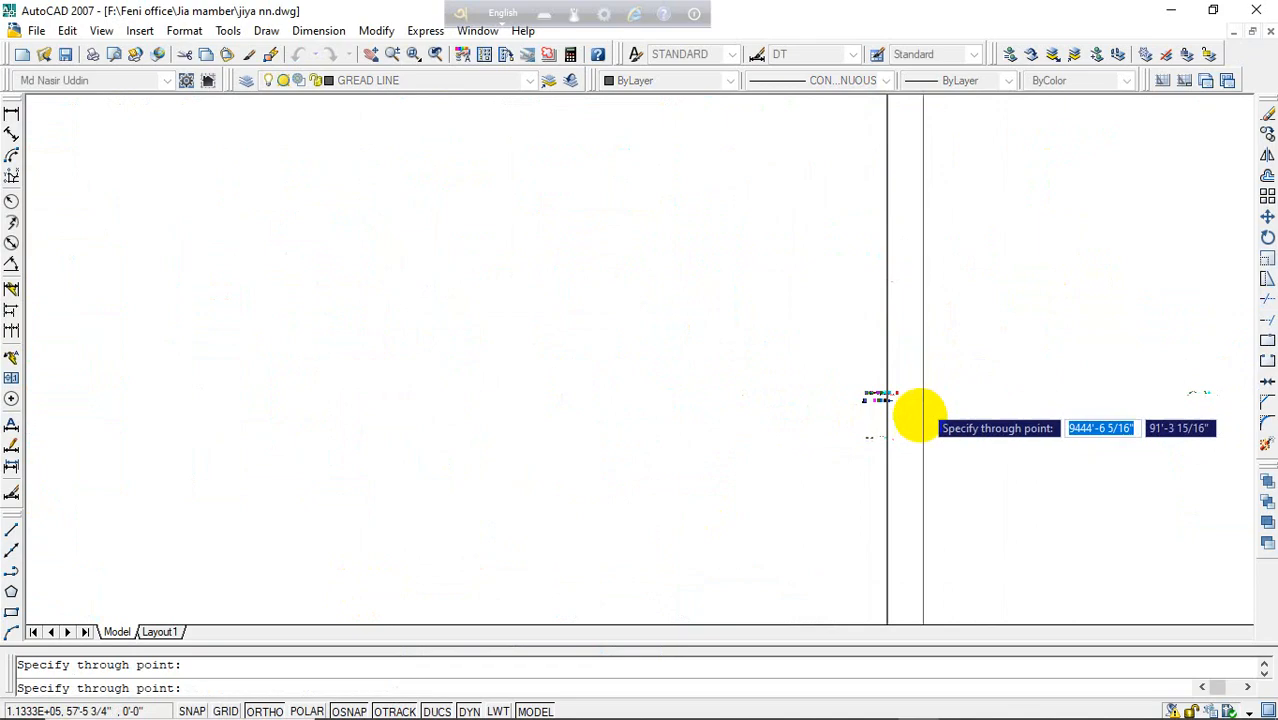
scroll(915, 420, up, 10)
scroll(795, 320, up, 6)
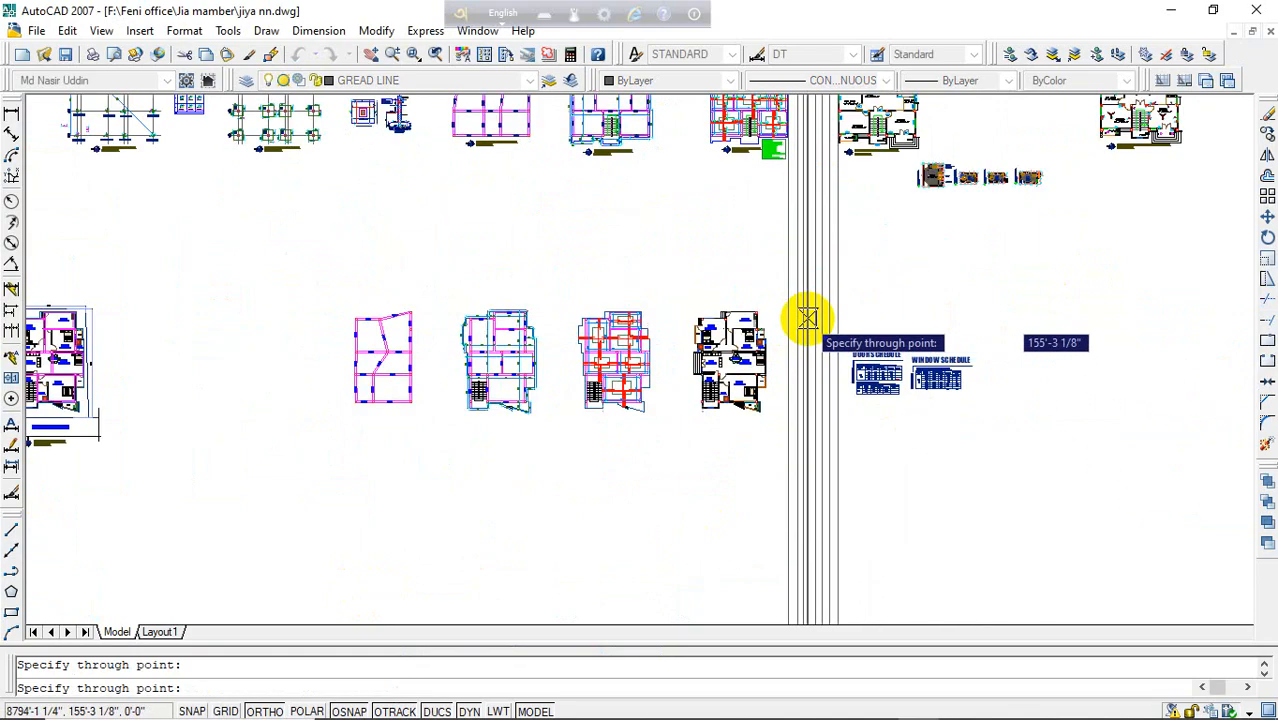
key(Escape)
- Erase all the trial vertical construction lines beside the floor plan
click(863, 210)
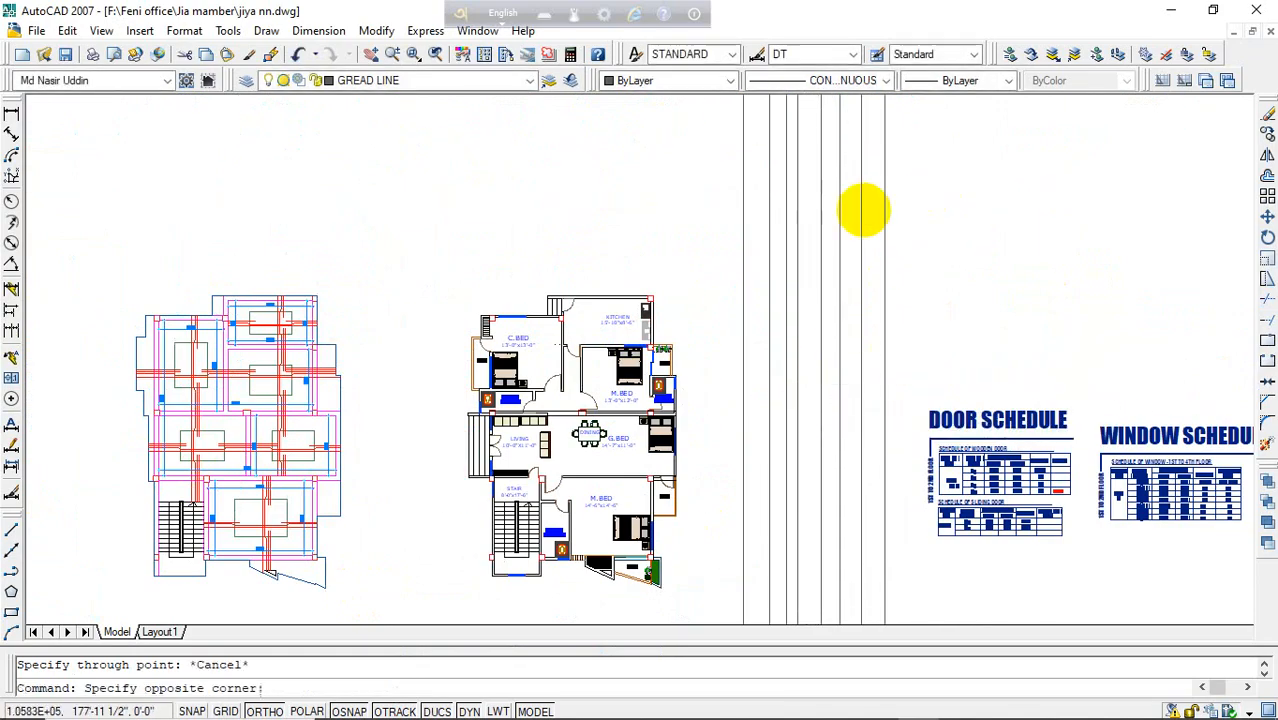
click(729, 240)
key(Delete)
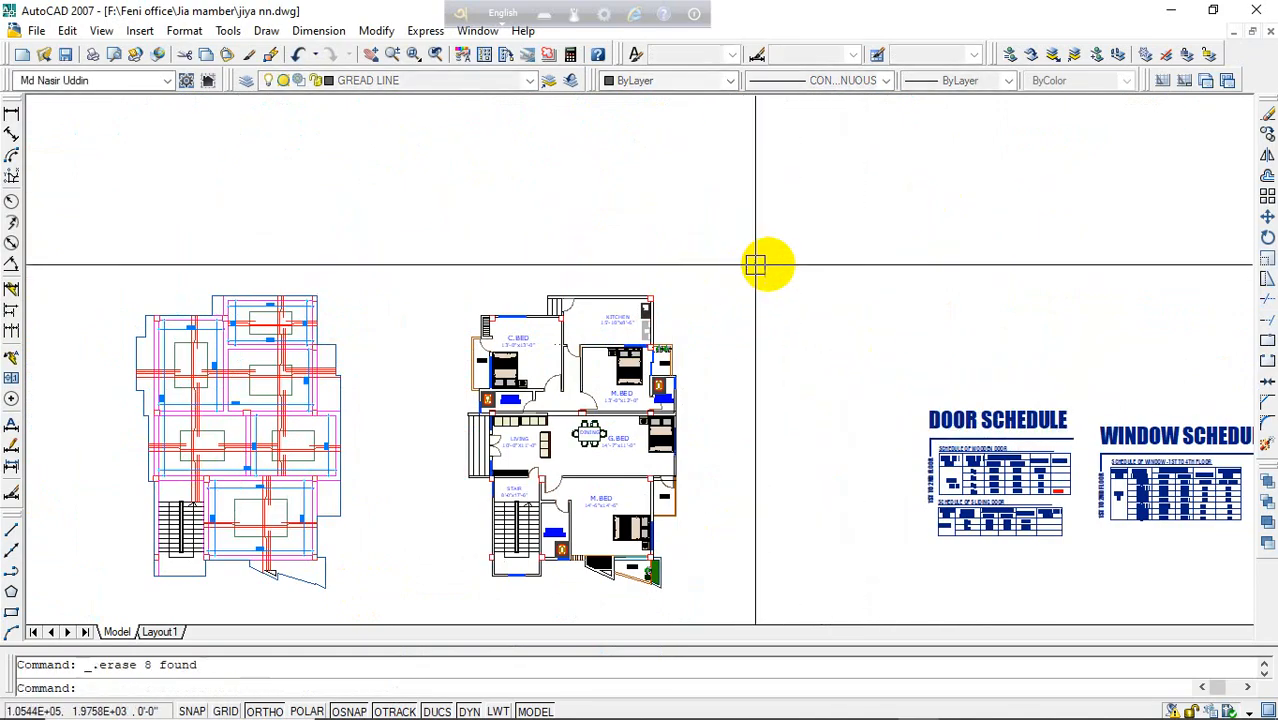
- Place several trial horizontal construction lines (XLINE, Hor) across the area around and above the top of the floor plan
text(x)
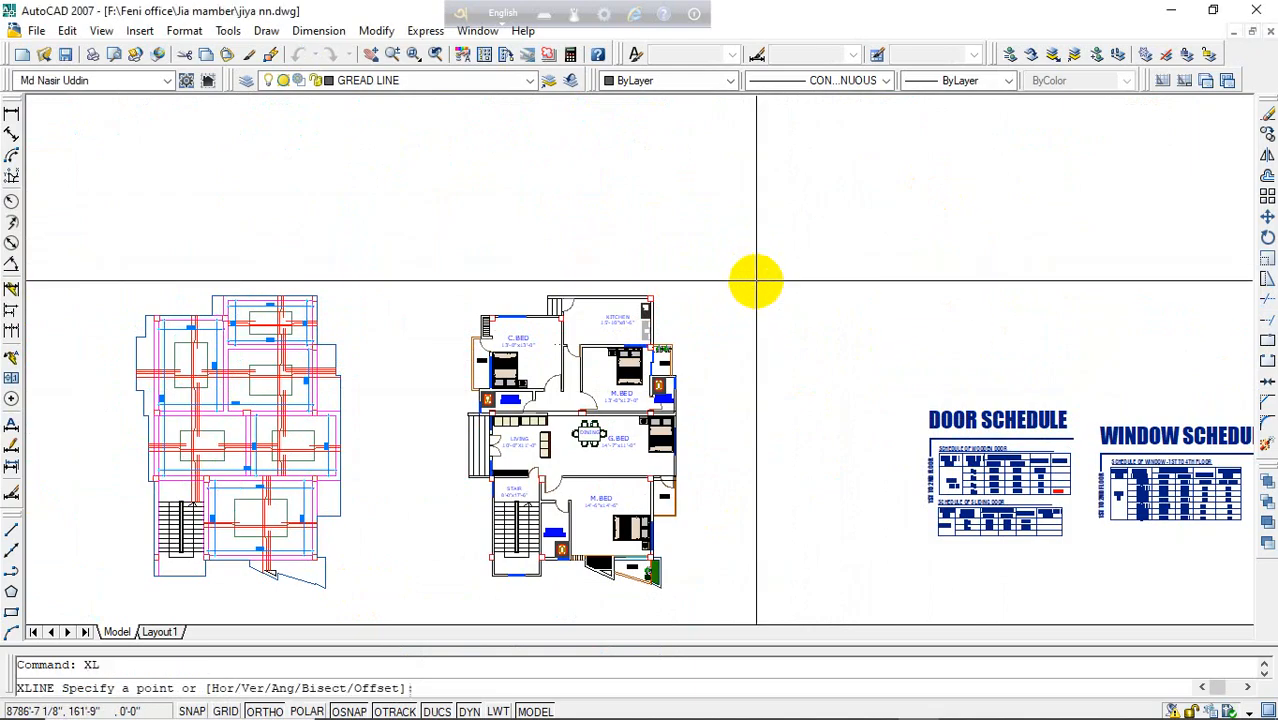
text(h)
key(Return)
click(765, 258)
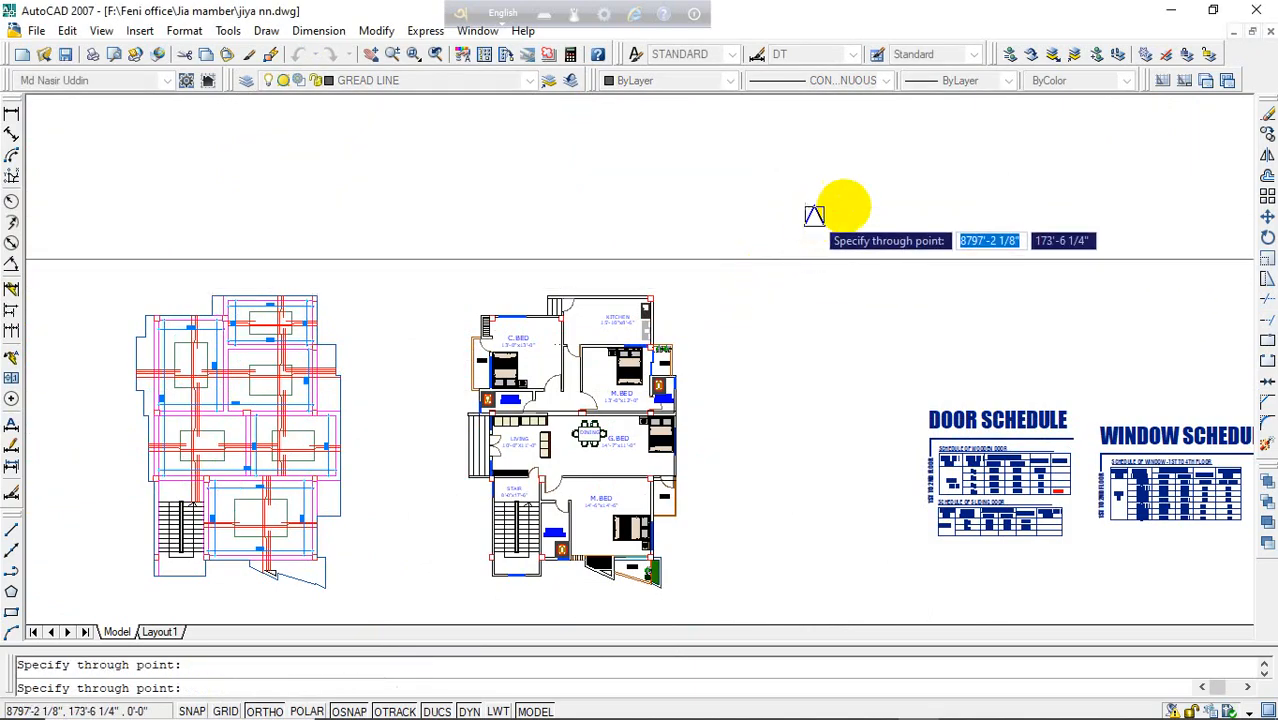
click(876, 191)
click(868, 160)
click(840, 137)
click(825, 213)
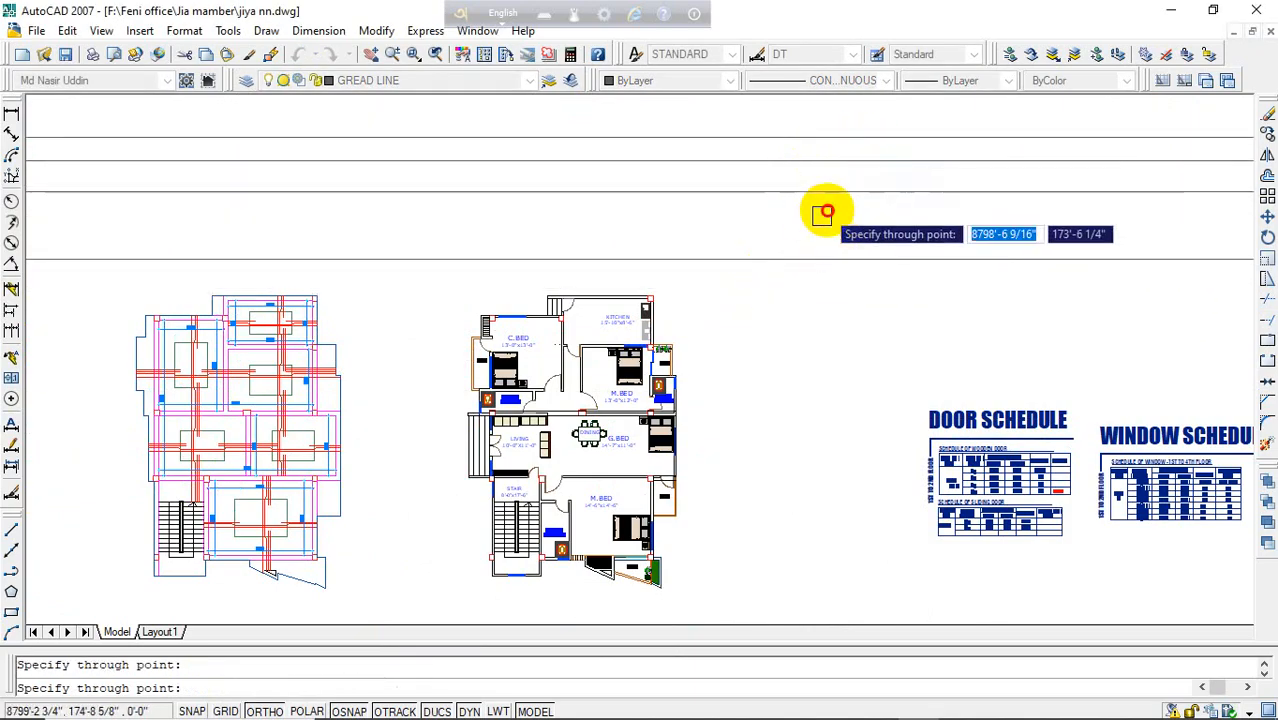
click(838, 245)
click(851, 276)
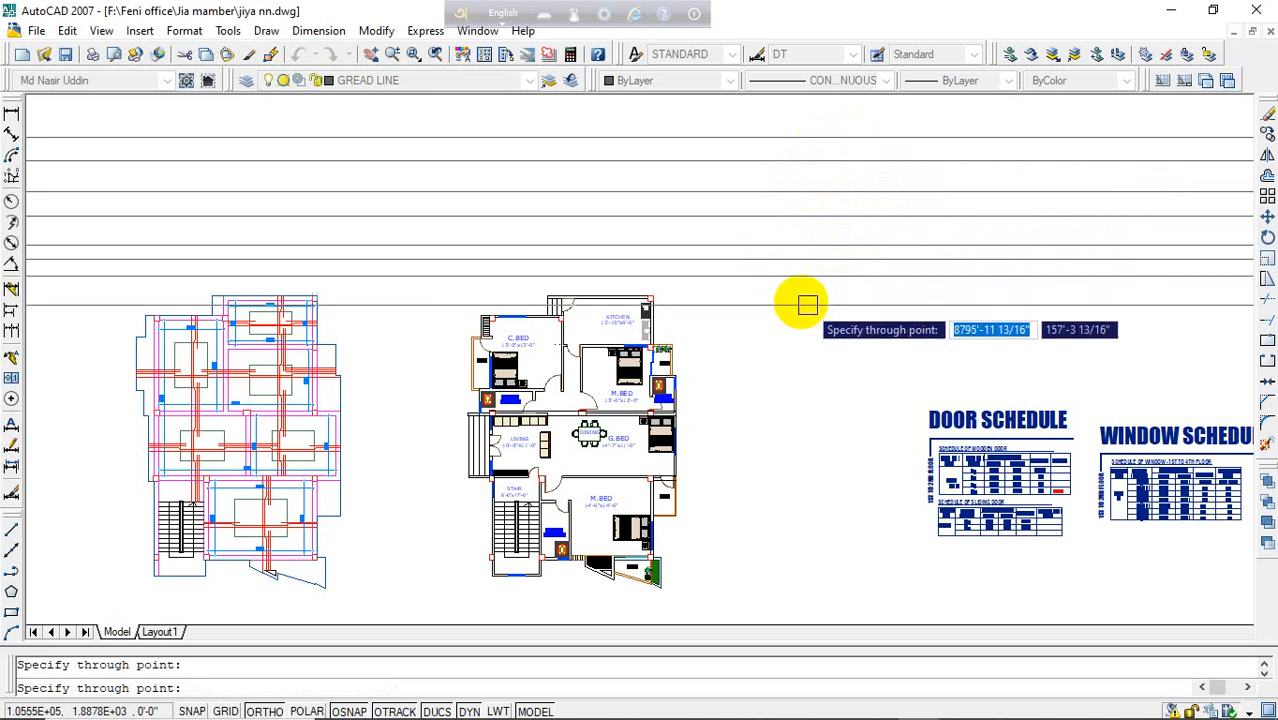
scroll(790, 305, down, 5)
key(Escape)
- Erase all the trial horizontal construction lines above the floor plans
scroll(795, 234, up, 4)
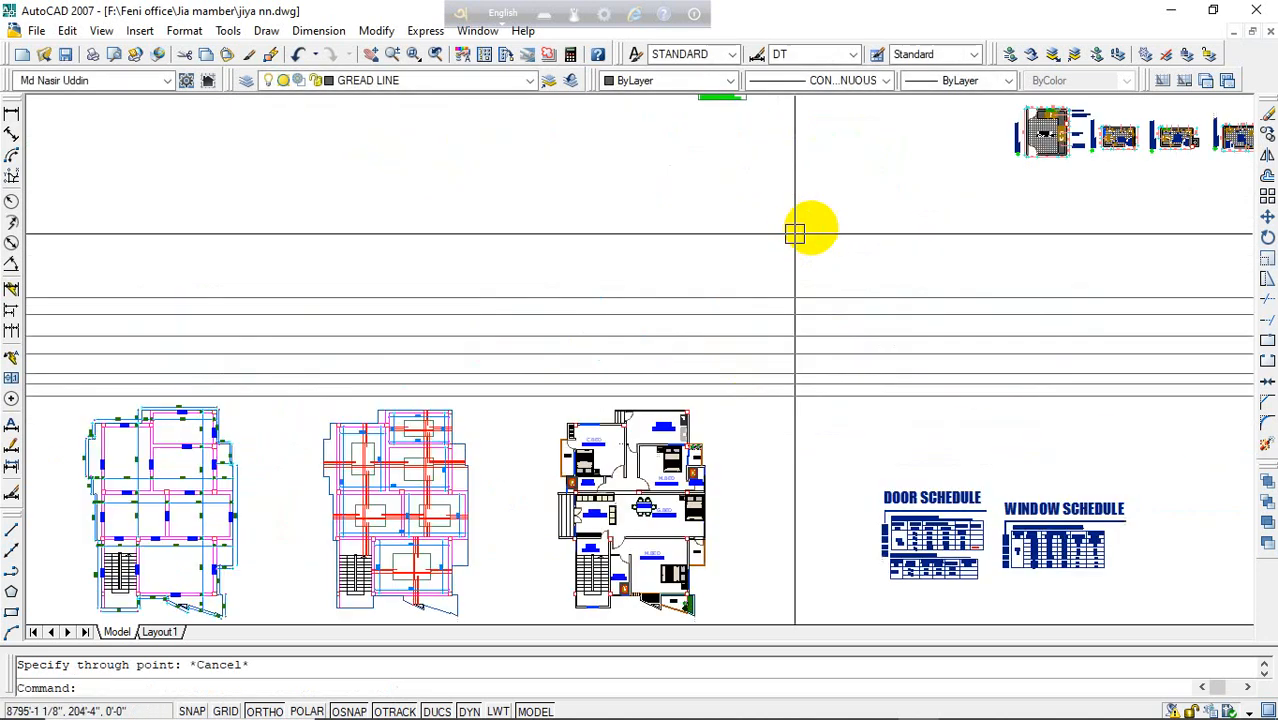
click(829, 208)
click(807, 394)
click(827, 250)
click(760, 429)
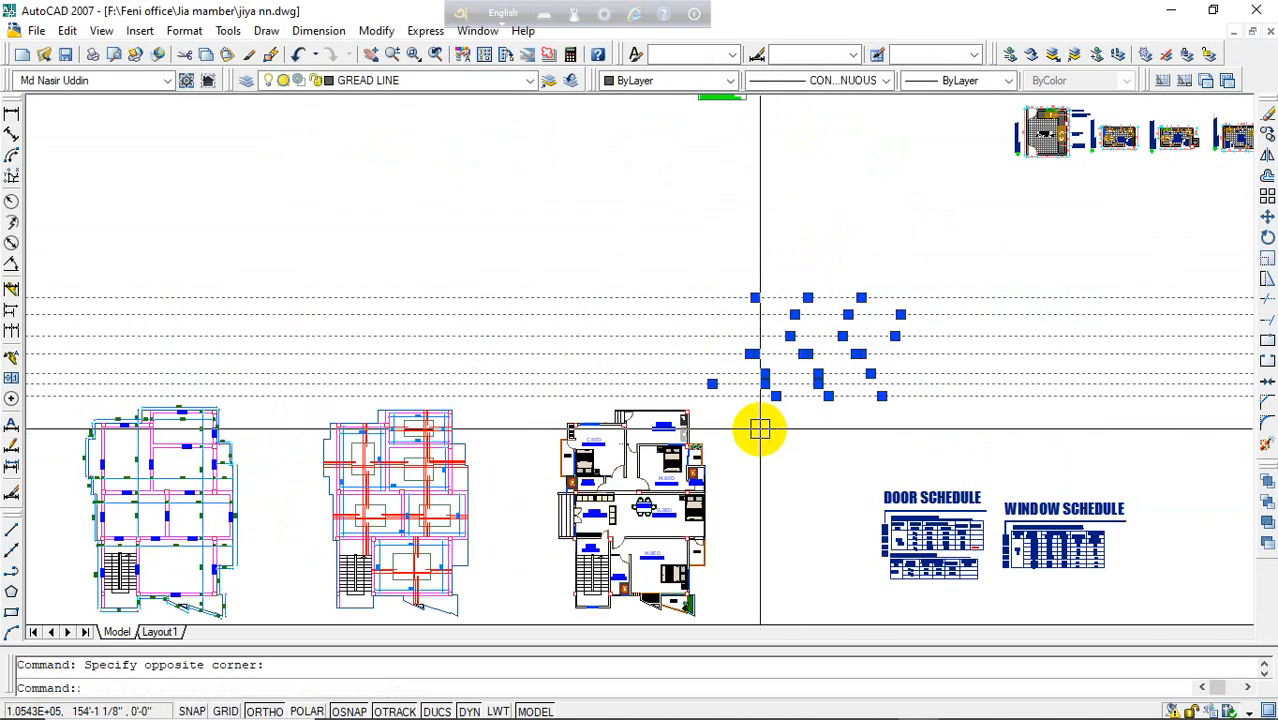
key(Delete)
- Draw a vertical construction line through the middle of the column at the stair's lower-left corner
scroll(628, 491, up, 5)
middle_drag(616, 499, 622, 247)
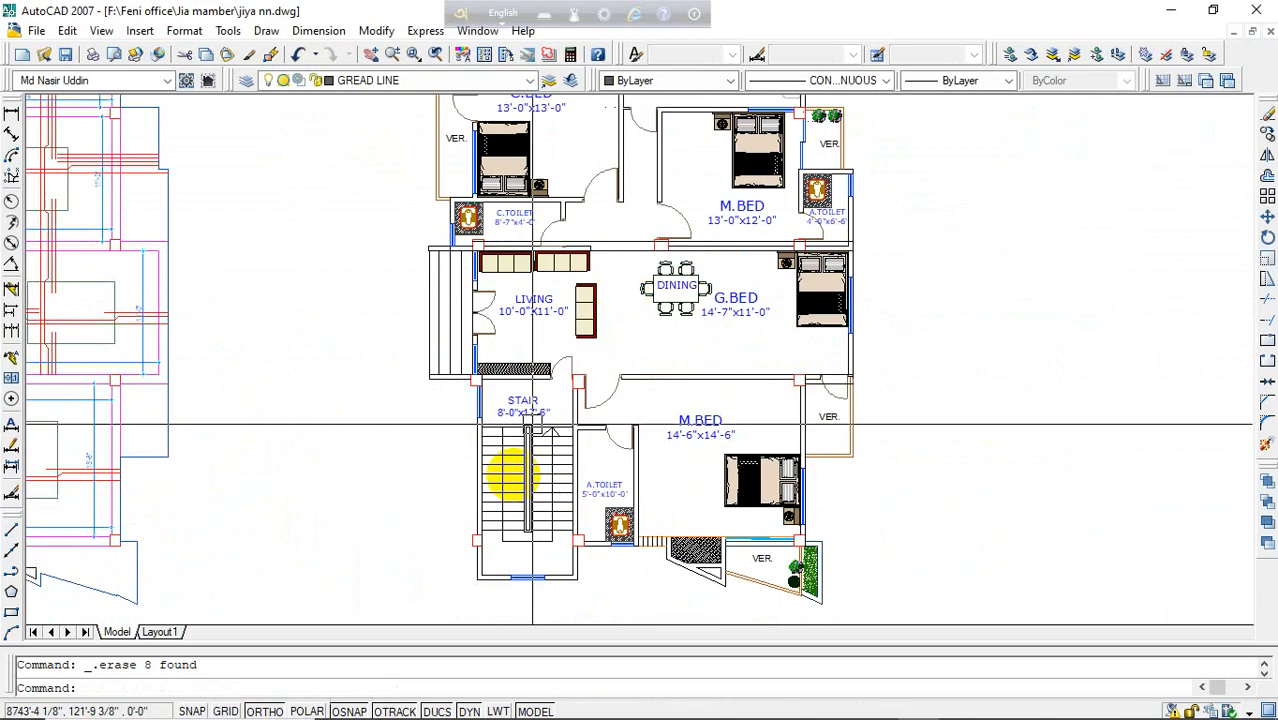
key(Escape)
text(XL)
key(Return)
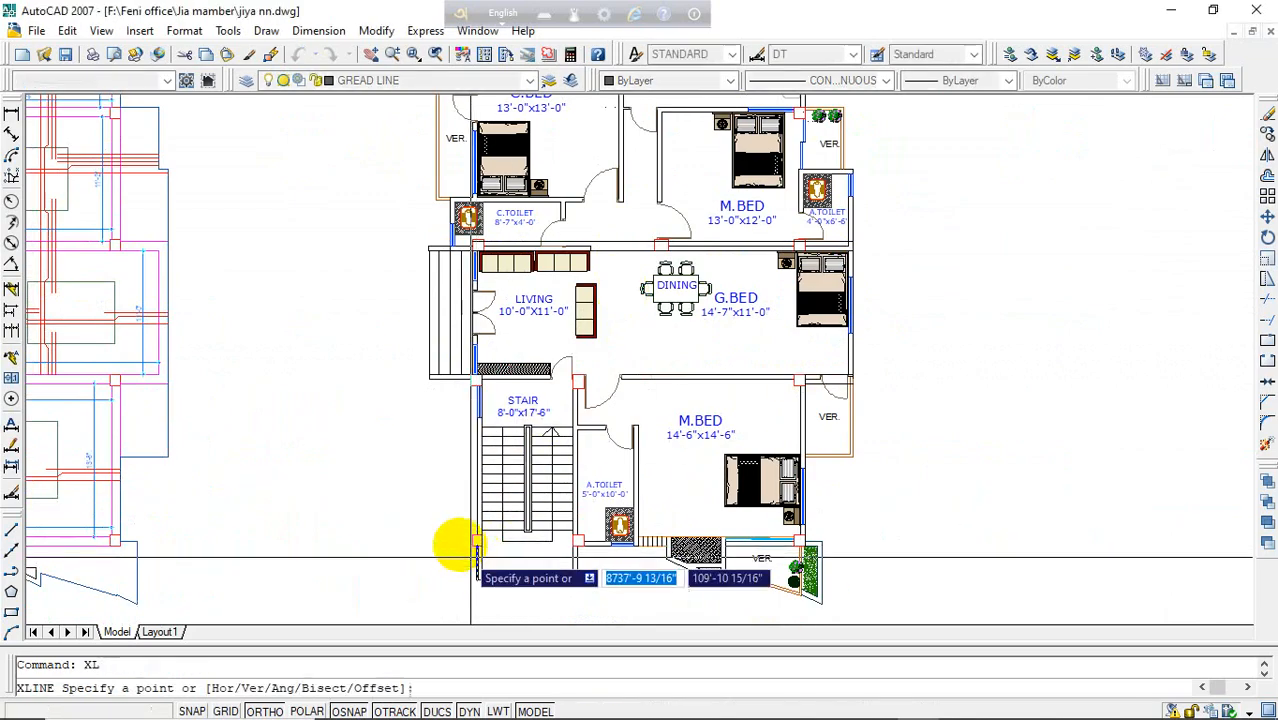
text(V)
key(Return)
scroll(470, 545, up, 6)
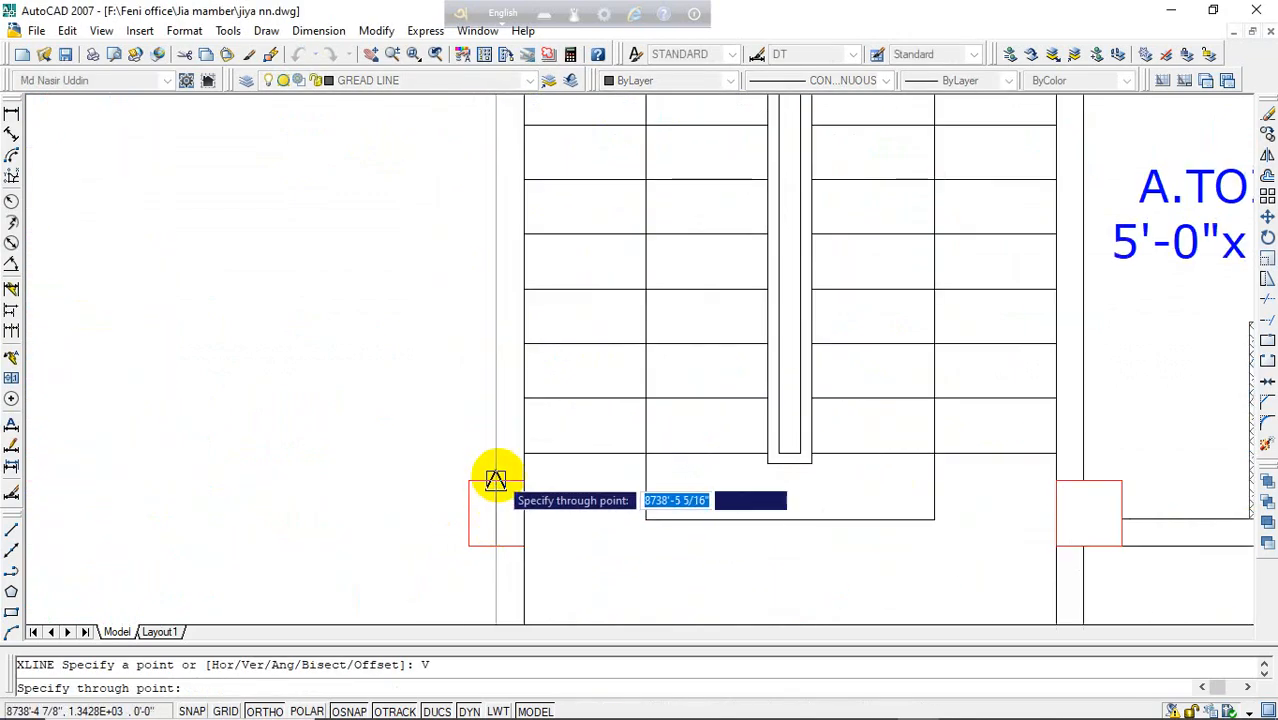
click(496, 480)
- Add vertical construction lines through the column at the stair's lower-right corner and the lower-right column of the 14'-6"x14'-6" M.BED
scroll(448, 485, down, 4)
scroll(448, 400, up, 5)
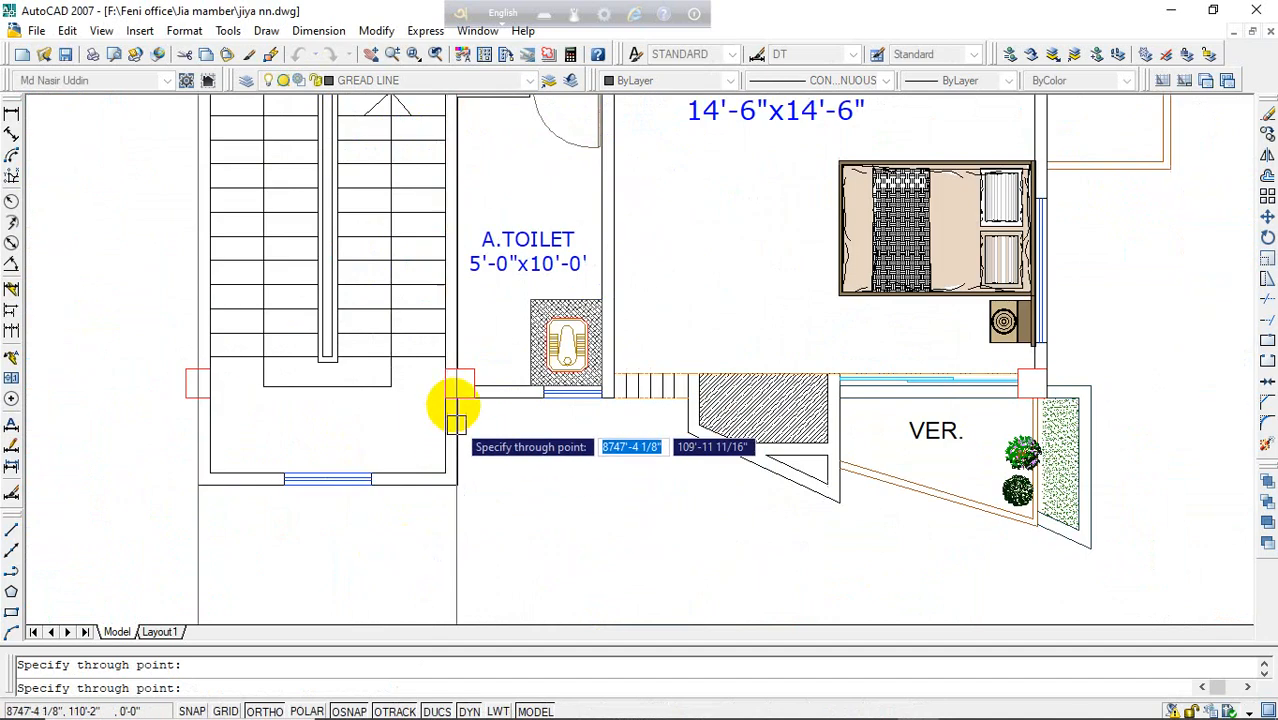
scroll(470, 410, down, 4)
scroll(600, 400, up, 6)
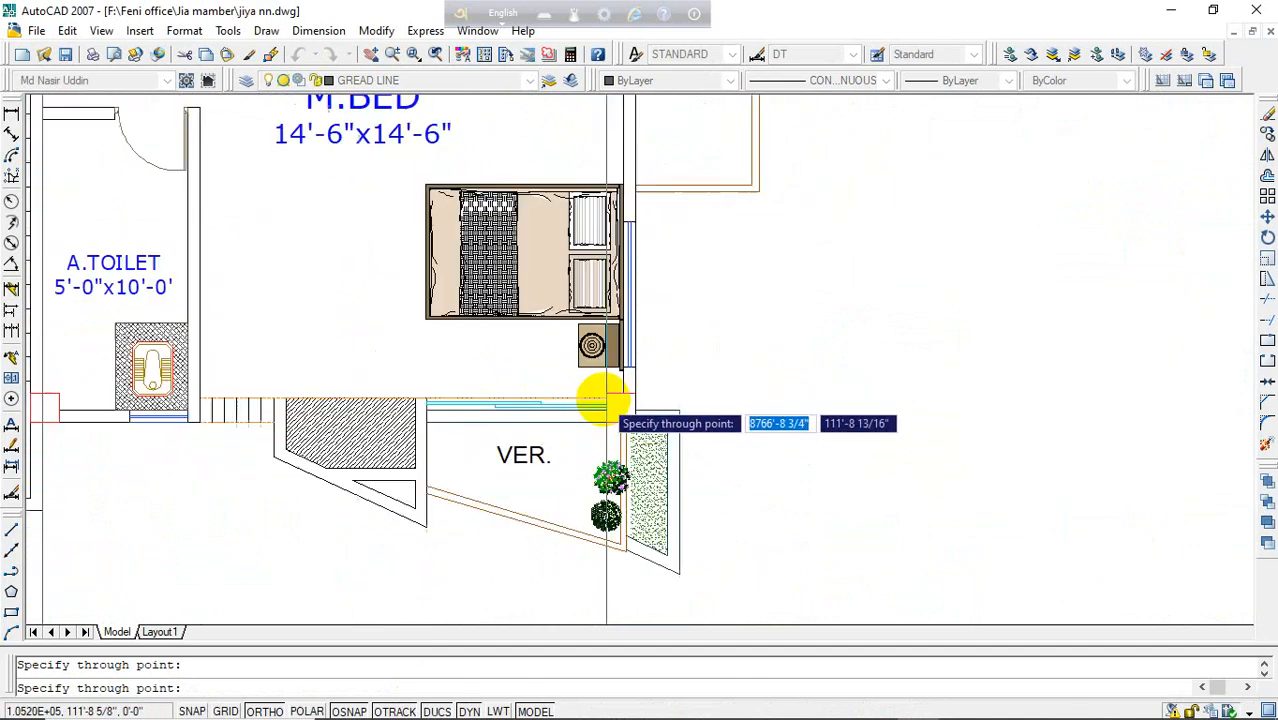
scroll(640, 389, up, 2)
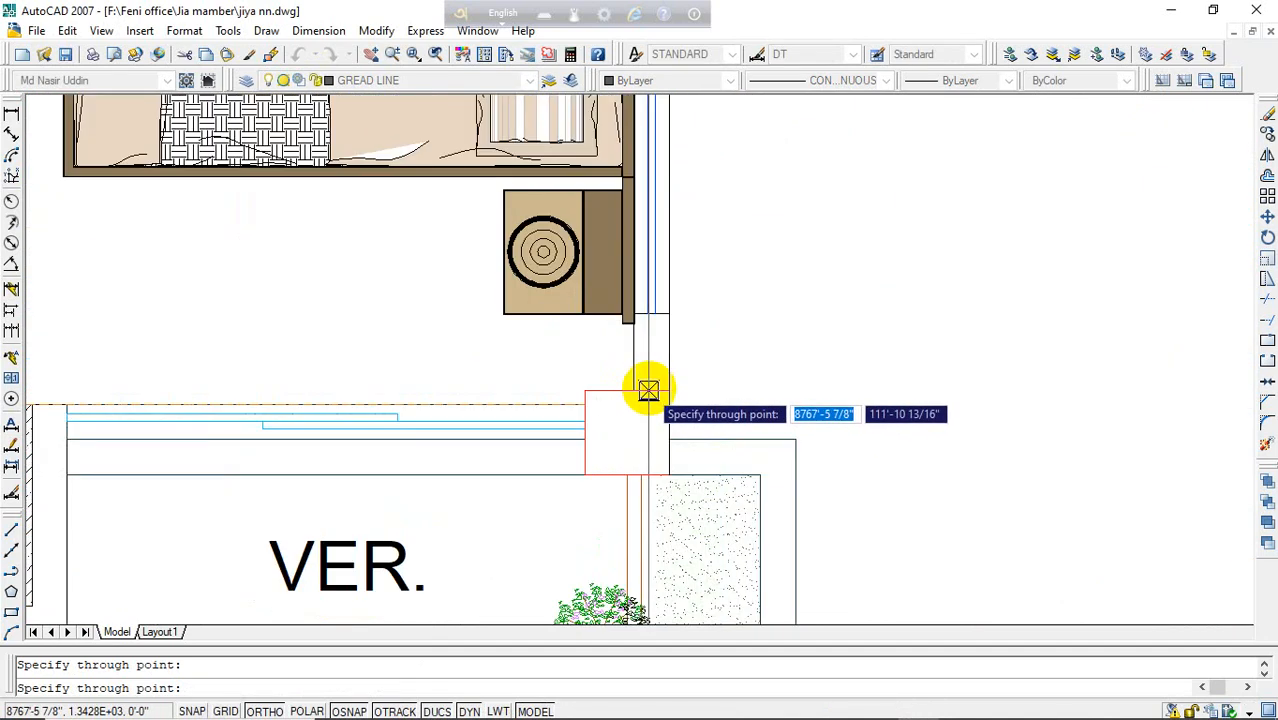
scroll(700, 370, down, 5)
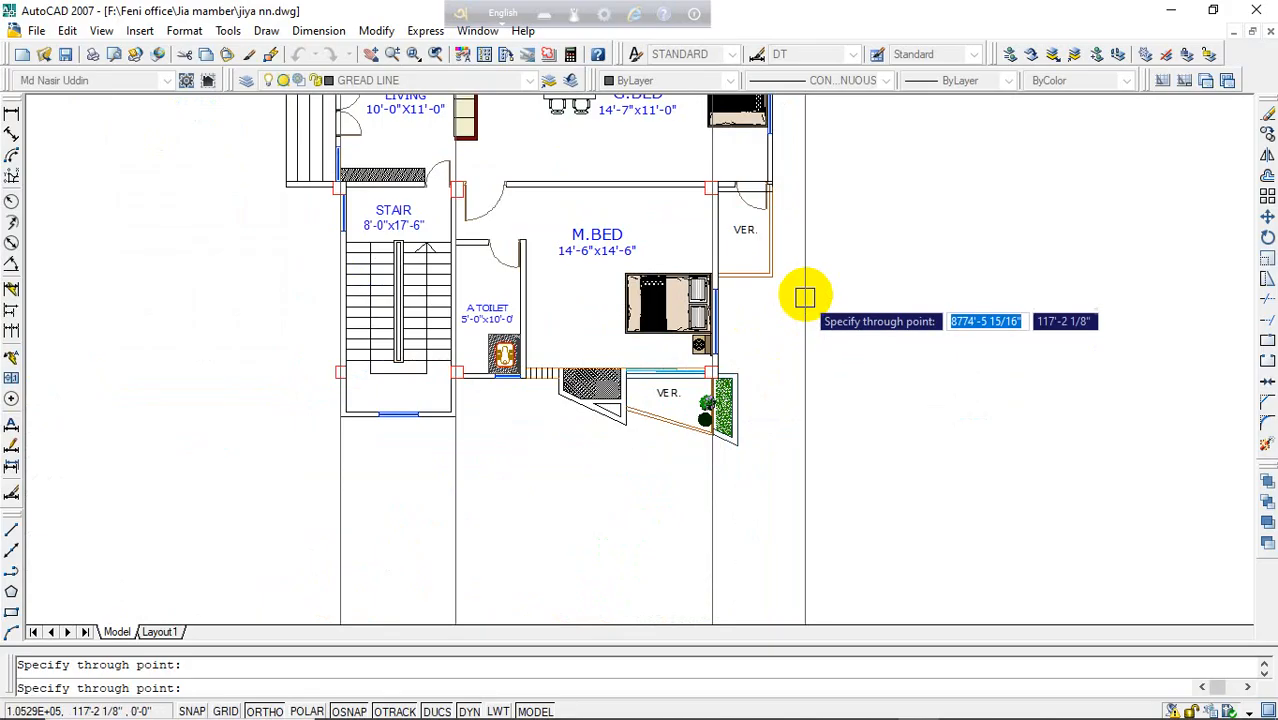
- Add vertical construction lines through the column above the dining table and the column at the C.BED's upper-right corner
middle_drag(807, 294, 850, 601)
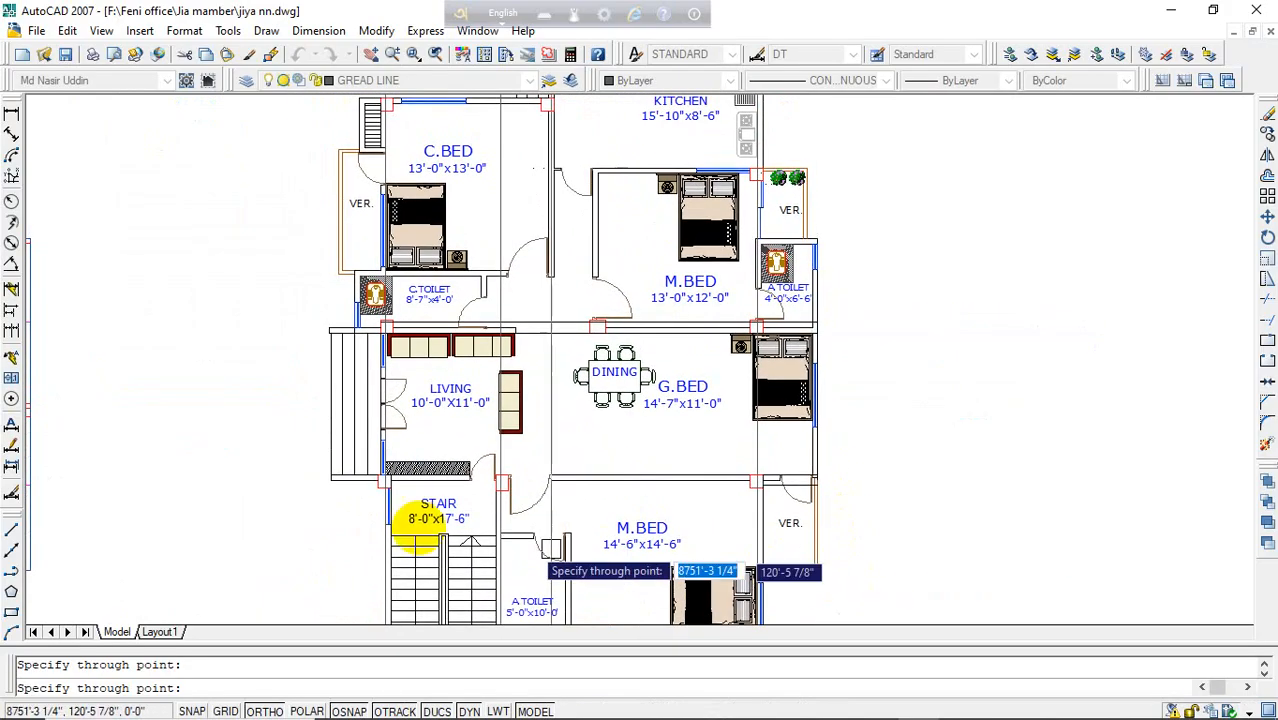
scroll(590, 306, up, 5)
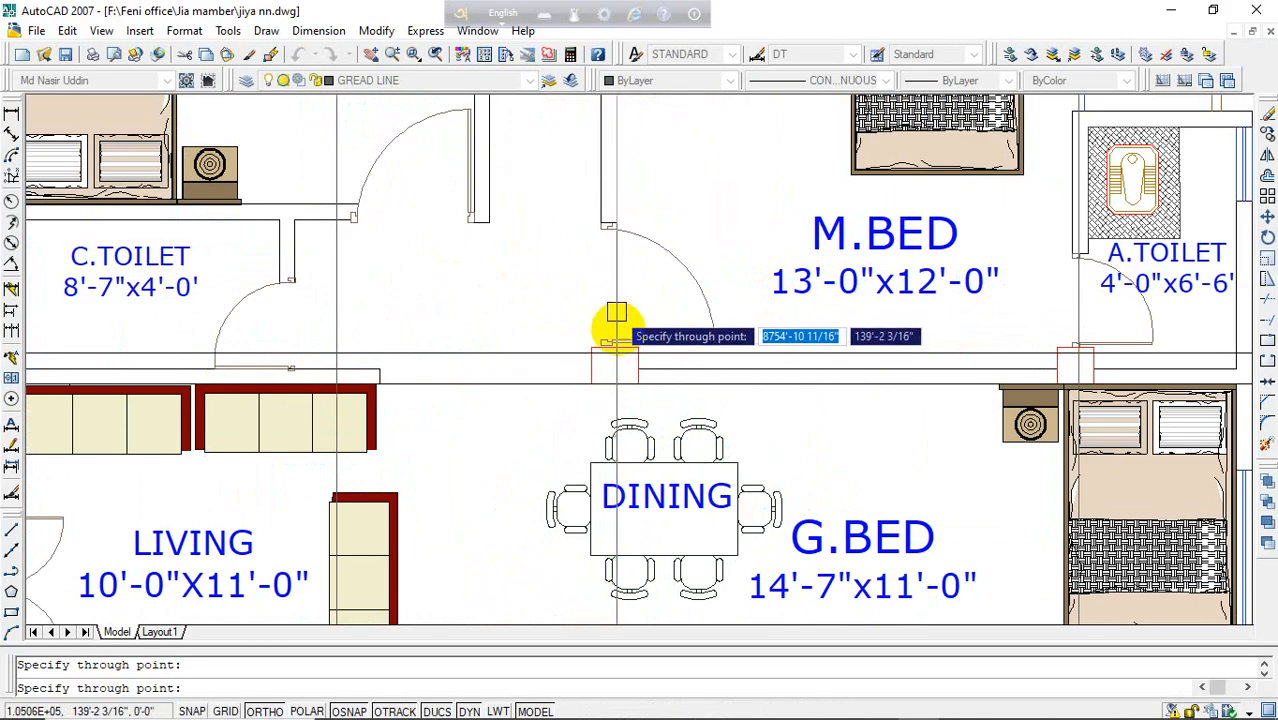
scroll(616, 313, up, 2)
scroll(613, 365, down, 3)
scroll(605, 437, down, 2)
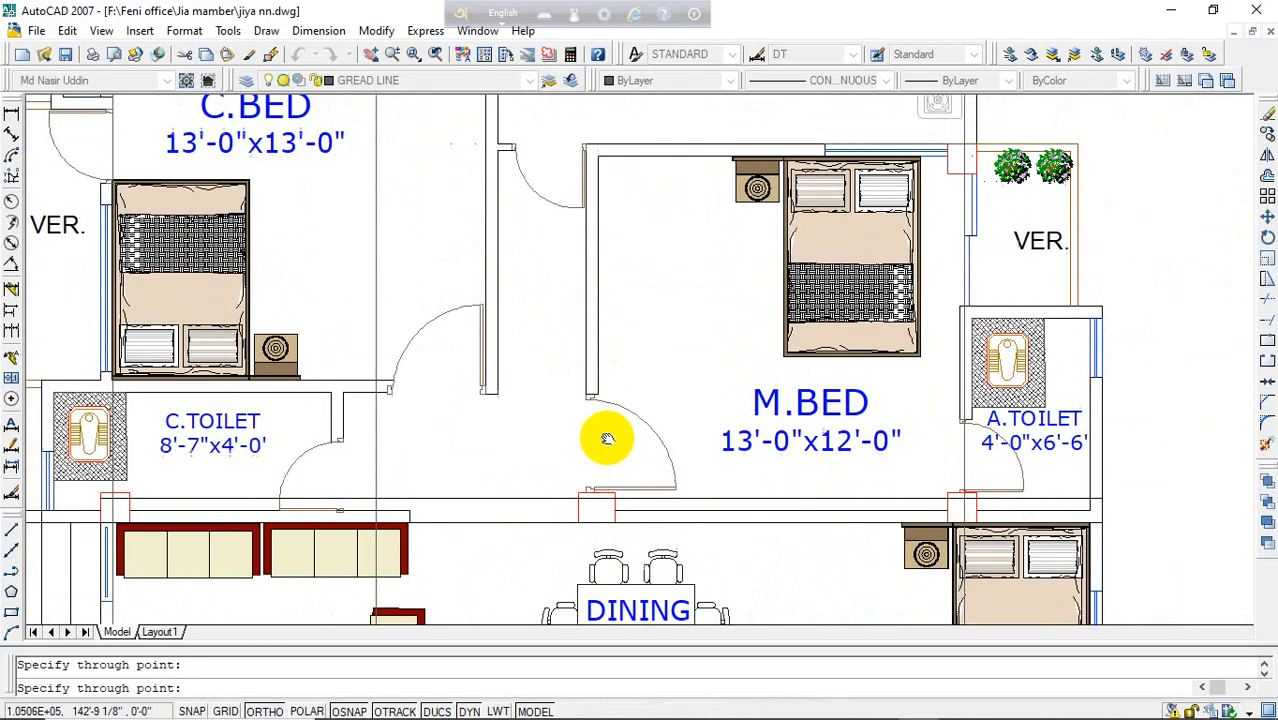
scroll(610, 265, up, 2)
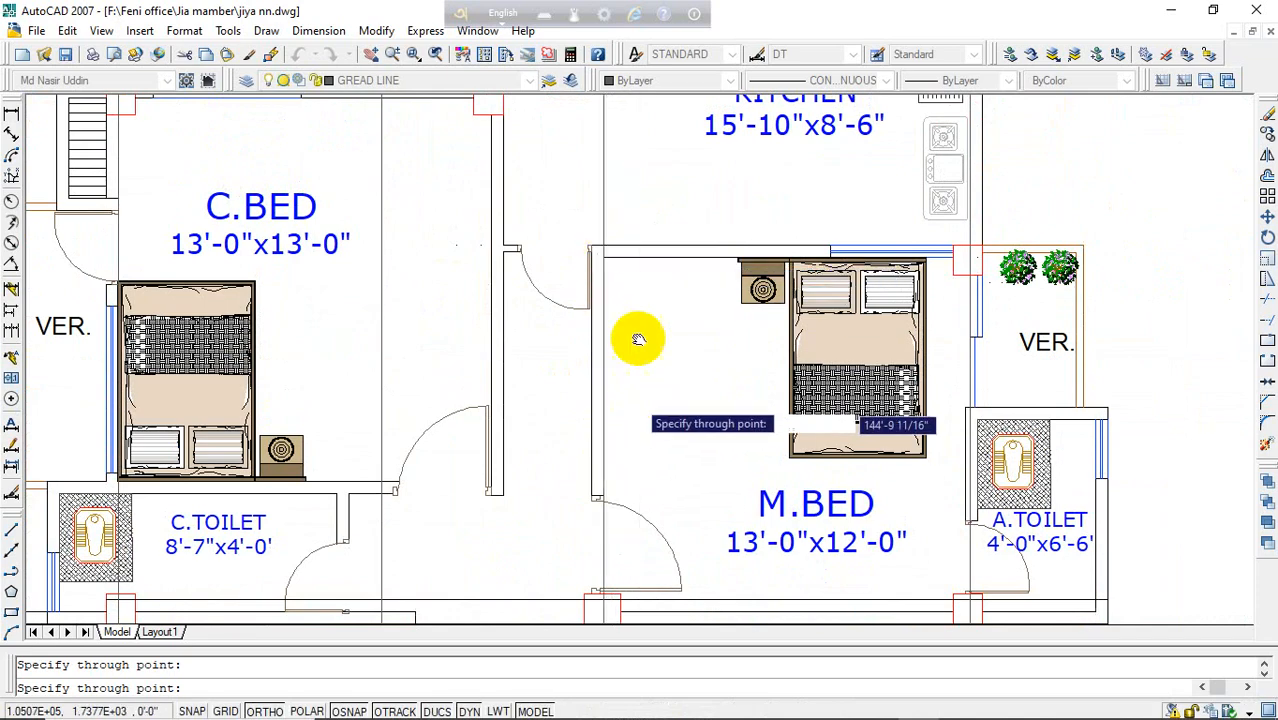
middle_drag(639, 337, 677, 543)
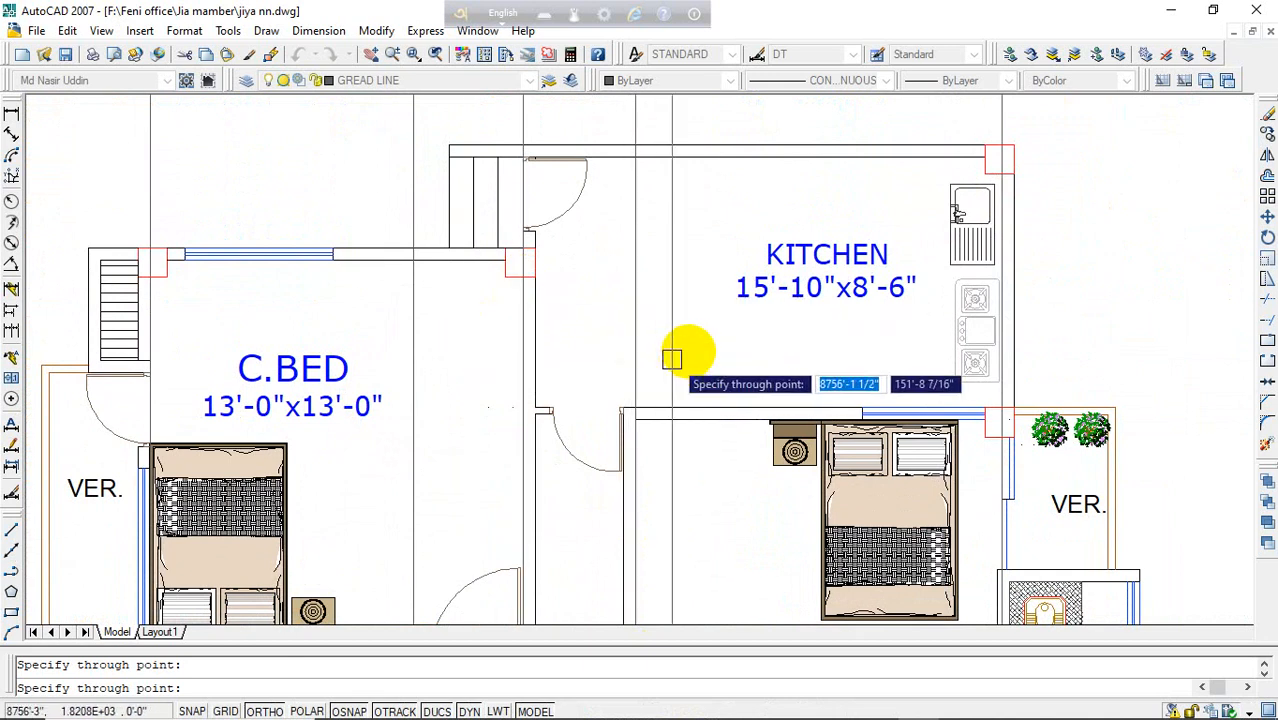
- End the series of vertical construction lines through the floor plan's columns
scroll(676, 222, down, 4)
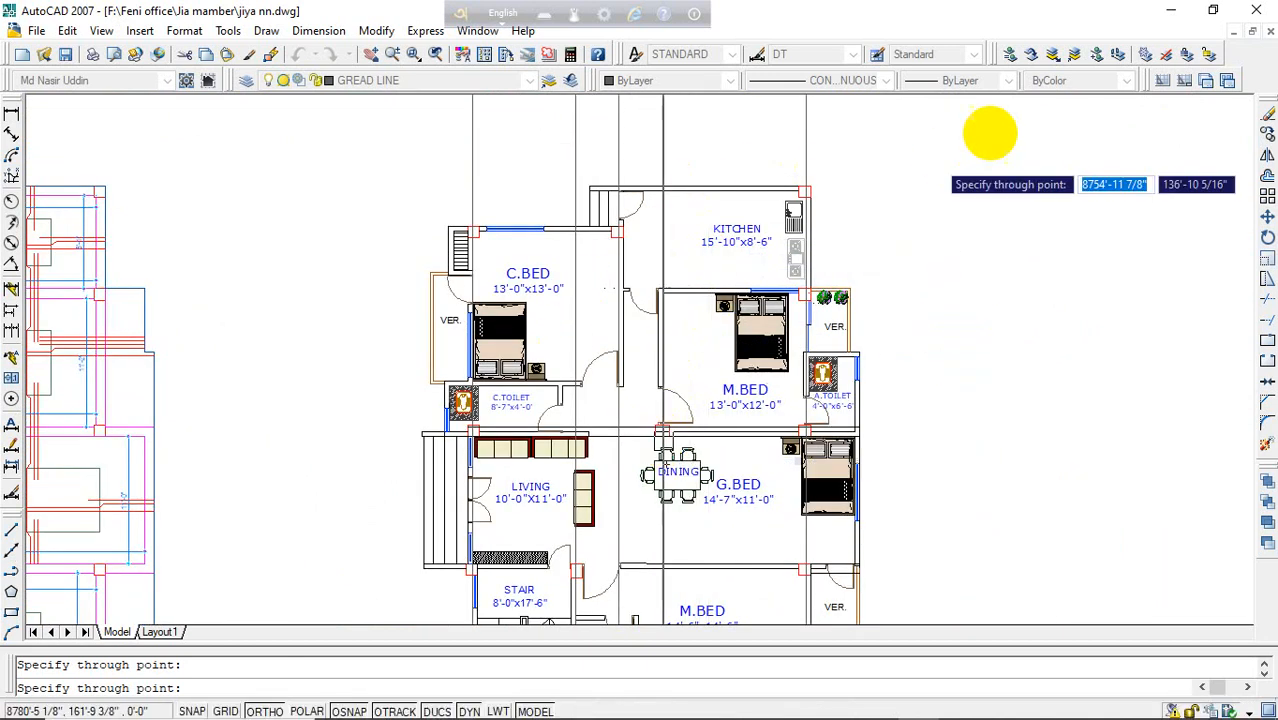
mouse_move(941, 348)
middle_down()
mouse_move(910, 258)
mouse_move(913, 188)
middle_up()
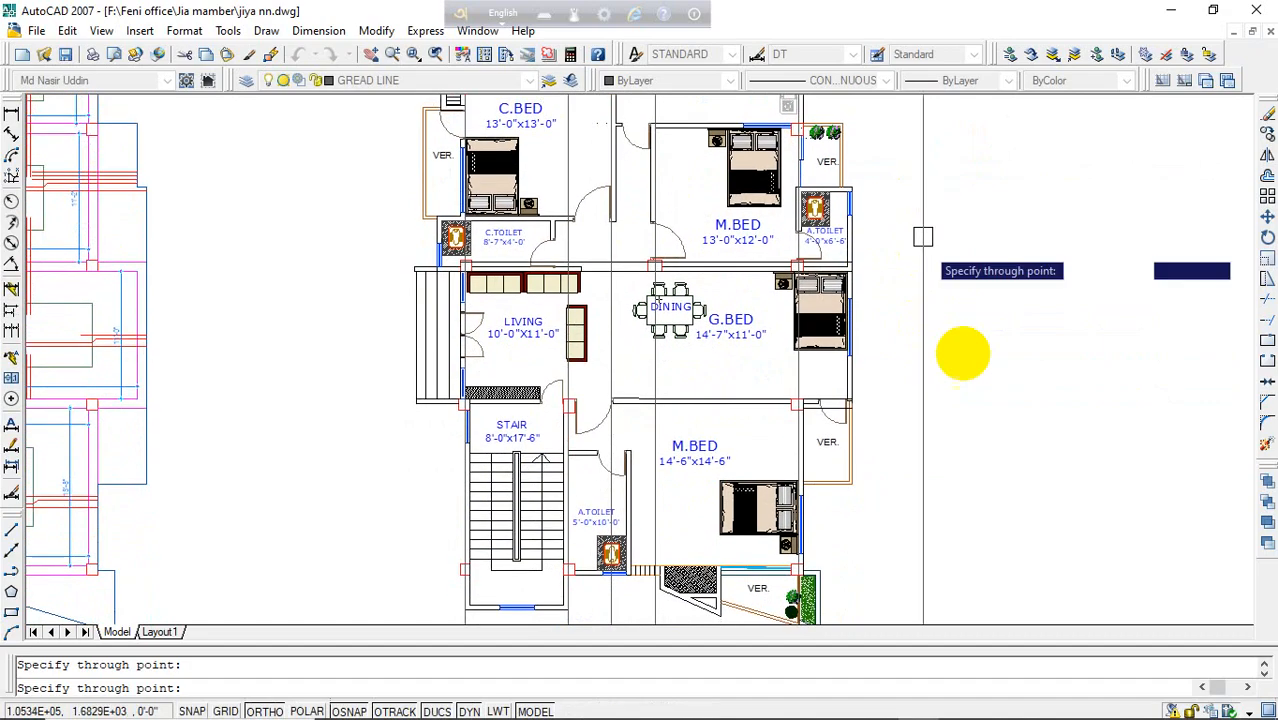
key(Escape)
scroll(955, 338, down, 2)
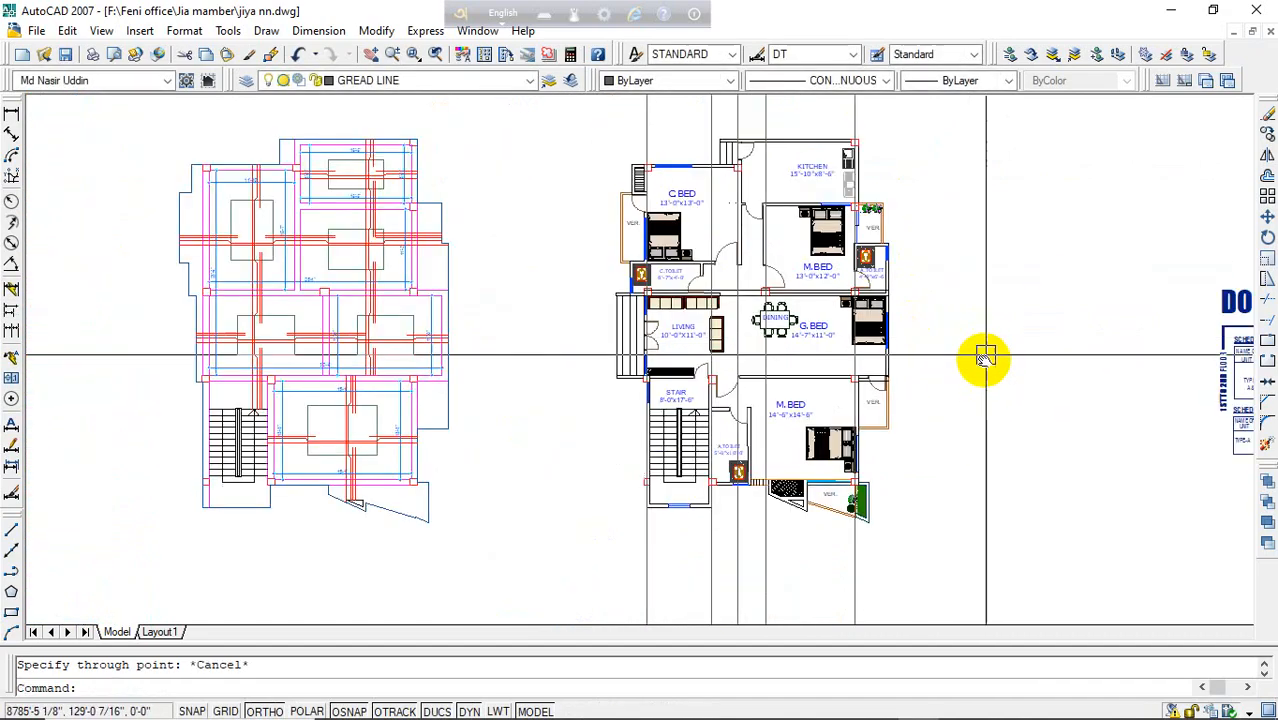
middle_drag(981, 357, 958, 383)
- Draw a horizontal construction line through the middle of the column at the kitchen's upper-right corner
text(XL)
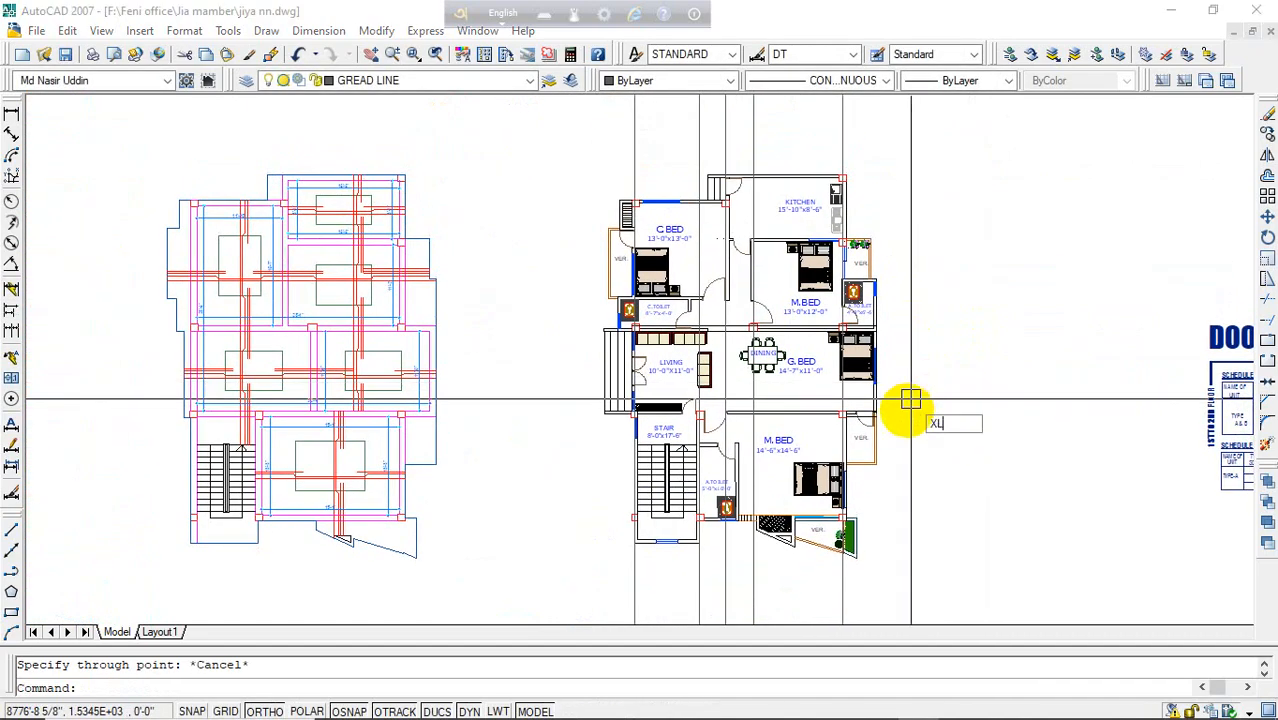
key(Return)
text(h)
key(Return)
scroll(840, 176, up, 4)
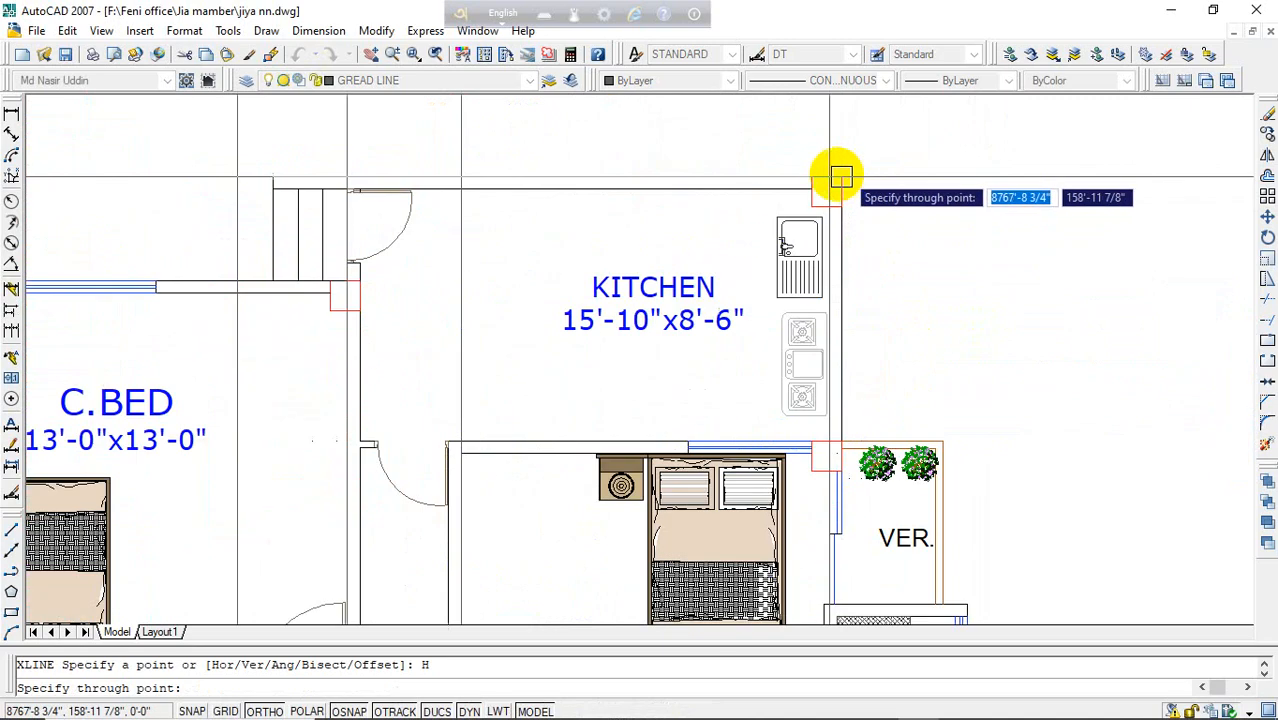
scroll(835, 195, up, 2)
click(779, 205)
scroll(856, 200, down, 5)
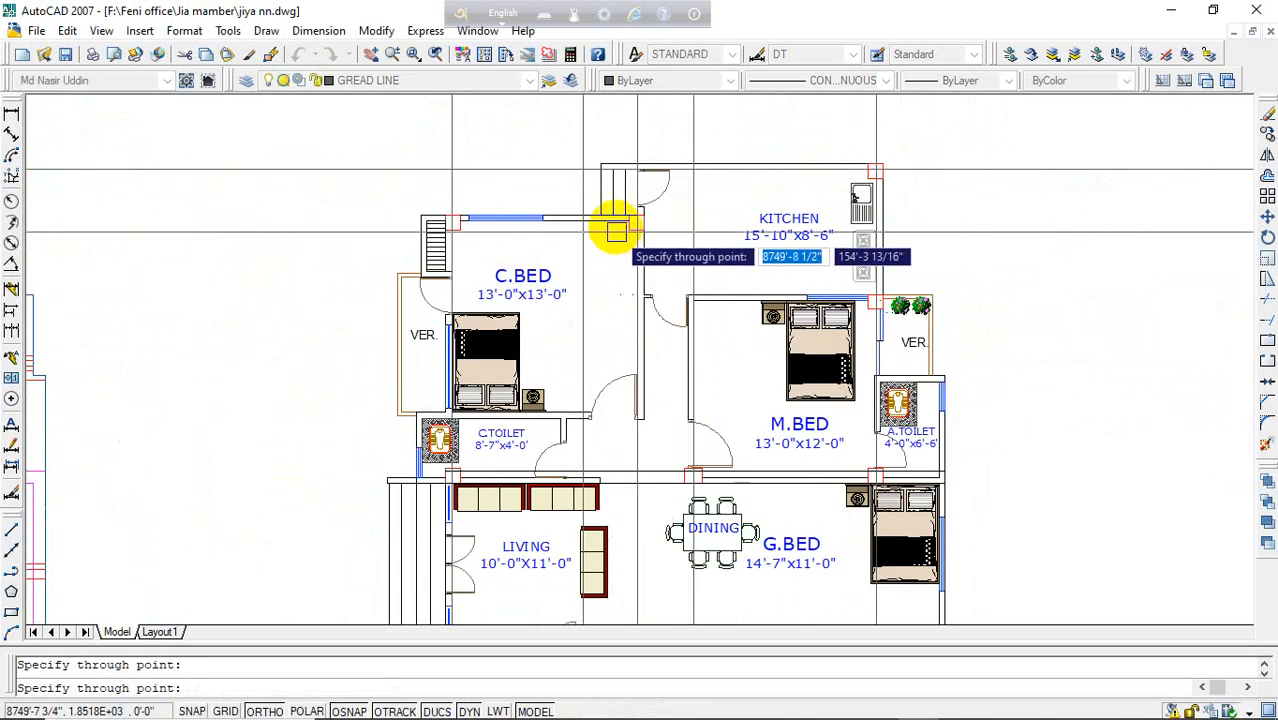
- Add horizontal construction lines through the C.BED's upper-right column and the column at the living room's upper-left corner
scroll(616, 231, up, 5)
scroll(656, 203, down, 5)
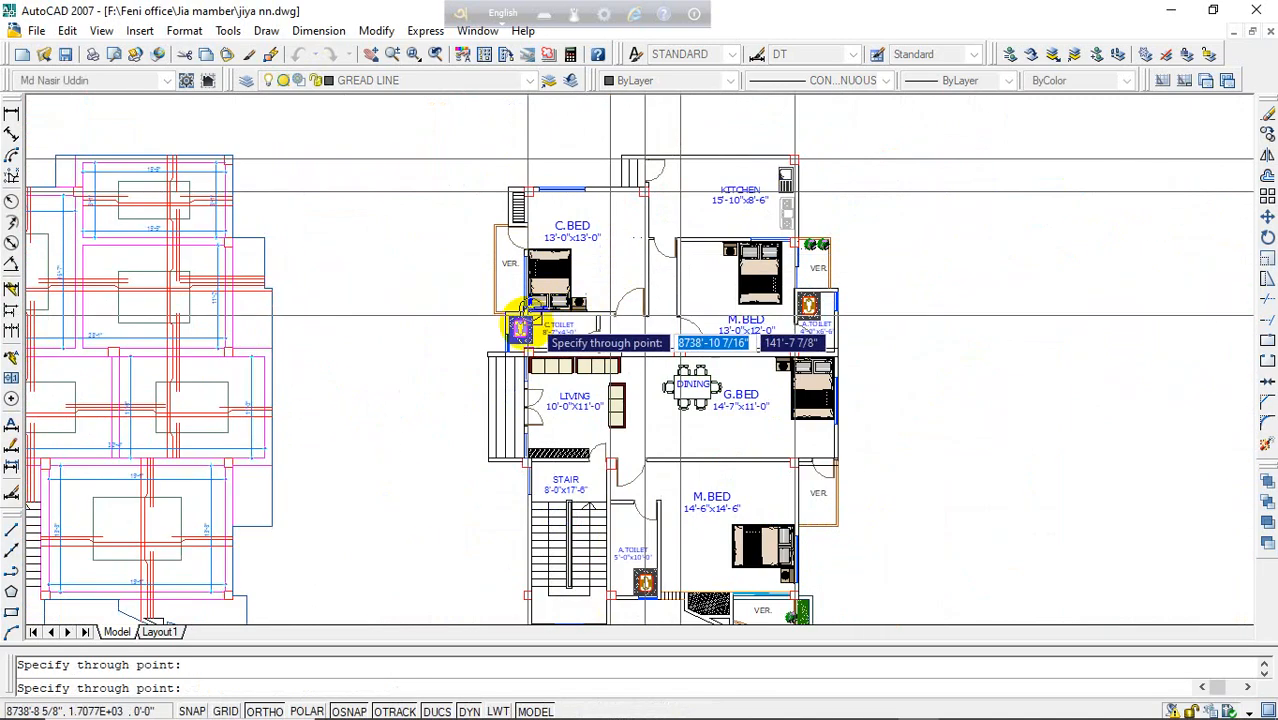
scroll(515, 356, up, 5)
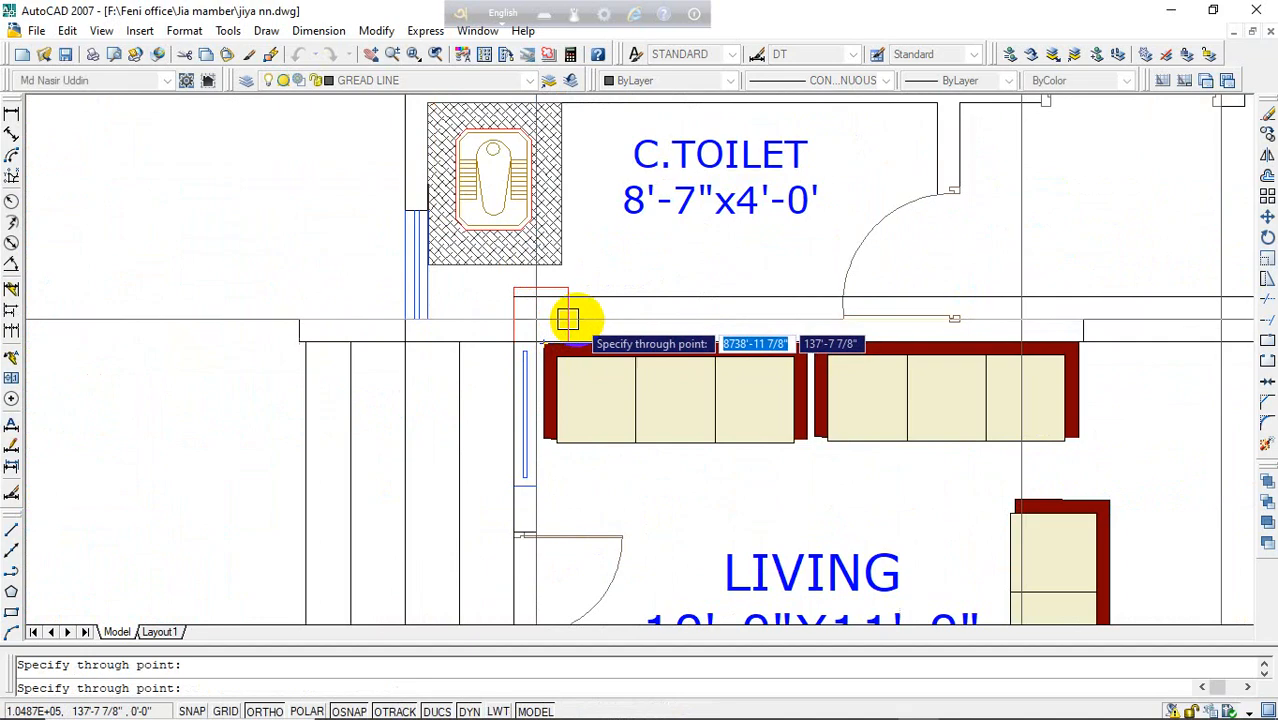
scroll(265, 335, down, 3)
middle_drag(643, 433, 642, 284)
- Add horizontal construction lines through the upper-right column of the 14'-6"x14'-6" M.BED and the column at the stair's lower-right corner
scroll(698, 320, up, 3)
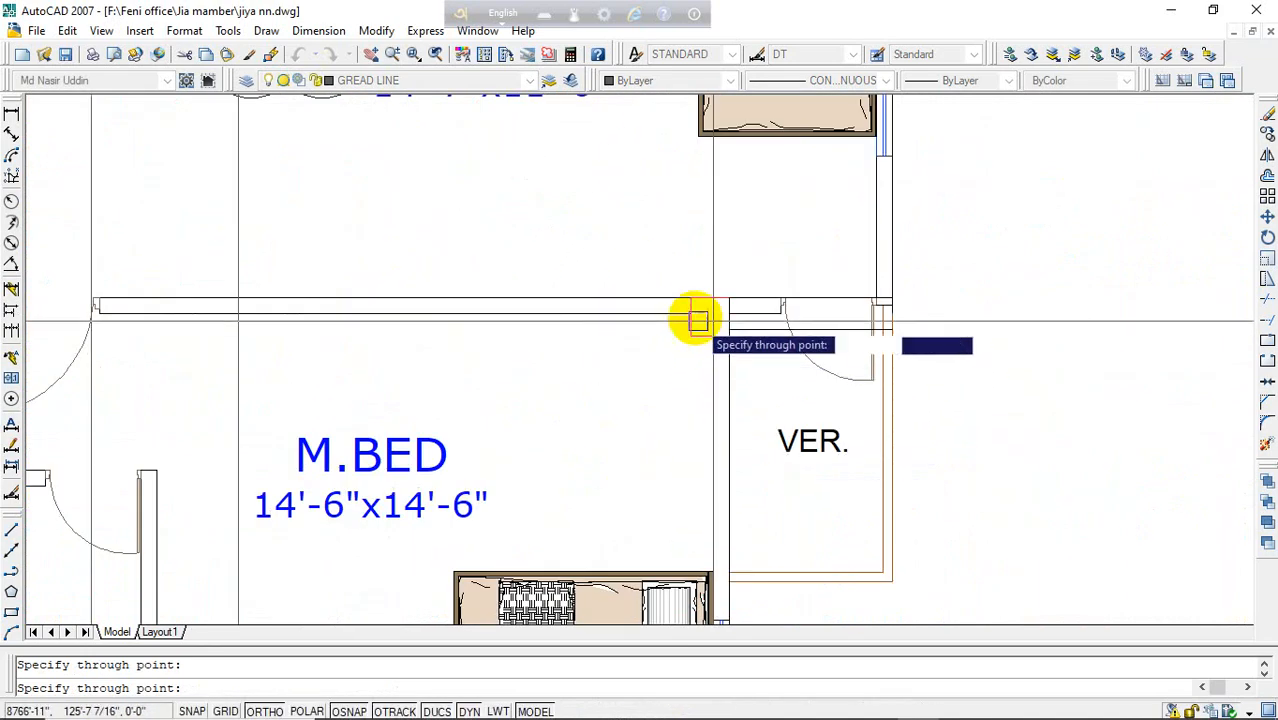
scroll(864, 371, down, 4)
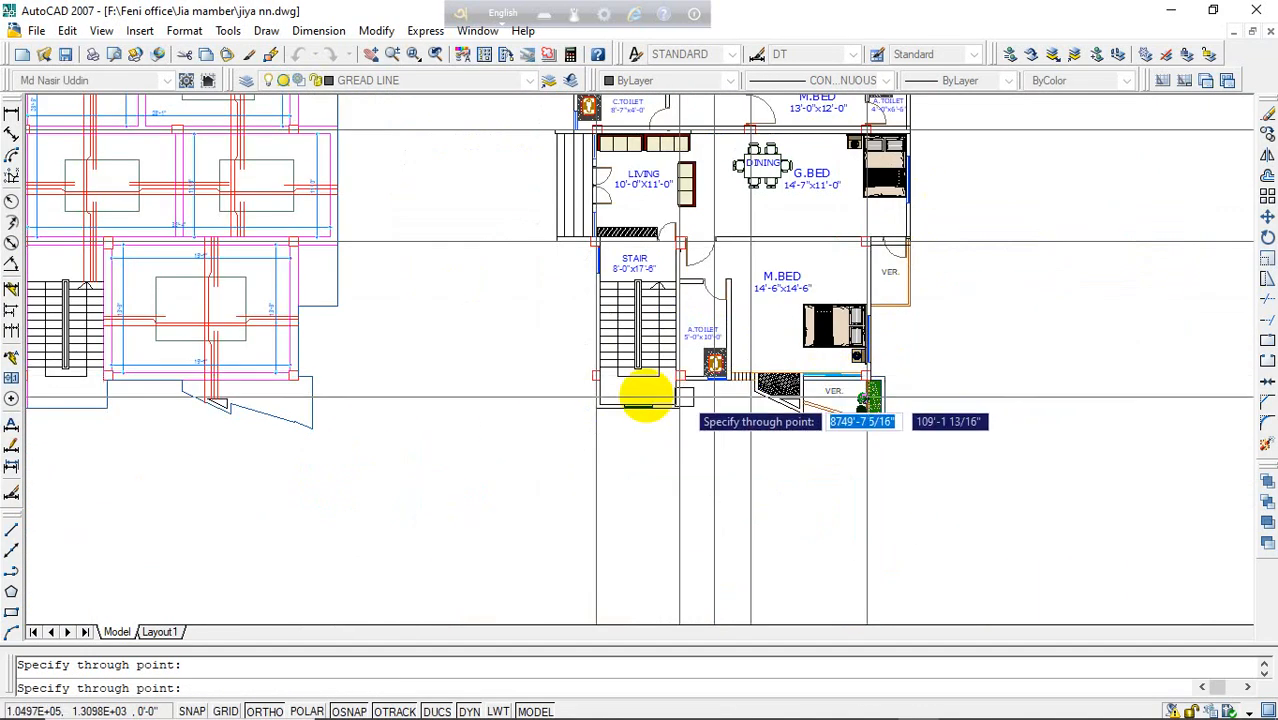
scroll(620, 390, up, 2)
scroll(755, 371, up, 3)
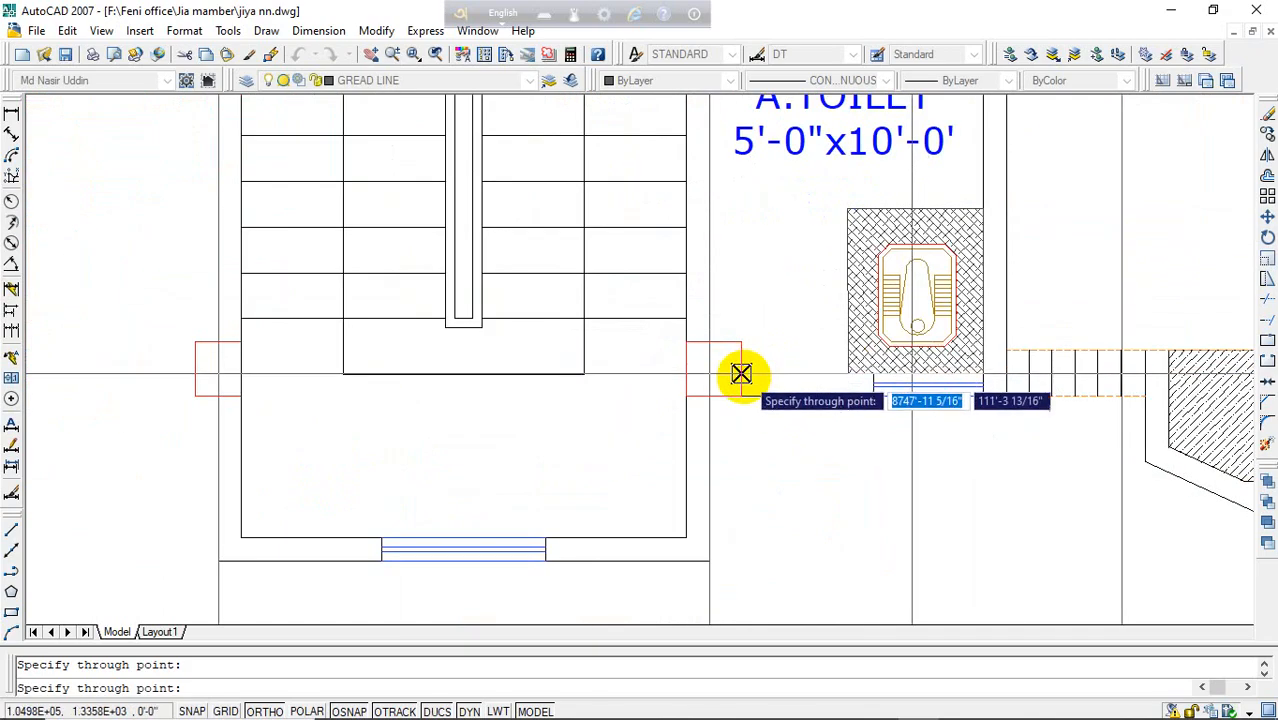
scroll(408, 451, down, 5)
mouse_move(608, 371)
middle_down()
mouse_move(690, 533)
mouse_move(732, 575)
middle_up()
key(Escape)
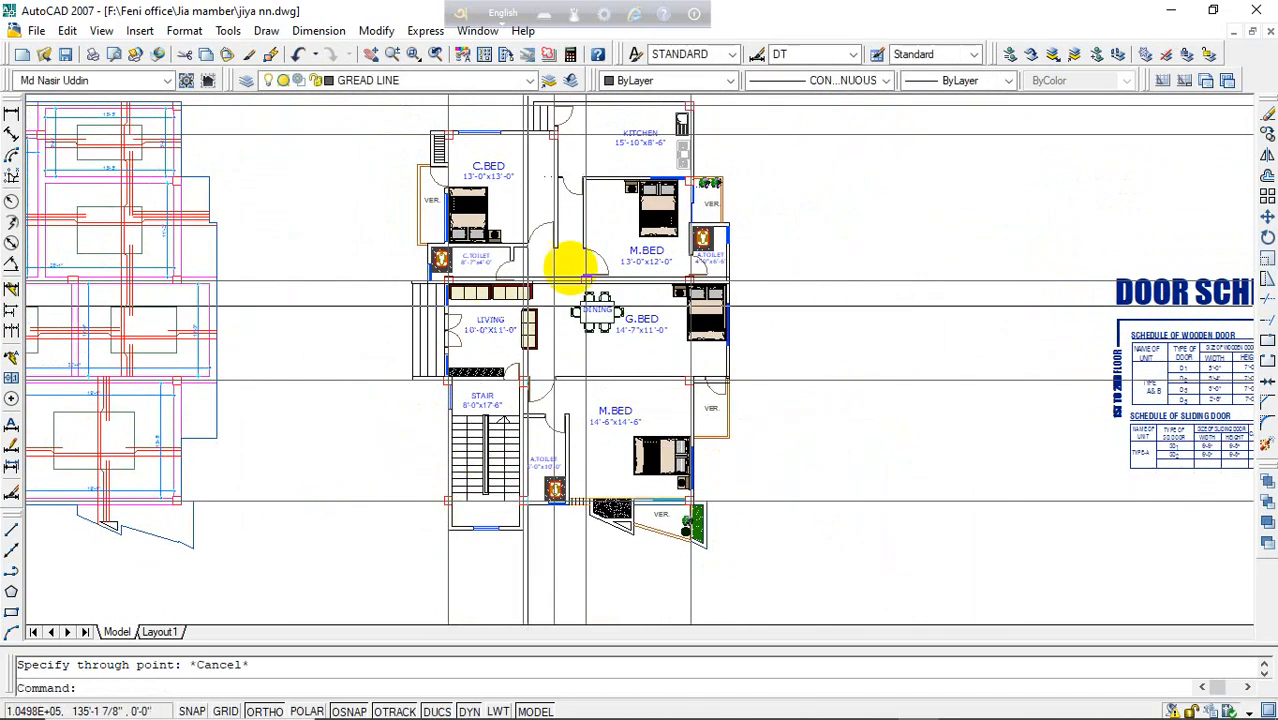
- Isolate the column and GREAD LINE layers, using the kitchen's upper-right column and the horizontal construction line through it
middle_drag(568, 266, 630, 372)
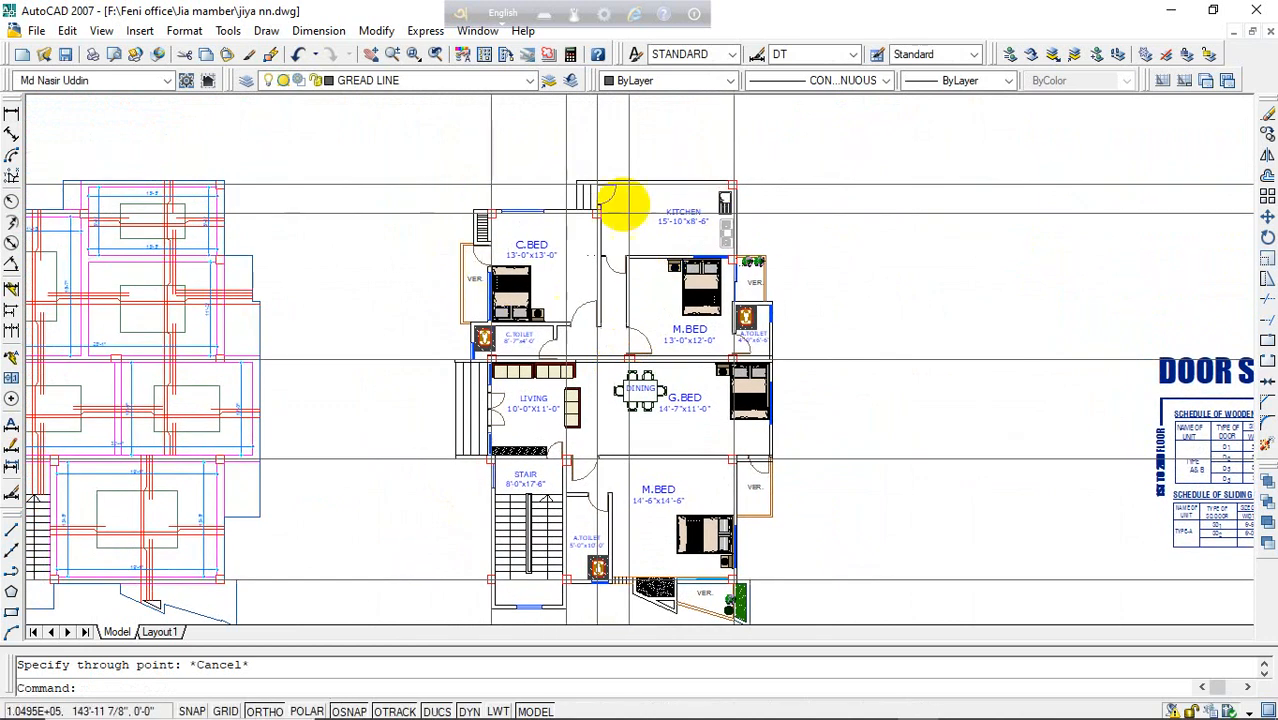
scroll(630, 200, down, 3)
scroll(670, 188, up, 3)
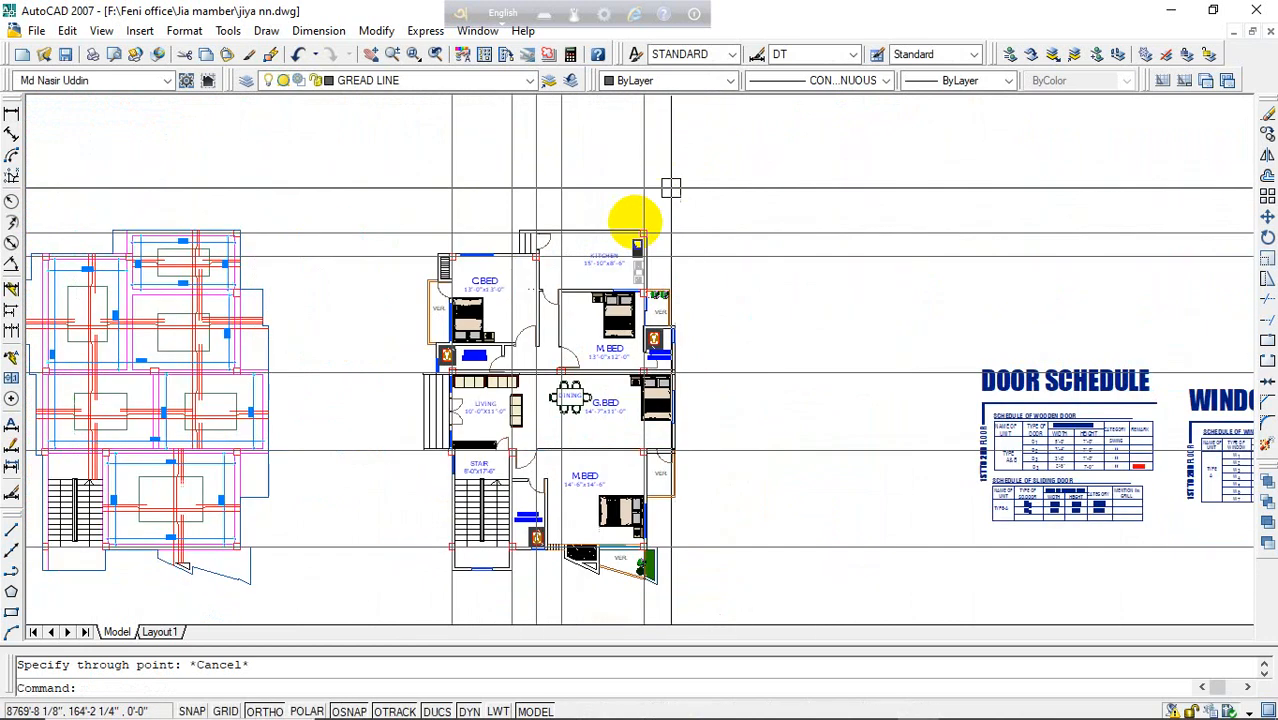
scroll(670, 188, up, 5)
click(644, 234)
scroll(722, 180, down, 4)
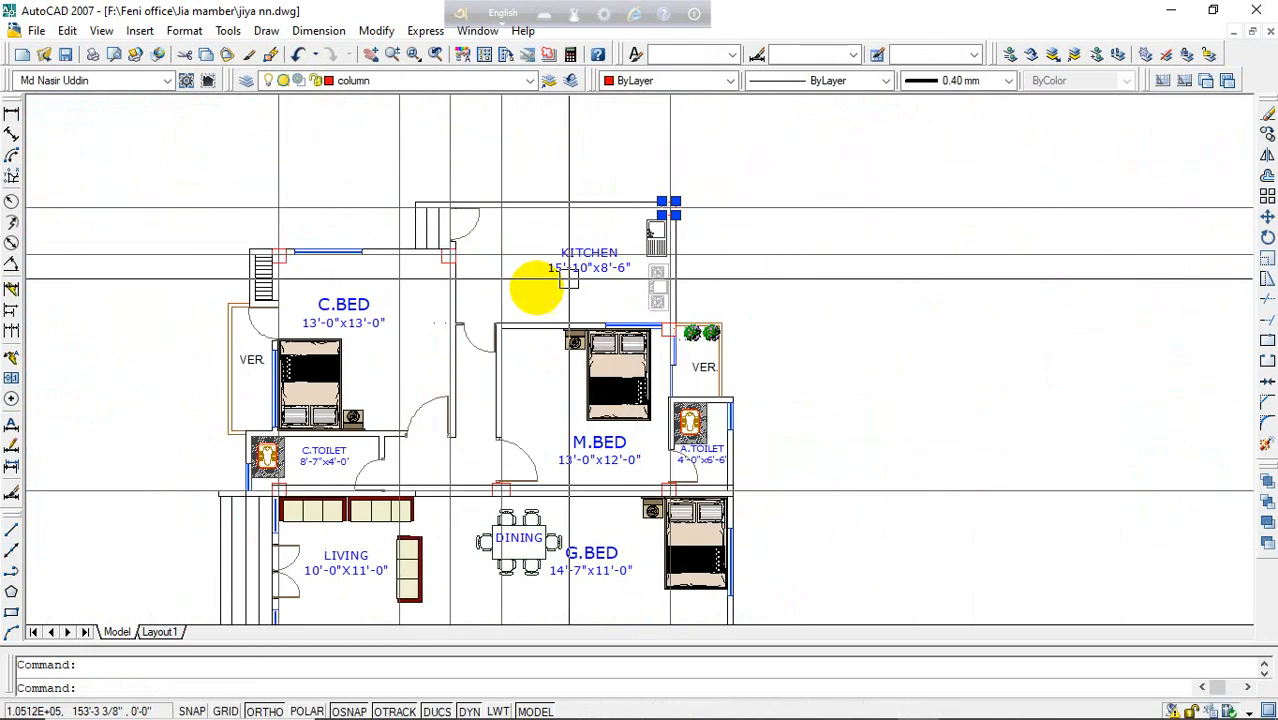
scroll(391, 321, down, 4)
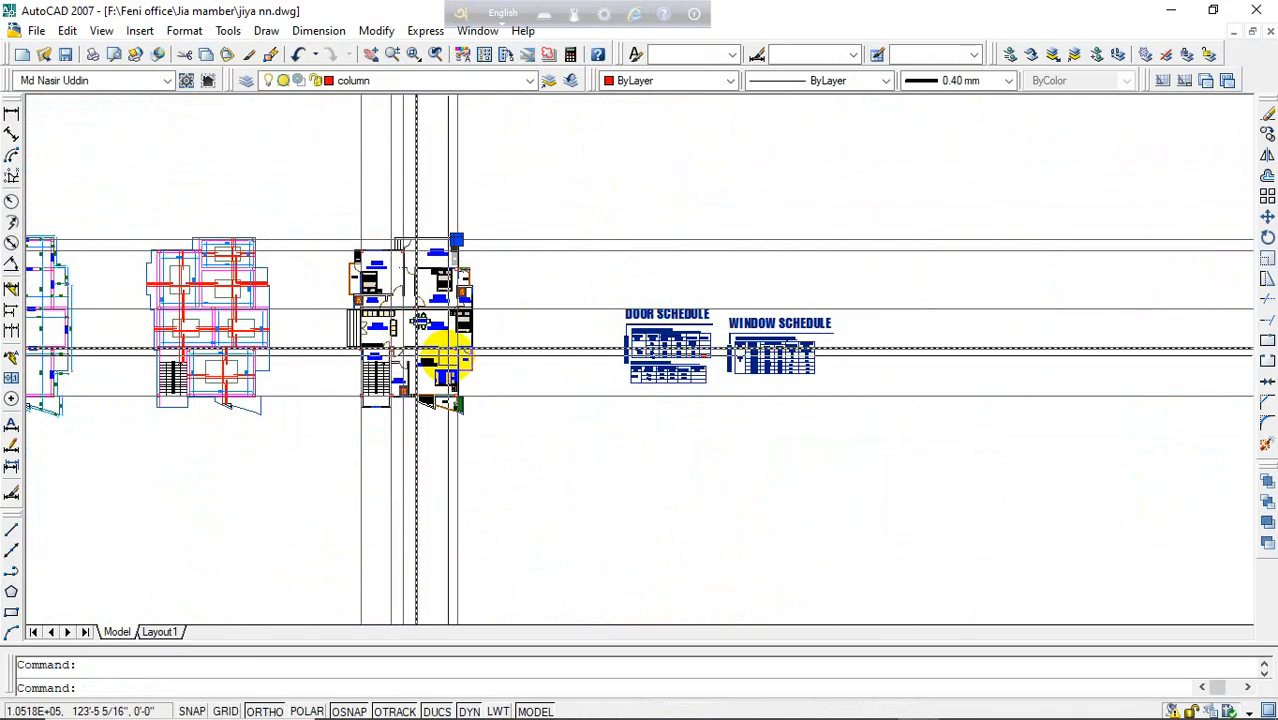
scroll(471, 242, up, 10)
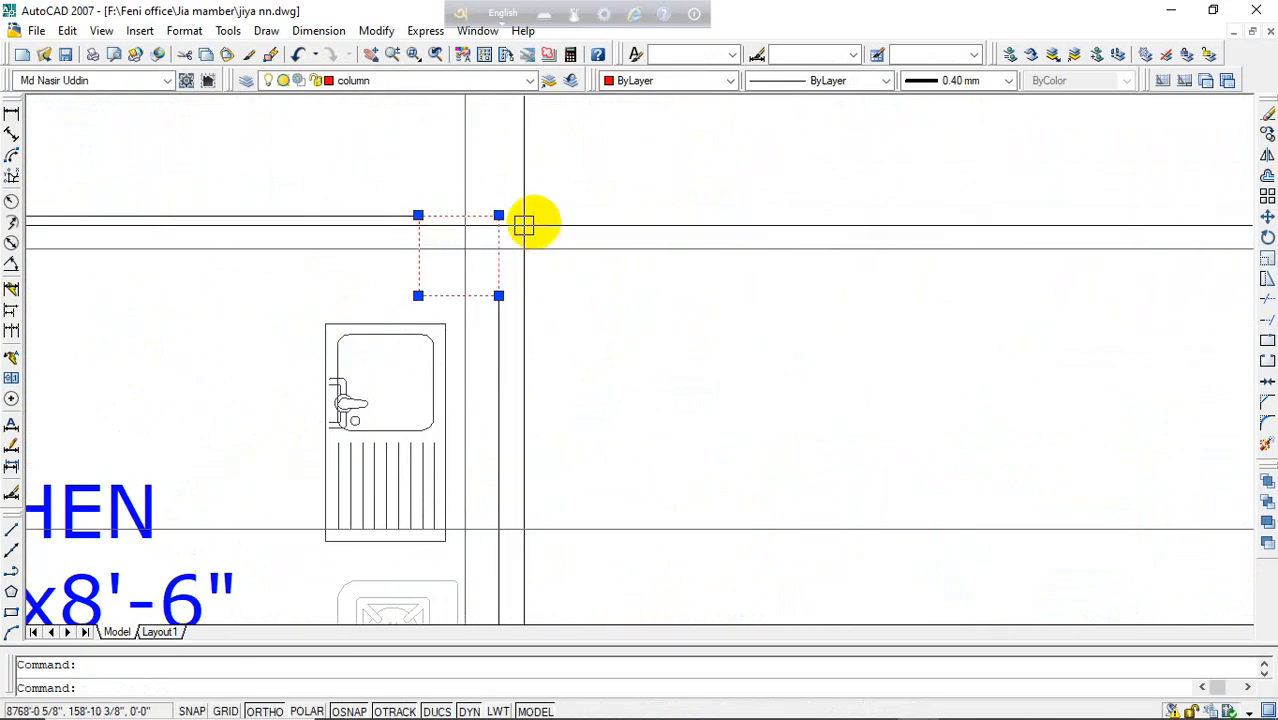
scroll(524, 226, down, 4)
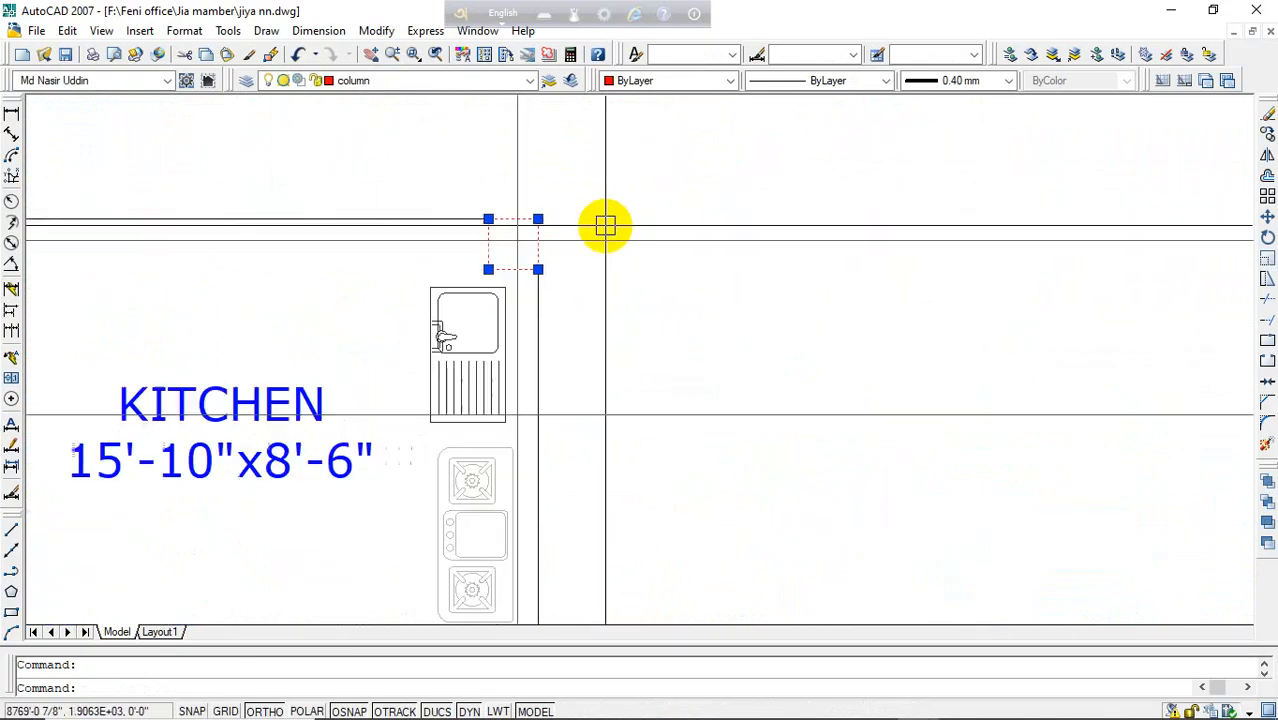
click(684, 233)
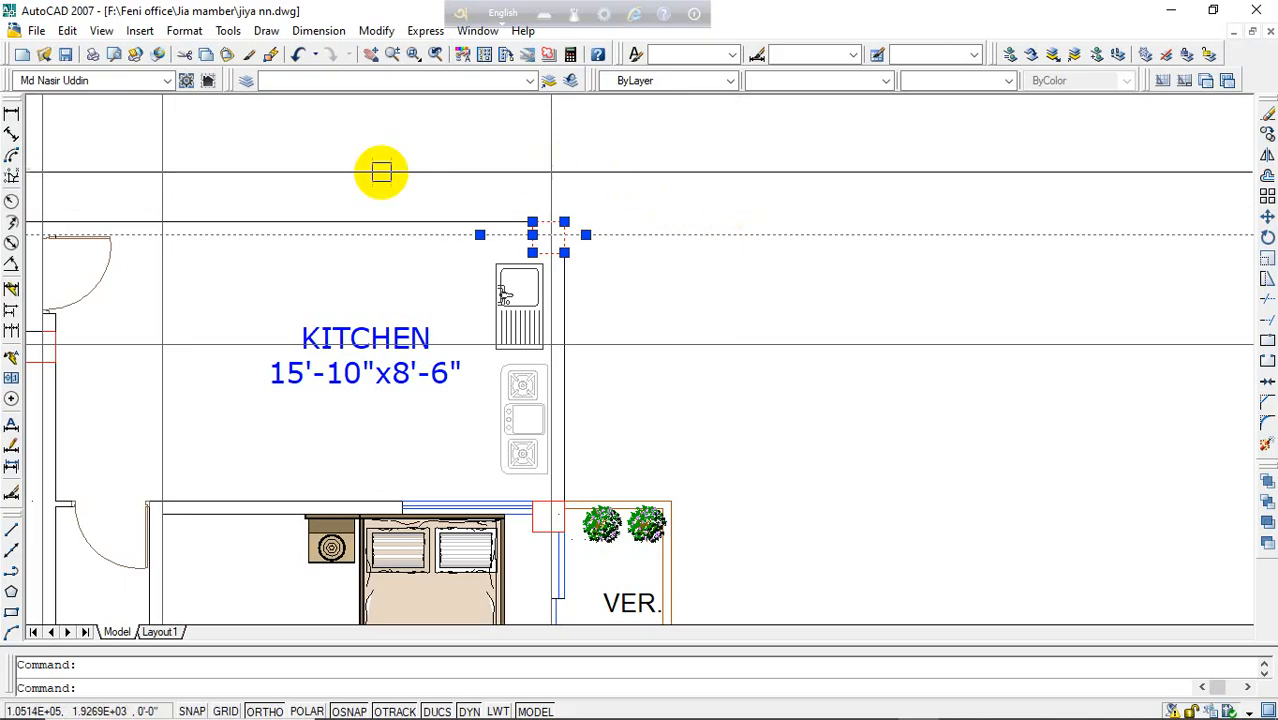
click(1050, 56)
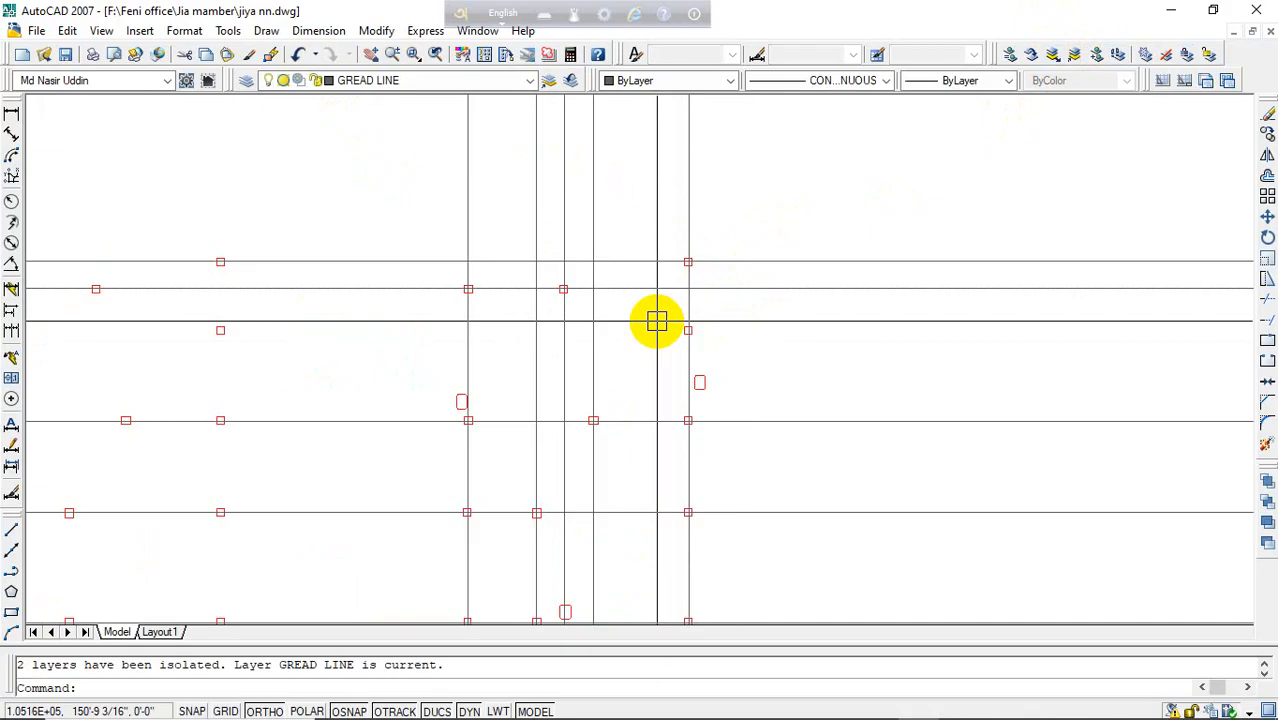
- Copy the floor plan's columns and all crossing construction lines about 269'-4" horizontally to the left into the empty area
scroll(737, 210, down, 1)
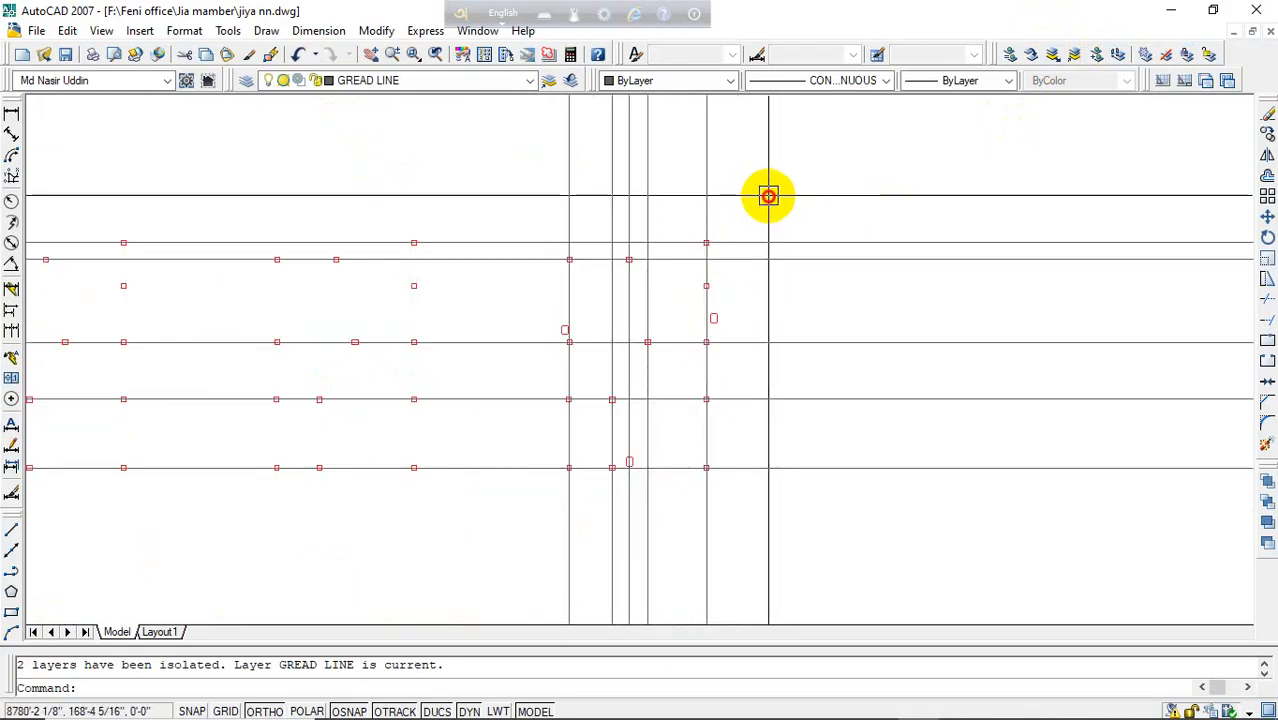
click(768, 196)
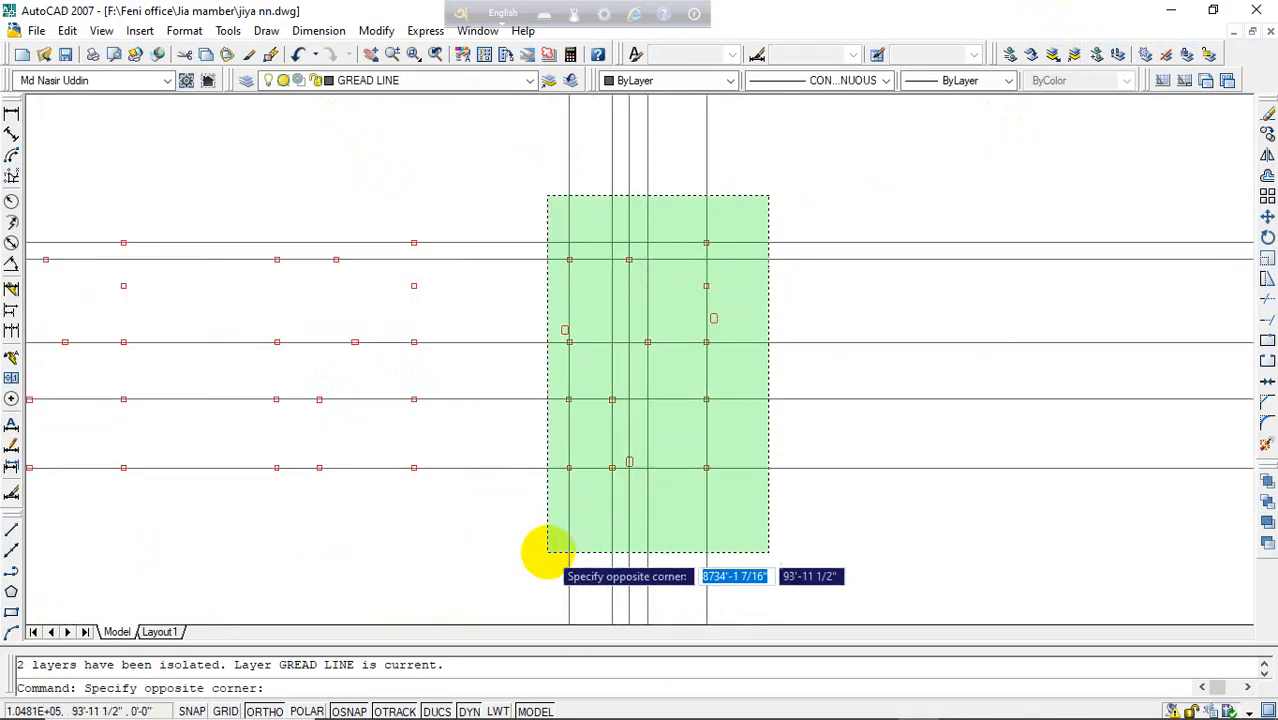
click(547, 551)
text(co)
key(Return)
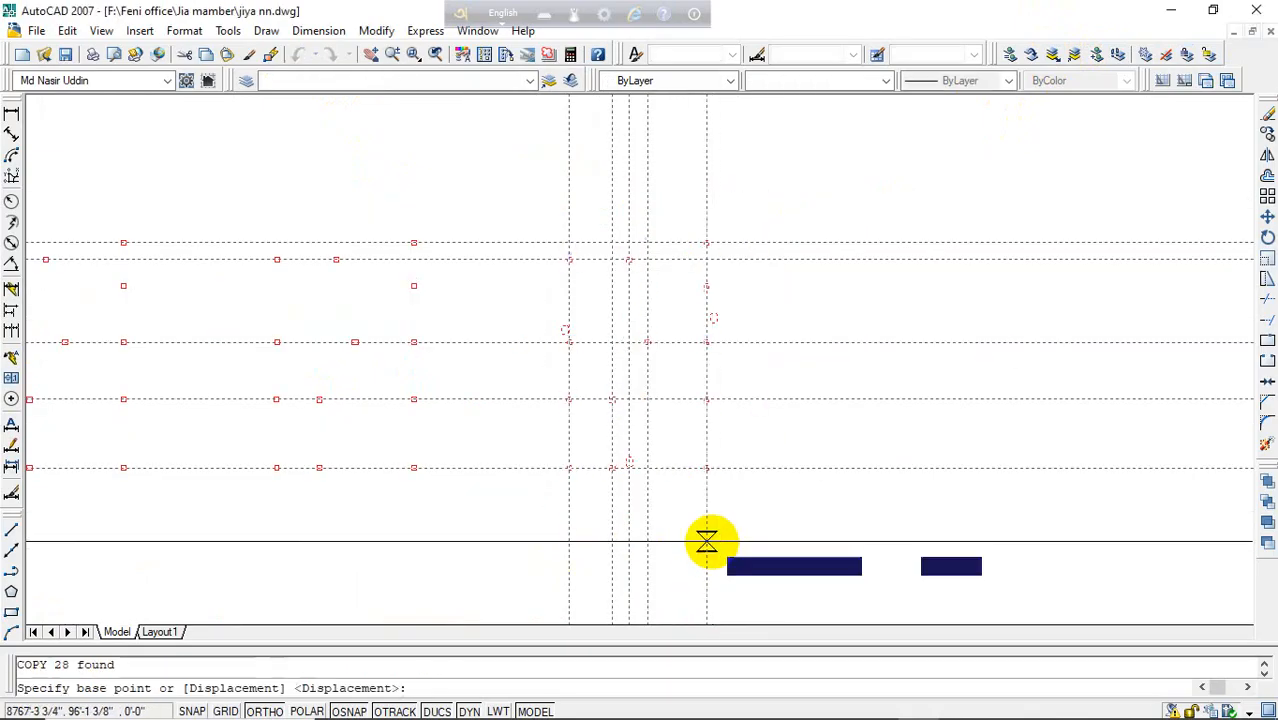
scroll(710, 541, down, 5)
click(810, 490)
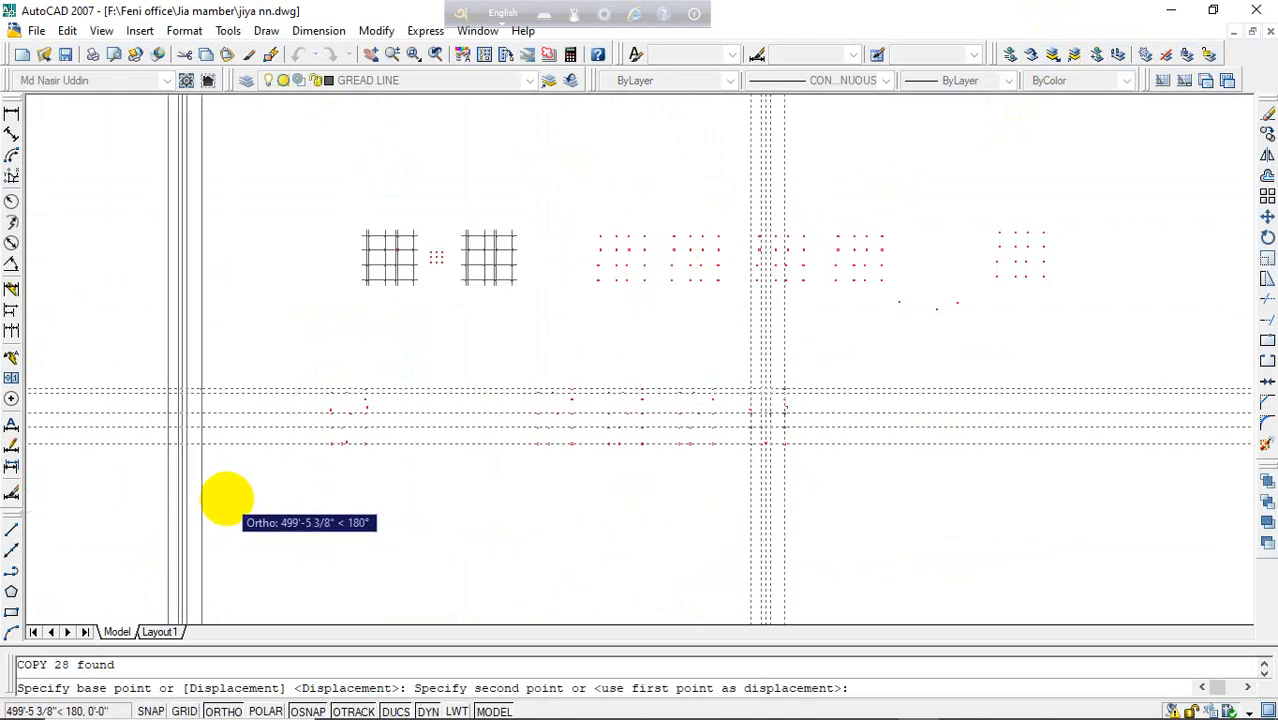
scroll(215, 483, down, 5)
middle_drag(170, 490, 391, 411)
scroll(508, 400, up, 5)
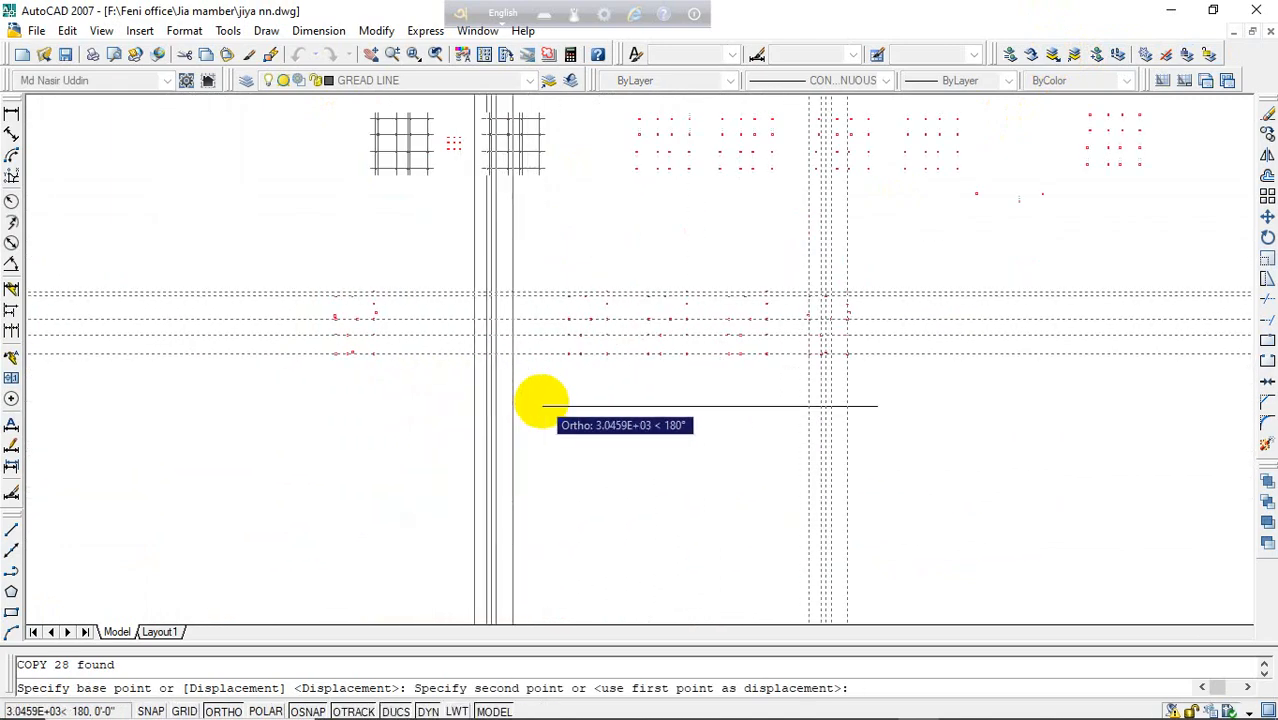
scroll(518, 402, up, 2)
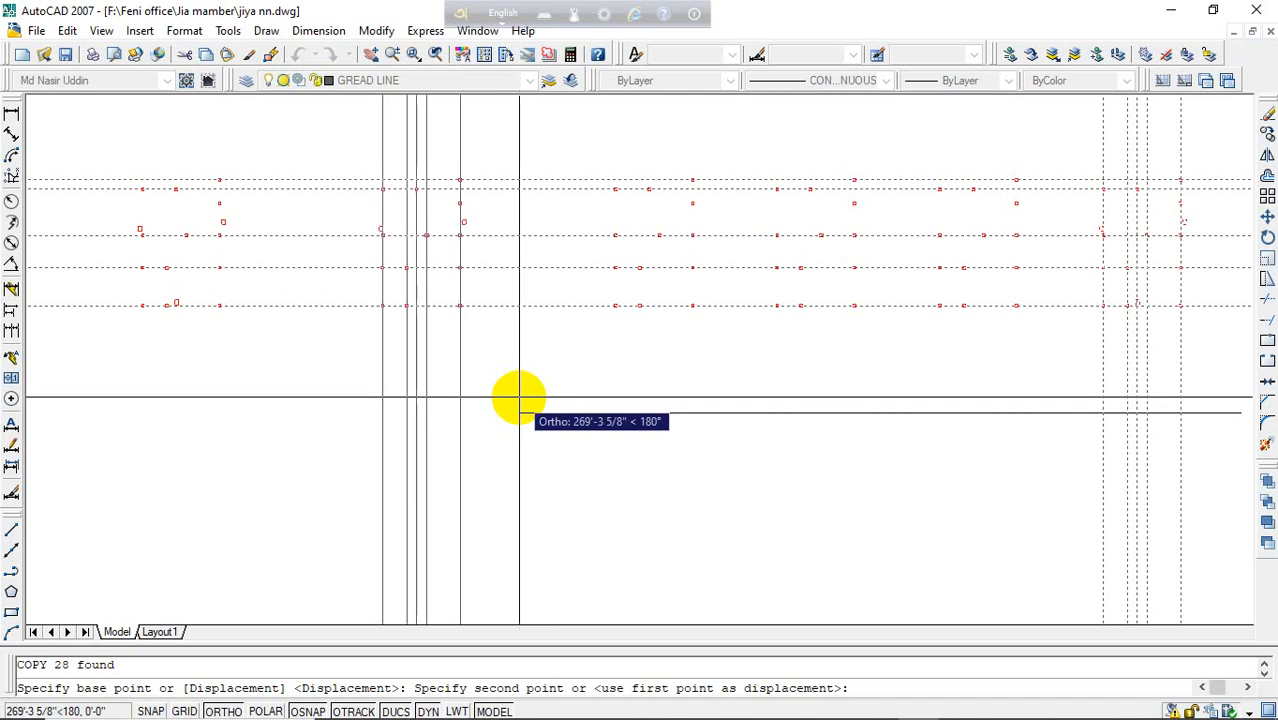
click(518, 402)
key(Escape)
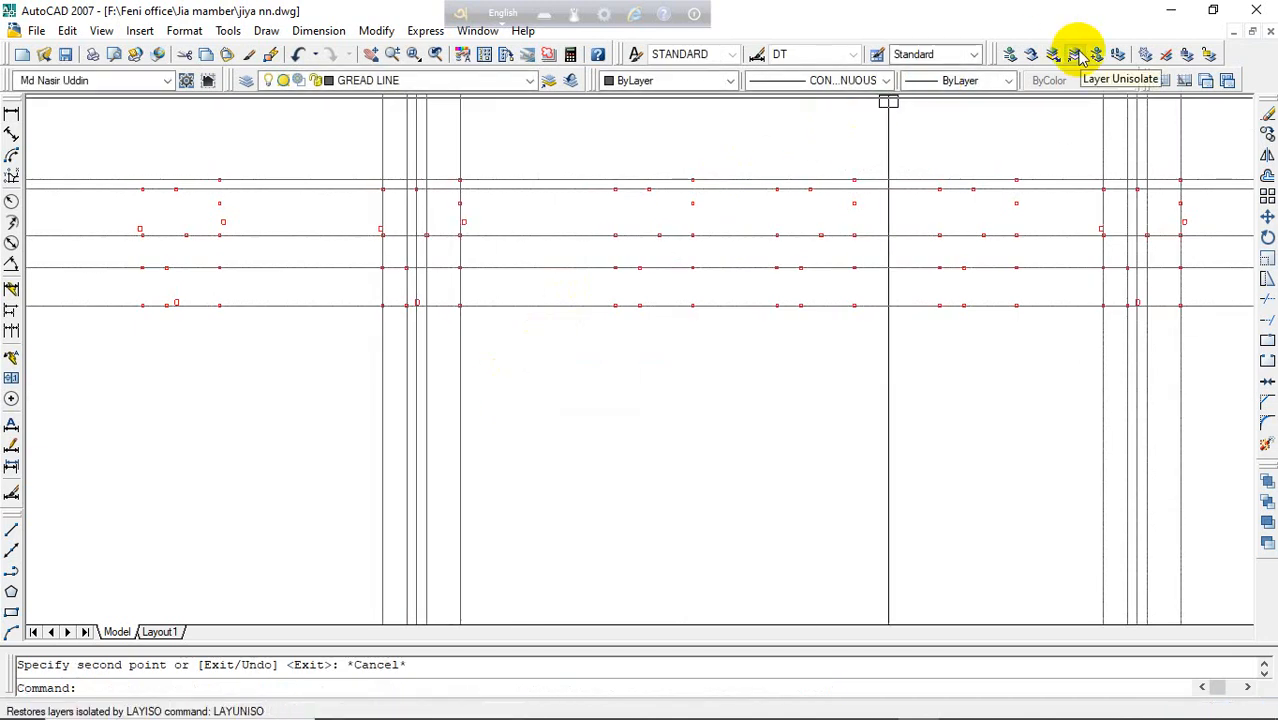
- Restore the isolated layers and erase the five vertical construction lines running through the original floor plan
click(1076, 55)
scroll(282, 358, down, 2)
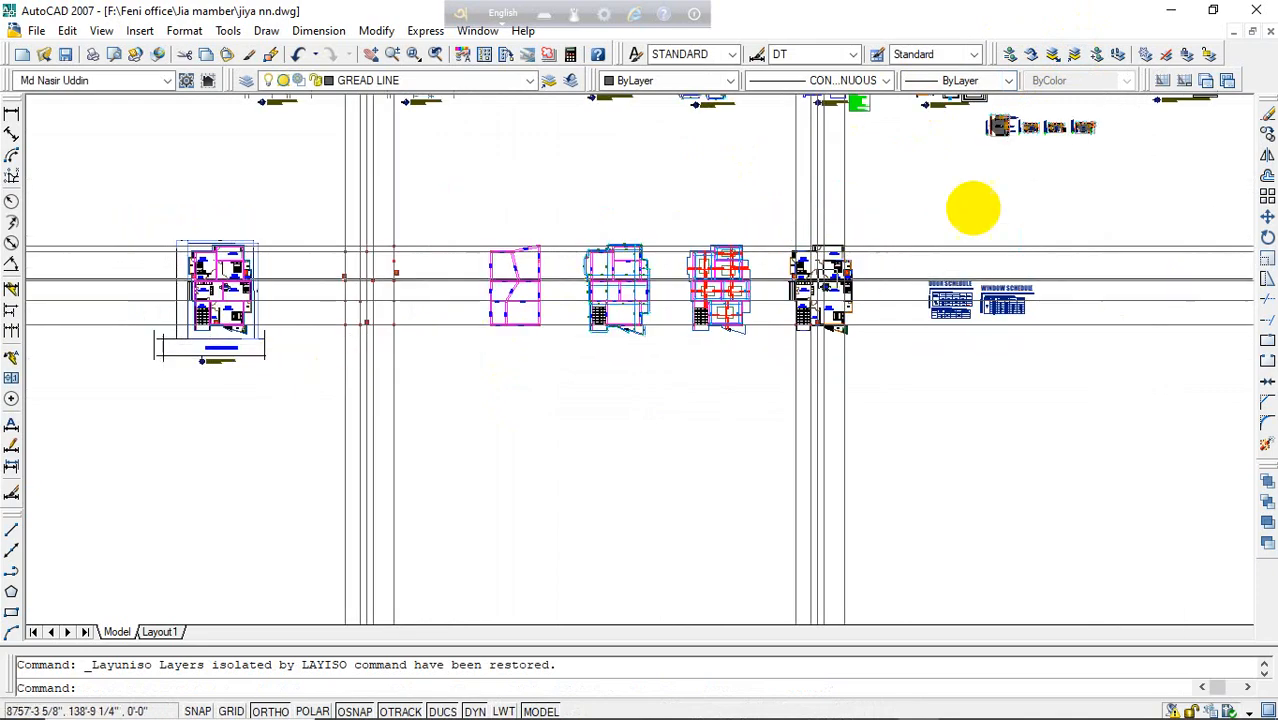
scroll(960, 203, up, 1)
click(690, 189)
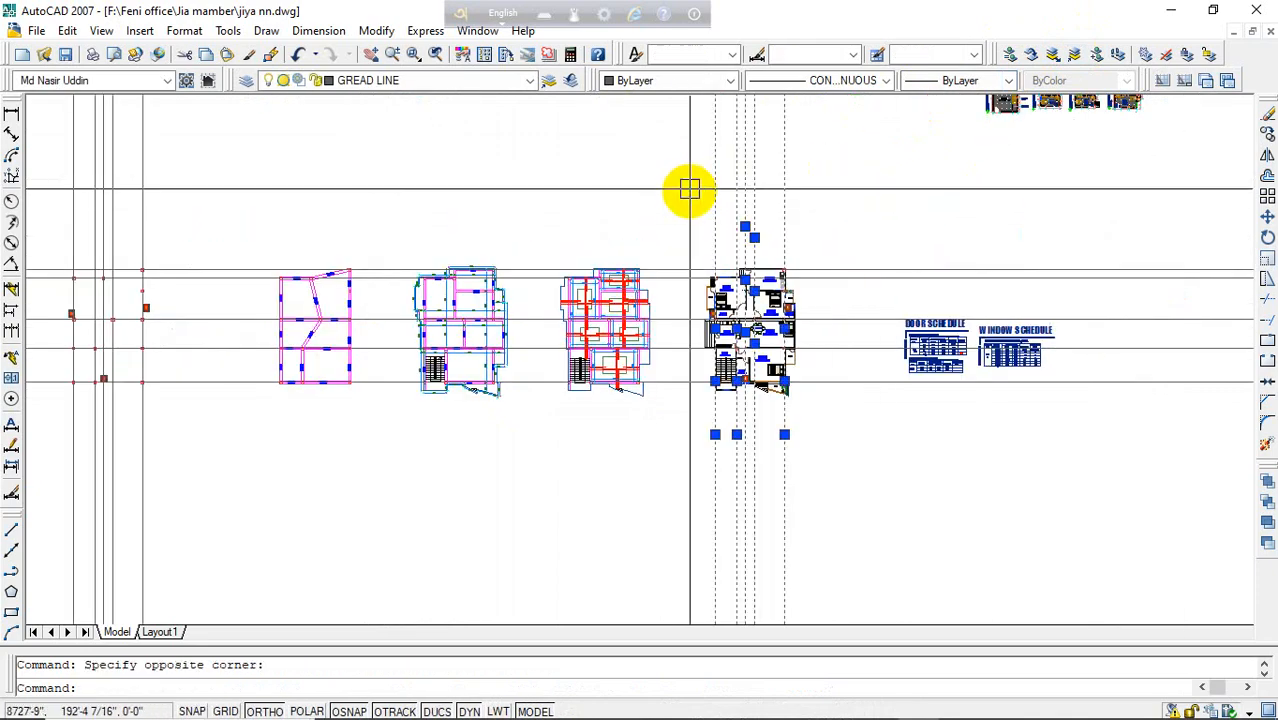
key(Delete)
- Erase the two toilet fixtures beside the left and right edges of the copied column grid
middle_drag(690, 194, 996, 214)
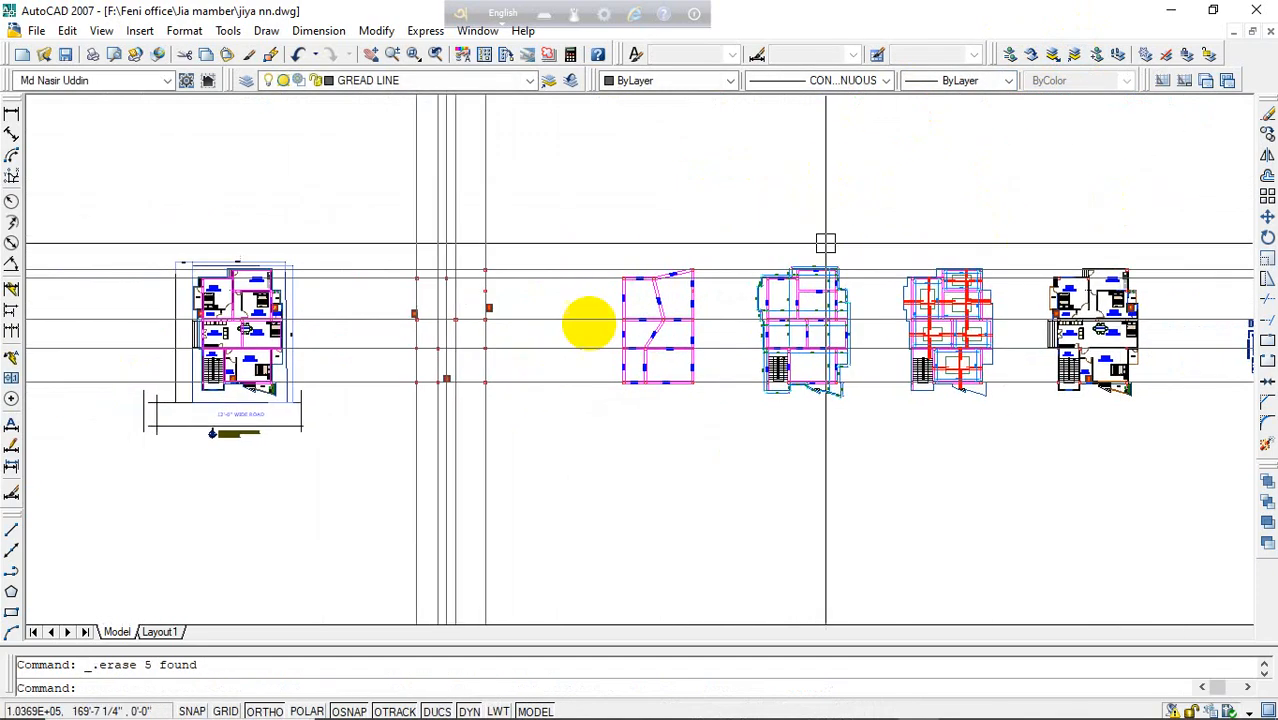
scroll(539, 254, up, 3)
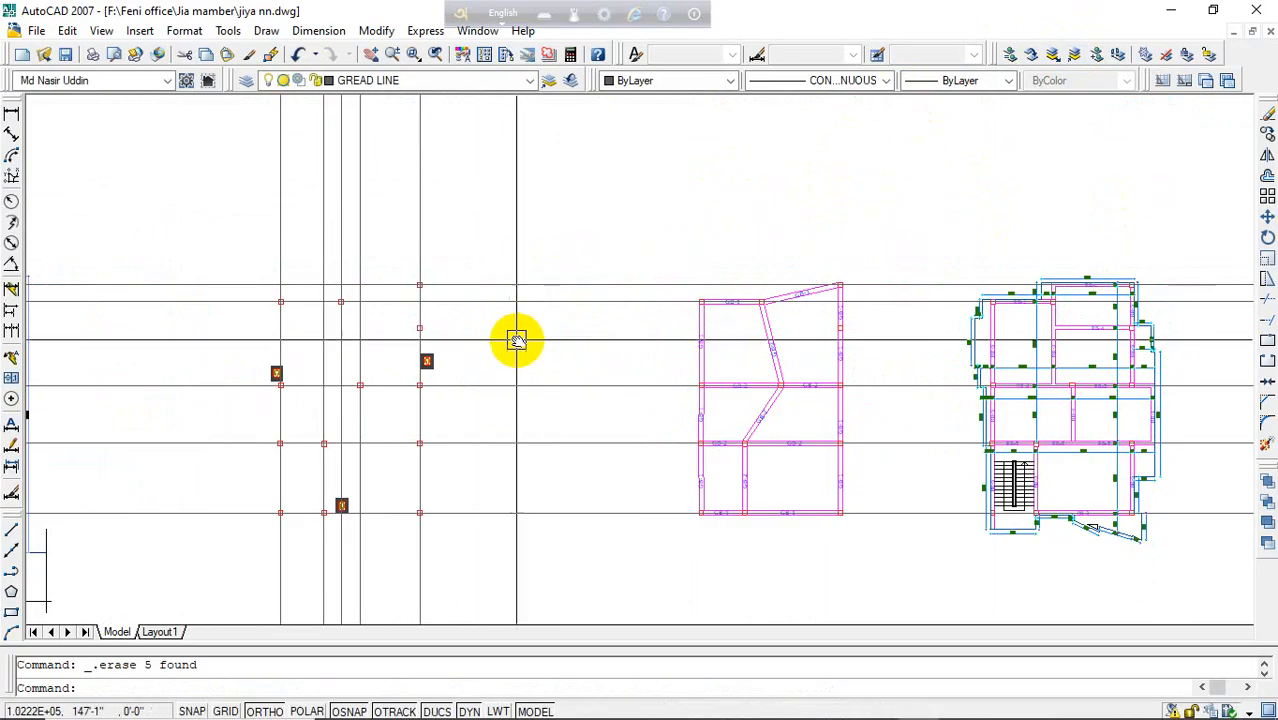
middle_drag(516, 340, 668, 283)
key(Escape)
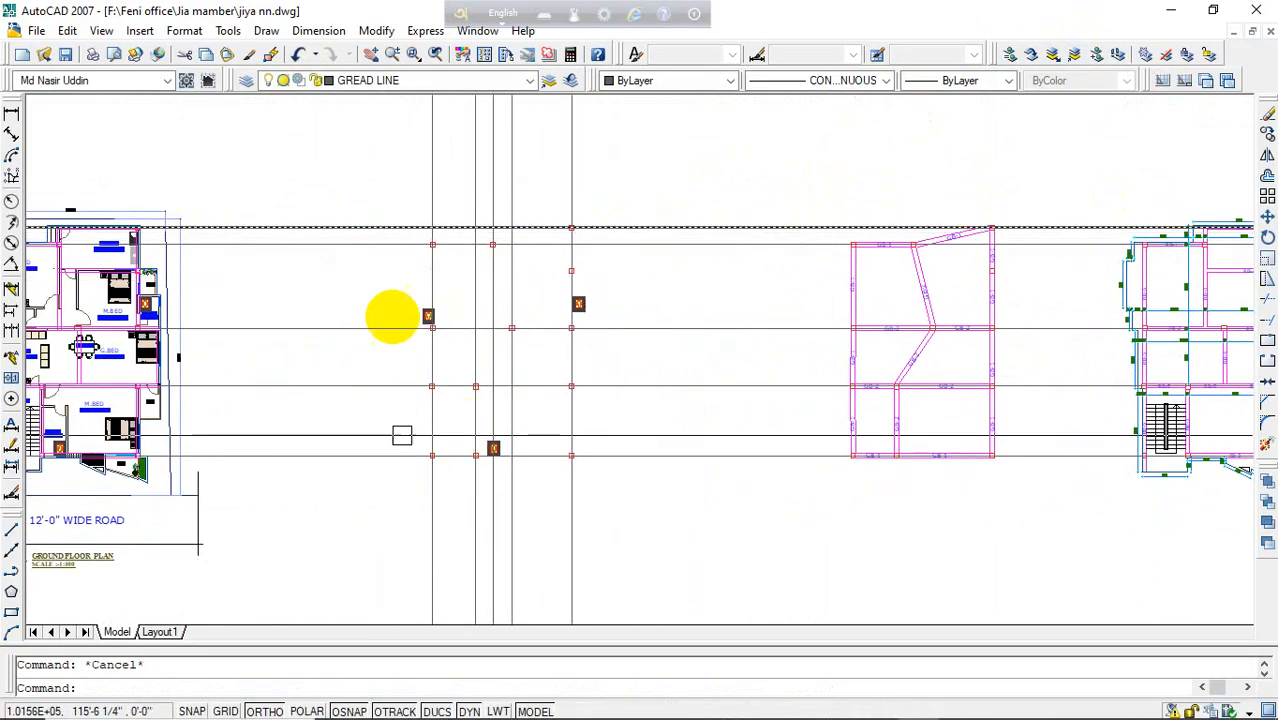
scroll(411, 347, up, 5)
click(437, 290)
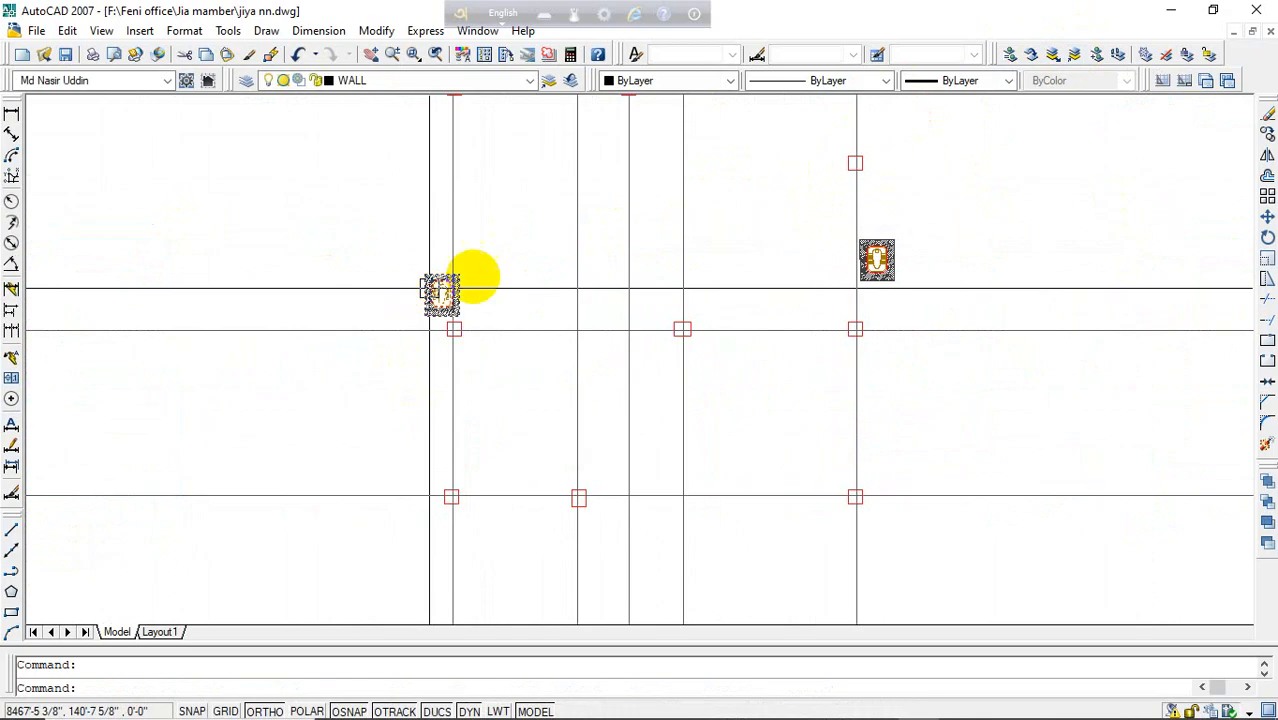
click(877, 258)
key(Delete)
- Erase the remaining toilet fixture near the lower columns of the copied column grid
scroll(747, 334, down, 5)
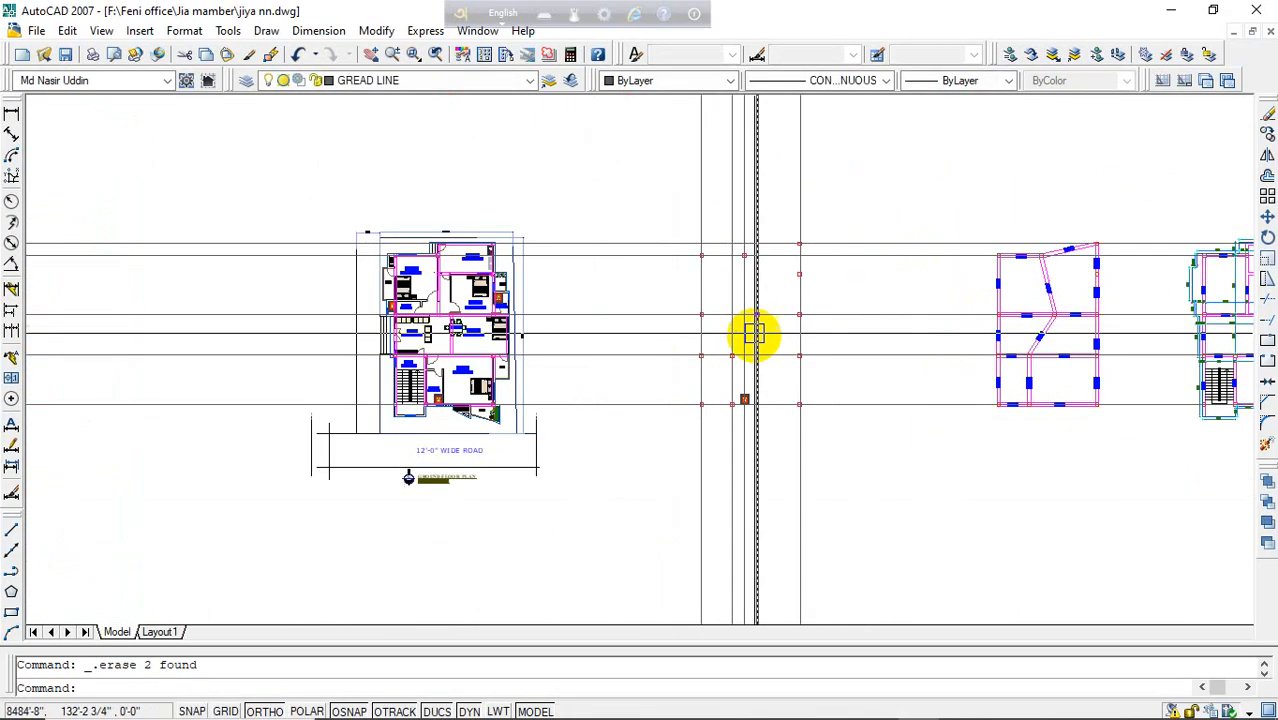
scroll(745, 395, up, 5)
click(705, 386)
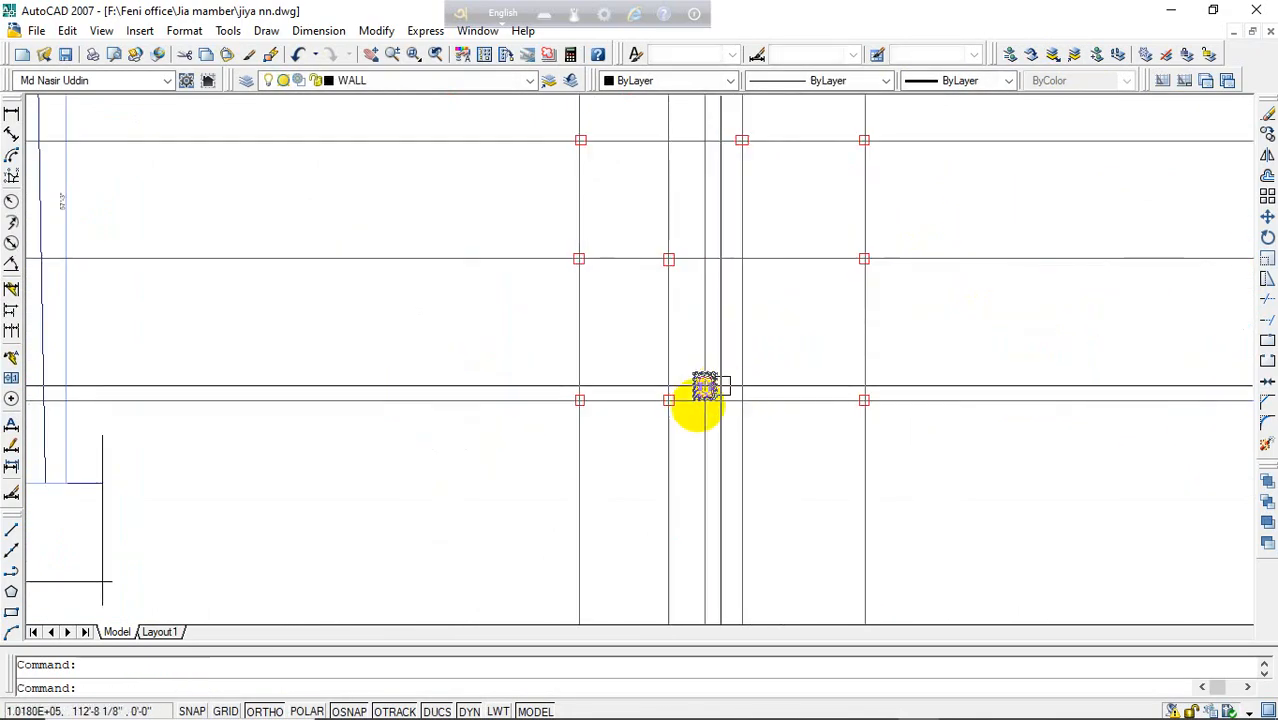
key(Delete)
scroll(679, 362, down, 5)
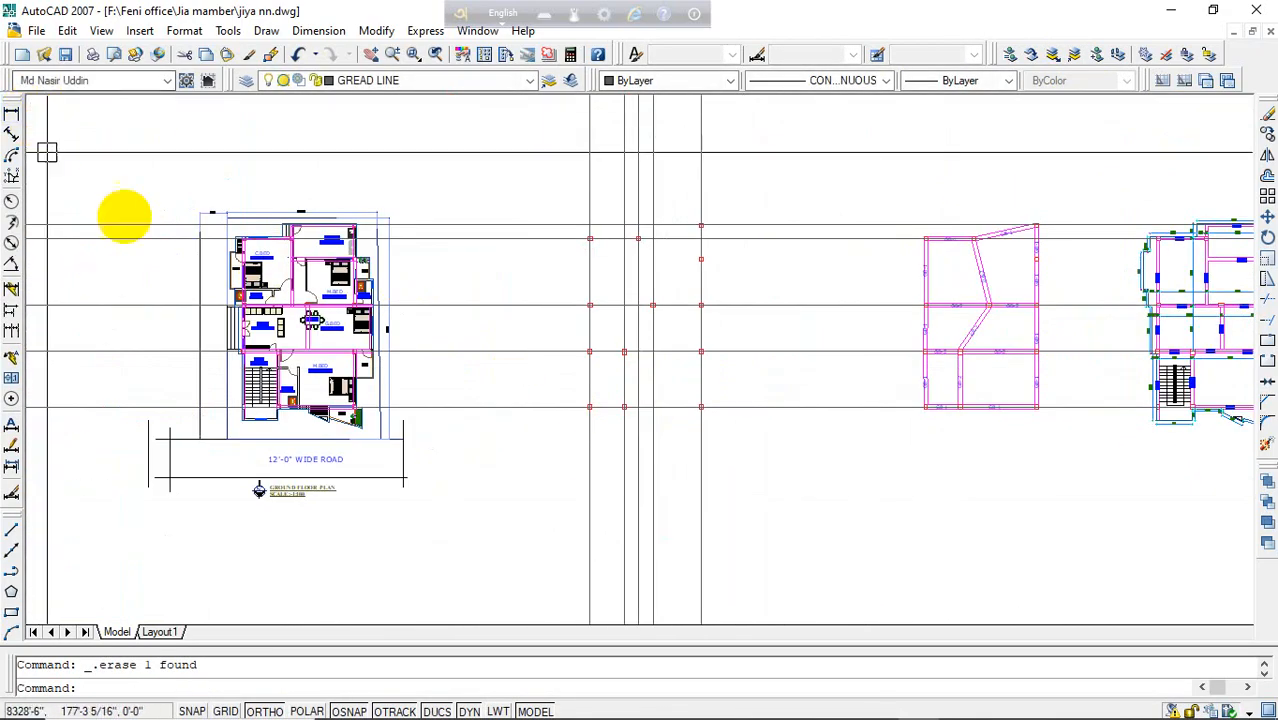
- Draw a rectangle about 36' wide and 55' high around the copied column grid, slightly outside its outermost columns
click(162, 237)
key(Return)
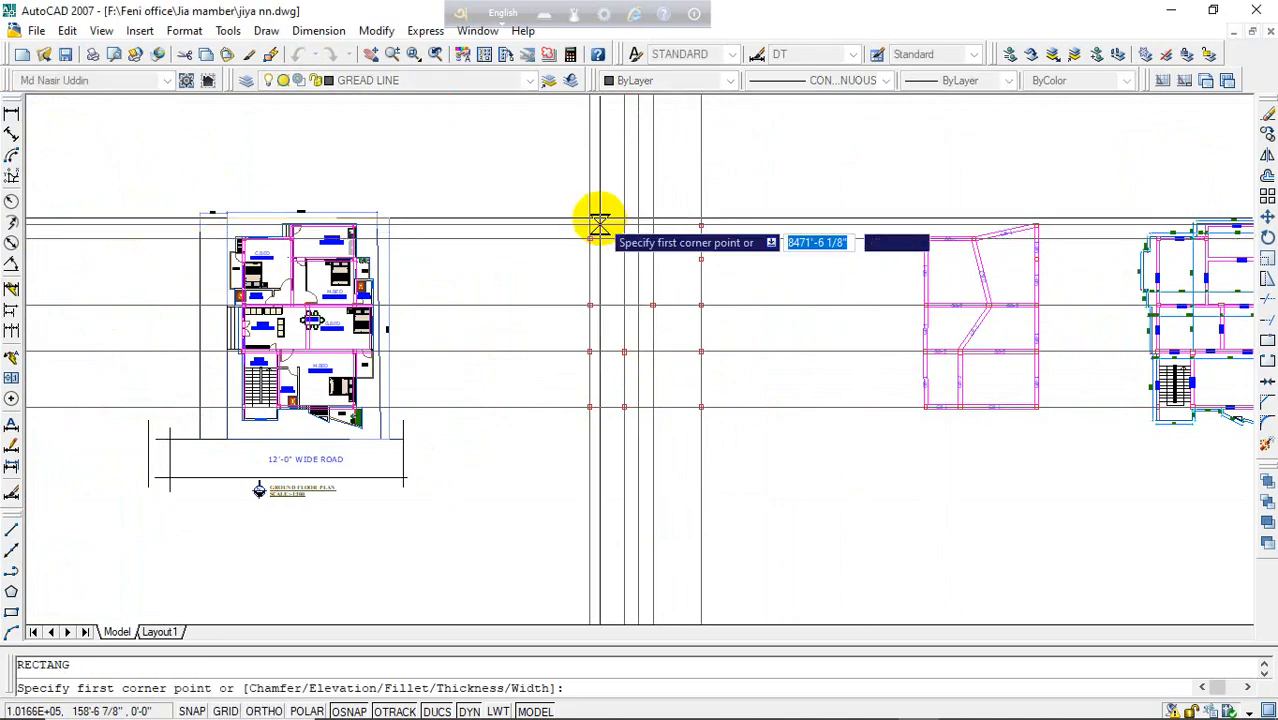
scroll(571, 214, up, 3)
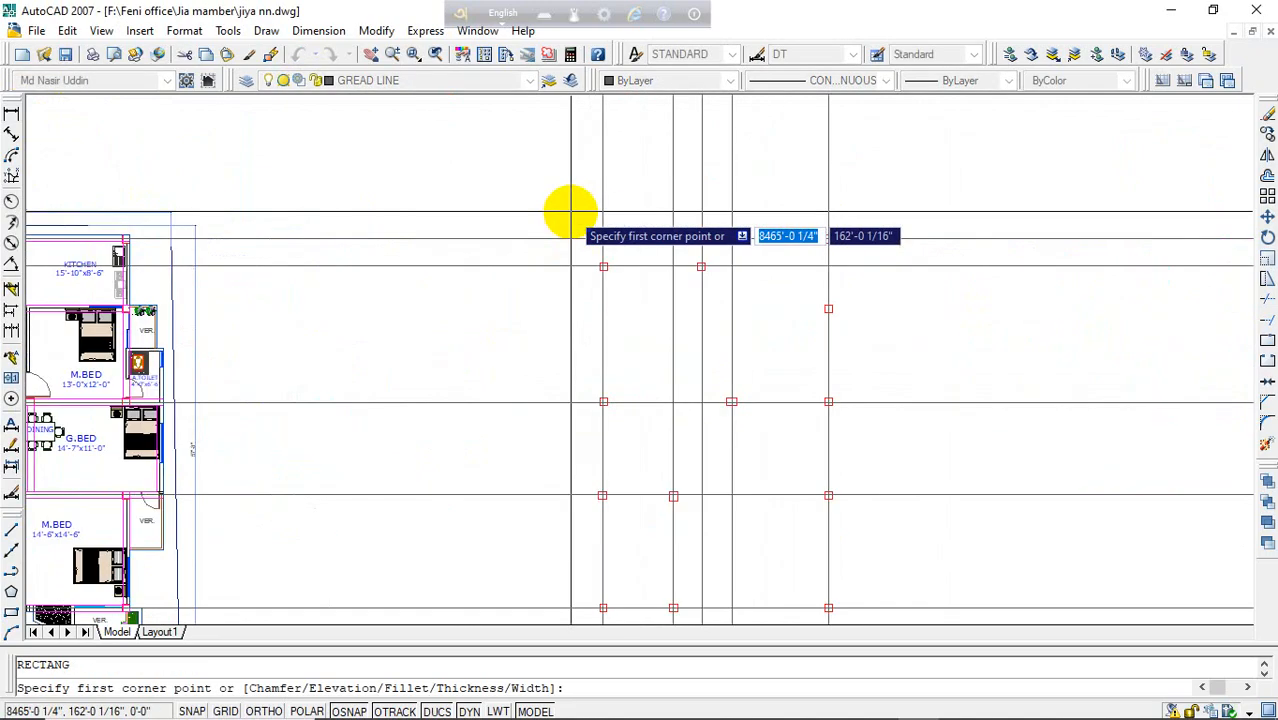
click(608, 280)
scroll(705, 449, down, 3)
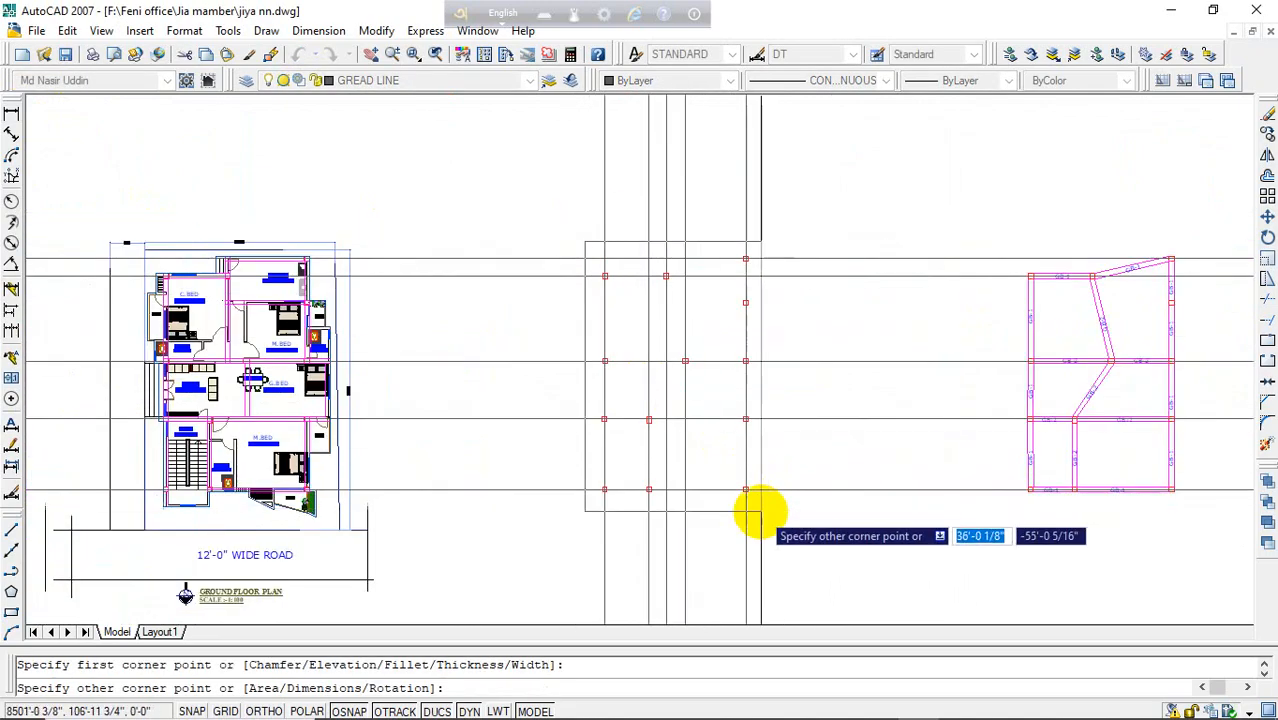
click(760, 511)
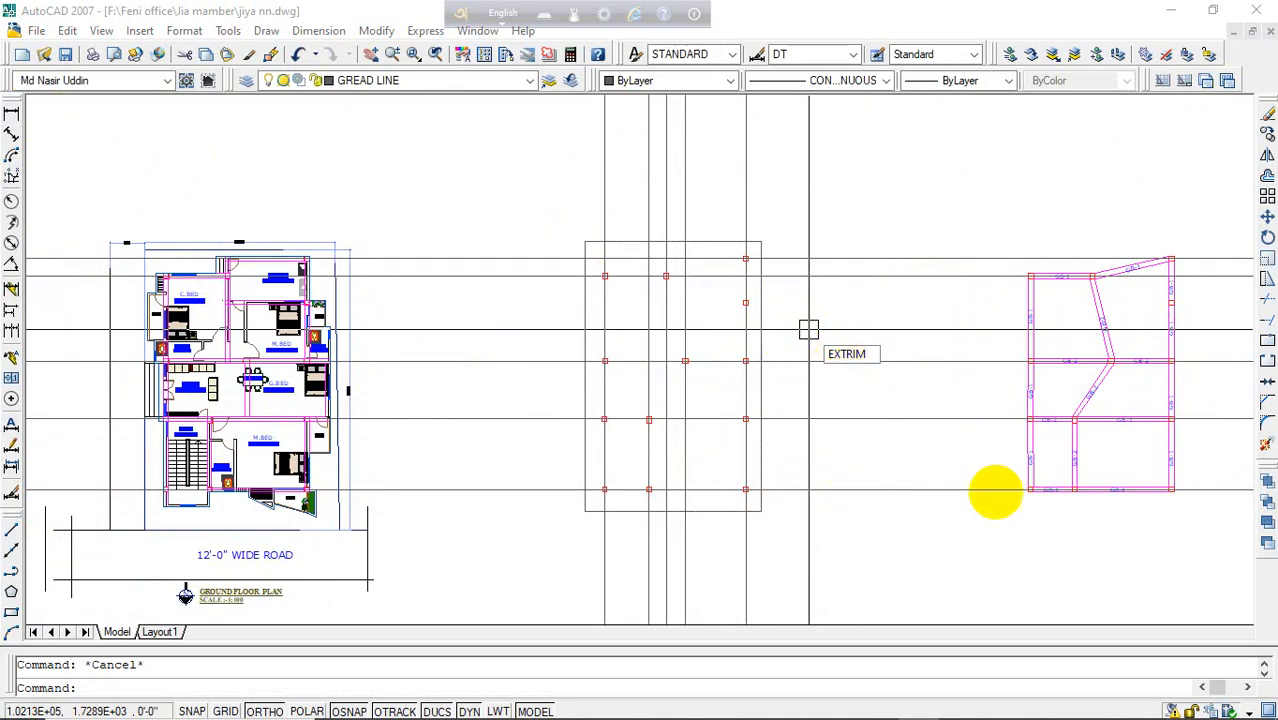
- Trim all construction lines outside the rectangle with EXTRIM, using the rectangle as the cutting edge
key(Return)
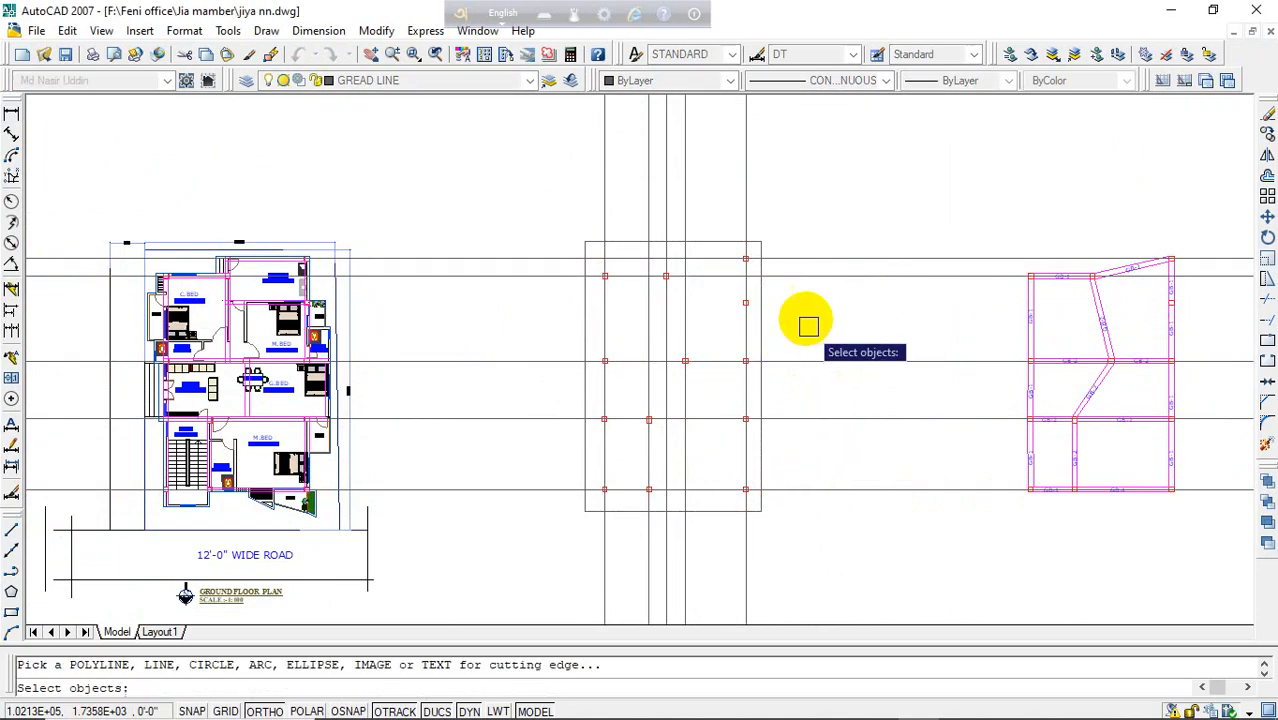
click(763, 325)
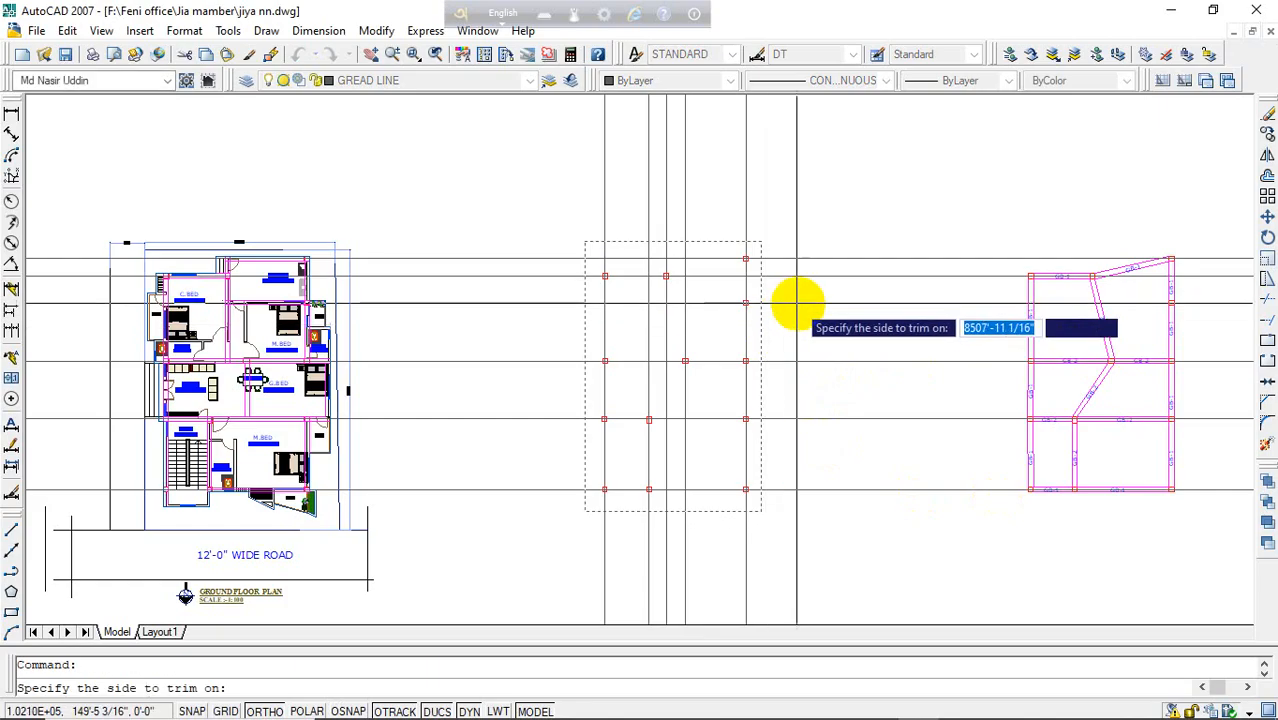
click(816, 318)
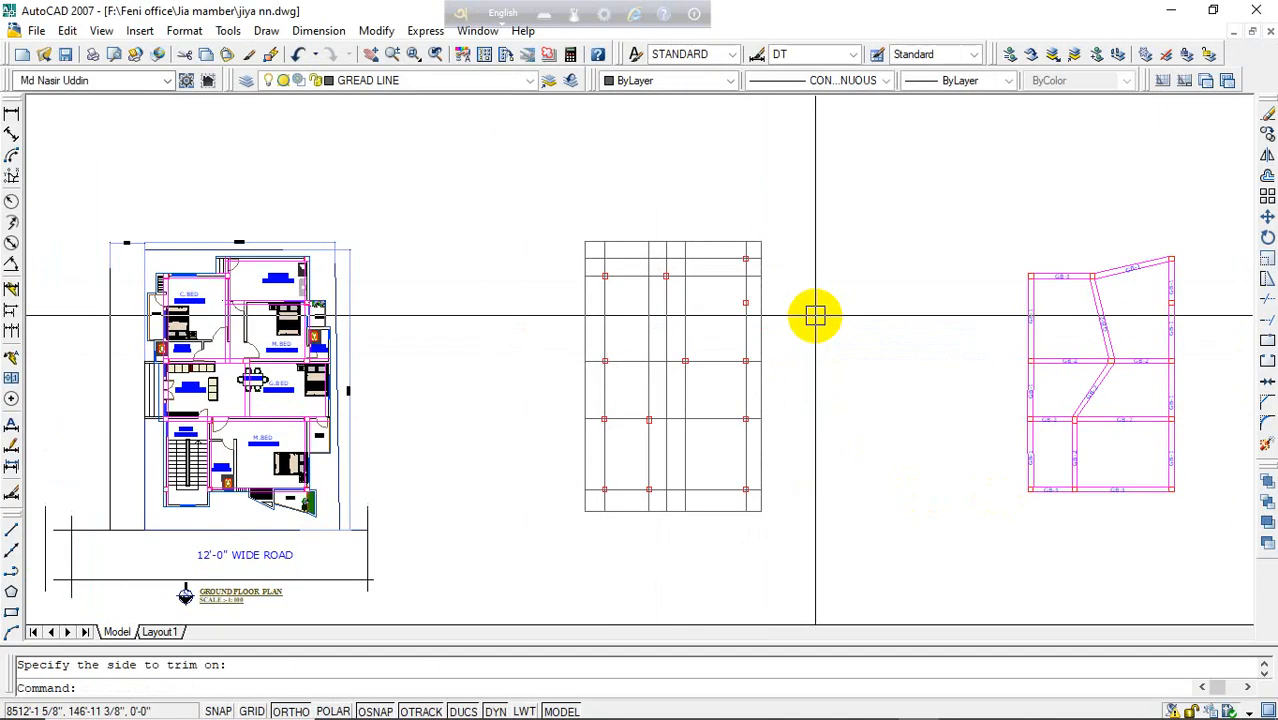
- Erase the rectangle that served as the trimming boundary around the column grid
scroll(613, 323, down, 5)
scroll(657, 325, up, 10)
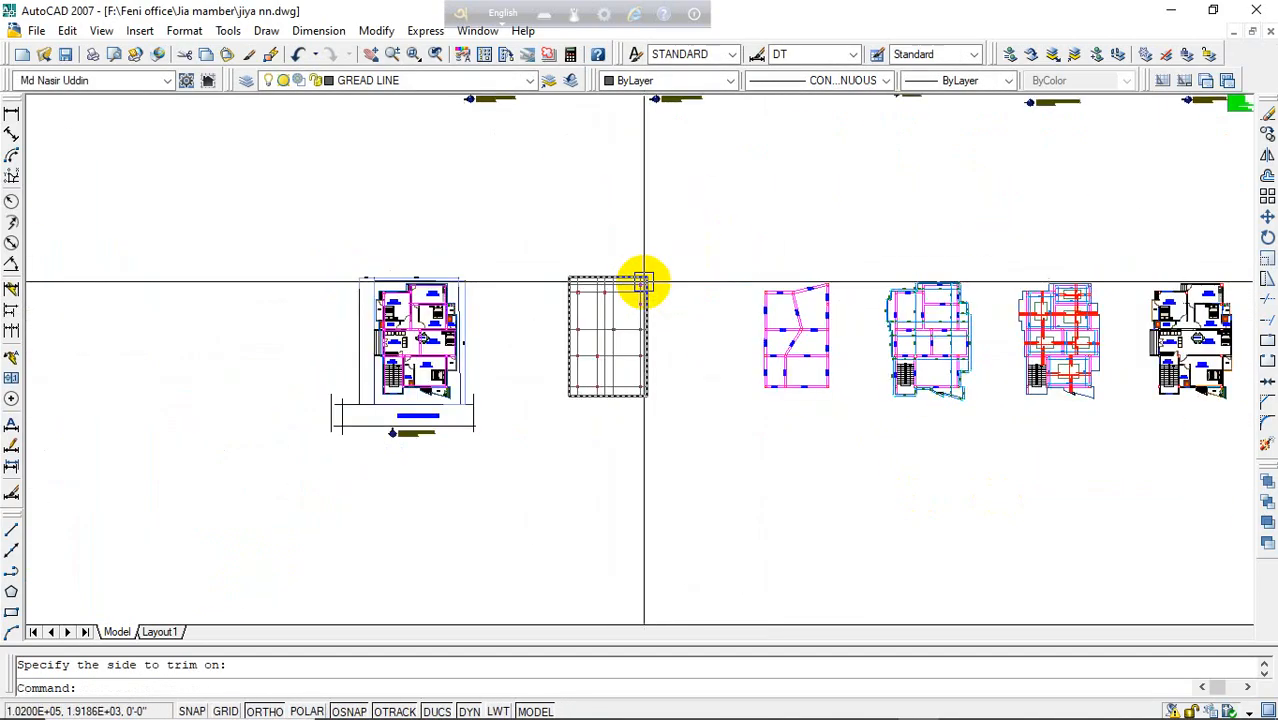
click(588, 258)
scroll(736, 252, down, 5)
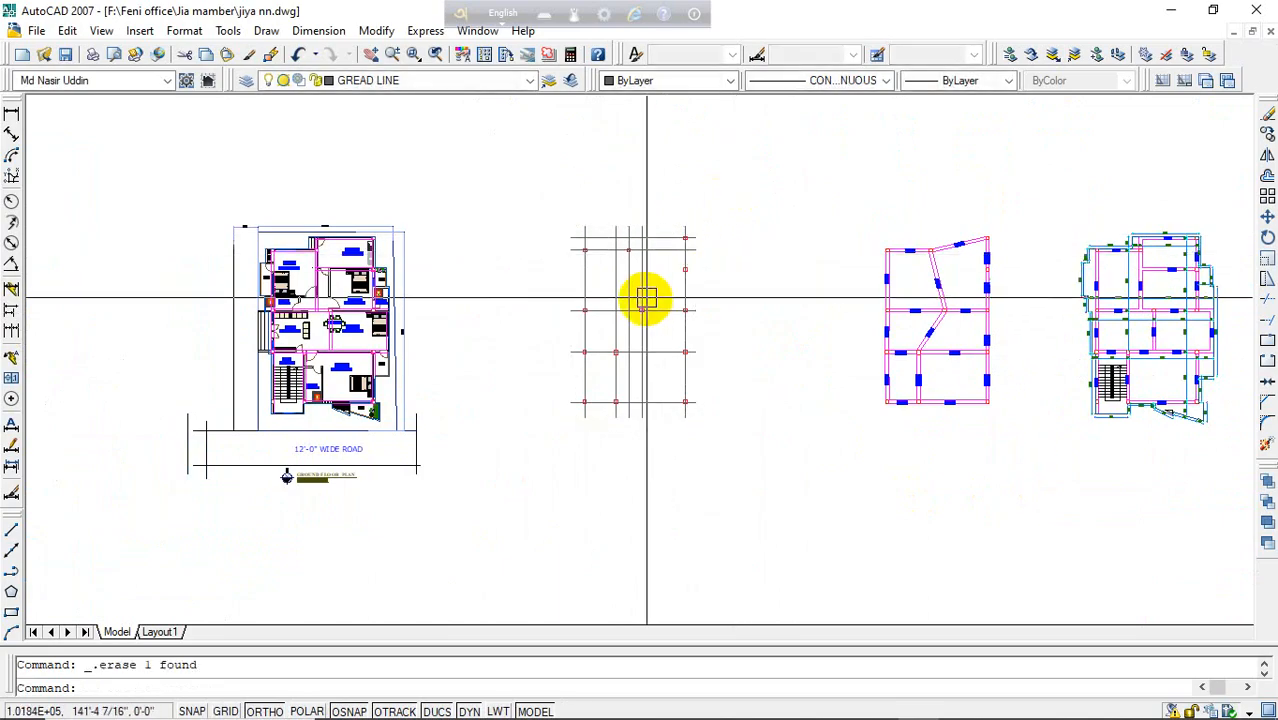
- Copy the F grid bubble from the COLUMN LAYOUT PLAN onto the upper end of the new grid's leftmost vertical line
scroll(658, 238, up, 3)
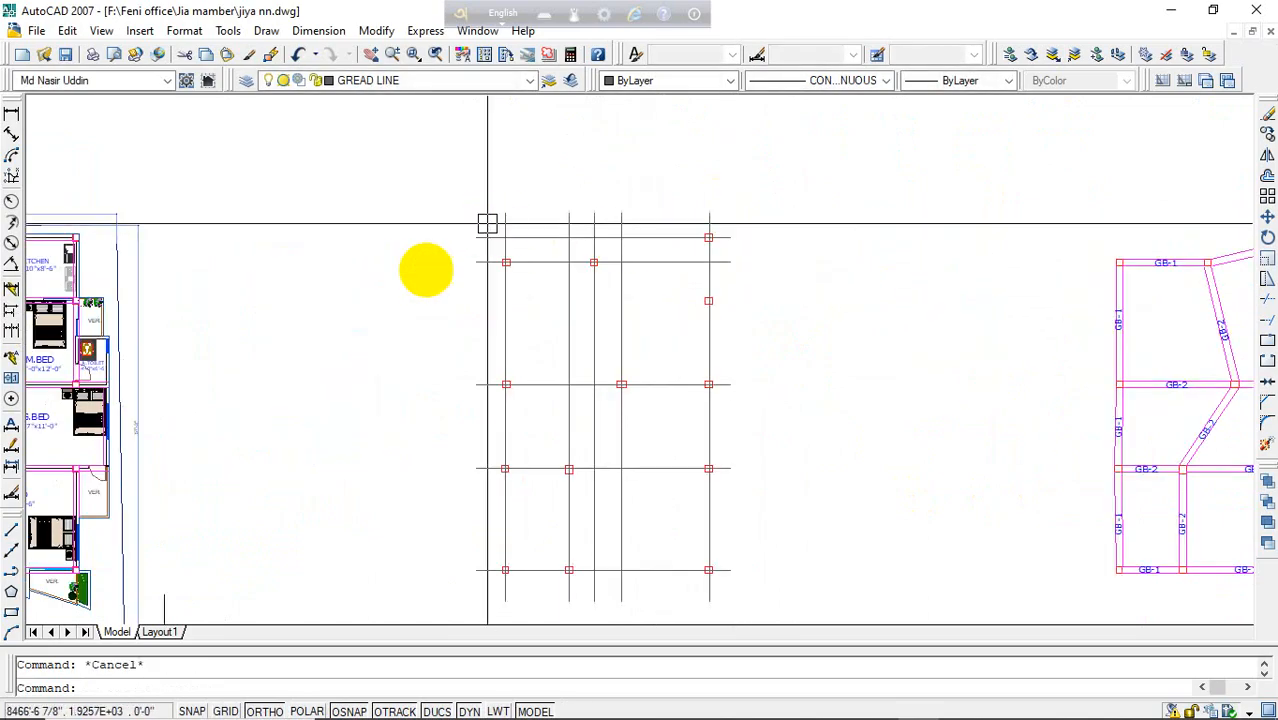
scroll(628, 263, down, 5)
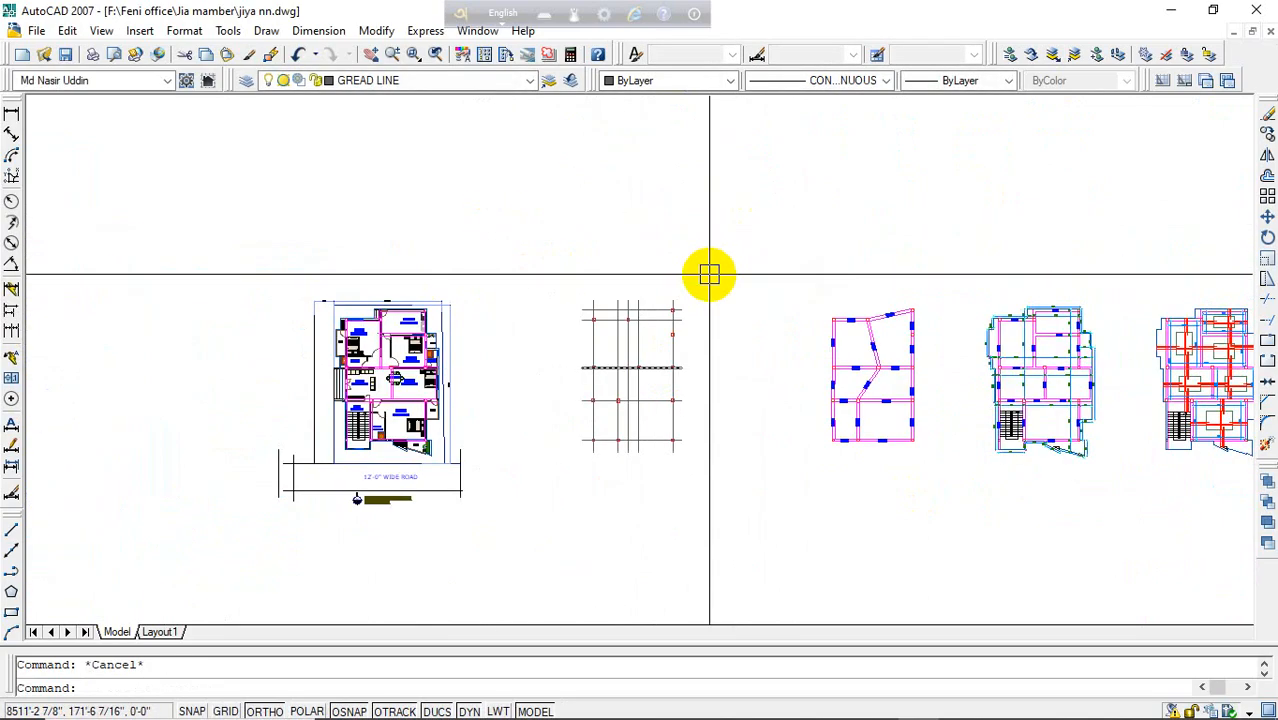
mouse_move(707, 274)
middle_down()
mouse_move(713, 334)
mouse_move(650, 570)
middle_up()
scroll(447, 230, up, 8)
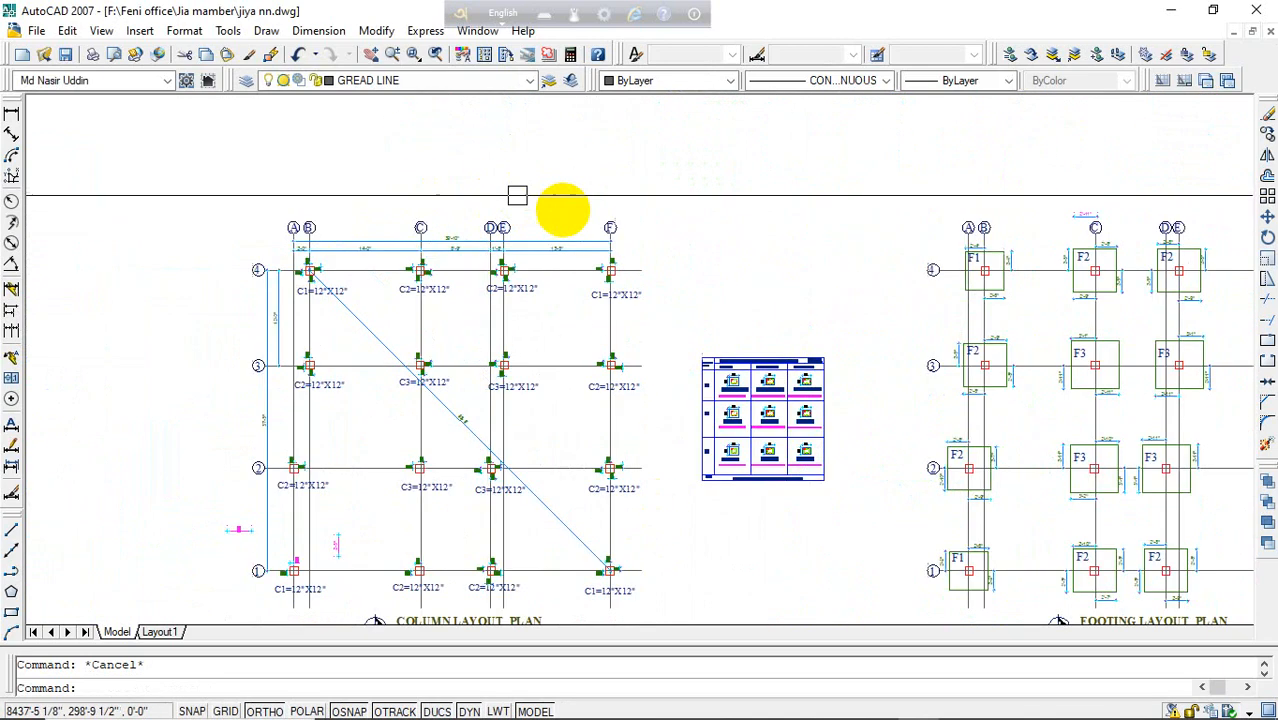
scroll(649, 228, up, 2)
click(698, 196)
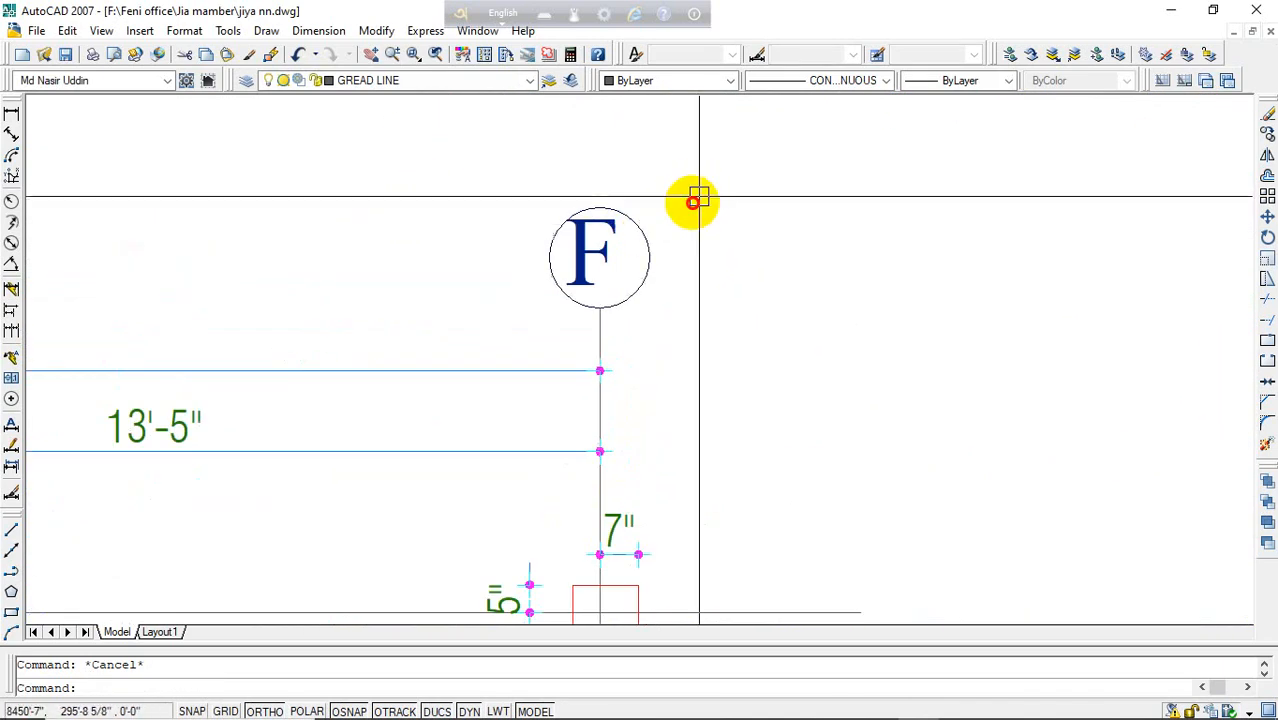
click(522, 246)
text(co)
key(Return)
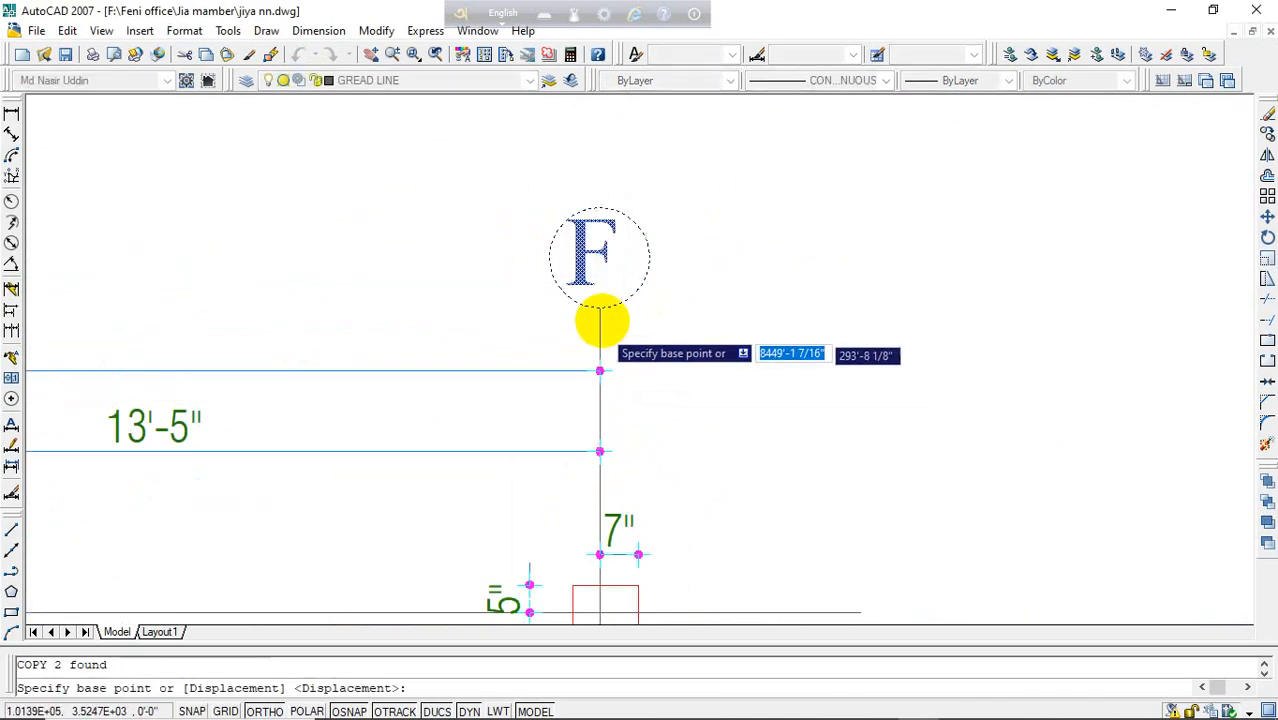
click(599, 307)
scroll(715, 240, down, 8)
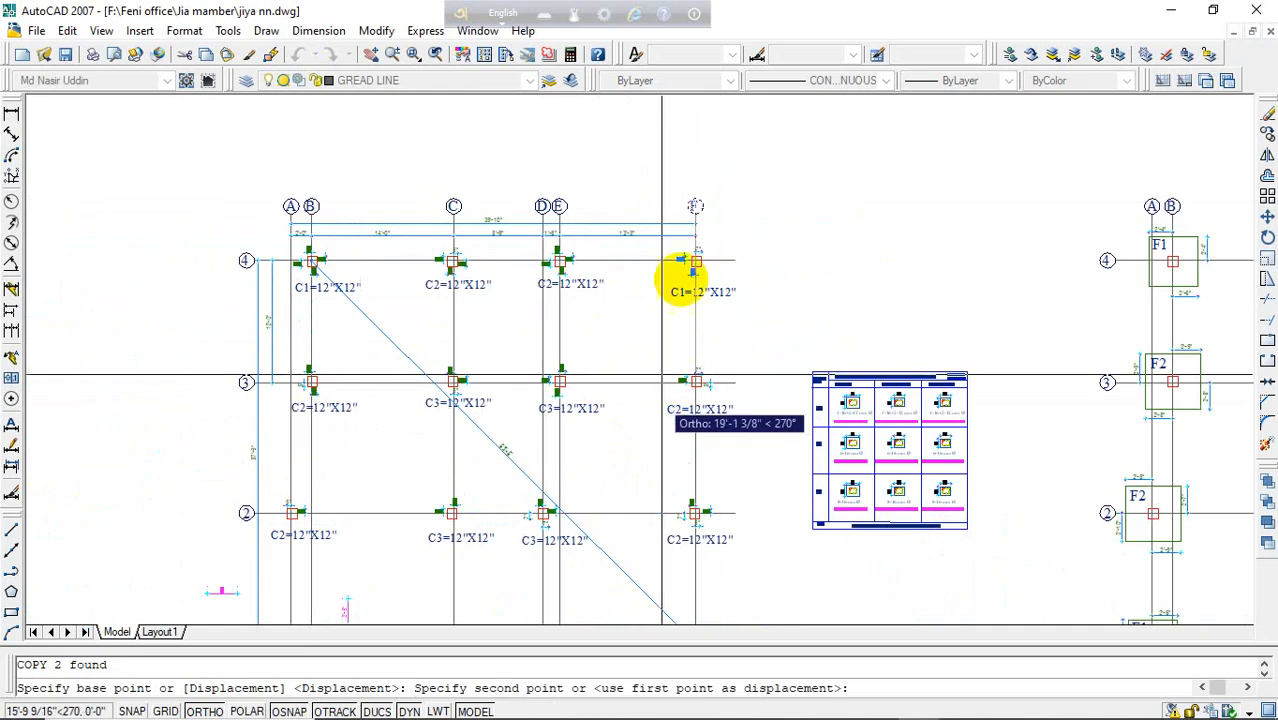
scroll(682, 270, down, 5)
middle_drag(617, 517, 648, 240)
scroll(793, 466, up, 8)
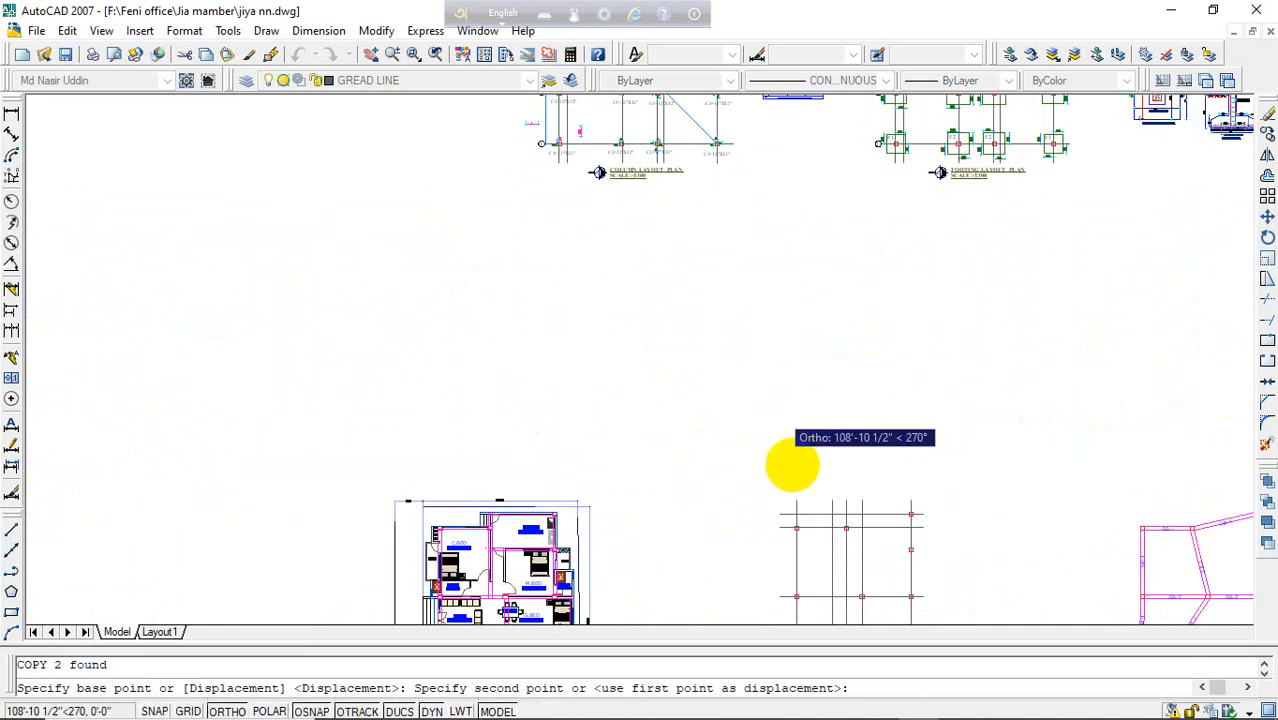
click(733, 412)
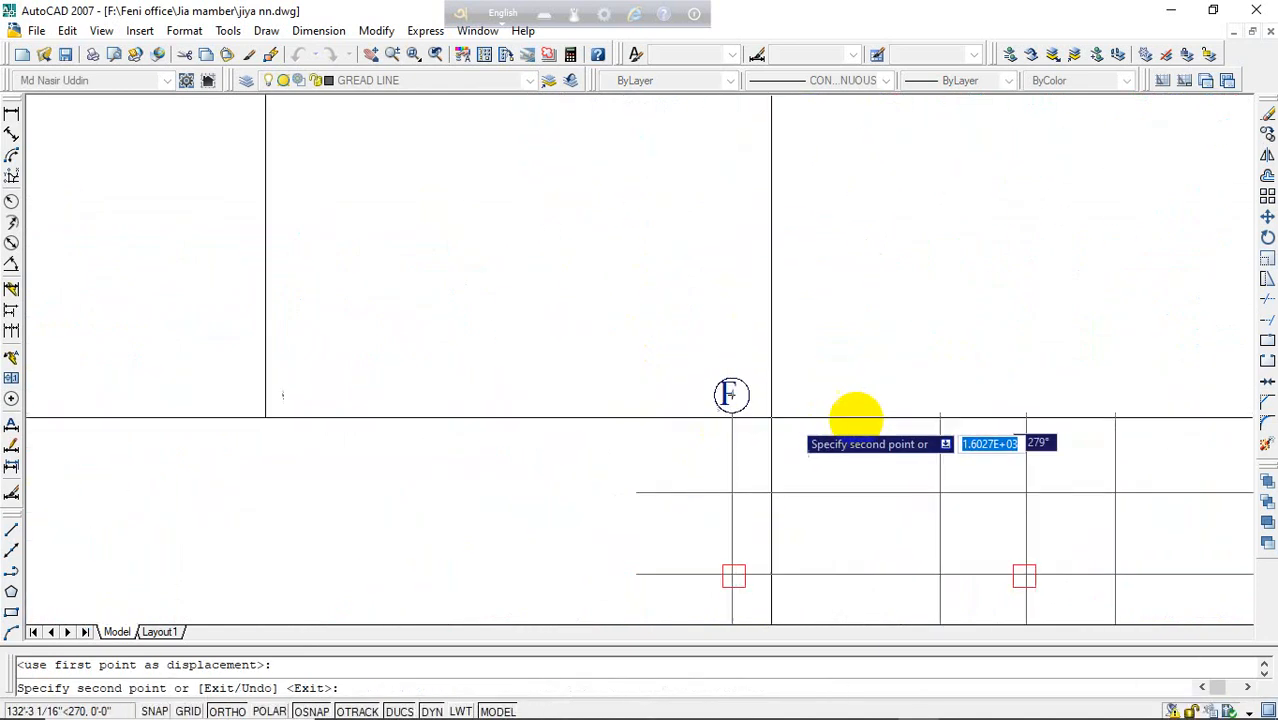
- Place further copies of the F bubble on the upper ends of the other four vertical grid lines
scroll(785, 388, up, 4)
click(837, 350)
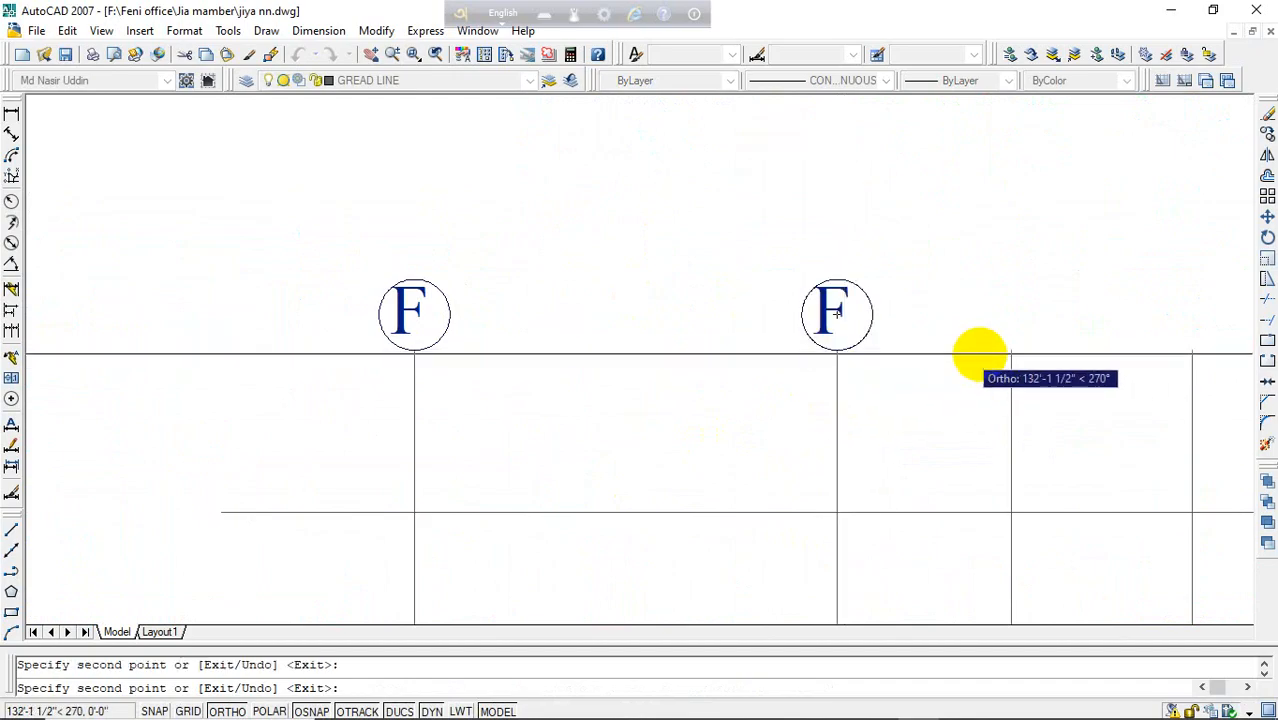
click(1011, 351)
middle_drag(755, 338, 346, 311)
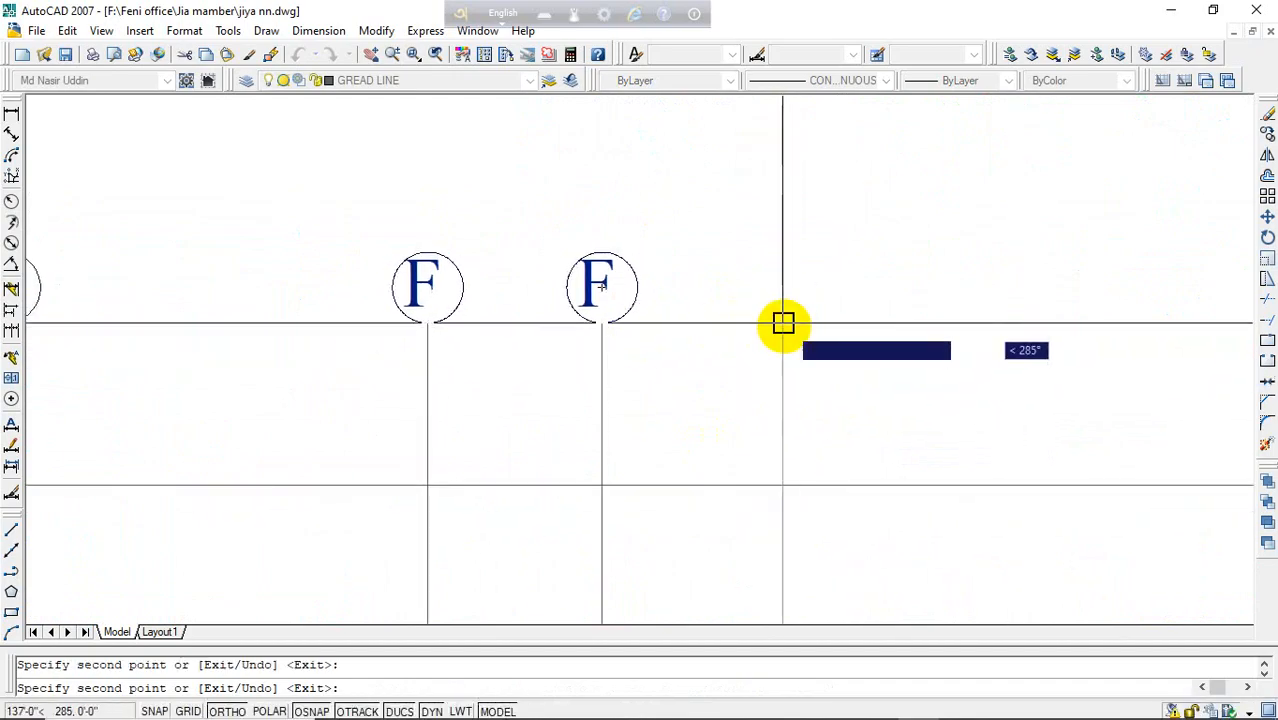
click(783, 323)
scroll(615, 312, down, 4)
click(909, 304)
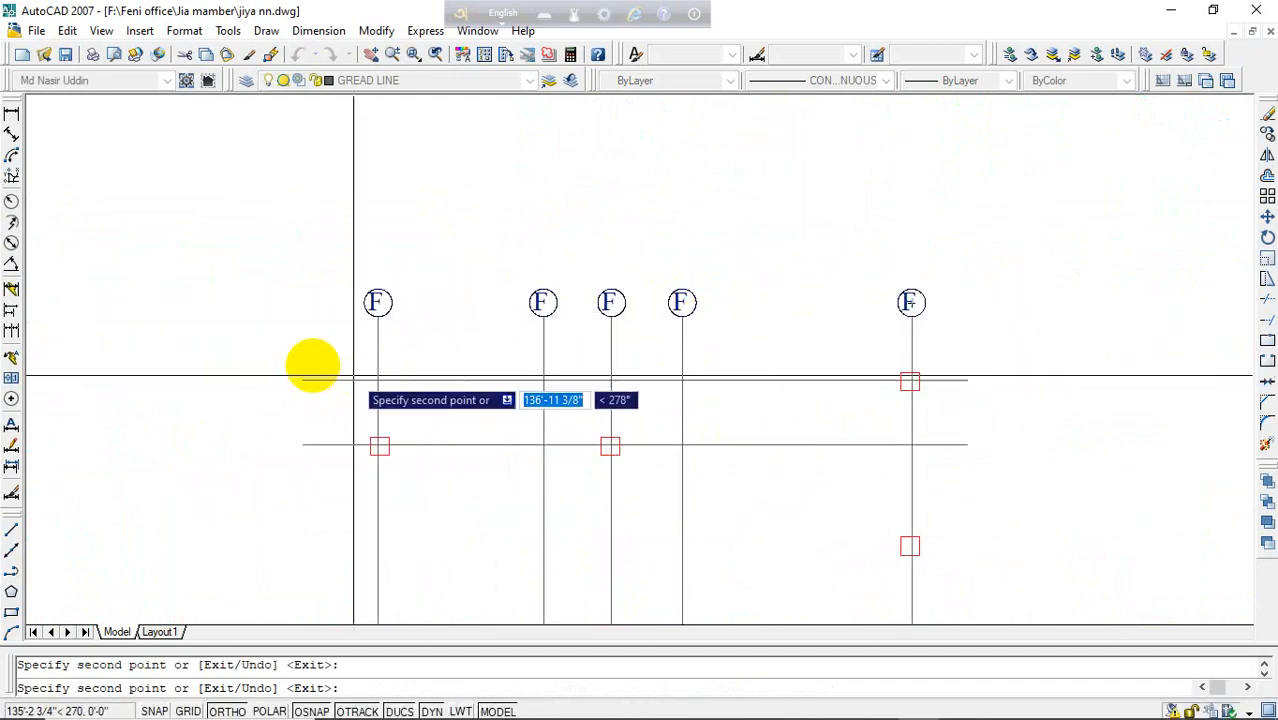
key(Escape)
- Copy the leftmost F bubble, based on its circle's right quadrant, to the left end of the topmost horizontal grid line
scroll(345, 296, up, 4)
click(479, 245)
click(391, 314)
text(co)
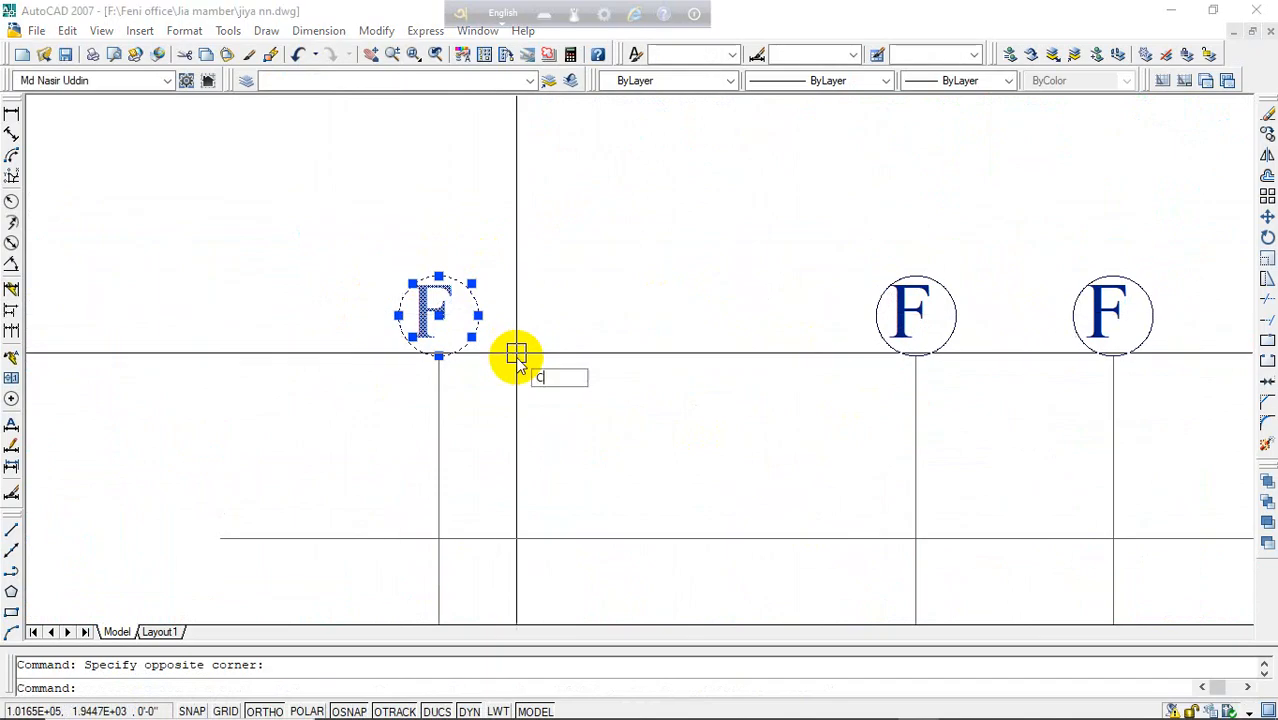
key(Return)
click(478, 316)
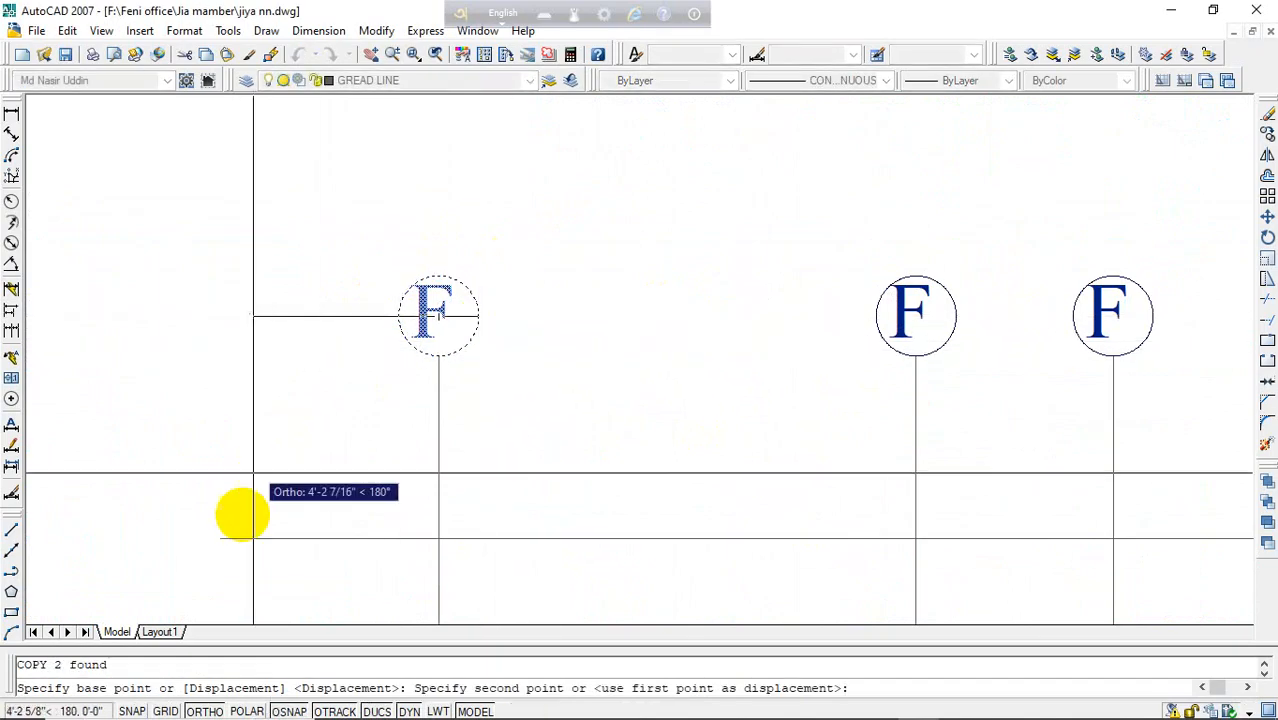
click(229, 540)
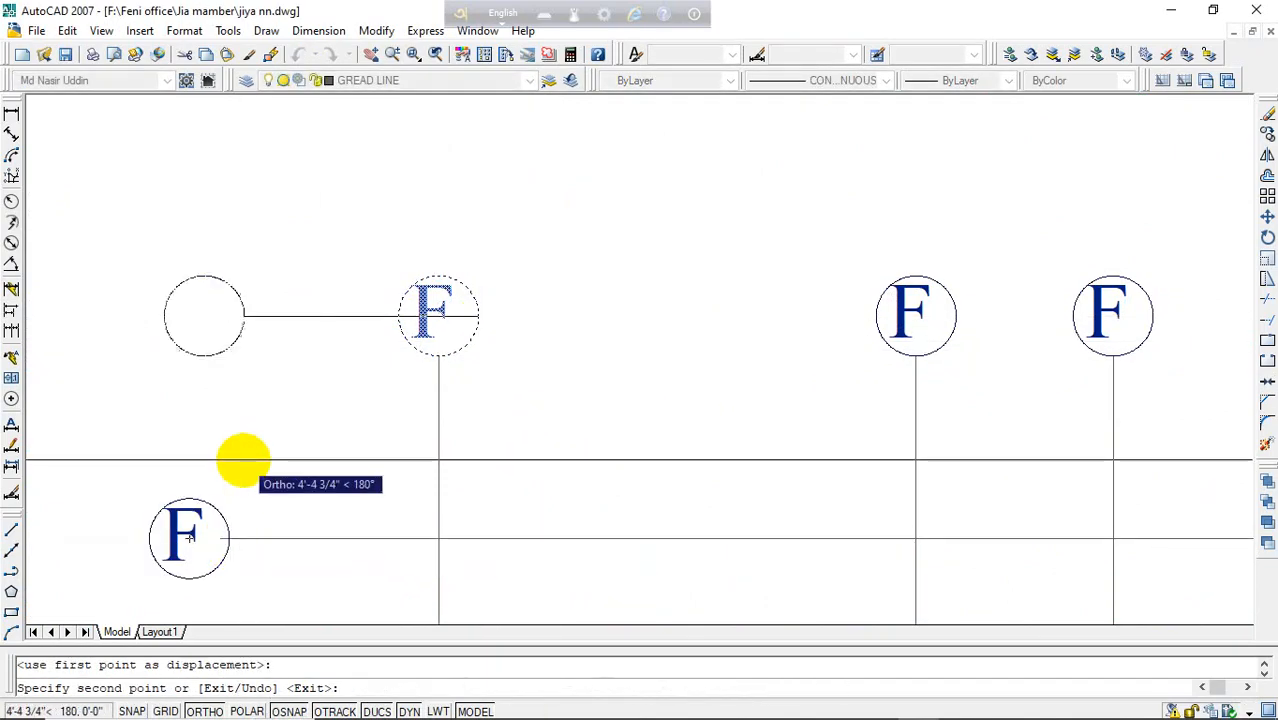
click(220, 538)
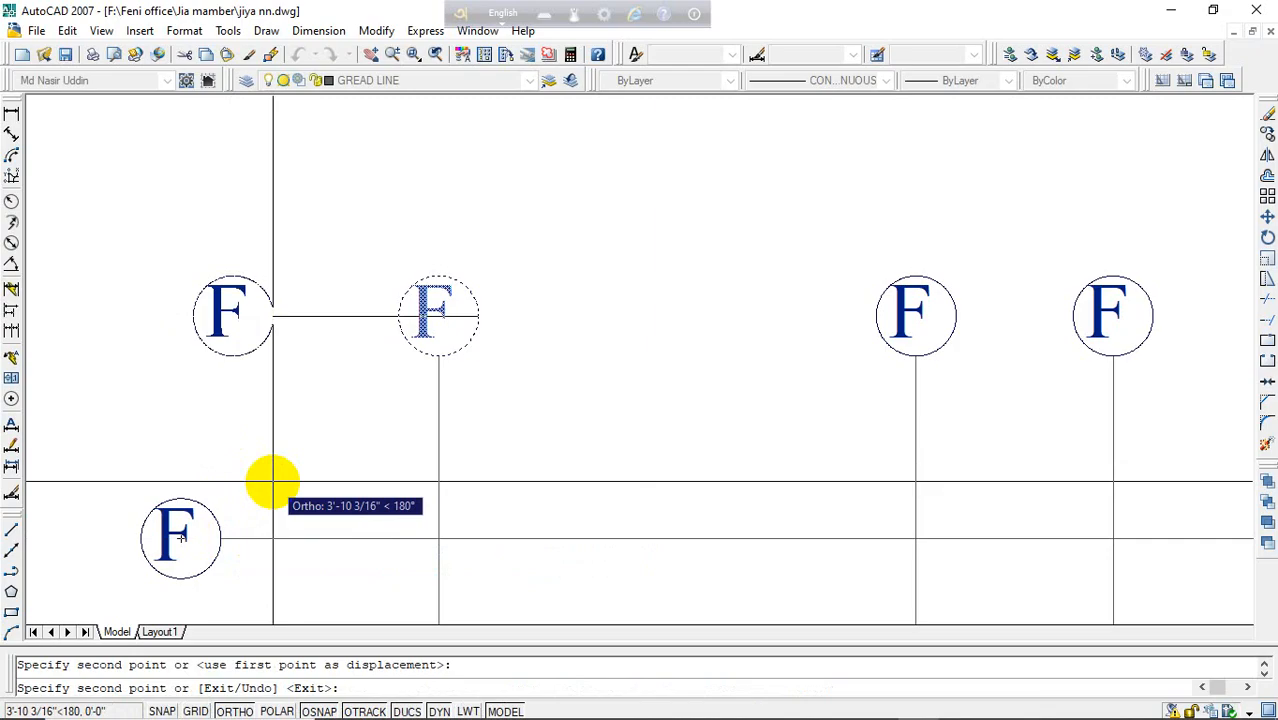
- Place further copies of the F bubble on the left ends of the four remaining horizontal grid lines
scroll(542, 240, down, 5)
scroll(465, 334, up, 4)
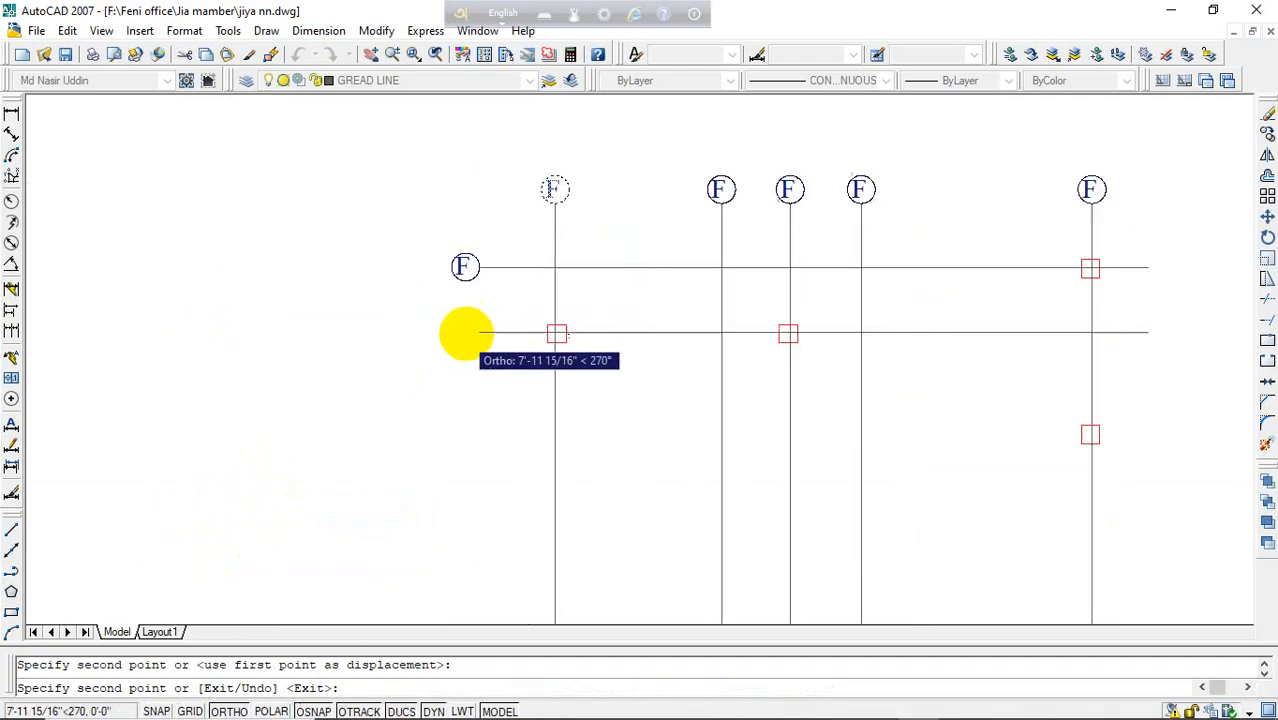
click(487, 331)
scroll(422, 419, down, 4)
scroll(445, 459, up, 5)
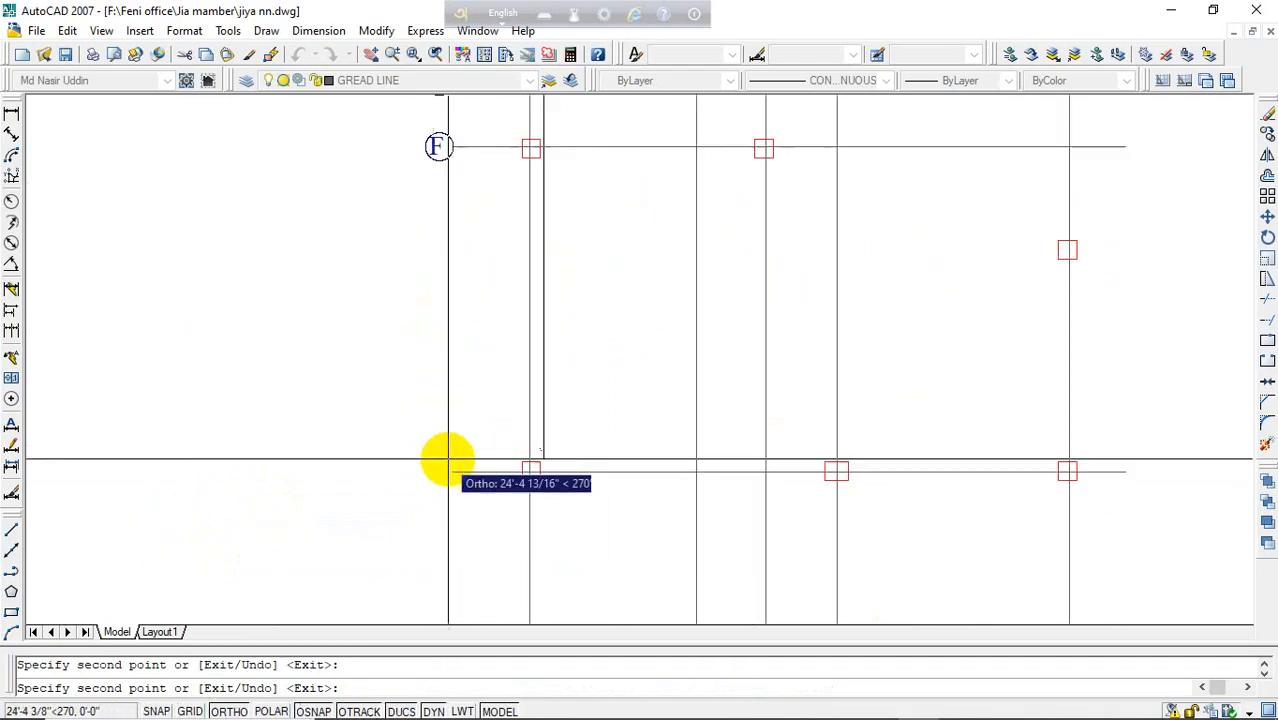
click(454, 477)
mouse_move(454, 539)
middle_down()
mouse_move(482, 316)
mouse_move(482, 454)
middle_up()
click(487, 486)
scroll(485, 472, down, 5)
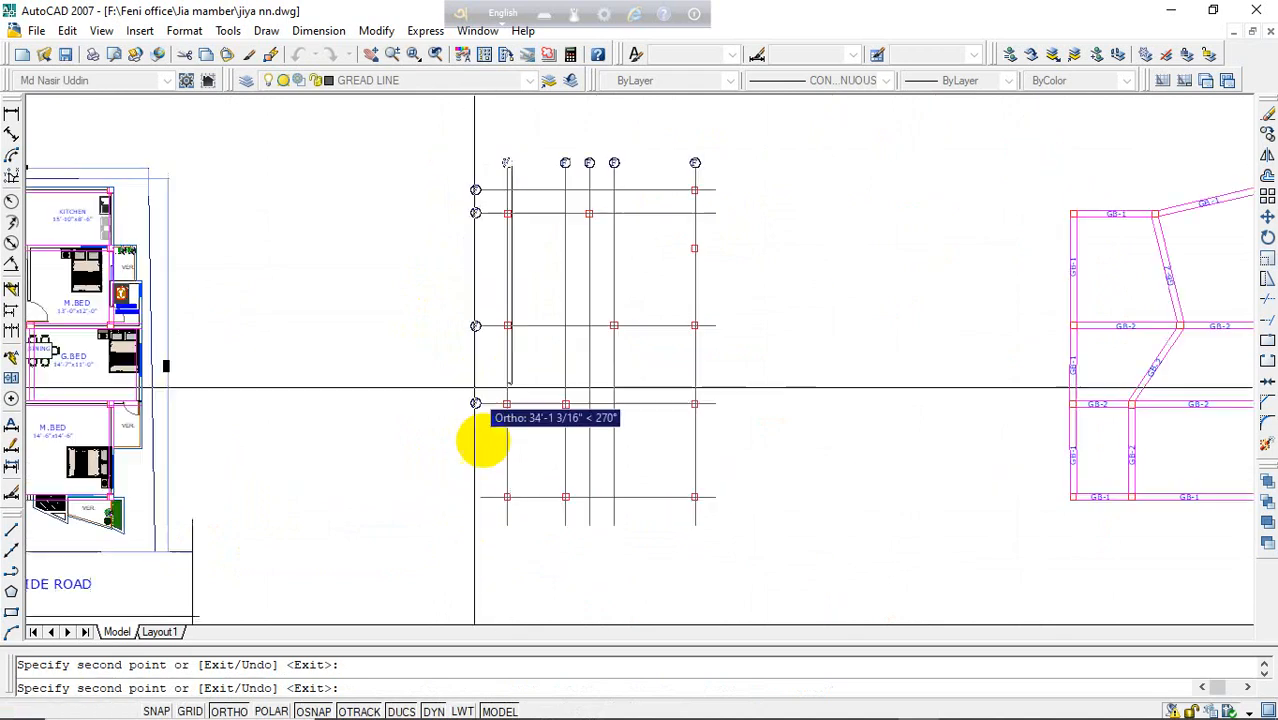
scroll(479, 428, up, 4)
scroll(485, 480, up, 2)
key(Escape)
- Change the label in the lowest row's bubble to 1 and shift it to the centre of its circle
scroll(380, 416, down, 4)
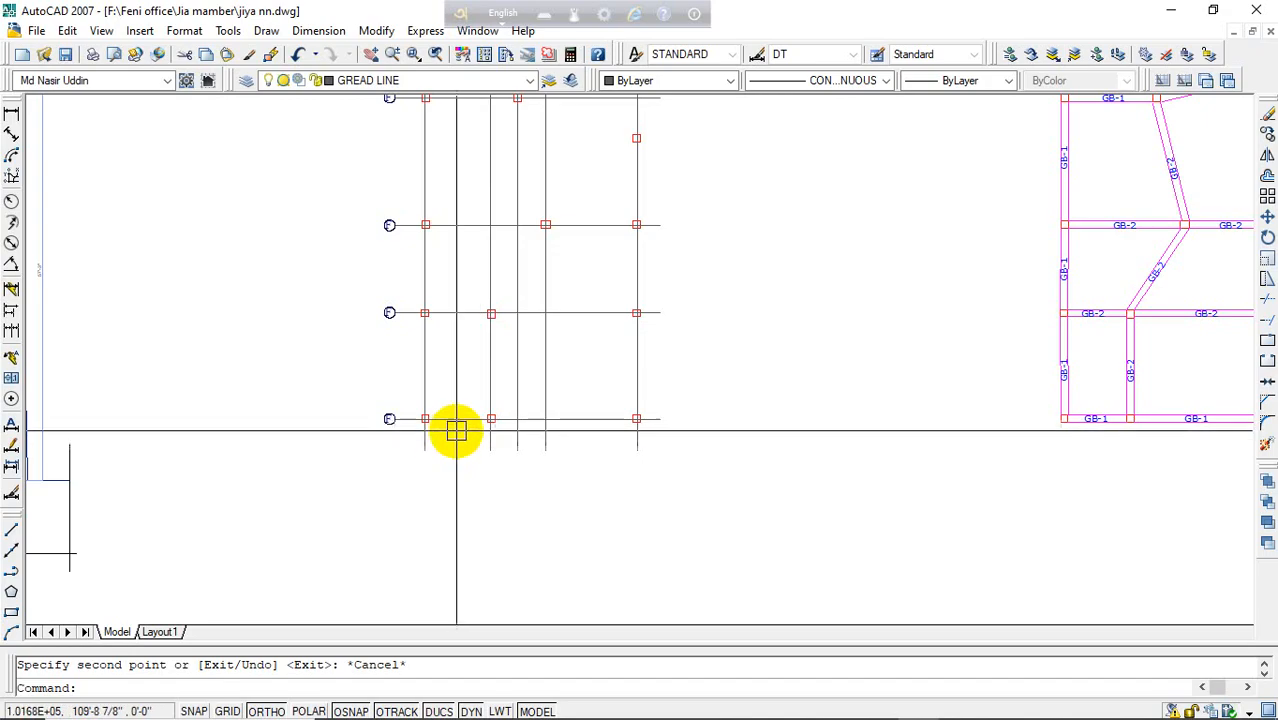
scroll(392, 420, up, 5)
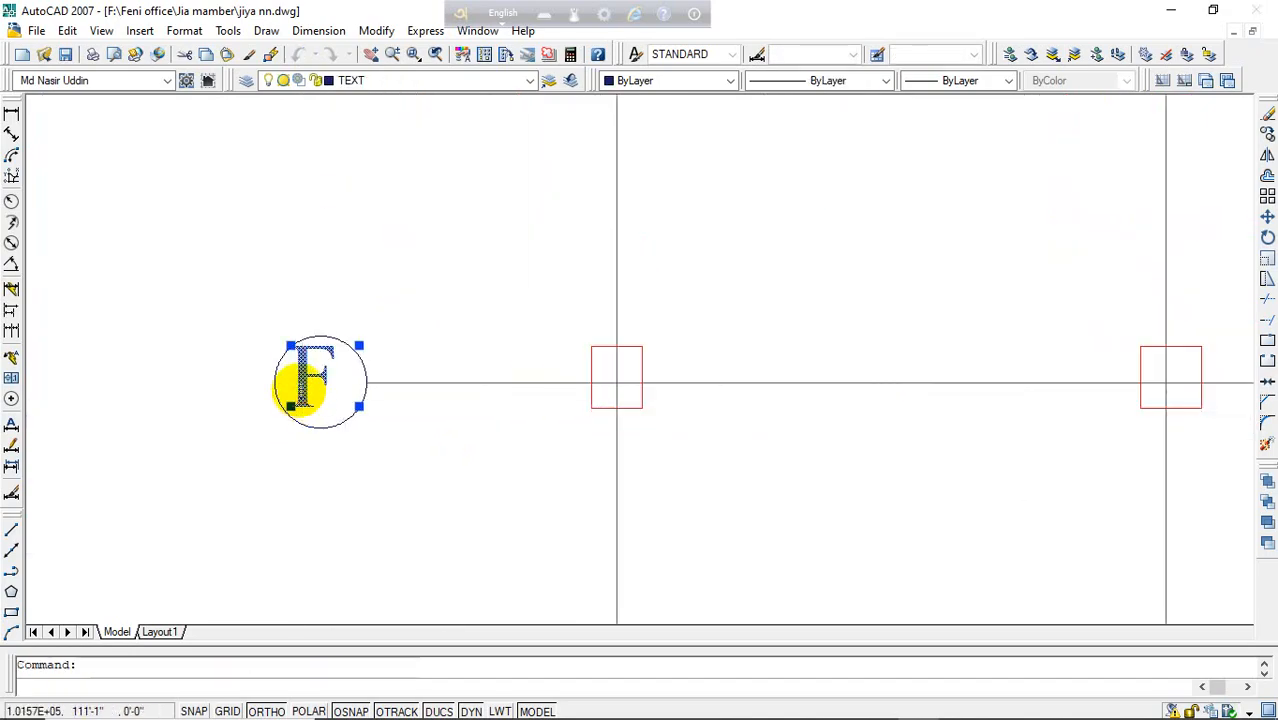
double_click(305, 384)
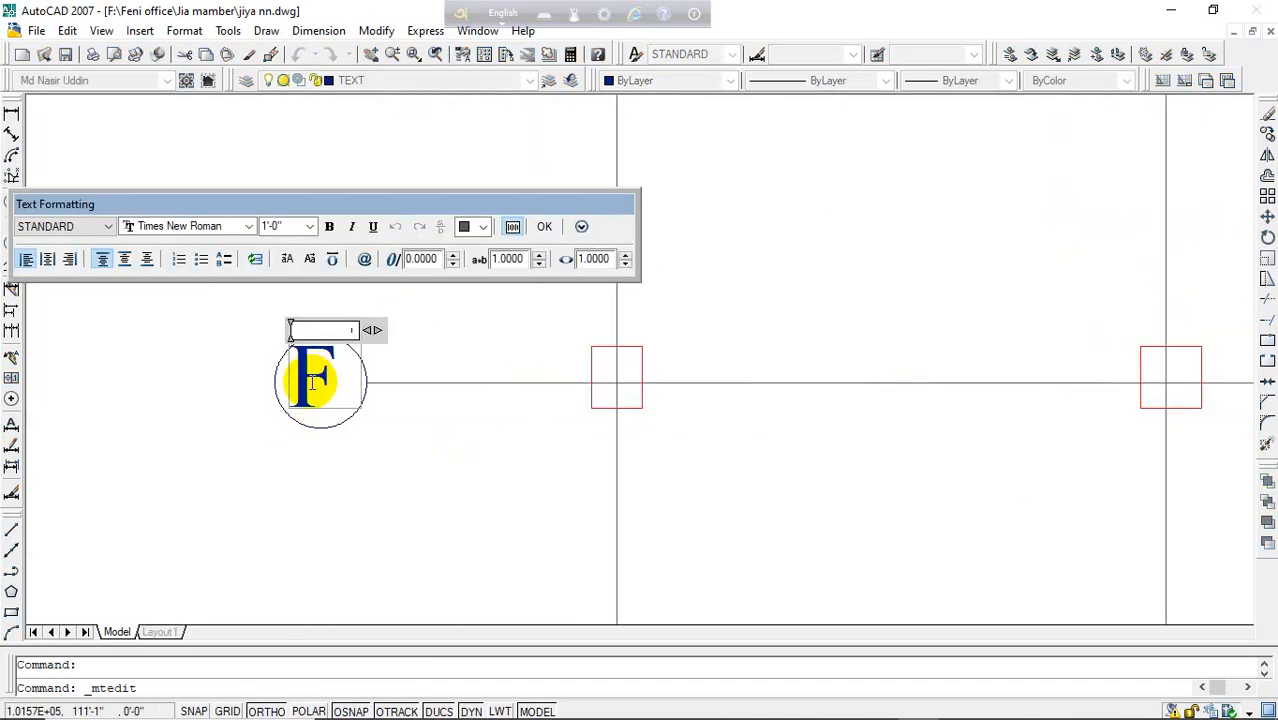
click(380, 453)
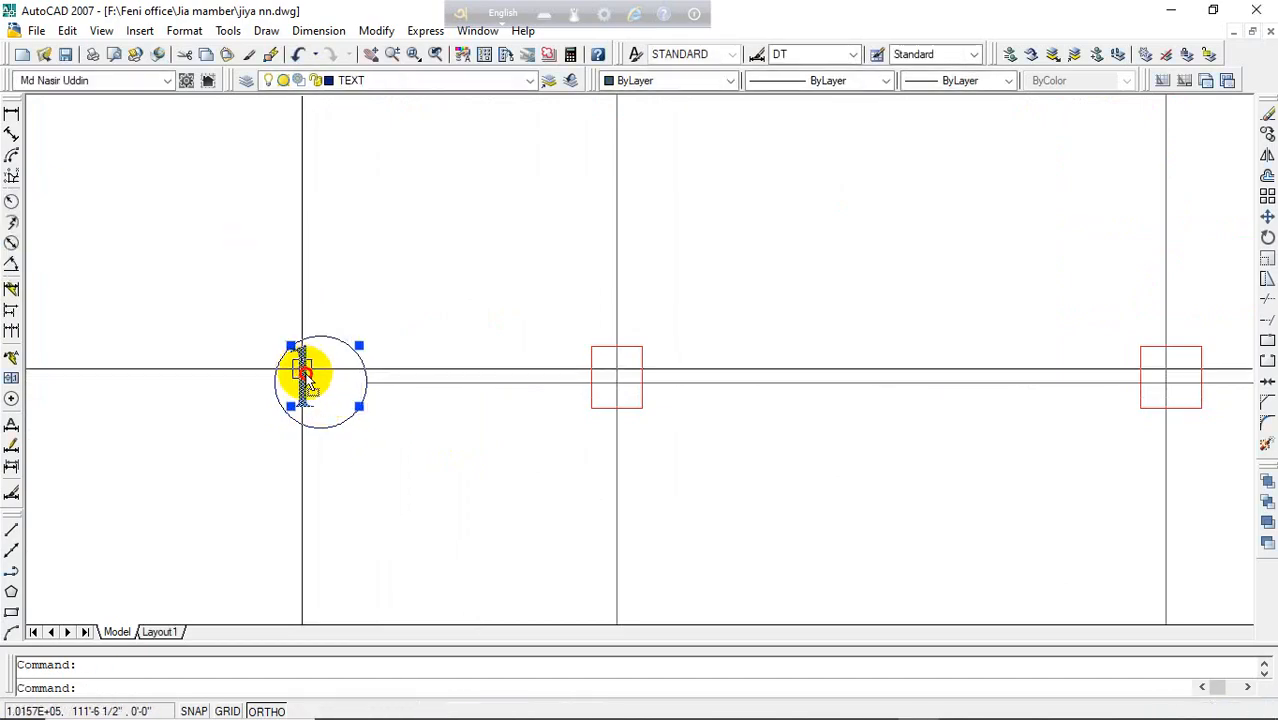
drag(319, 381, 321, 382)
- Change the label in the second-lowest row's grid bubble from F to 2
scroll(352, 346, down, 3)
middle_drag(333, 168, 362, 411)
scroll(366, 393, up, 3)
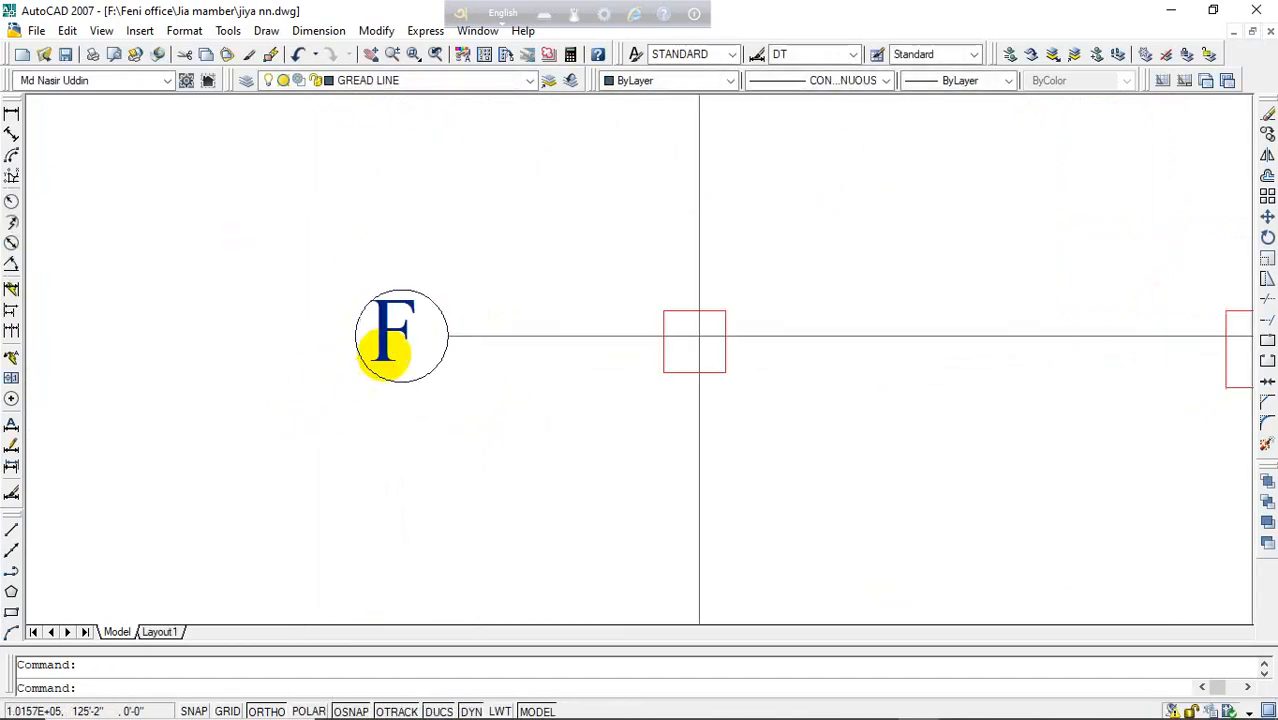
double_click(383, 320)
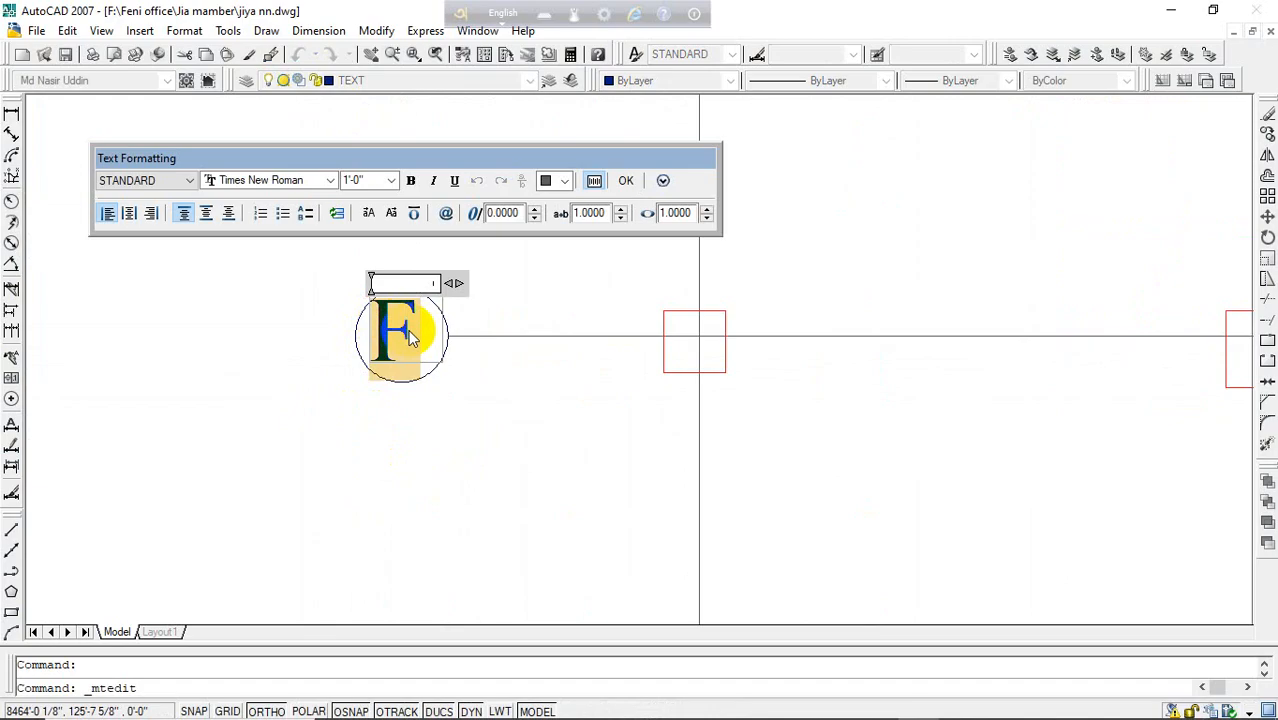
click(435, 423)
- Change the label in the middle row's grid bubble from F to 3
scroll(351, 345, down, 3)
scroll(350, 237, up, 4)
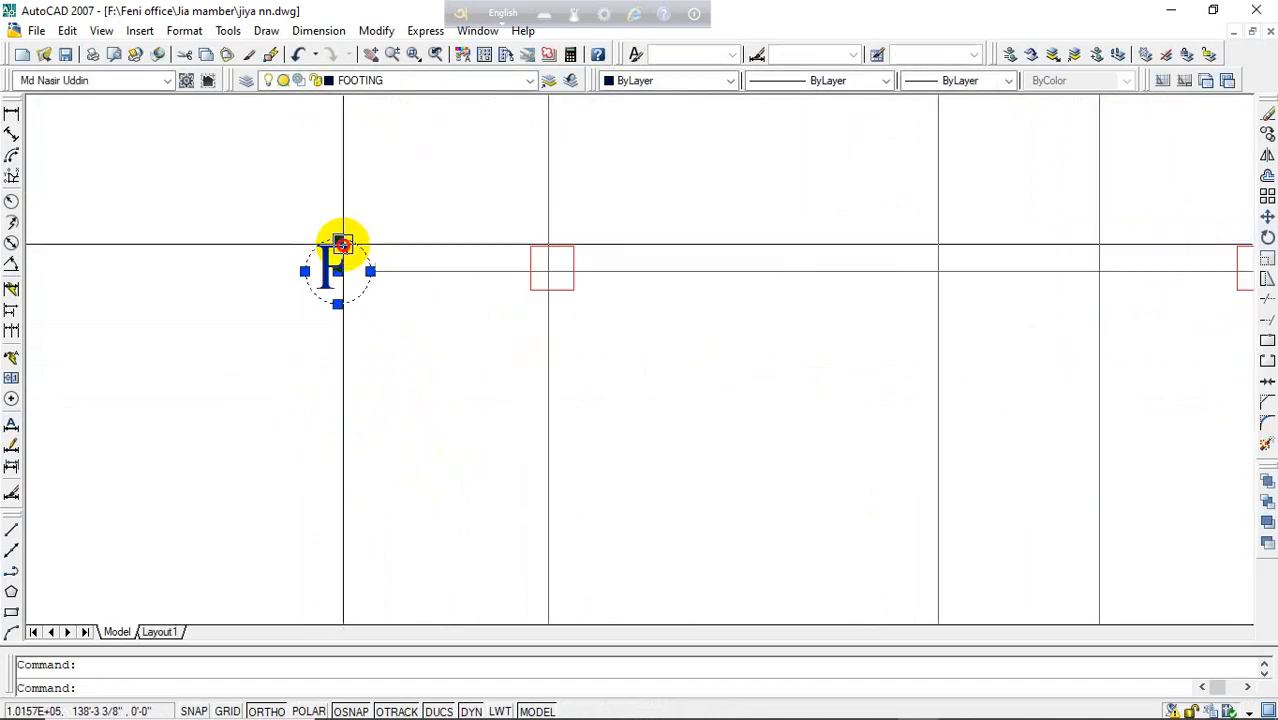
double_click(341, 244)
click(10, 50)
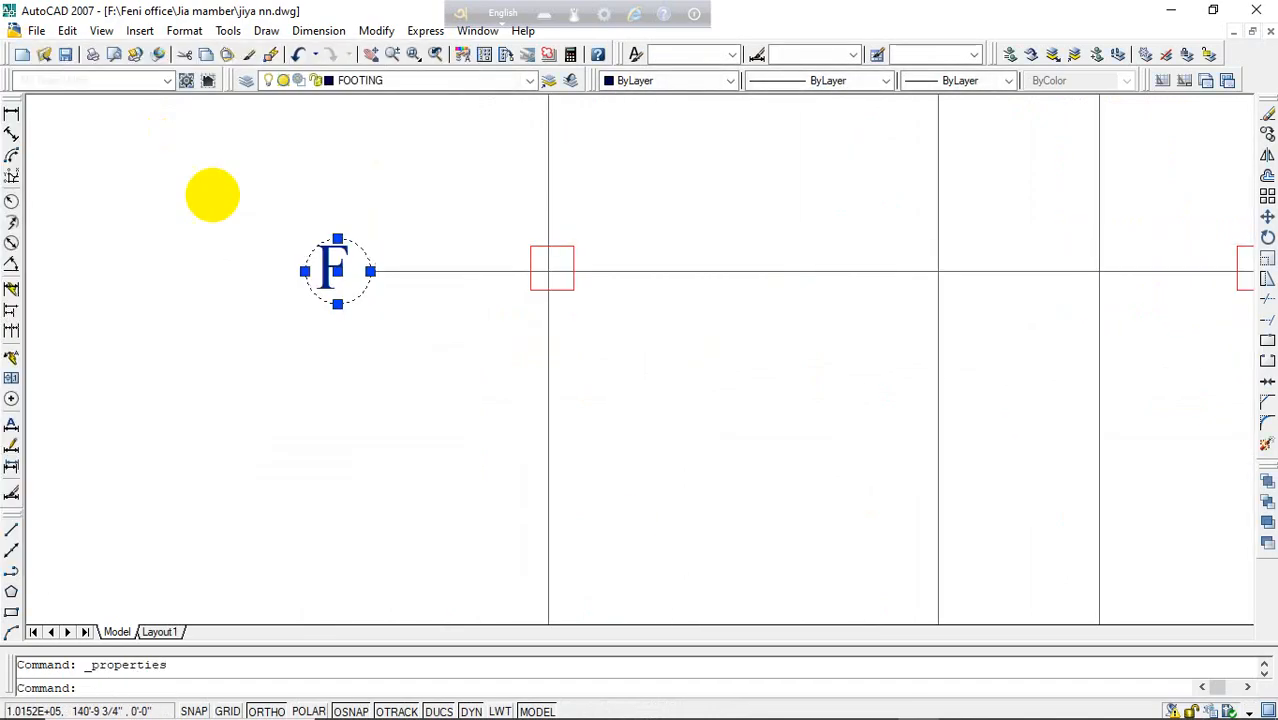
scroll(325, 282, up, 4)
key(Escape)
double_click(321, 263)
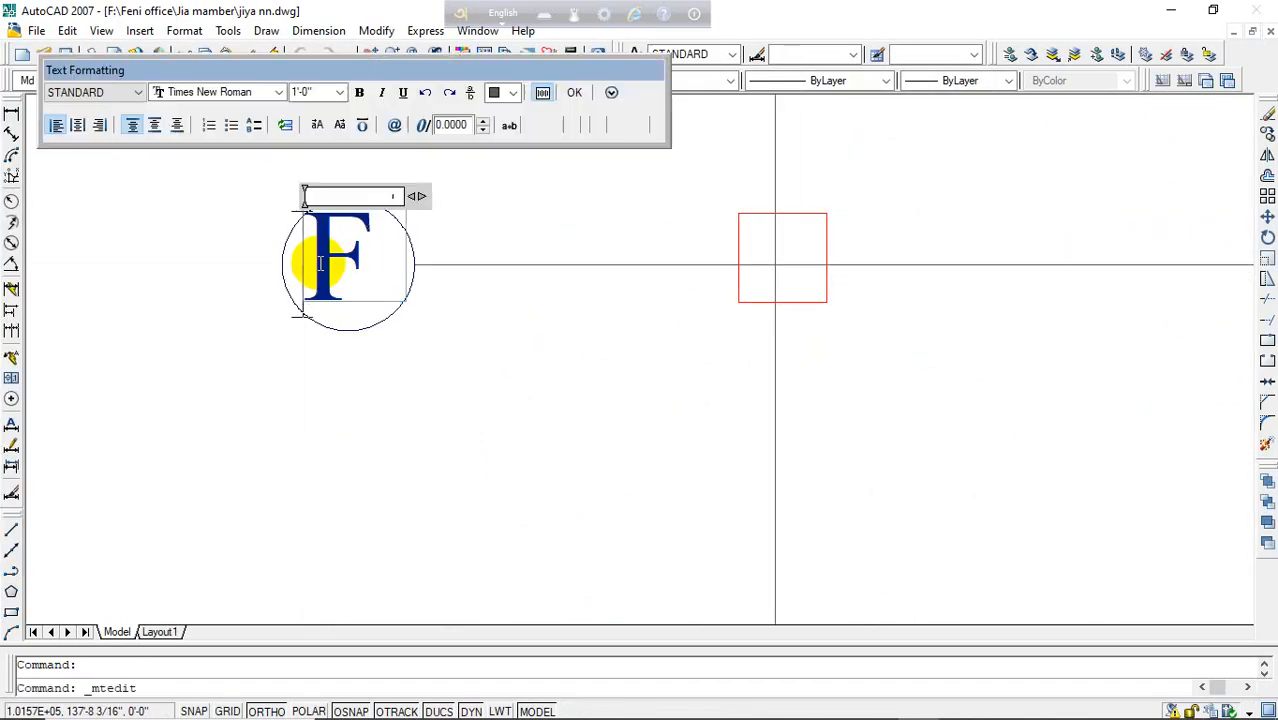
click(439, 394)
- Change the label in the grid bubble of the row above row 3 to 4
scroll(368, 448, down, 4)
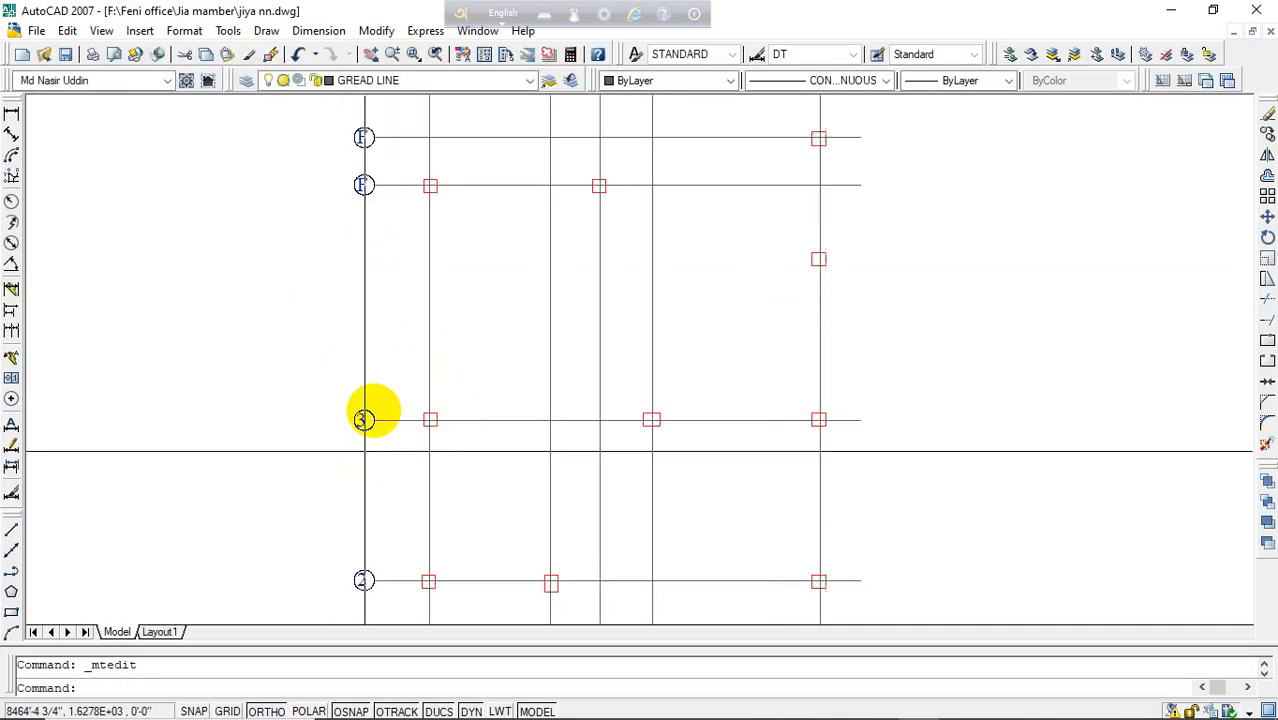
scroll(377, 148, up, 3)
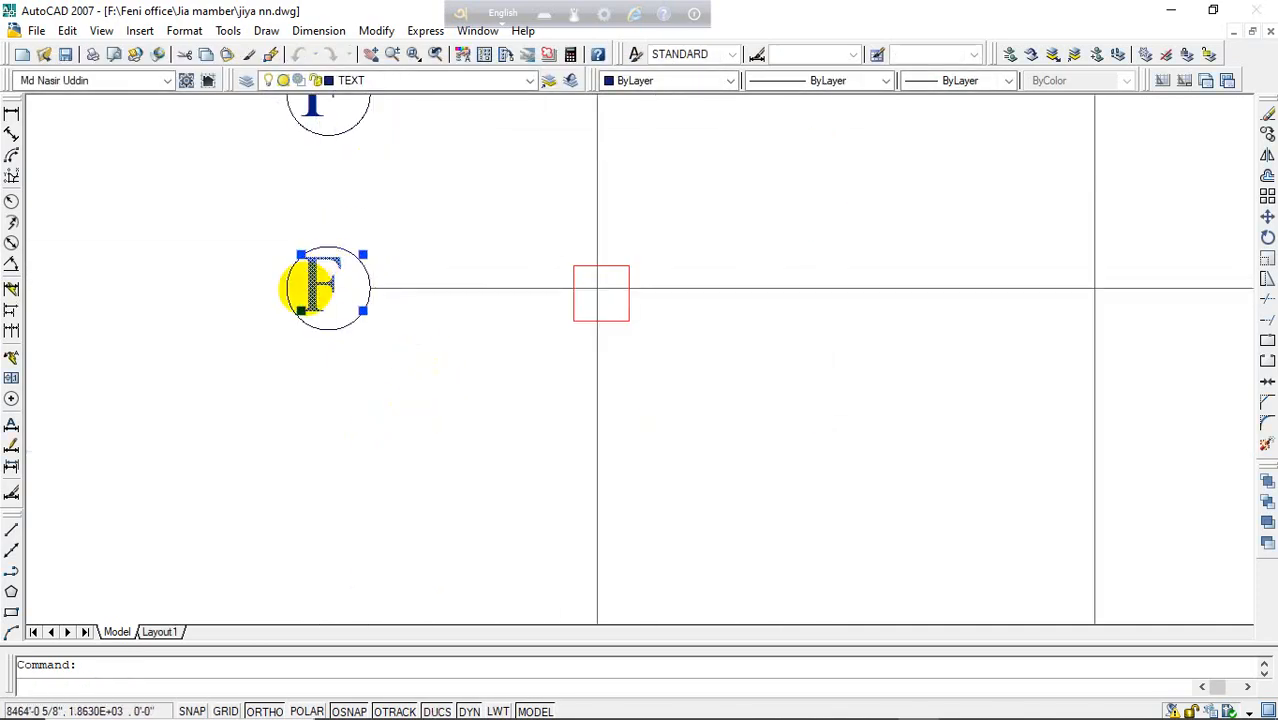
double_click(325, 290)
click(365, 399)
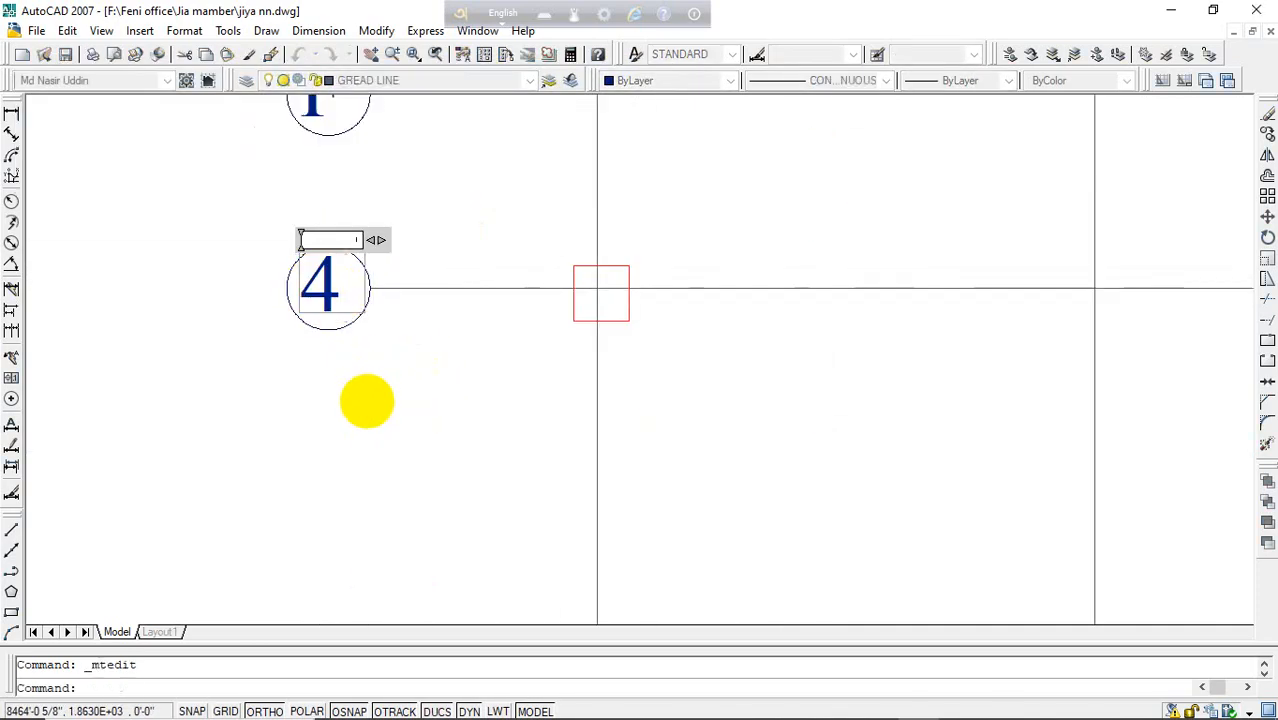
- Change the label in the topmost row's grid bubble to 5
scroll(305, 354, down, 3)
scroll(294, 496, up, 5)
click(291, 507)
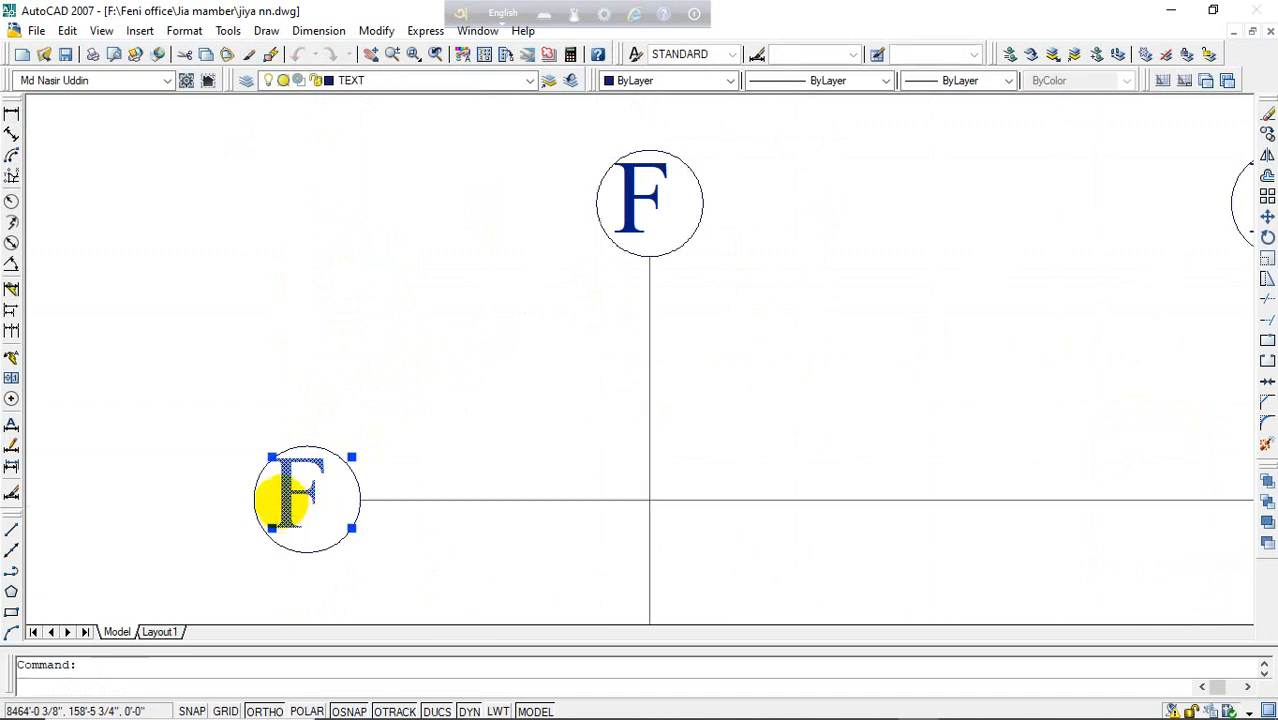
double_click(287, 497)
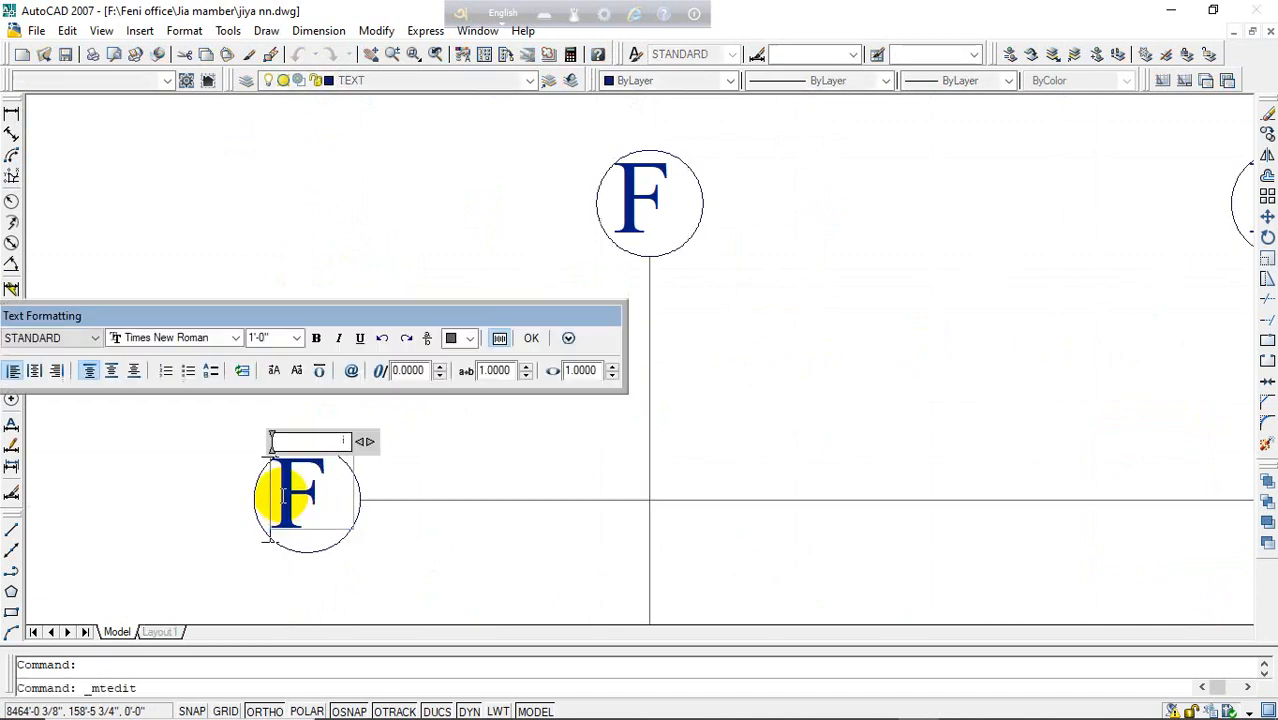
text(5)
click(401, 473)
- Change the label in the bubble above the leftmost vertical grid line to A
scroll(599, 302, down, 3)
scroll(579, 262, up, 2)
click(627, 262)
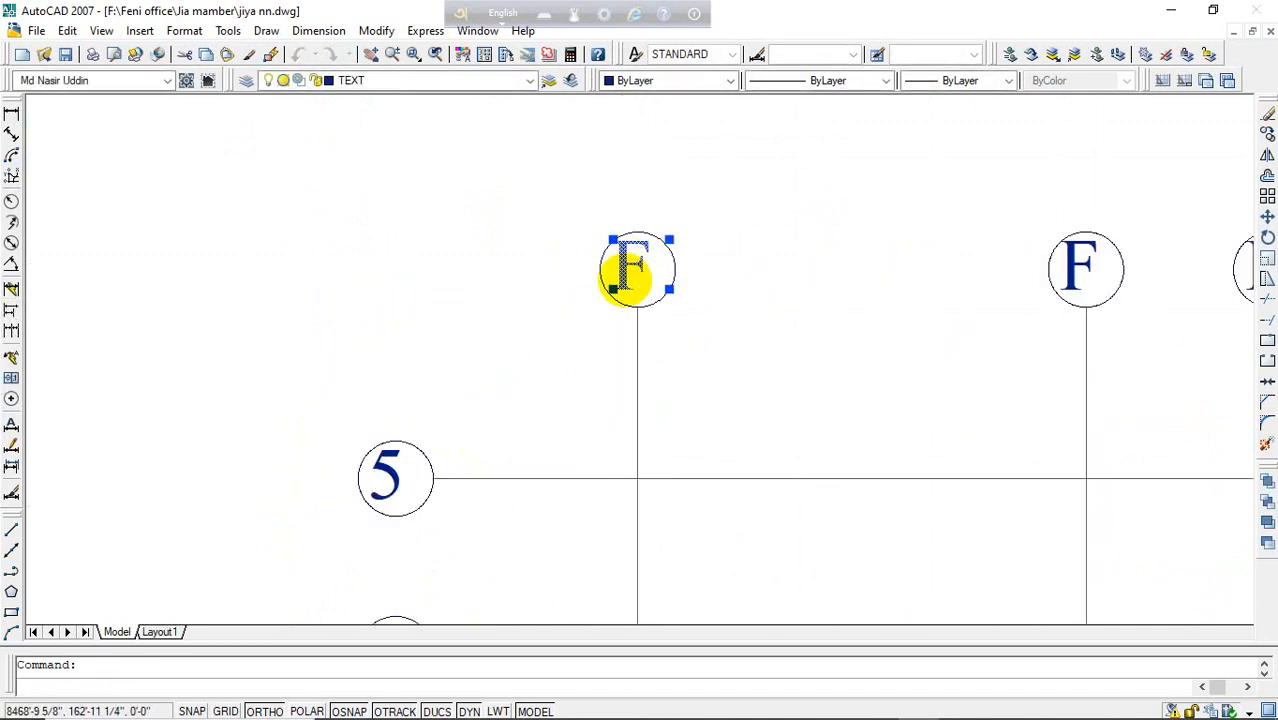
double_click(627, 265)
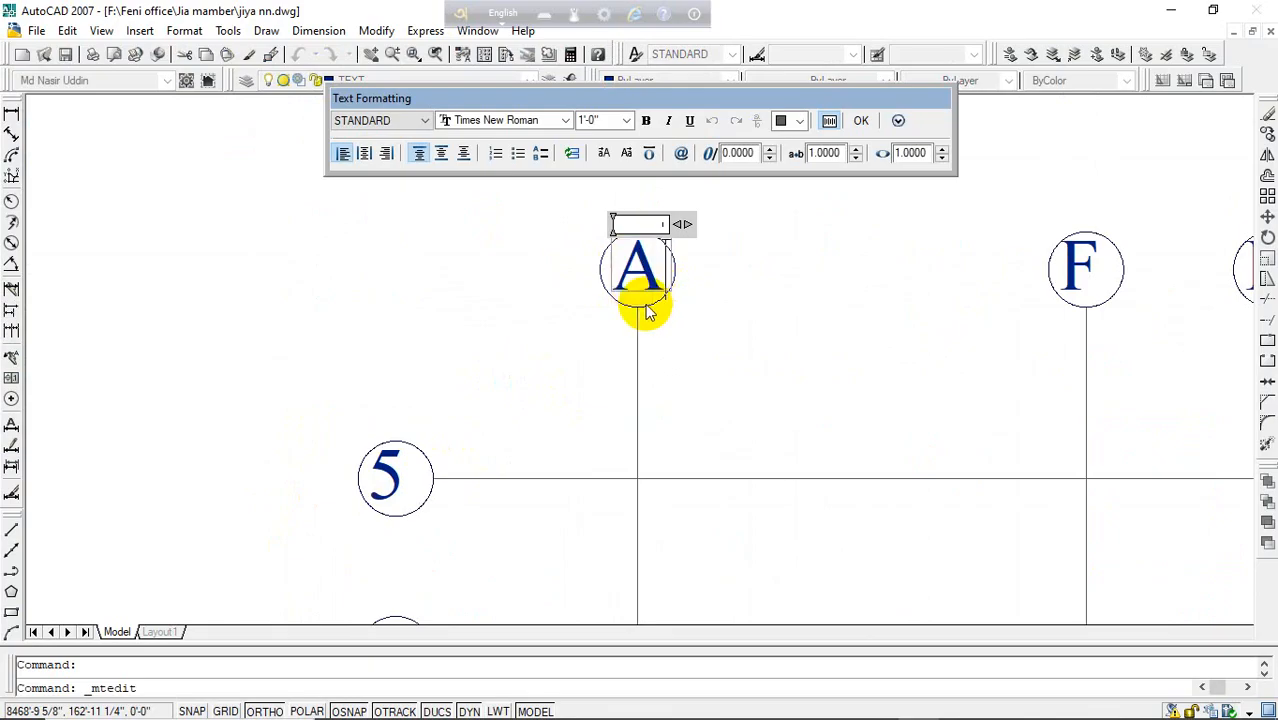
click(762, 308)
- Relabel the bubbles above the second and third vertical grid lines as B and C
middle_drag(656, 293, 22, 258)
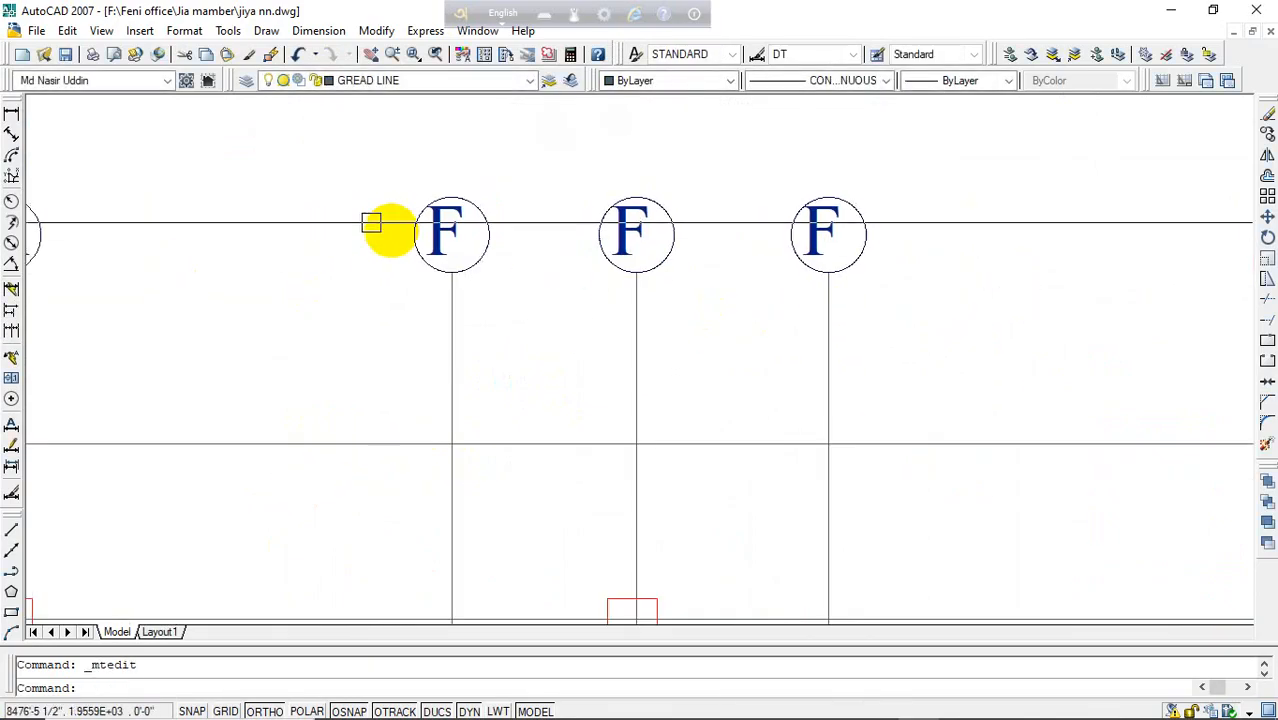
double_click(447, 228)
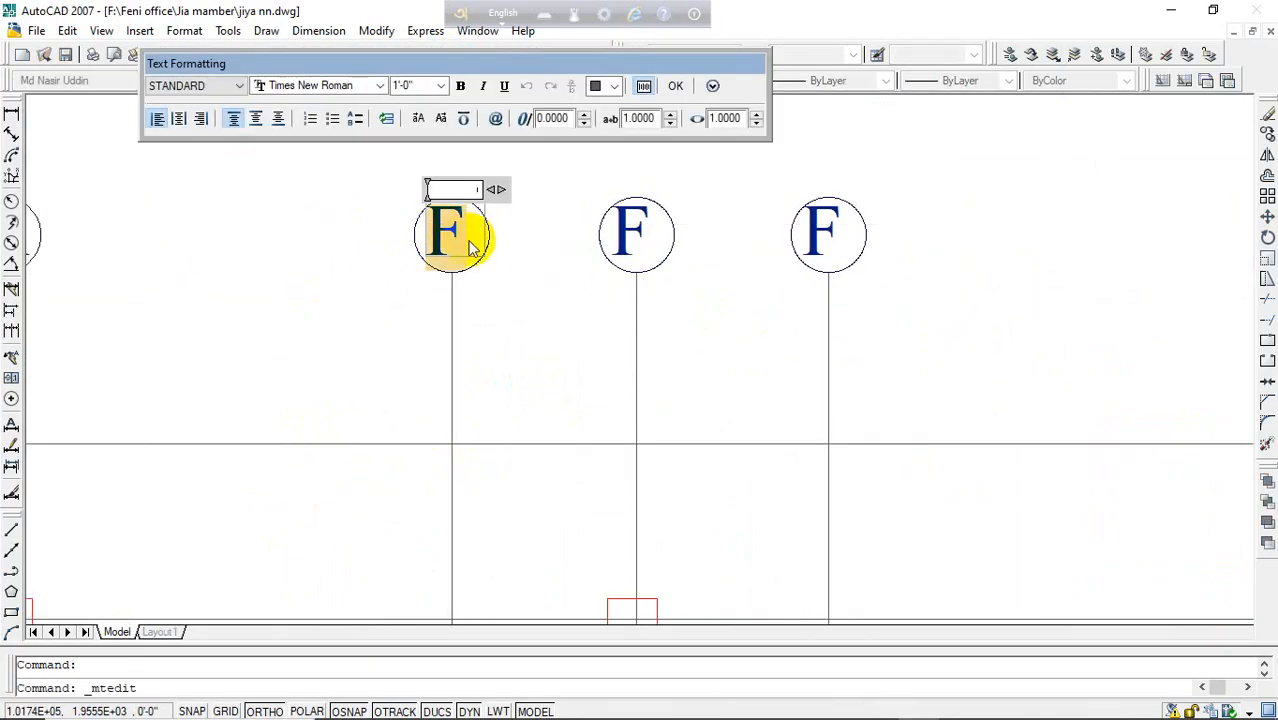
click(541, 252)
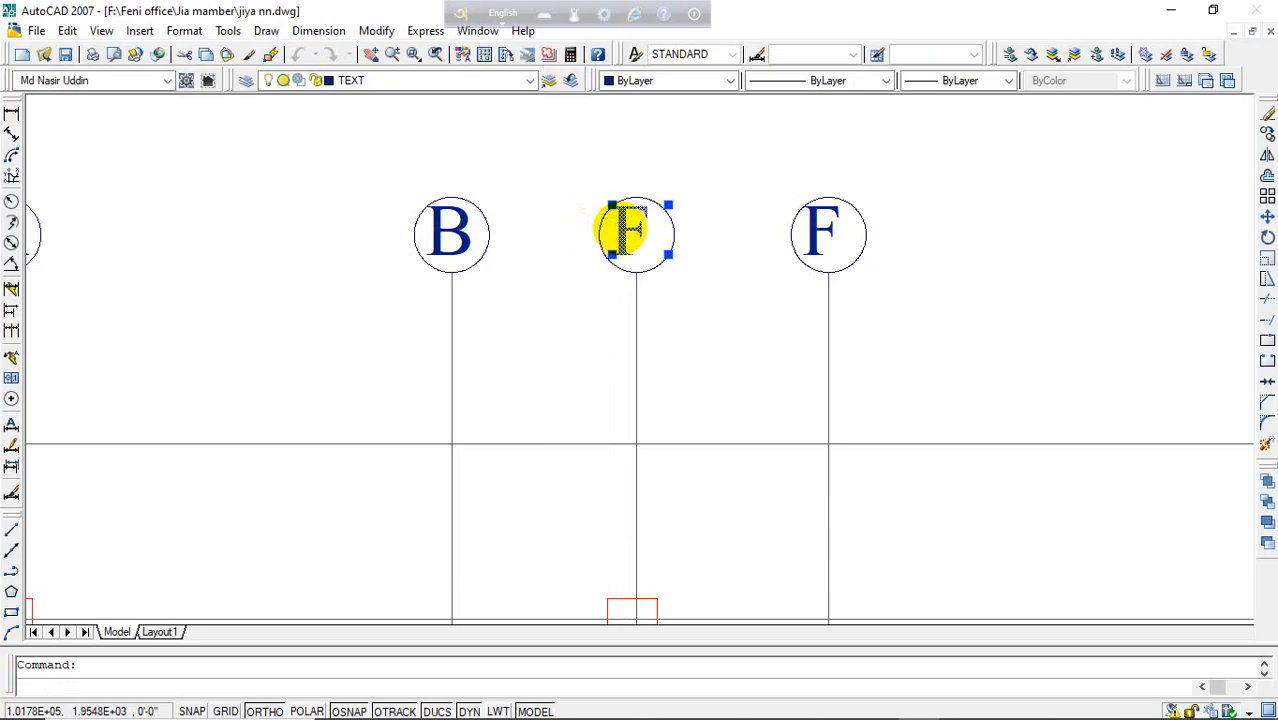
double_click(625, 231)
click(716, 249)
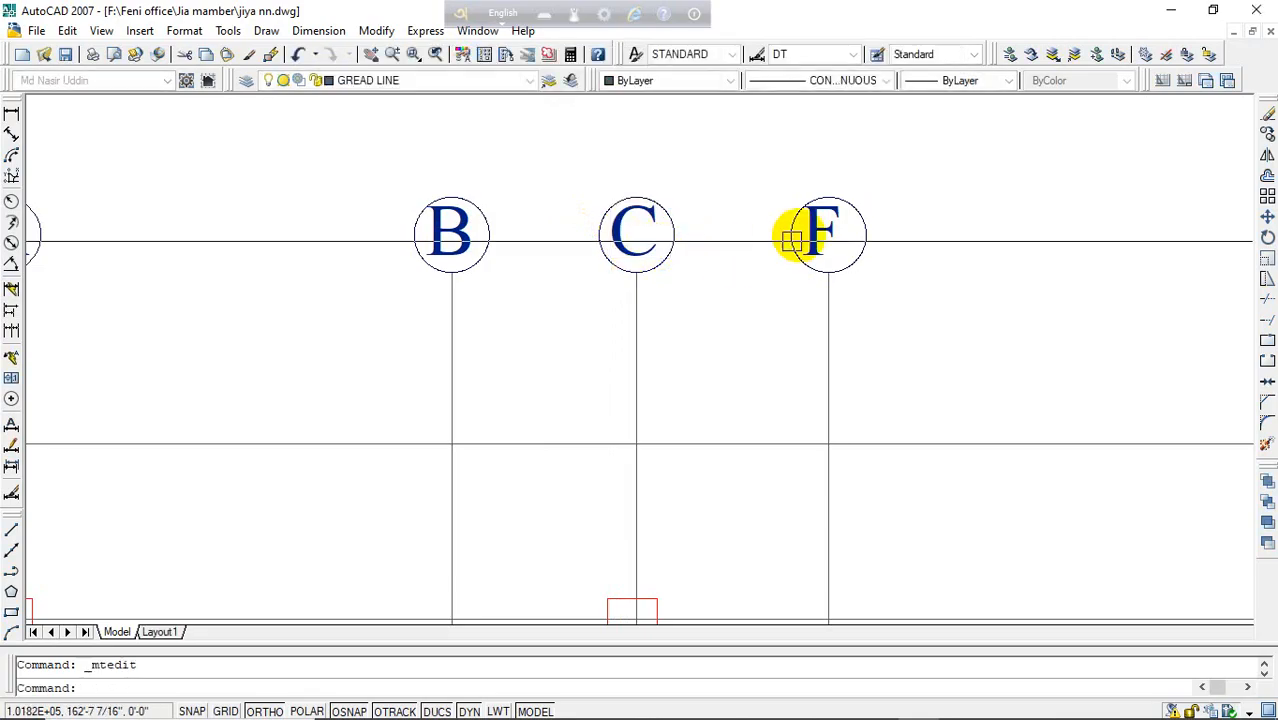
- Relabel the bubbles above the fourth and fifth vertical grid lines as D and E
click(822, 235)
double_click(820, 235)
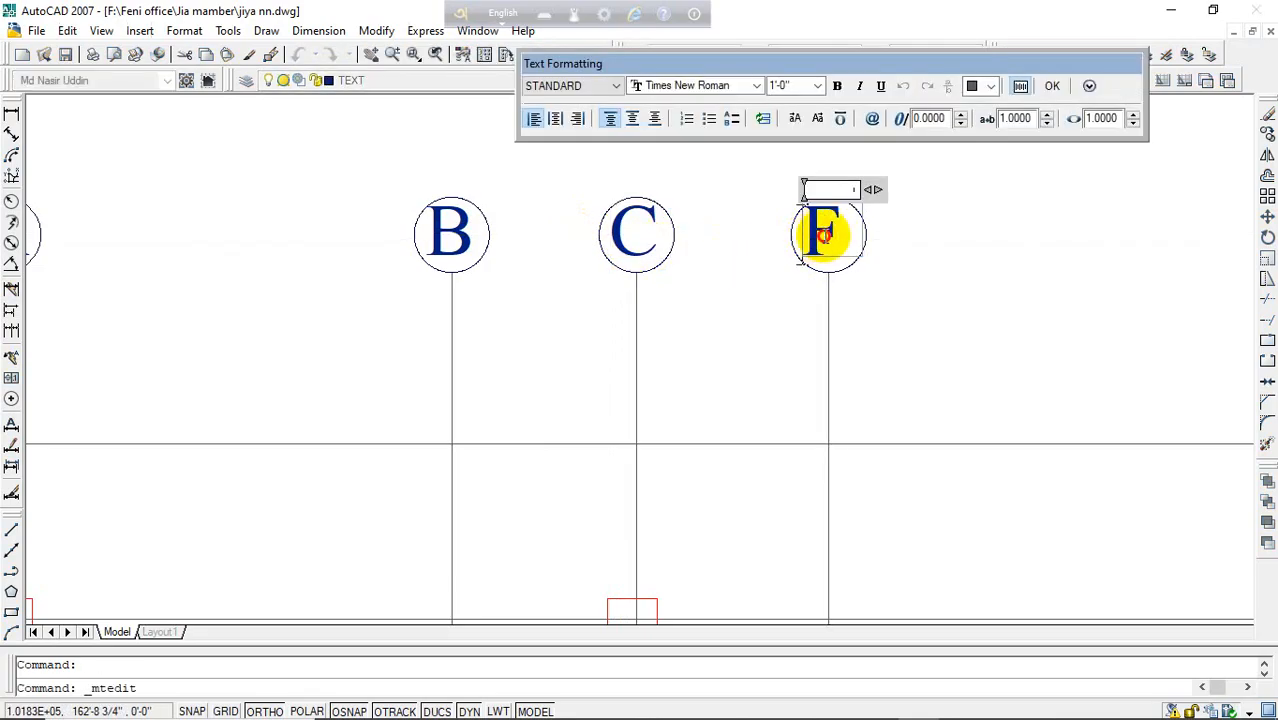
text(D)
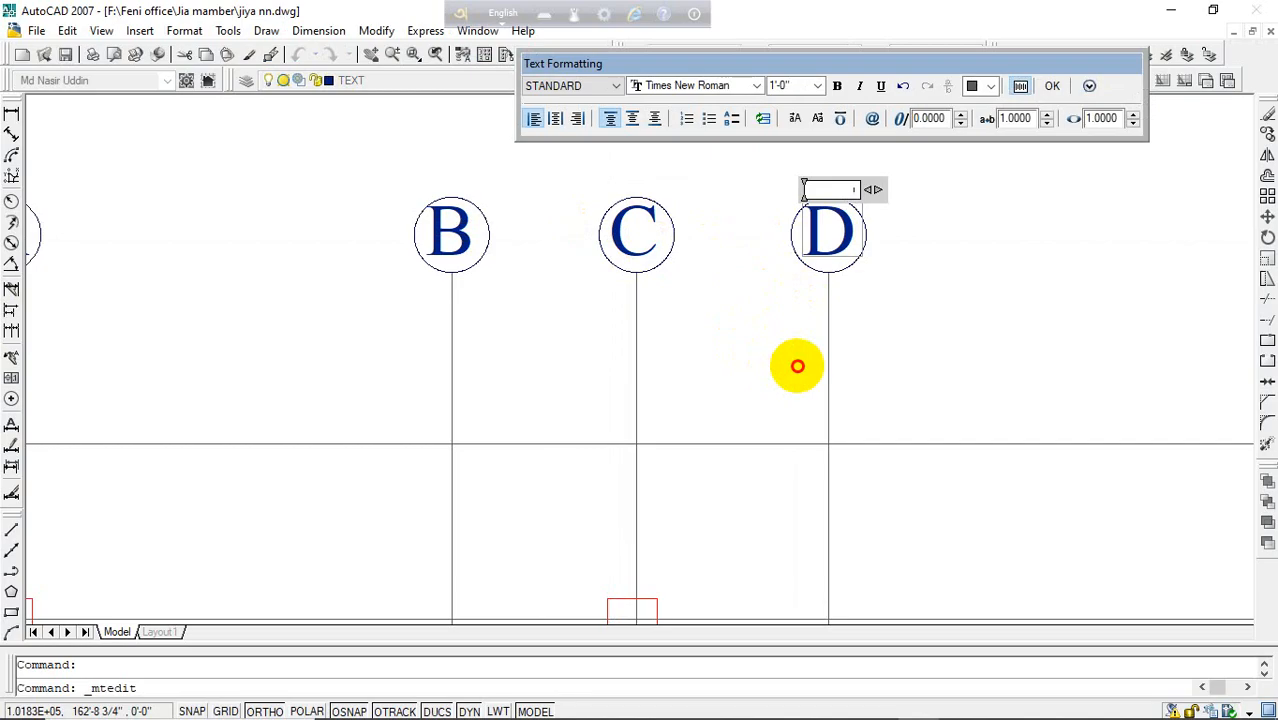
click(799, 362)
scroll(648, 328, down, 4)
scroll(838, 306, up, 5)
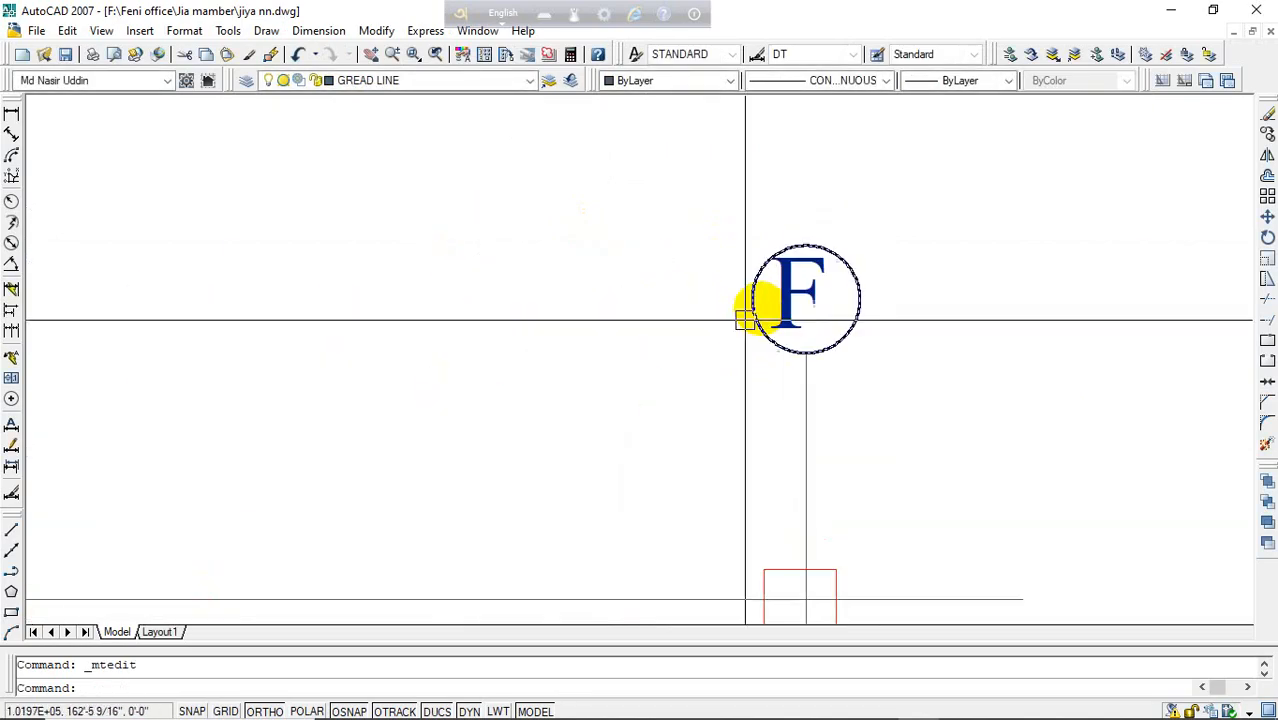
double_click(787, 287)
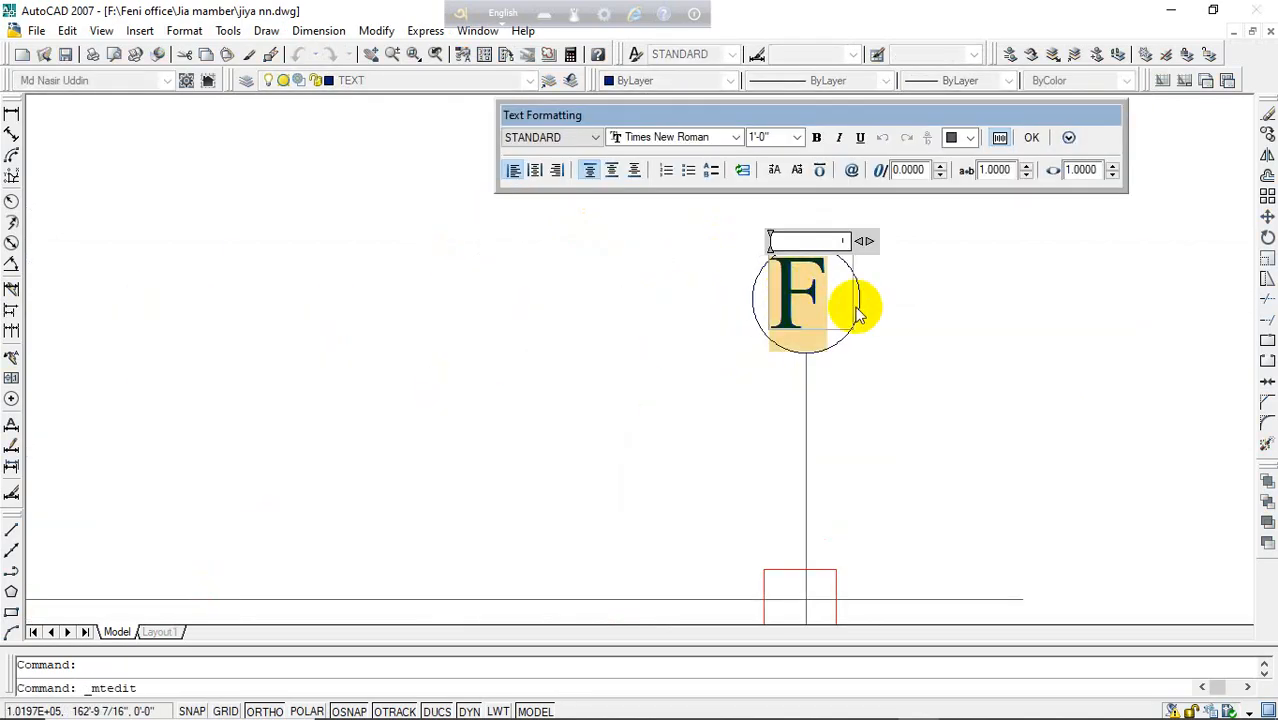
scroll(770, 317, down, 4)
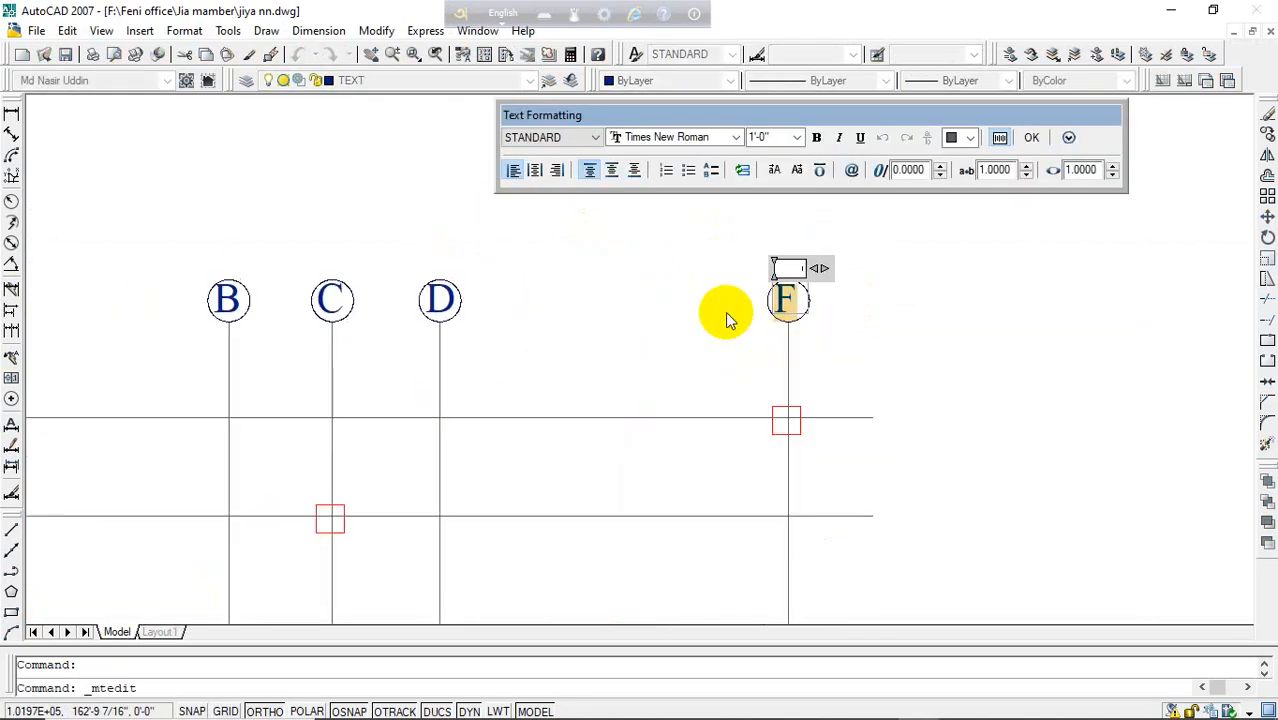
click(742, 333)
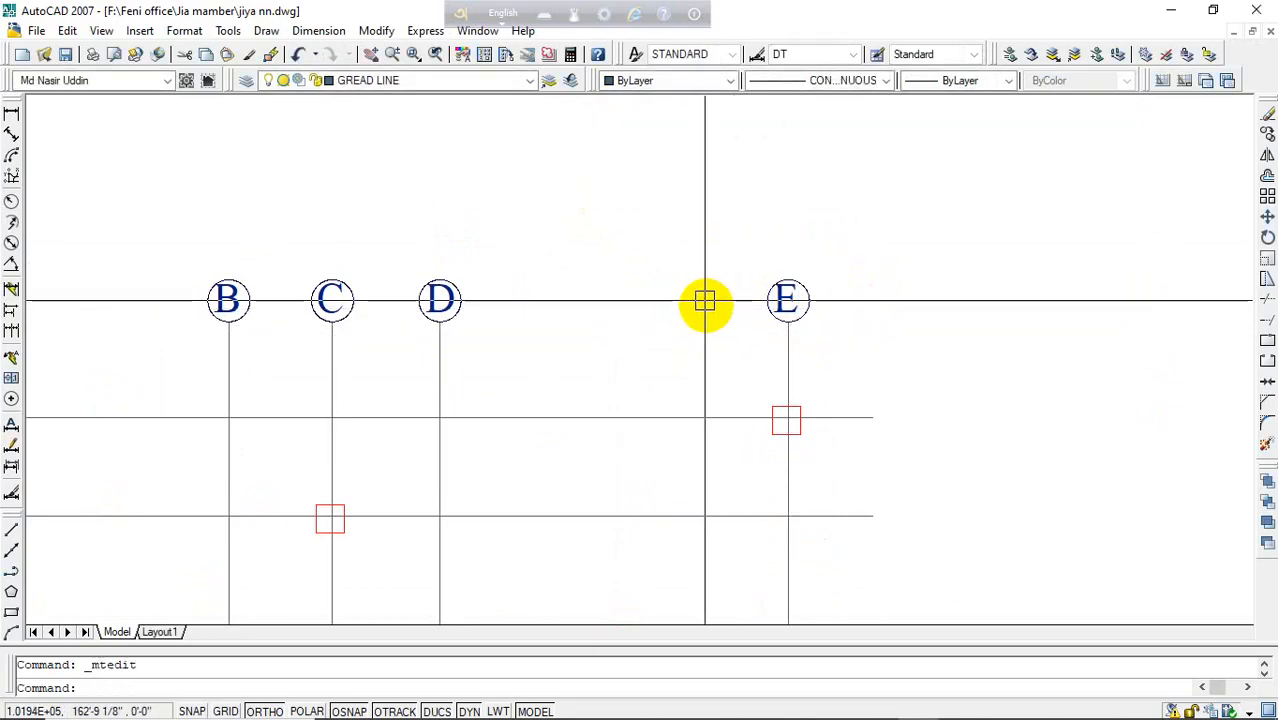
- Make DIA-1 the current layer for dimensioning the column grid
scroll(681, 186, down, 4)
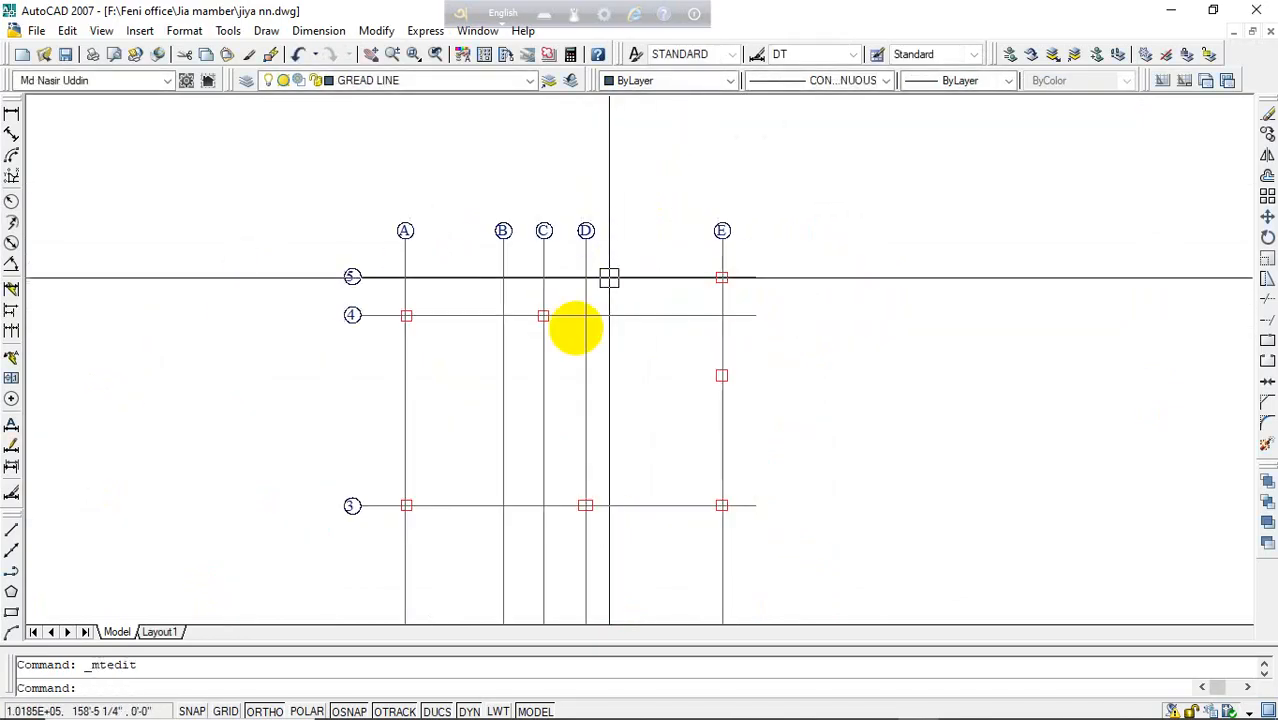
middle_drag(655, 368, 786, 287)
scroll(693, 278, down, 2)
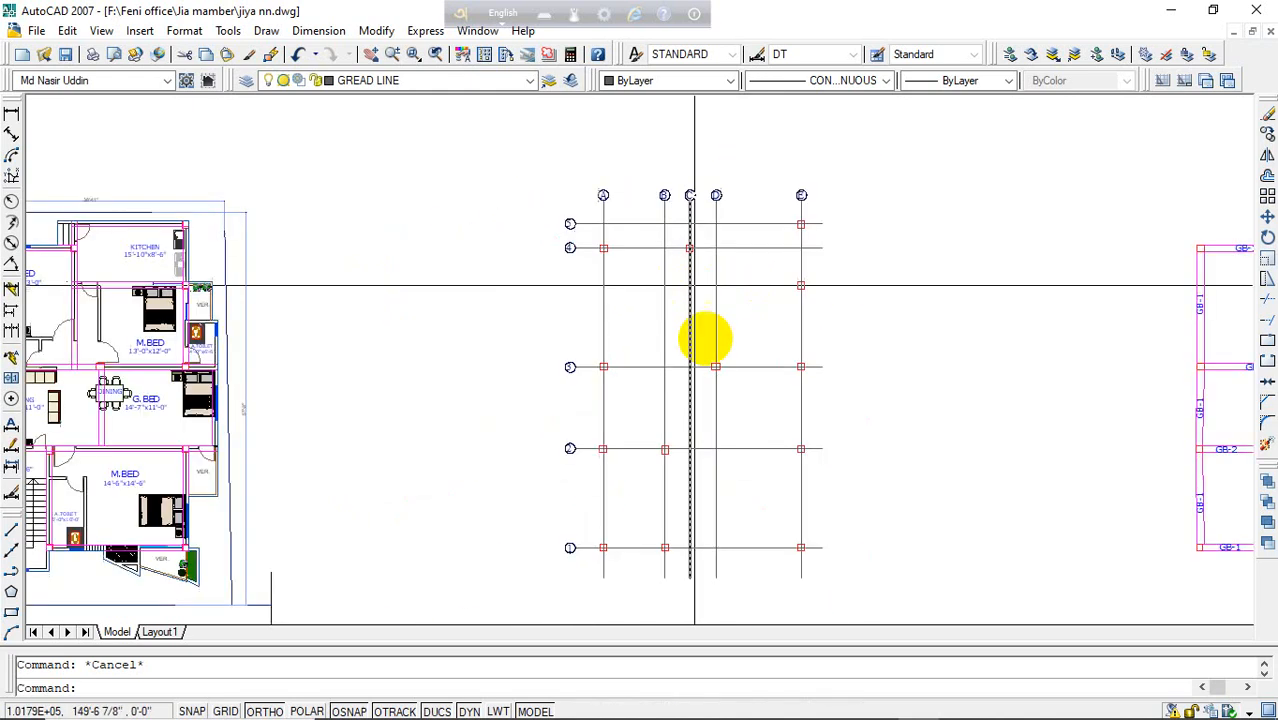
scroll(602, 262, up, 2)
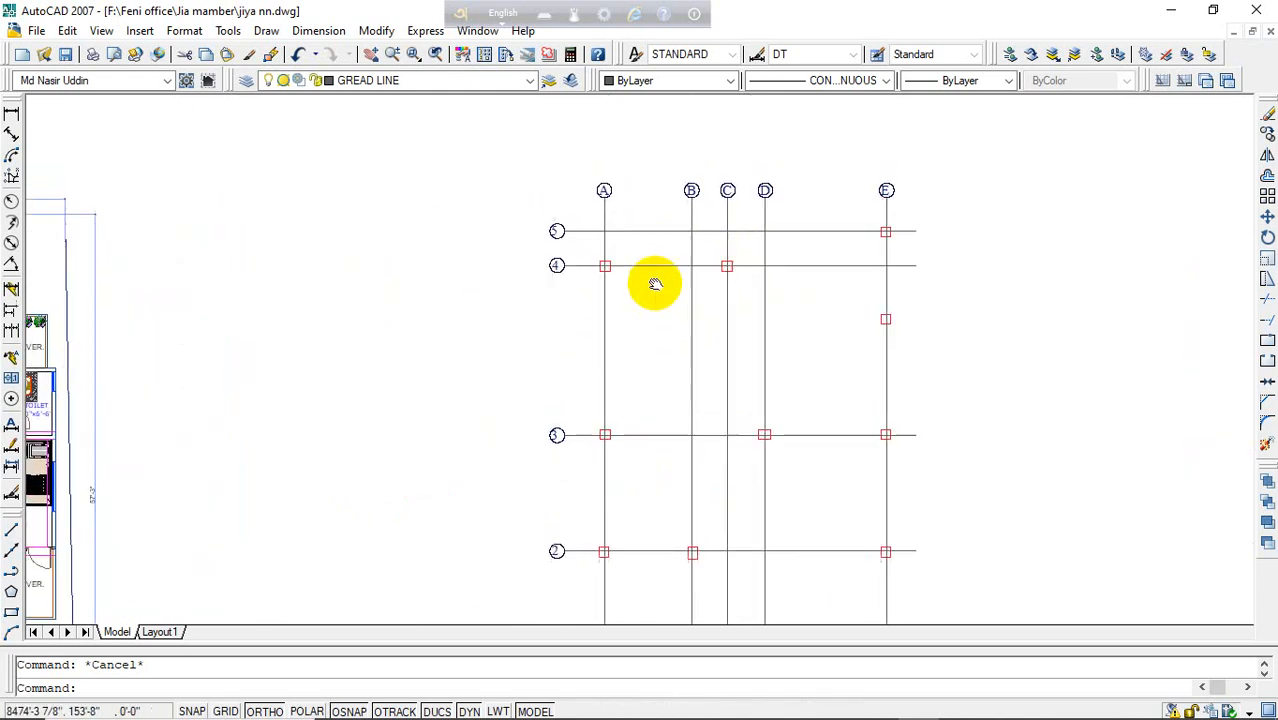
middle_drag(653, 282, 636, 274)
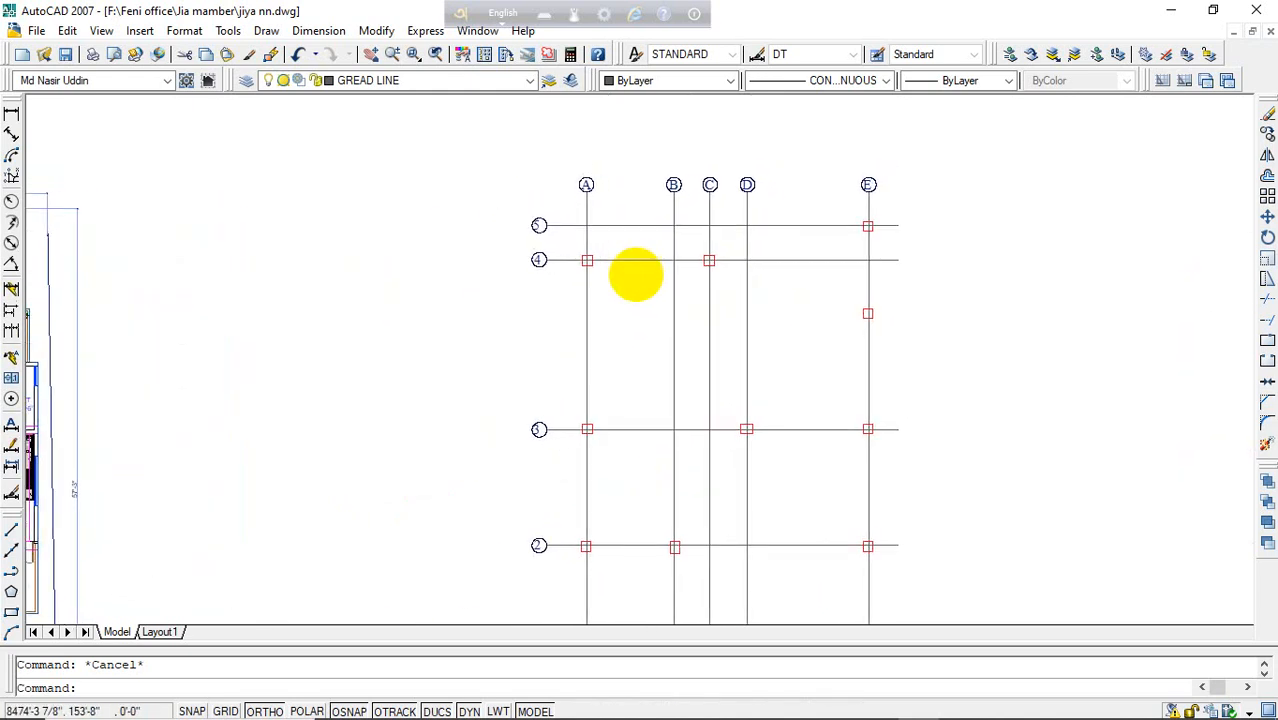
click(447, 84)
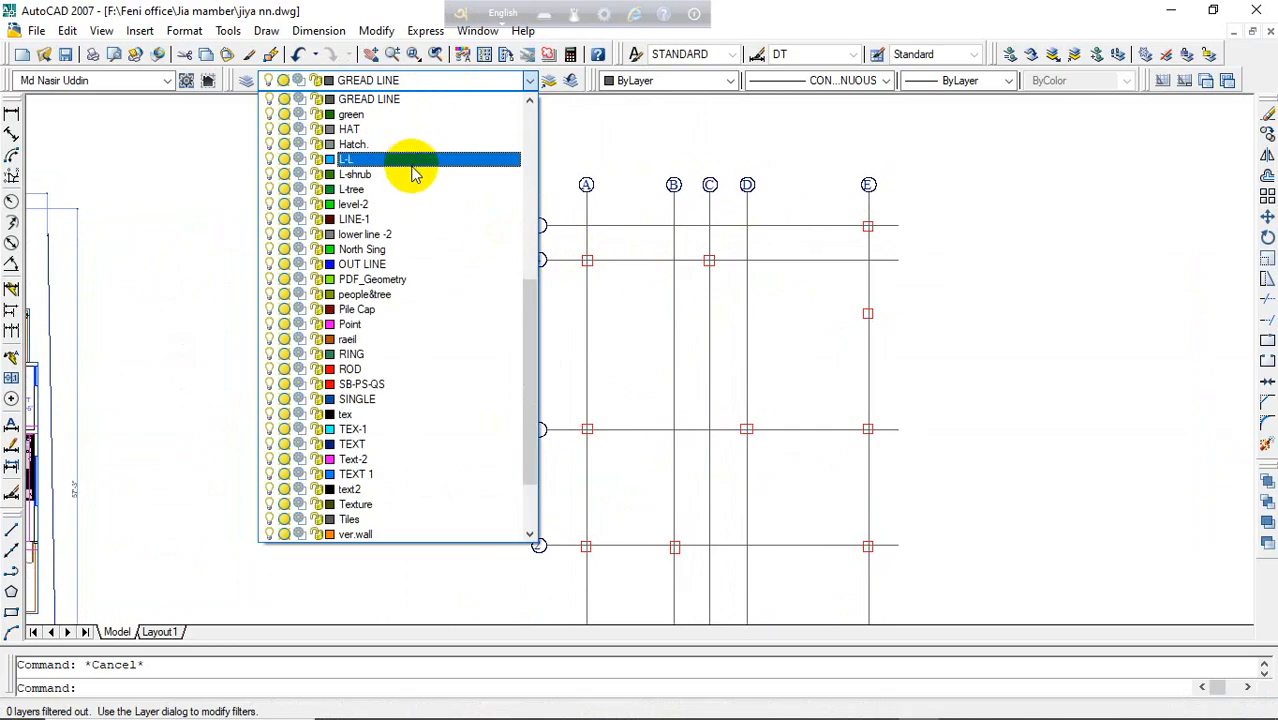
scroll(413, 175, up, 5)
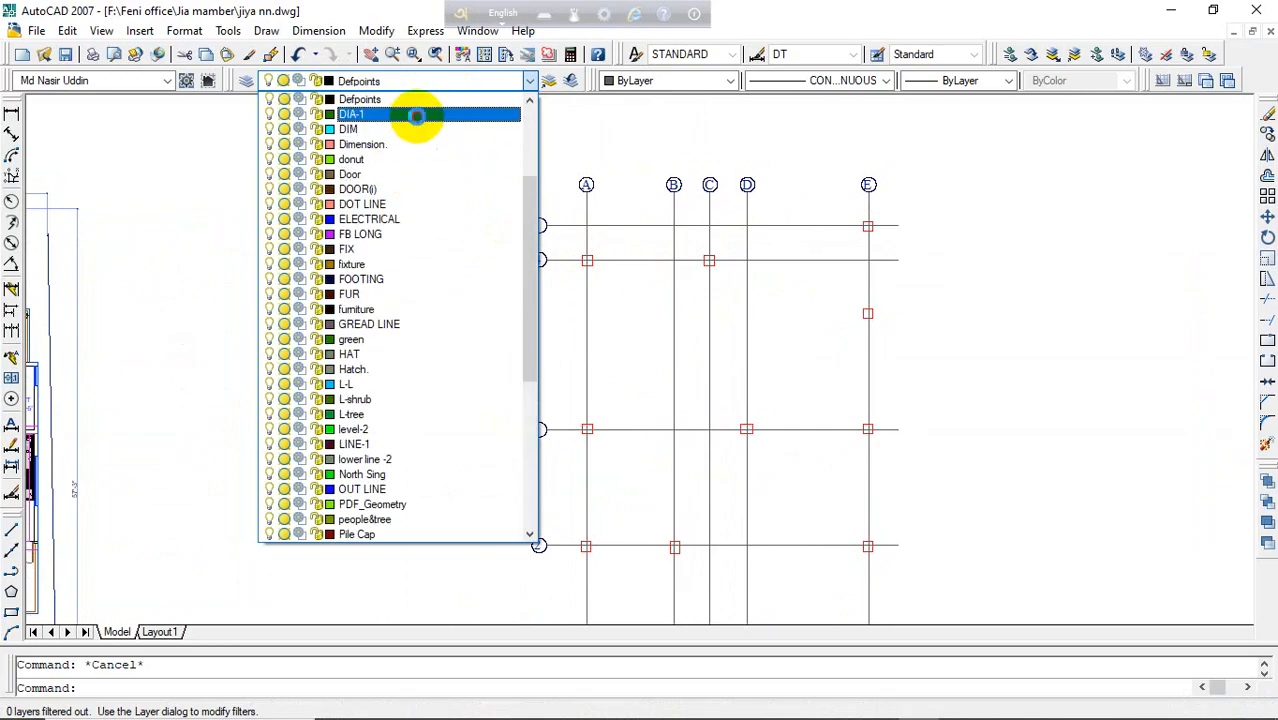
click(416, 116)
- Add a linear dimension between vertical grid lines A and B, placed between their bubbles and row 5
click(10, 115)
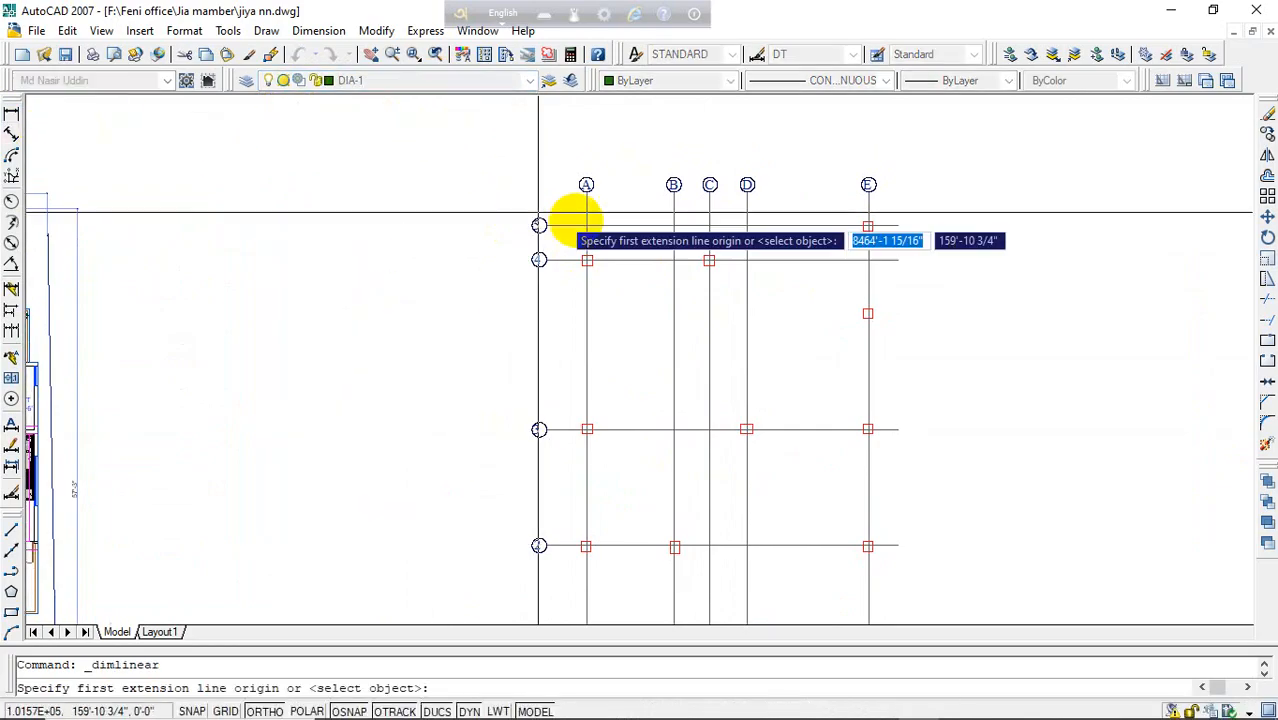
scroll(583, 209, up, 3)
click(583, 176)
click(760, 176)
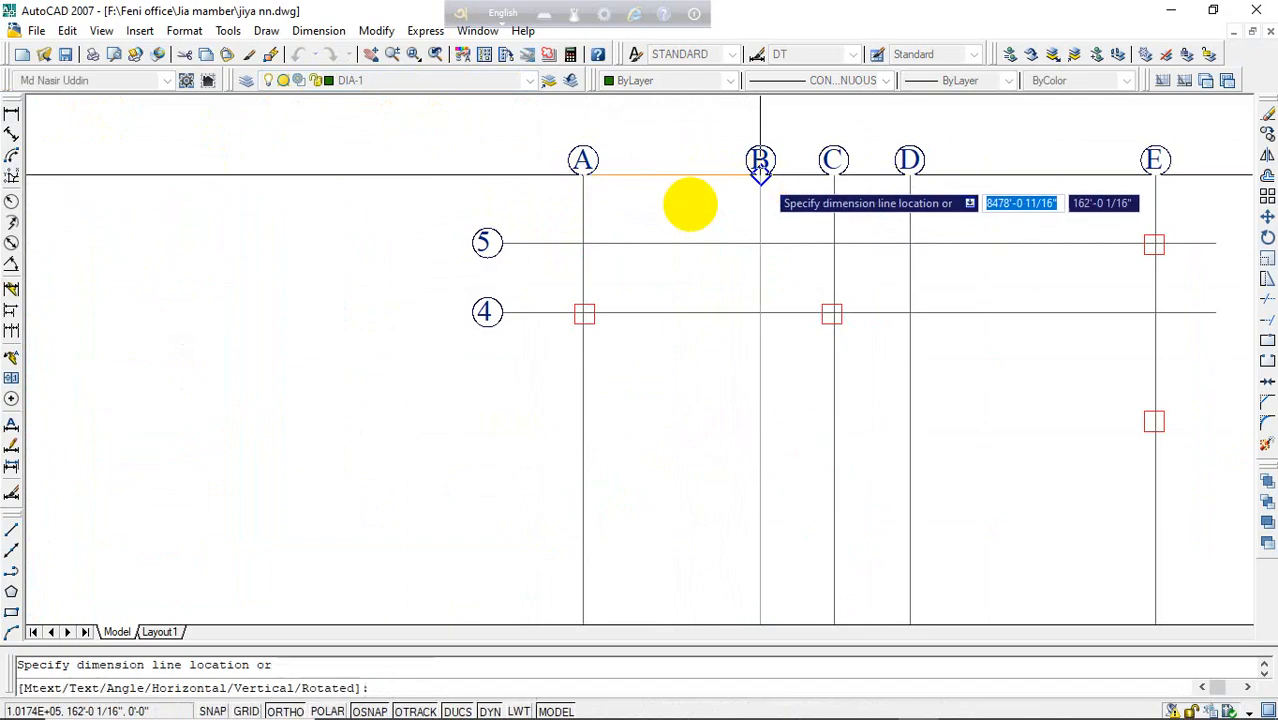
click(662, 214)
- Add a vertical linear dimension between horizontal grid lines 5 and 4, placed between their bubbles and grid line A
scroll(765, 194, up, 3)
middle_drag(792, 195, 696, 215)
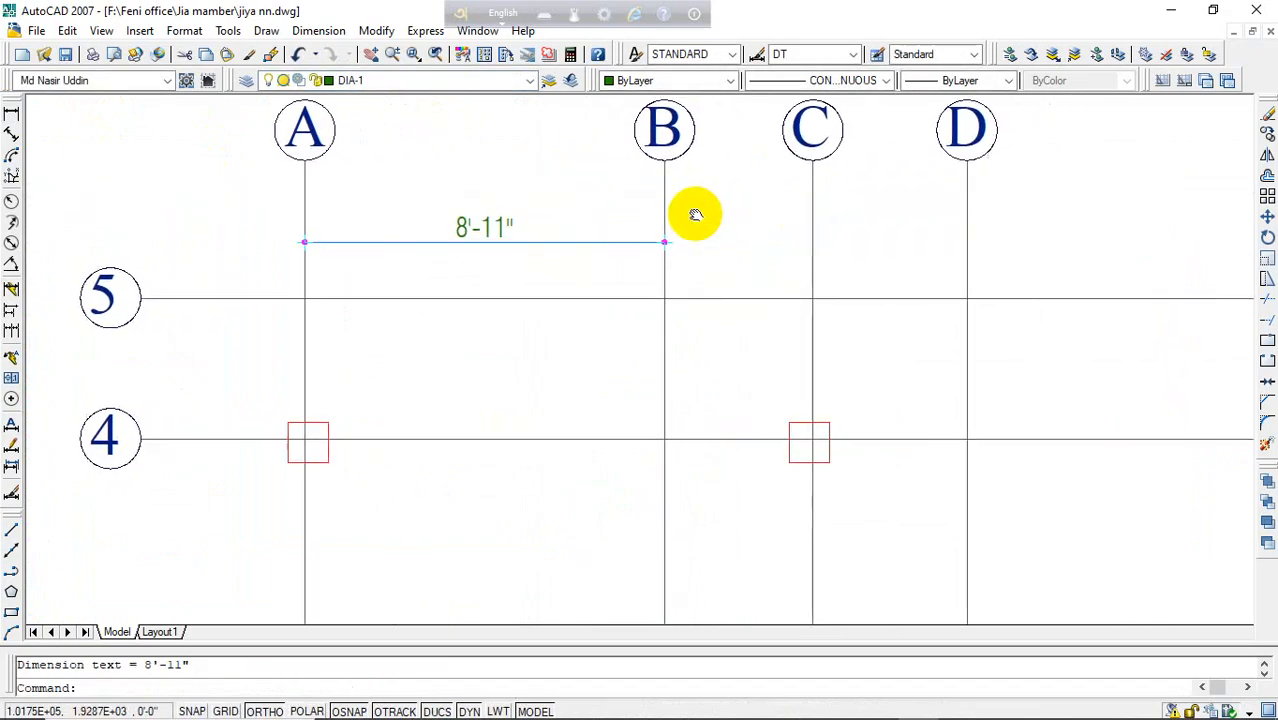
key(Return)
click(140, 298)
key(Escape)
key(Return)
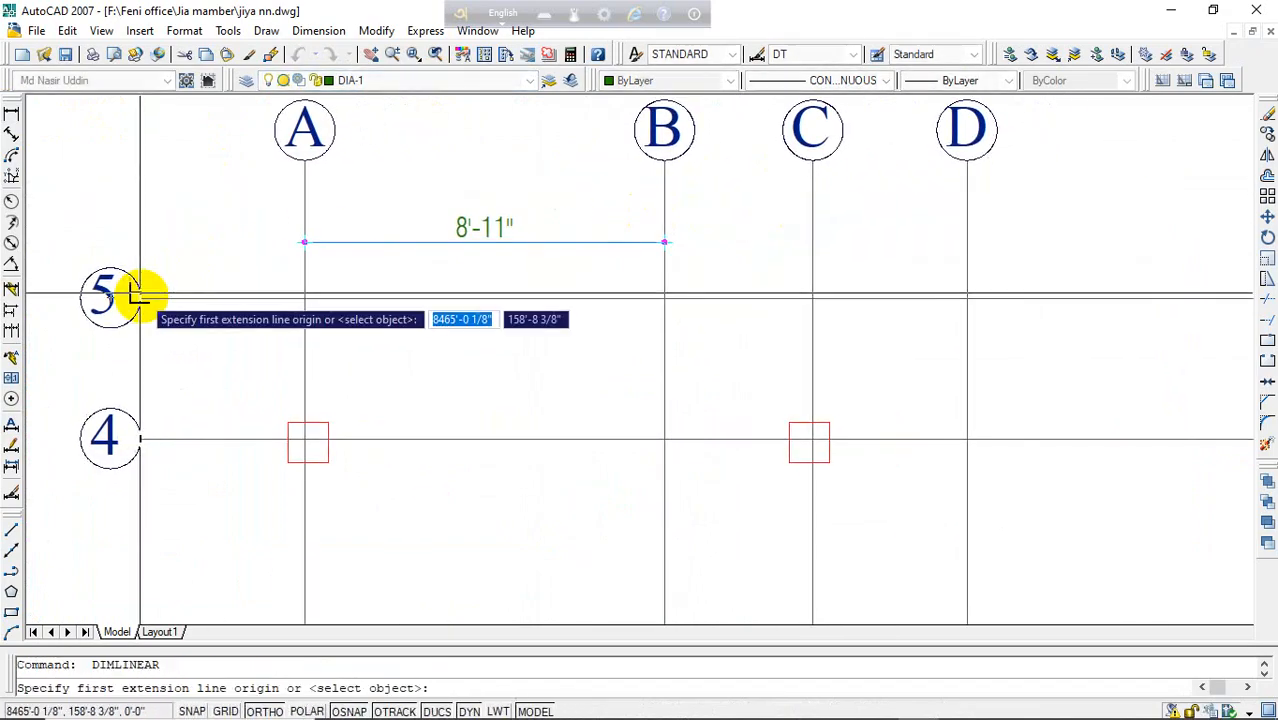
click(140, 298)
click(140, 438)
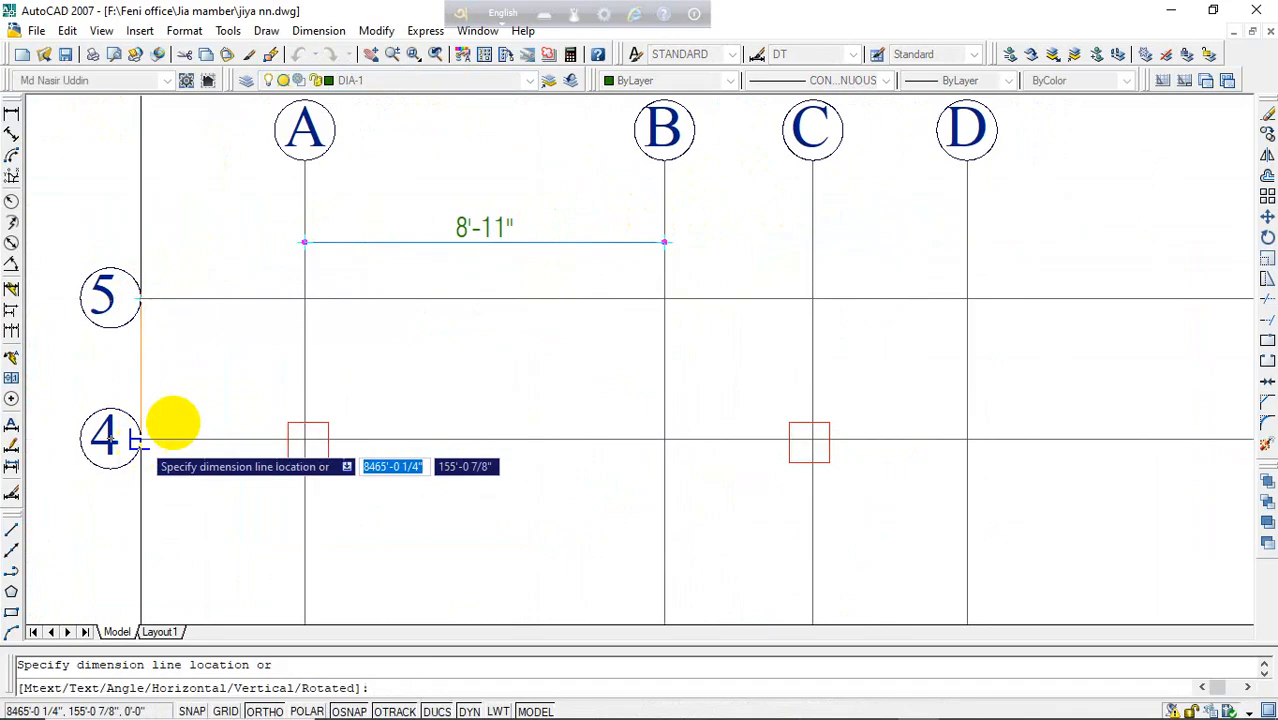
click(218, 391)
key(Escape)
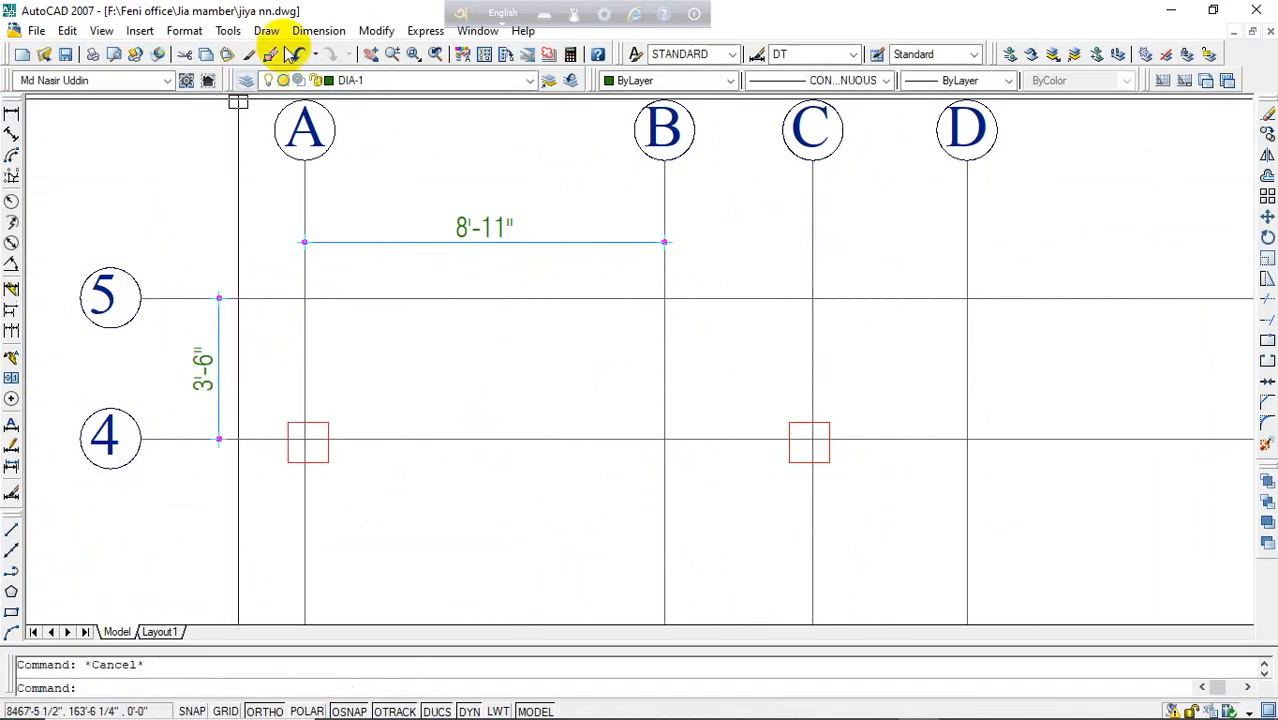
- Continue the vertical dimension chain from horizontal grid line 4 through grid lines 3, 2 and 1
click(318, 30)
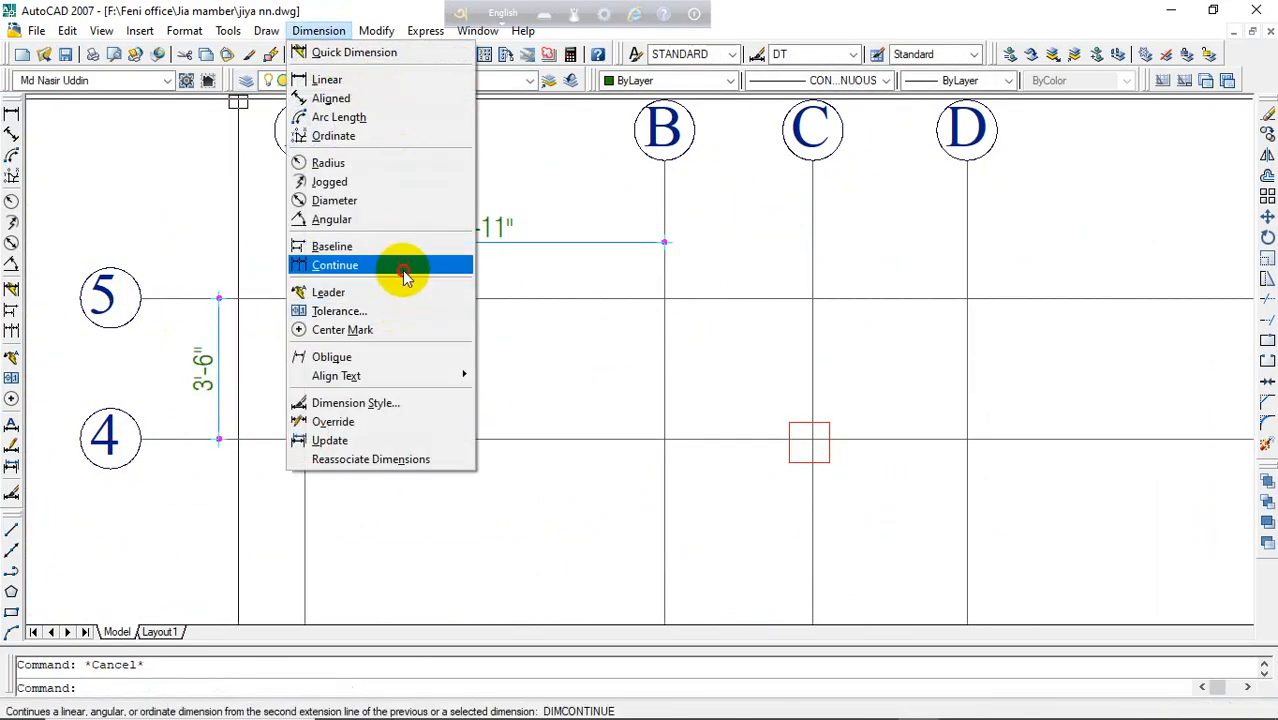
click(404, 271)
middle_drag(240, 531, 420, 236)
scroll(358, 338, down, 2)
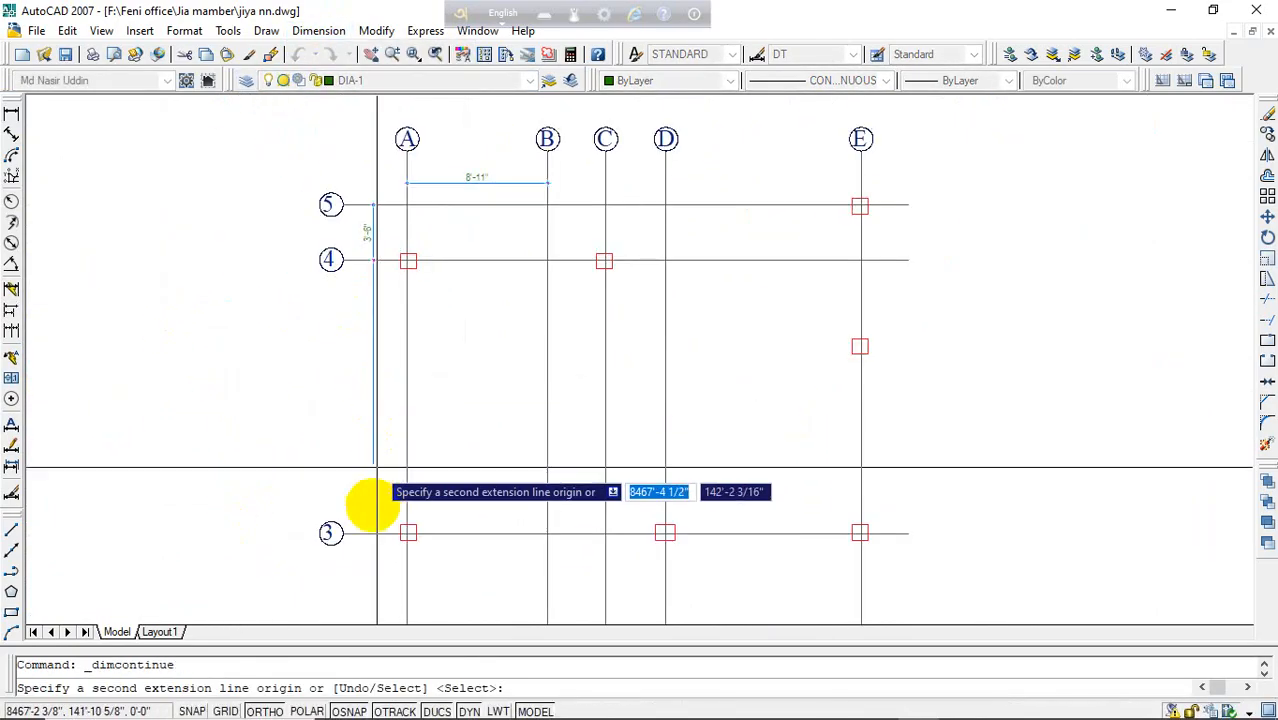
click(374, 532)
middle_drag(394, 448, 417, 169)
click(394, 439)
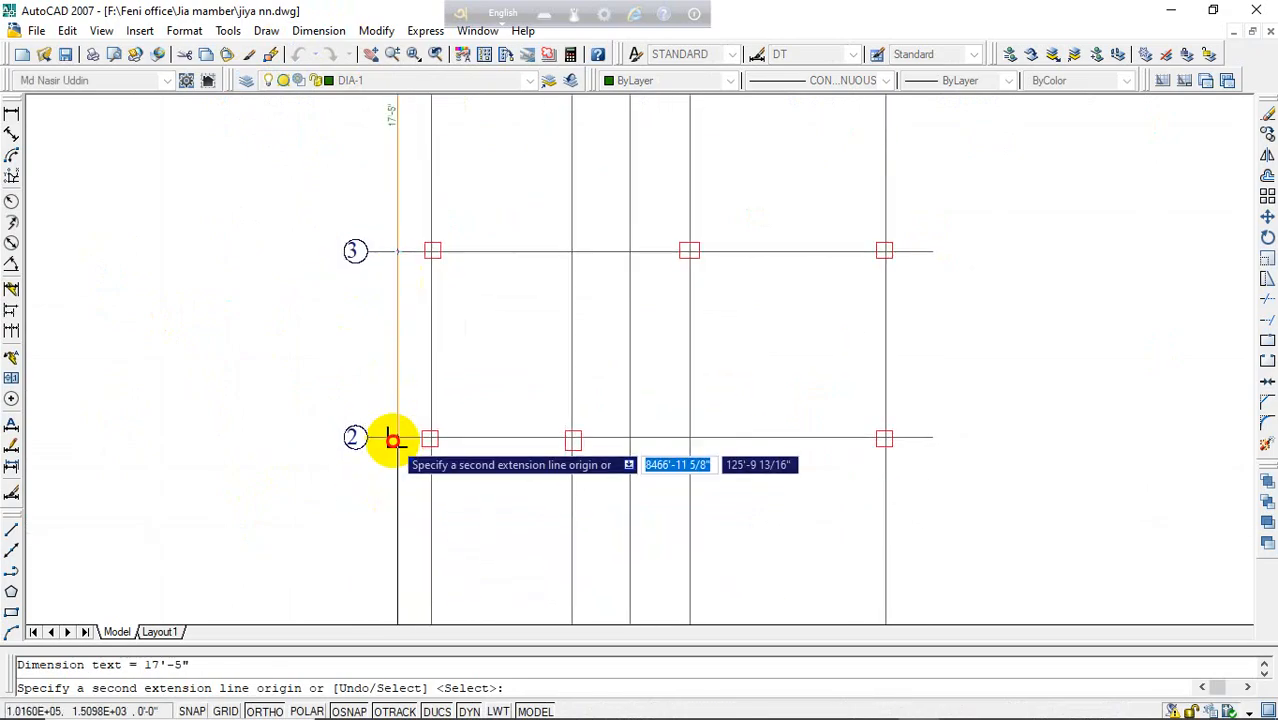
middle_drag(396, 449, 410, 316)
click(409, 532)
key(Return)
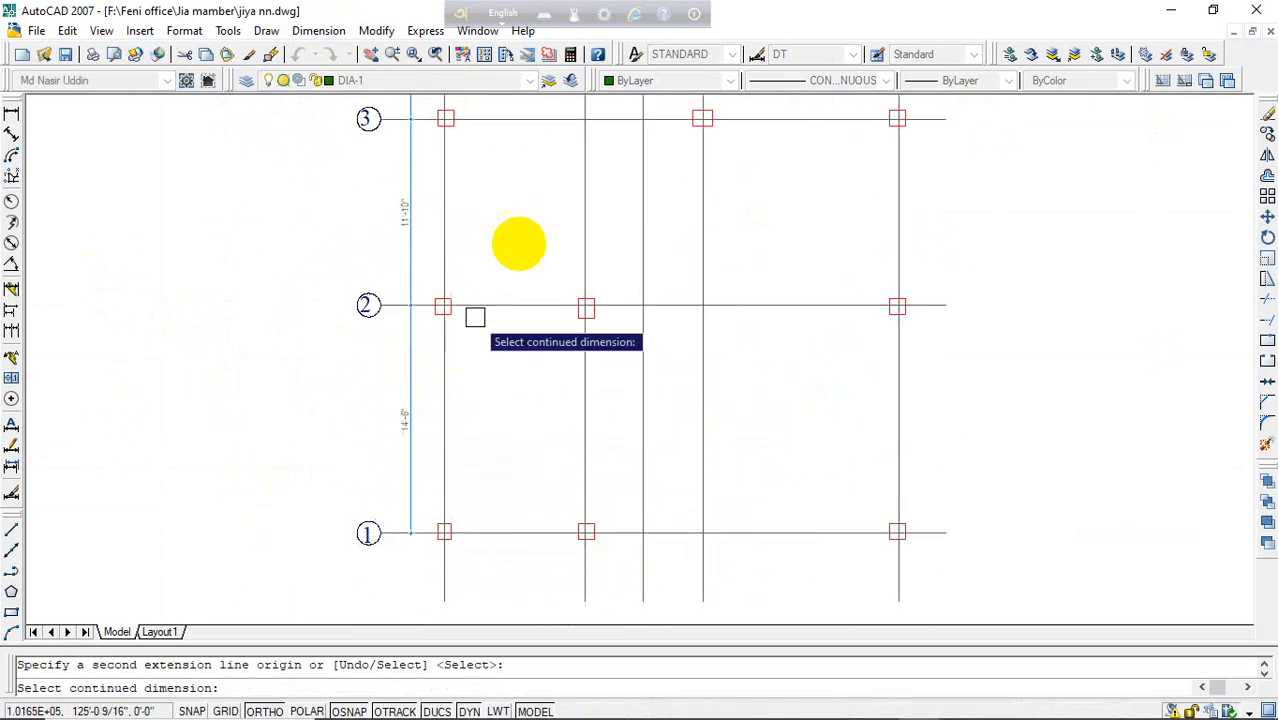
- Continue the horizontal dimension chain from vertical grid line B through grid lines C, D and E
middle_drag(532, 208, 469, 521)
middle_drag(550, 380, 517, 604)
scroll(543, 326, up, 3)
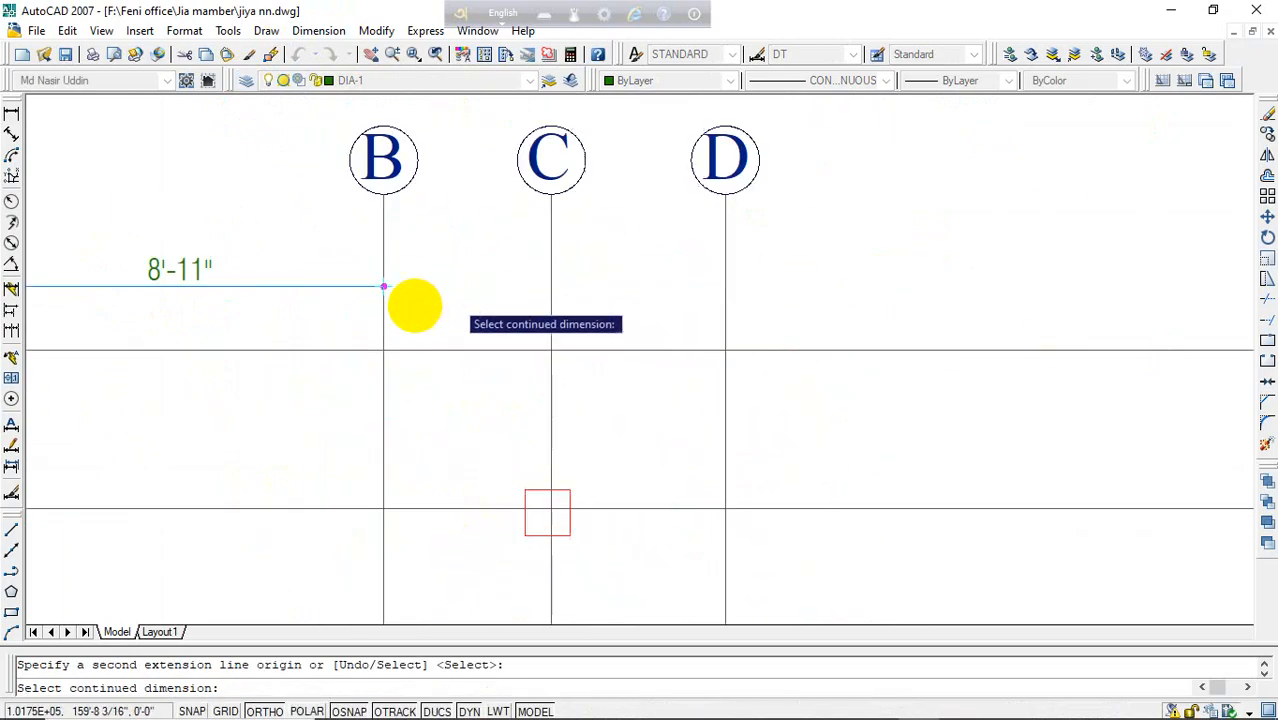
click(383, 287)
click(551, 289)
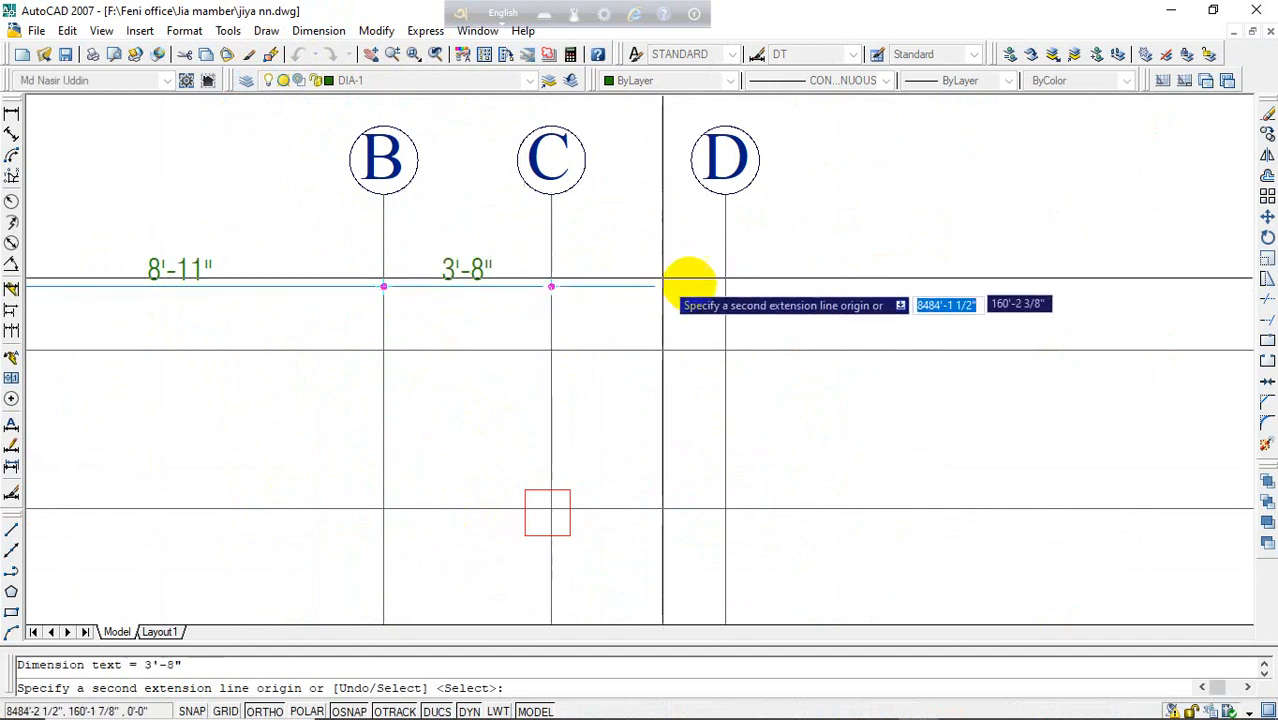
scroll(725, 290, down, 4)
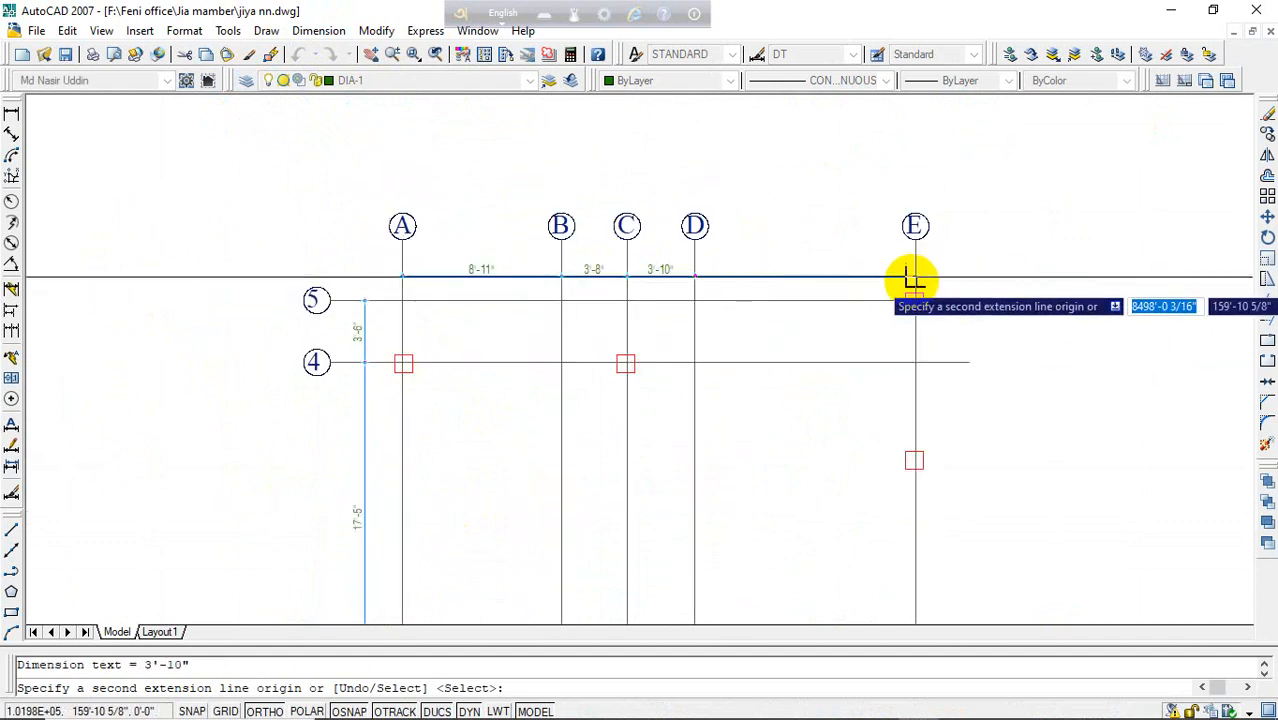
click(868, 284)
key(Return)
key(Escape)
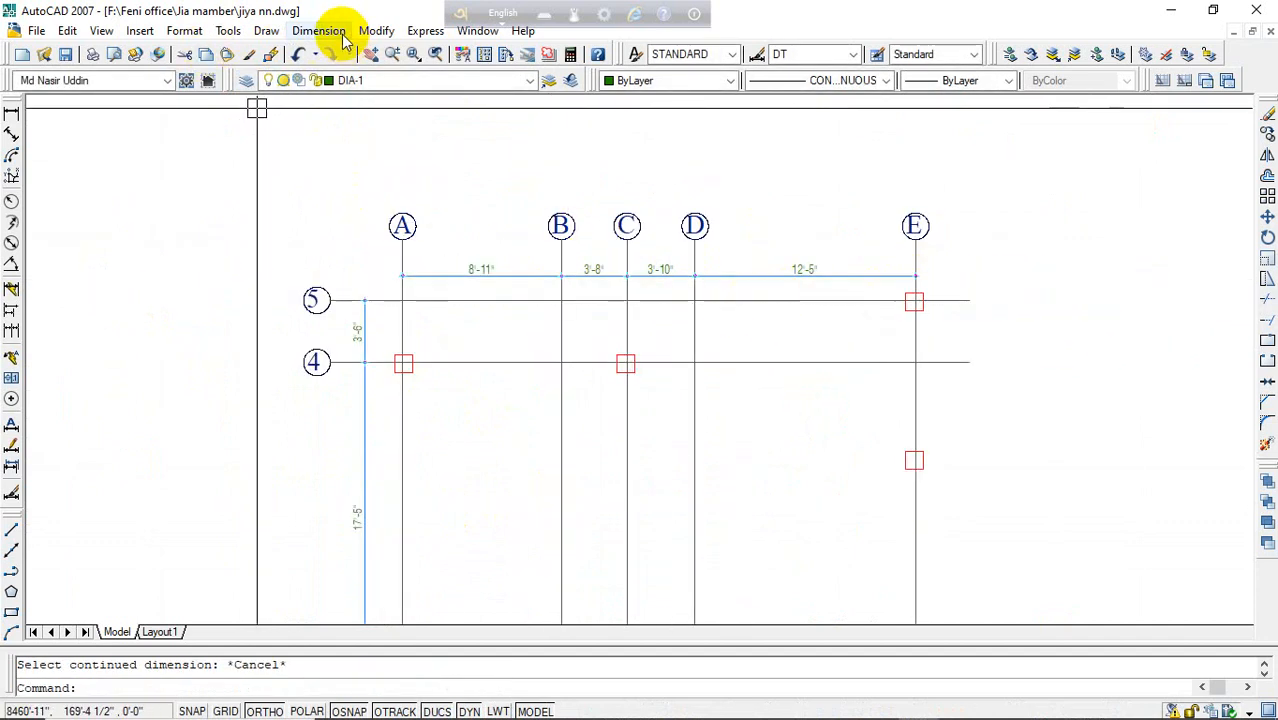
- Add an overall linear dimension from grid line A to grid line E, placed between the bubbles and the chained dimensions
click(320, 31)
click(328, 80)
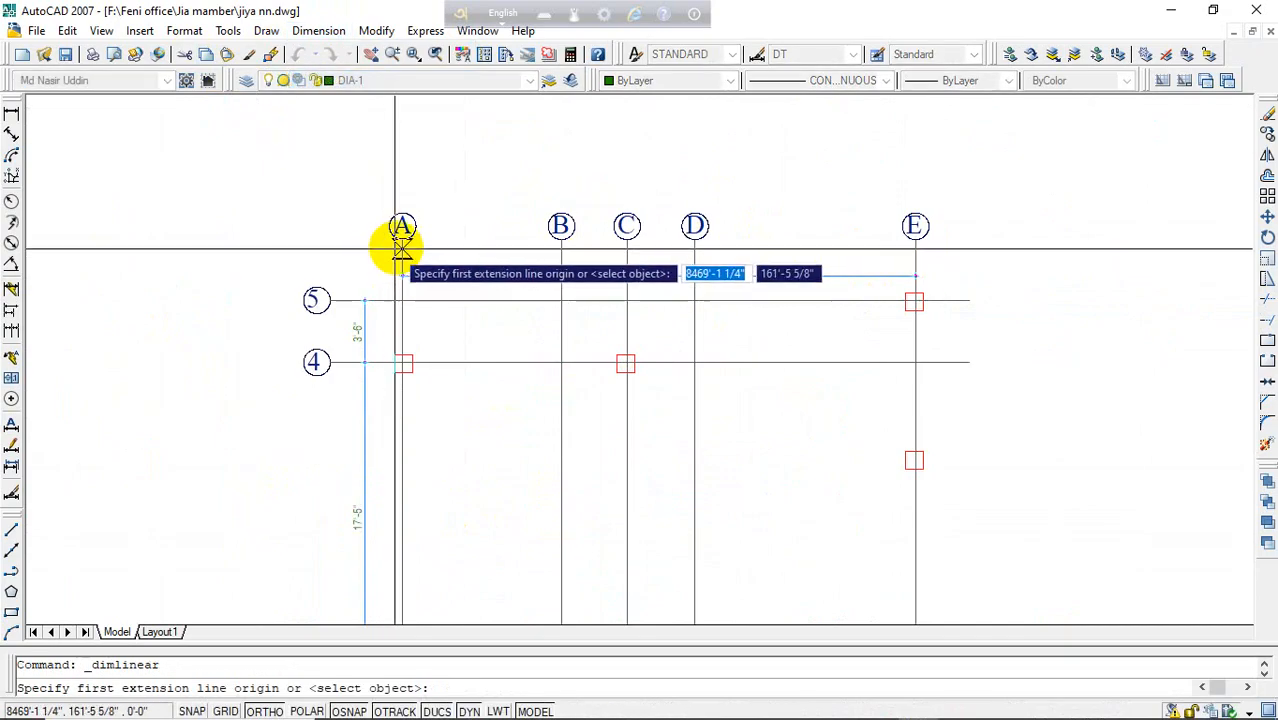
click(402, 228)
scroll(901, 222, up, 3)
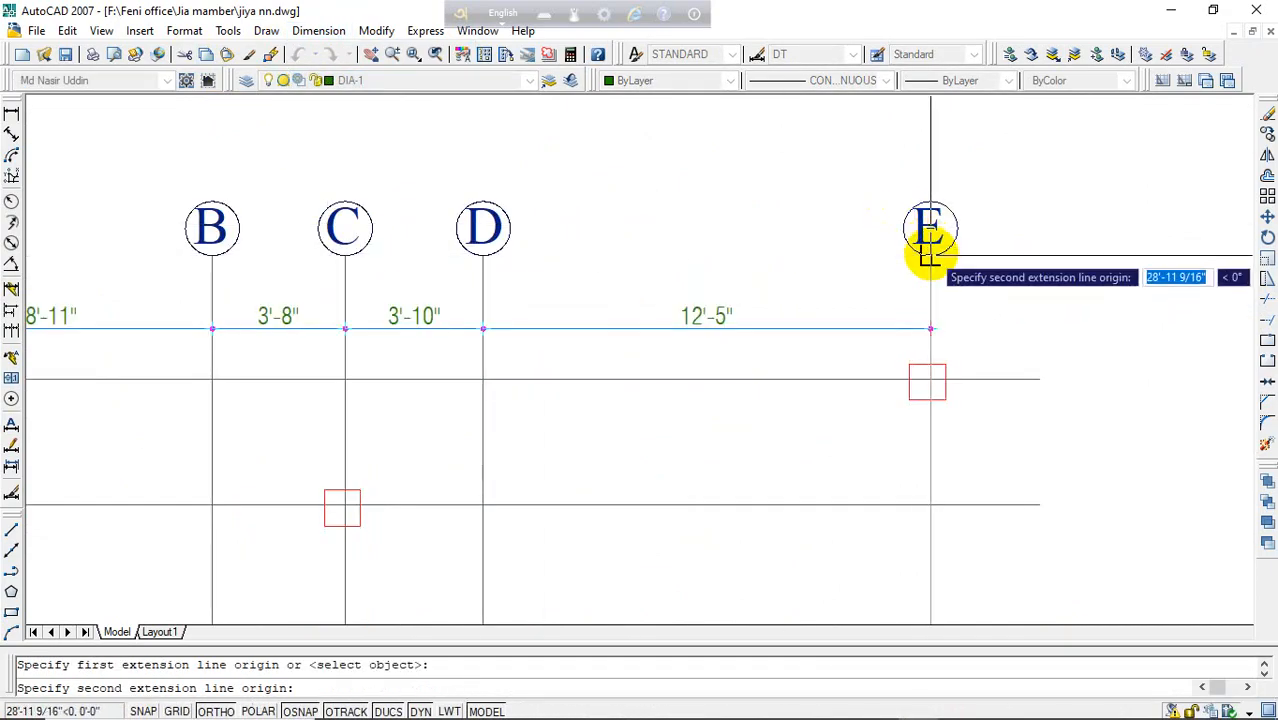
click(915, 238)
click(775, 285)
scroll(434, 297, down, 4)
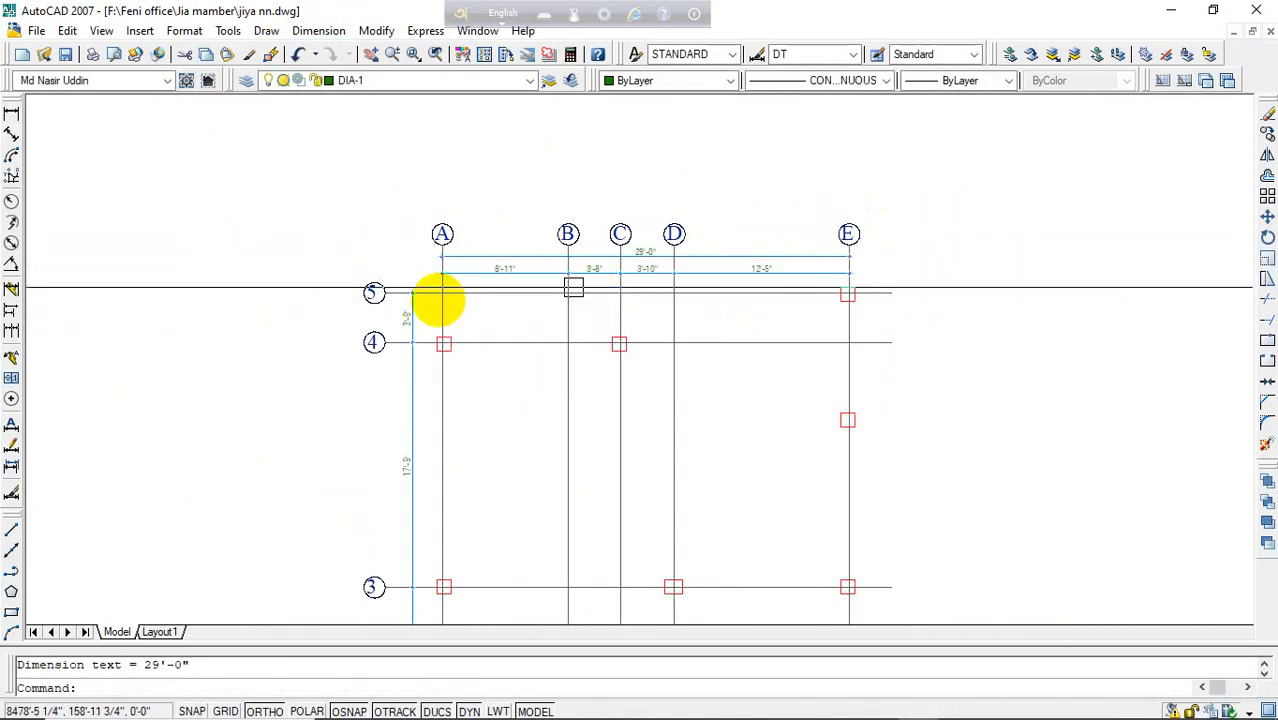
- Add an overall vertical dimension from grid line 5 to grid line 1, placed between the number bubbles and the chained dimensions
scroll(379, 294, up, 4)
key(Return)
click(390, 258)
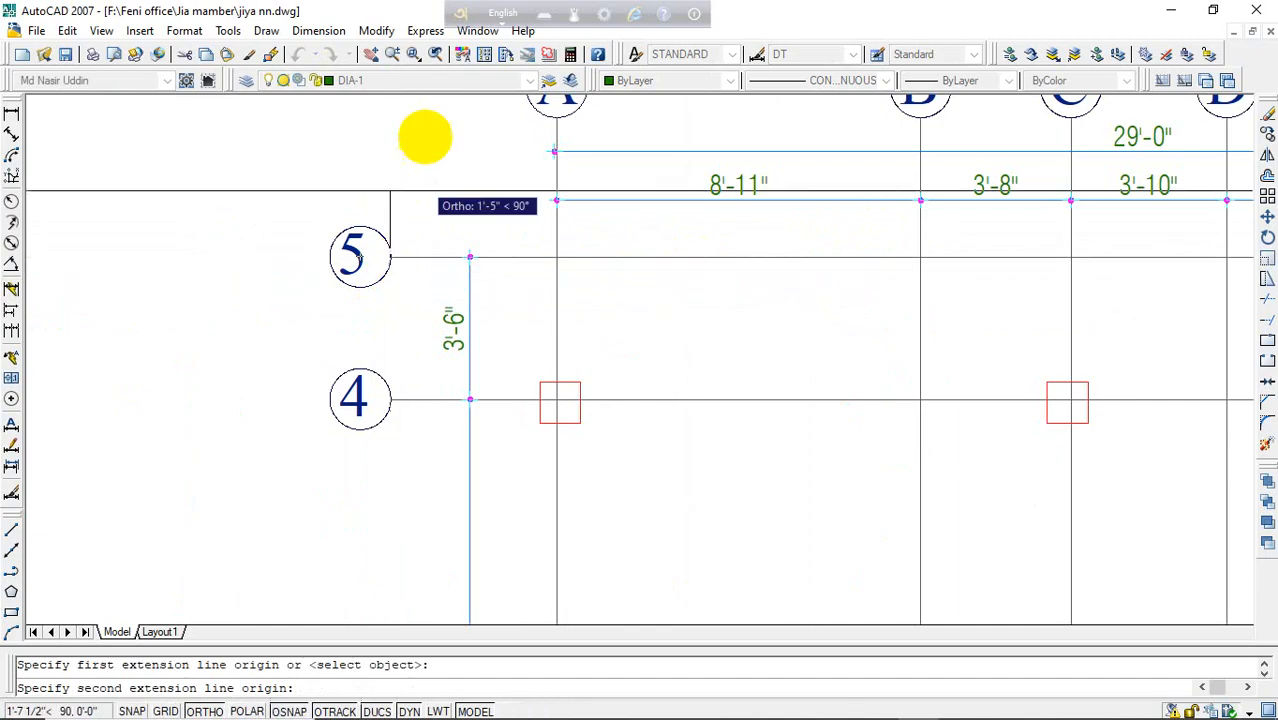
scroll(408, 471, down, 4)
scroll(408, 328, up, 3)
scroll(400, 502, up, 1)
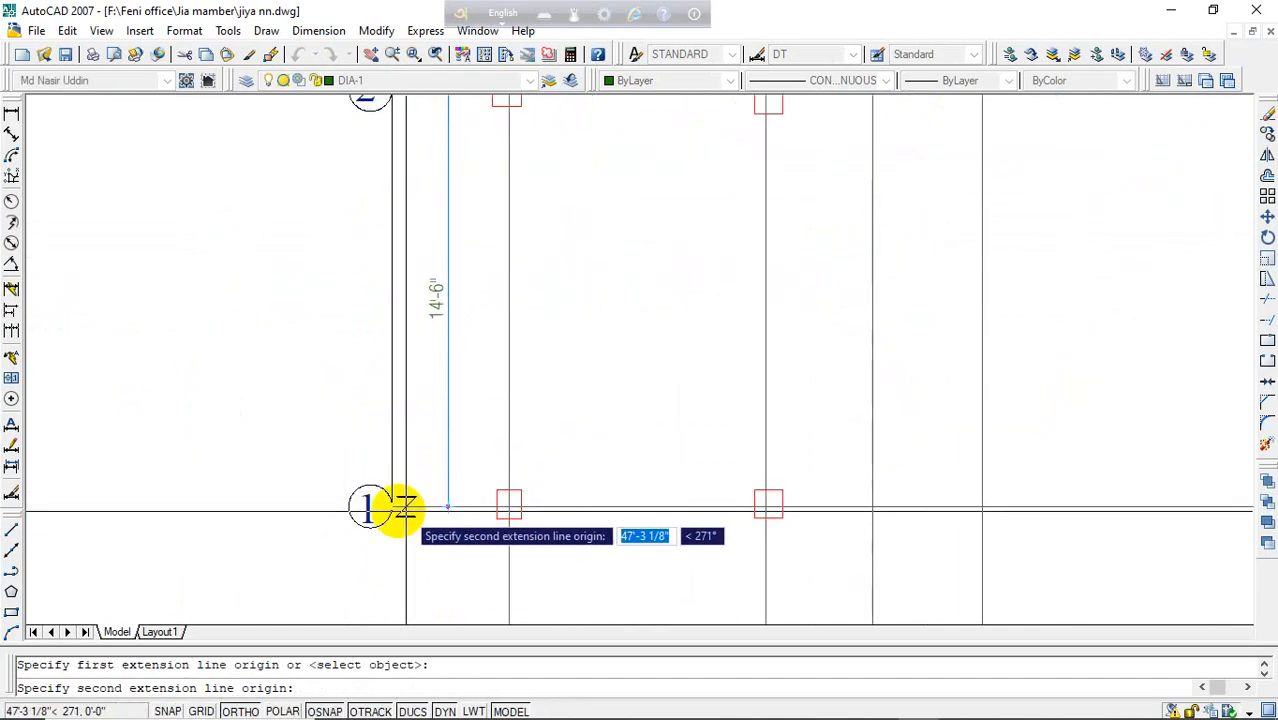
click(399, 500)
scroll(404, 440, down, 2)
click(408, 375)
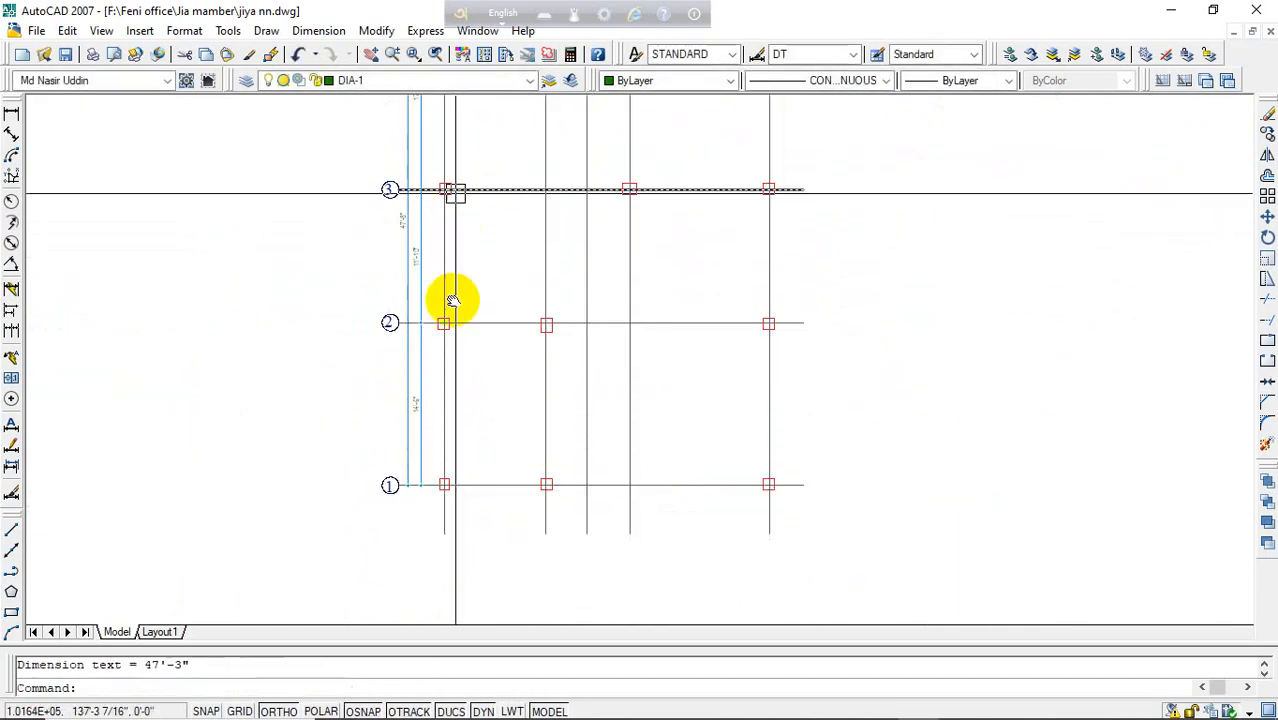
- Dimension the horizontal offset from the left edge of the column at A-4 to grid line A, placed above the column
scroll(451, 191, down, 3)
scroll(385, 331, up, 3)
scroll(434, 285, up, 3)
scroll(405, 437, down, 2)
scroll(460, 445, down, 2)
scroll(479, 431, up, 2)
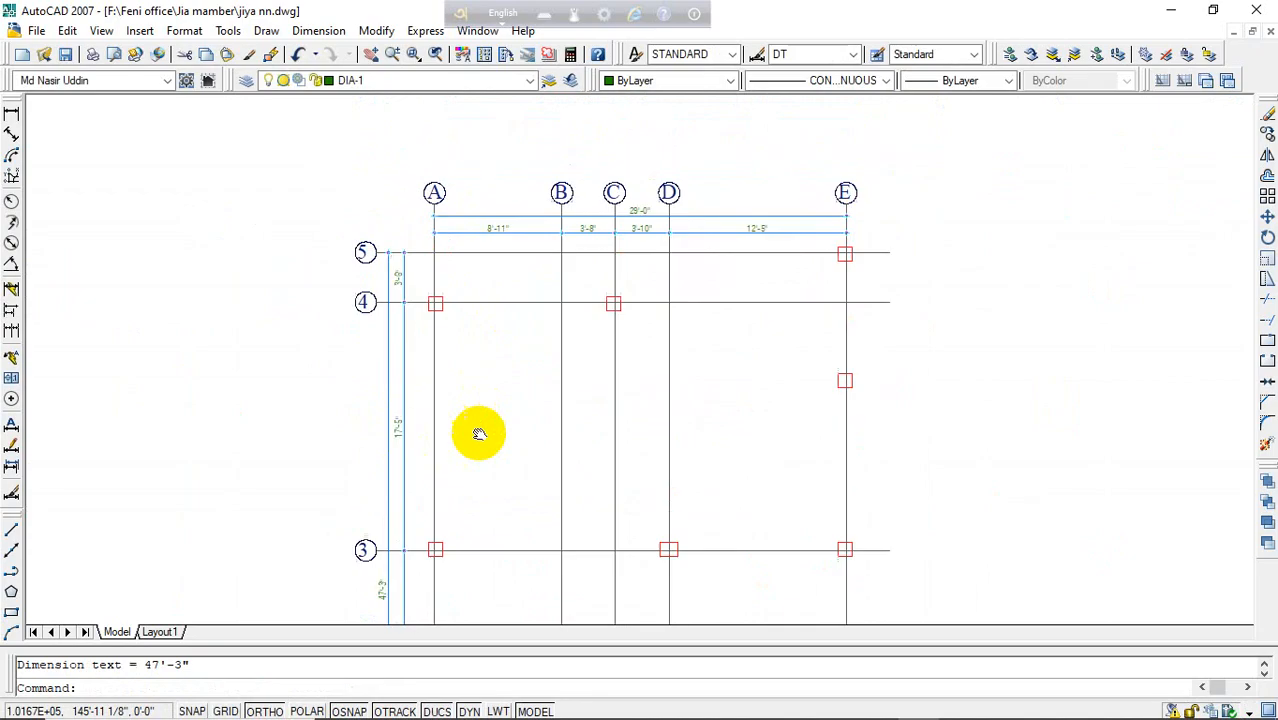
key(Escape)
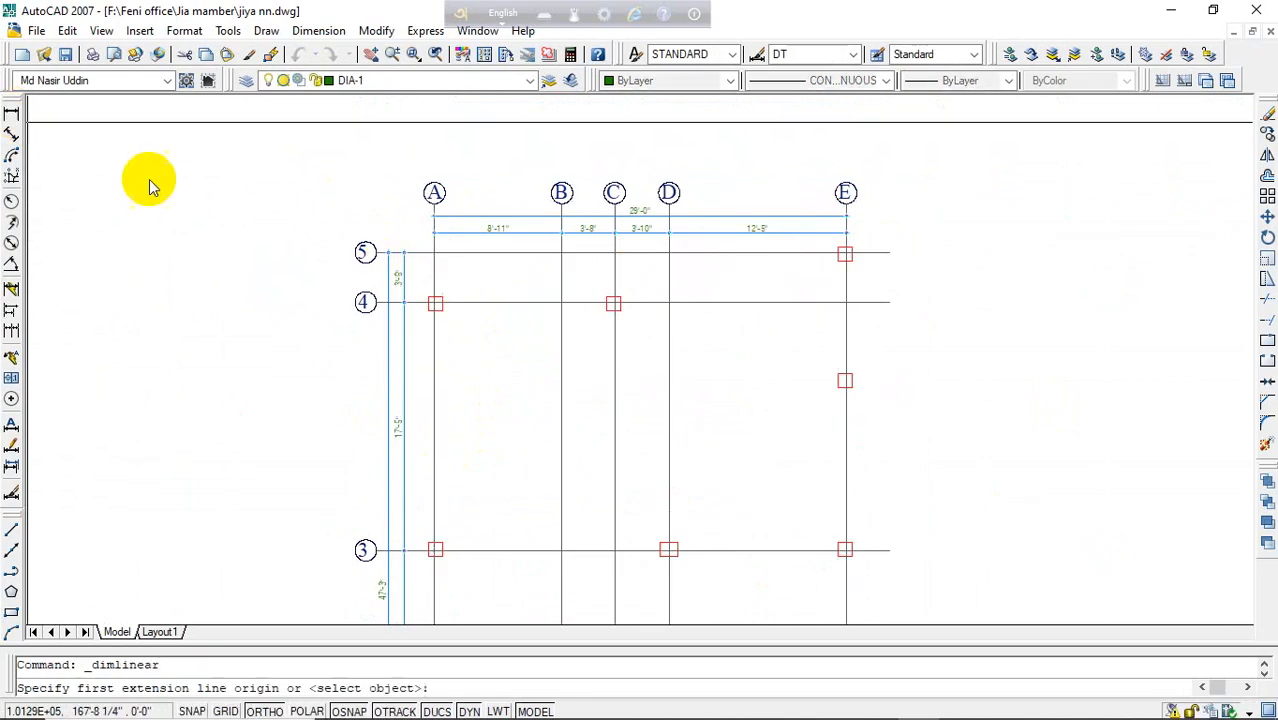
scroll(420, 296, up, 8)
click(427, 296)
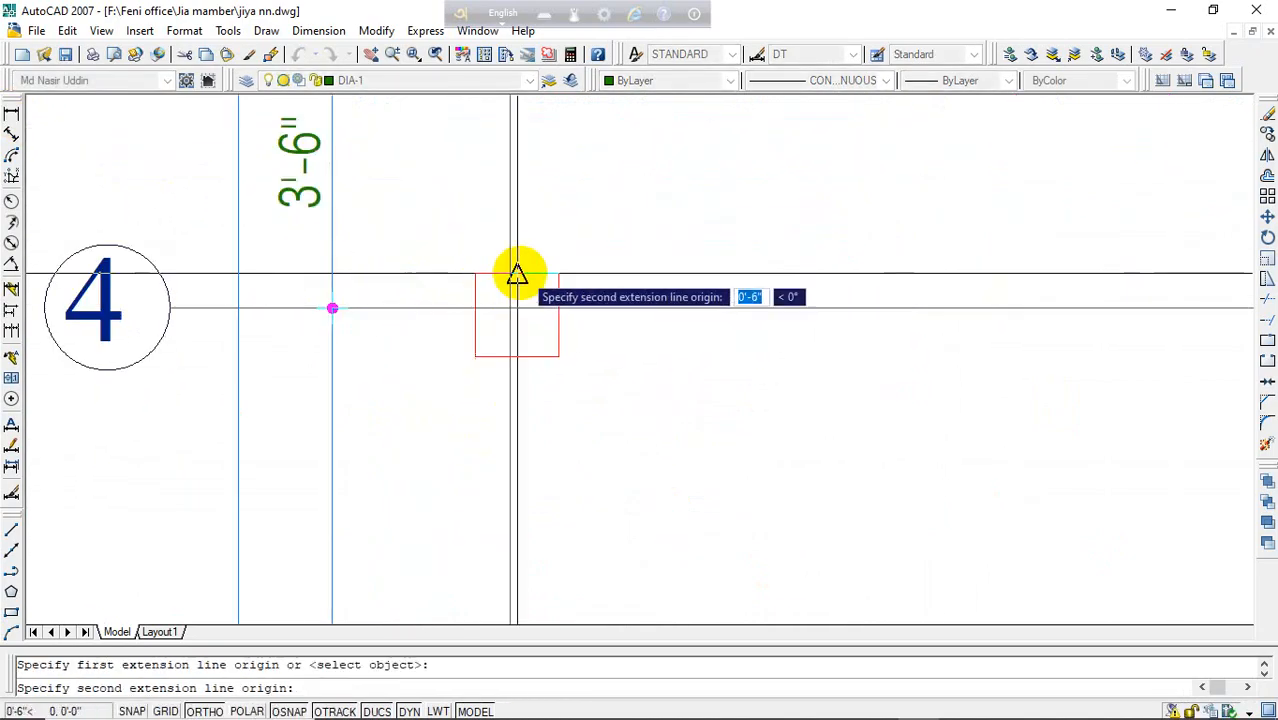
click(510, 272)
click(570, 249)
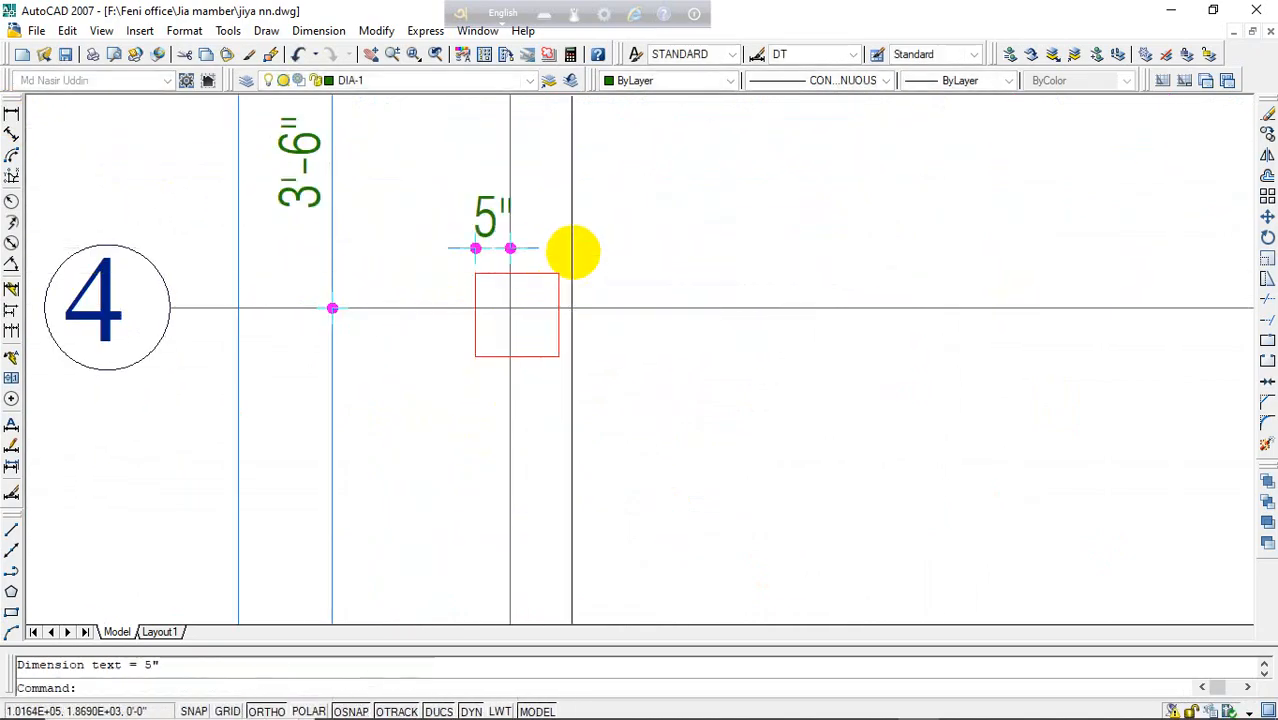
- Dimension the vertical offset from the A-4 column's top edge to grid line 4 on its right side, and shift the dimension farther out
key(Return)
click(559, 273)
click(559, 308)
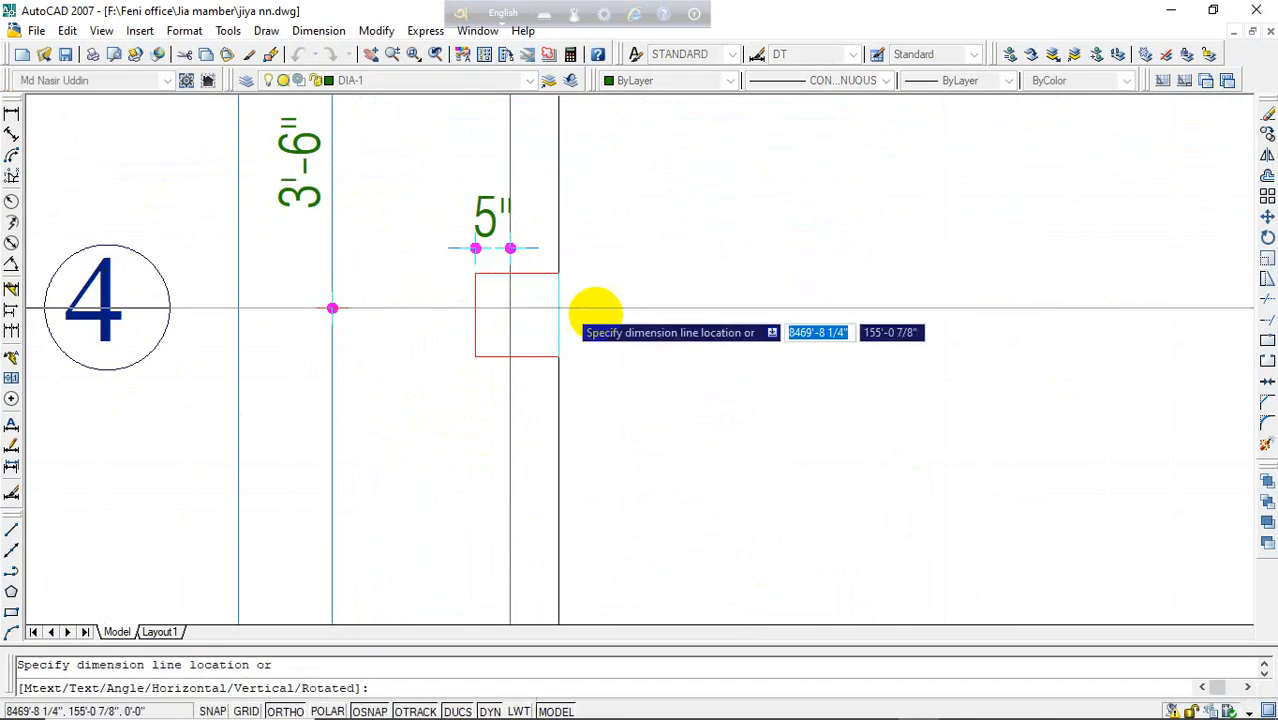
click(600, 310)
key(Escape)
click(612, 271)
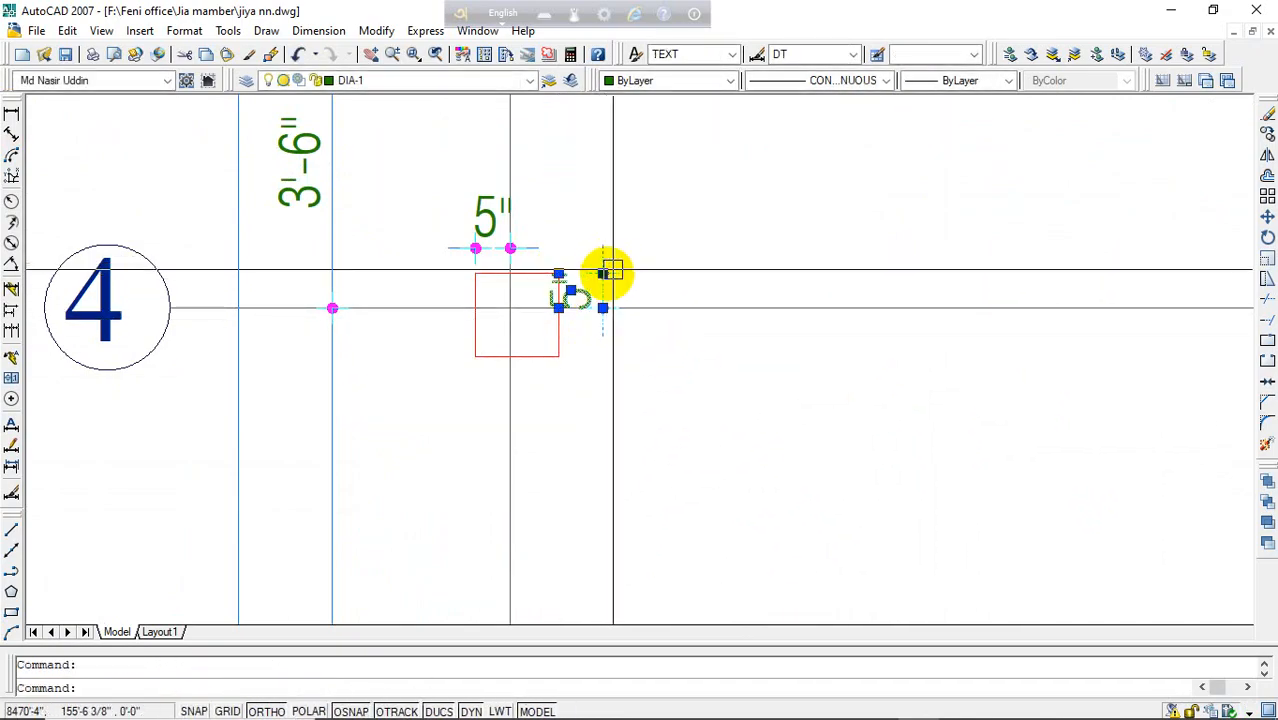
click(633, 273)
key(Escape)
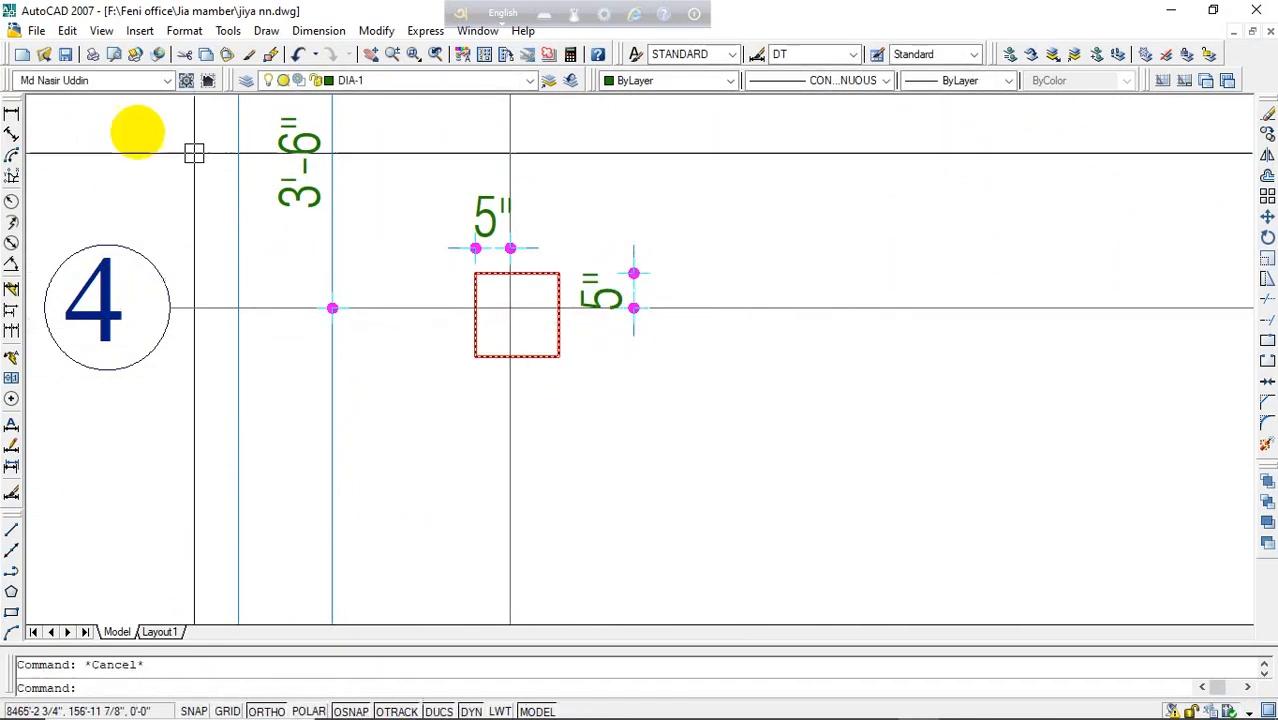
- Dimension the A-4 column's right edge to grid line A below the column and its bottom edge to grid line 4 on the left
click(13, 114)
click(556, 355)
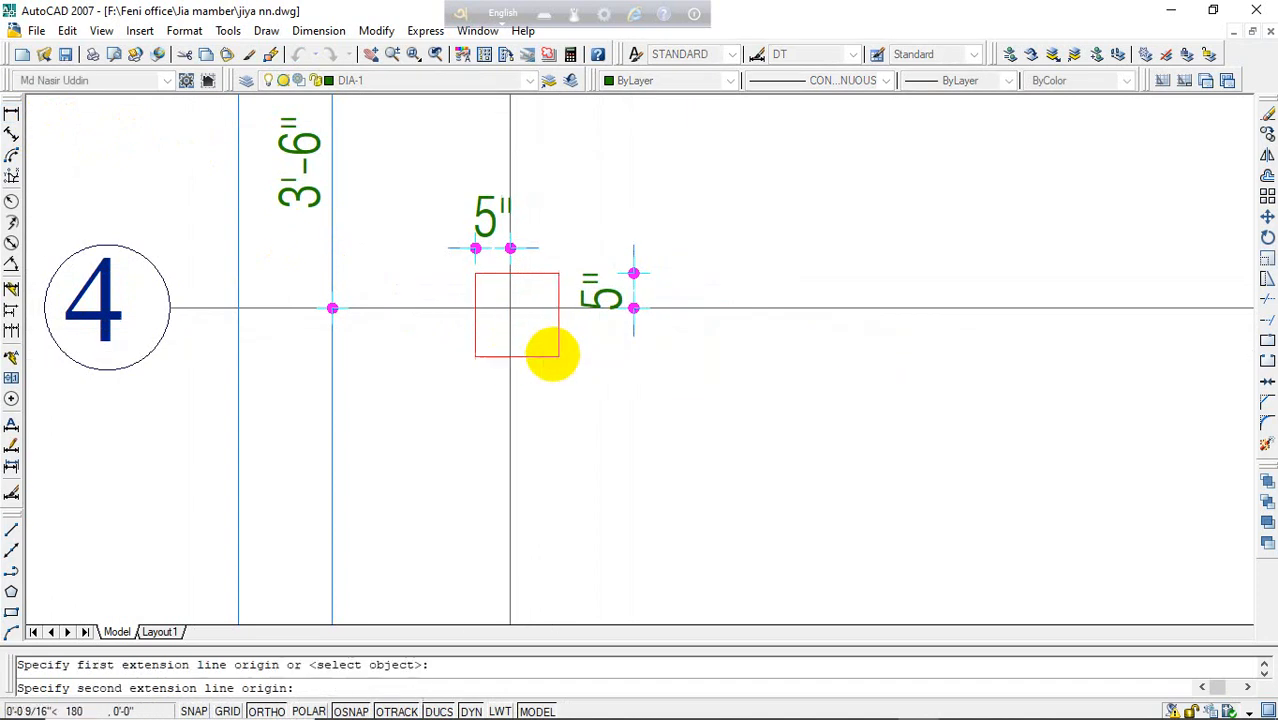
click(509, 357)
click(557, 420)
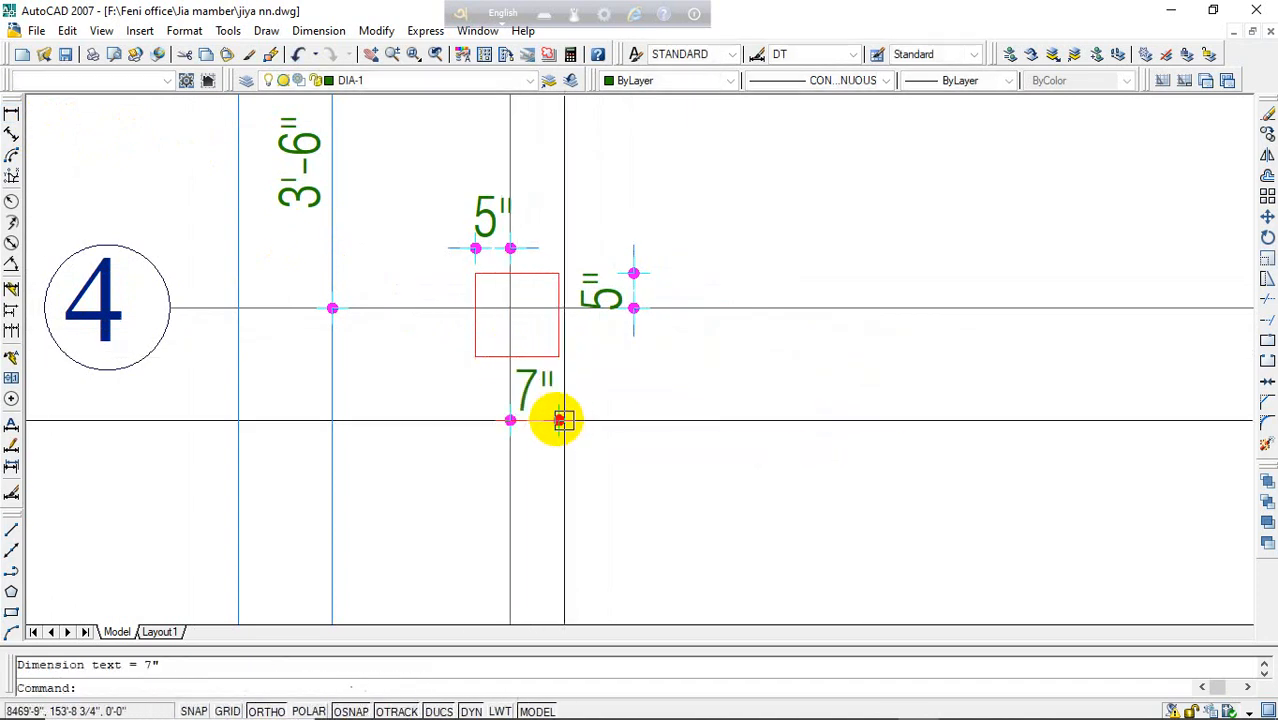
key(Return)
click(475, 357)
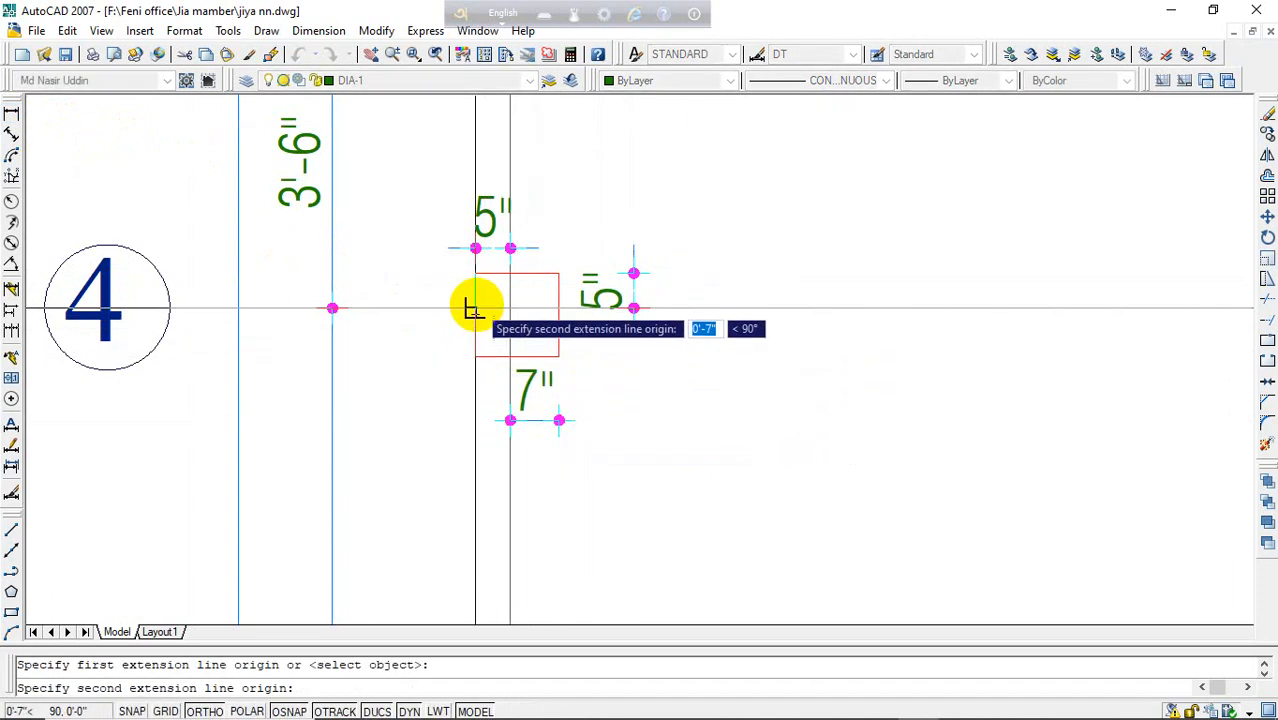
click(475, 308)
click(428, 352)
- Dimension the C-4 column's right edge to grid line C above the column and its top edge to grid line 4 on the left
scroll(405, 408, down, 4)
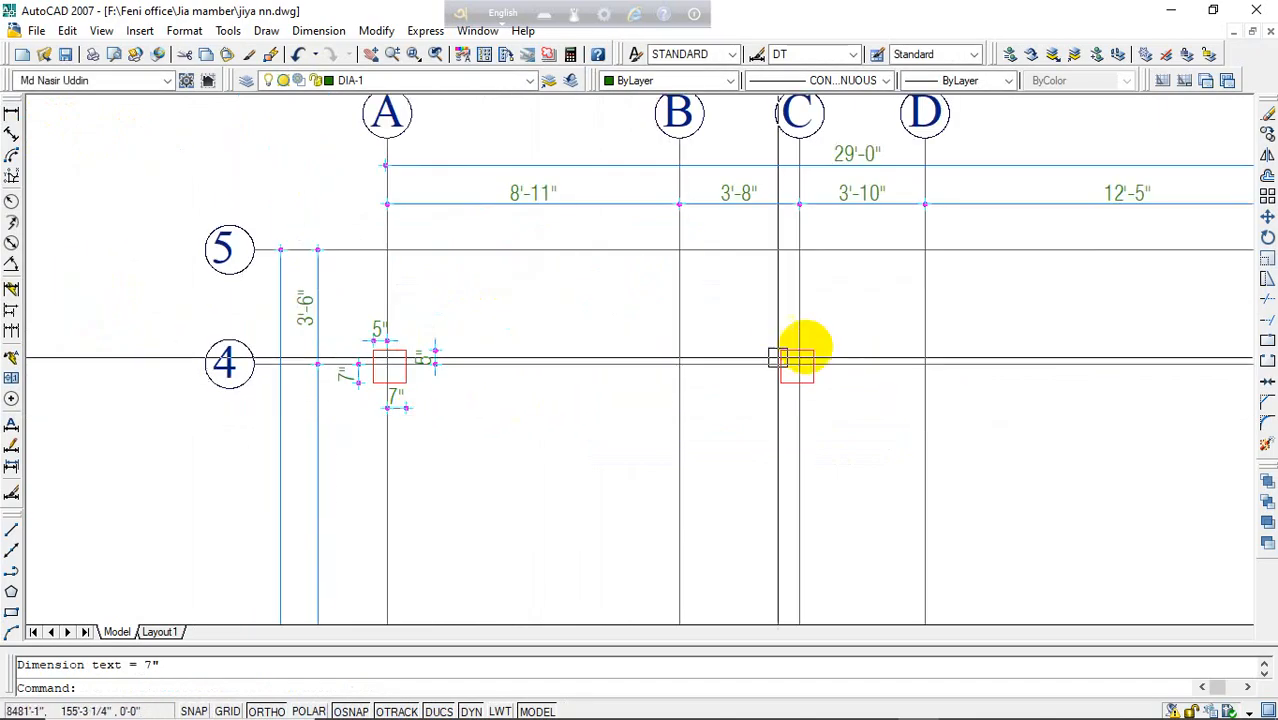
scroll(805, 350, up, 3)
key(Return)
click(791, 355)
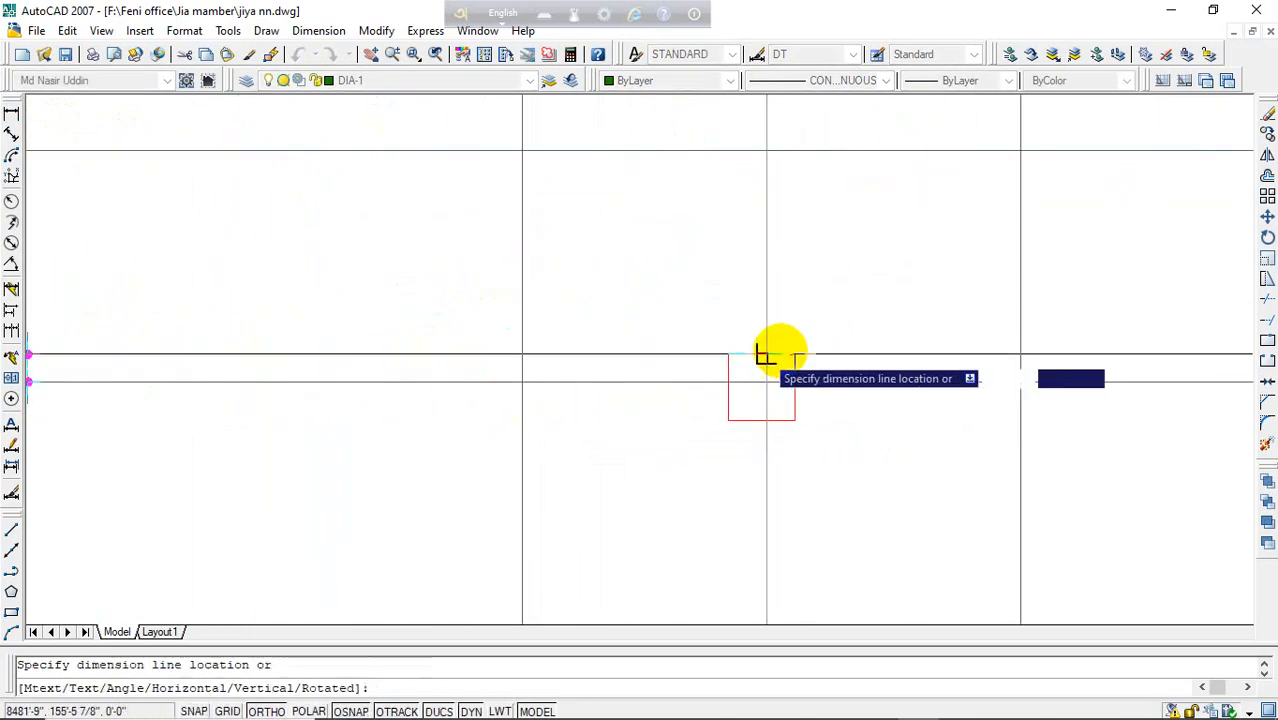
click(805, 333)
key(Return)
click(728, 355)
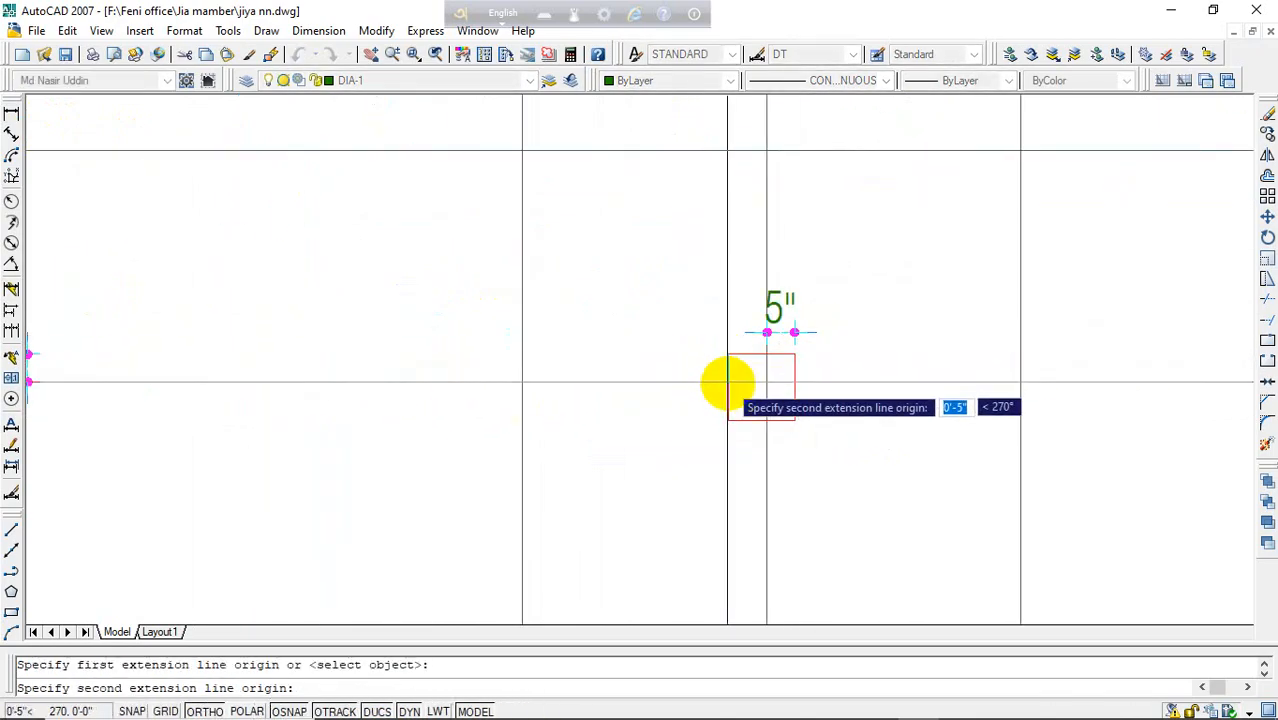
click(728, 382)
click(701, 426)
- Dimension the C-4 column's left edge to grid line C below the column and its bottom edge to grid line 4 on the right
key(Return)
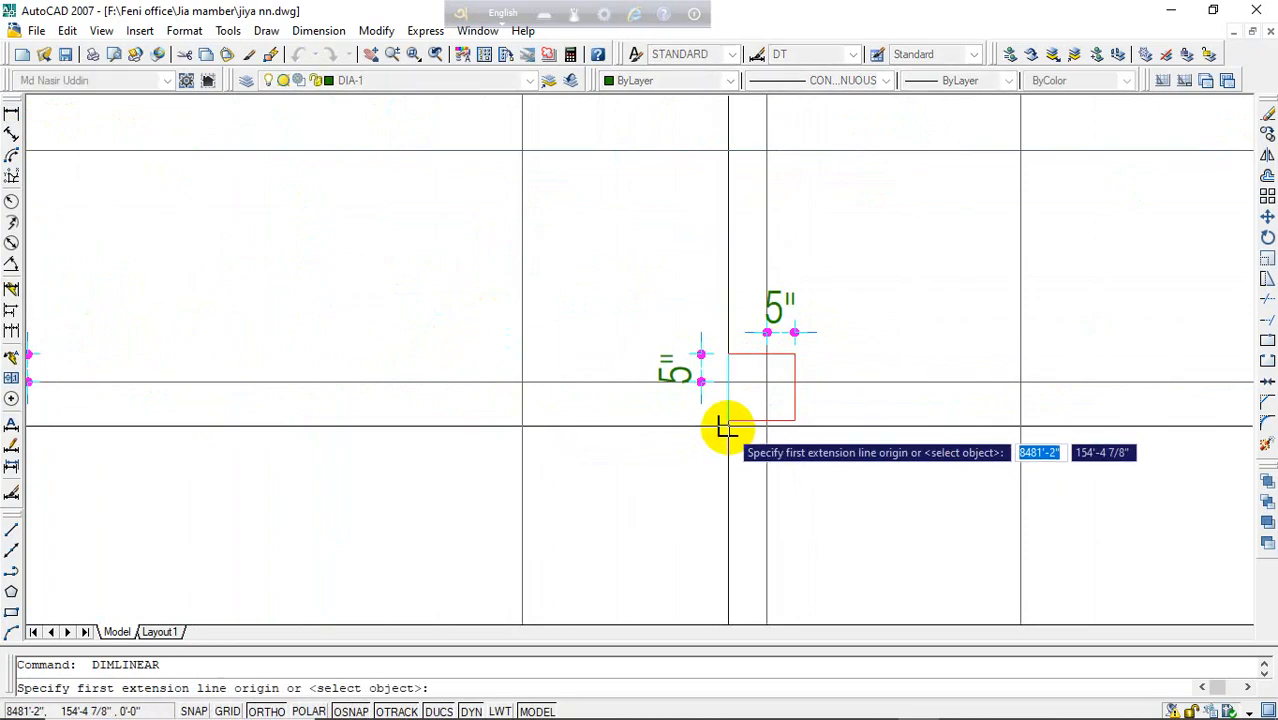
click(728, 426)
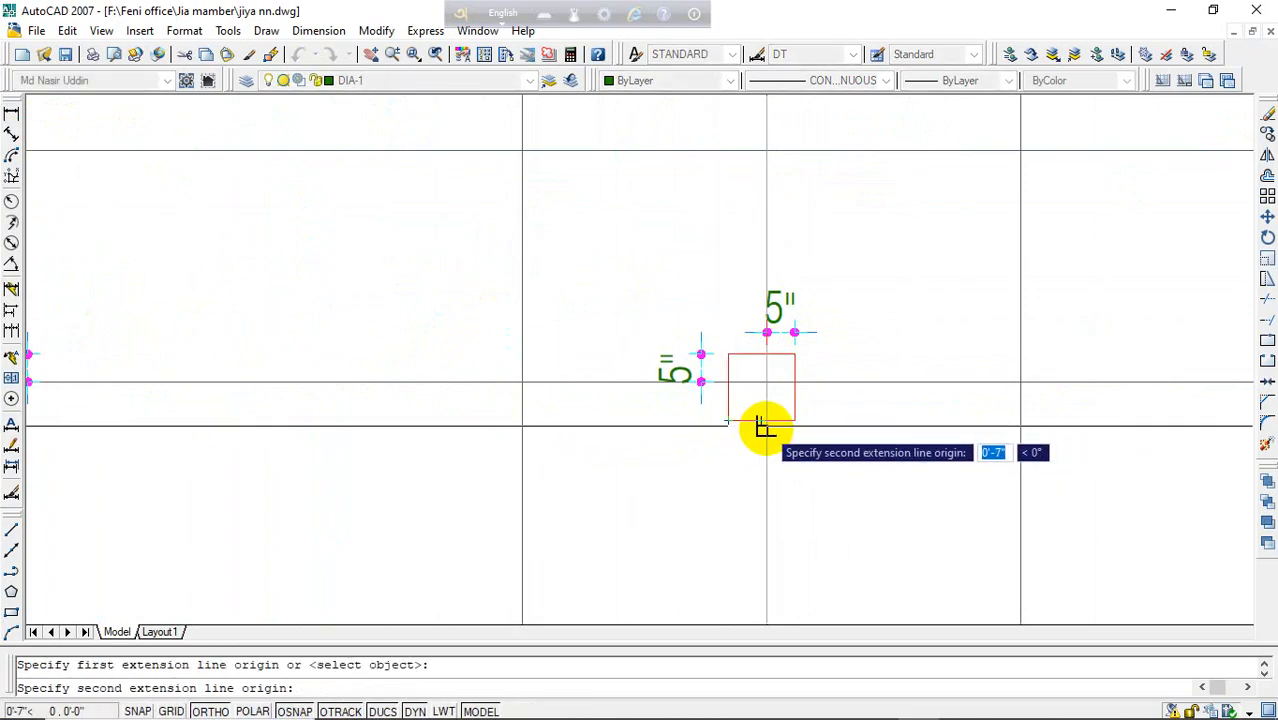
click(764, 426)
click(730, 462)
key(Return)
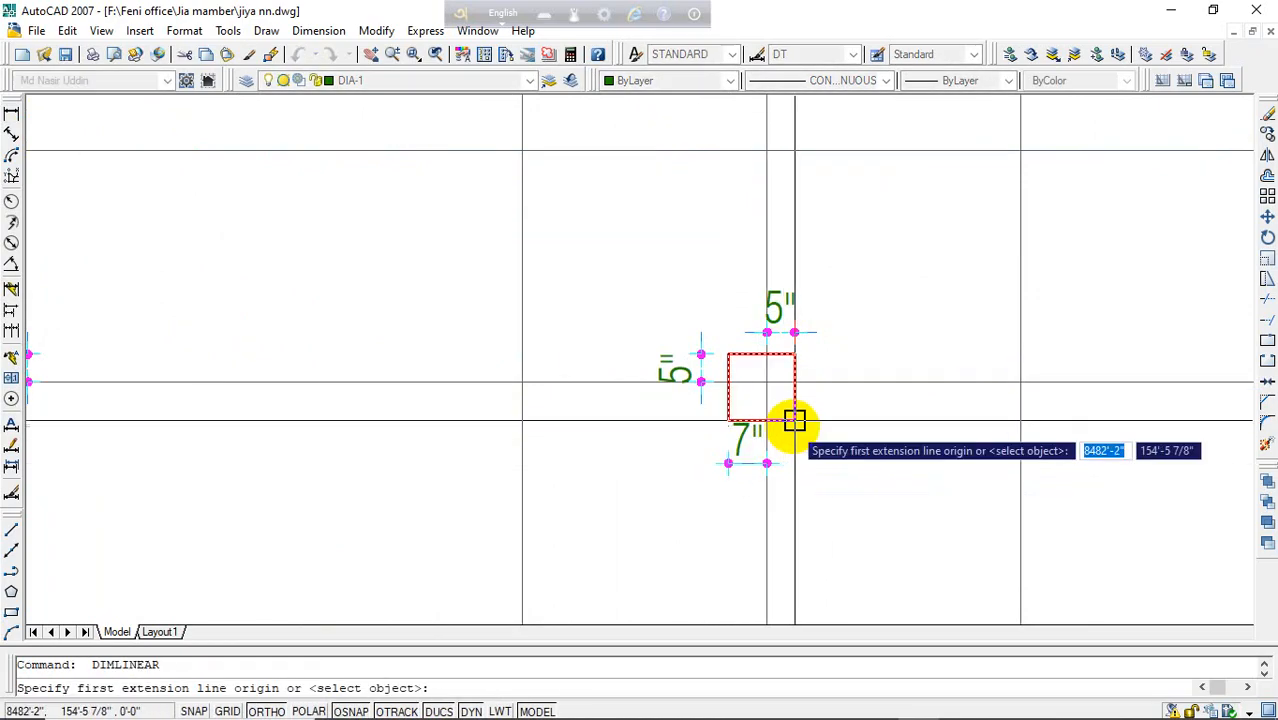
click(794, 420)
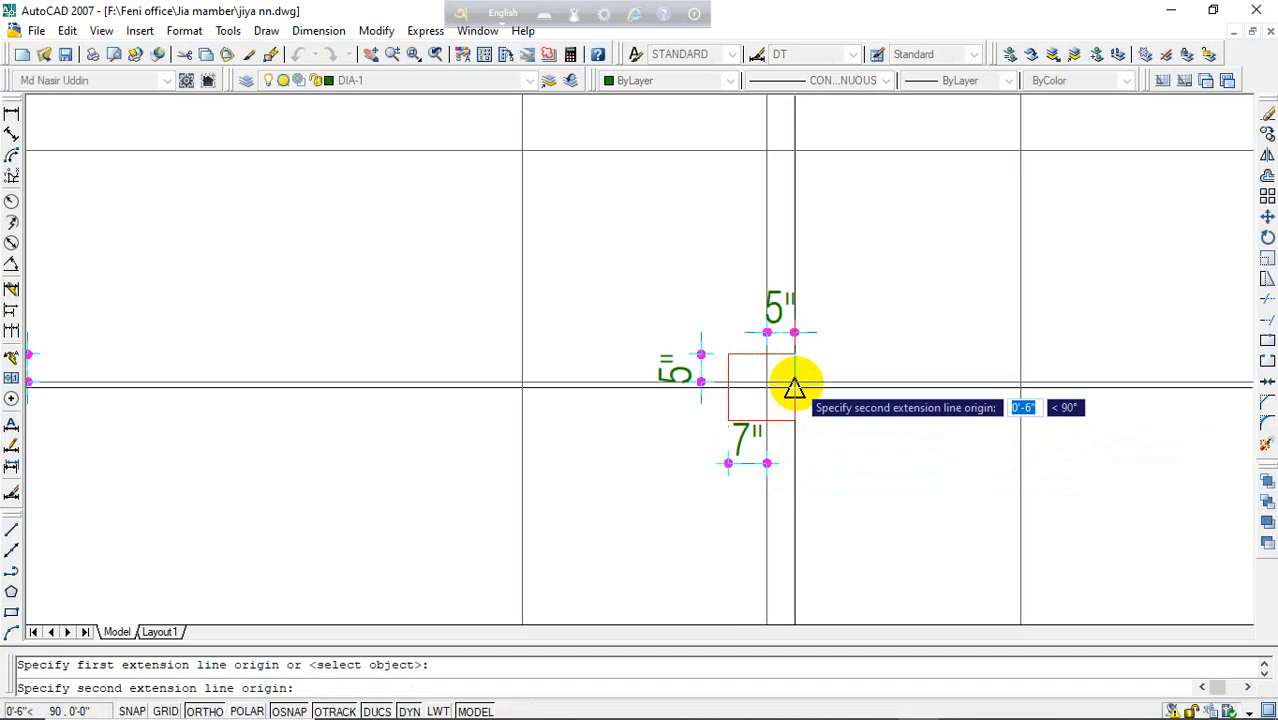
click(794, 382)
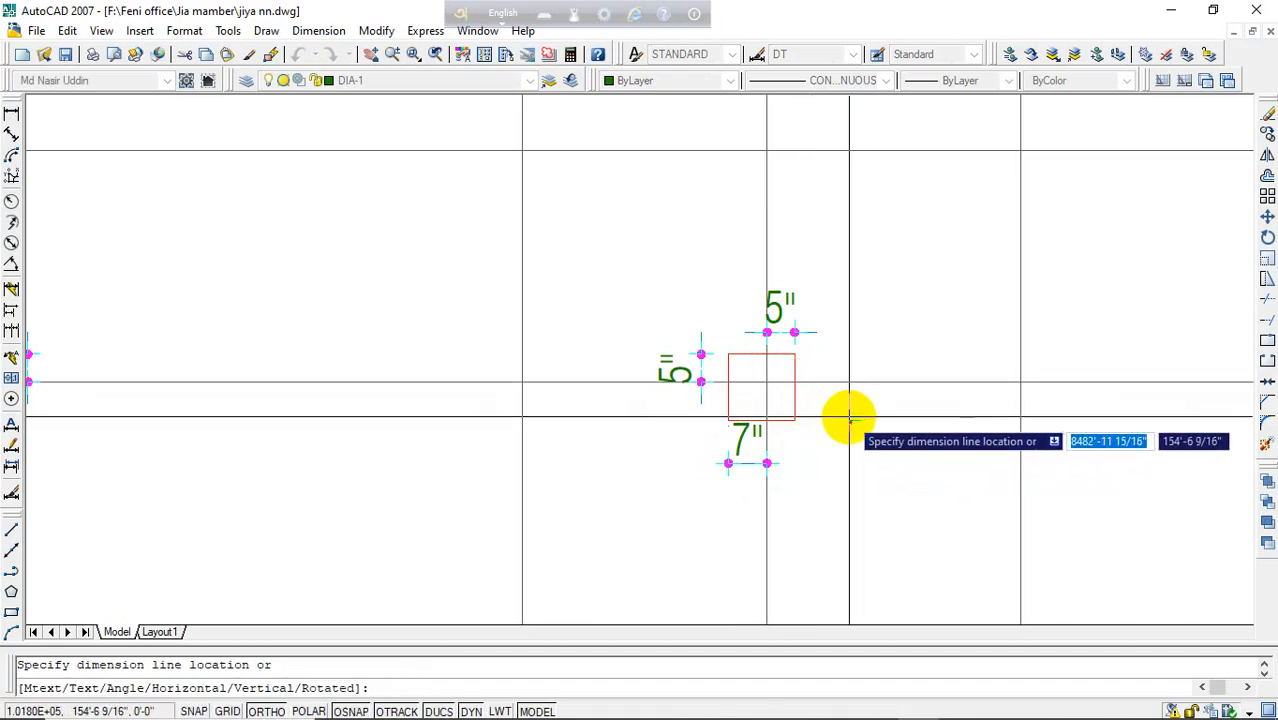
click(849, 414)
- Dimension the horizontal offset from the right edge of the column at E-5 to grid line E, placed above the column
scroll(850, 410, down, 5)
middle_drag(837, 414, 660, 423)
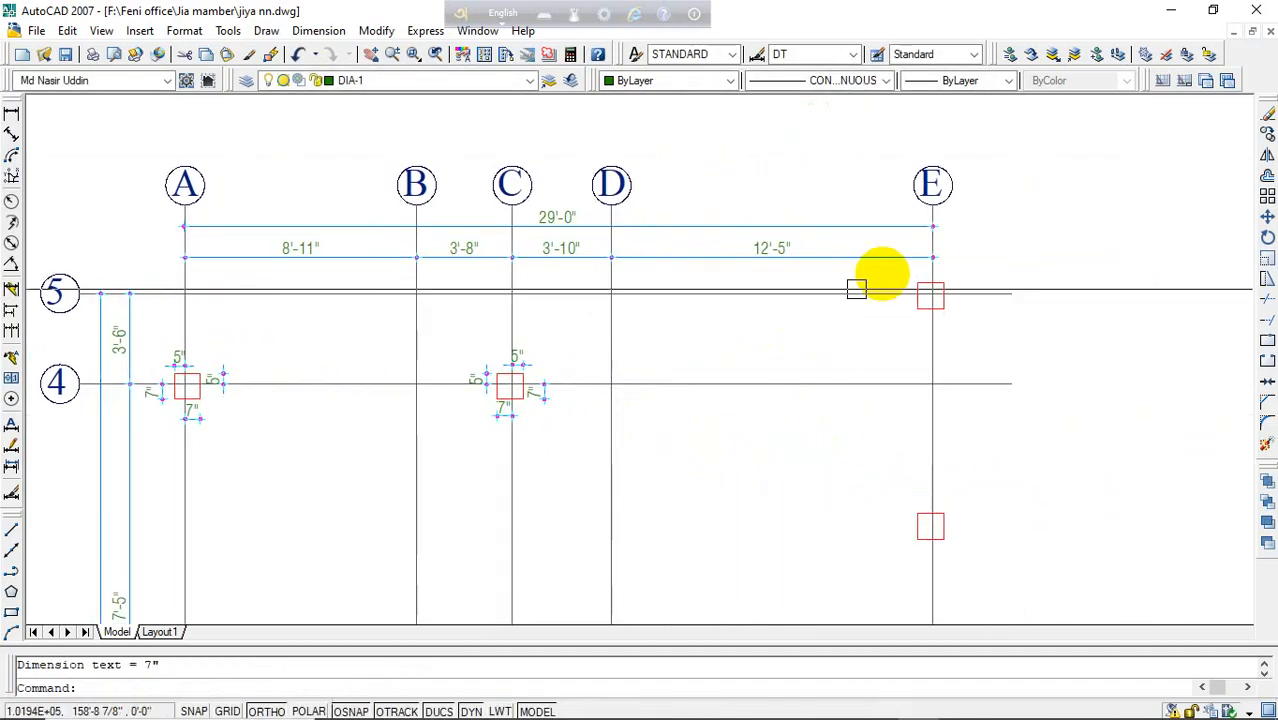
scroll(880, 280, up, 5)
scroll(958, 286, up, 3)
key(Return)
click(995, 335)
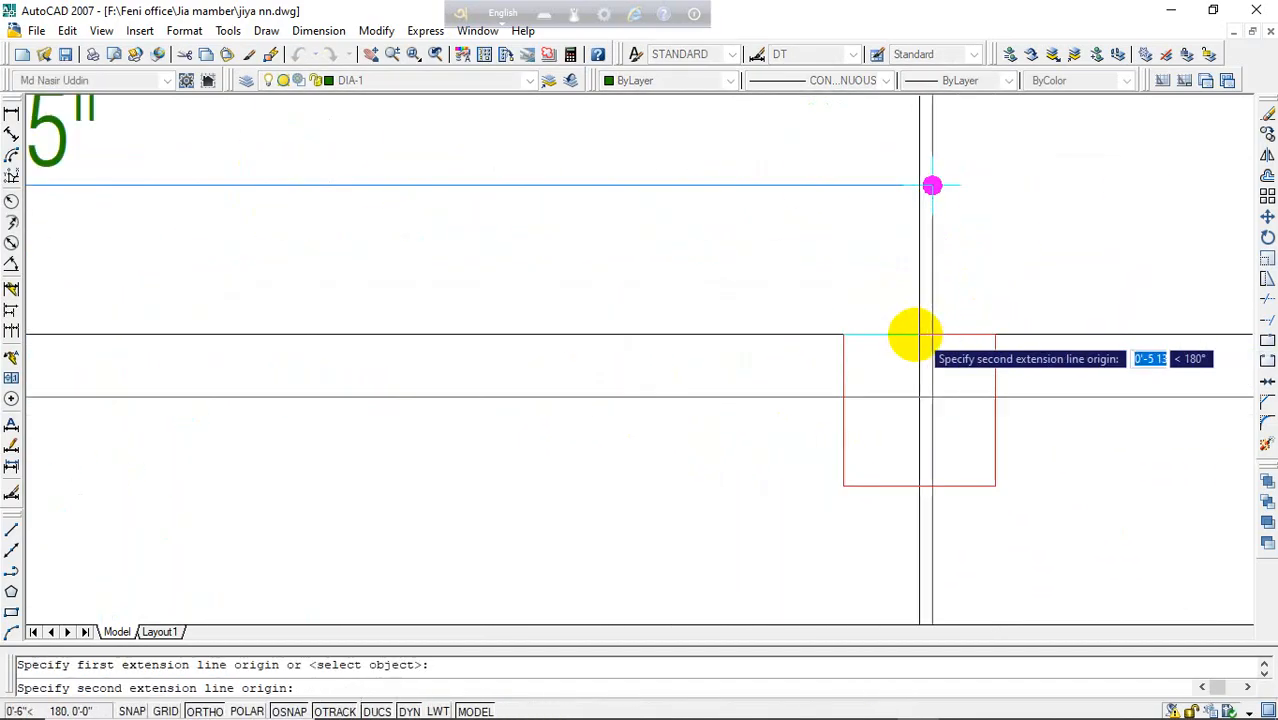
click(932, 335)
click(993, 288)
key(Return)
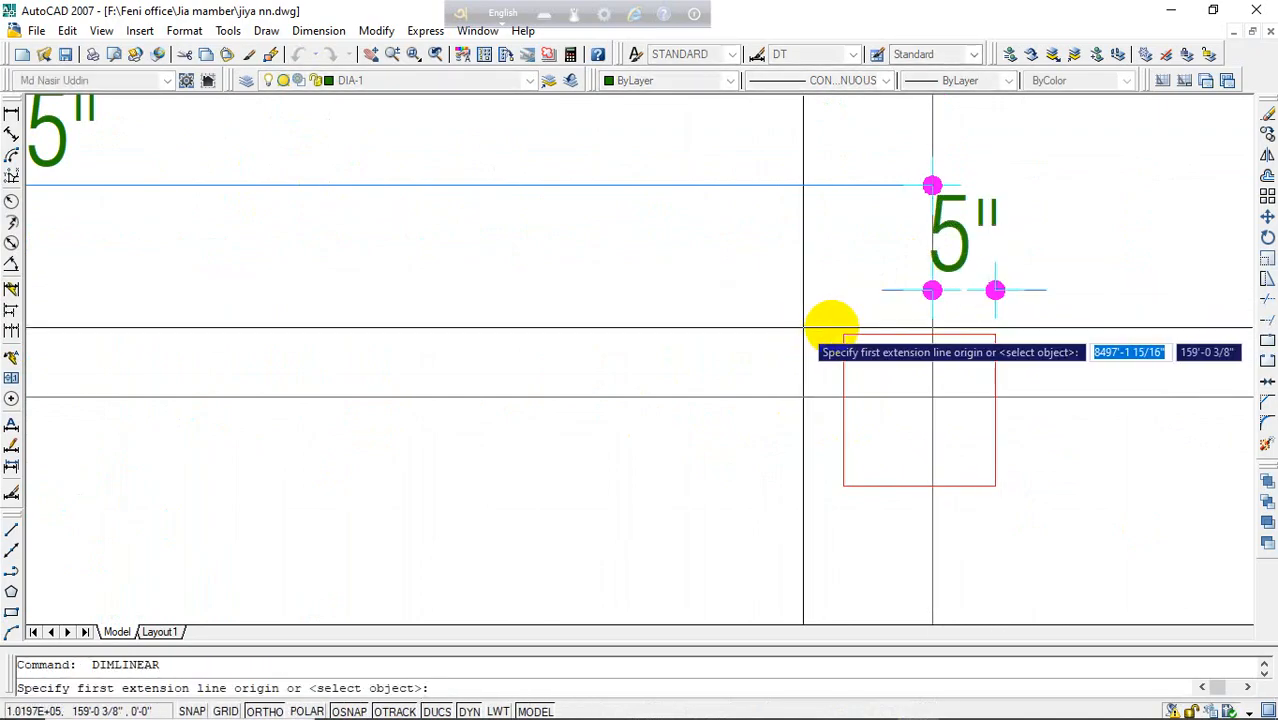
- Dimension the E-5 column's top edge to grid line 5 on the left and its left edge to grid line E below the column
click(843, 334)
click(843, 397)
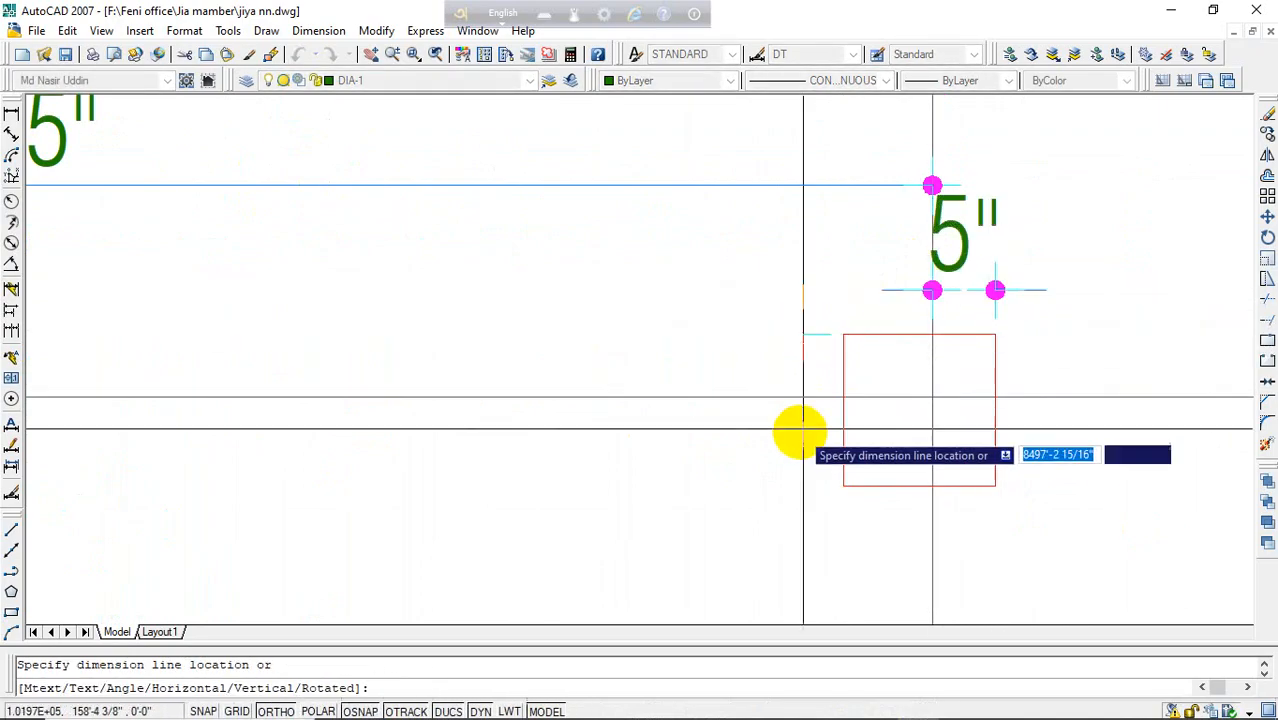
click(787, 434)
middle_drag(816, 456, 725, 449)
key(Return)
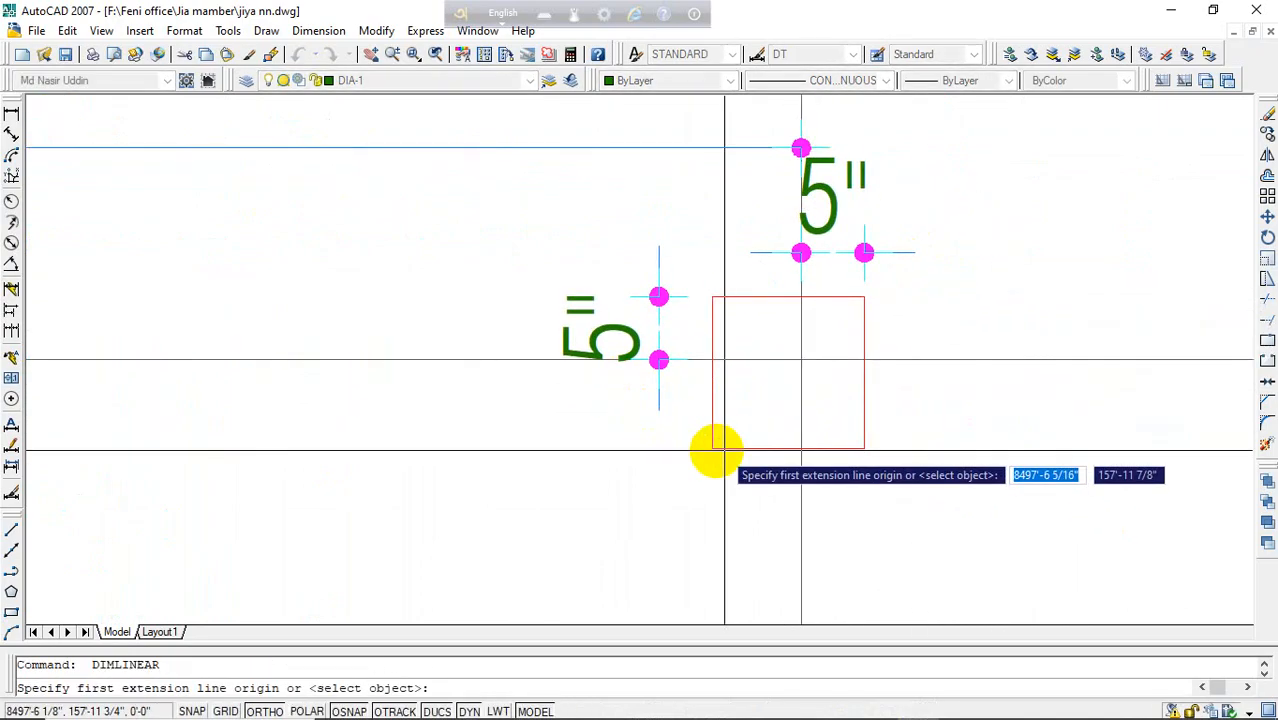
click(712, 448)
click(801, 448)
click(680, 535)
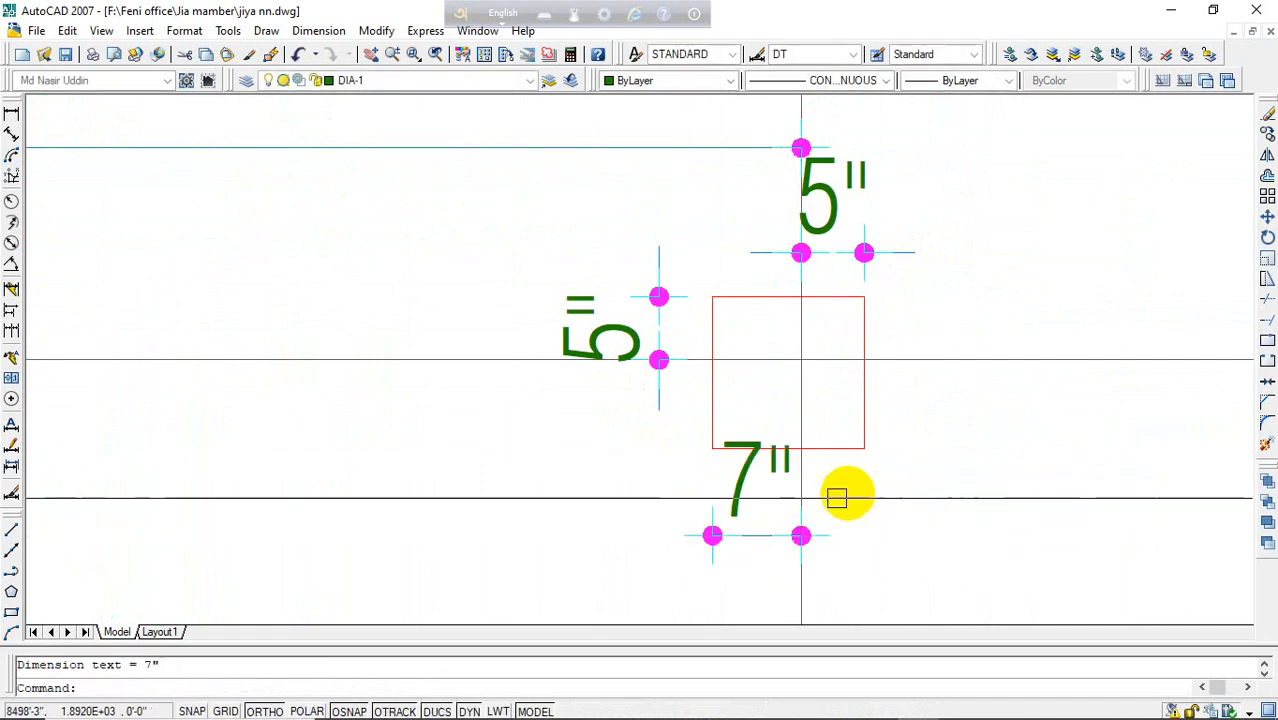
- Dimension the E-5 column's bottom edge to grid line 5, placed on the column's right side
key(Return)
click(863, 447)
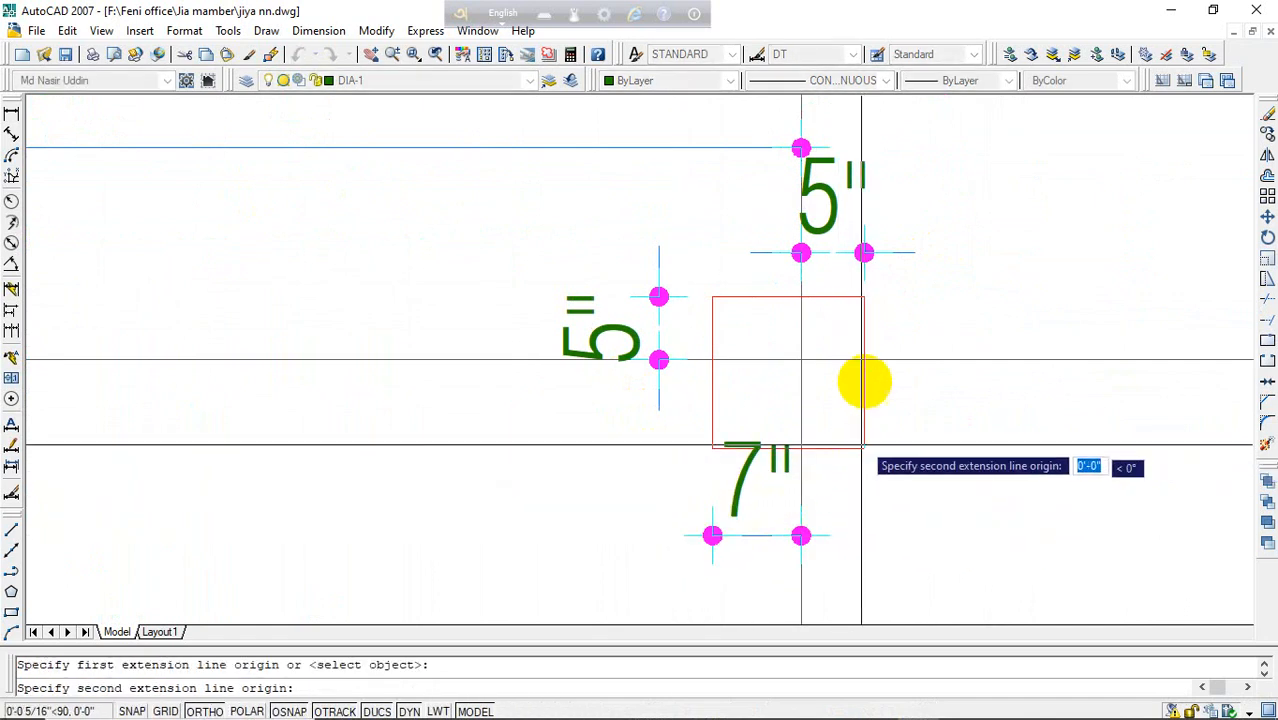
click(862, 360)
scroll(890, 371, down, 2)
click(962, 400)
key(Escape)
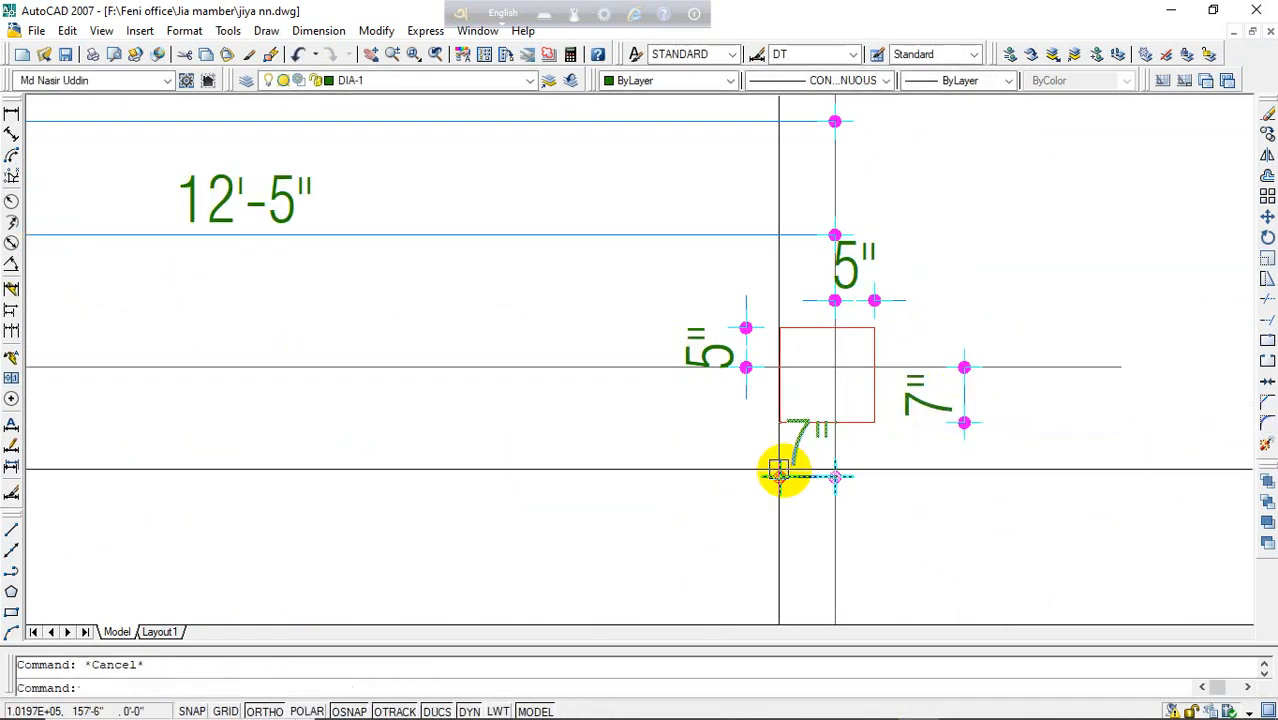
- Move the horizontal offset dimension below the E-5 column further down, so its text clears the column outline
click(779, 477)
click(779, 508)
key(Escape)
scroll(853, 368, down, 5)
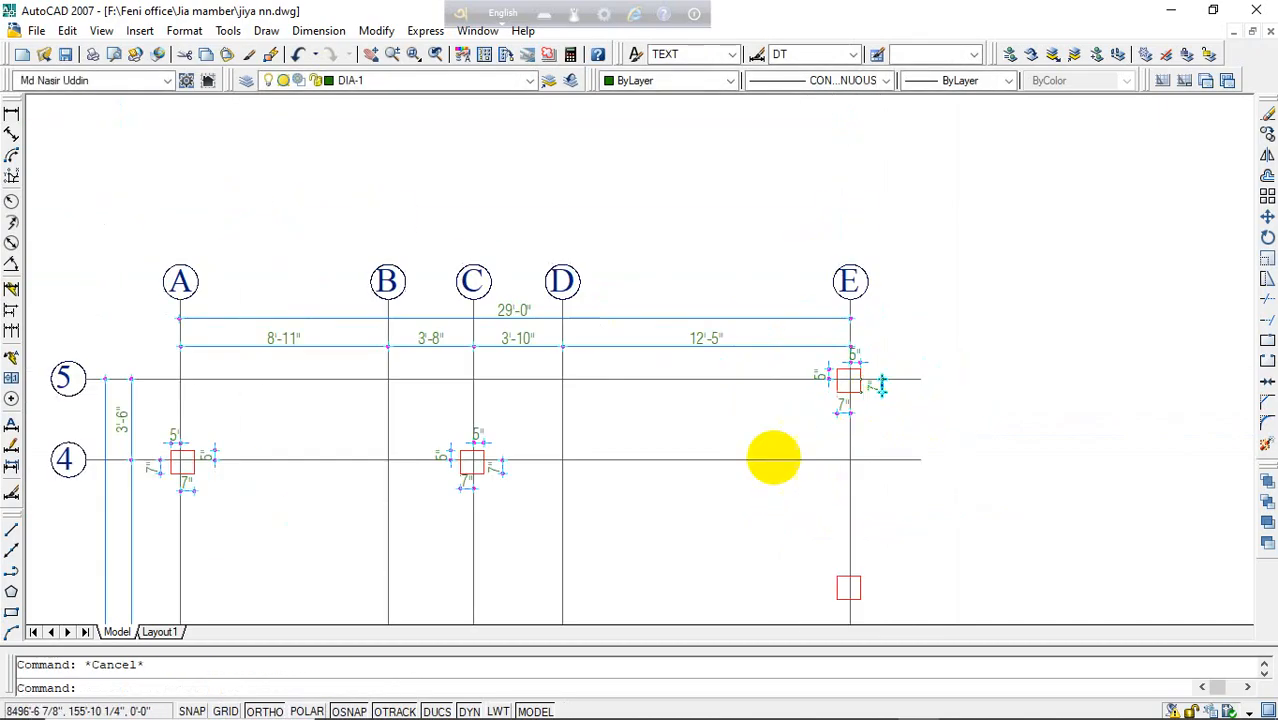
middle_drag(699, 442, 656, 240)
scroll(812, 322, up, 1)
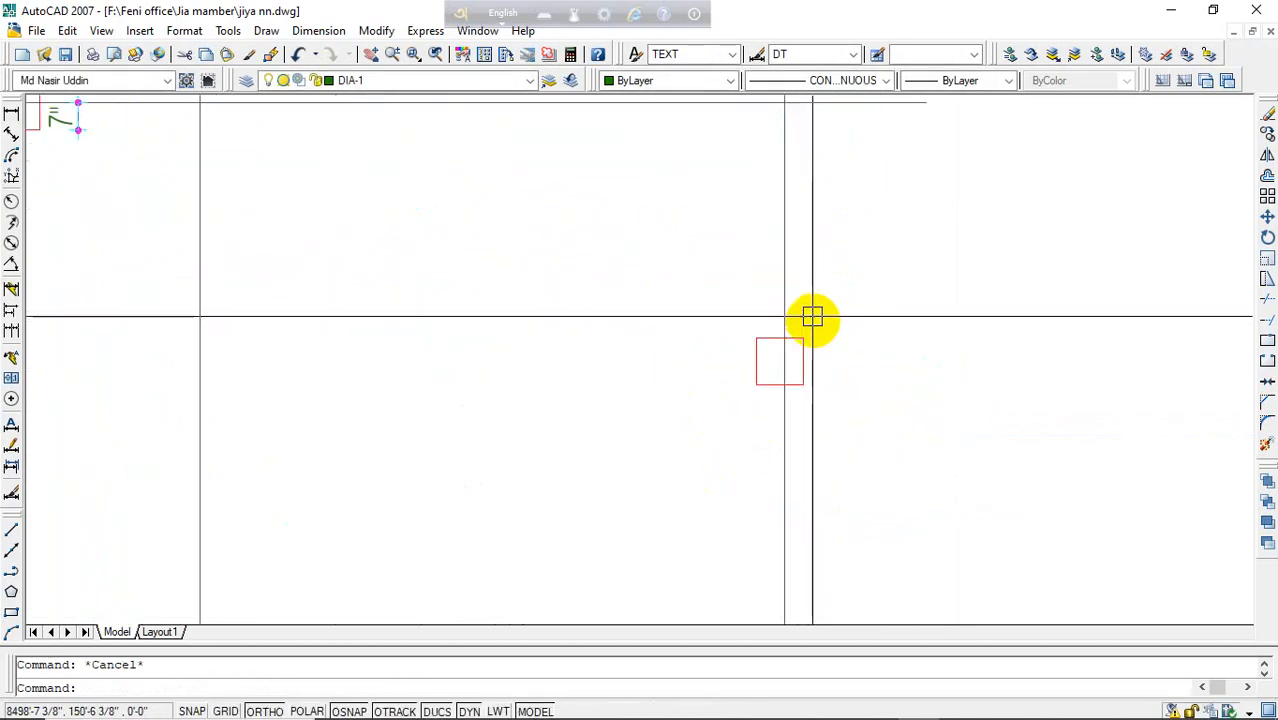
scroll(787, 334, down, 4)
scroll(785, 338, up, 3)
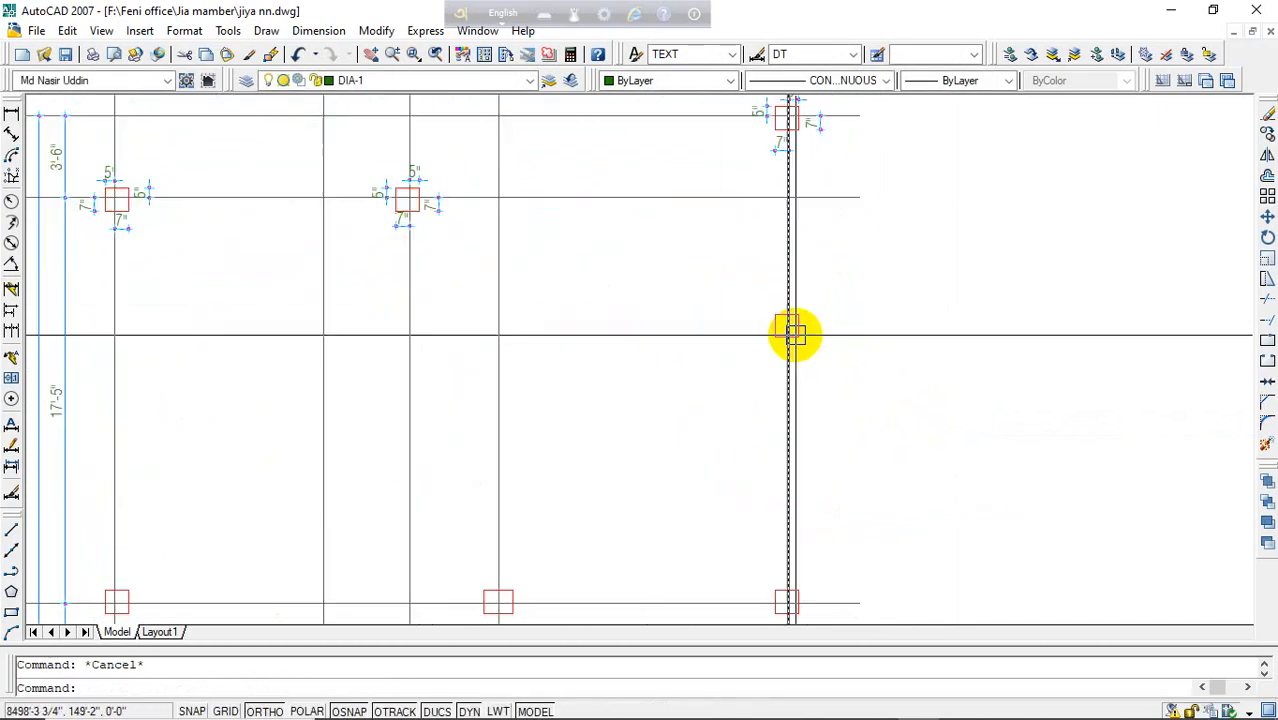
scroll(793, 331, down, 6)
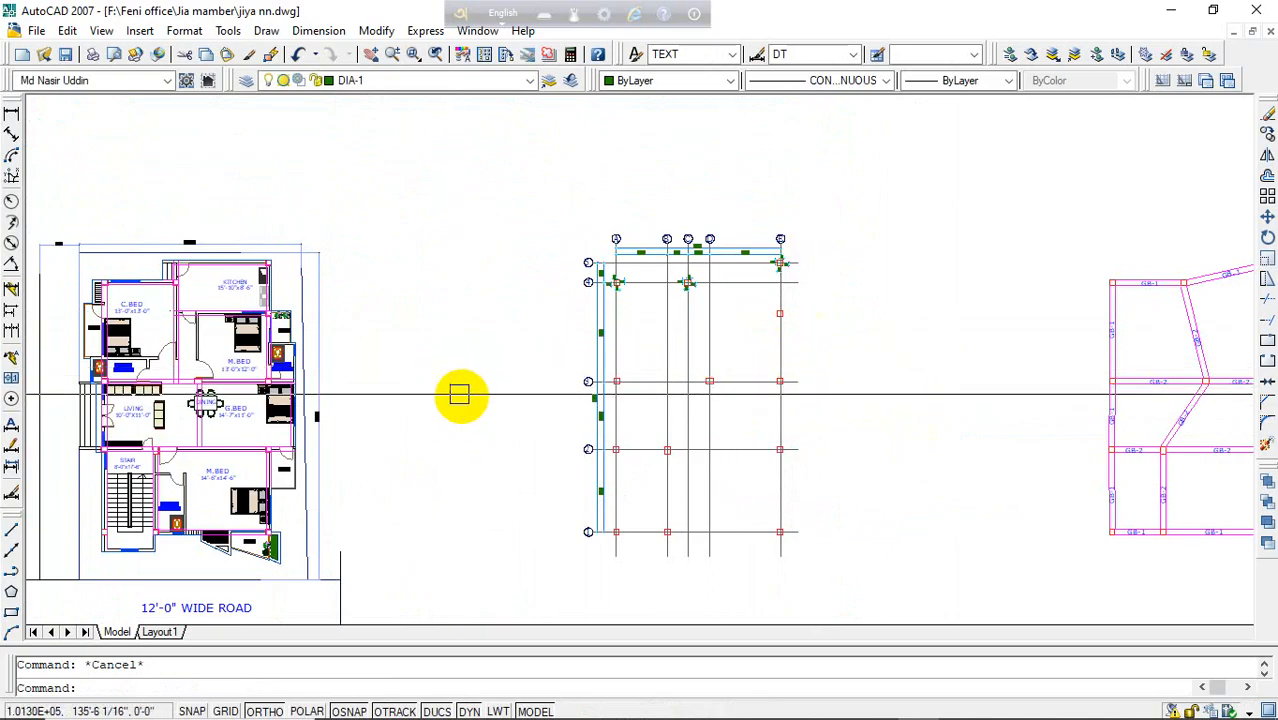
middle_drag(431, 391, 556, 348)
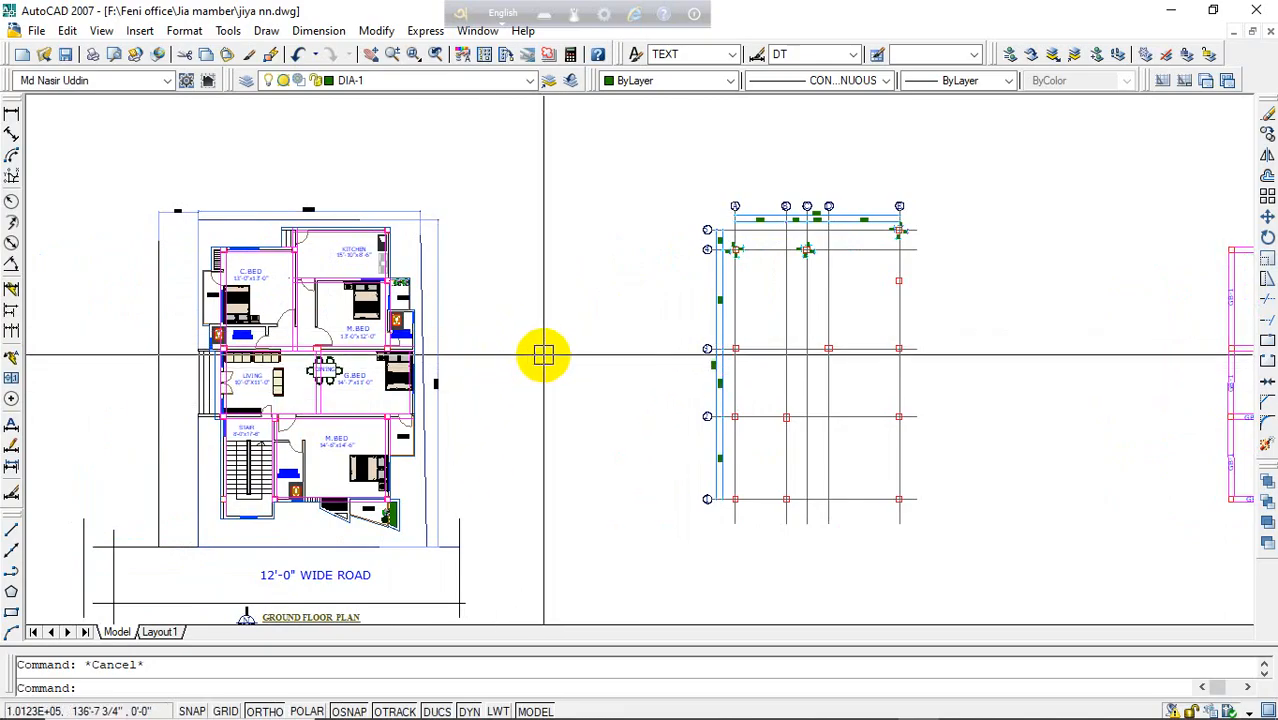
- Open another client's drawing from the desktop and view its ground floor plan
click(1166, 11)
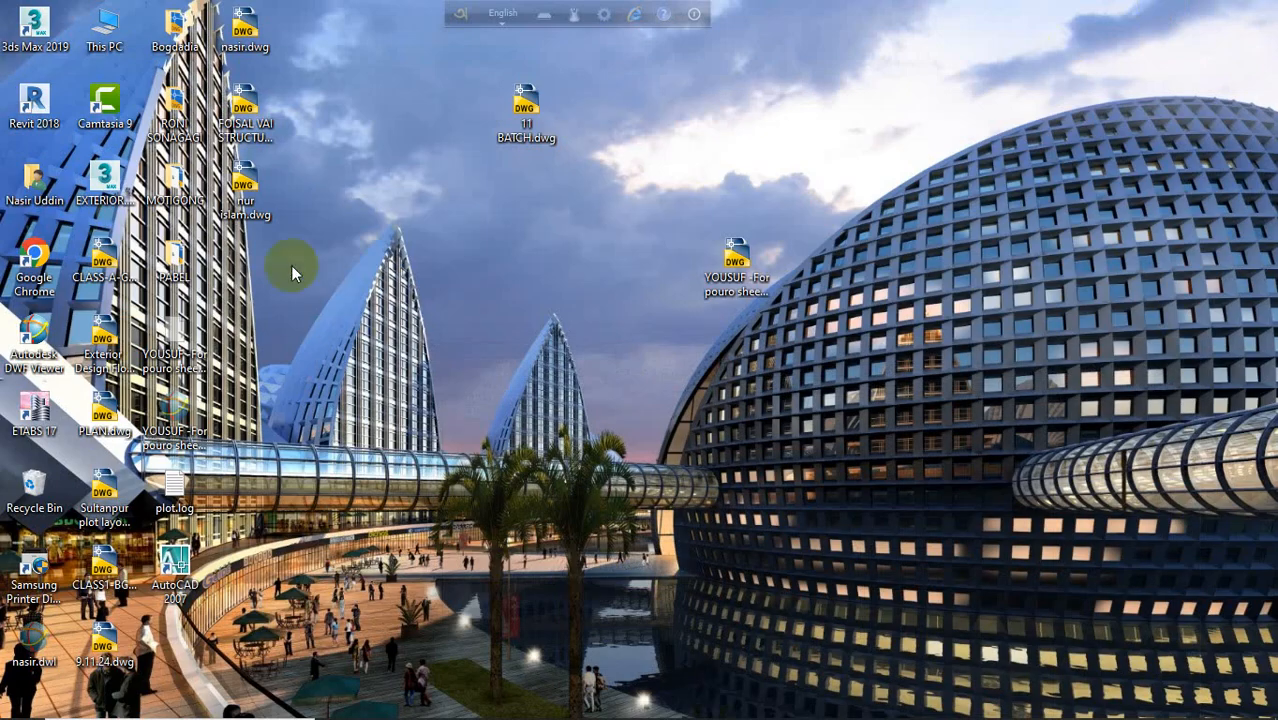
double_click(245, 192)
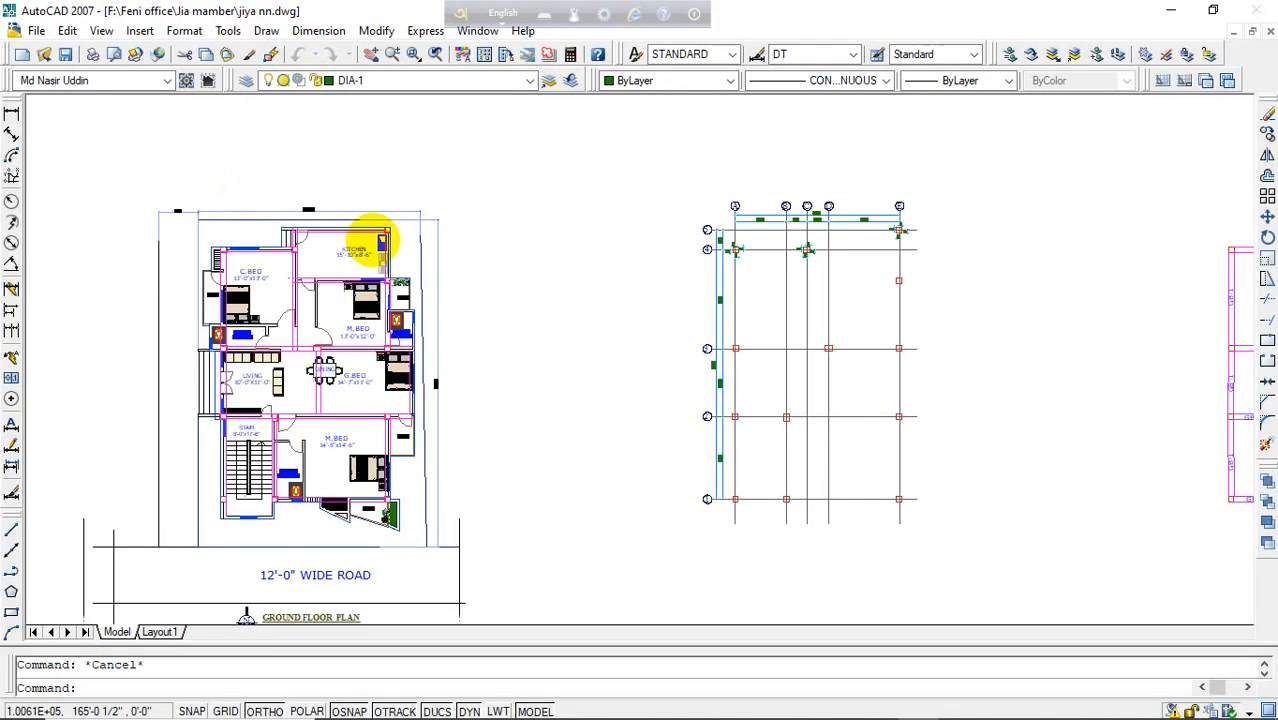
scroll(690, 320, up, 3)
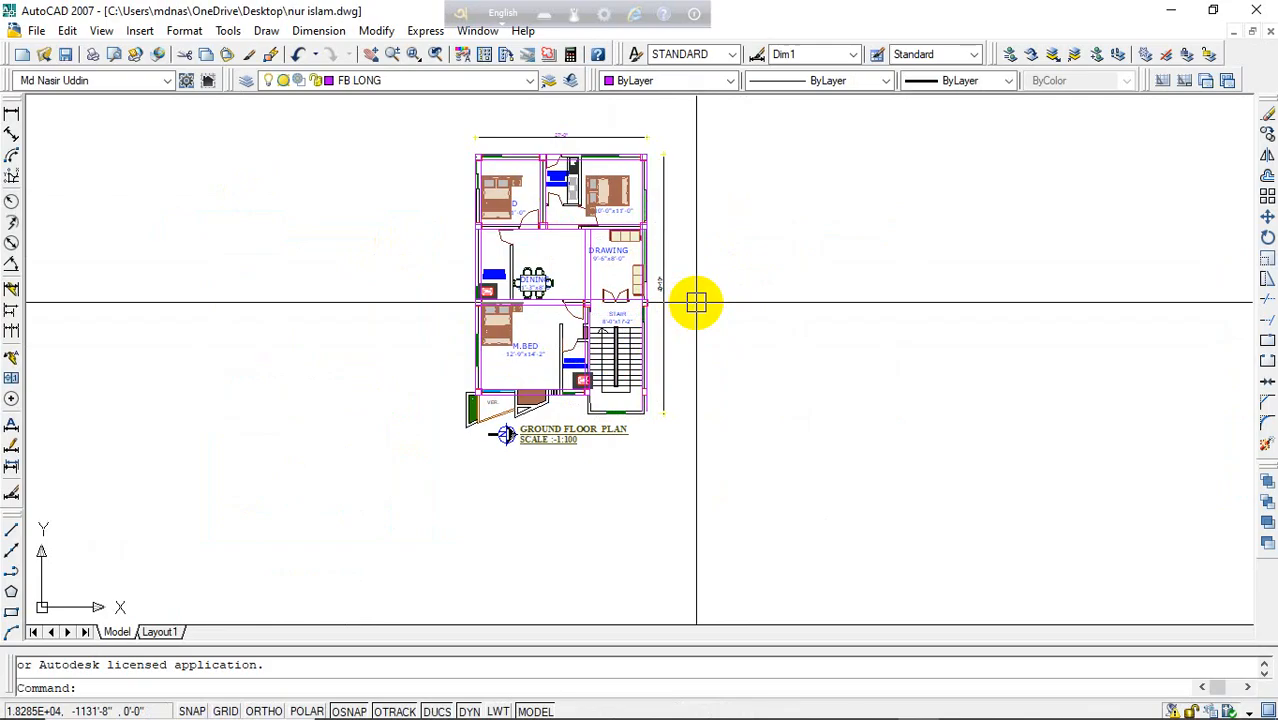
middle_drag(688, 337, 662, 397)
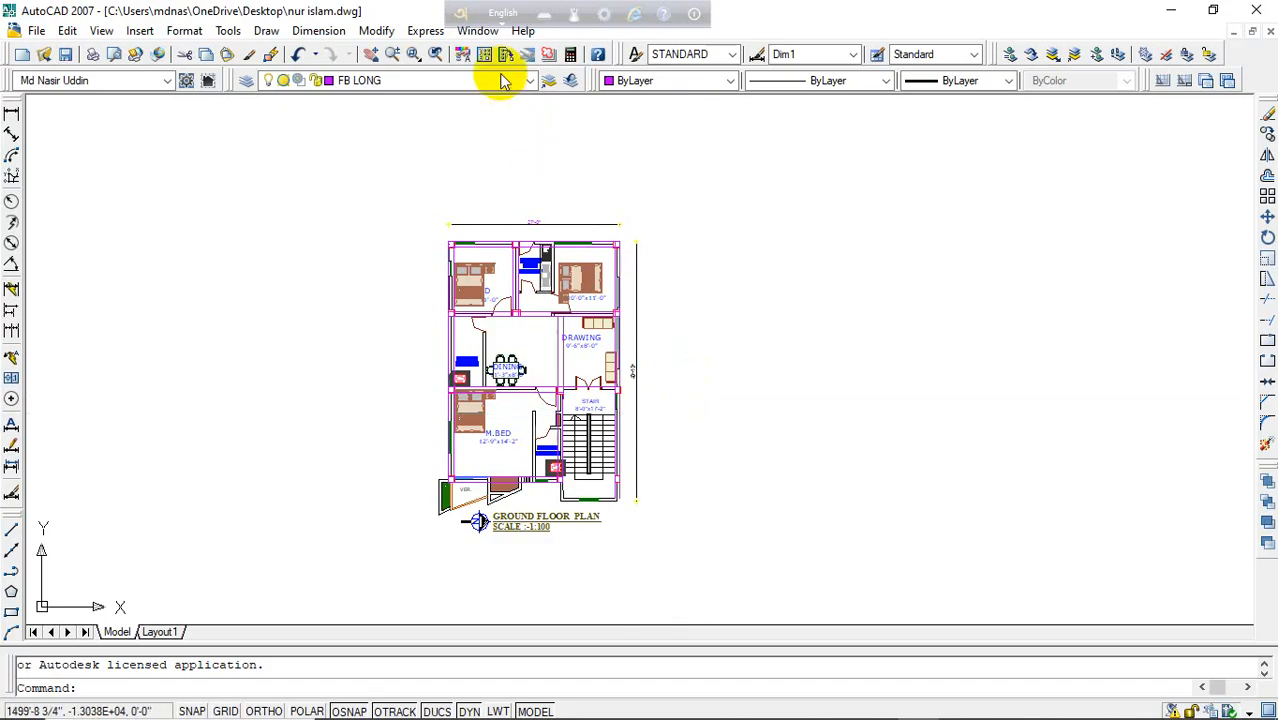
- Switch to the open drawing 13.8.23.dwg and view its ground floor plan
click(478, 30)
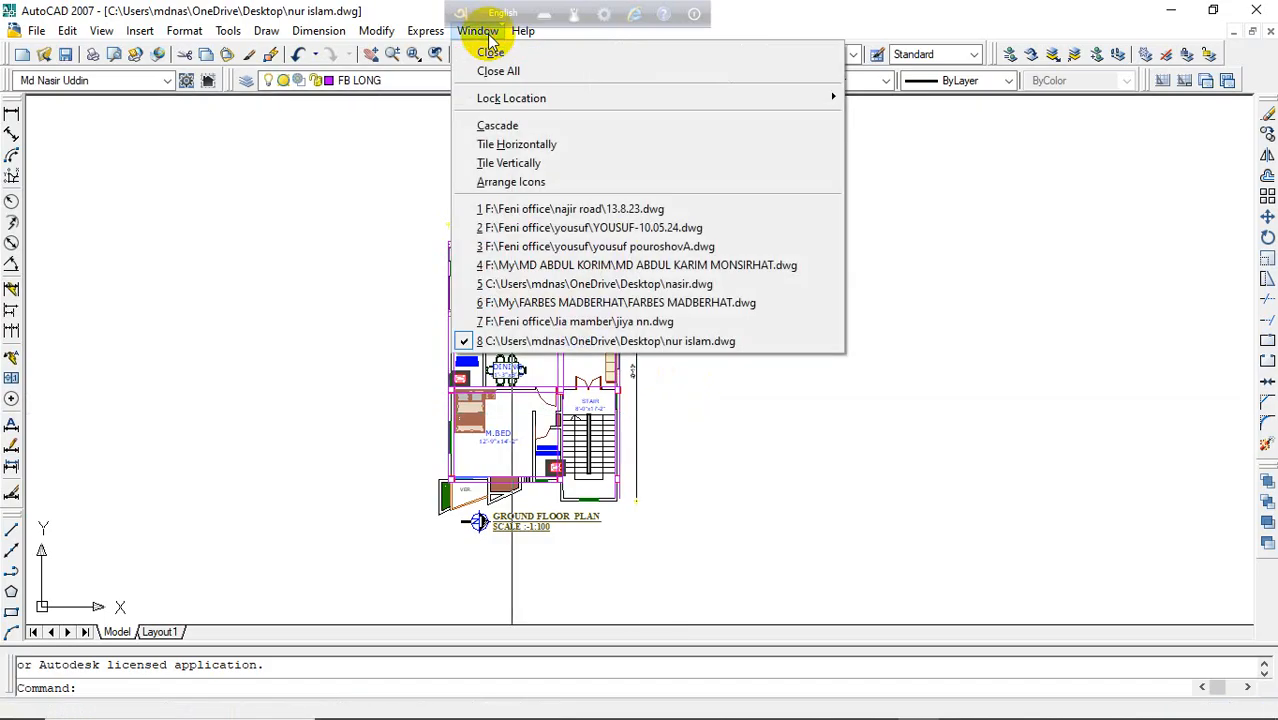
click(791, 210)
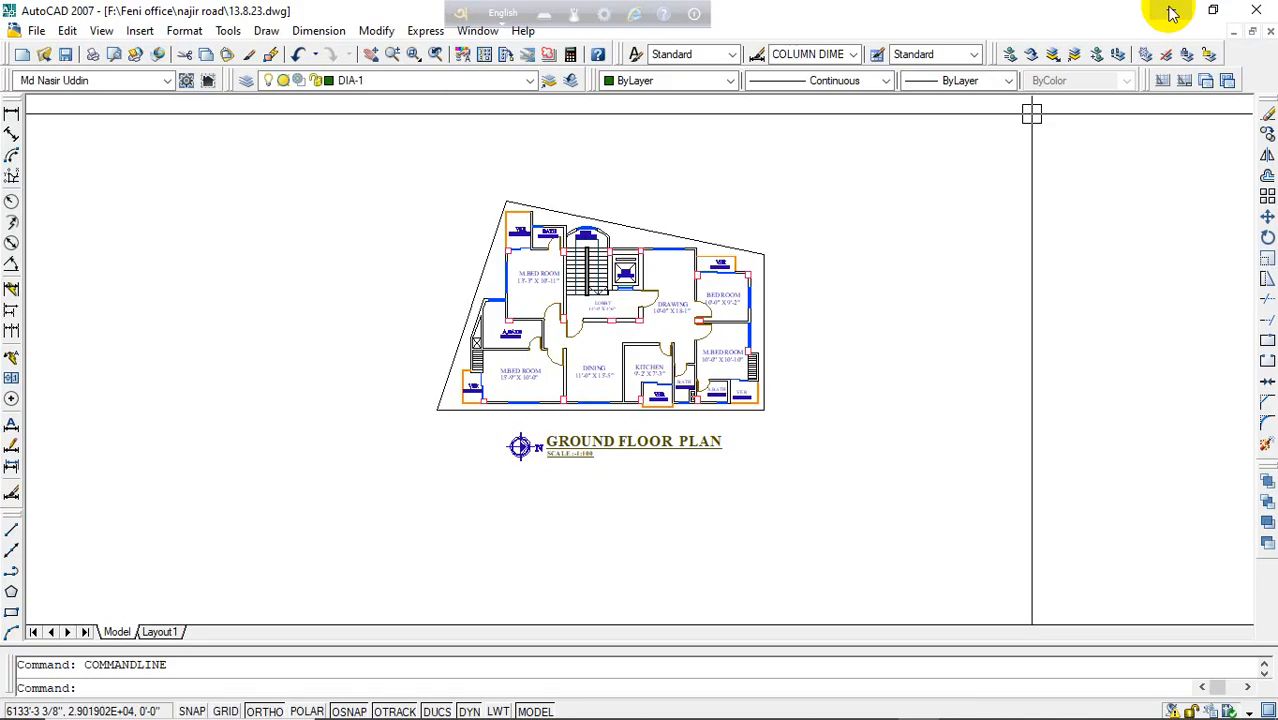
right_click(1172, 13)
click(1098, 11)
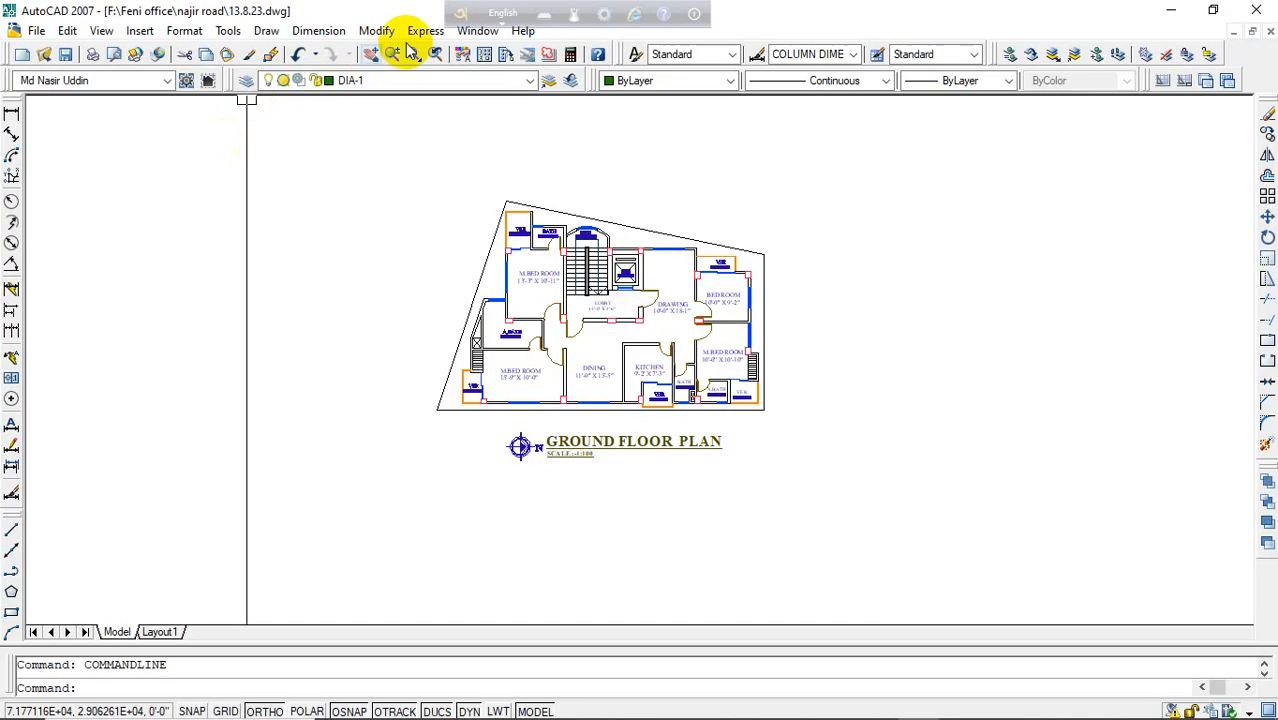
- Return to the column grid layout drawing and examine the column on grid line E between grid lines 3 and 4
click(475, 32)
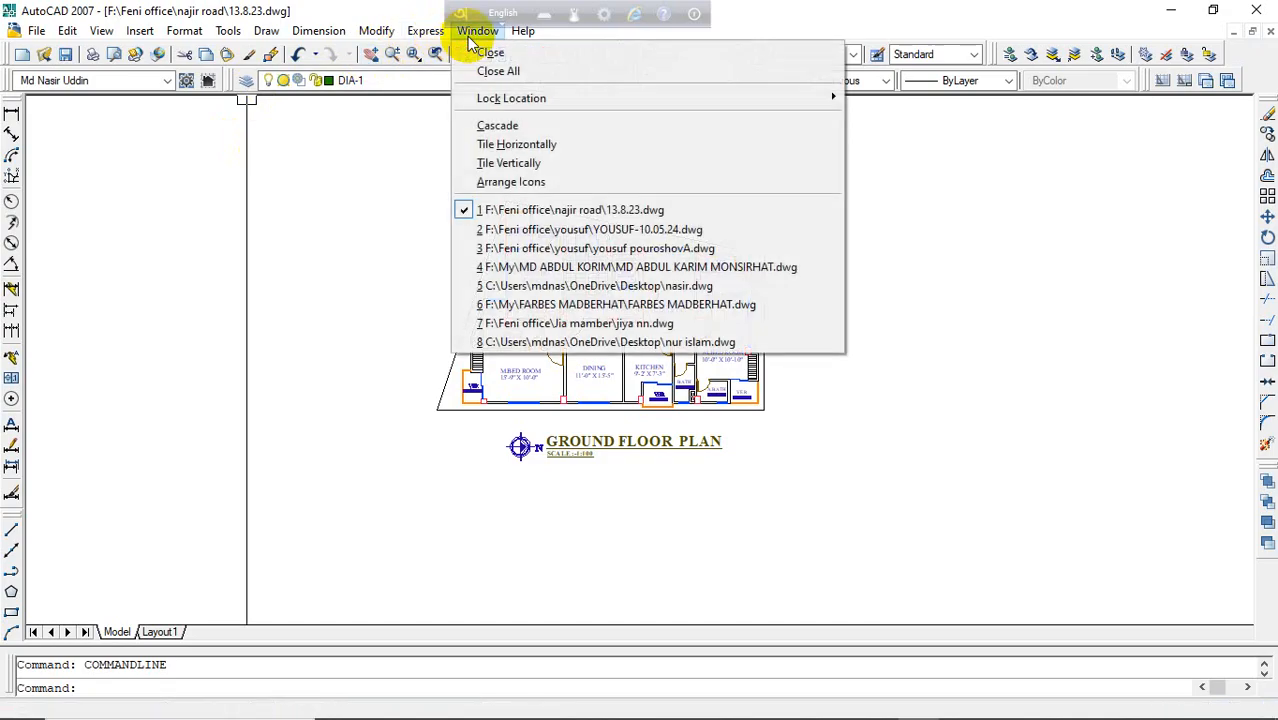
click(580, 323)
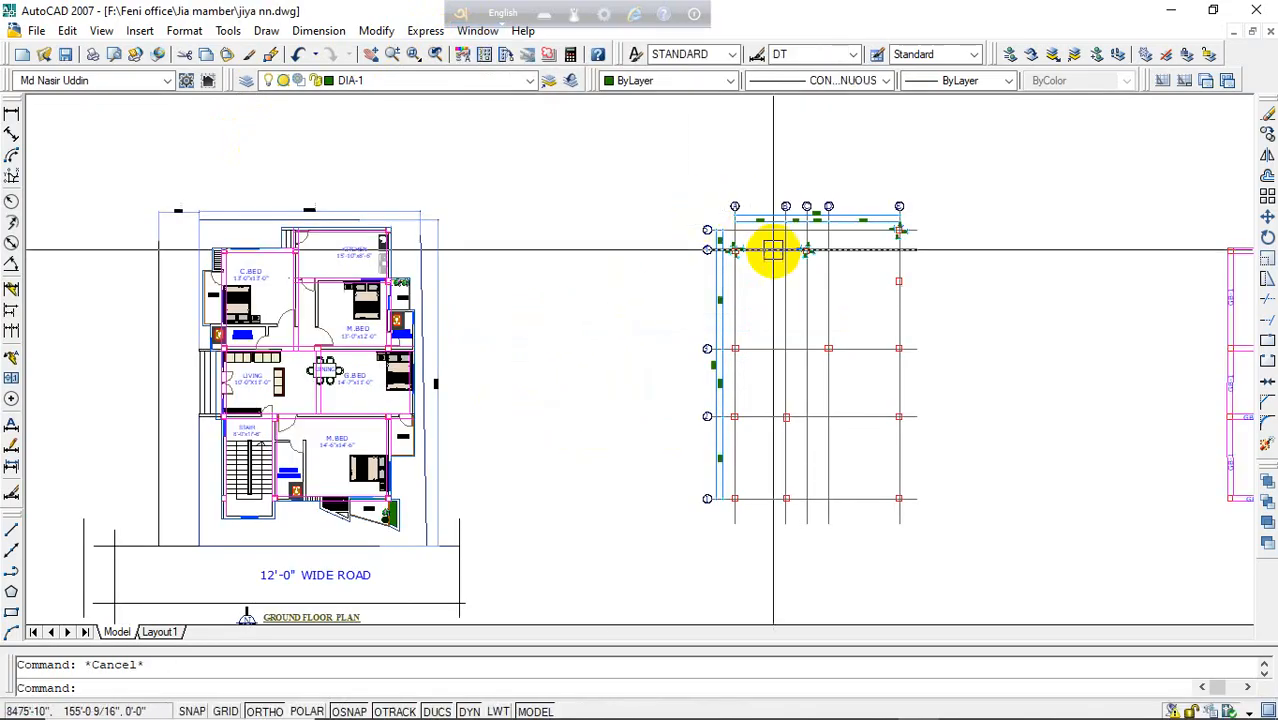
scroll(740, 278, up, 5)
middle_drag(740, 278, 314, 200)
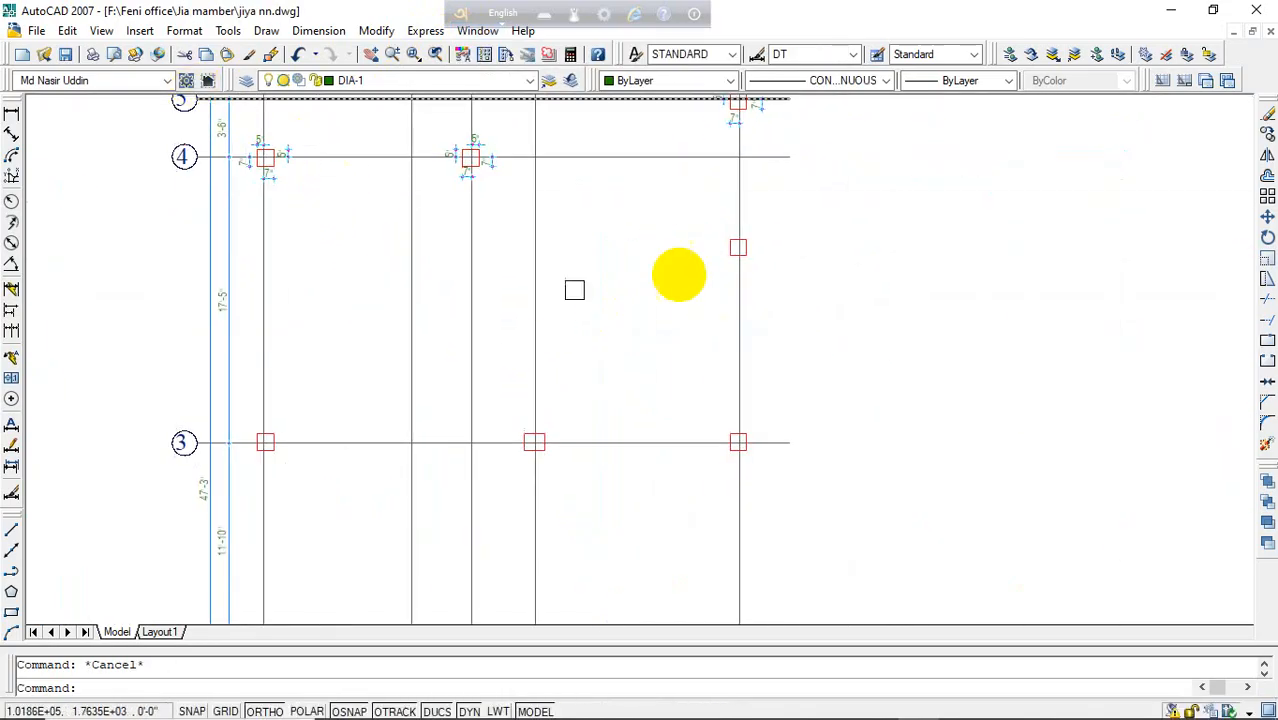
middle_drag(656, 200, 656, 251)
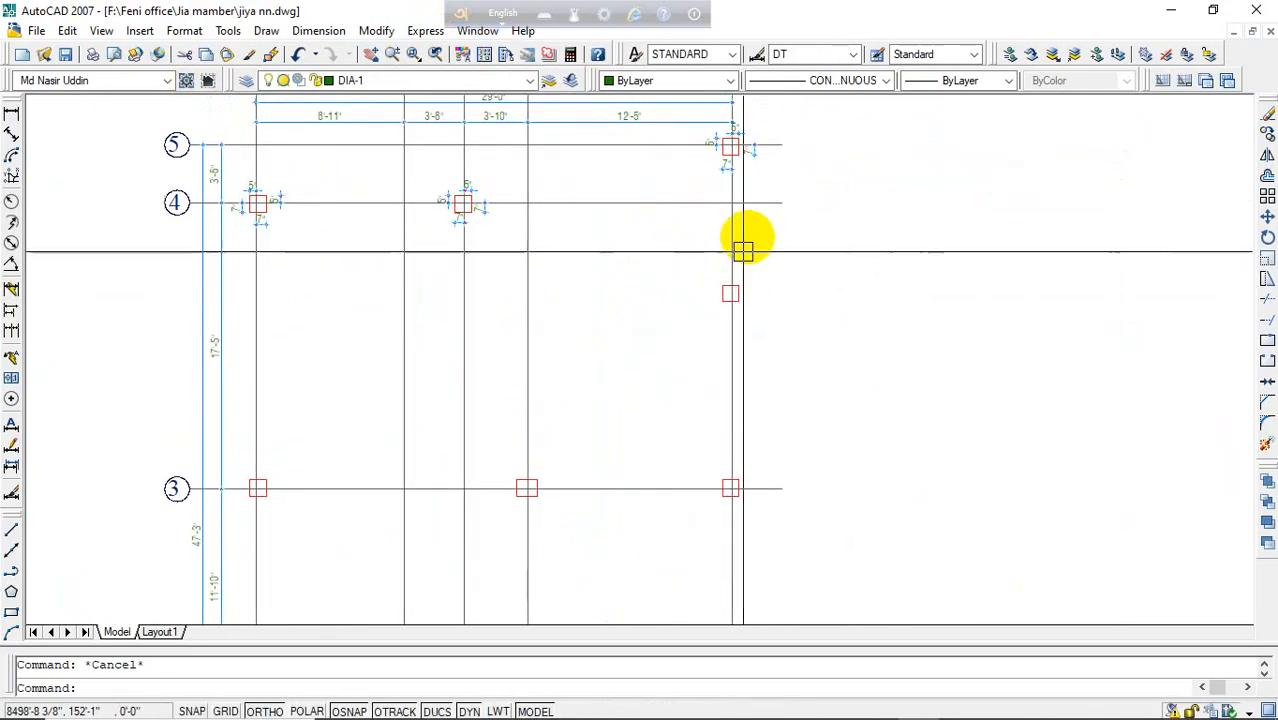
scroll(690, 237, down, 2)
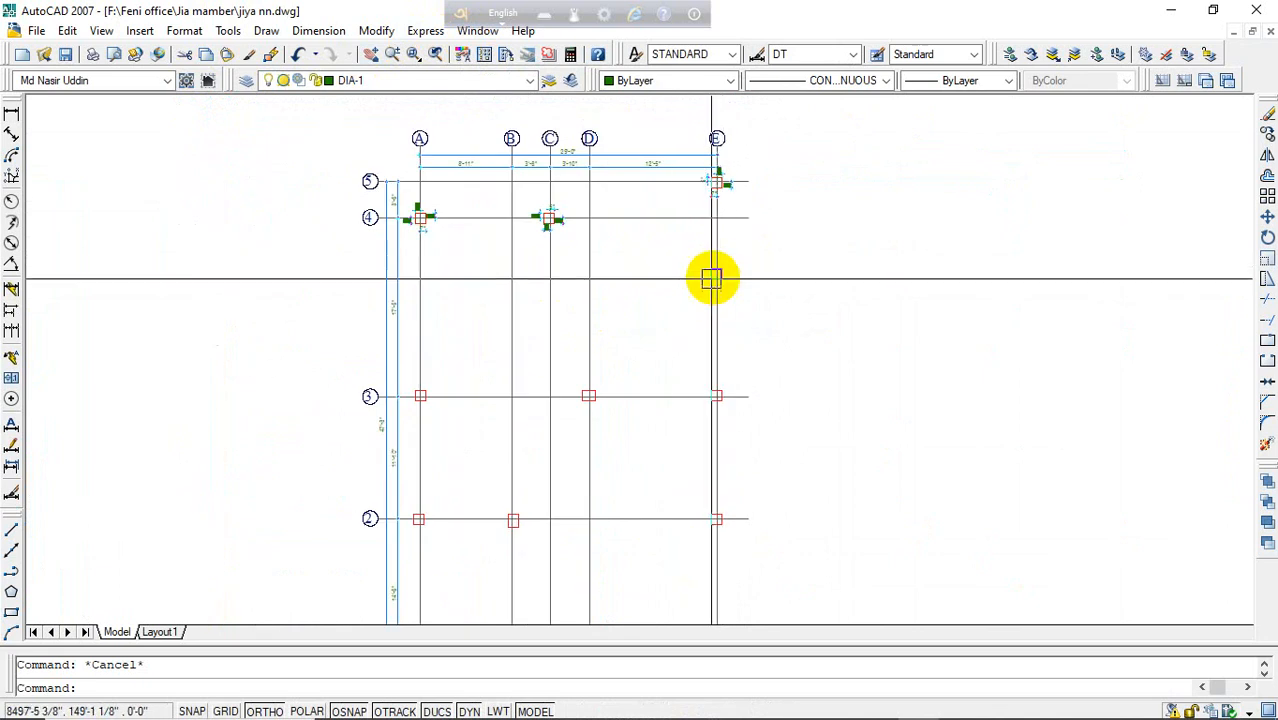
scroll(662, 314, down, 2)
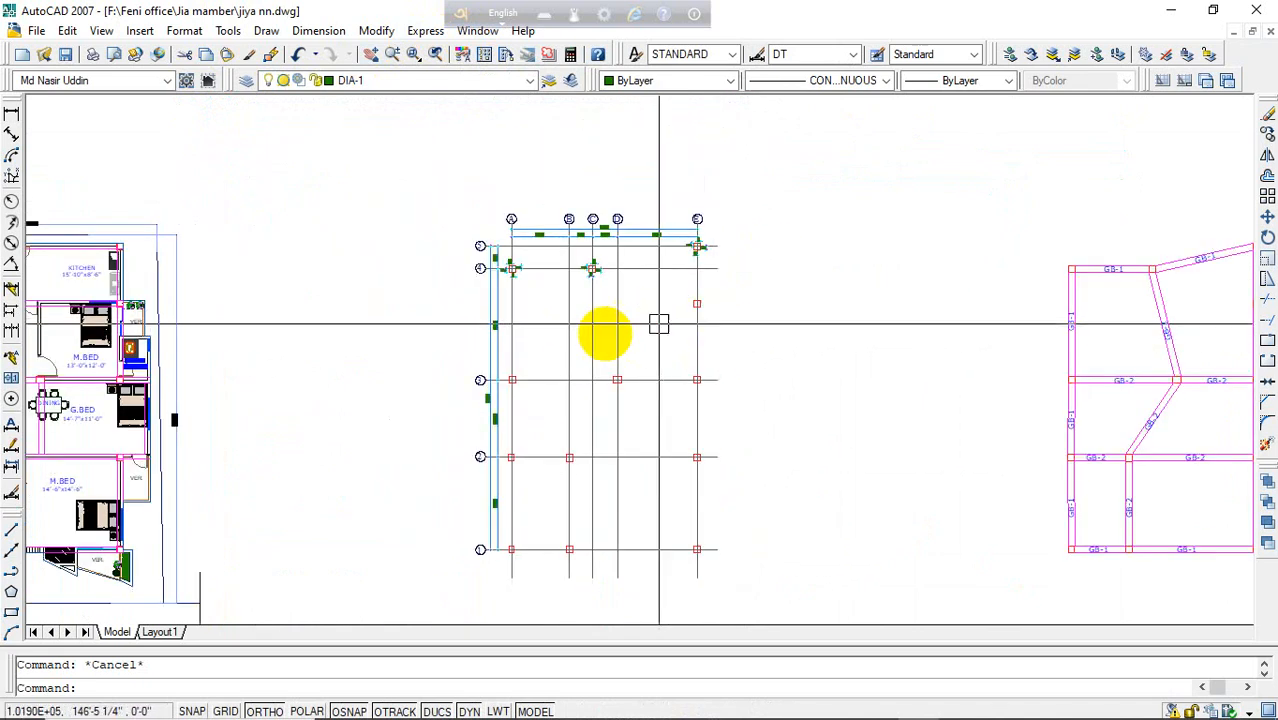
middle_drag(340, 392, 615, 322)
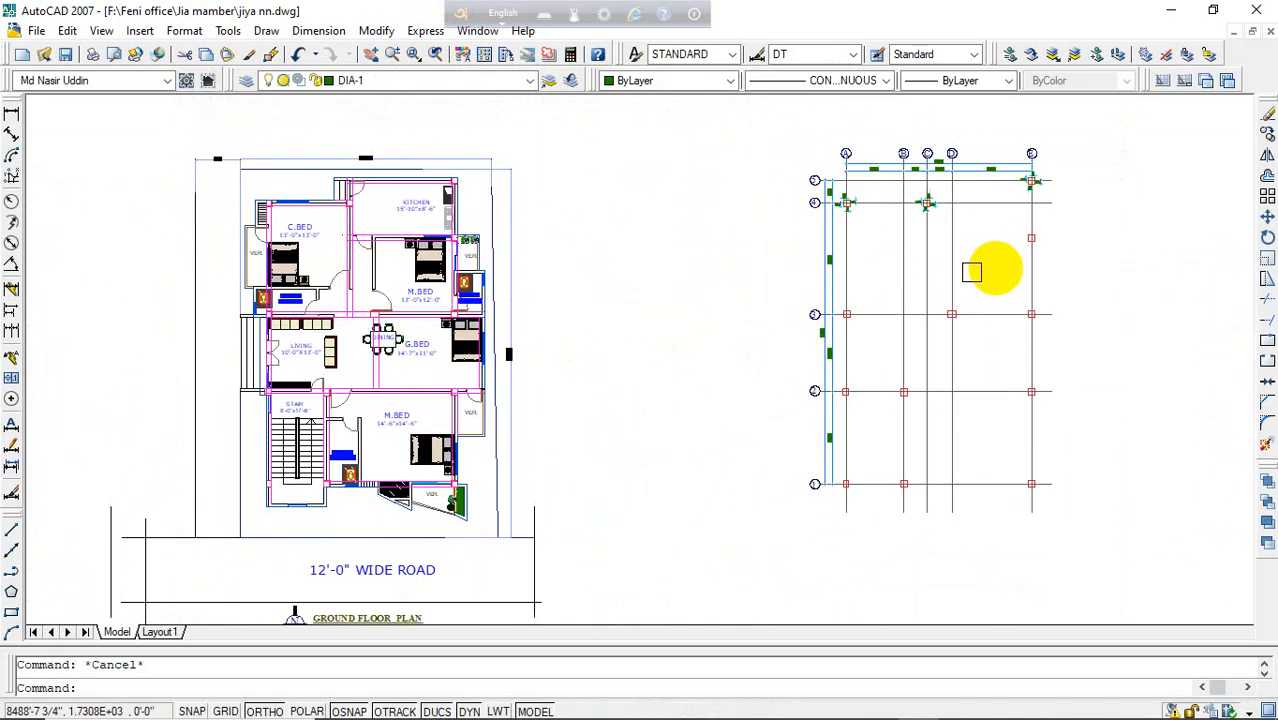
- Examine the column beside the veranda at the master bedroom's upper corner in the ground floor plan, including the lines meeting it
scroll(1033, 229, up, 5)
scroll(1027, 242, down, 5)
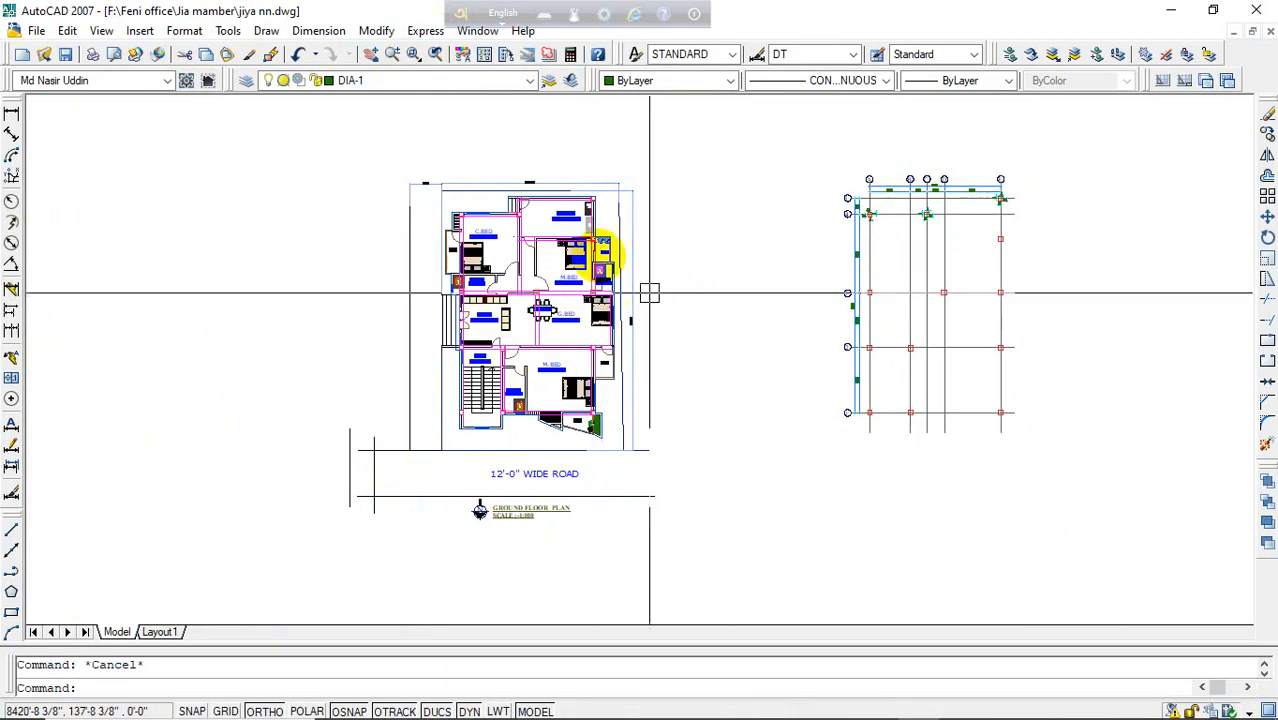
scroll(595, 197, up, 4)
scroll(595, 197, up, 8)
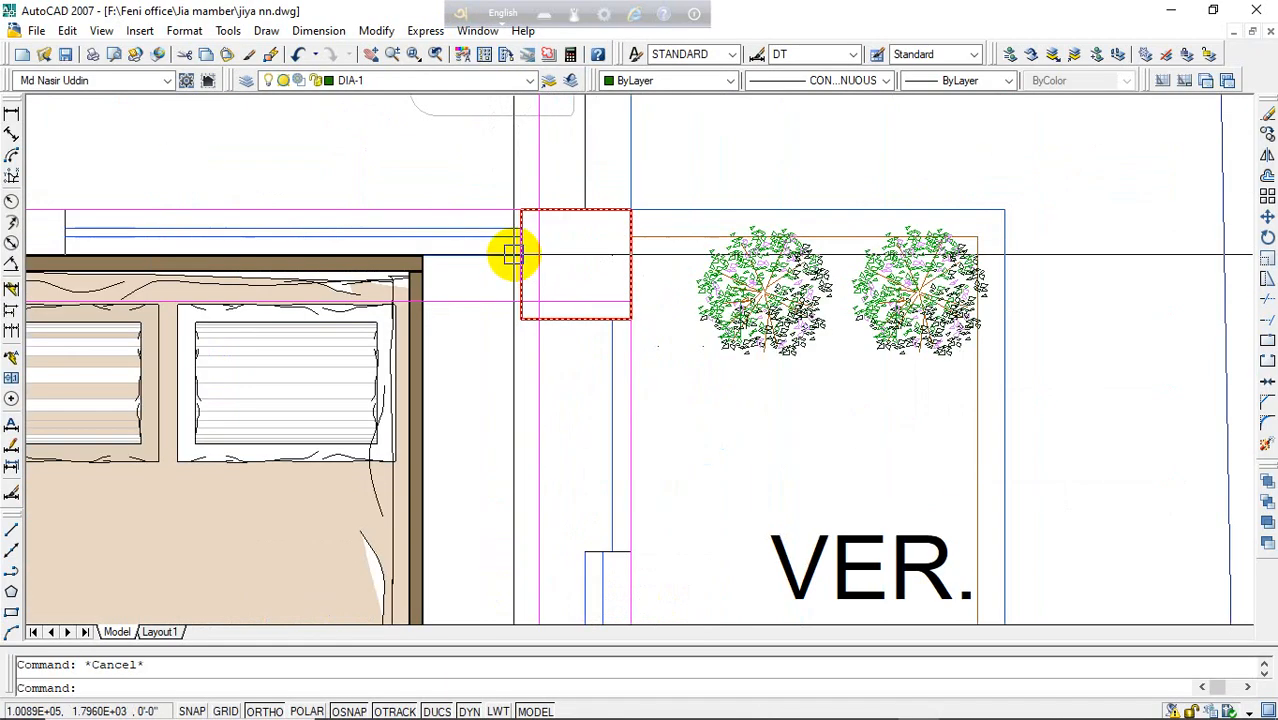
scroll(572, 255, down, 2)
scroll(572, 255, down, 2)
middle_drag(168, 266, 462, 262)
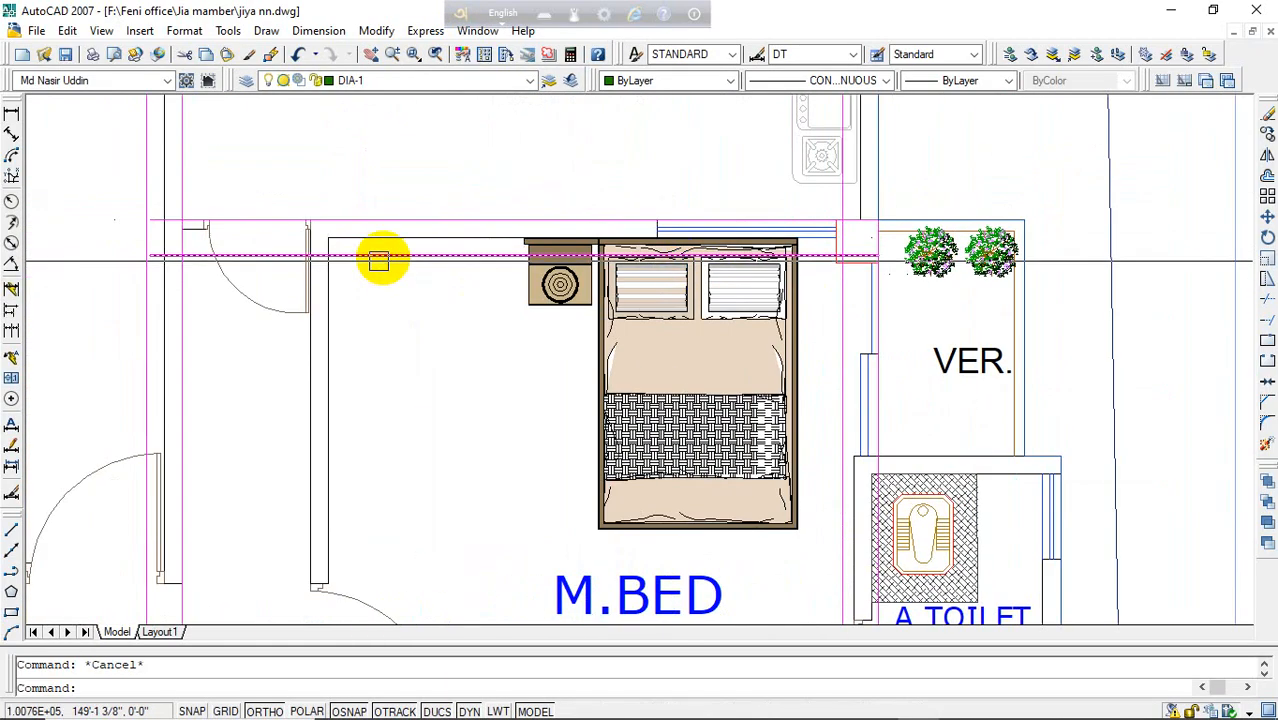
scroll(499, 251, down, 4)
scroll(485, 243, up, 6)
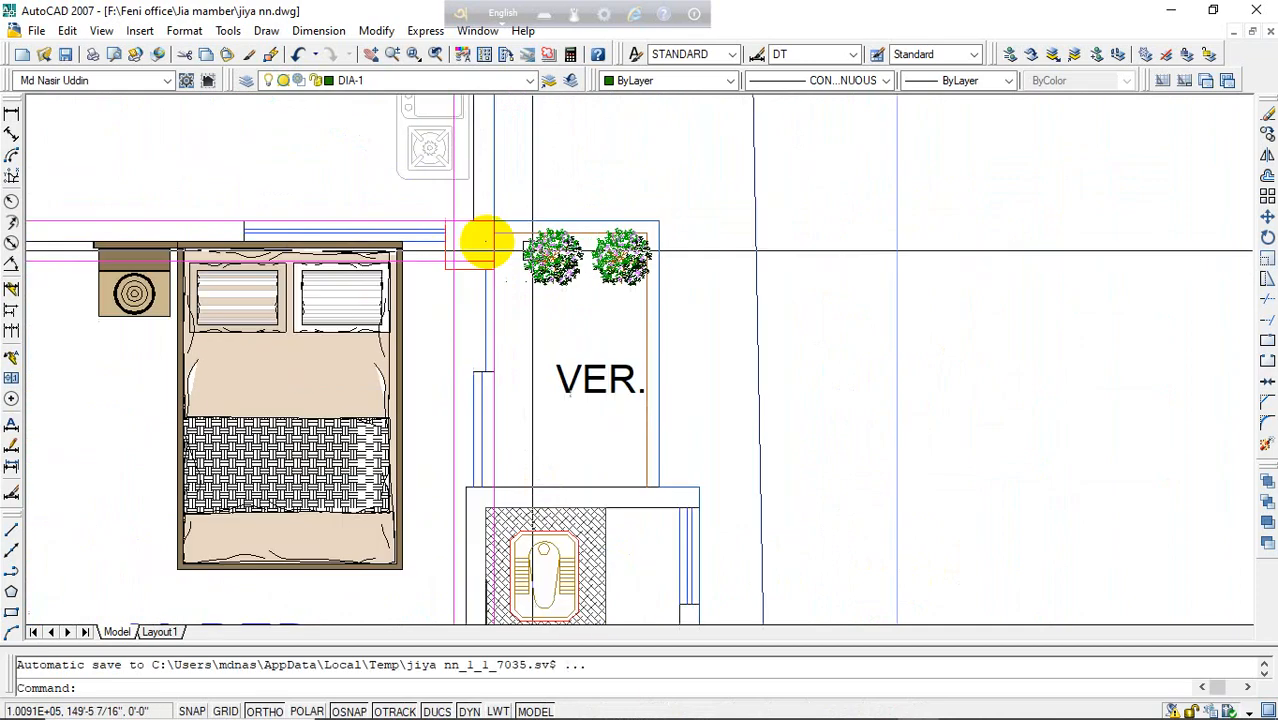
scroll(420, 245, up, 1)
scroll(357, 265, down, 8)
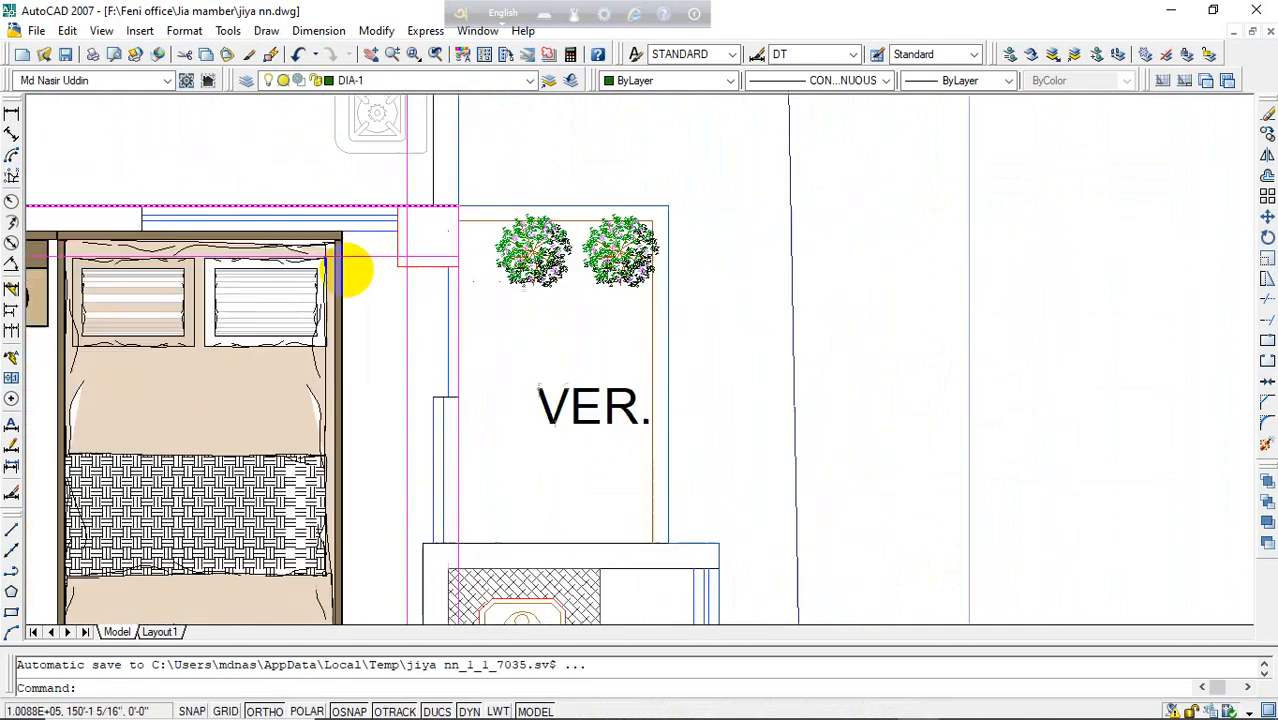
scroll(330, 225, up, 3)
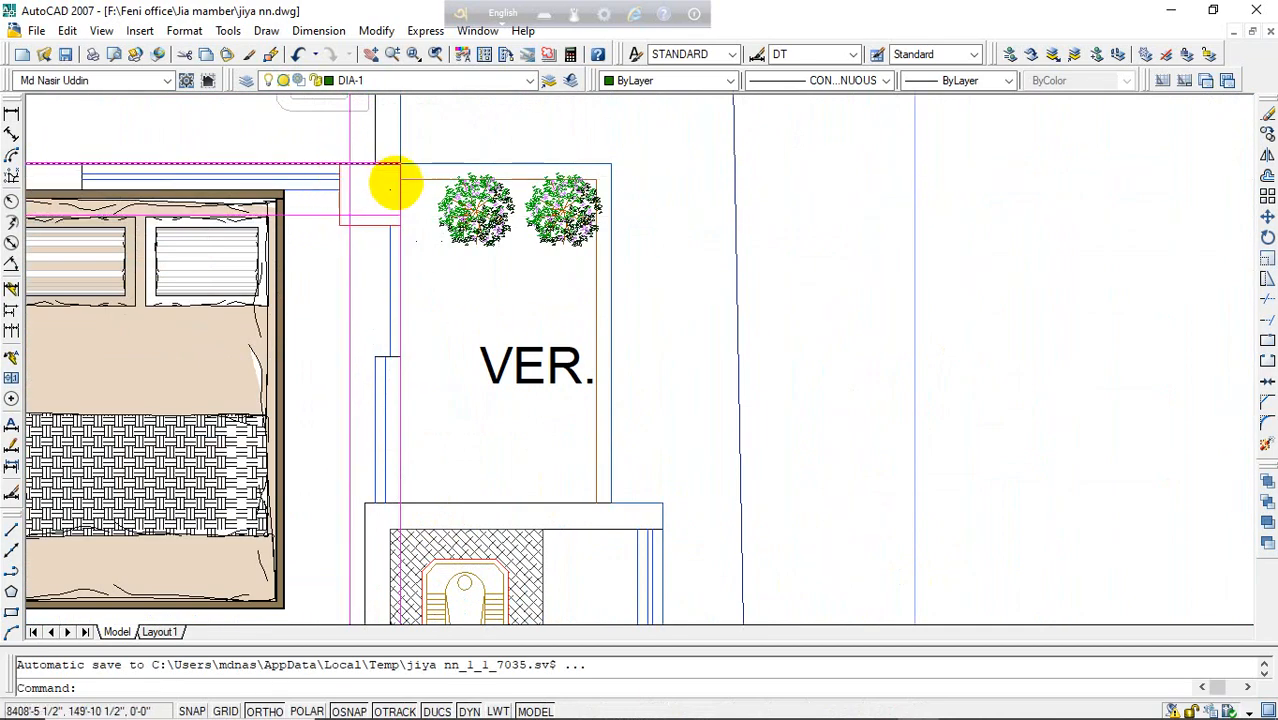
scroll(143, 165, down, 2)
scroll(150, 170, down, 8)
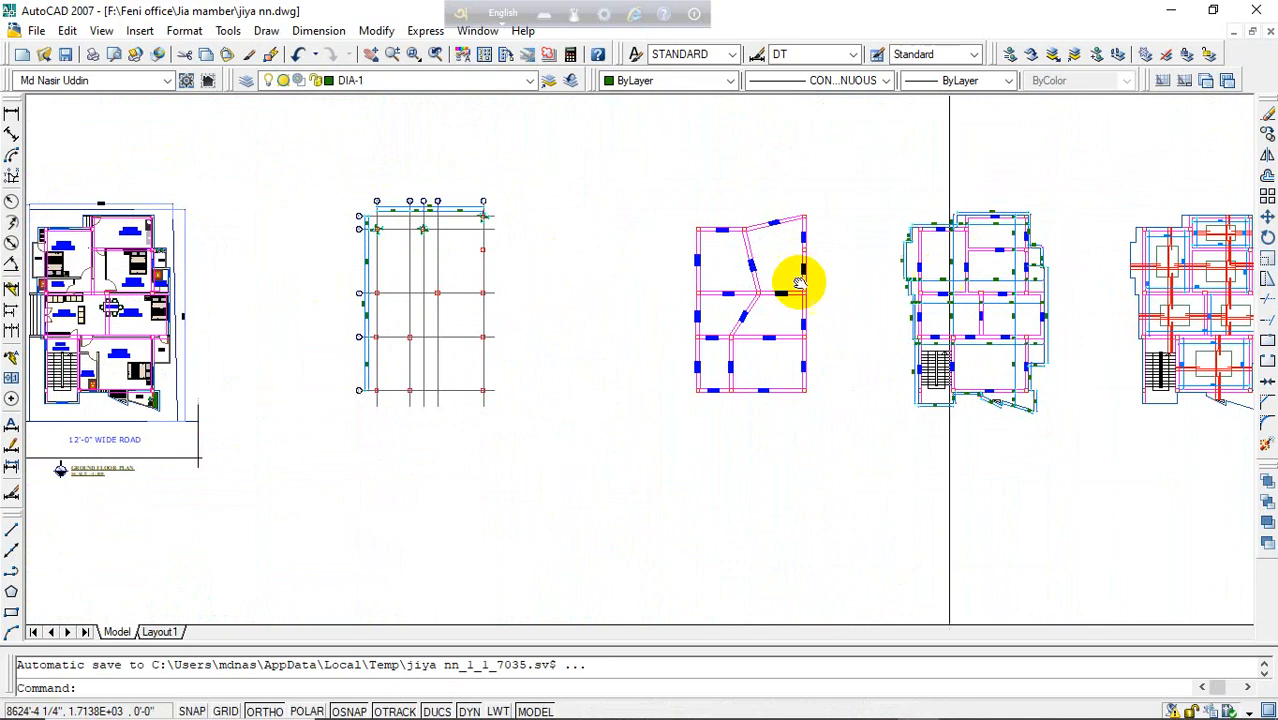
- Copy grid line 4 from its intersection with grid line E down to the top edge of the column between grid lines 3 and 4
mouse_move(1083, 280)
middle_down()
mouse_move(798, 278)
mouse_move(1034, 278)
middle_up()
scroll(485, 248, up, 6)
click(328, 167)
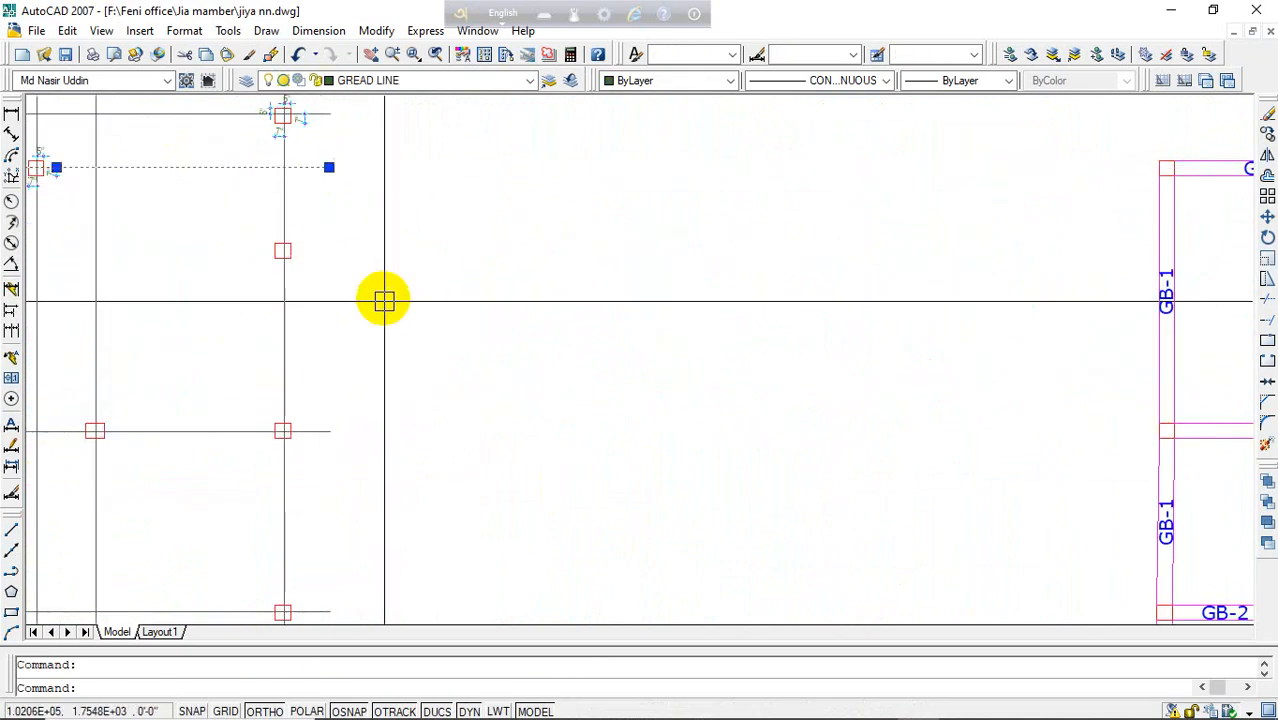
text(co)
key(Return)
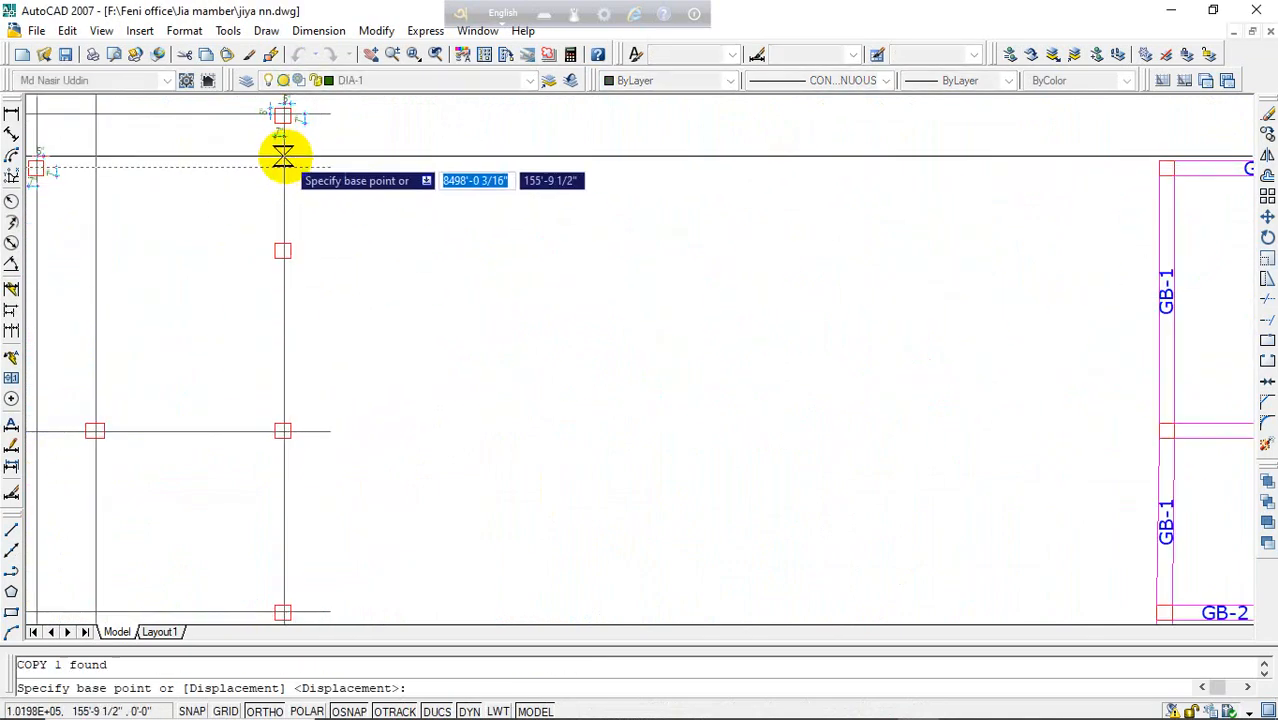
click(283, 167)
scroll(270, 250, up, 3)
click(265, 276)
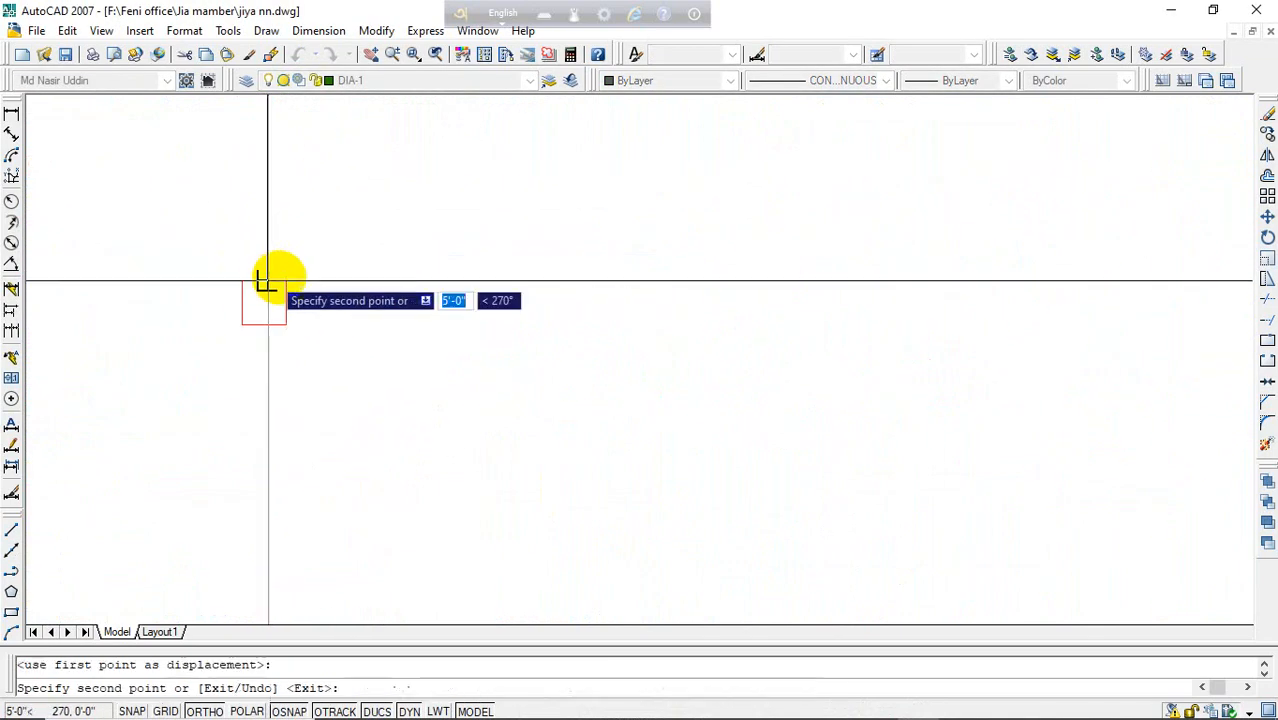
key(Escape)
click(328, 278)
scroll(518, 231, down, 5)
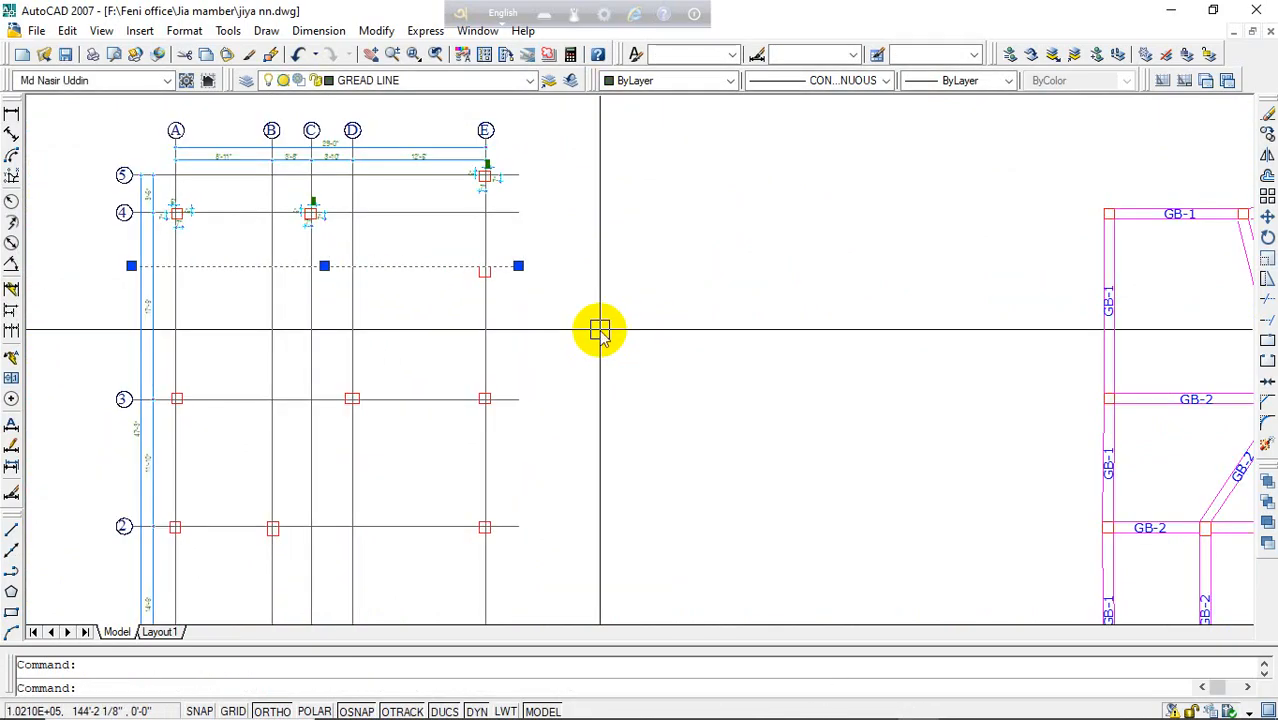
- Move the copied grid line 5" down from the top edge of the column on grid line E
text(m)
key(Return)
click(594, 326)
text(5)
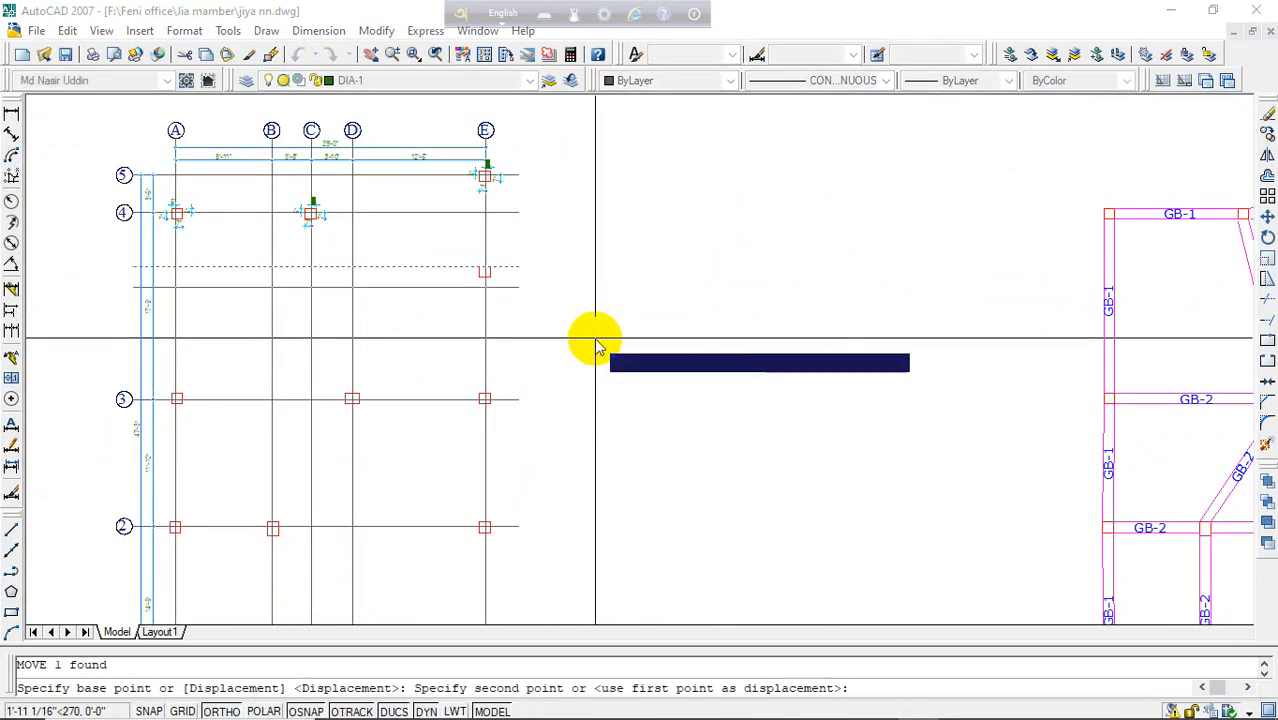
key(Return)
scroll(456, 271, up, 5)
scroll(460, 255, down, 5)
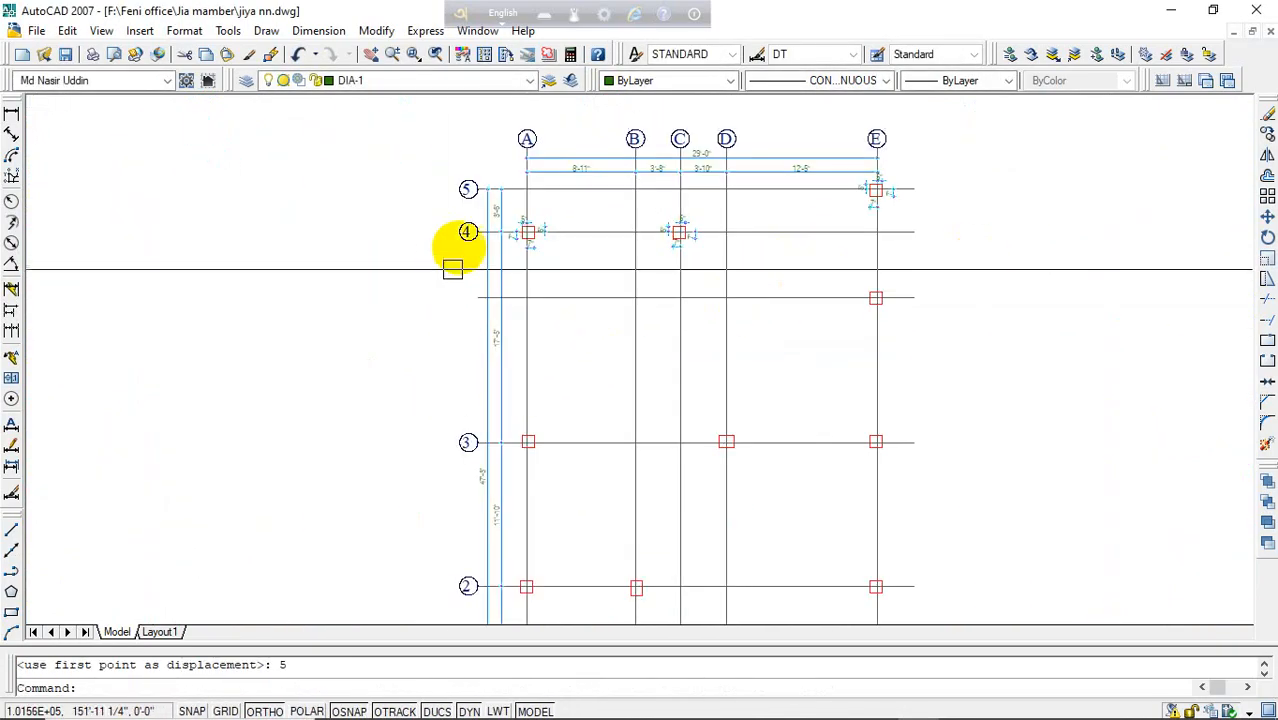
- Copy the grid bubble labelled 4 down to the end of the unlabelled grid line below it
scroll(465, 230, up, 5)
click(479, 170)
click(448, 262)
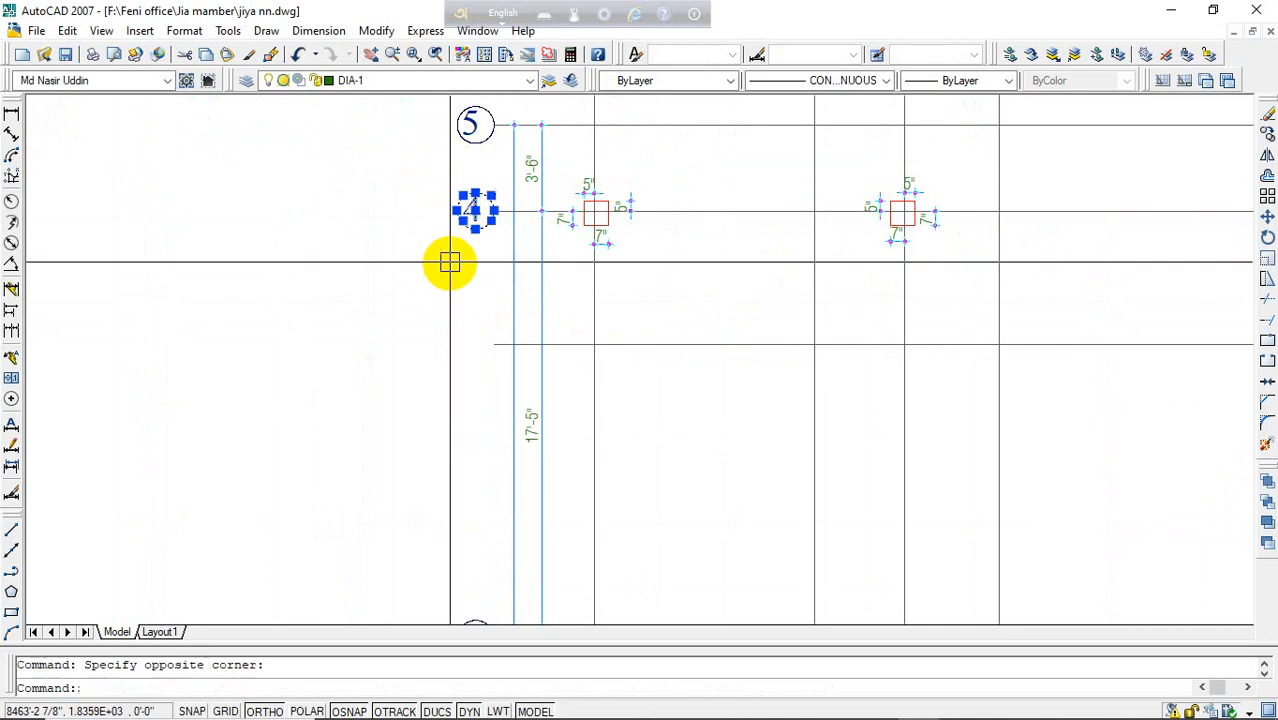
text(co)
key(Return)
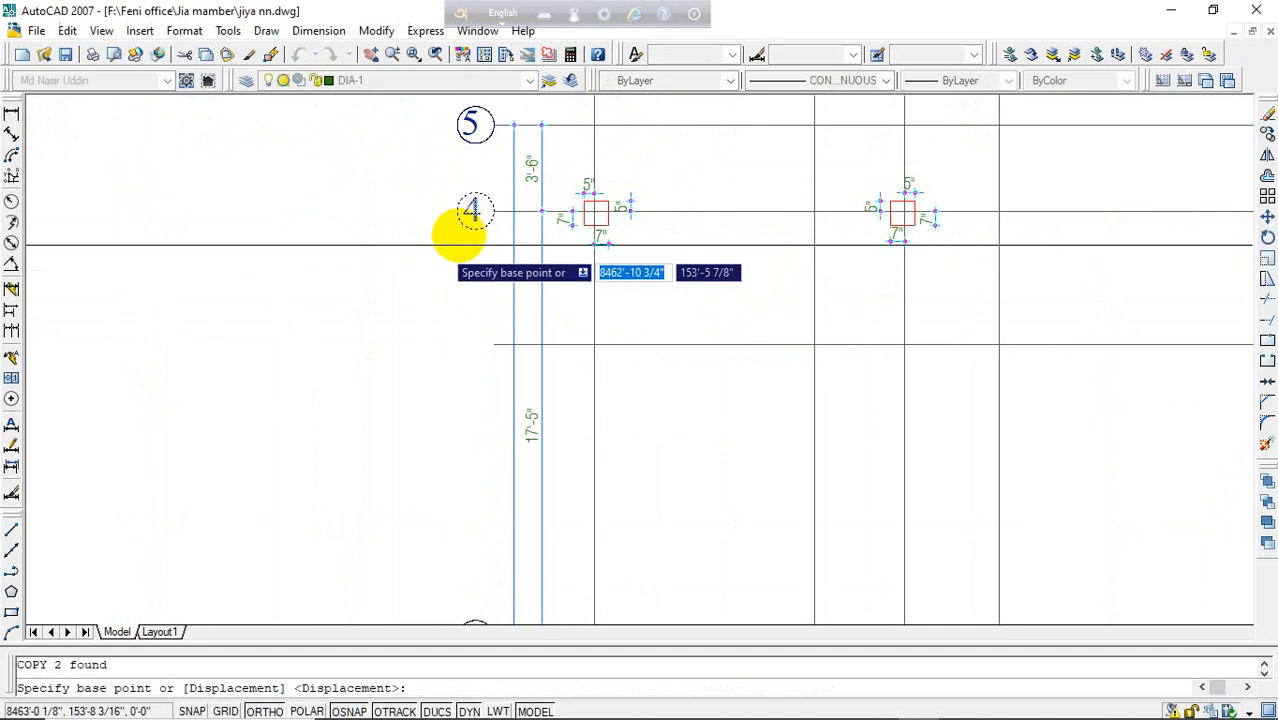
click(494, 213)
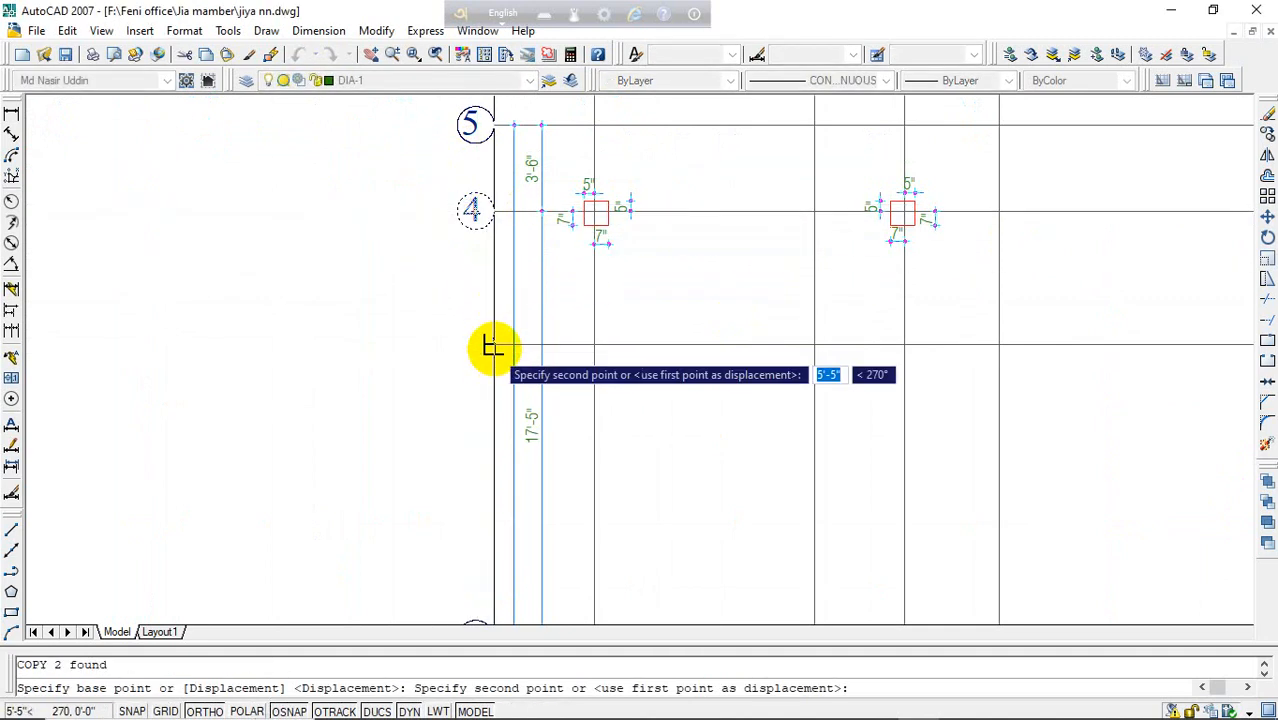
click(490, 345)
key(Escape)
scroll(476, 347, up, 2)
scroll(470, 330, down, 4)
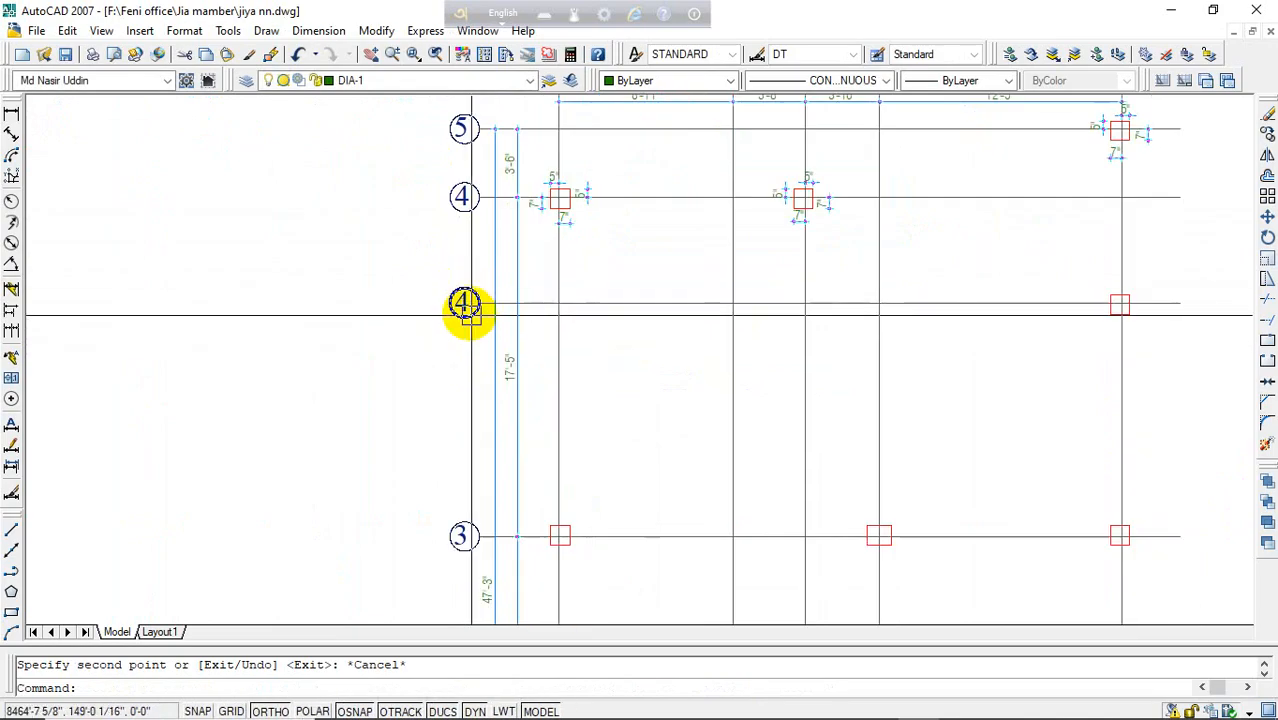
- Renumber the upper of the two bubbles labelled 4 as 5
scroll(463, 195, up, 3)
scroll(463, 200, up, 2)
click(465, 205)
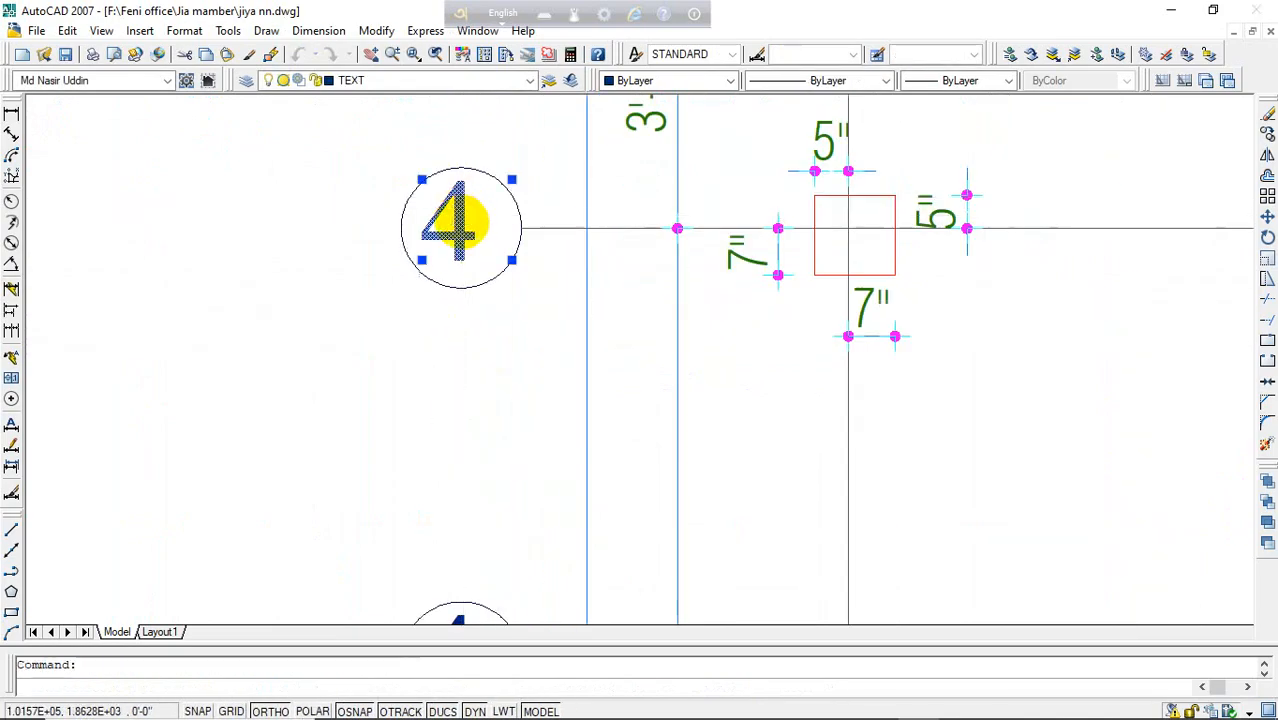
double_click(468, 210)
text(5)
click(451, 314)
scroll(451, 314, down, 3)
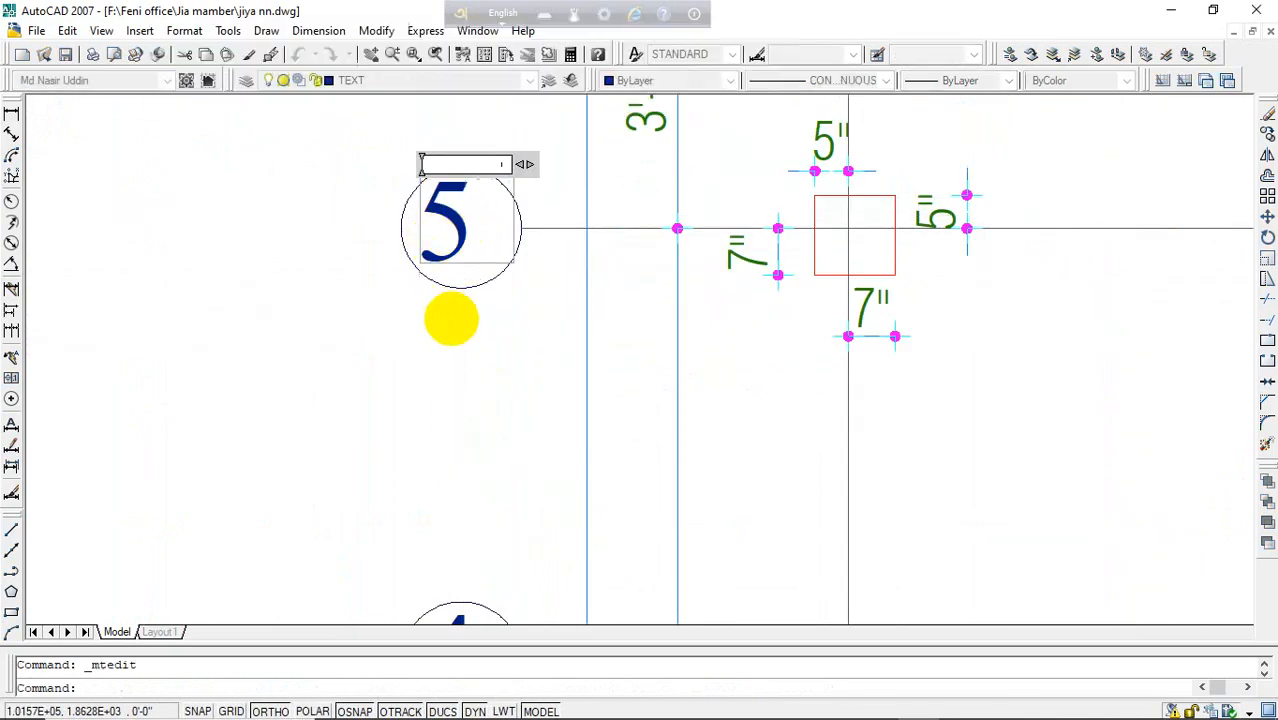
- Renumber the topmost horizontal grid line's bubble as 6
scroll(414, 320, up, 3)
click(424, 175)
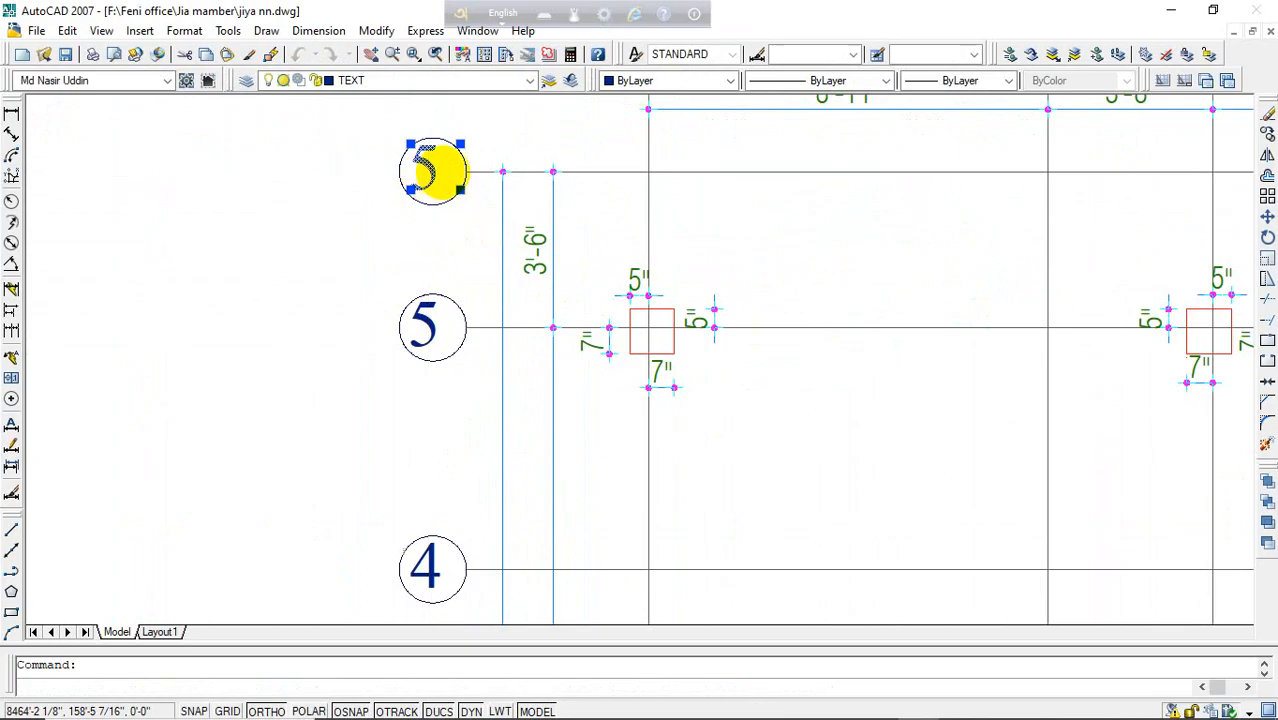
double_click(424, 175)
text(6)
click(337, 251)
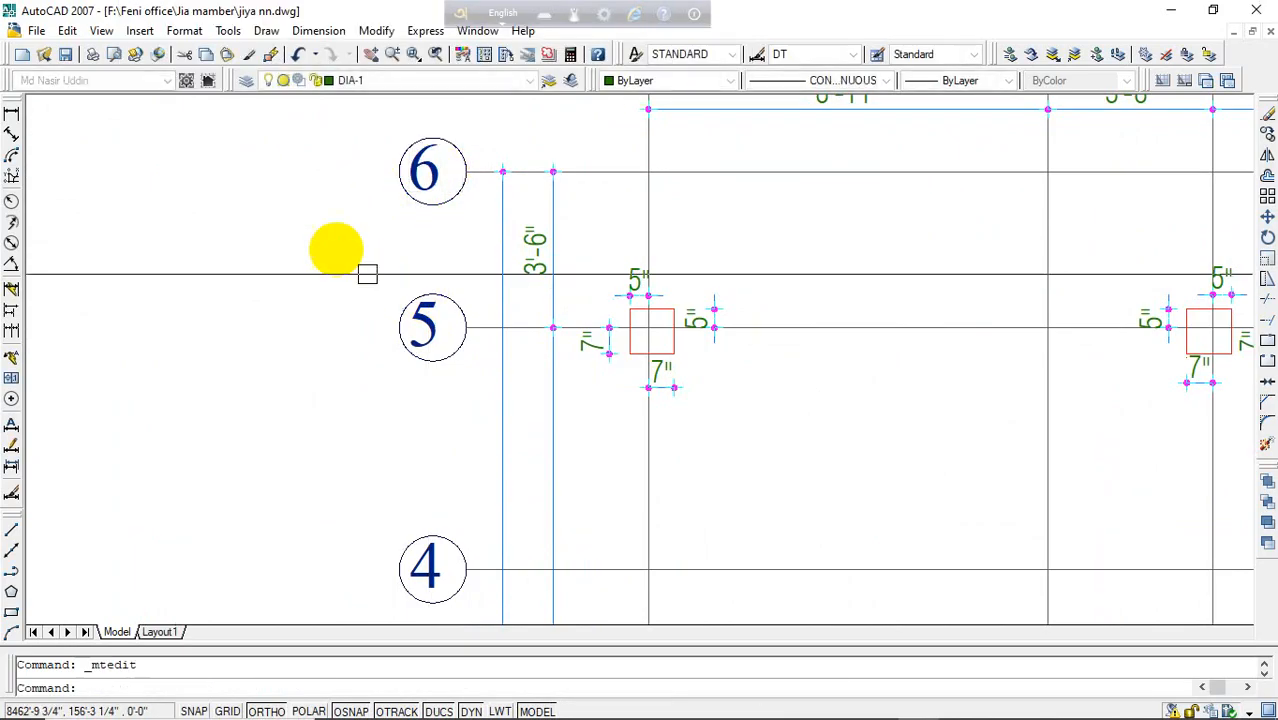
scroll(428, 357, down, 3)
key(Escape)
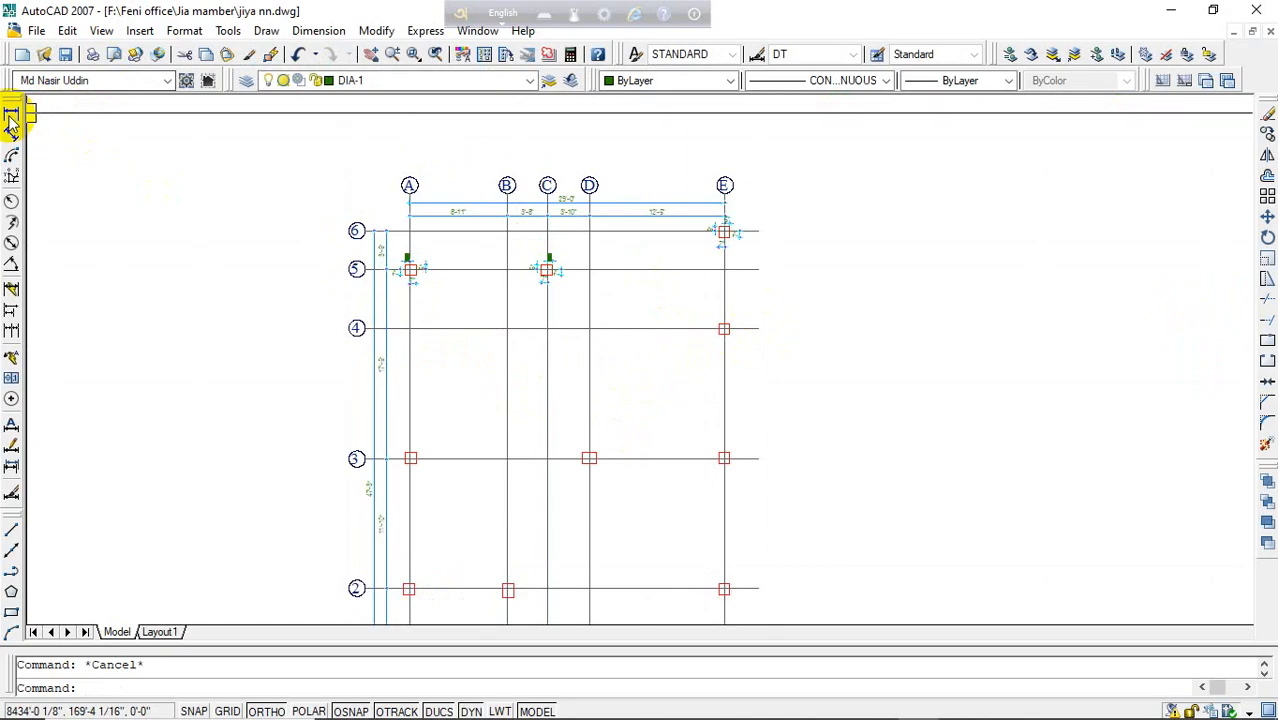
- Add linear dimensions for the grid offsets on the top and left sides of the column at E-4
click(11, 114)
scroll(715, 330, up, 6)
scroll(690, 340, up, 2)
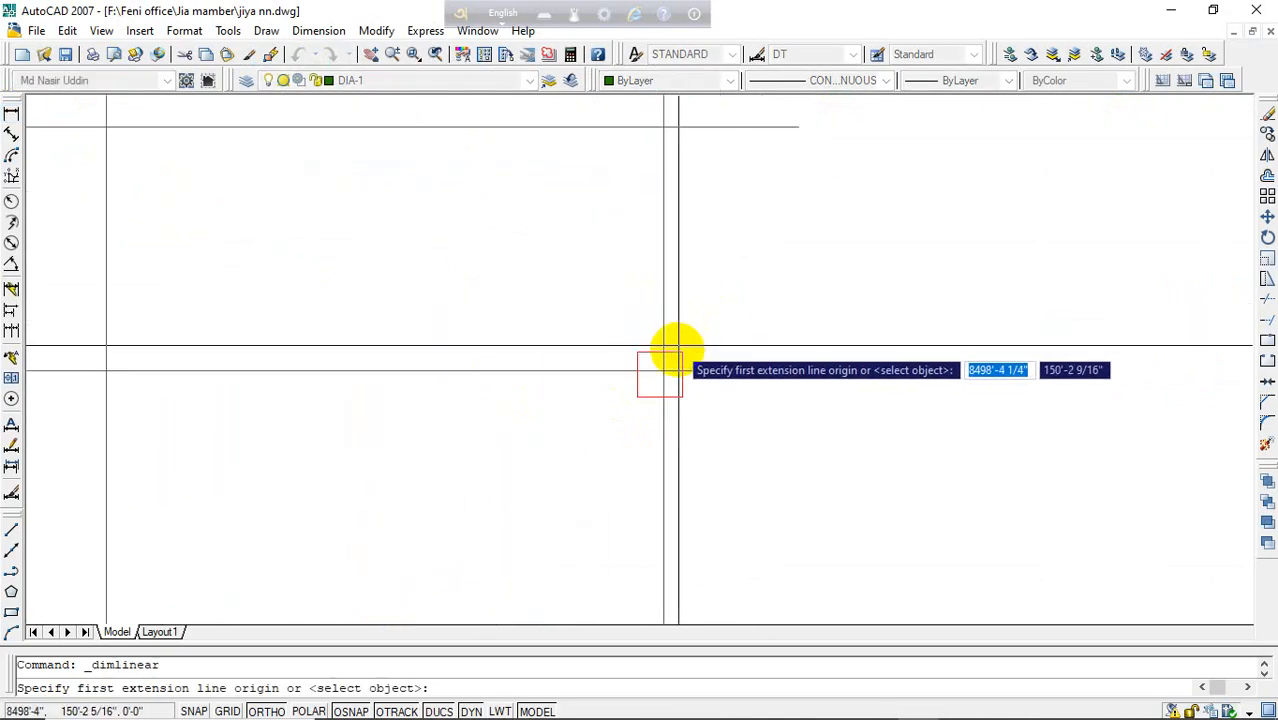
click(679, 348)
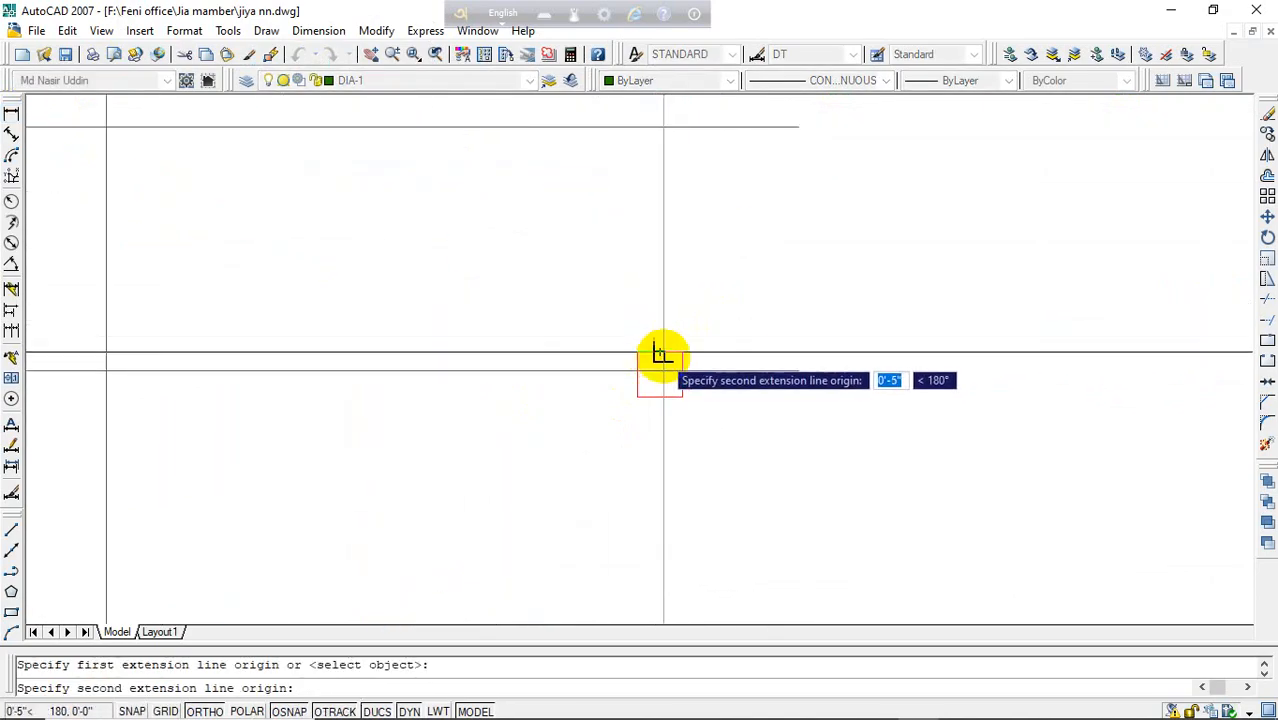
click(662, 351)
click(693, 334)
key(Return)
click(638, 352)
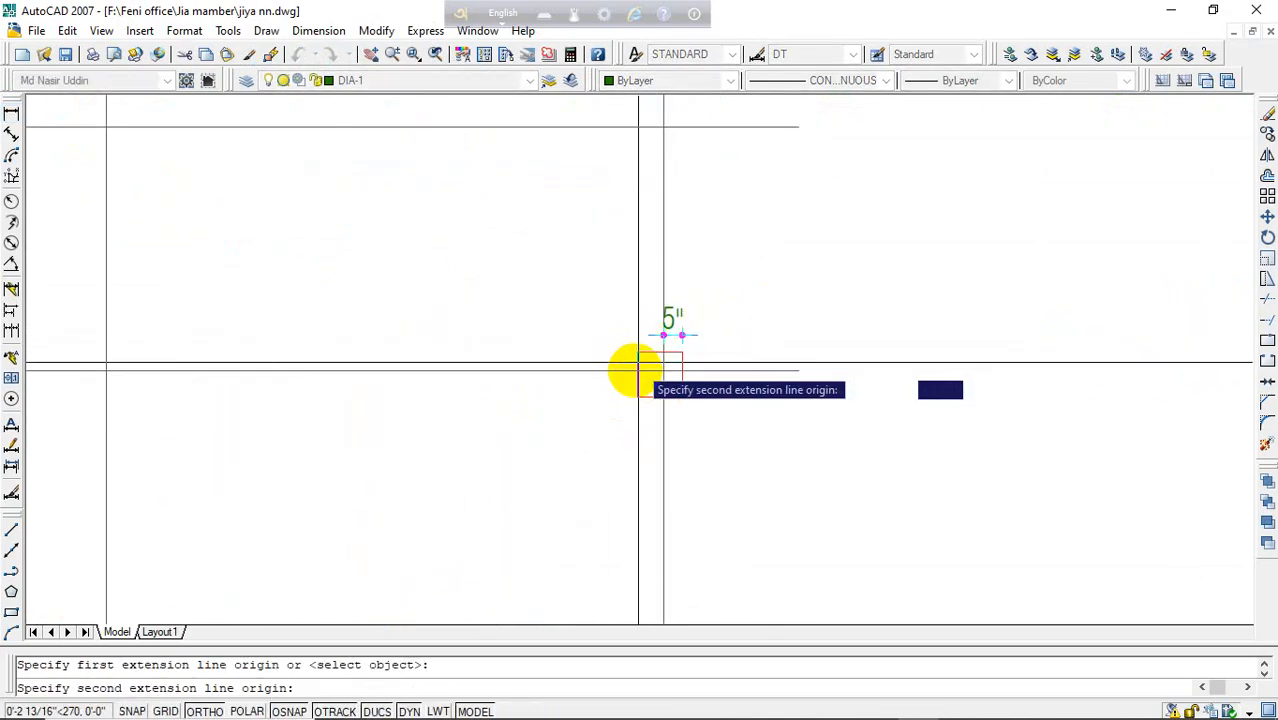
click(638, 370)
click(617, 387)
- Add linear dimensions for the grid offsets on the bottom and right sides of the column at E-4
key(Return)
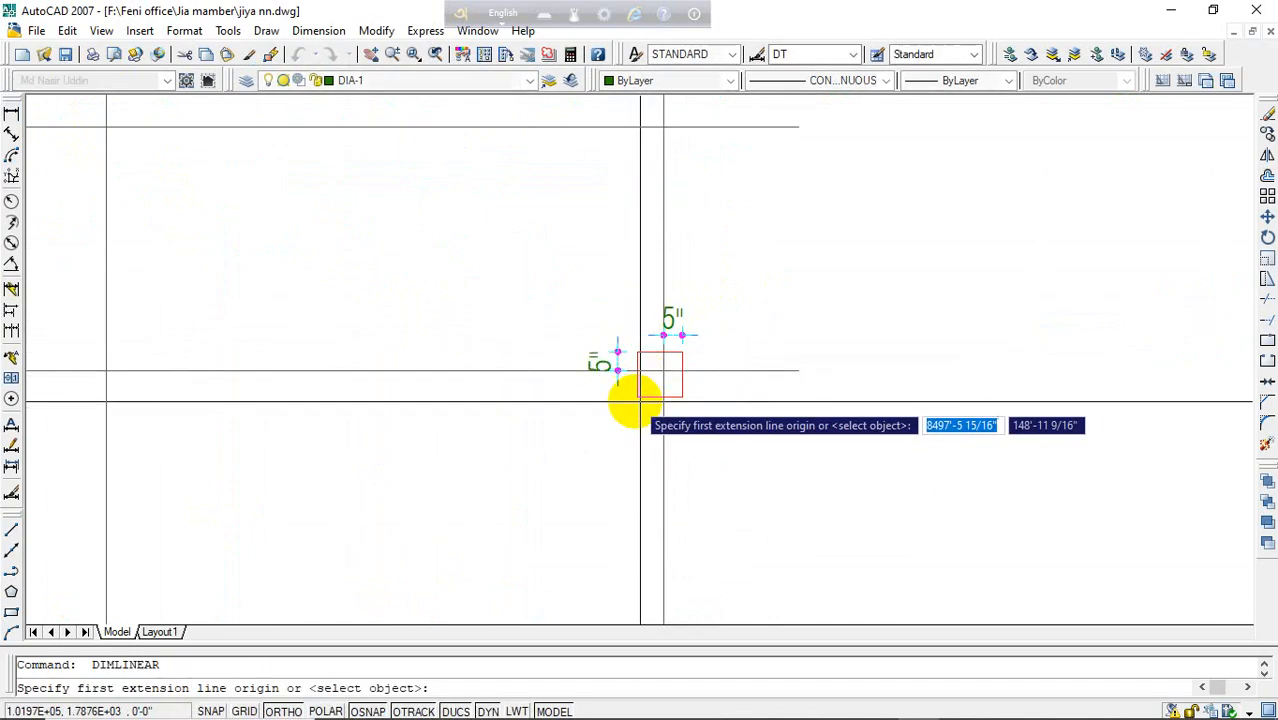
click(637, 397)
scroll(658, 396, up, 1)
click(660, 396)
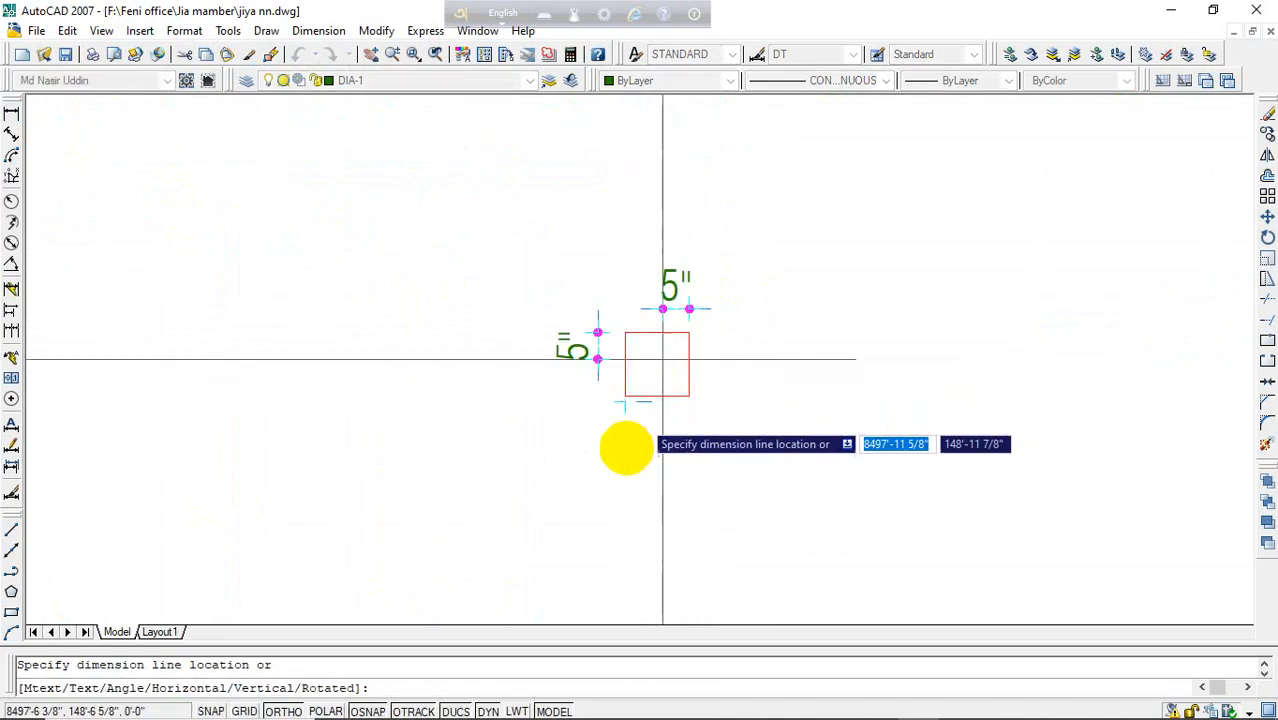
click(626, 454)
key(Return)
click(689, 394)
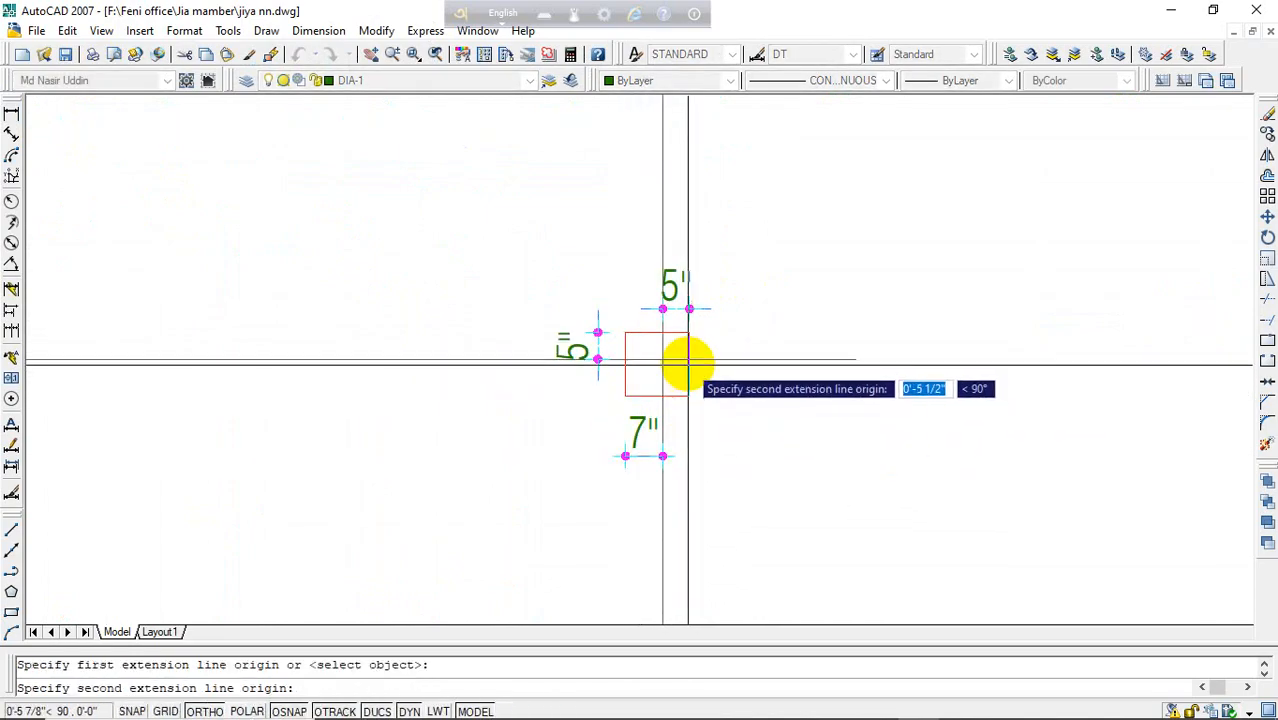
click(689, 360)
click(727, 385)
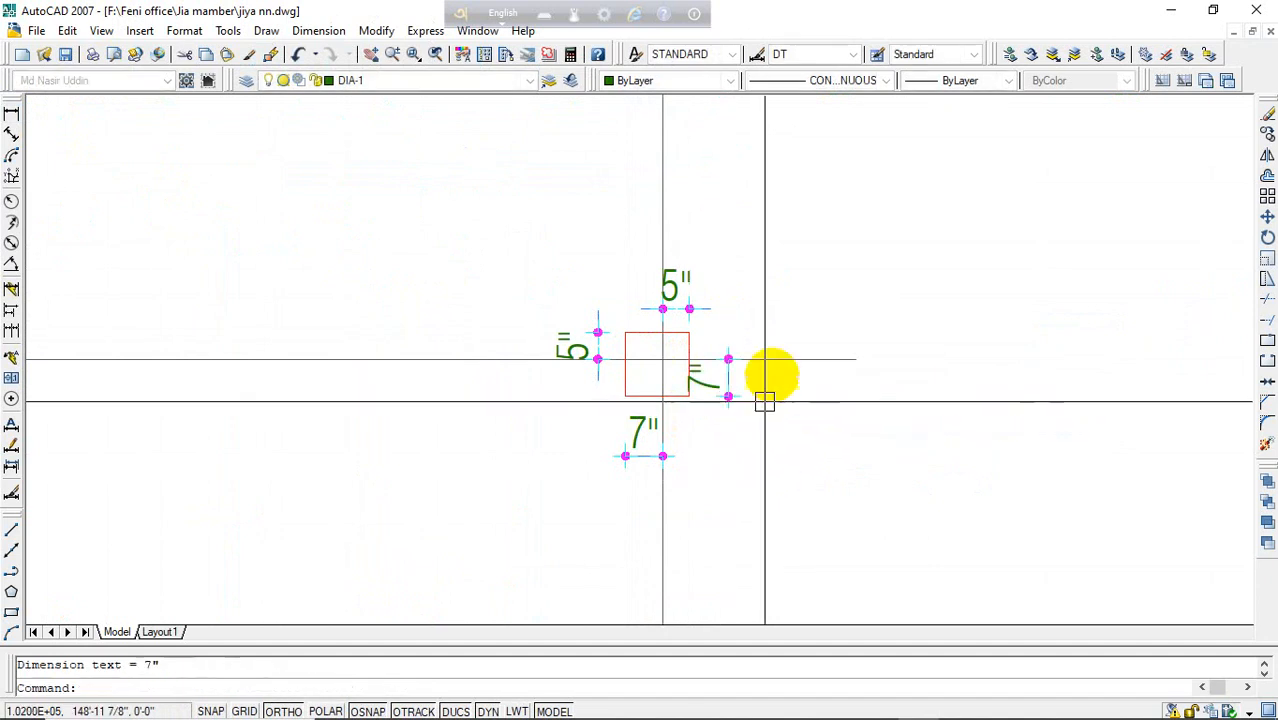
- Shift the dimension on the right side of column E-4 farther out so its text clears the column
click(727, 362)
scroll(727, 360, up, 3)
click(728, 358)
click(765, 367)
key(Escape)
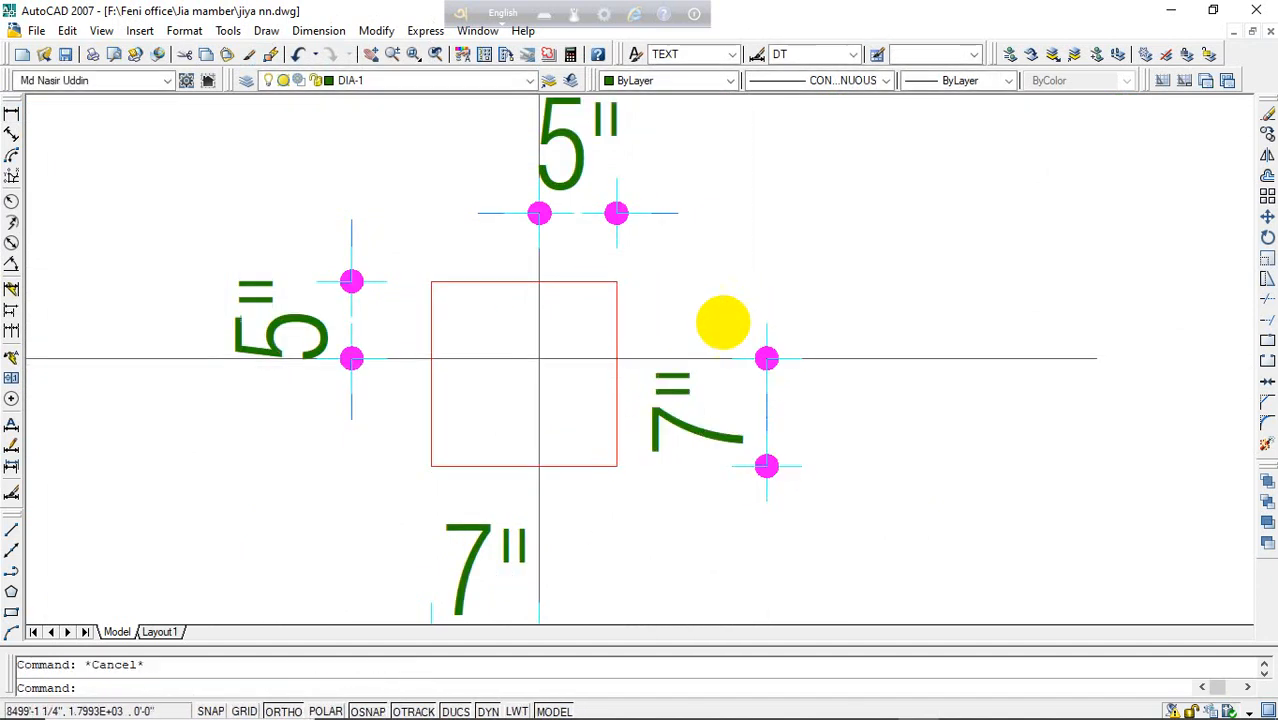
- Dimension the grid offsets along the top and left sides of the column at A-3
scroll(726, 319, down, 5)
scroll(642, 357, down, 5)
scroll(504, 236, up, 5)
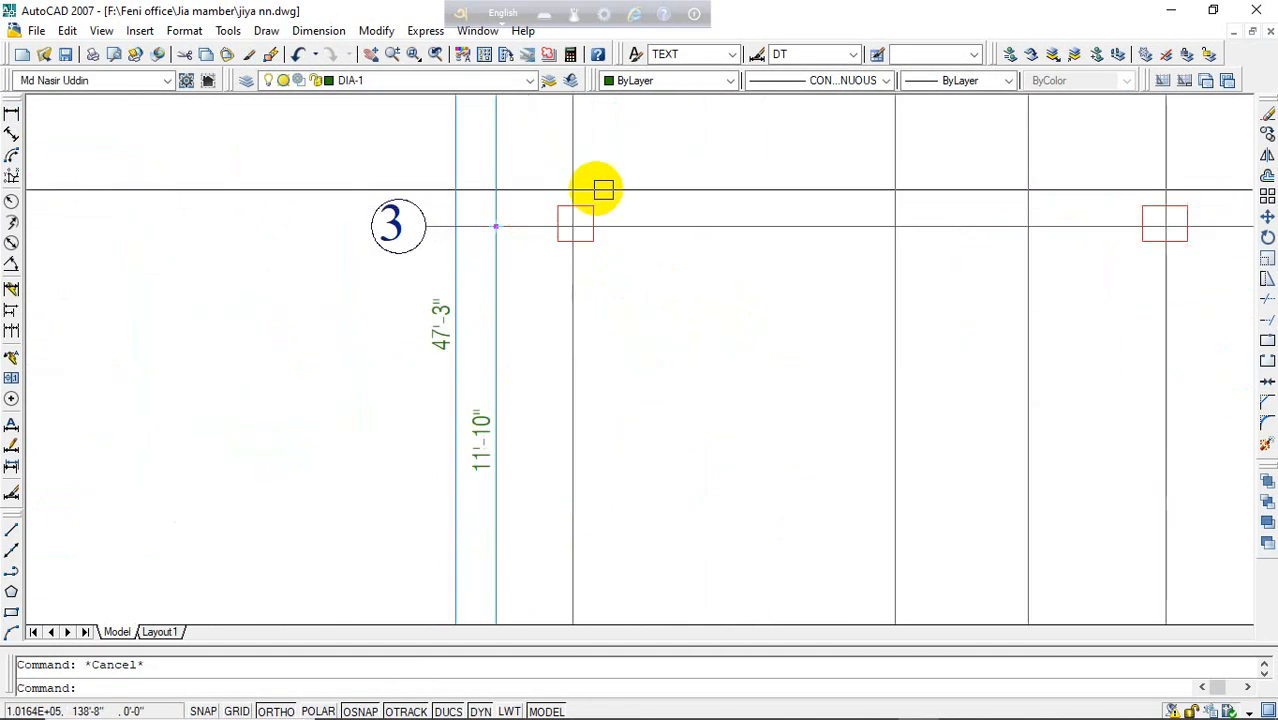
key(space)
click(585, 222)
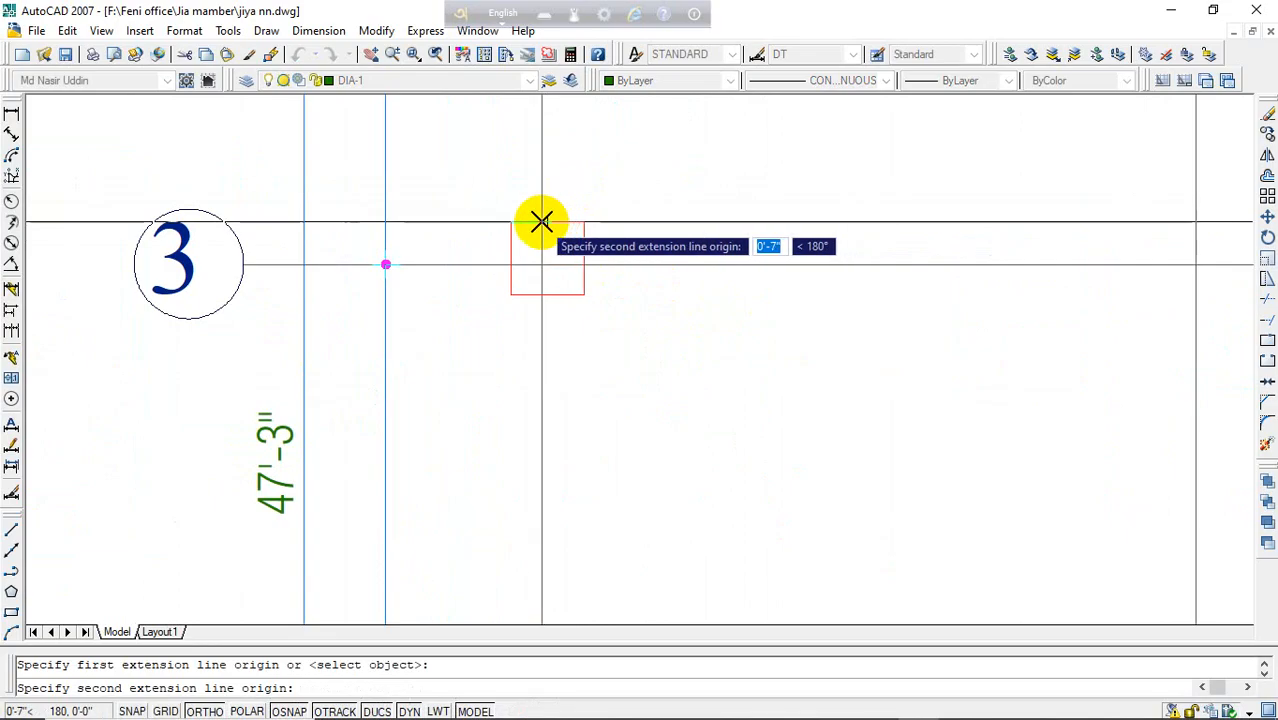
click(541, 222)
click(590, 176)
key(space)
click(510, 222)
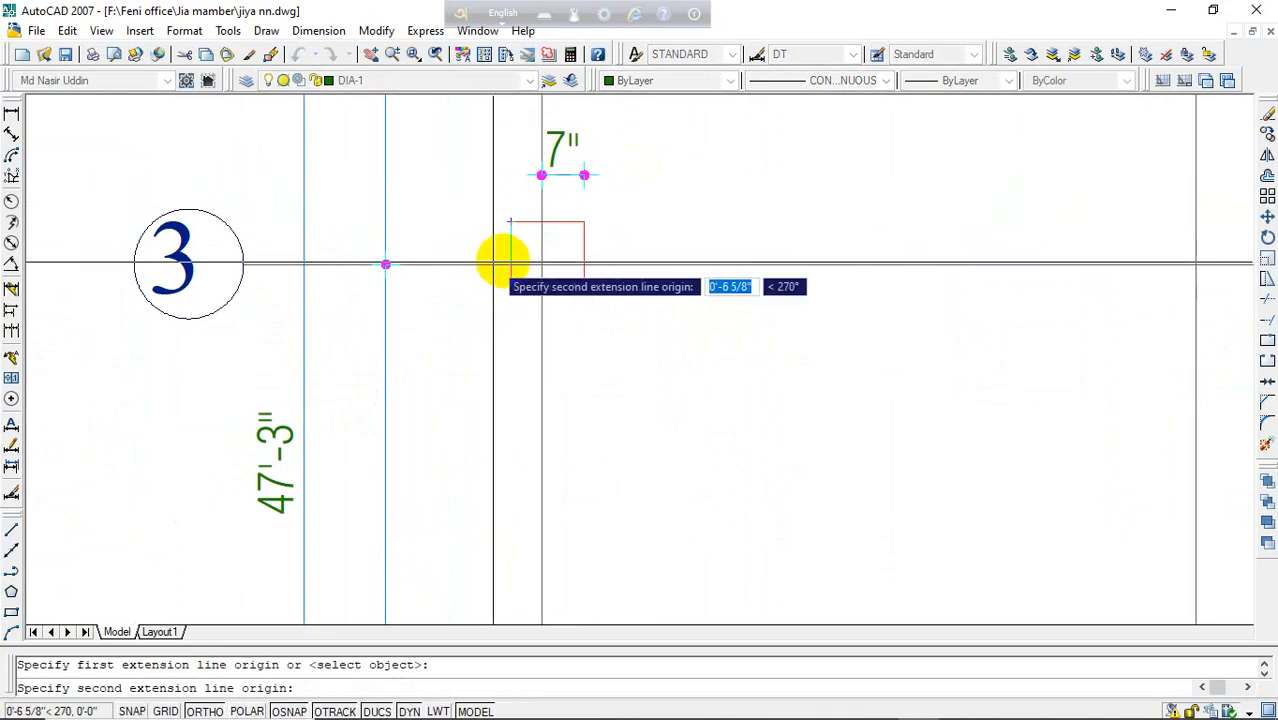
click(510, 265)
click(485, 285)
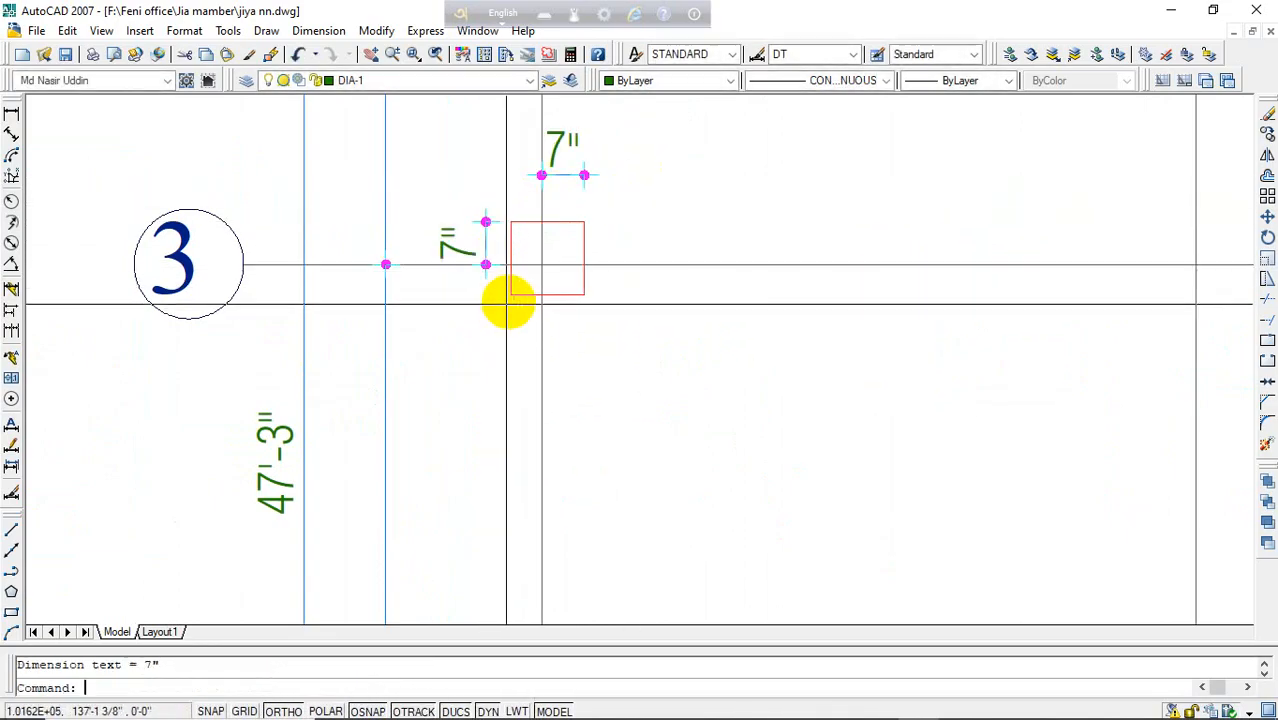
- Dimension the grid offsets along the bottom and right sides of the column at A-3
key(space)
click(510, 295)
click(540, 296)
click(513, 341)
key(space)
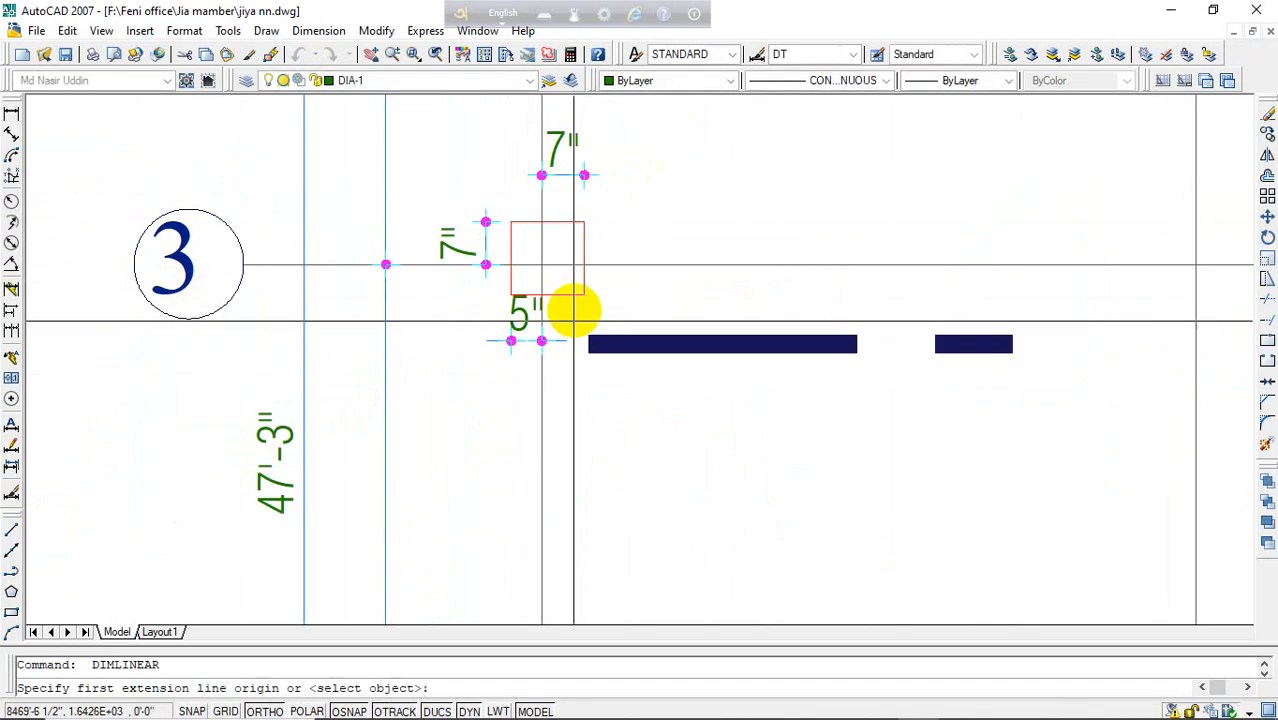
click(584, 291)
click(584, 265)
click(655, 268)
- Dimension the top side of the column at D-3 from its right corner to near grid line D
key(space)
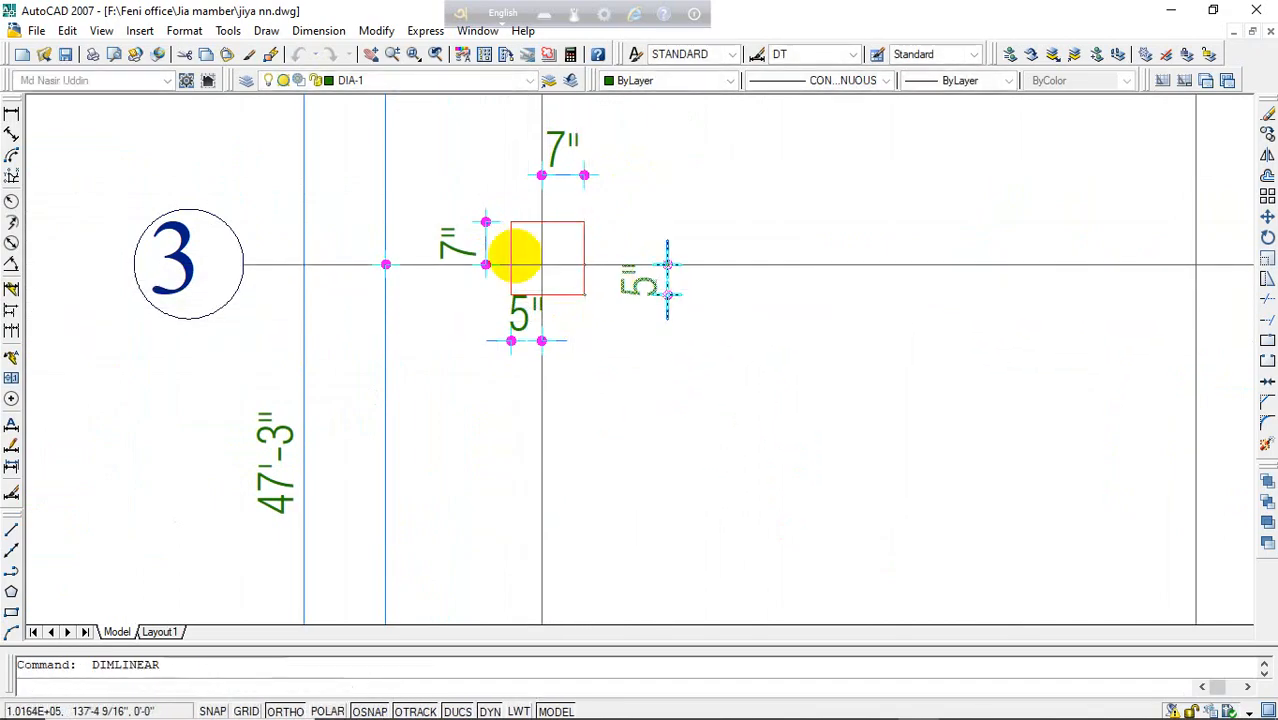
scroll(516, 251, down, 3)
scroll(607, 251, up, 3)
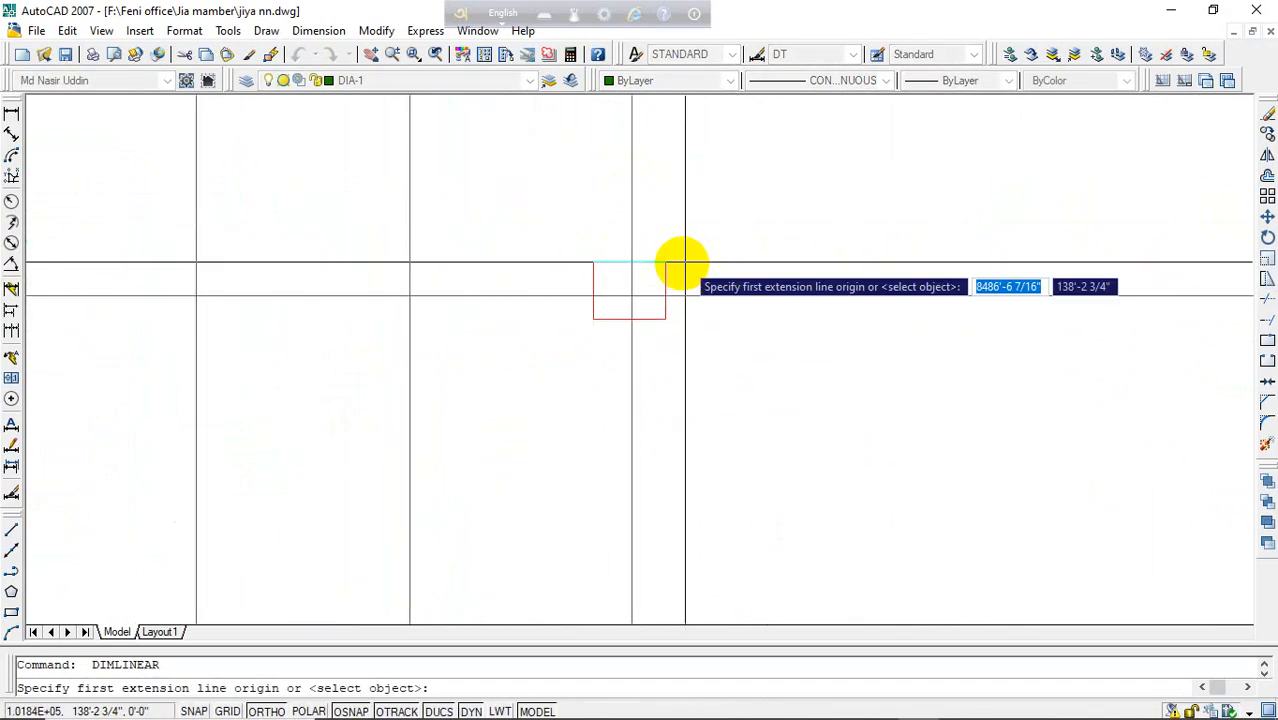
click(665, 263)
click(629, 263)
click(664, 238)
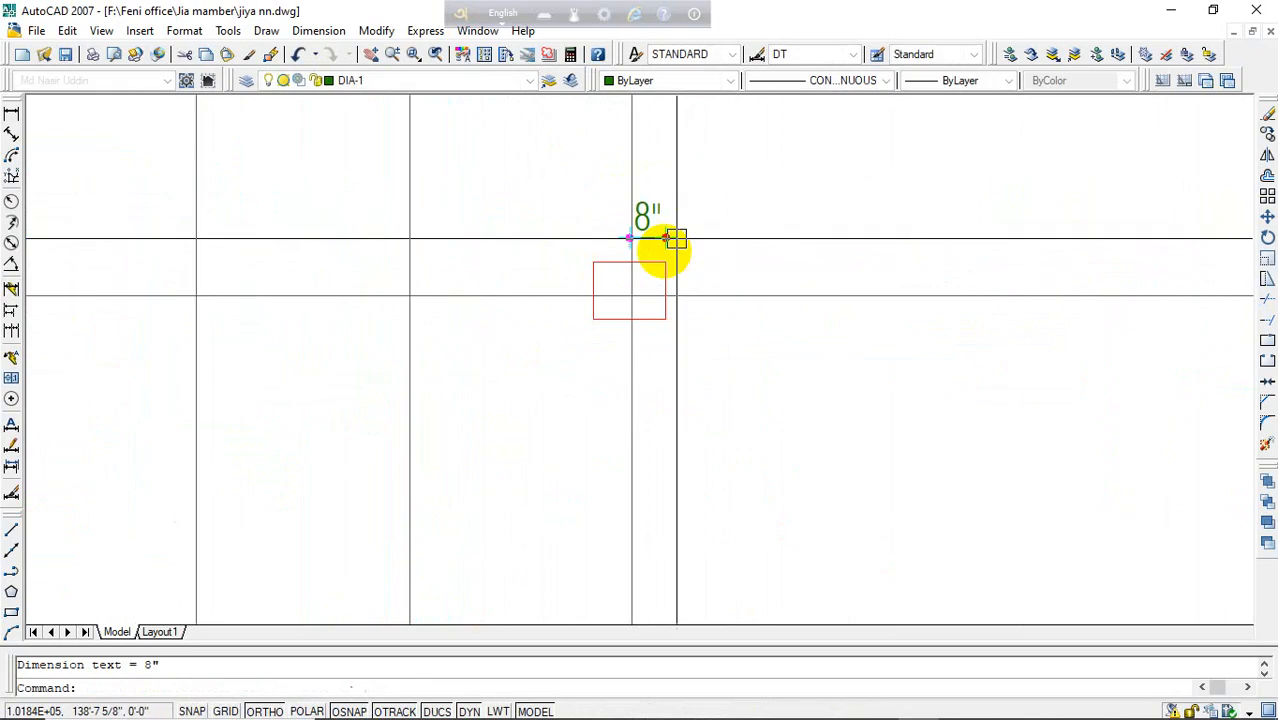
- Stretch the extension origin of the top dimension at column D-3 exactly onto grid line D
key(Escape)
click(663, 232)
scroll(626, 243, up, 2)
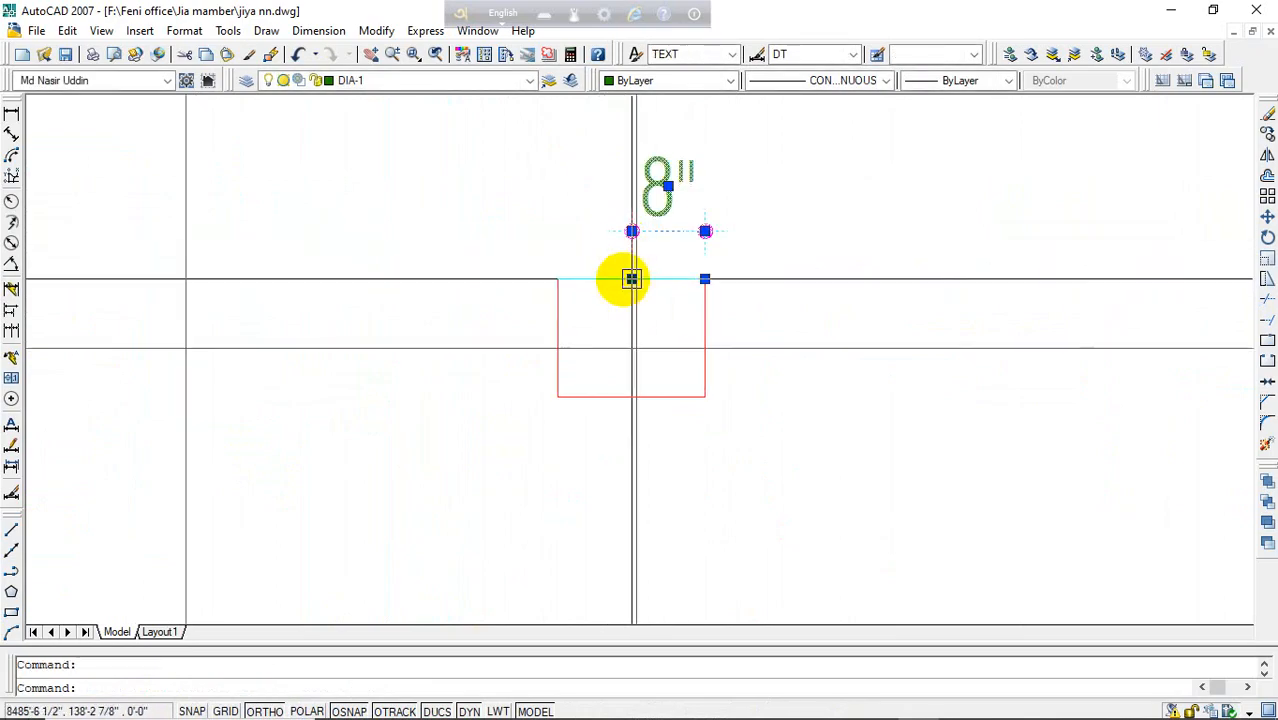
click(631, 279)
click(637, 278)
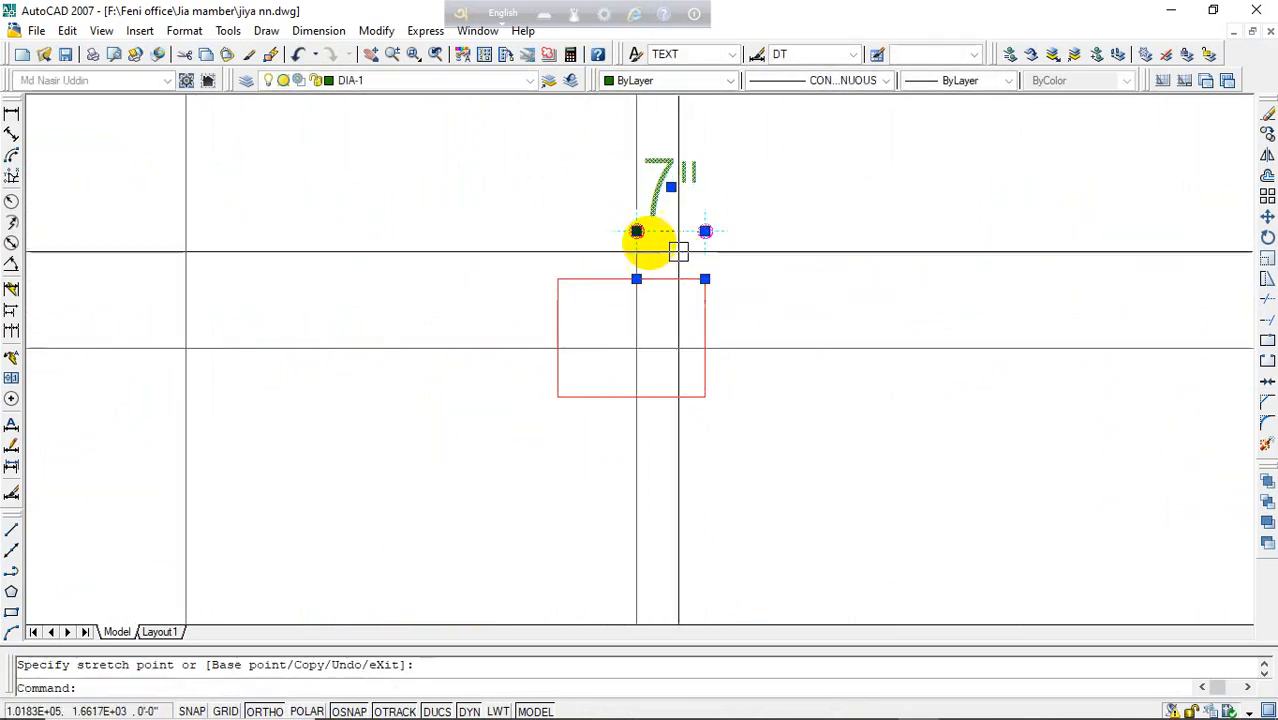
key(Escape)
- Dimension the grid offsets on the left, bottom and right sides of the column at D-3
click(11, 114)
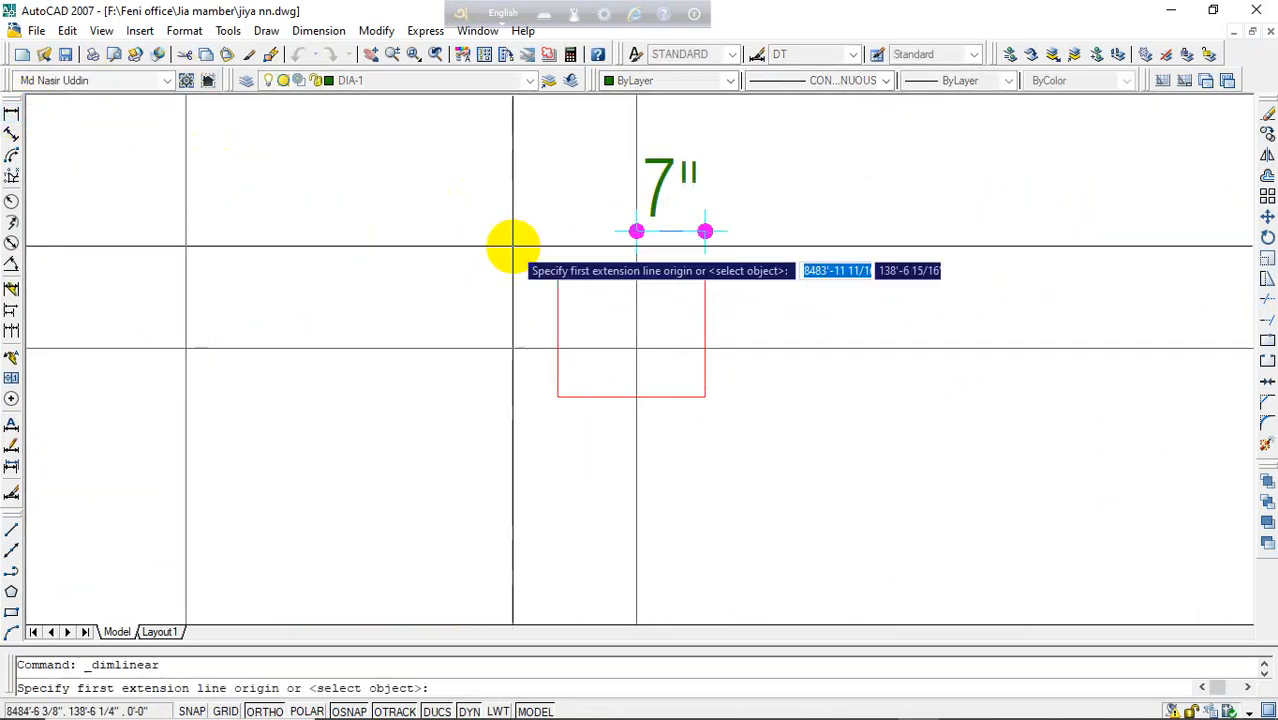
click(557, 347)
click(503, 320)
key(space)
click(557, 397)
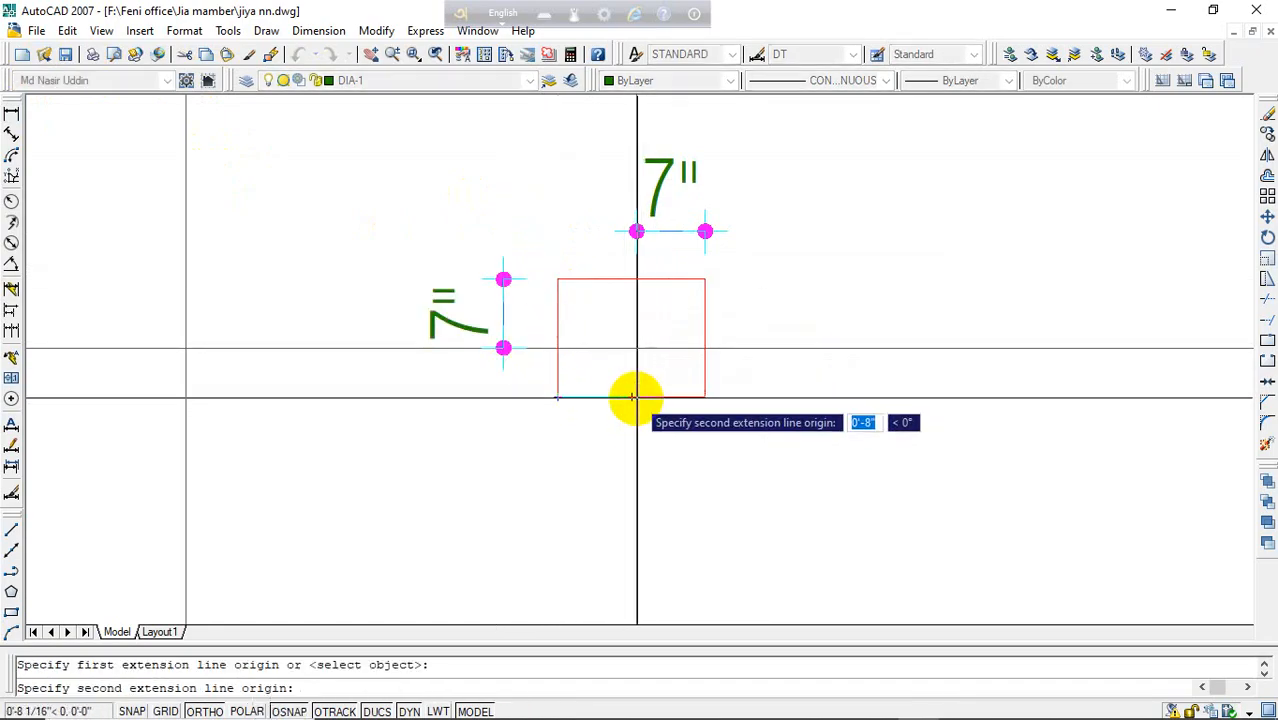
click(635, 397)
click(574, 477)
key(space)
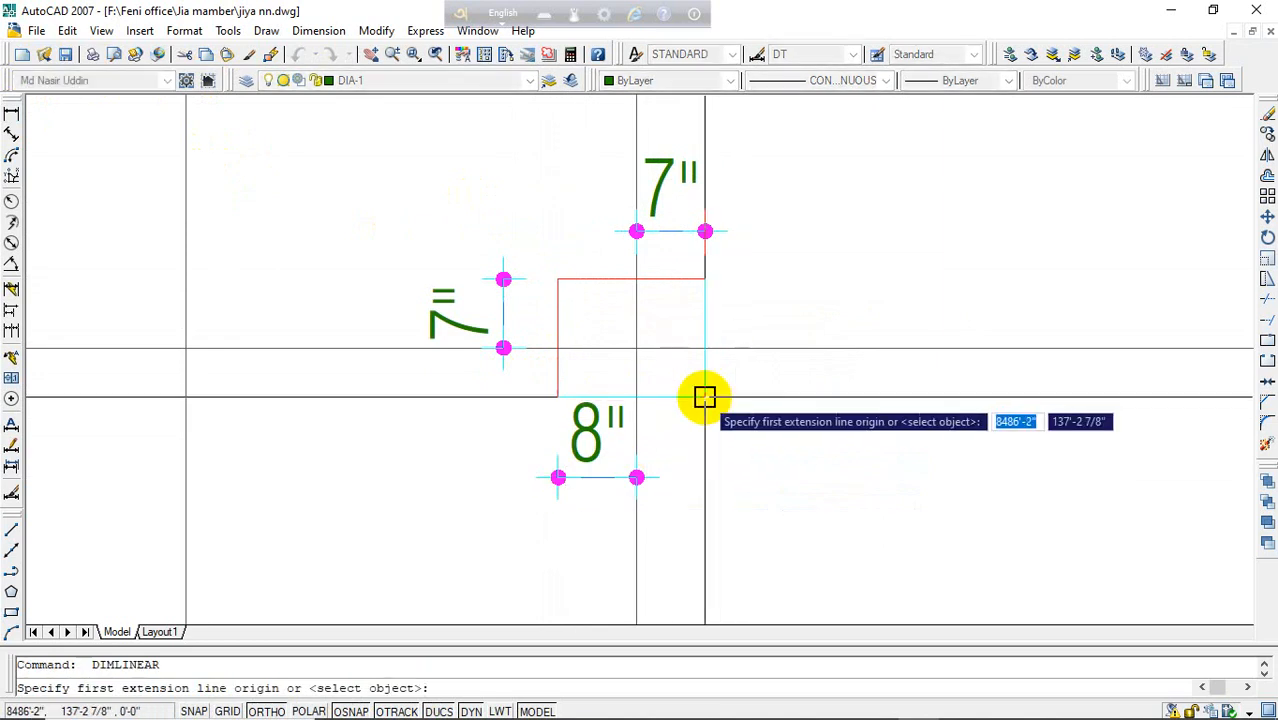
click(705, 397)
click(703, 350)
click(781, 352)
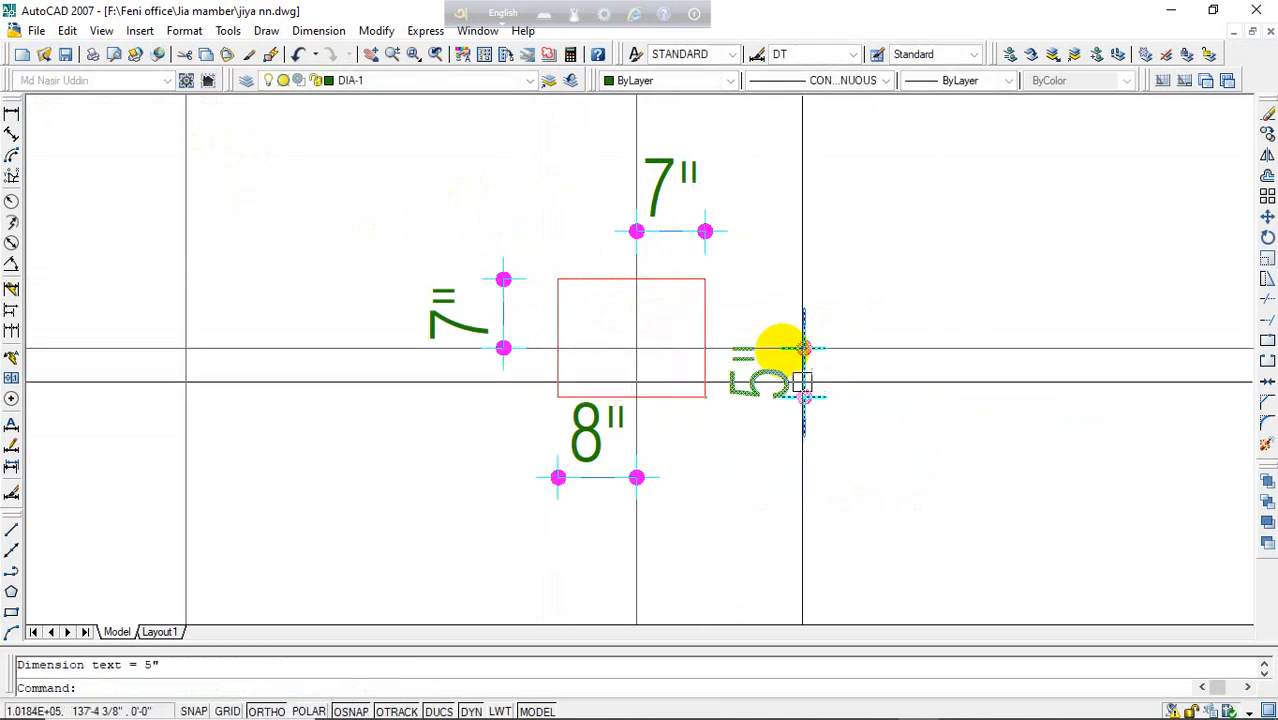
- Dimension the grid offsets along the top and left sides of the column at E-3
scroll(619, 348, down, 8)
scroll(790, 290, up, 5)
scroll(792, 290, up, 1)
key(space)
click(660, 249)
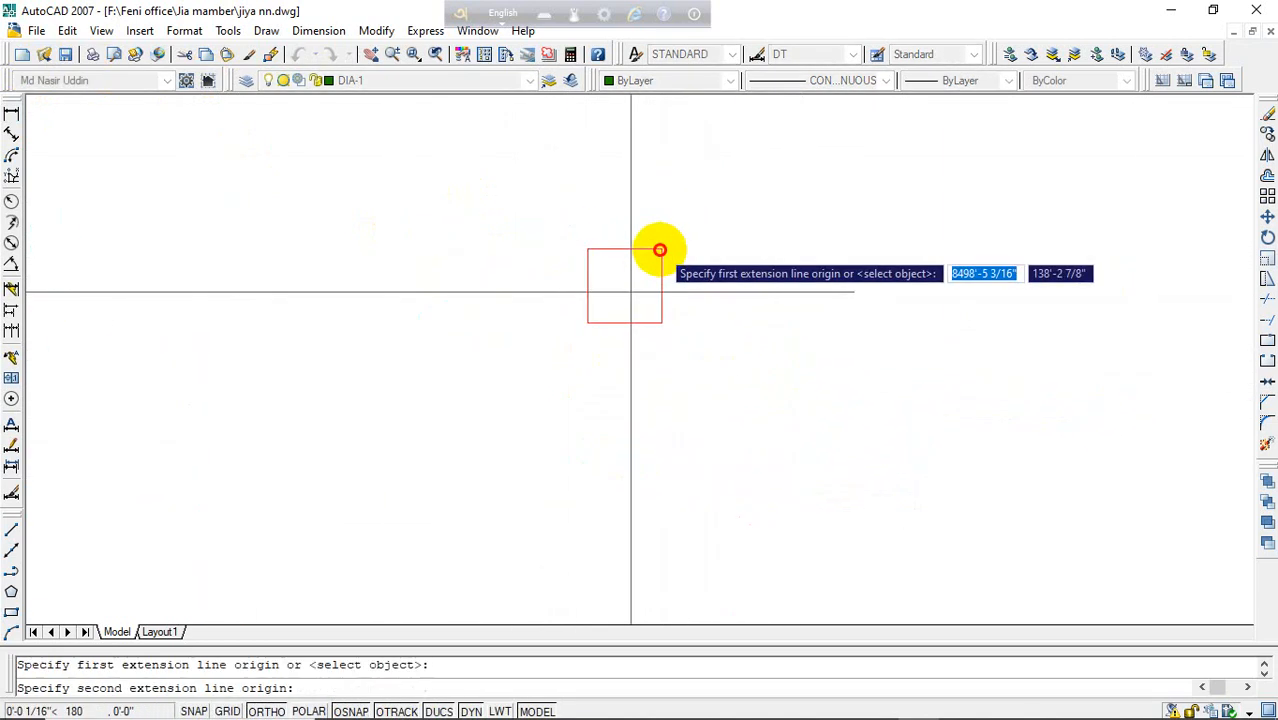
click(628, 249)
click(665, 214)
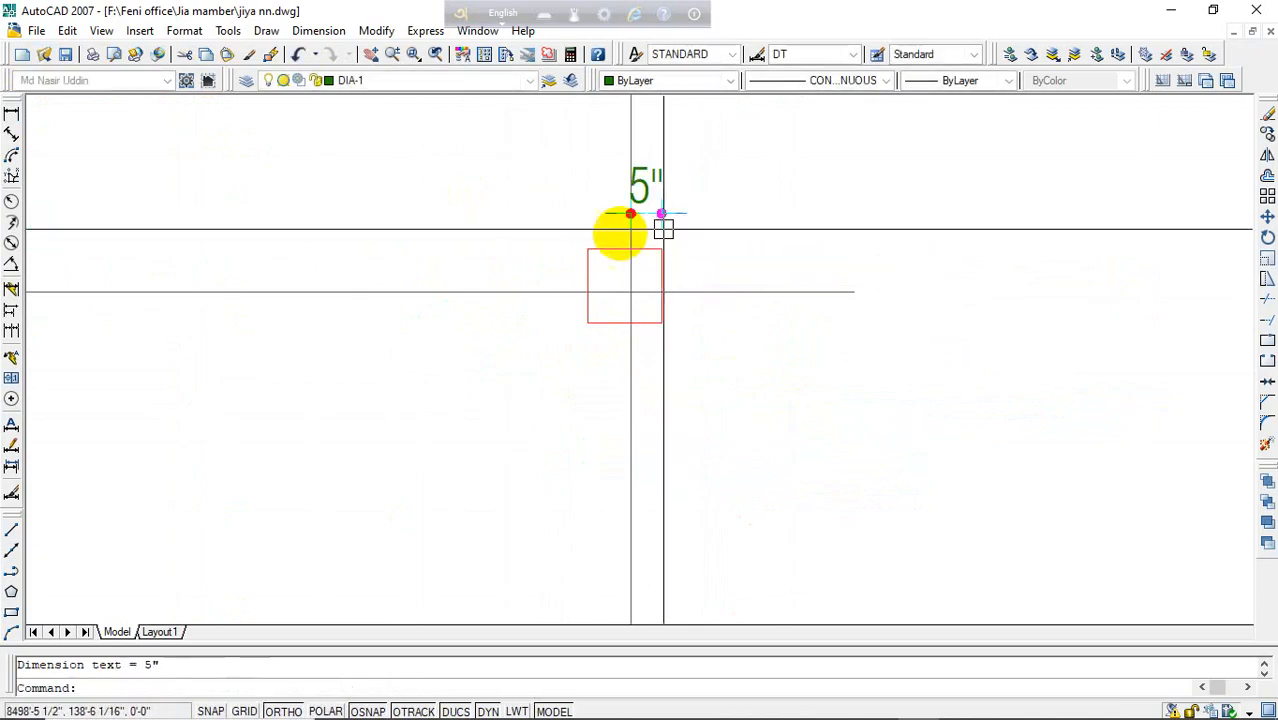
key(space)
click(588, 249)
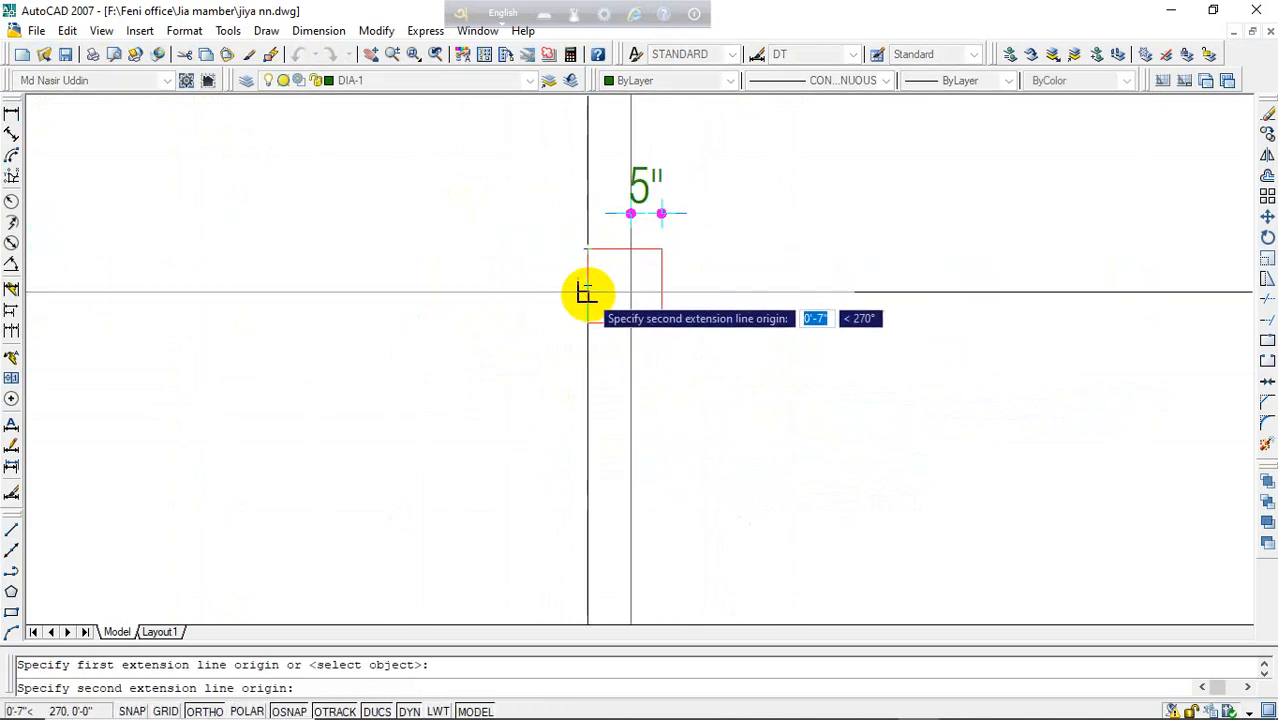
click(587, 292)
click(563, 295)
- Dimension the grid offsets along the bottom and right sides of the column at E-3
key(space)
click(588, 322)
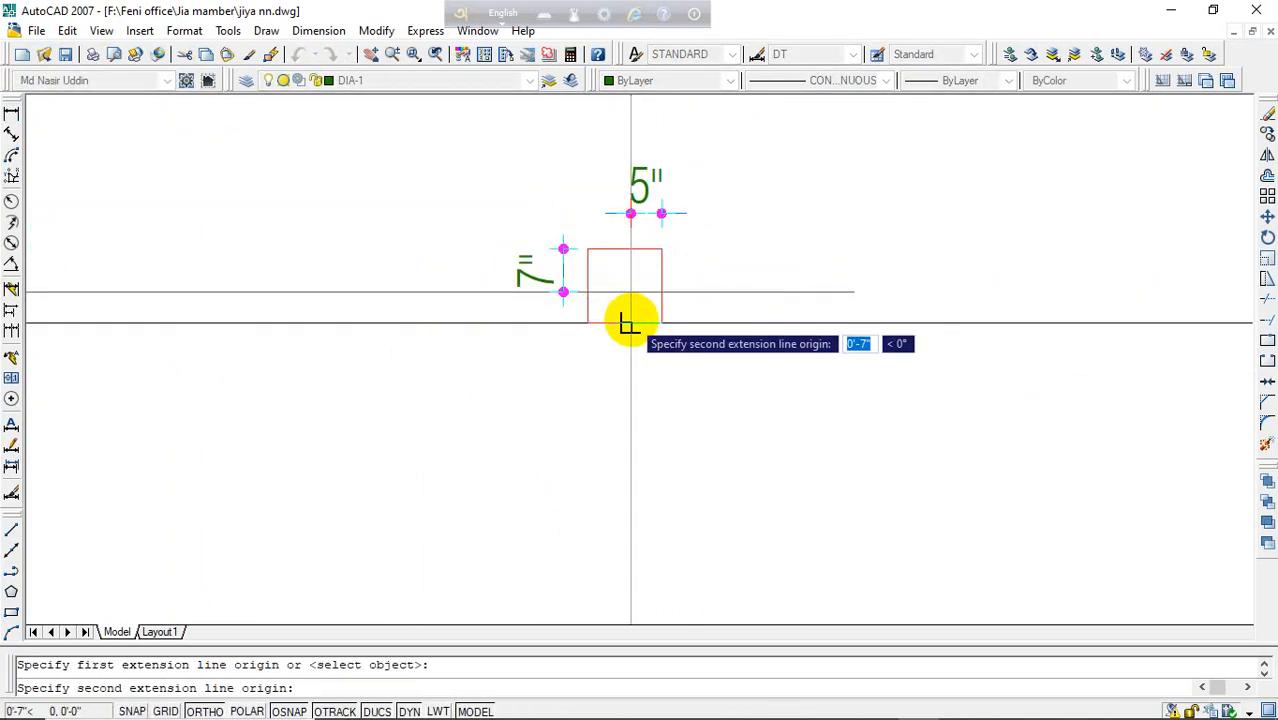
click(630, 322)
click(599, 377)
key(space)
click(661, 322)
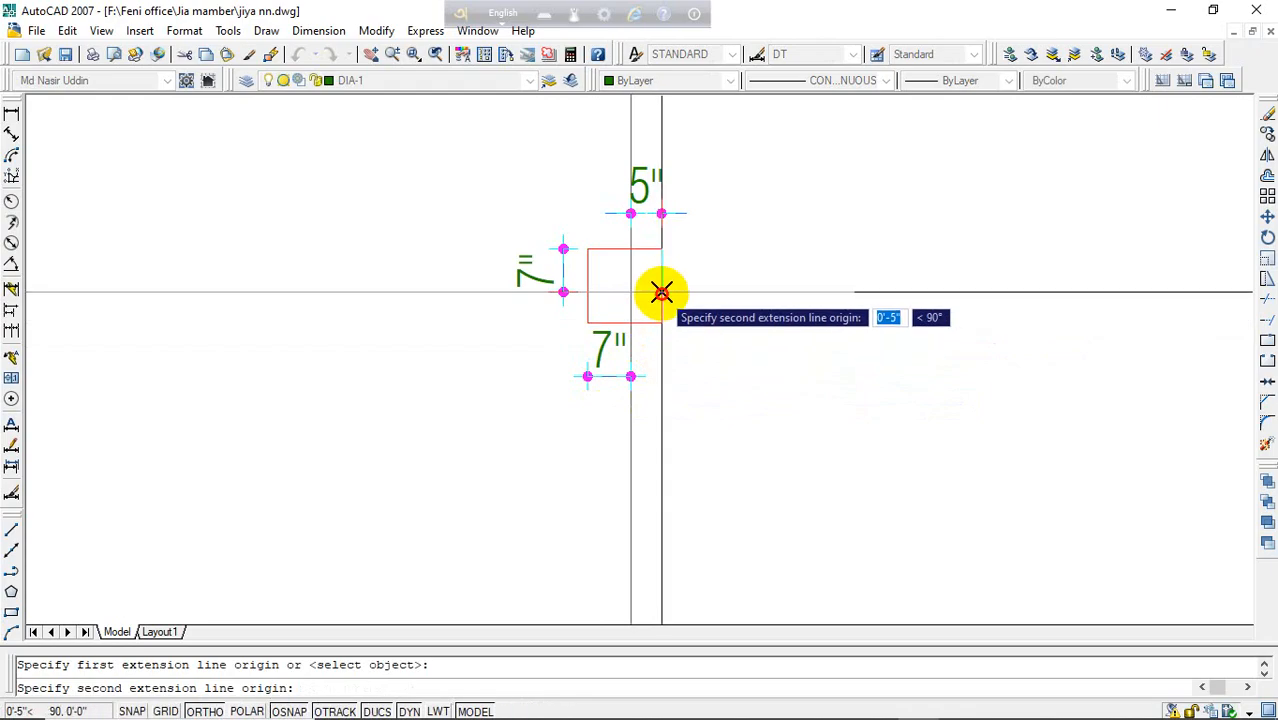
- Place a vertical dimension from the column's lower right corner to the horizontal grid line, on the column's right side
click(661, 292)
click(719, 311)
- Dimension from the left edge to the vertical grid line above the leftmost column in the next row
scroll(807, 266, down, 5)
scroll(205, 467, up, 3)
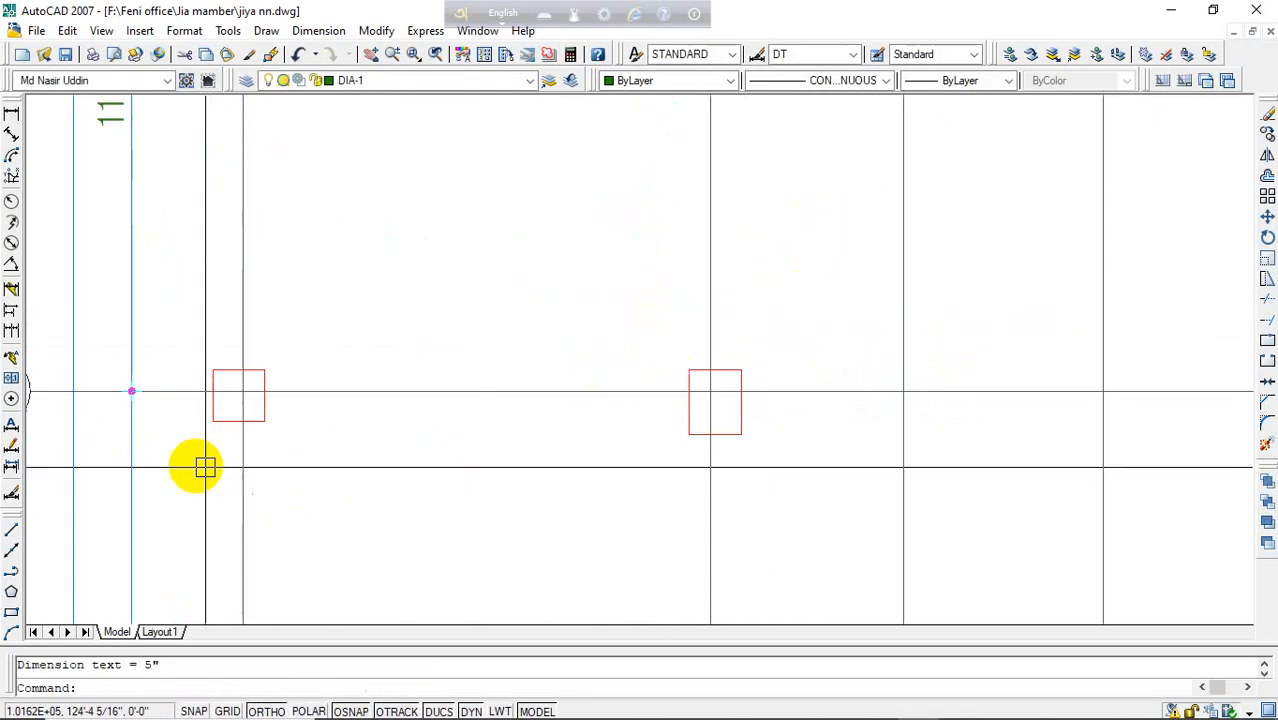
key(space)
click(208, 374)
scroll(215, 372, up, 1)
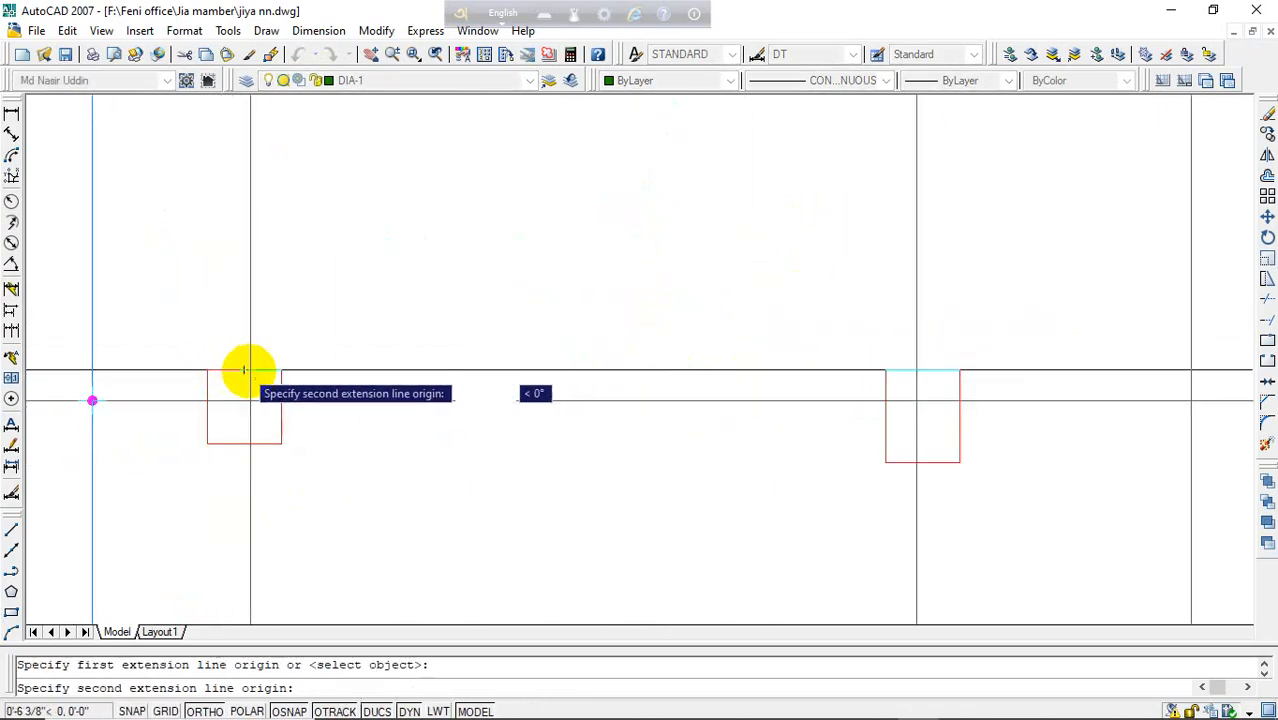
click(244, 370)
click(308, 331)
- Dimension that column's top edge to the horizontal grid line and move the dimension farther right, clear of the column
key(space)
click(281, 393)
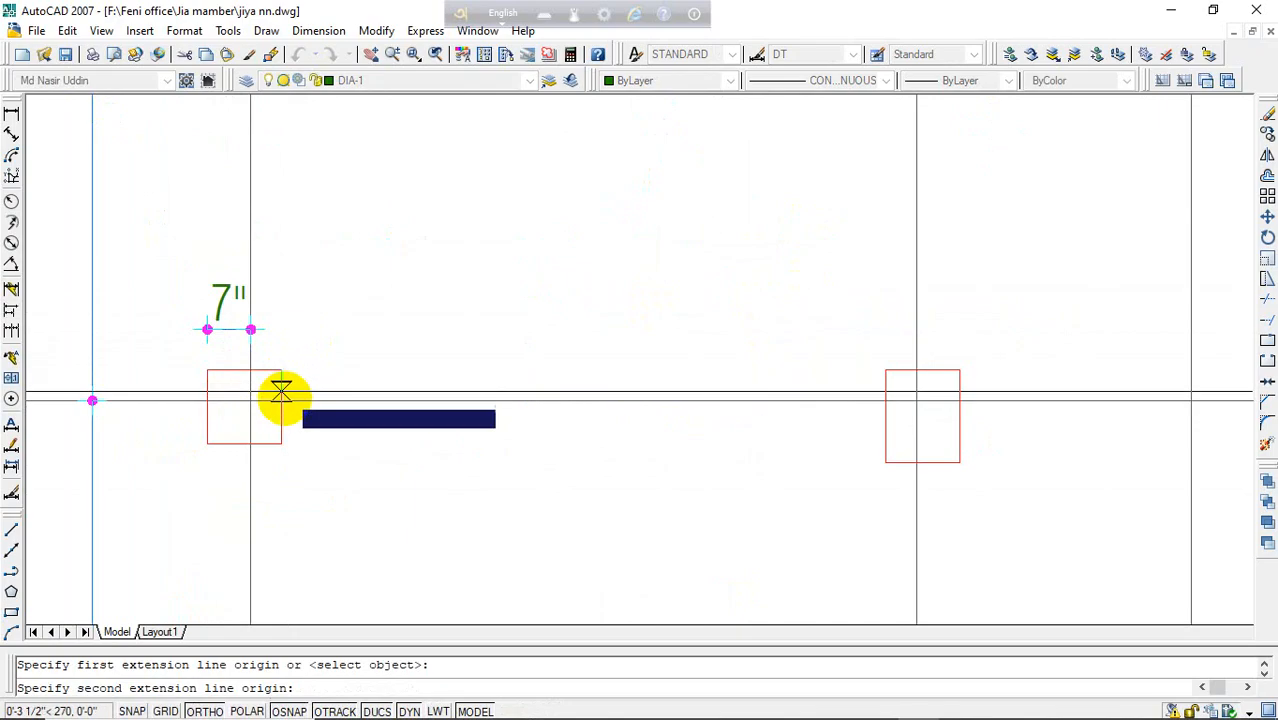
click(281, 401)
click(312, 385)
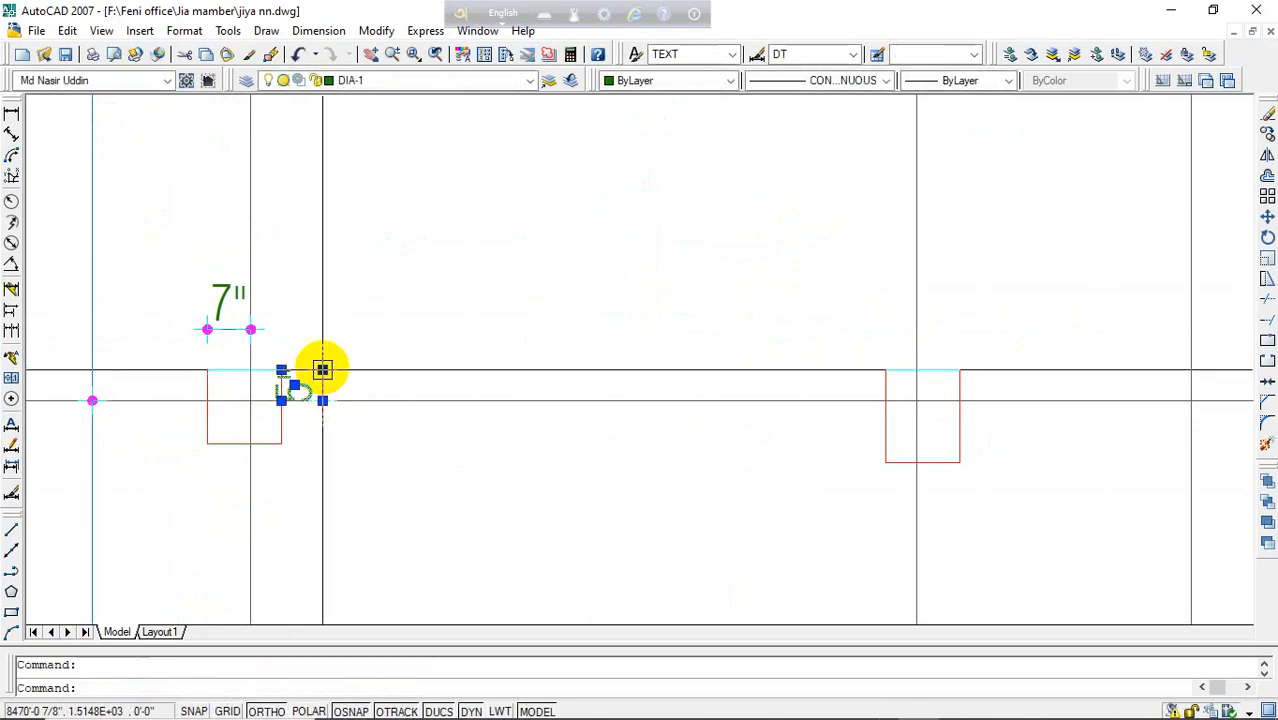
click(322, 370)
click(354, 369)
key(Escape)
- Dimension the same column's right edge to the vertical grid line below it and its bottom edge to the horizontal grid line
middle_drag(328, 391, 409, 316)
key(space)
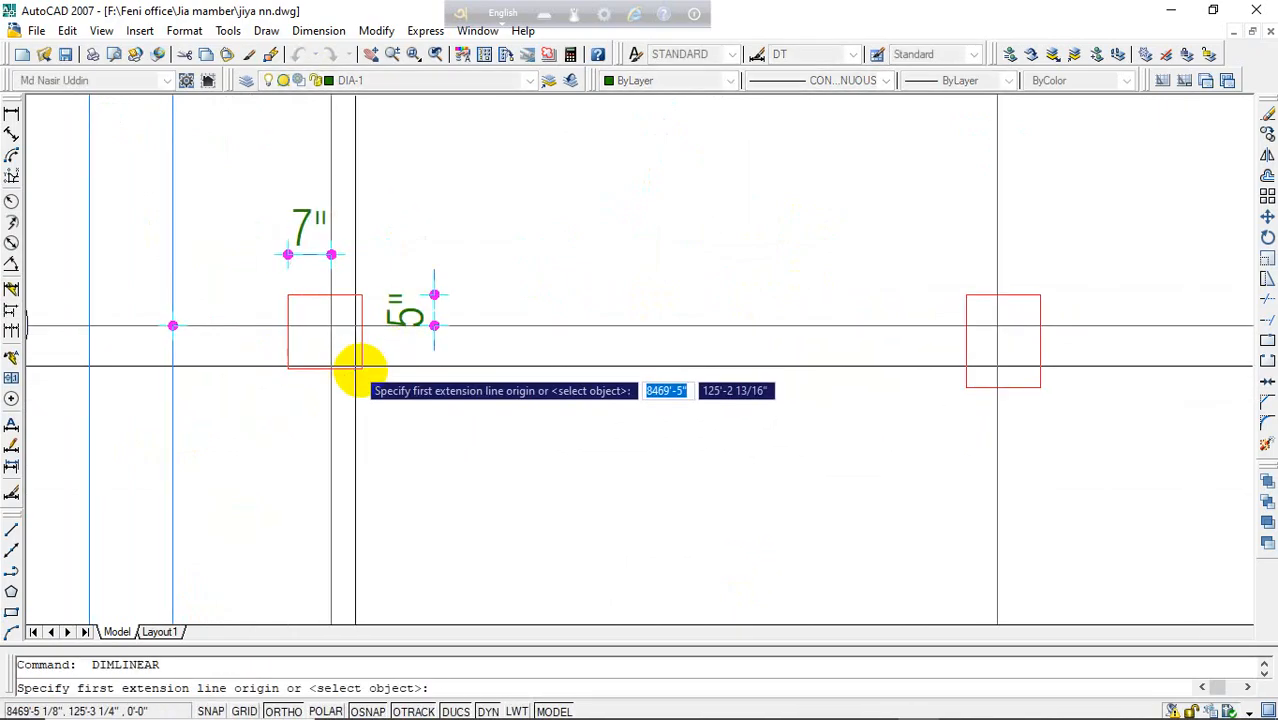
click(357, 368)
click(331, 368)
click(343, 420)
key(space)
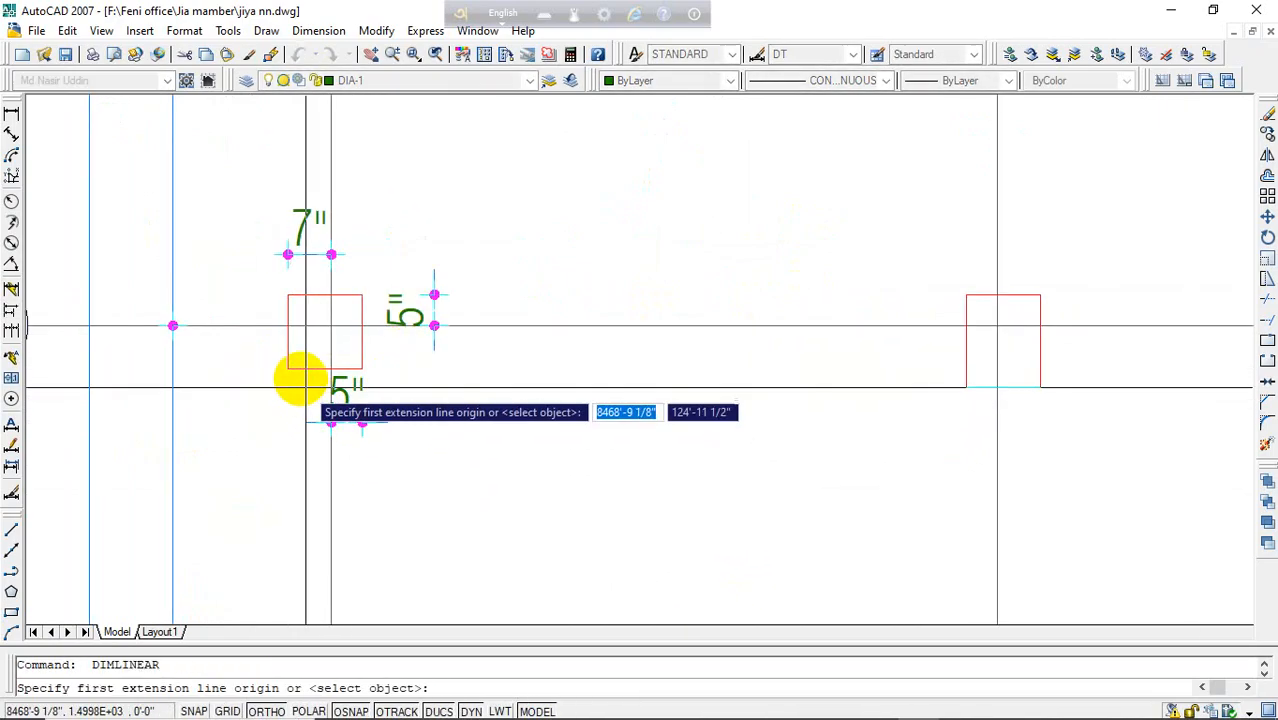
click(288, 367)
click(214, 355)
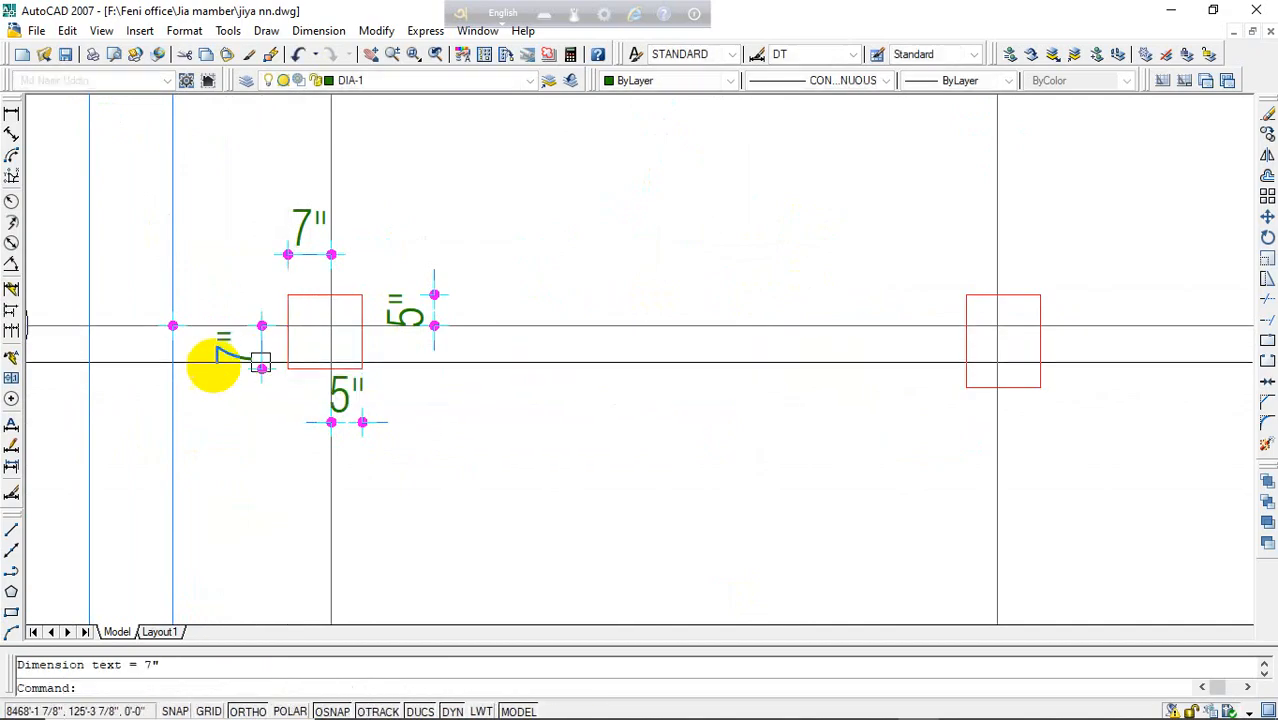
- Dimension the row's second column to its grid lines, with a horizontal dimension above and a vertical one on the left
scroll(476, 377, down, 3)
scroll(514, 345, up, 4)
key(space)
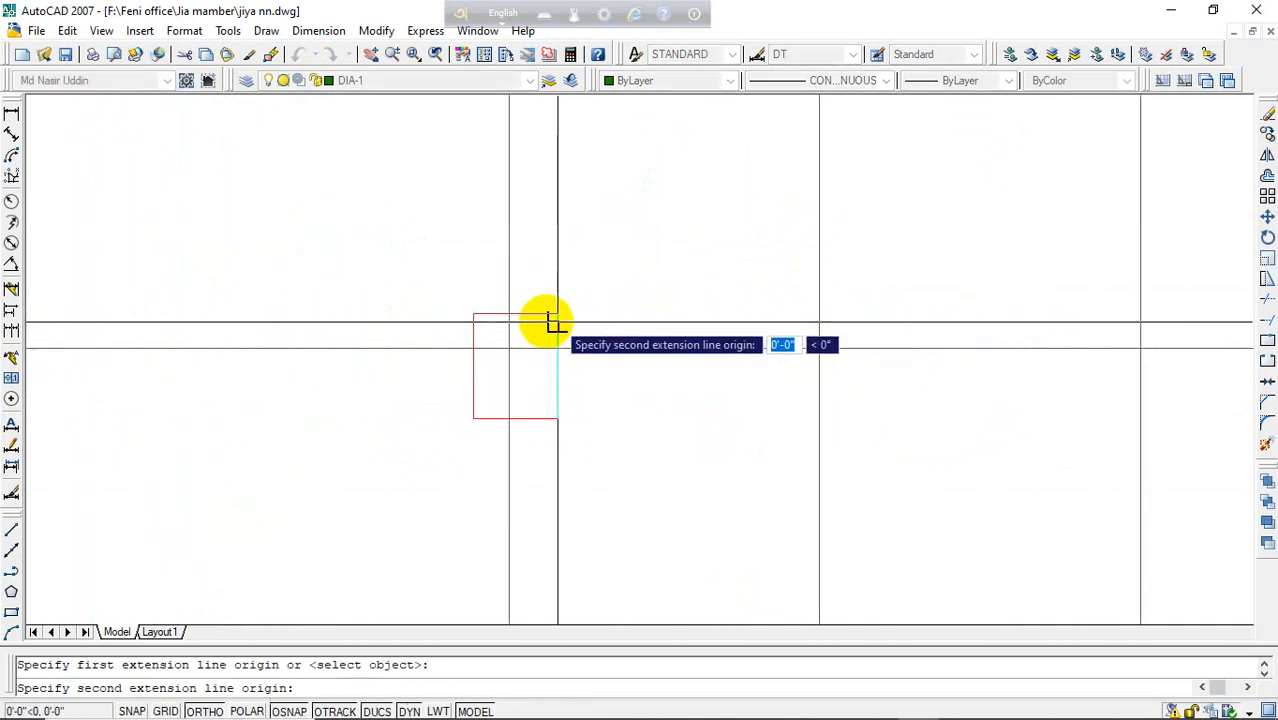
click(507, 323)
click(565, 265)
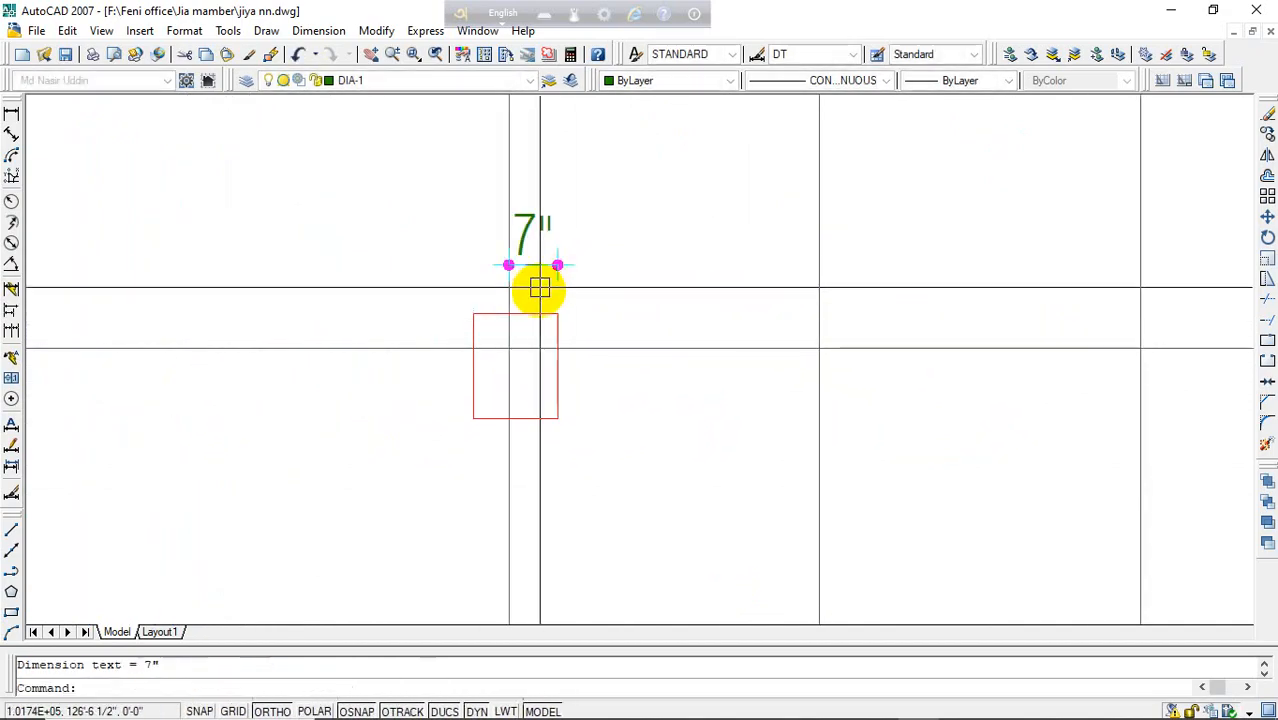
key(space)
click(473, 313)
click(472, 348)
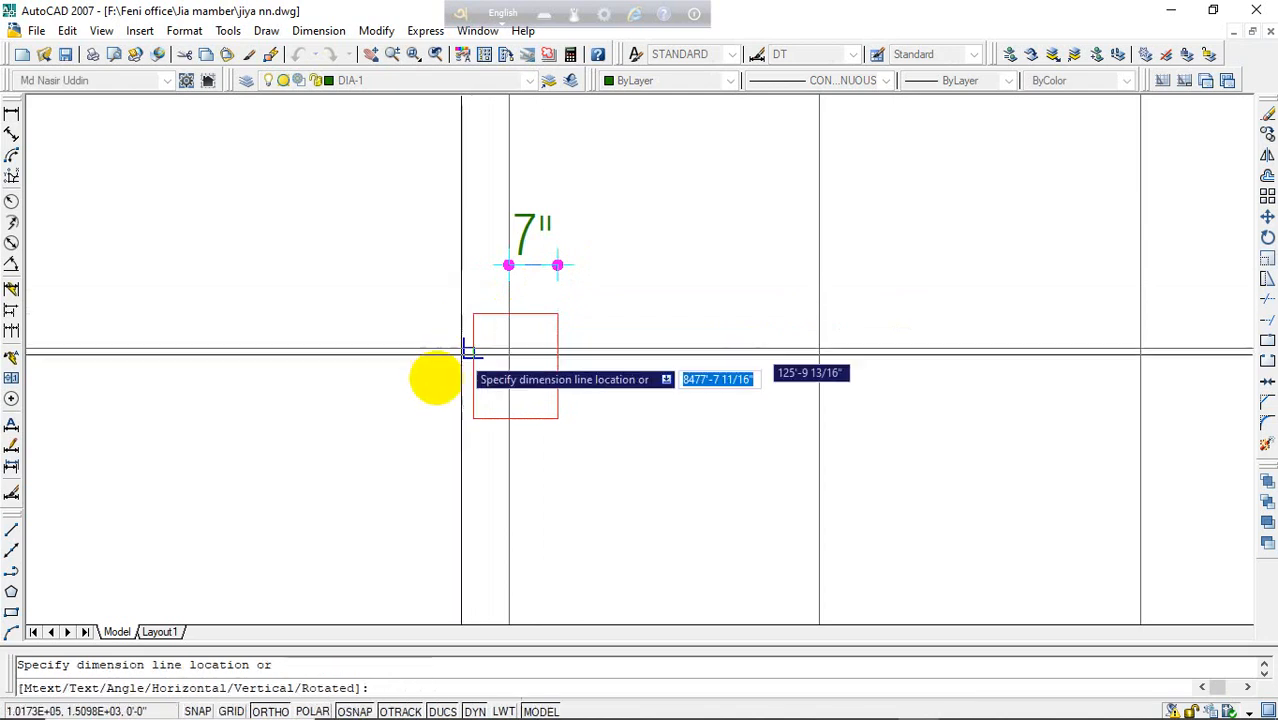
click(432, 377)
- Add the second column's remaining grid offsets, with a horizontal dimension below and a vertical one on the right
key(space)
click(473, 418)
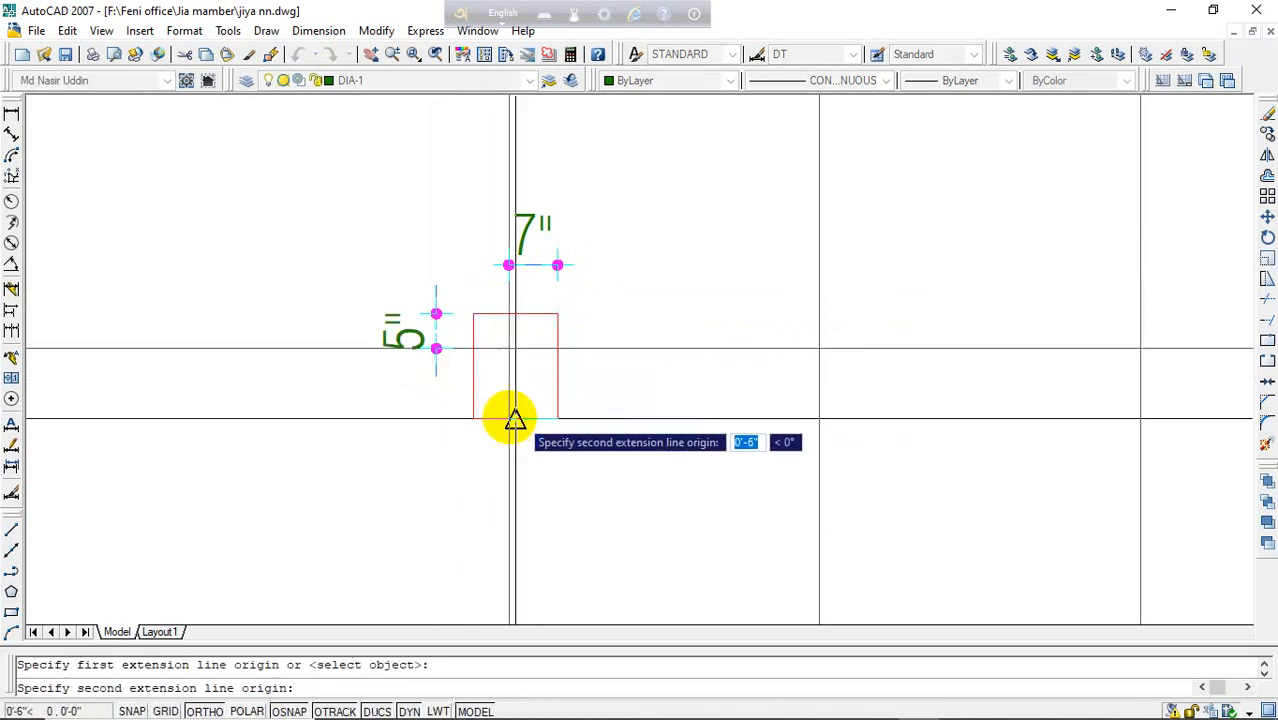
click(513, 418)
click(500, 487)
key(space)
click(558, 418)
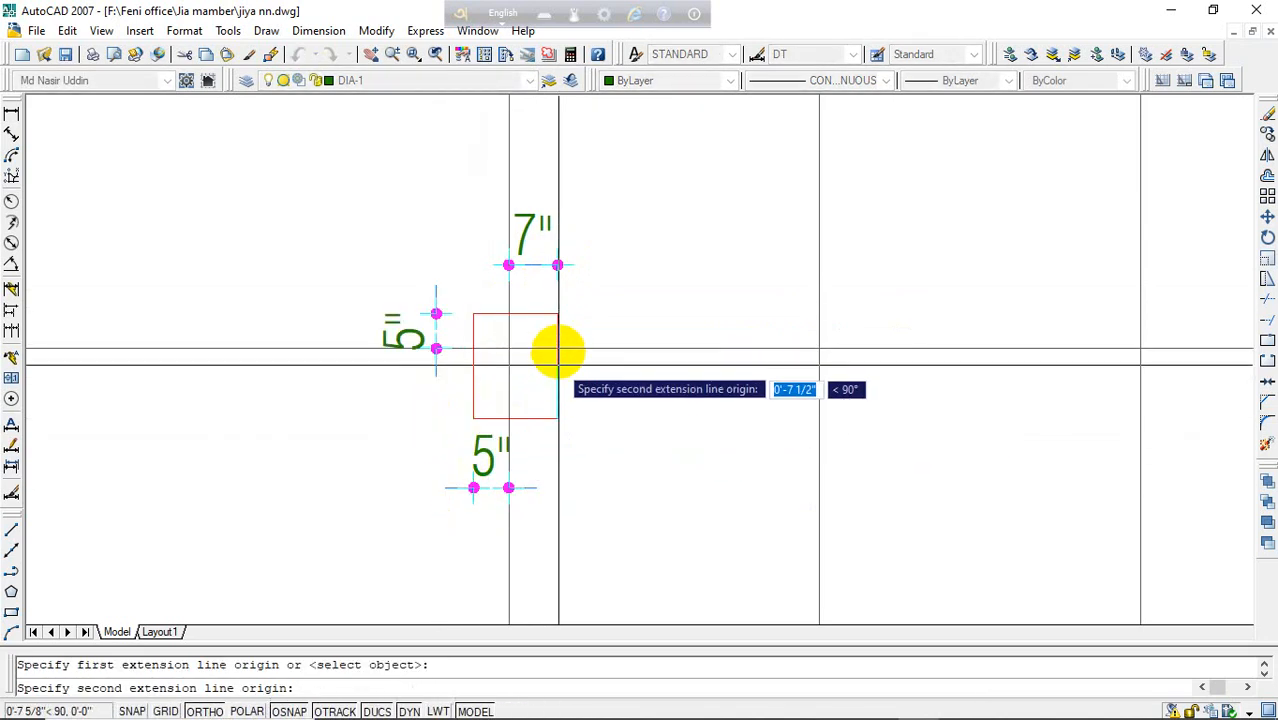
click(558, 349)
click(650, 394)
- Dimension the row's rightmost column to its grid lines, with a horizontal dimension above and a vertical one on the left
scroll(435, 385, down, 2)
middle_drag(619, 361, 104, 292)
key(space)
click(588, 310)
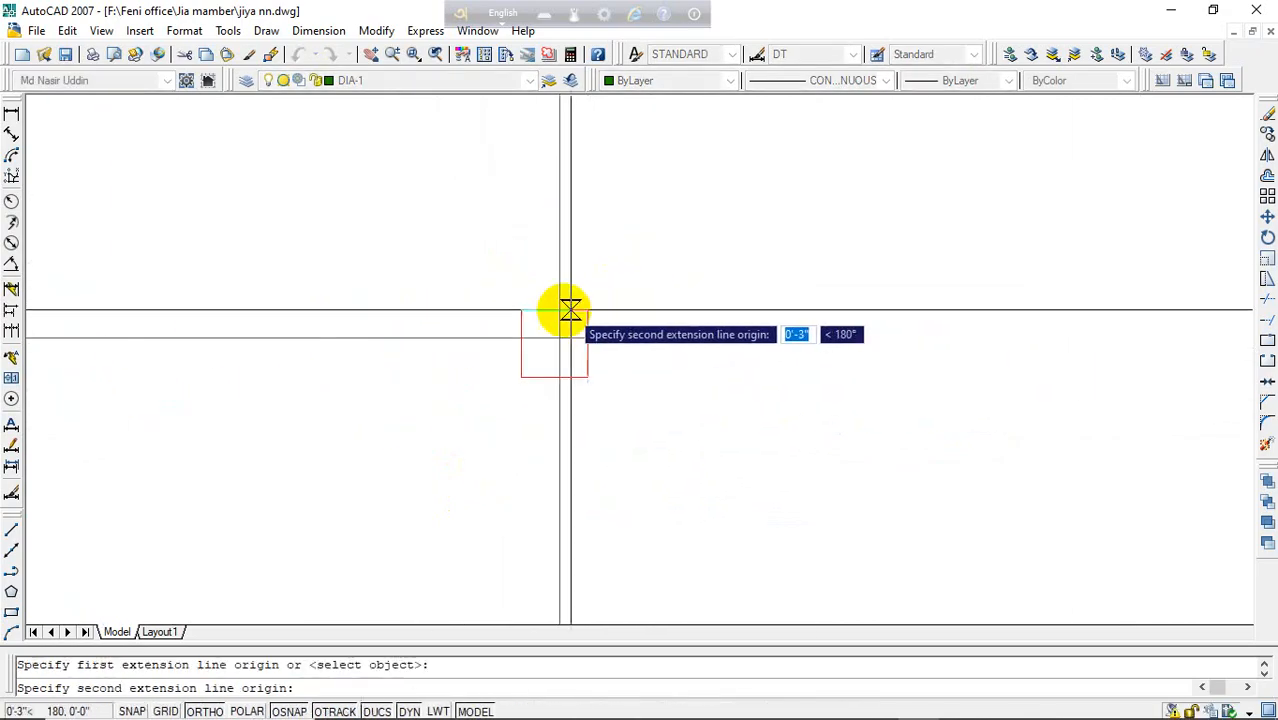
click(612, 278)
key(space)
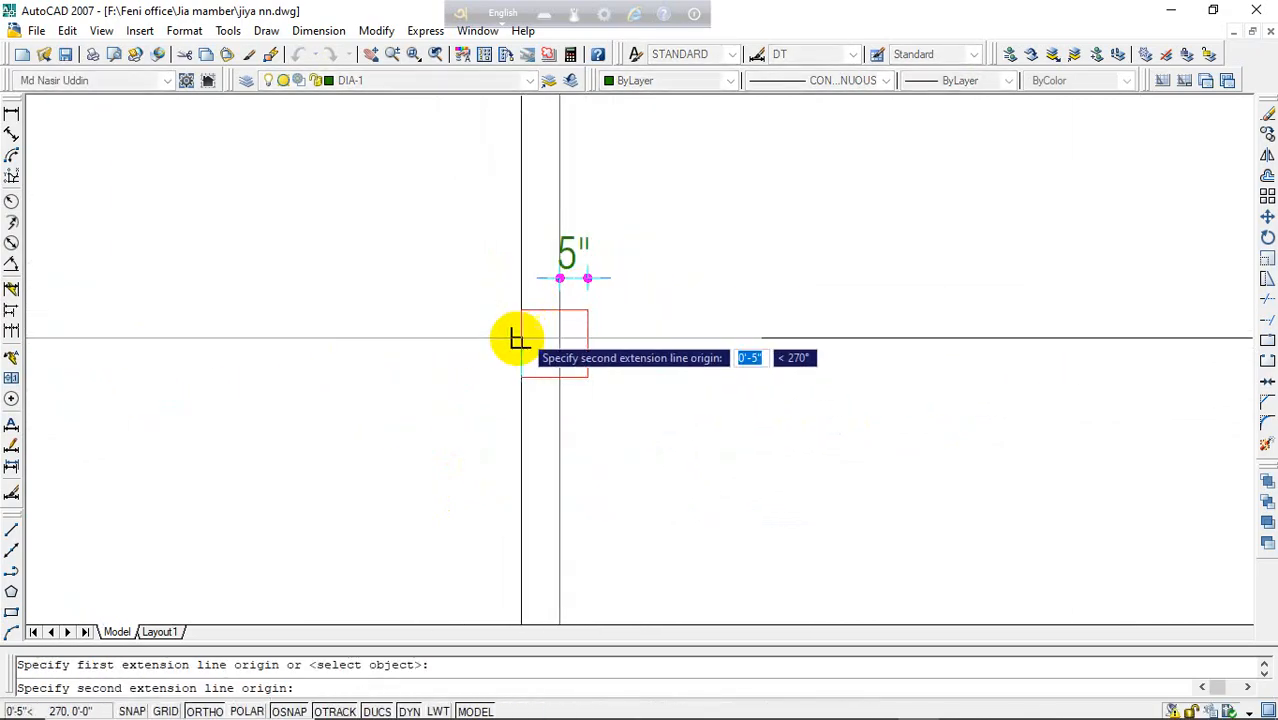
click(521, 338)
click(474, 360)
- Add the rightmost column's grid offsets below and on its right side, measured from its lower corners
key(space)
click(521, 377)
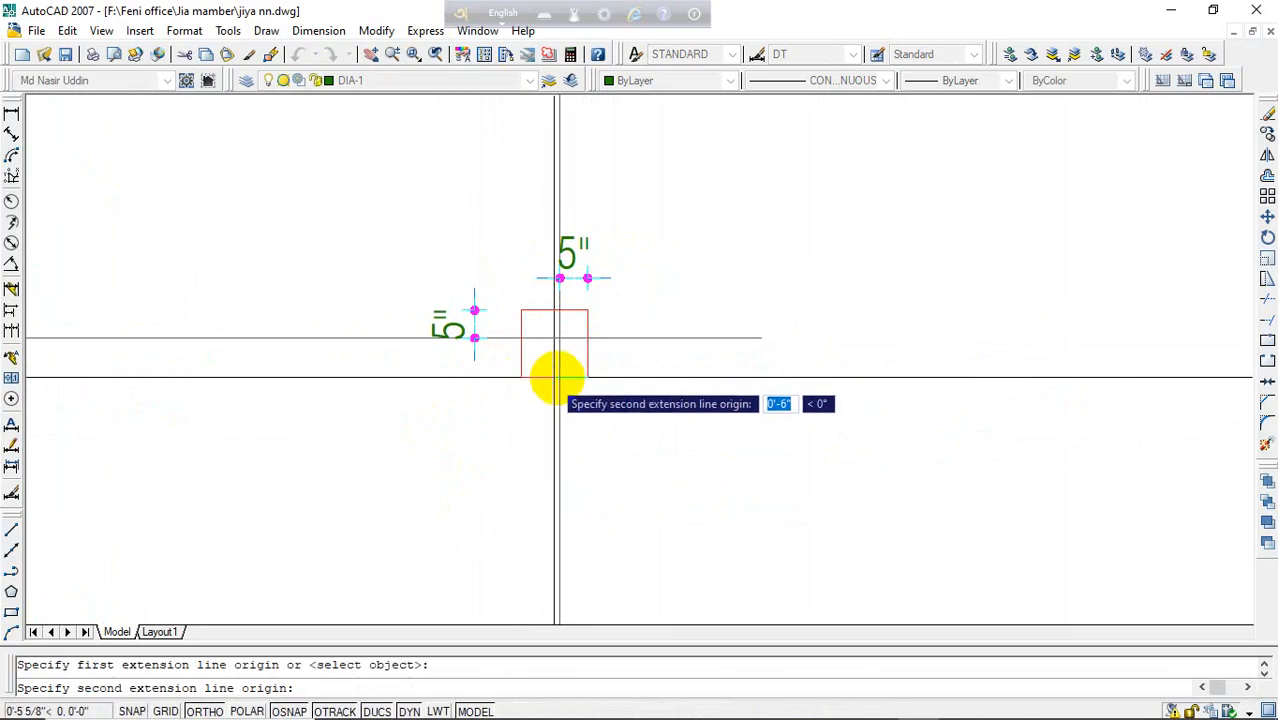
click(559, 378)
click(515, 425)
key(space)
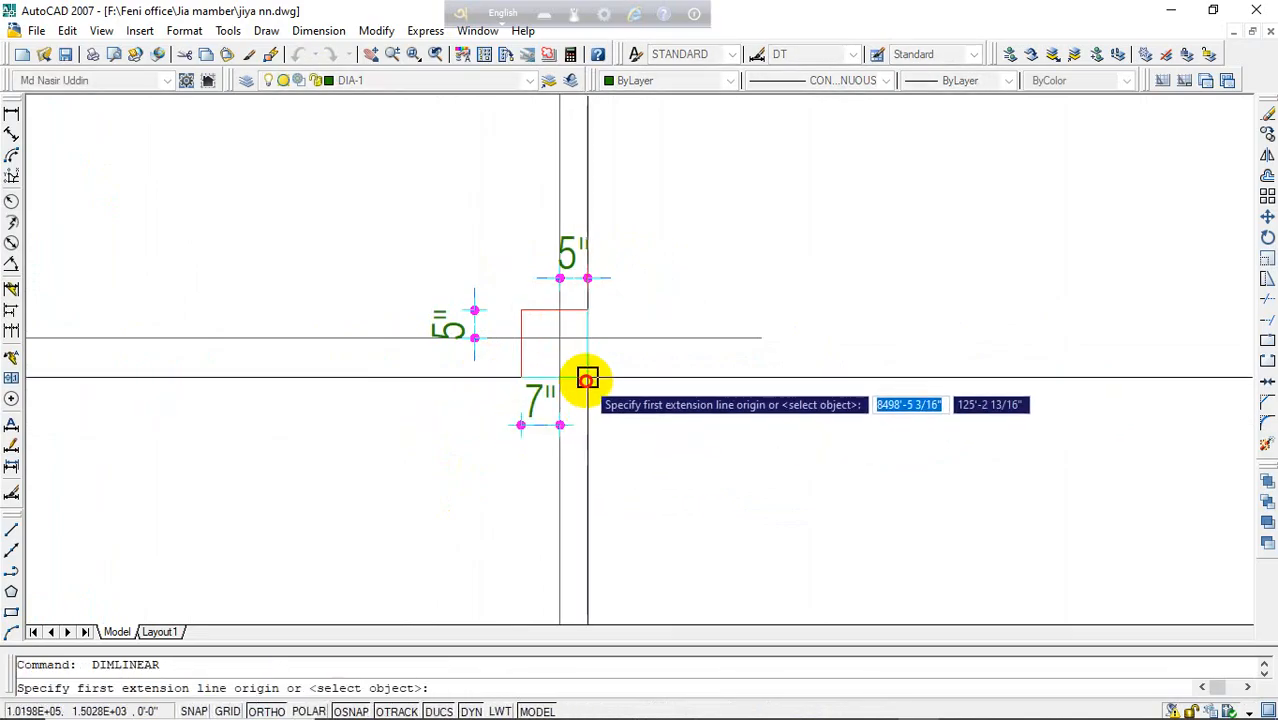
click(588, 377)
click(587, 338)
click(645, 385)
- Dimension the leftmost column on grid line 1 to its grid lines, horizontally above and vertically on the right
scroll(690, 355, down, 5)
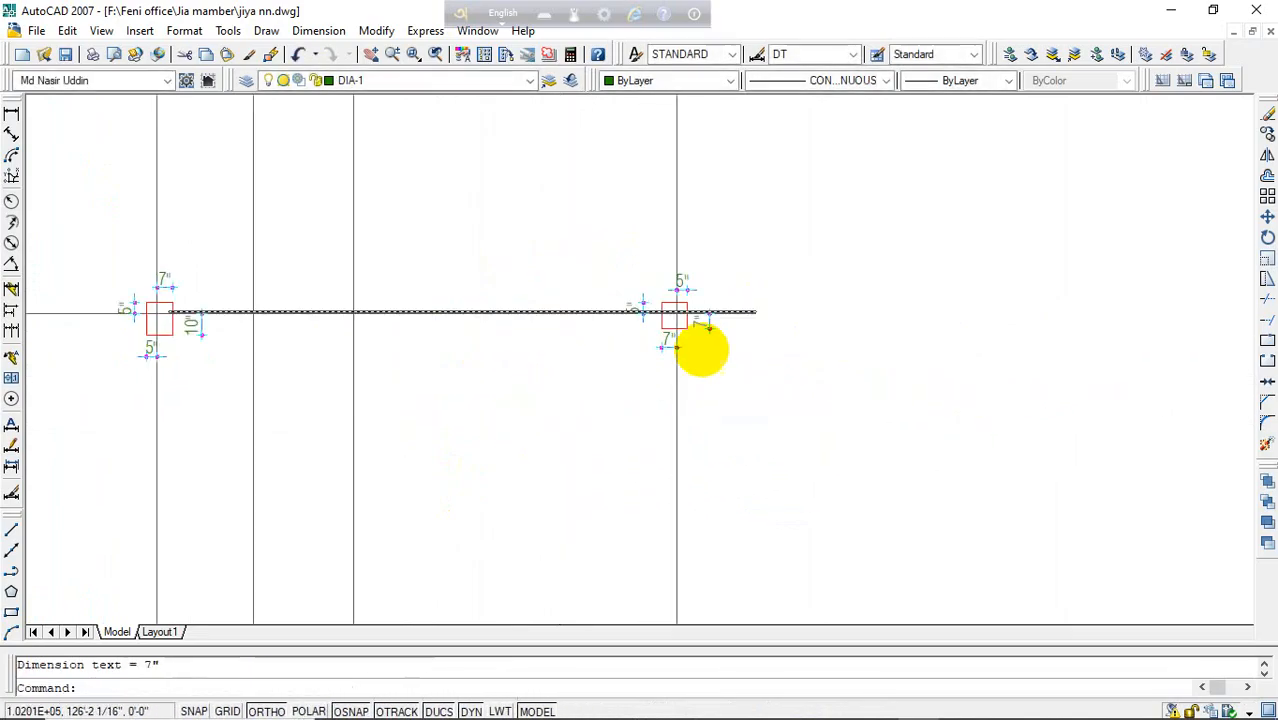
scroll(318, 395, up, 3)
key(space)
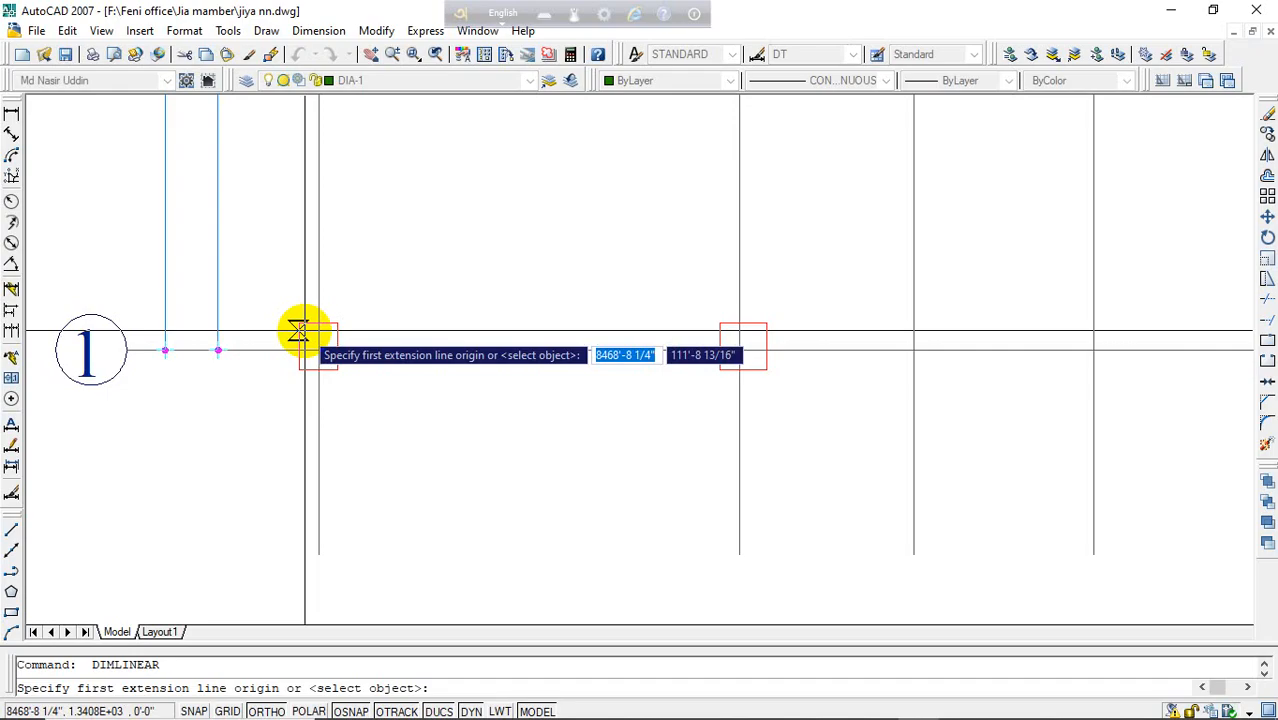
click(308, 382)
scroll(310, 385, up, 3)
click(324, 320)
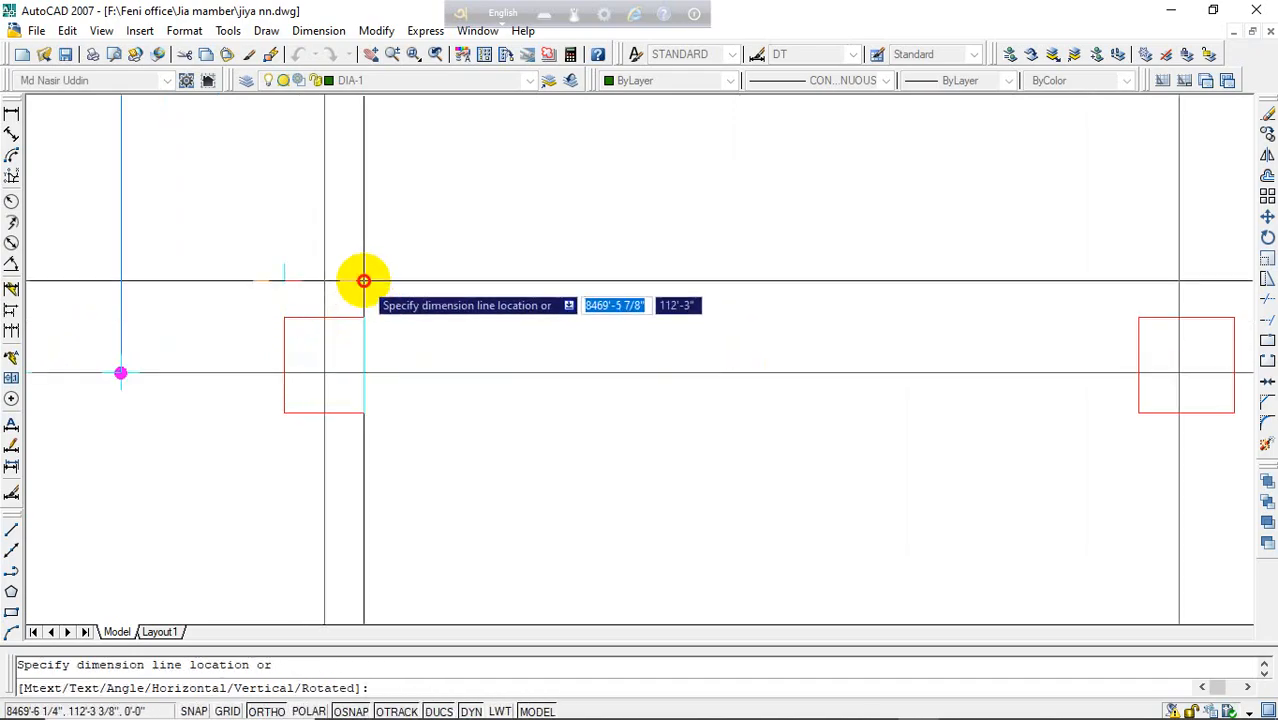
click(362, 280)
key(space)
click(365, 321)
click(362, 370)
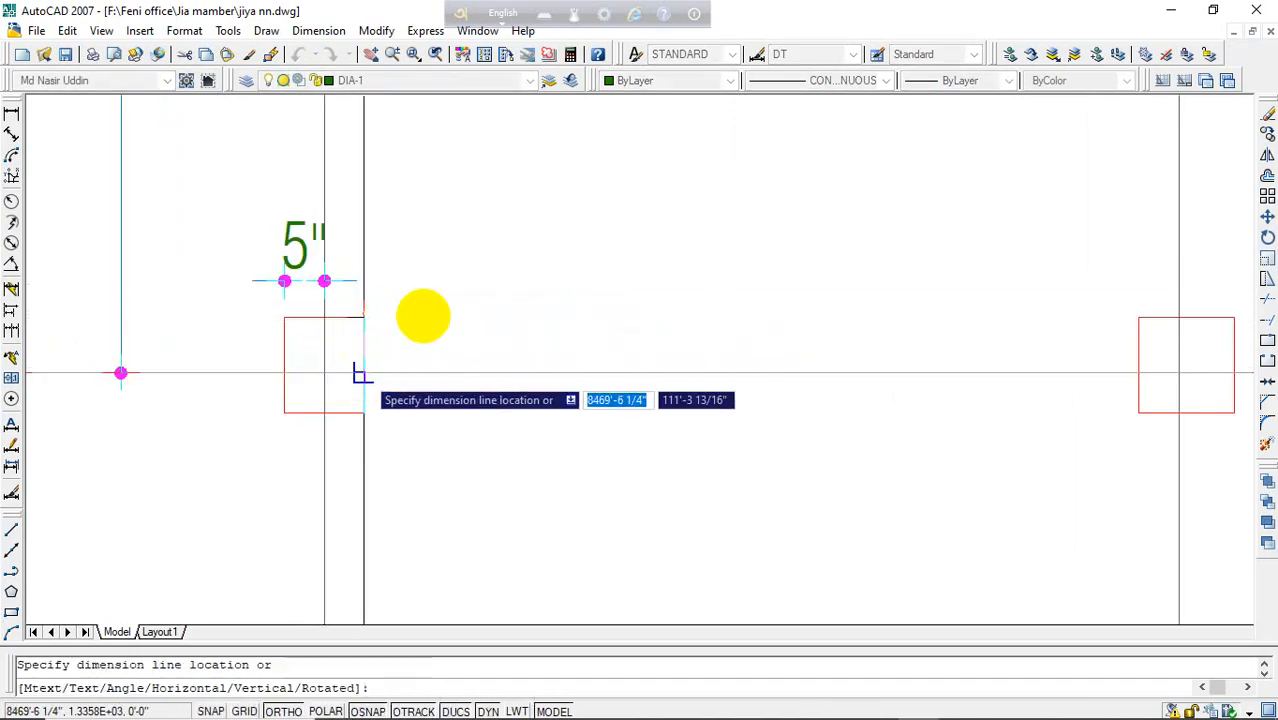
click(440, 305)
- Add the grid line 1 leftmost column's offsets to its grid lines, horizontally below and vertically on the left
key(space)
click(364, 410)
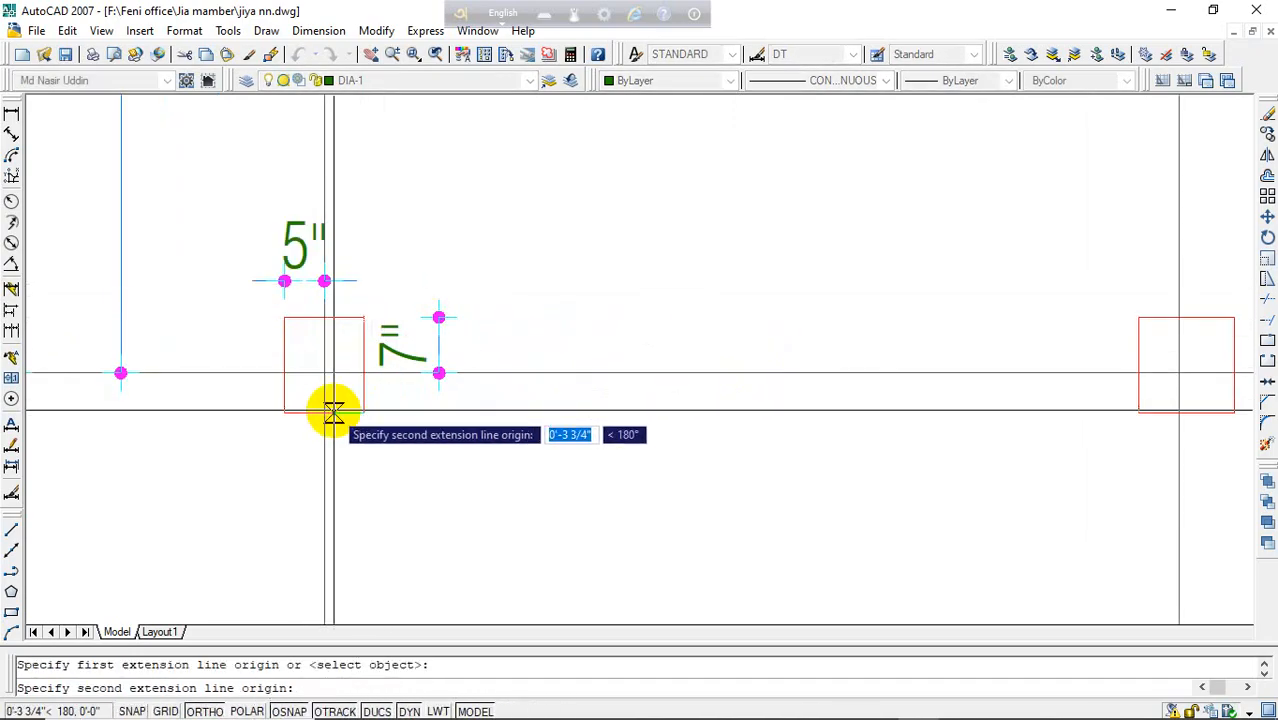
click(324, 411)
click(340, 456)
key(space)
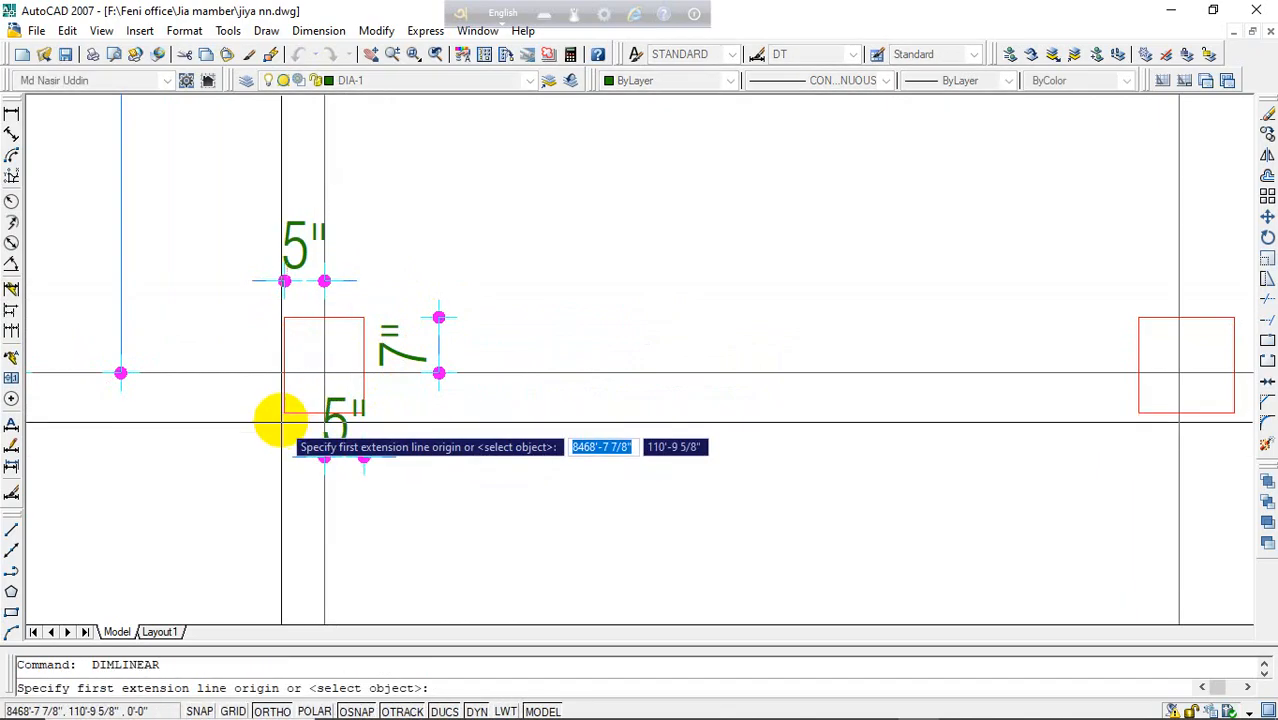
click(284, 412)
click(284, 373)
click(245, 411)
key(Escape)
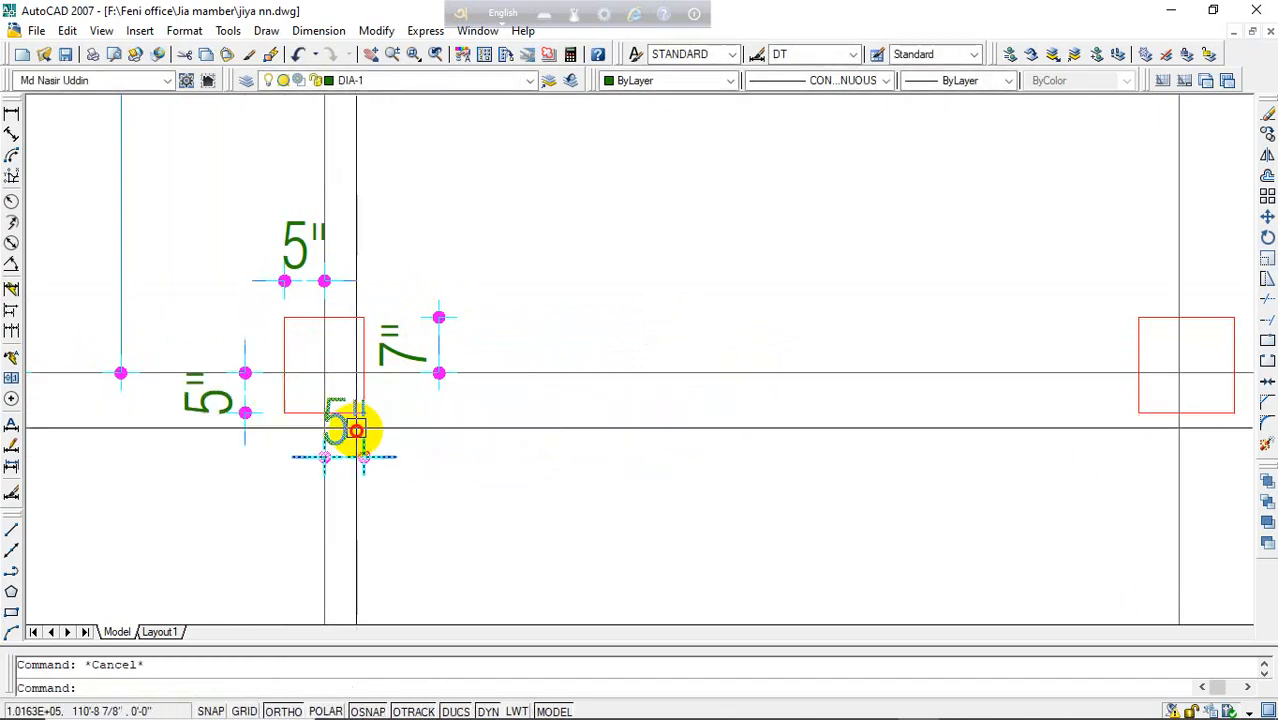
- Move the horizontal dimension below this column farther down, clear of the column's bottom edge
click(354, 431)
click(362, 456)
click(364, 476)
key(Escape)
- Dimension the second column on grid line 1 to its grid lines, horizontally above and vertically on the left
scroll(408, 428, down, 4)
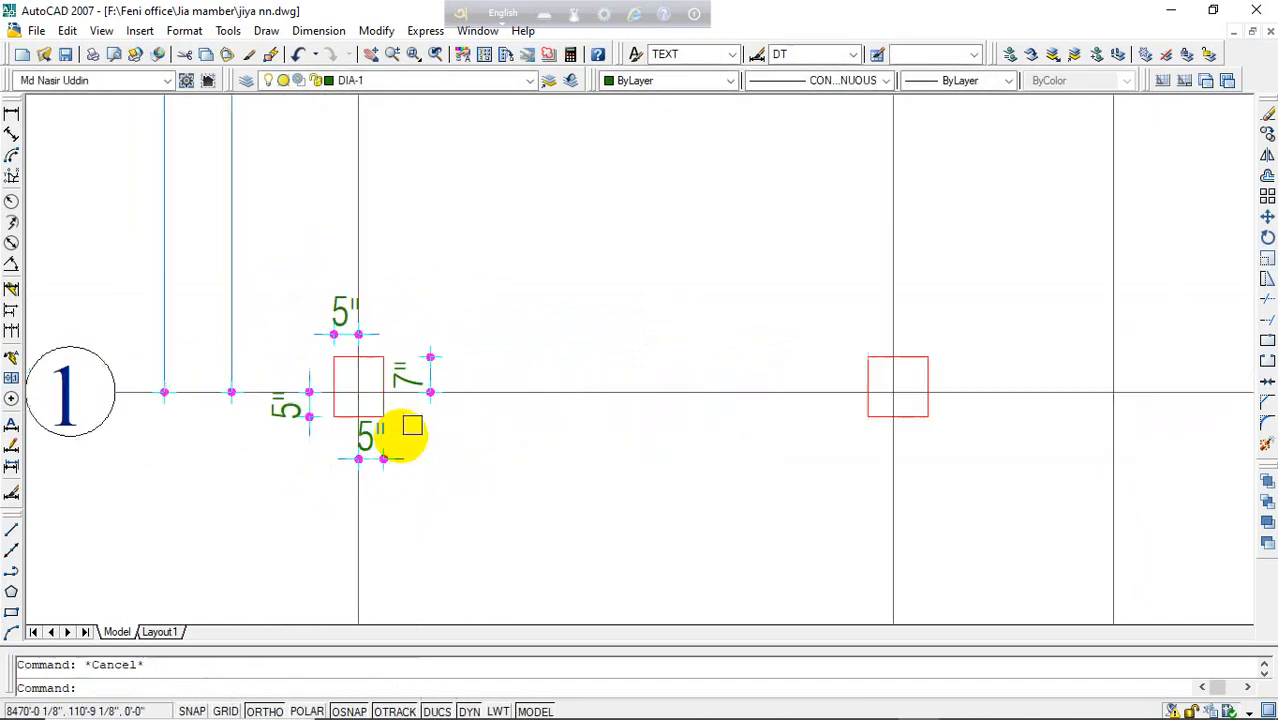
scroll(599, 388, up, 3)
key(space)
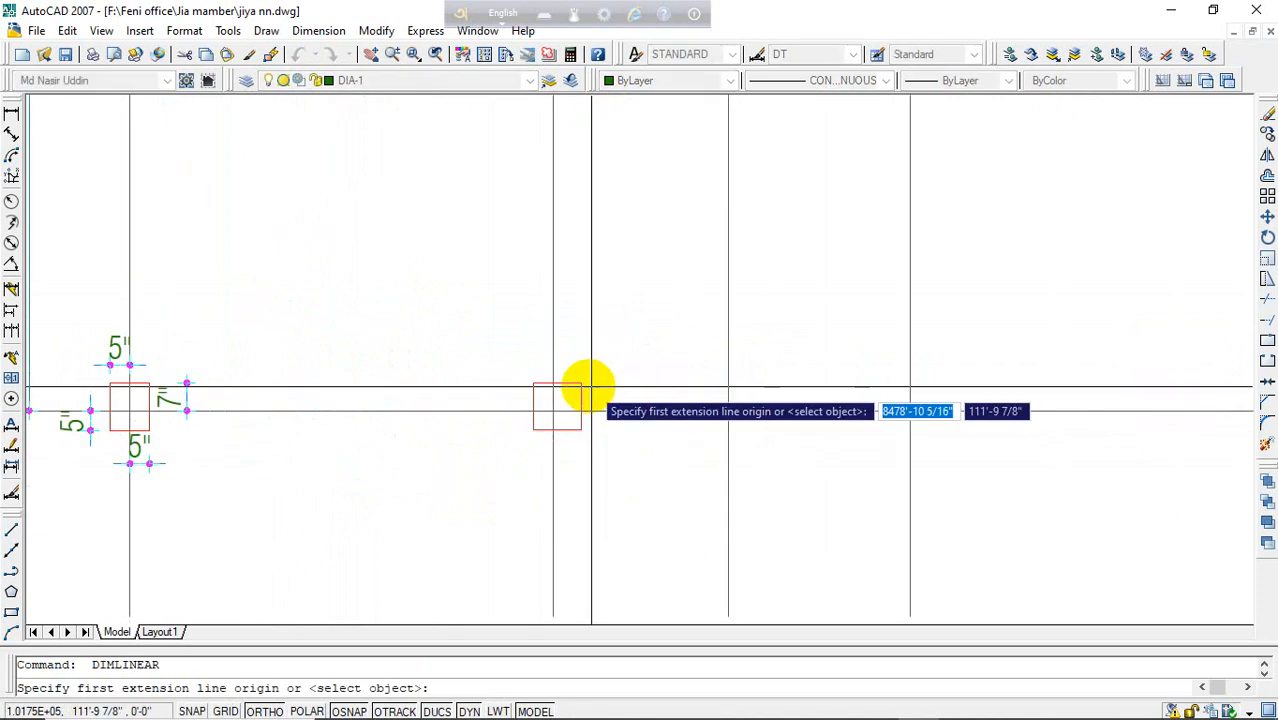
click(571, 381)
scroll(537, 385, up, 3)
click(529, 384)
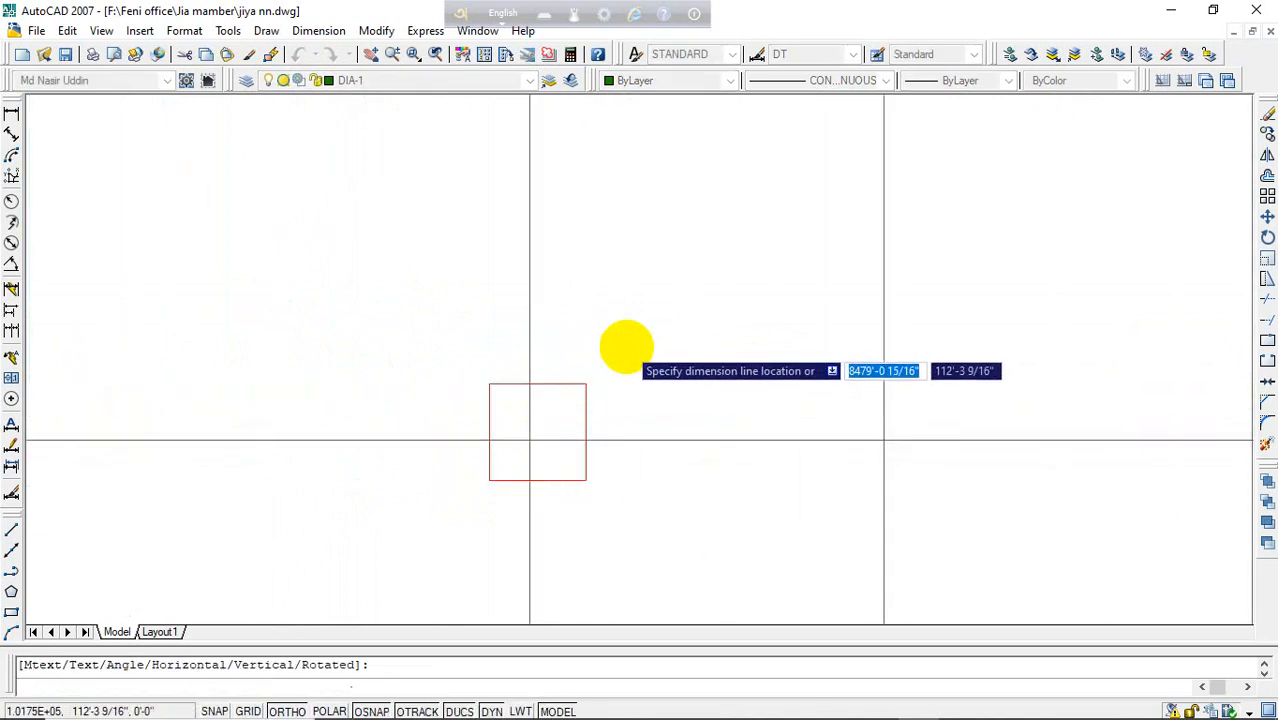
click(625, 345)
key(space)
click(489, 384)
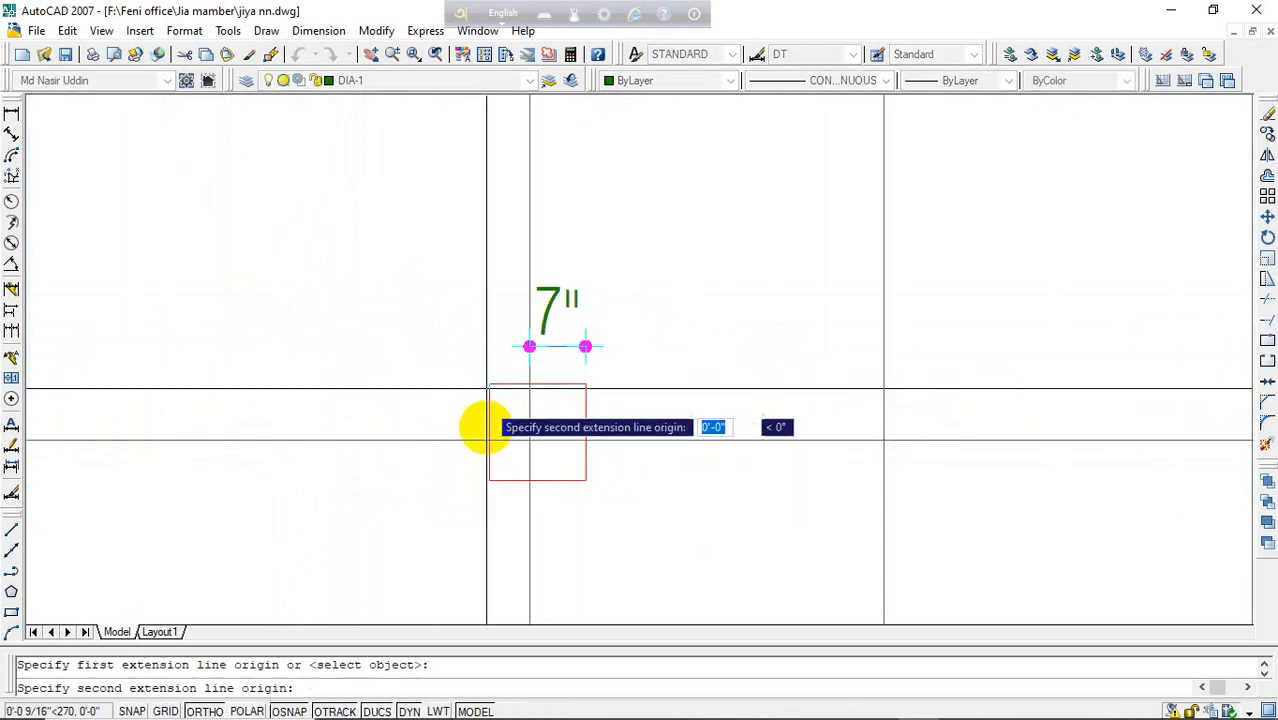
click(486, 444)
click(456, 460)
- Add the grid line 1 second column's offsets to its grid lines, horizontally below and vertically on the right
key(space)
click(489, 480)
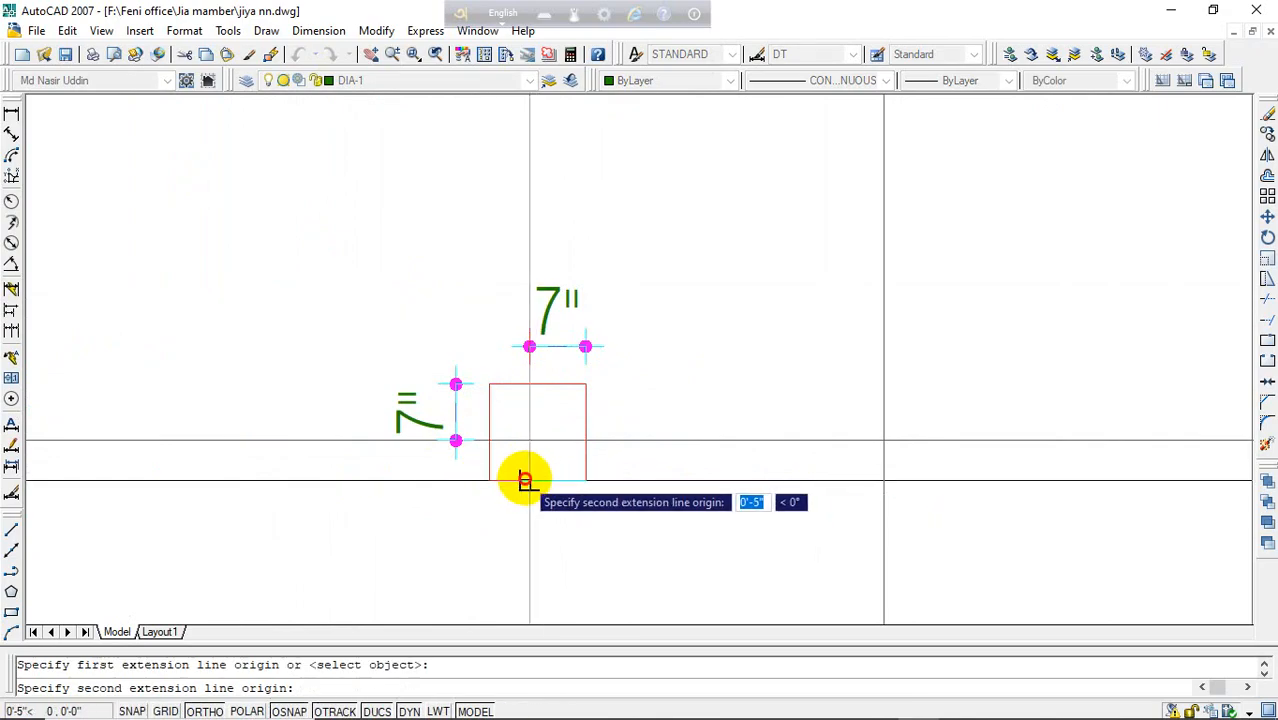
click(529, 480)
click(520, 554)
key(space)
click(585, 480)
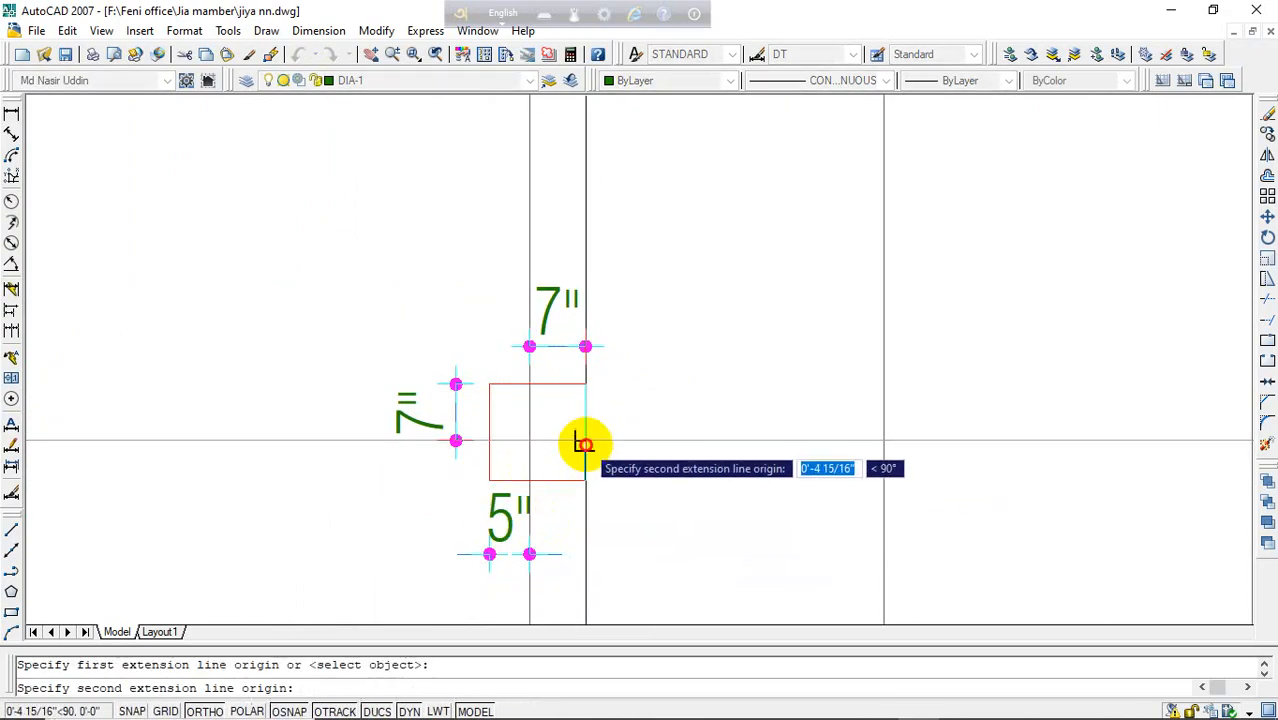
click(585, 441)
click(660, 480)
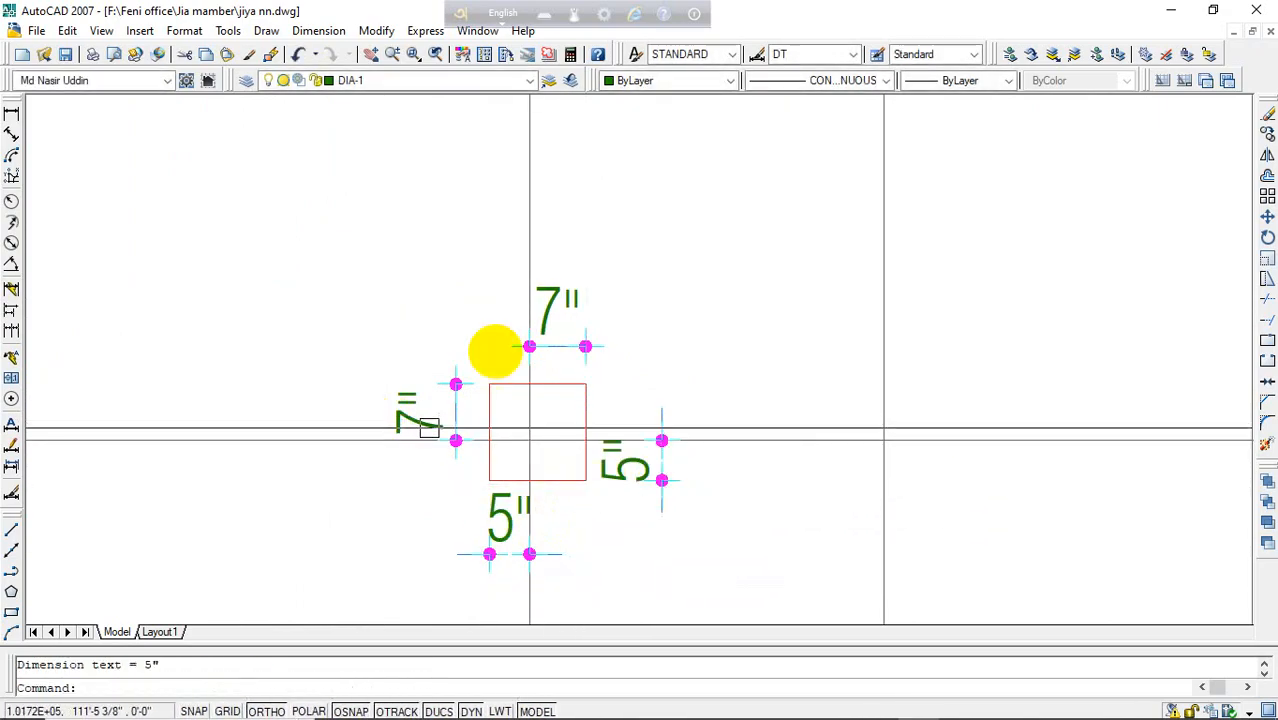
- Dimension the rightmost column on grid line 1 to its grid lines, horizontally above and vertically on the left
scroll(429, 427, down, 4)
middle_drag(498, 395, 659, 360)
scroll(536, 382, up, 3)
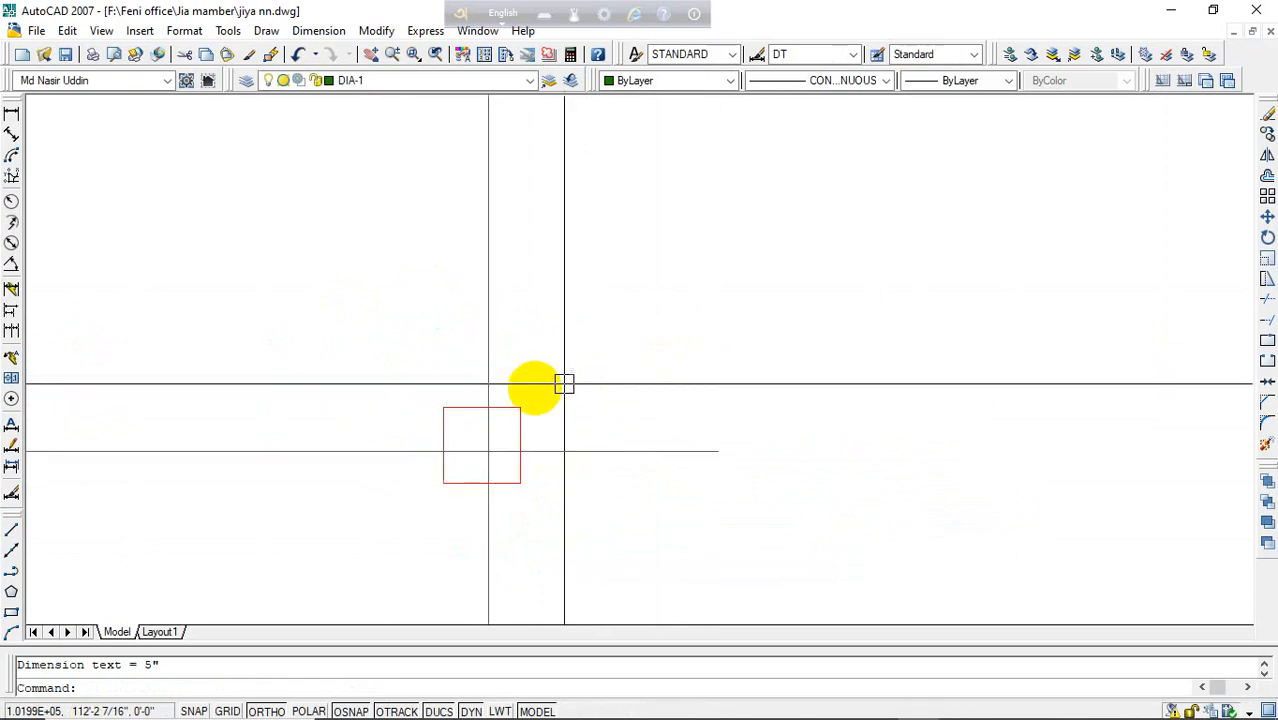
key(space)
click(522, 405)
click(485, 407)
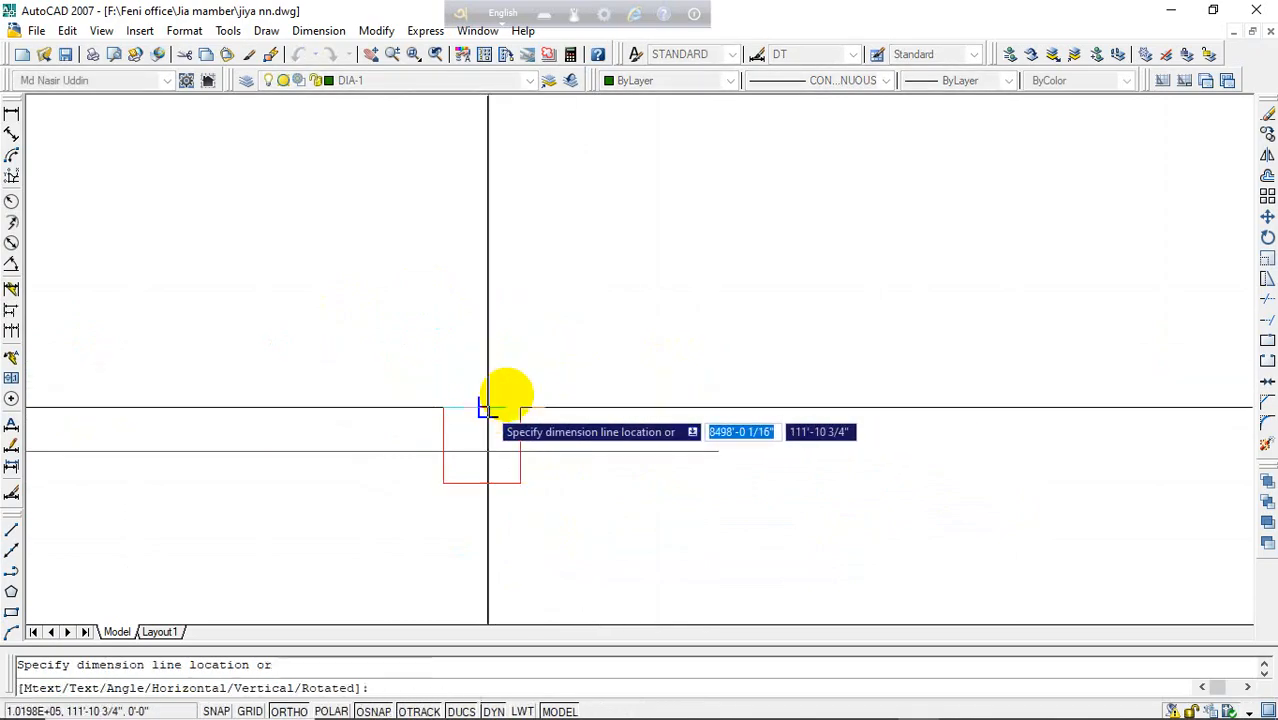
click(495, 371)
key(space)
click(443, 407)
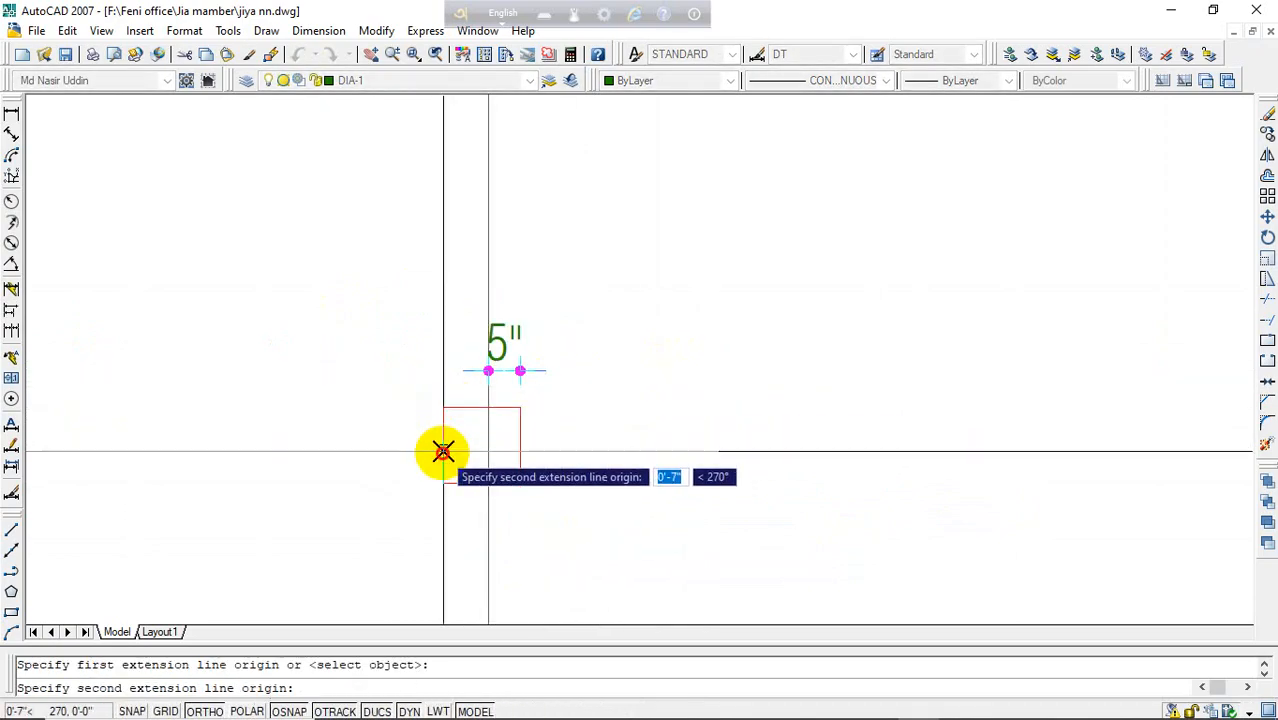
click(443, 451)
click(392, 455)
- Dimension the rightmost grid line 1 column's remaining offsets to its grid lines, horizontally below and vertically on the right
key(space)
click(443, 483)
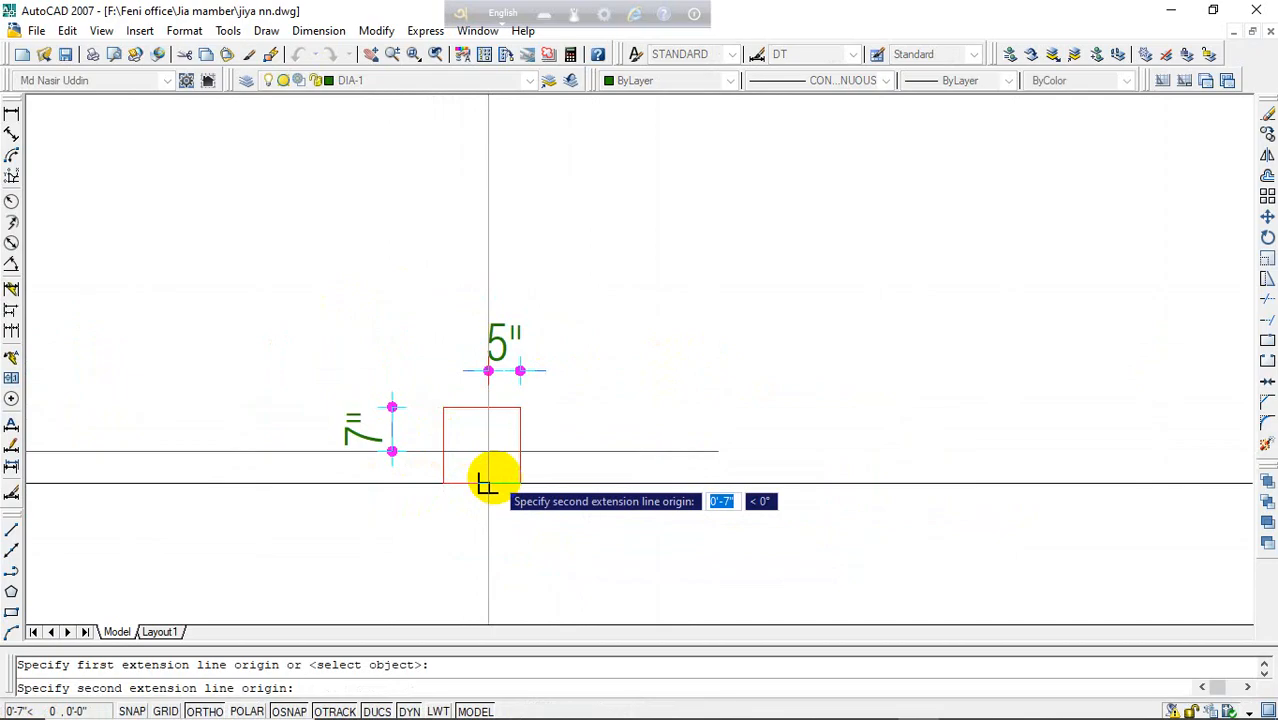
click(487, 484)
click(434, 543)
key(space)
click(520, 483)
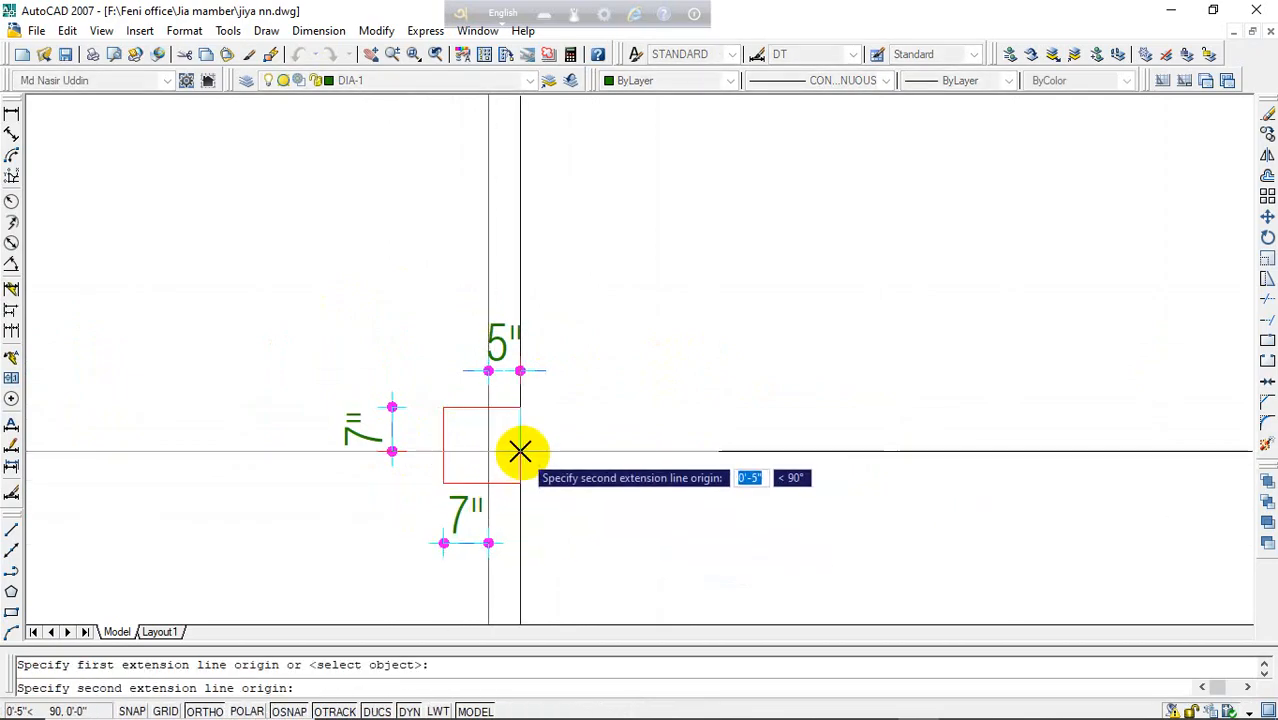
click(520, 451)
key(Escape)
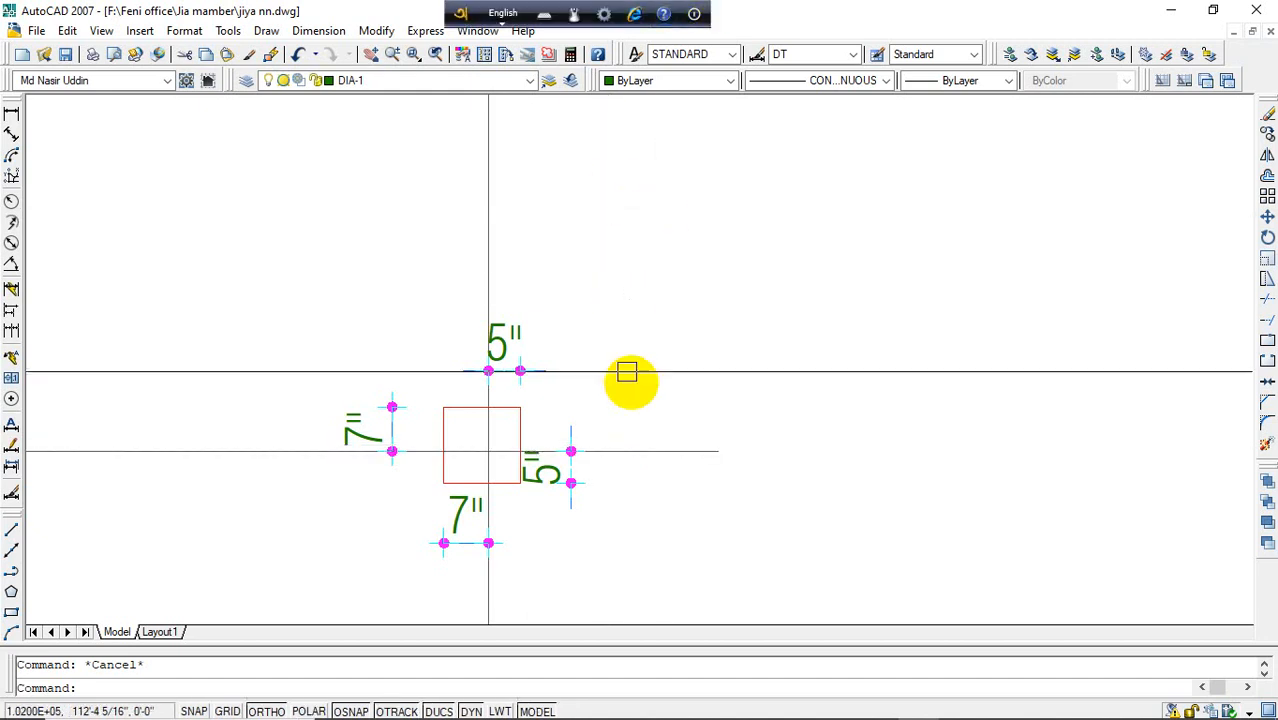
- Review the edge offset dimensions of the columns along grid lines 1 to 6 of the column layout plan
scroll(665, 392, down, 5)
scroll(722, 347, down, 6)
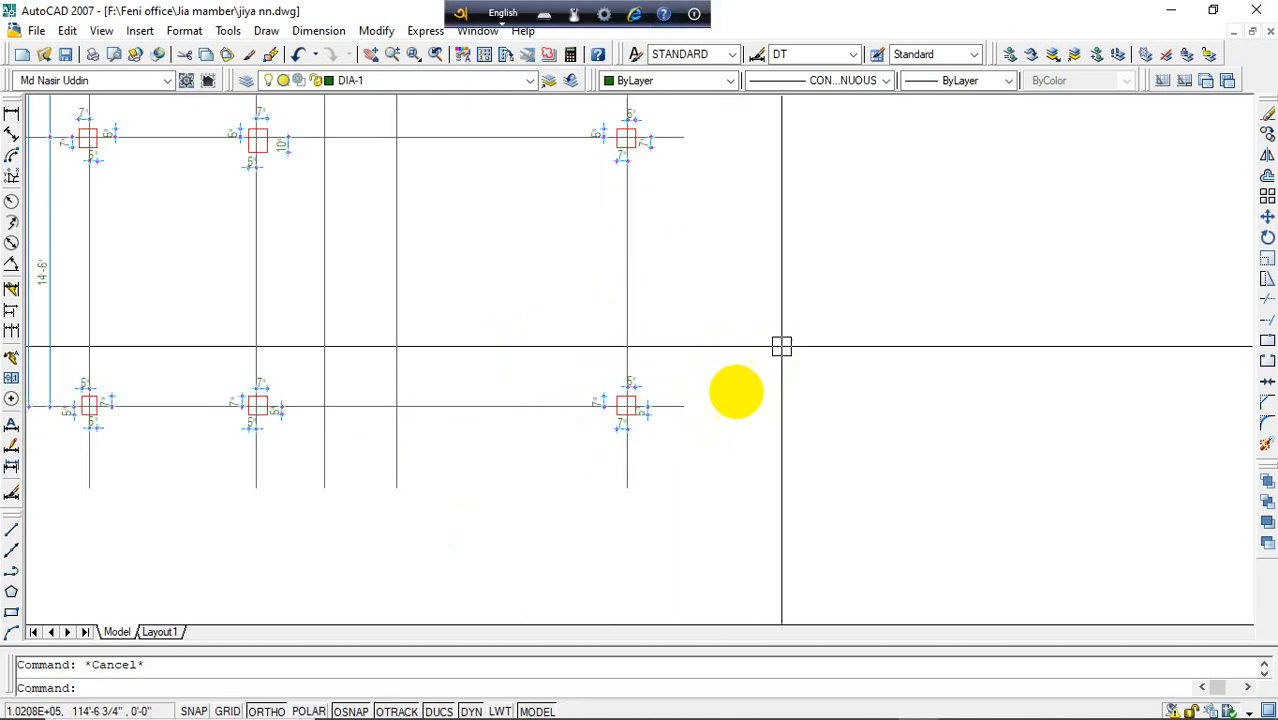
middle_drag(683, 375, 708, 466)
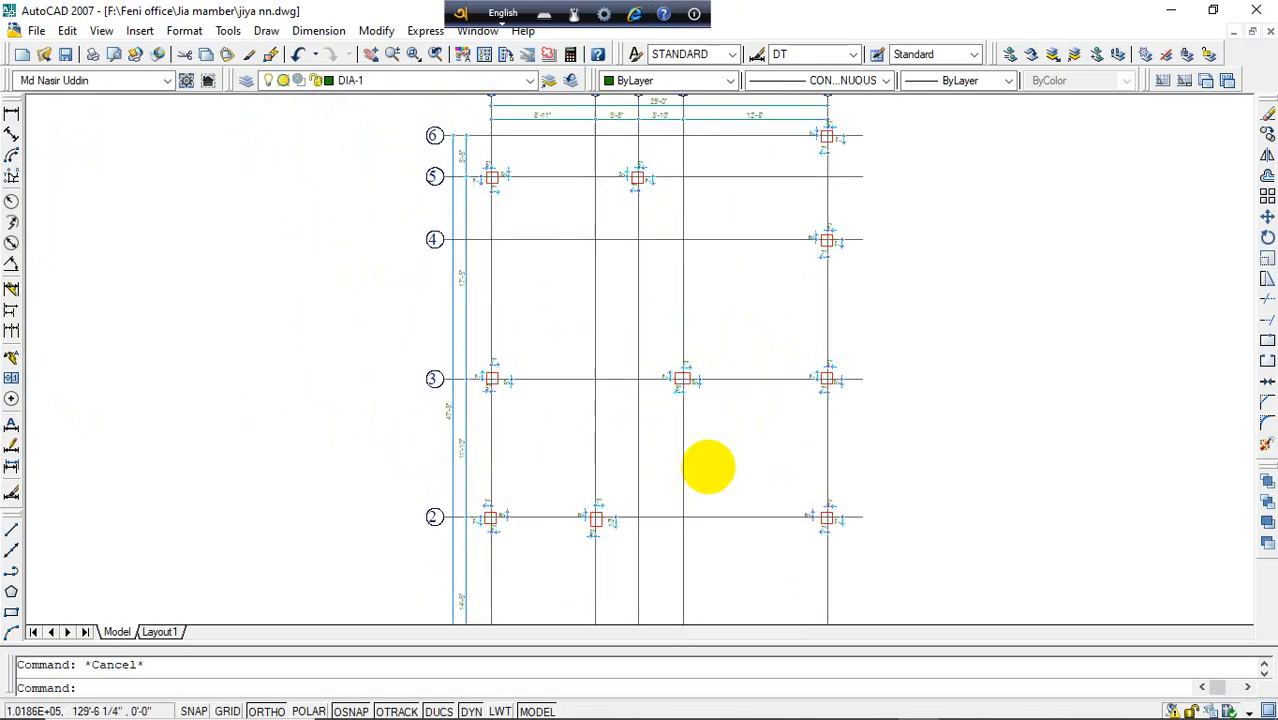
middle_drag(682, 341, 687, 393)
mouse_move(733, 326)
middle_down()
mouse_move(759, 309)
mouse_move(759, 287)
middle_up()
scroll(536, 195, up, 5)
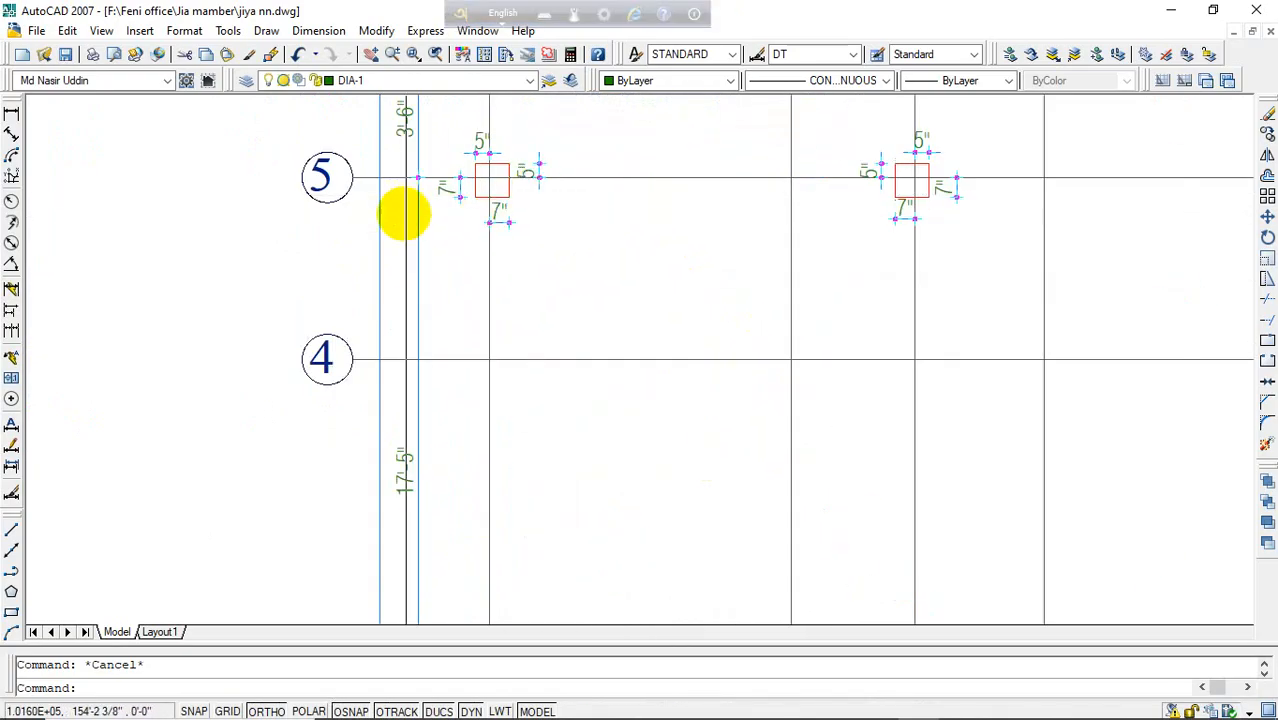
scroll(404, 214, down, 4)
scroll(662, 194, up, 3)
scroll(514, 200, down, 2)
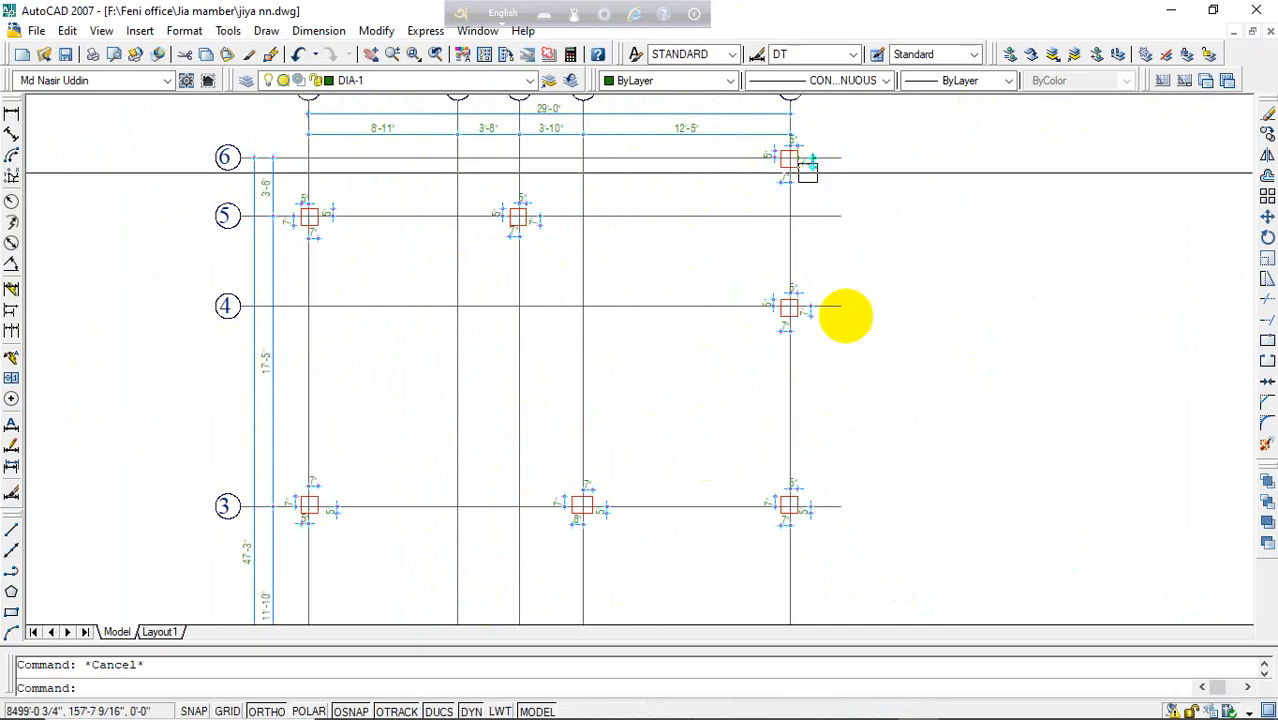
mouse_move(816, 336)
middle_down()
mouse_move(827, 480)
mouse_move(683, 318)
middle_up()
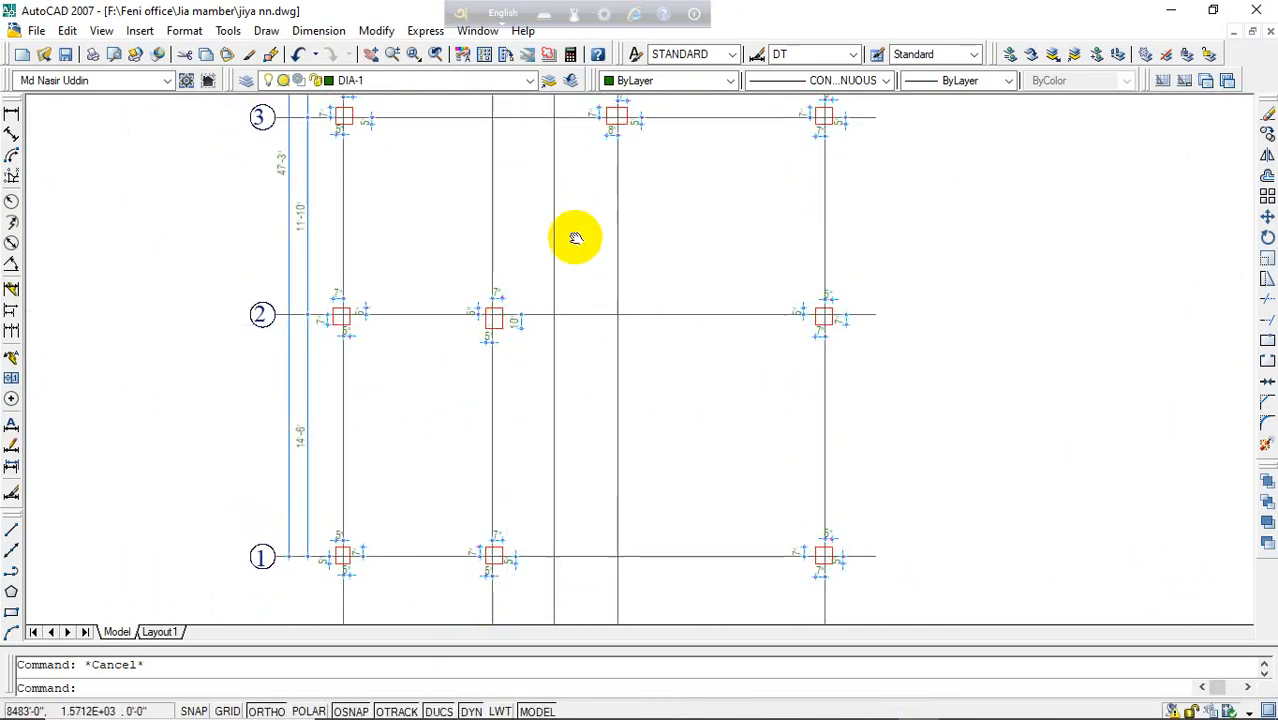
scroll(365, 500, up, 3)
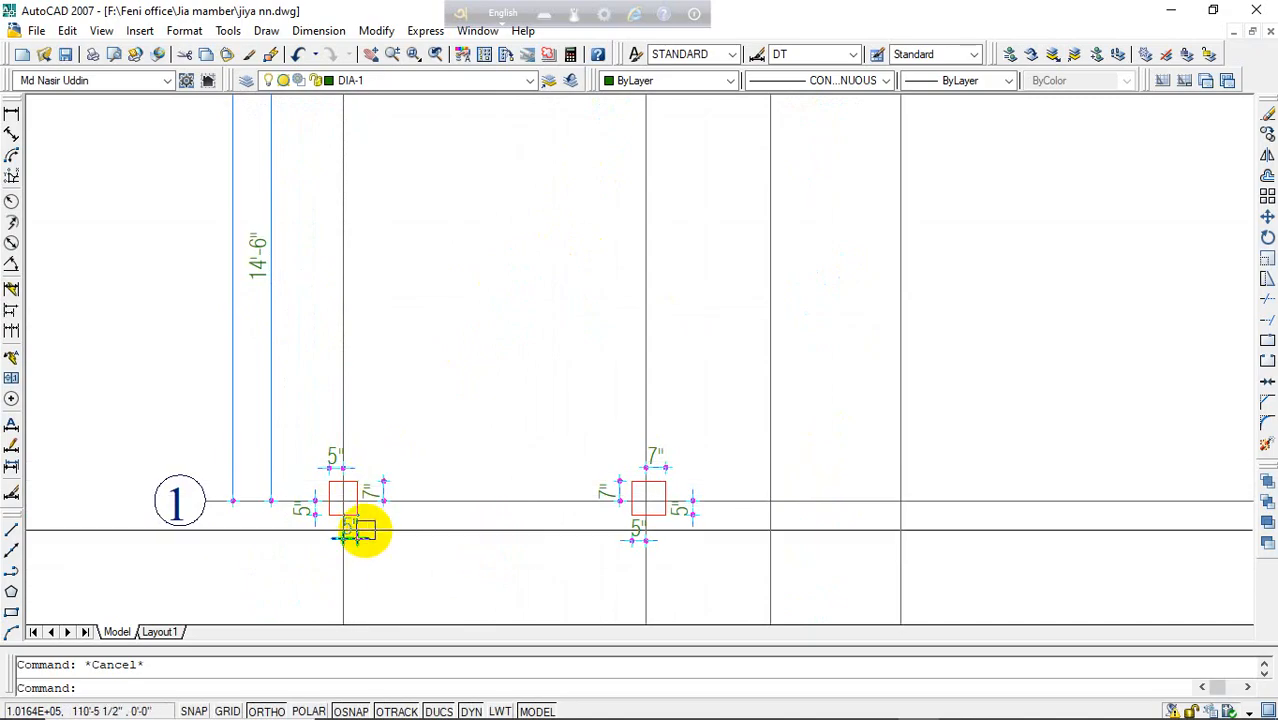
scroll(360, 533, down, 2)
scroll(351, 331, up, 2)
scroll(271, 331, up, 2)
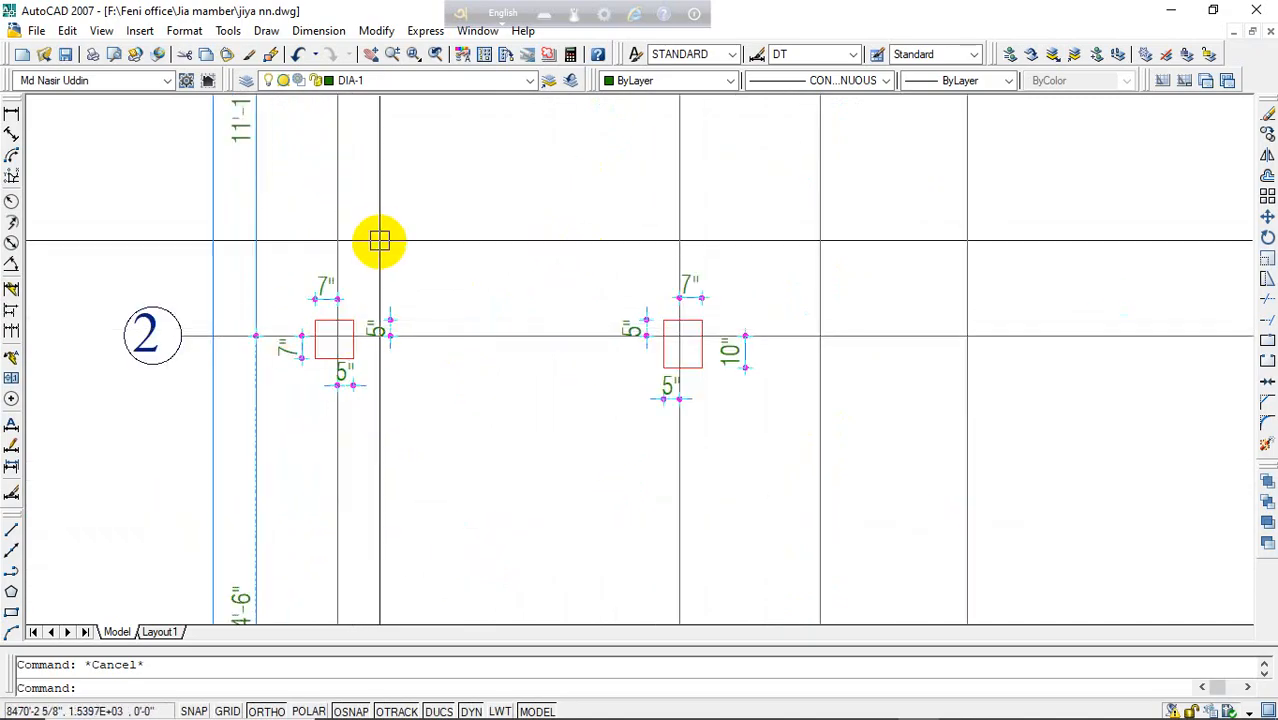
scroll(379, 241, down, 2)
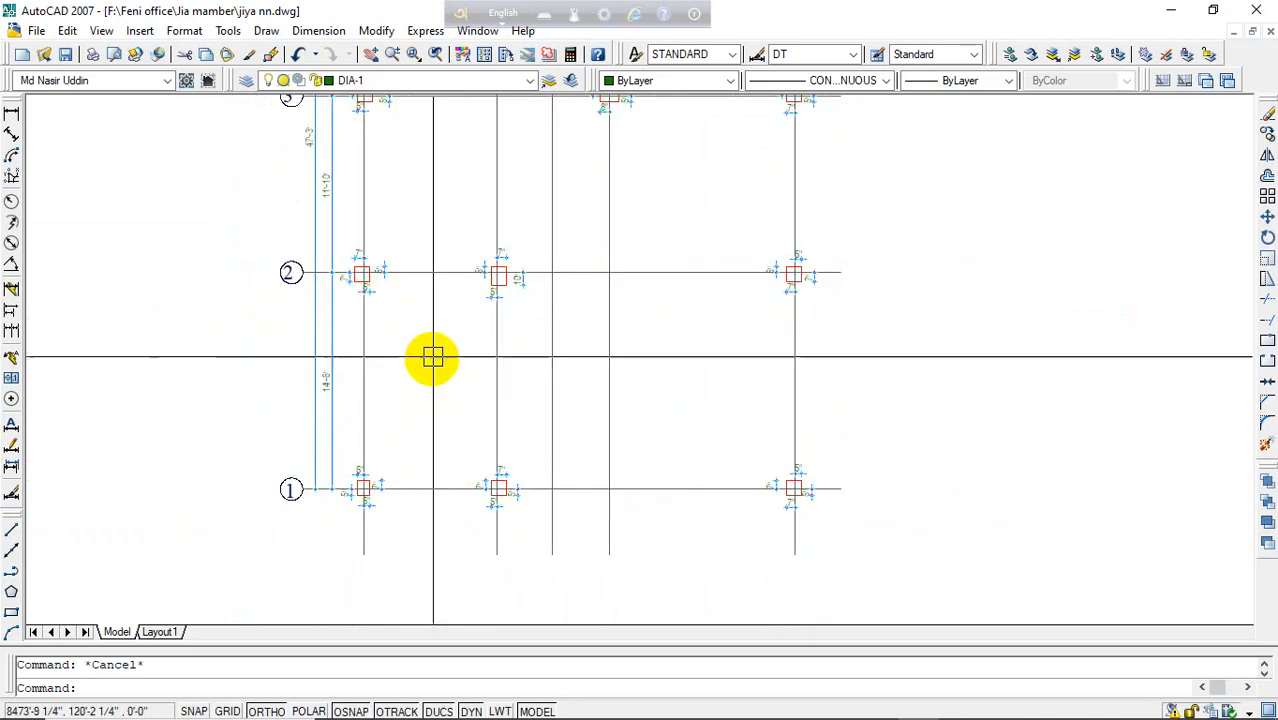
middle_drag(431, 354, 457, 594)
scroll(427, 325, up, 2)
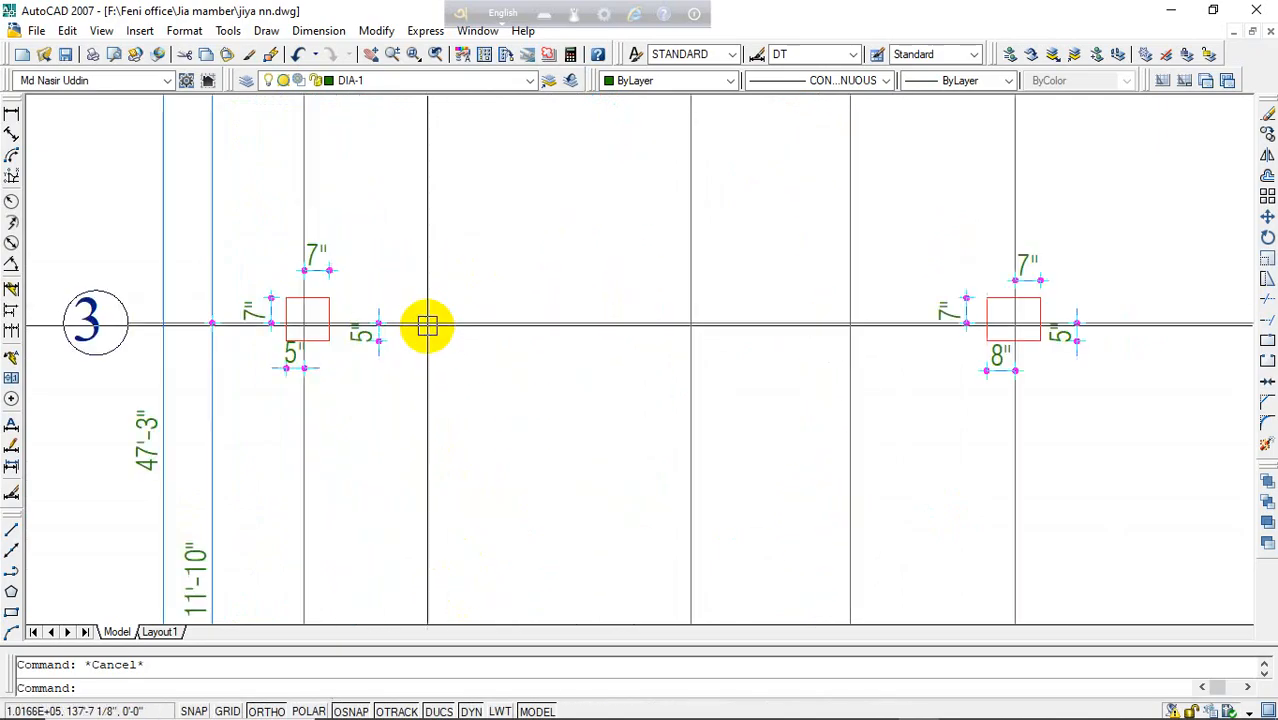
scroll(373, 483, down, 3)
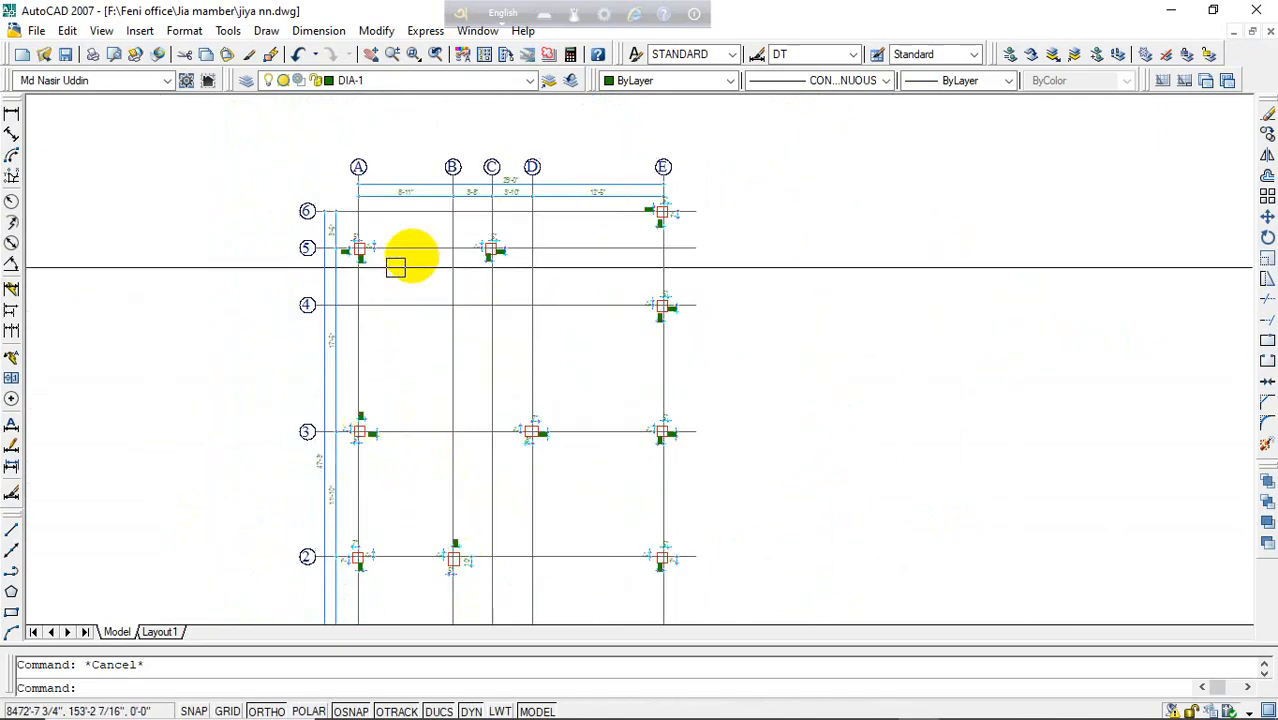
scroll(396, 267, up, 3)
scroll(351, 388, down, 5)
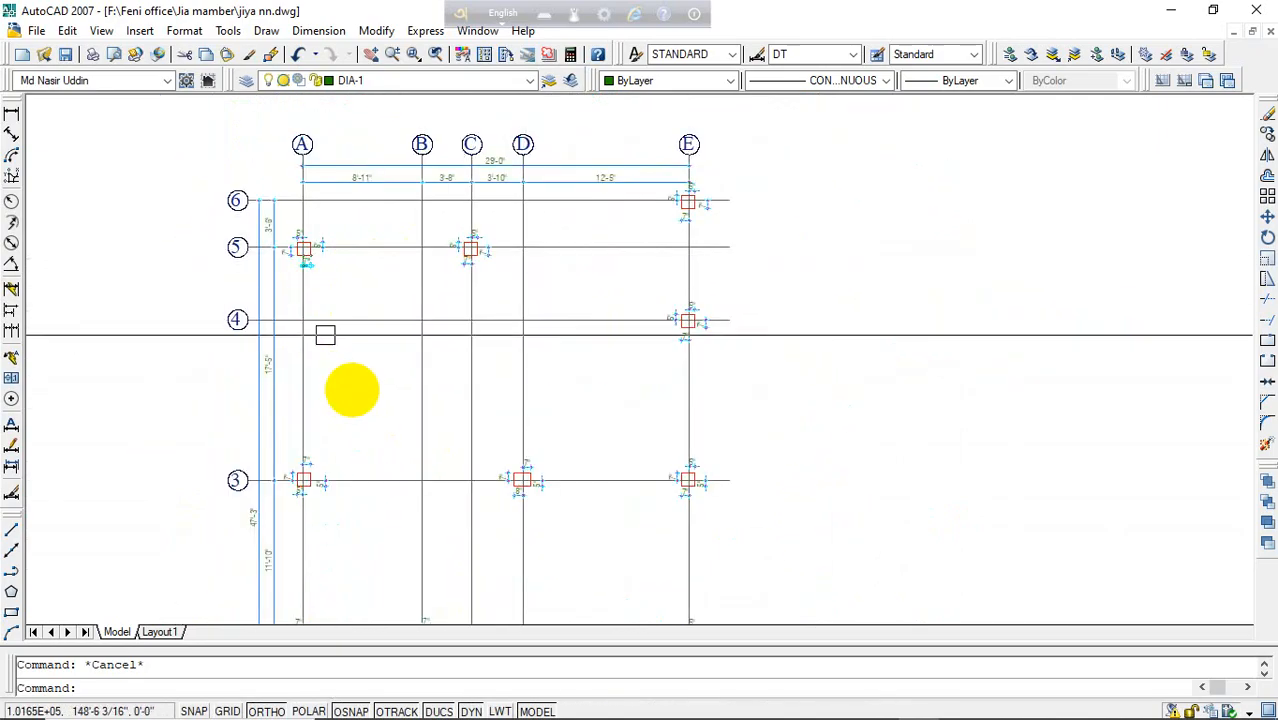
scroll(368, 393, up, 2)
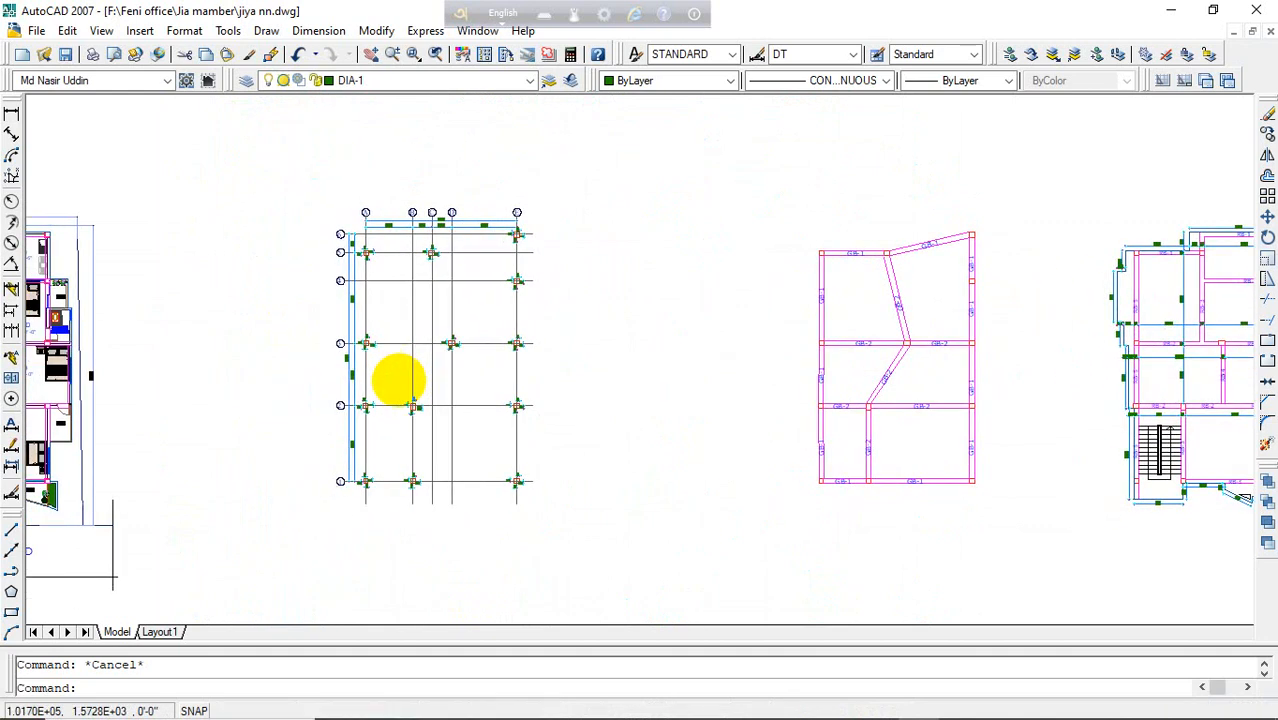
scroll(379, 322, up, 2)
scroll(413, 275, down, 2)
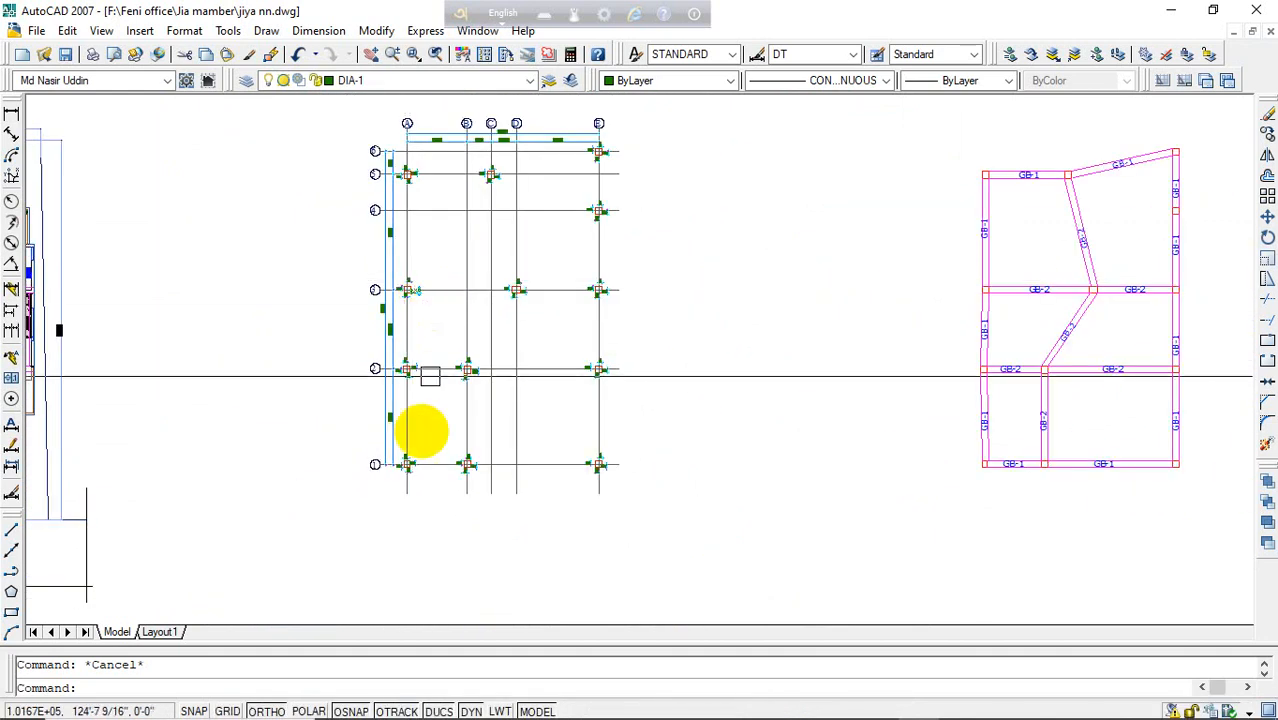
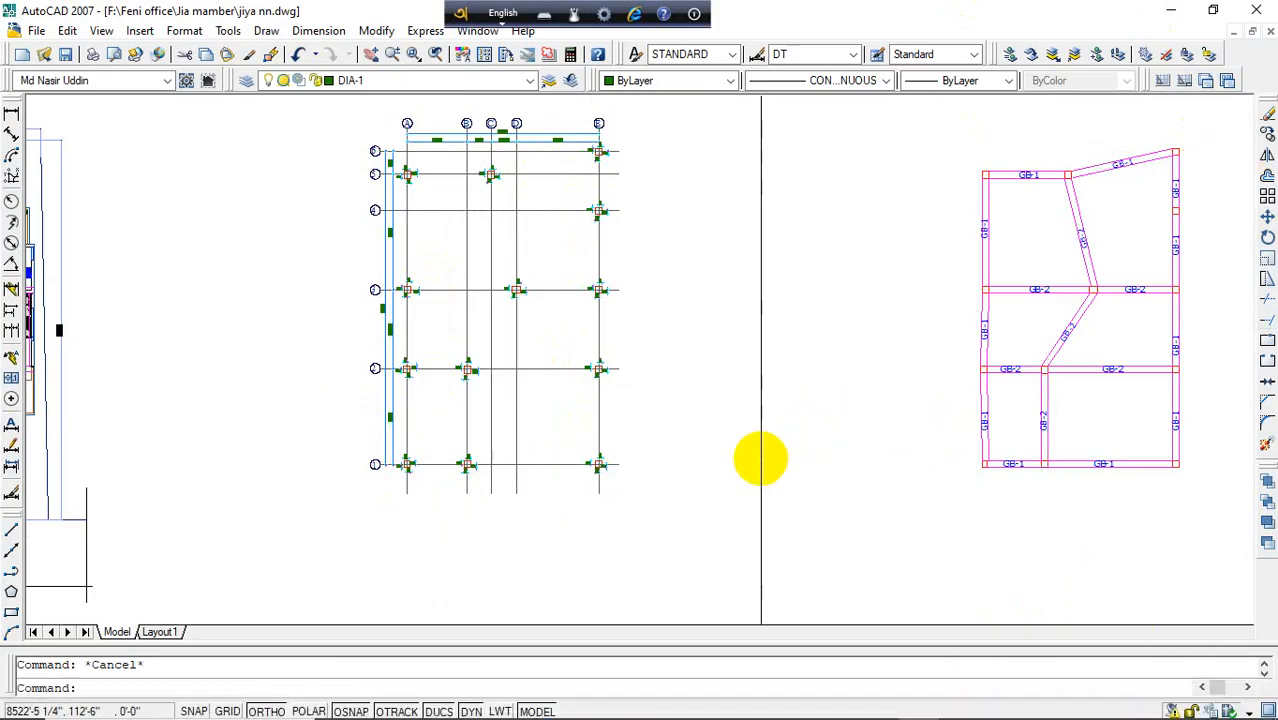
middle_drag(788, 448, 899, 469)
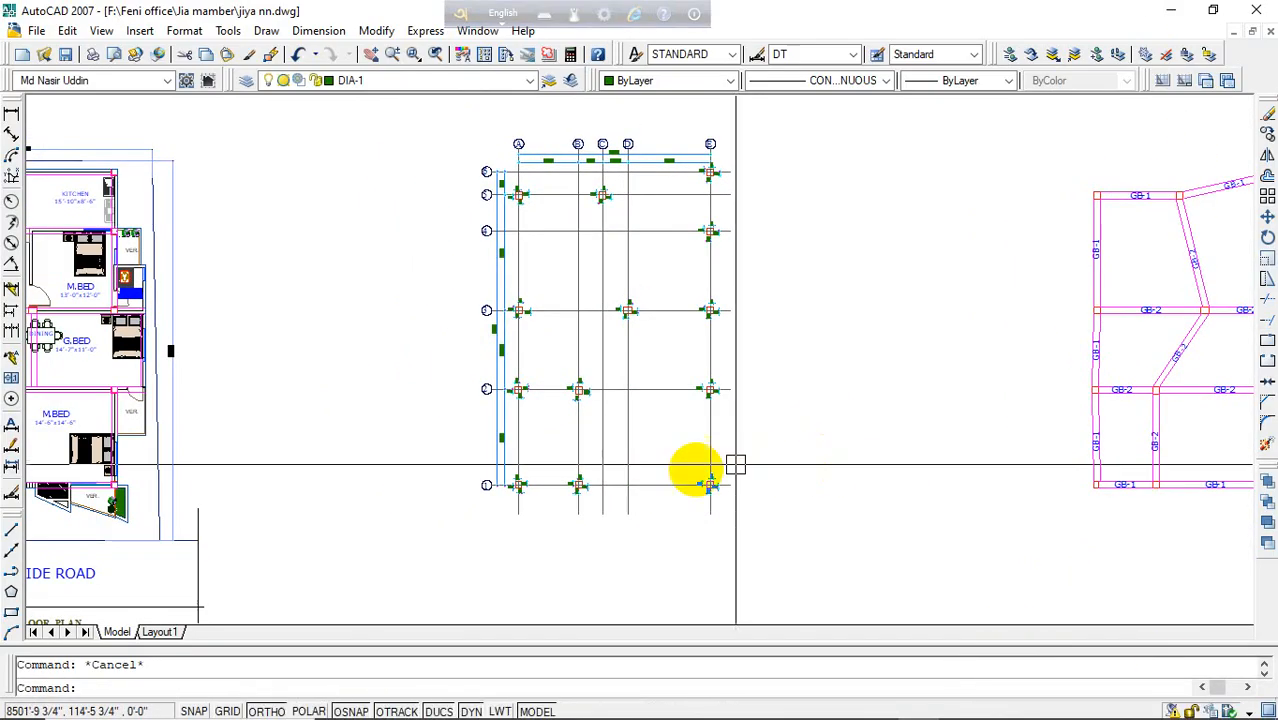
scroll(594, 489, up, 3)
middle_drag(488, 362, 473, 530)
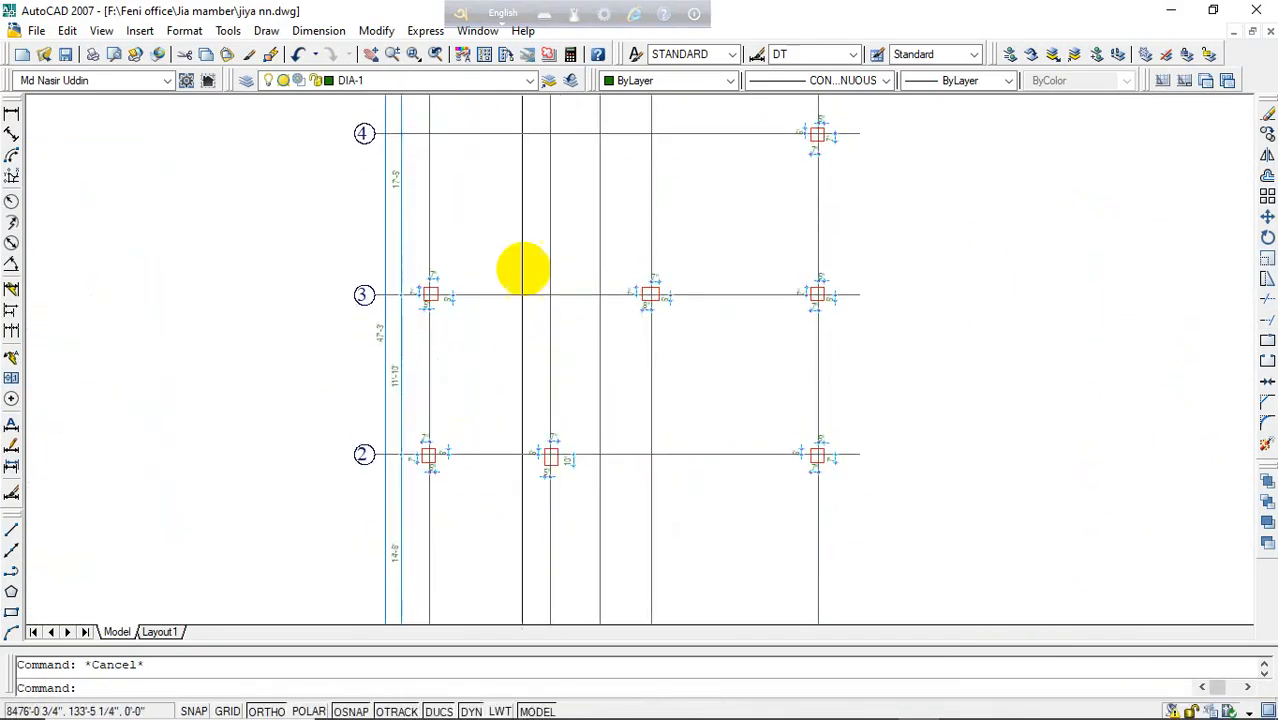
middle_drag(522, 268, 528, 461)
scroll(330, 271, up, 4)
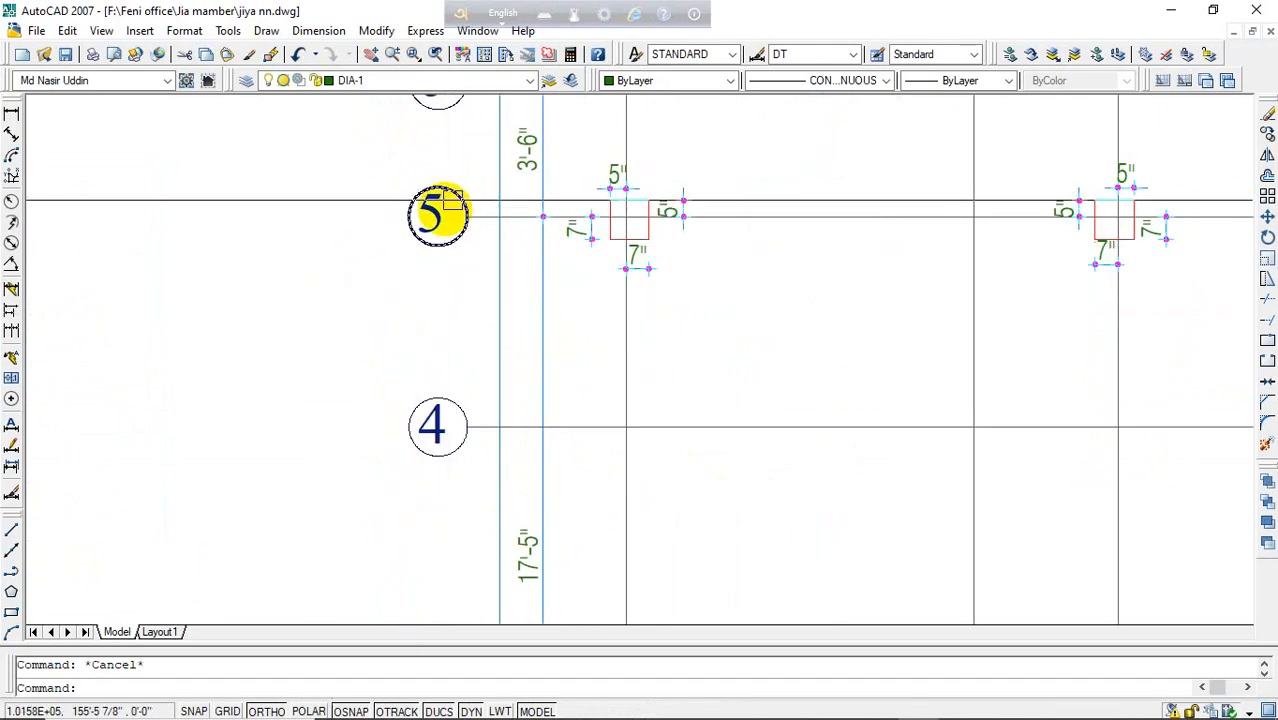
key(Escape)
scroll(462, 192, down, 3)
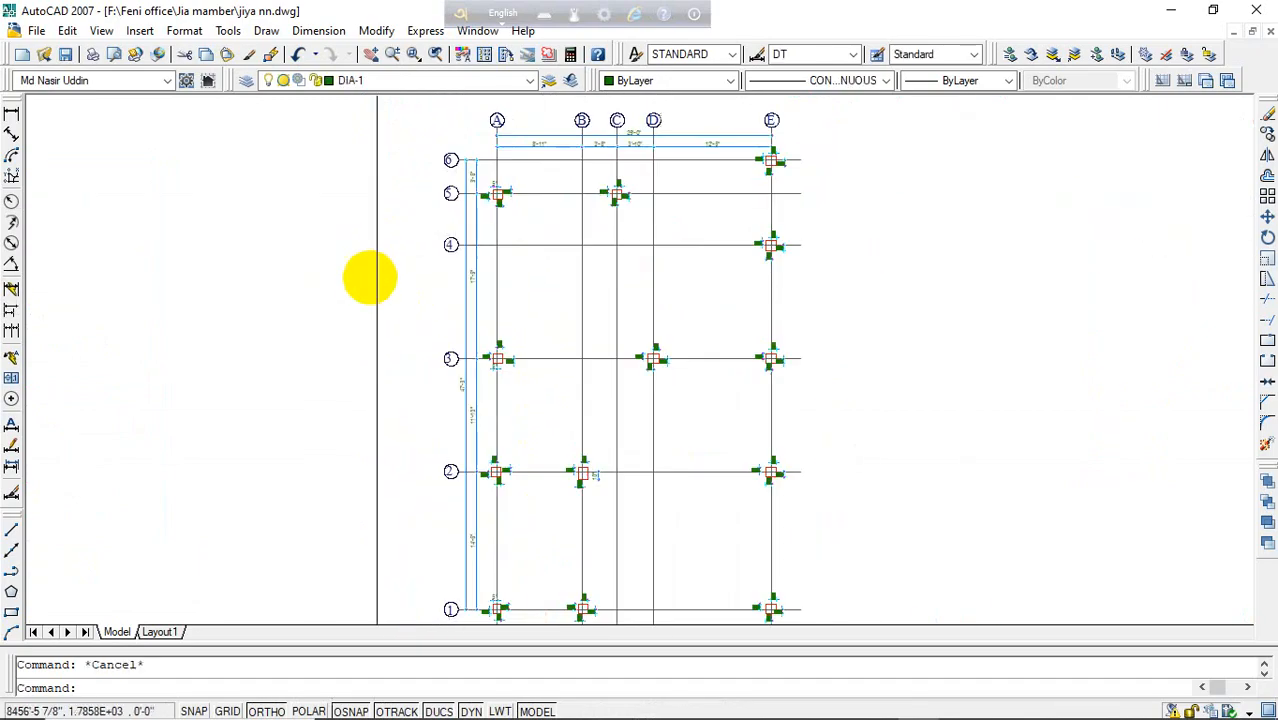
- Examine the GB-1 and GB-2 beam plan and the neighbouring RB beam plan alongside the column layout plan
scroll(368, 277, down, 4)
scroll(590, 314, up, 3)
middle_drag(456, 288, 537, 311)
scroll(408, 314, up, 3)
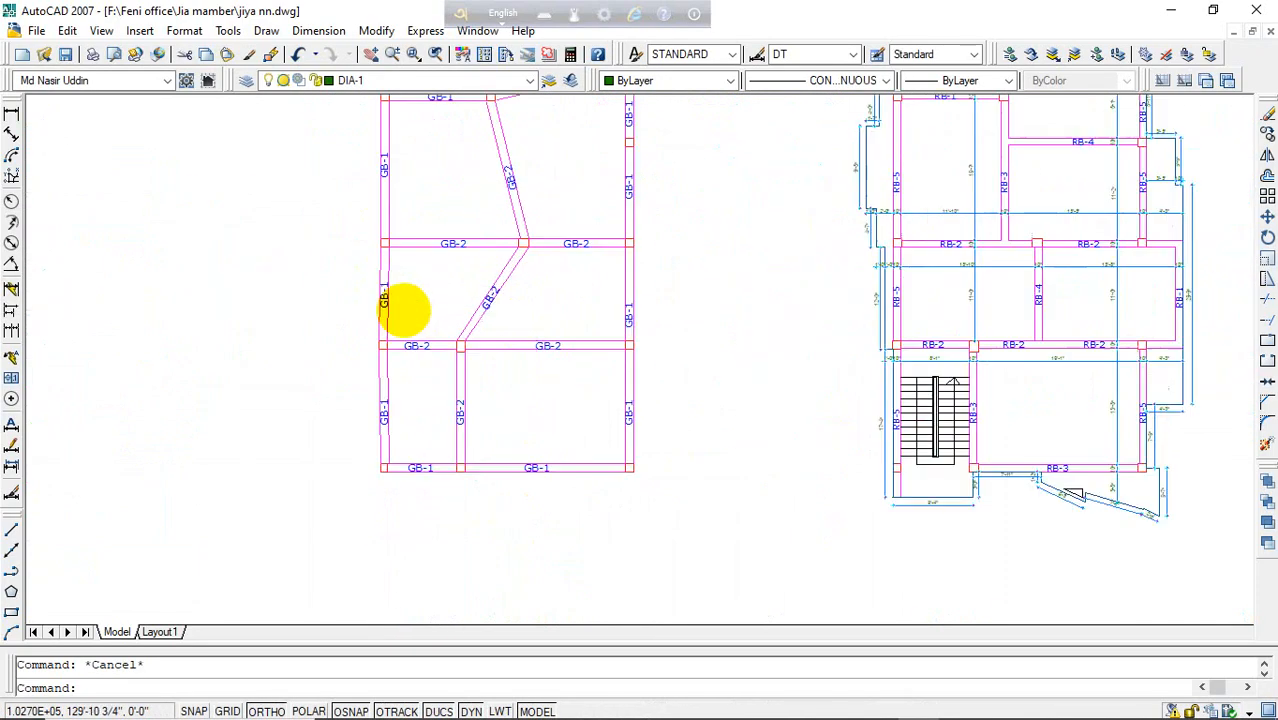
middle_drag(414, 386, 390, 266)
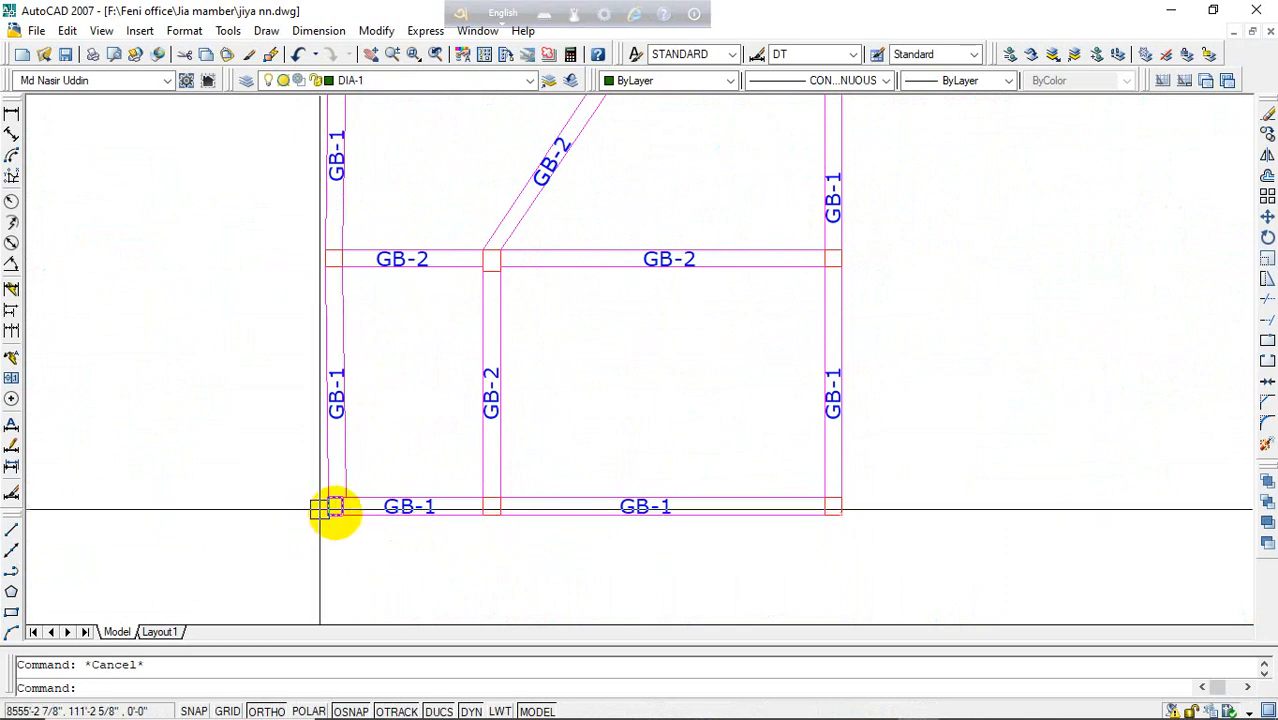
scroll(531, 380, down, 2)
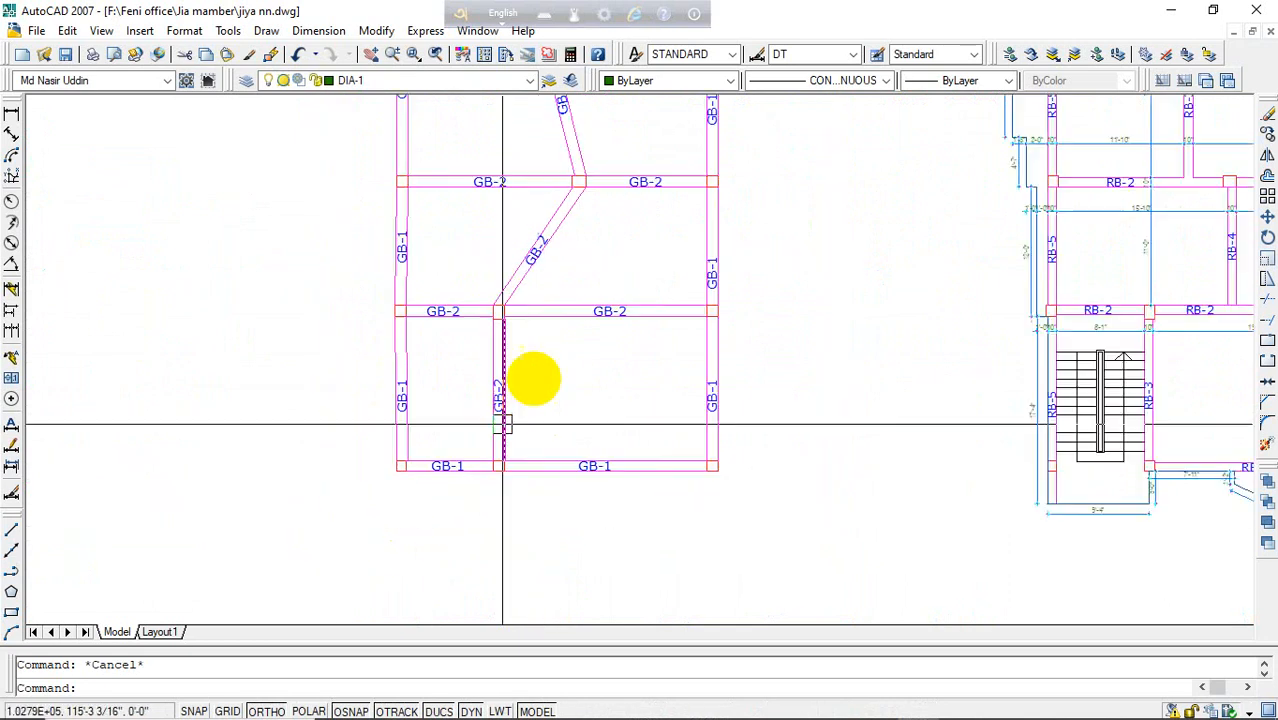
middle_drag(531, 371, 575, 515)
scroll(453, 330, down, 4)
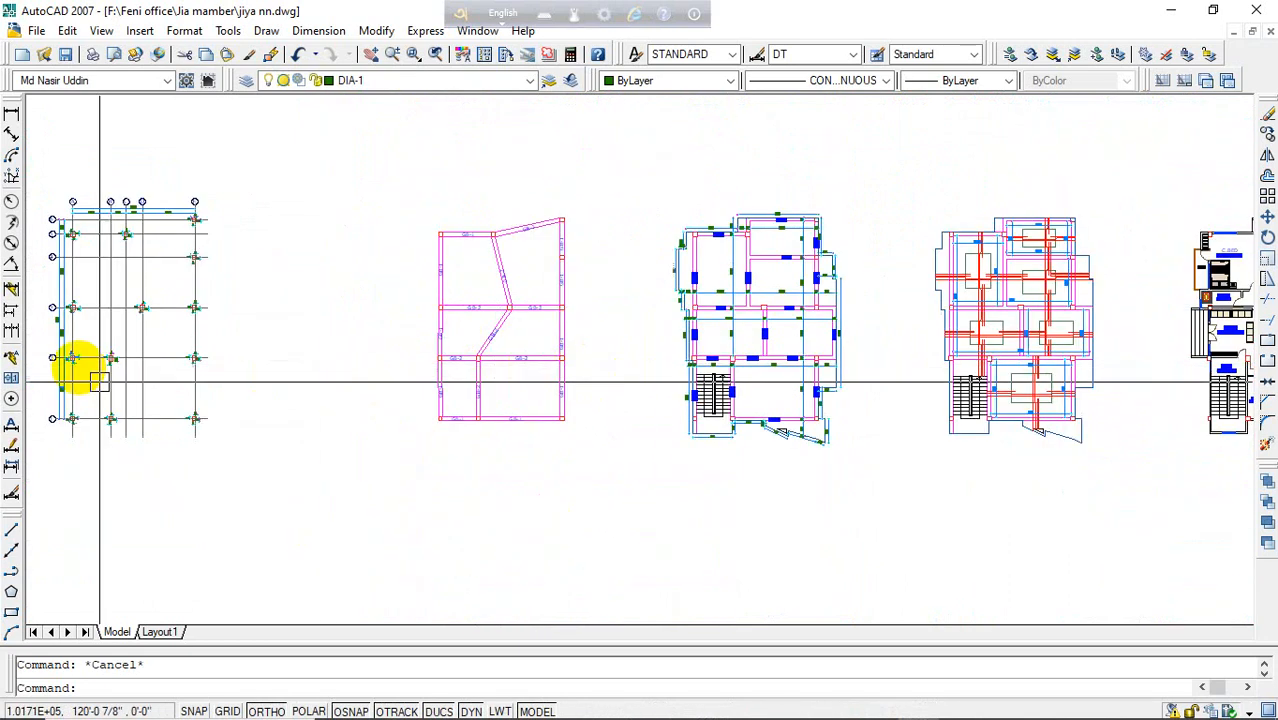
scroll(92, 323, up, 3)
middle_drag(117, 322, 307, 326)
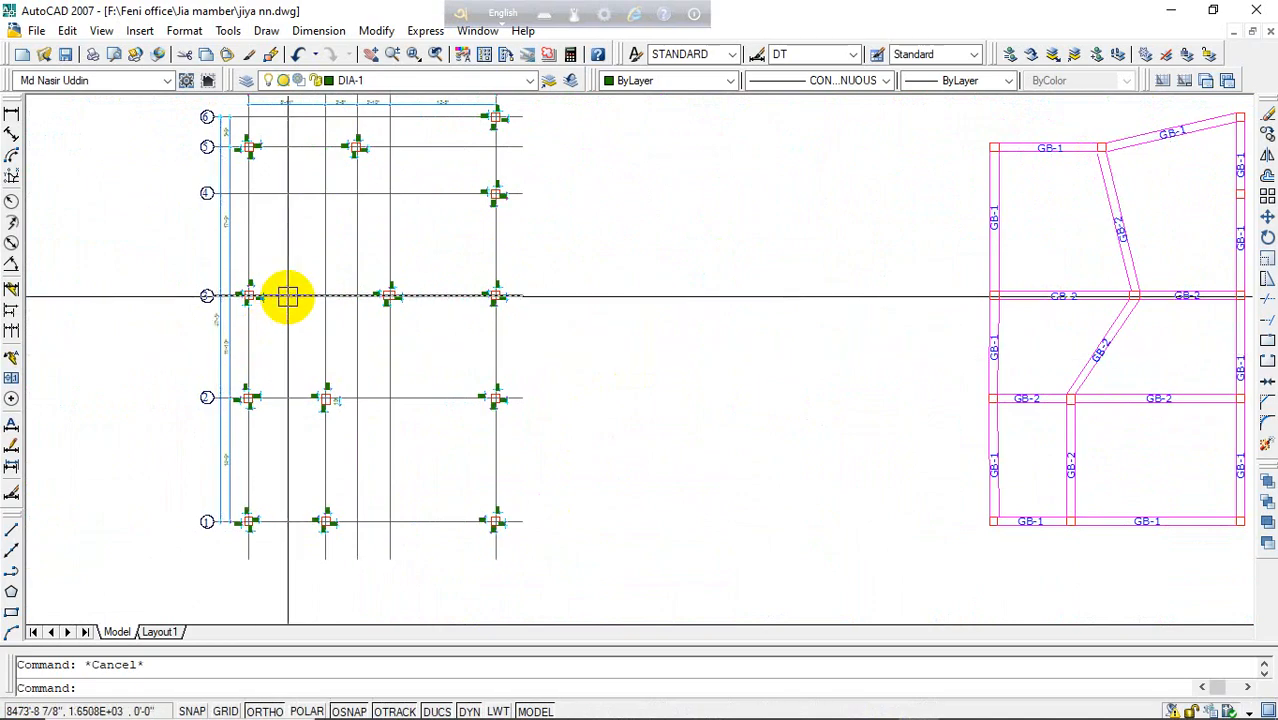
scroll(558, 368, down, 2)
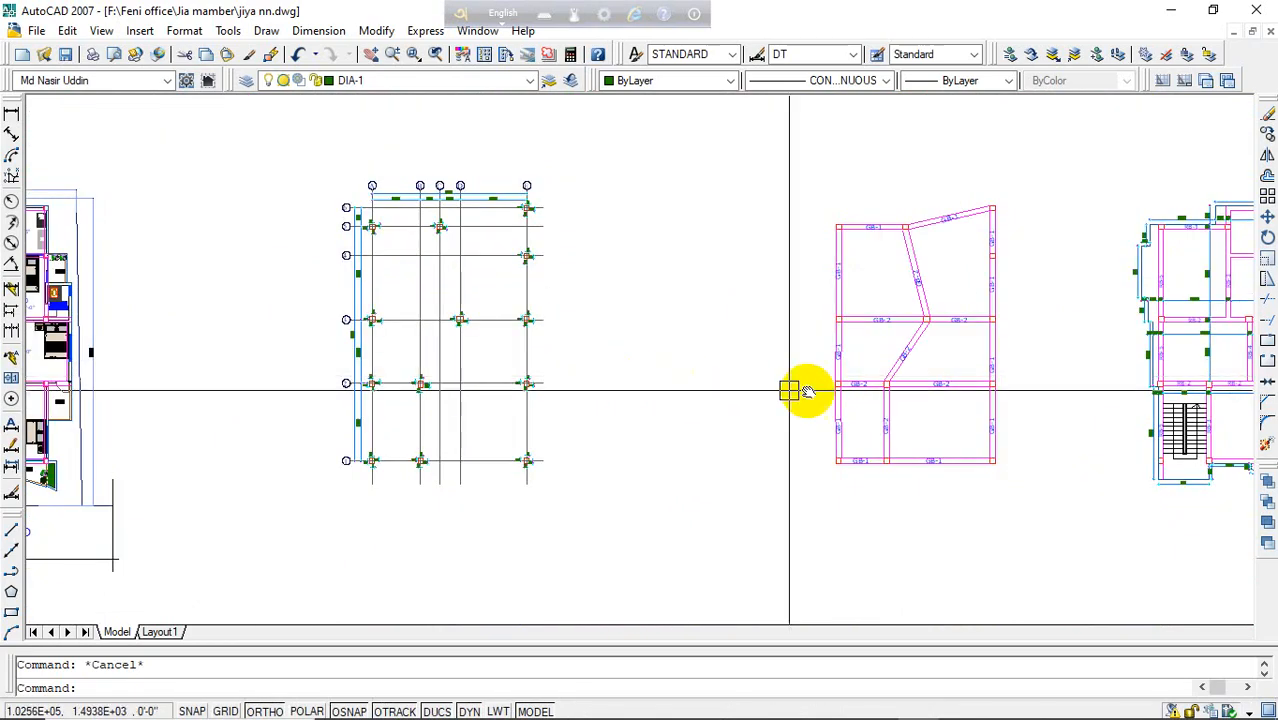
middle_drag(790, 388, 485, 397)
scroll(612, 380, up, 4)
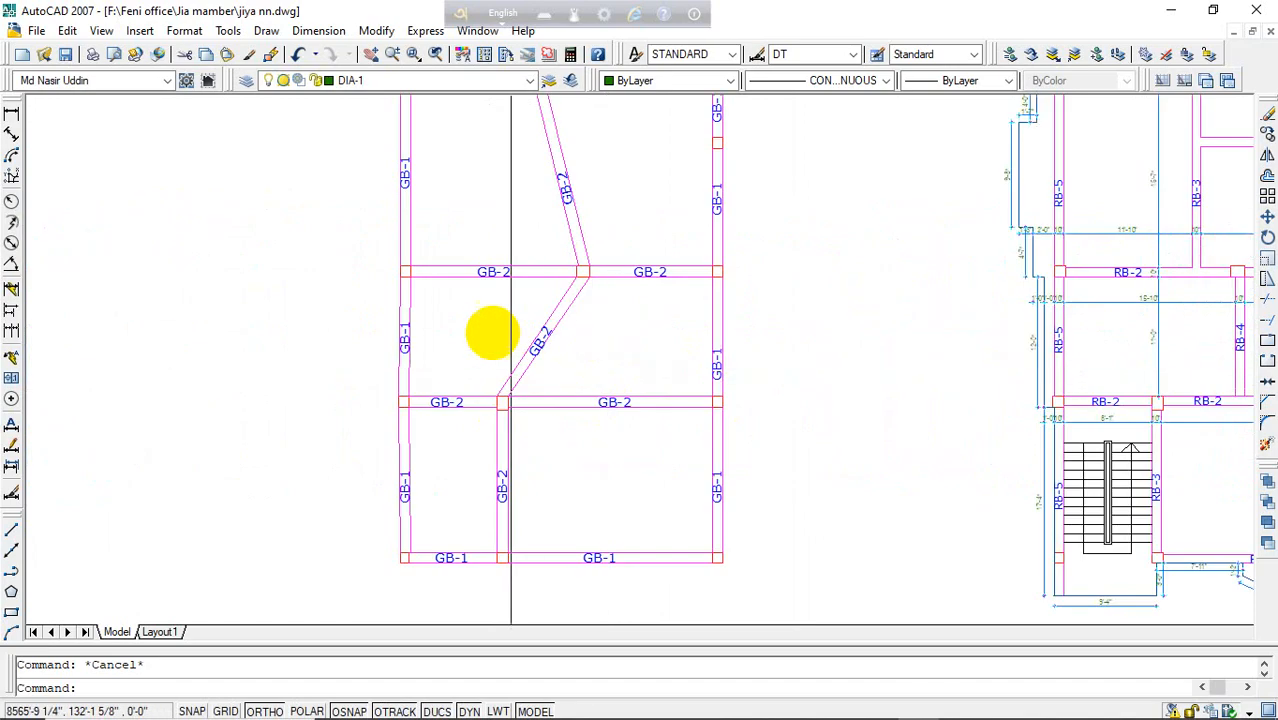
scroll(491, 334, down, 6)
scroll(633, 345, up, 8)
scroll(765, 391, down, 6)
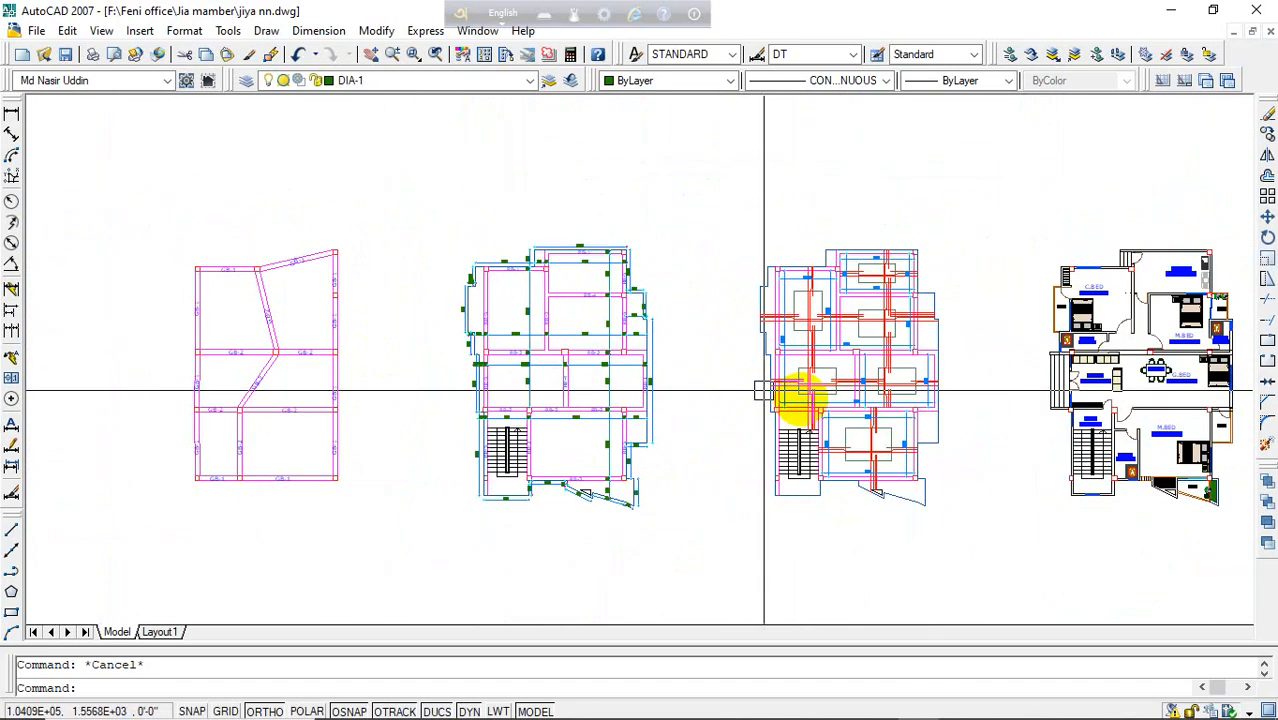
scroll(884, 377, up, 6)
scroll(807, 380, down, 5)
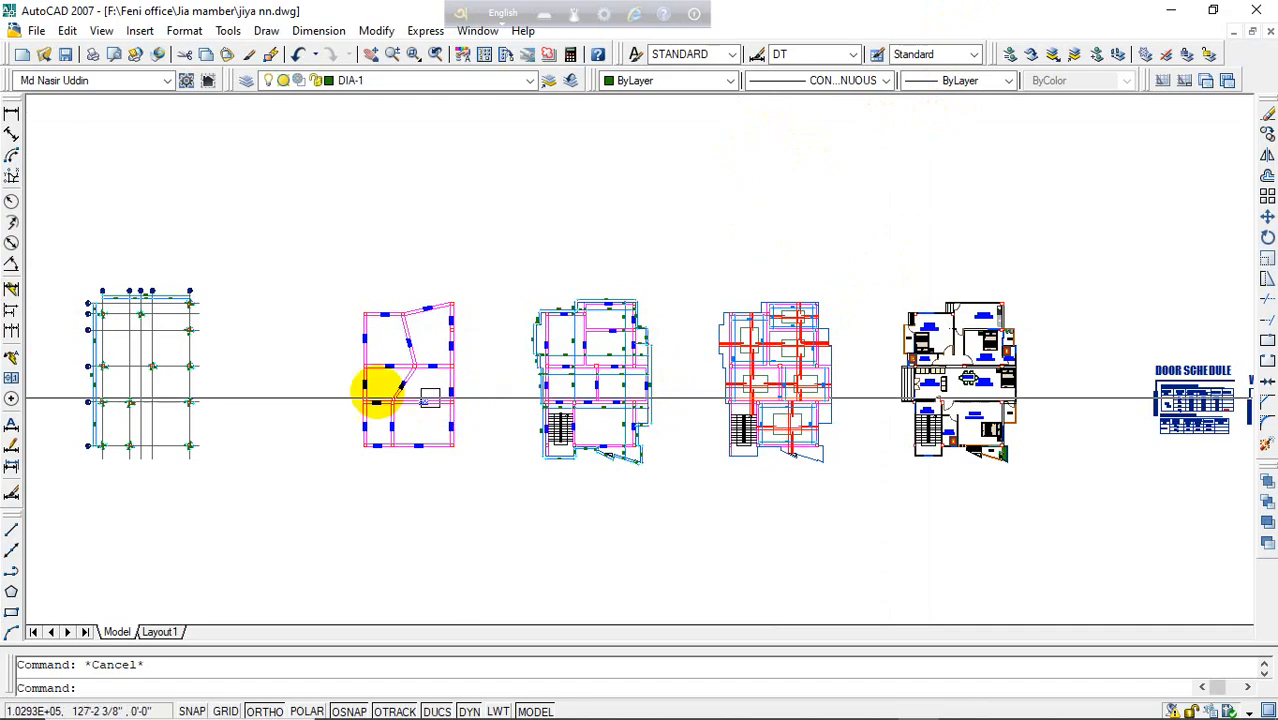
- Copy the number 5 from its grid bubble to the right of the column at grid lines A and 5
middle_drag(262, 378, 456, 328)
scroll(456, 263, up, 6)
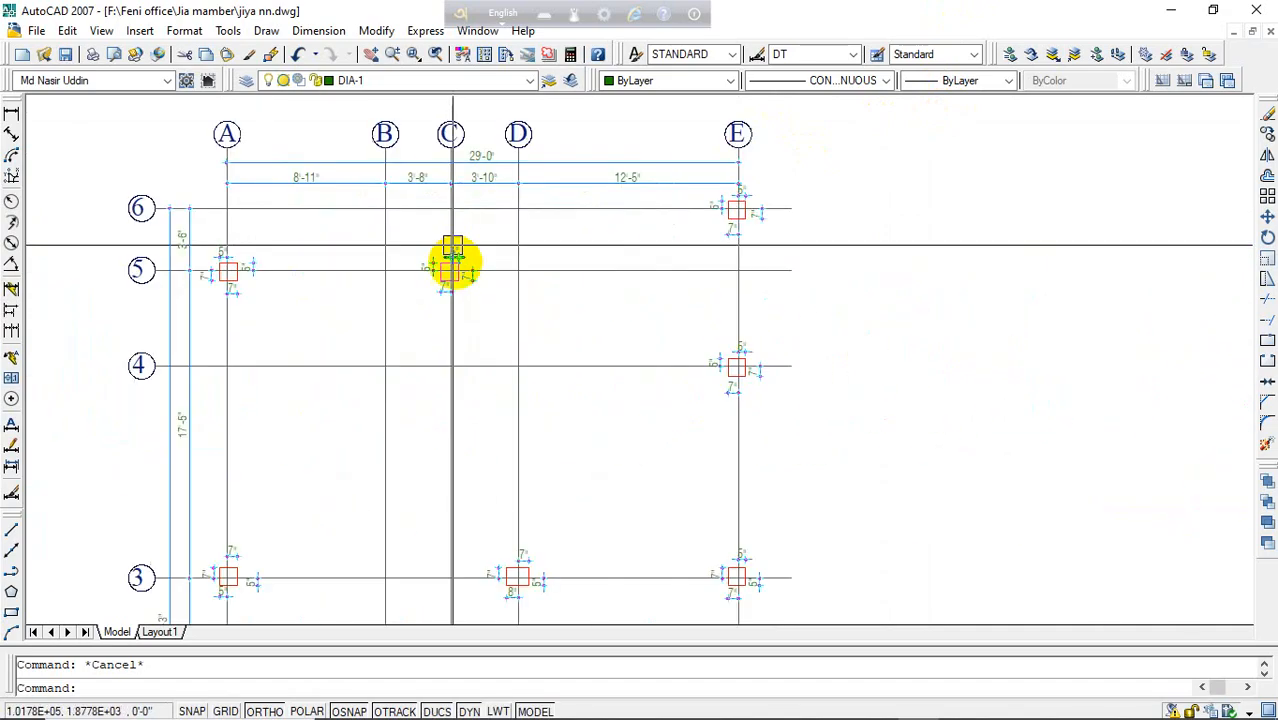
scroll(141, 270, up, 4)
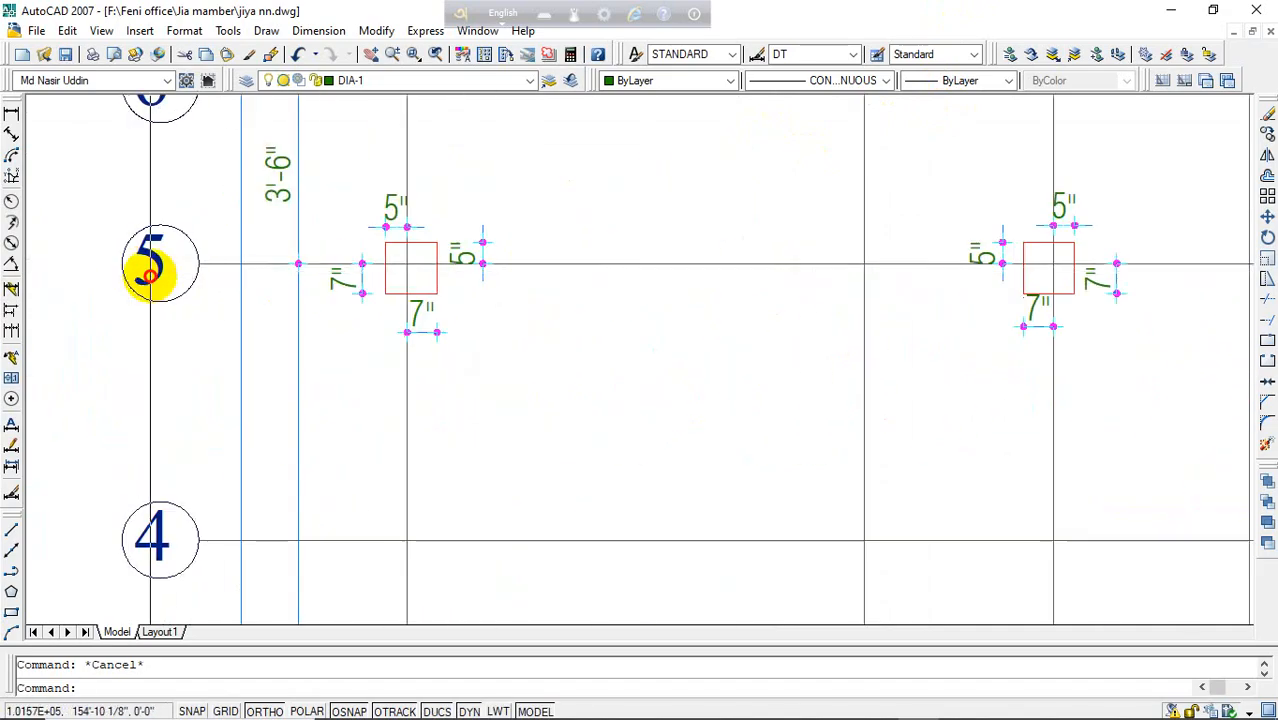
click(149, 263)
text(co)
key(Return)
click(155, 300)
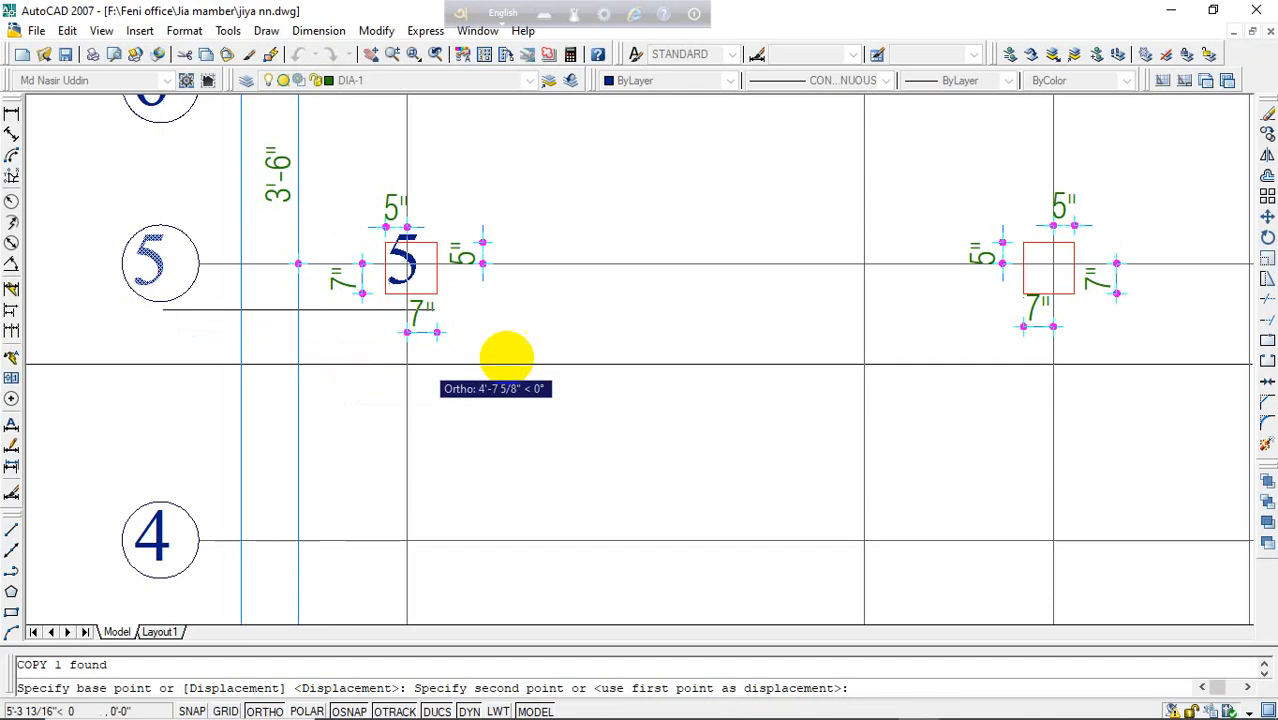
click(555, 290)
key(Escape)
- Move the copied number 5 below the column at grid lines A and 5 and replace its text with C1=12"X12"
click(555, 291)
drag(554, 293, 387, 402)
double_click(376, 414)
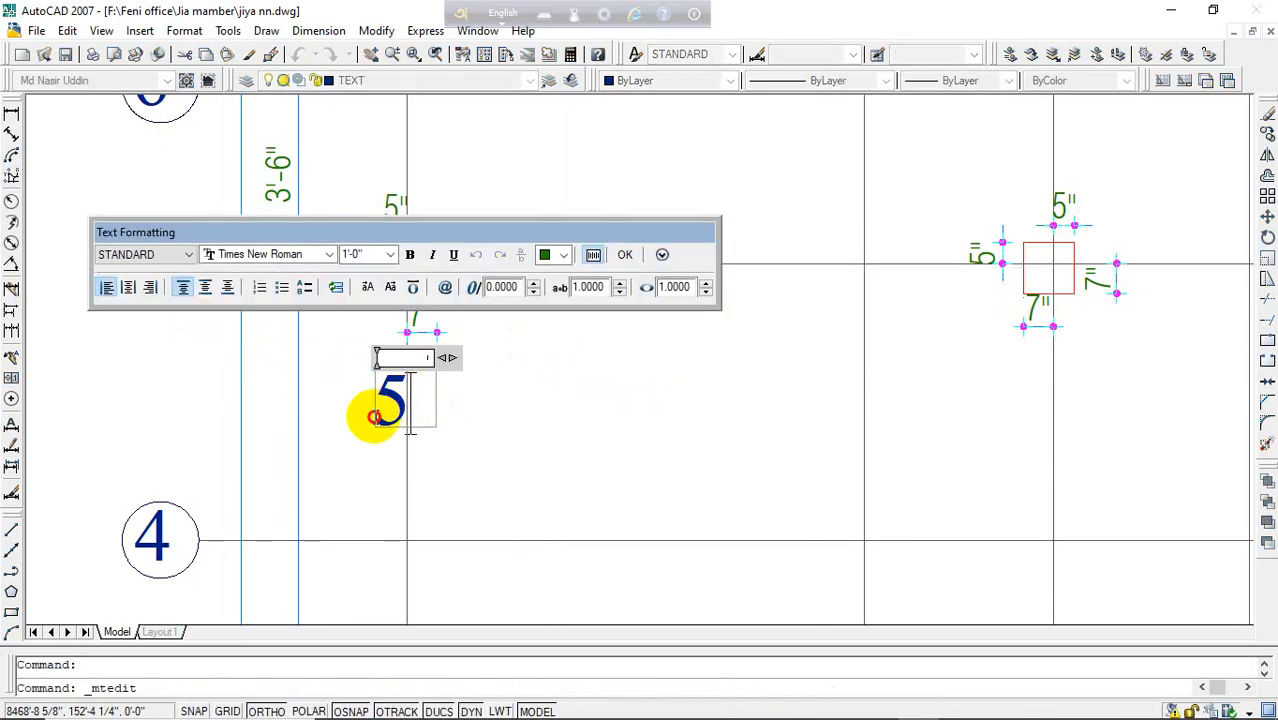
scroll(410, 394, down, 2)
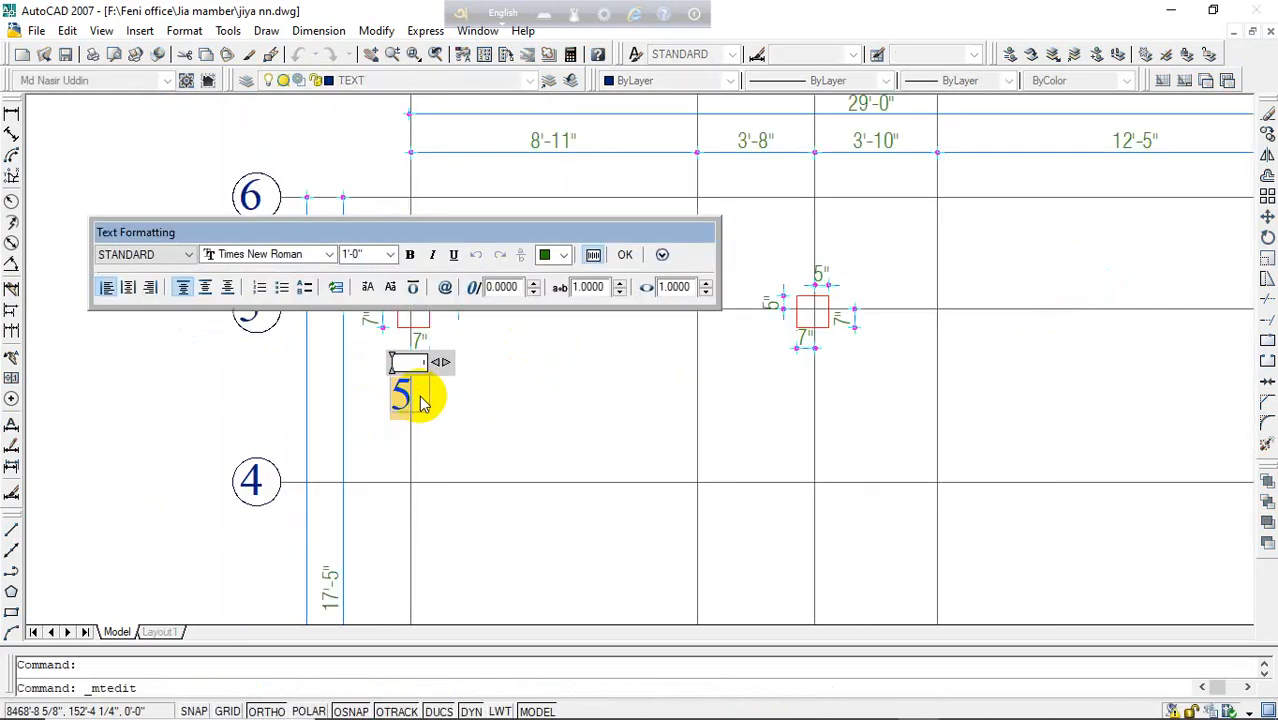
click(437, 395)
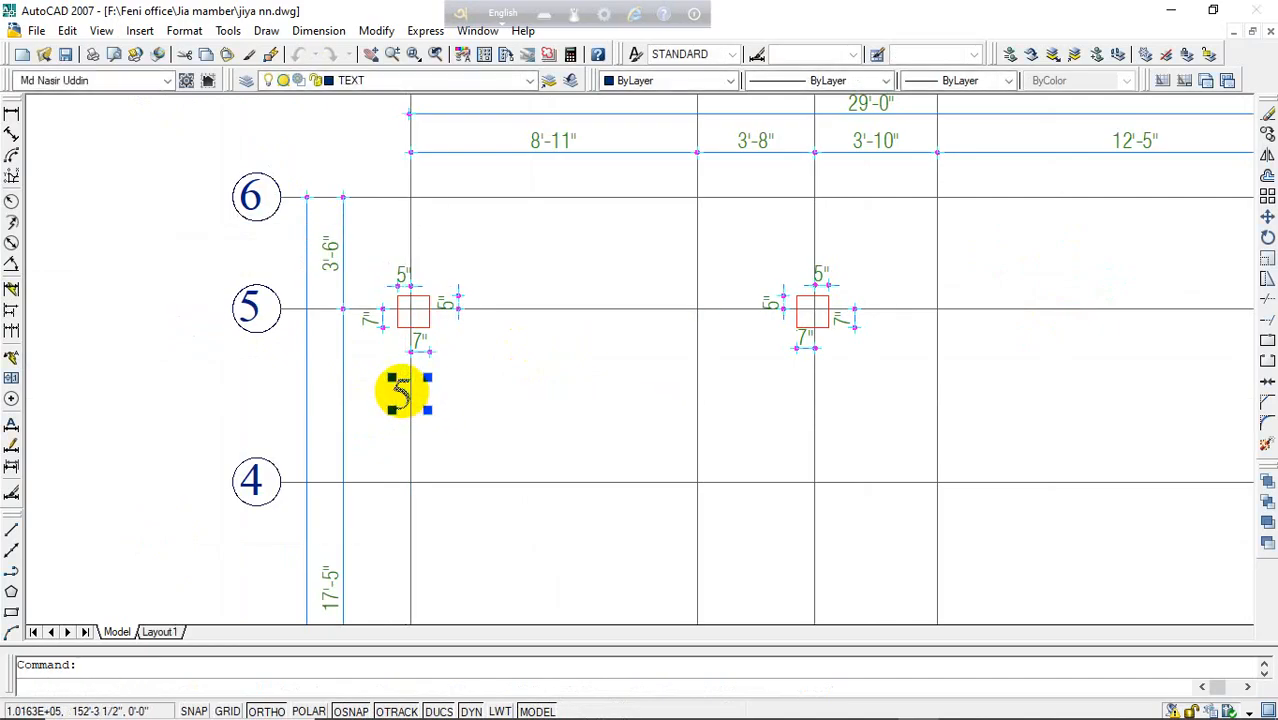
double_click(398, 392)
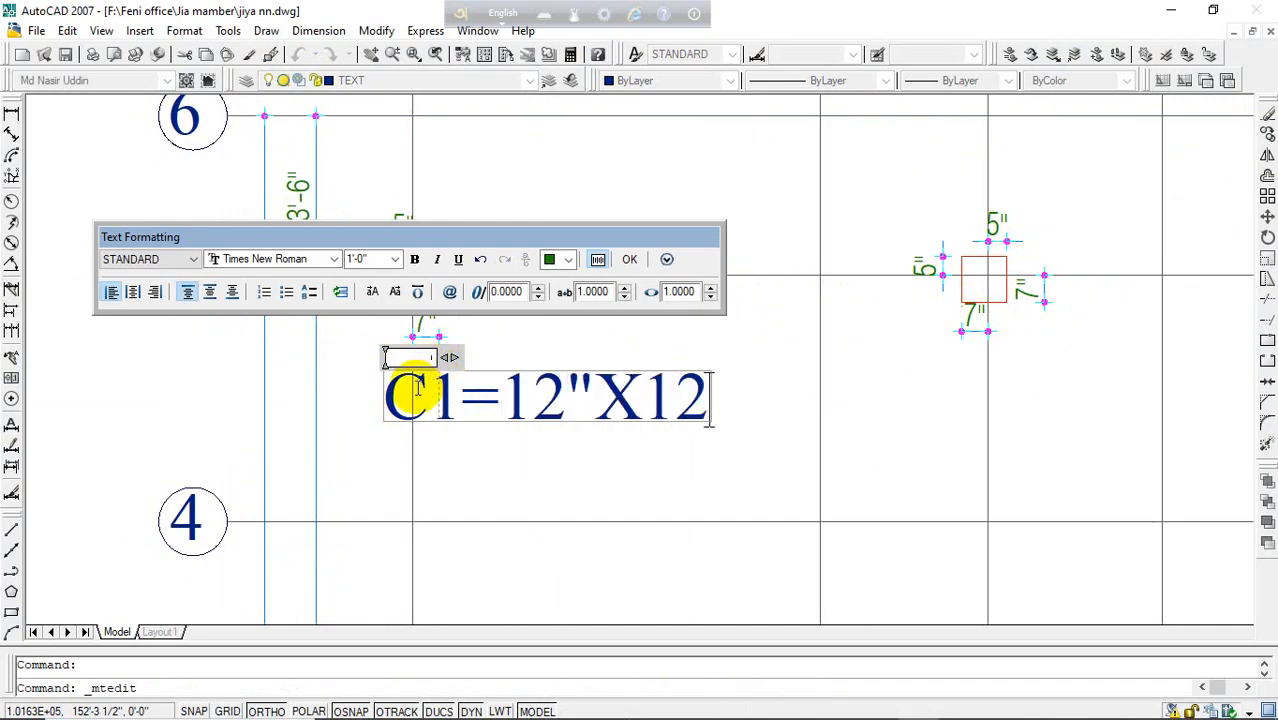
click(500, 436)
- Reduce the text height of the whole C1=12"X12" label to 9"
click(513, 412)
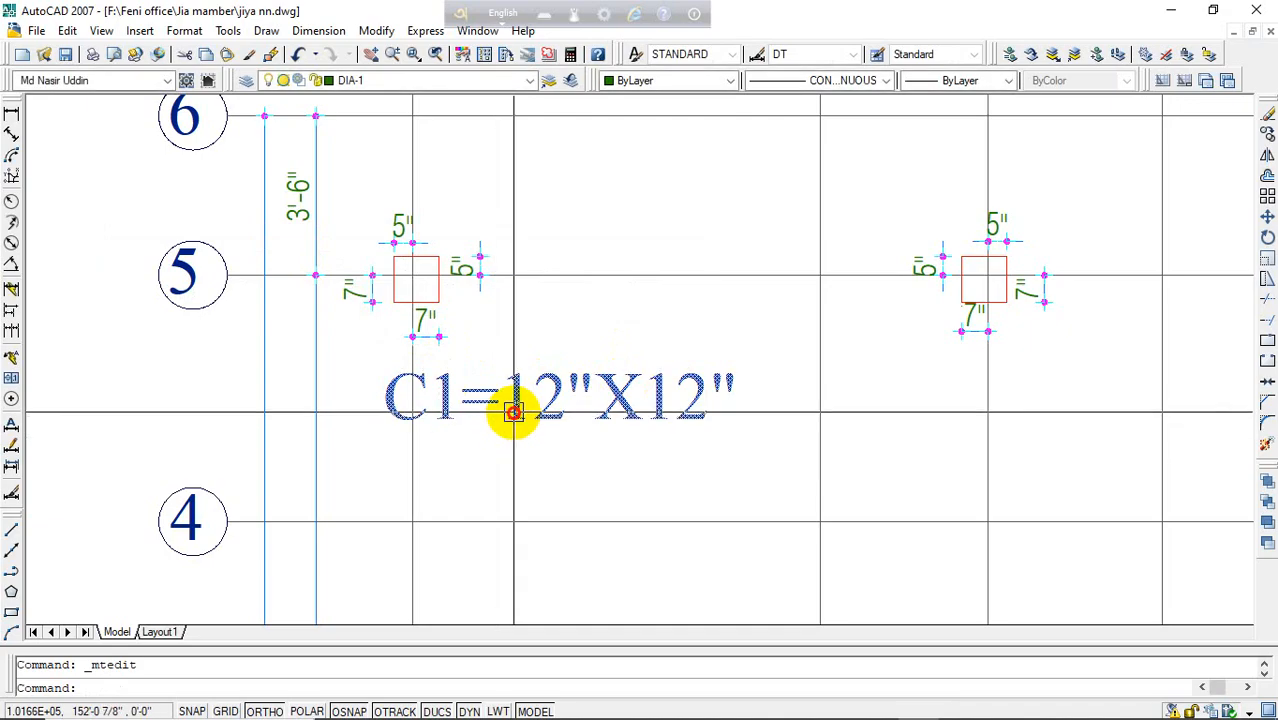
double_click(420, 410)
drag(390, 405, 685, 410)
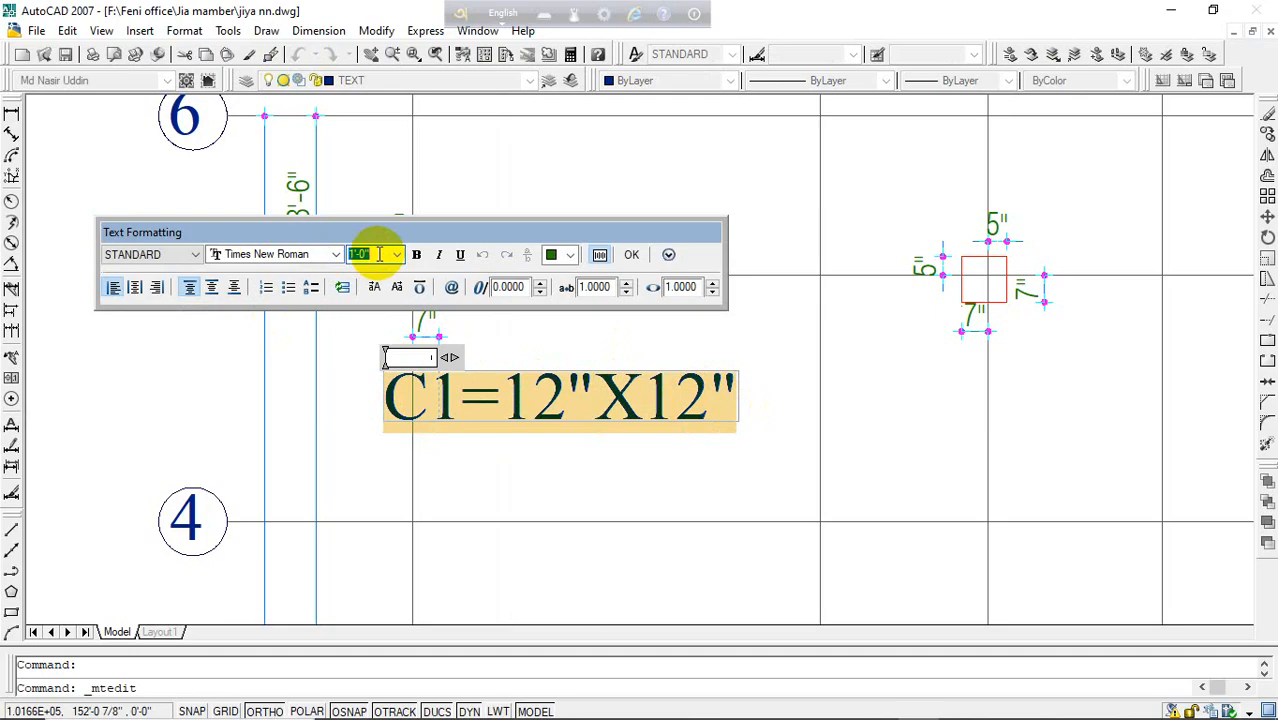
click(544, 470)
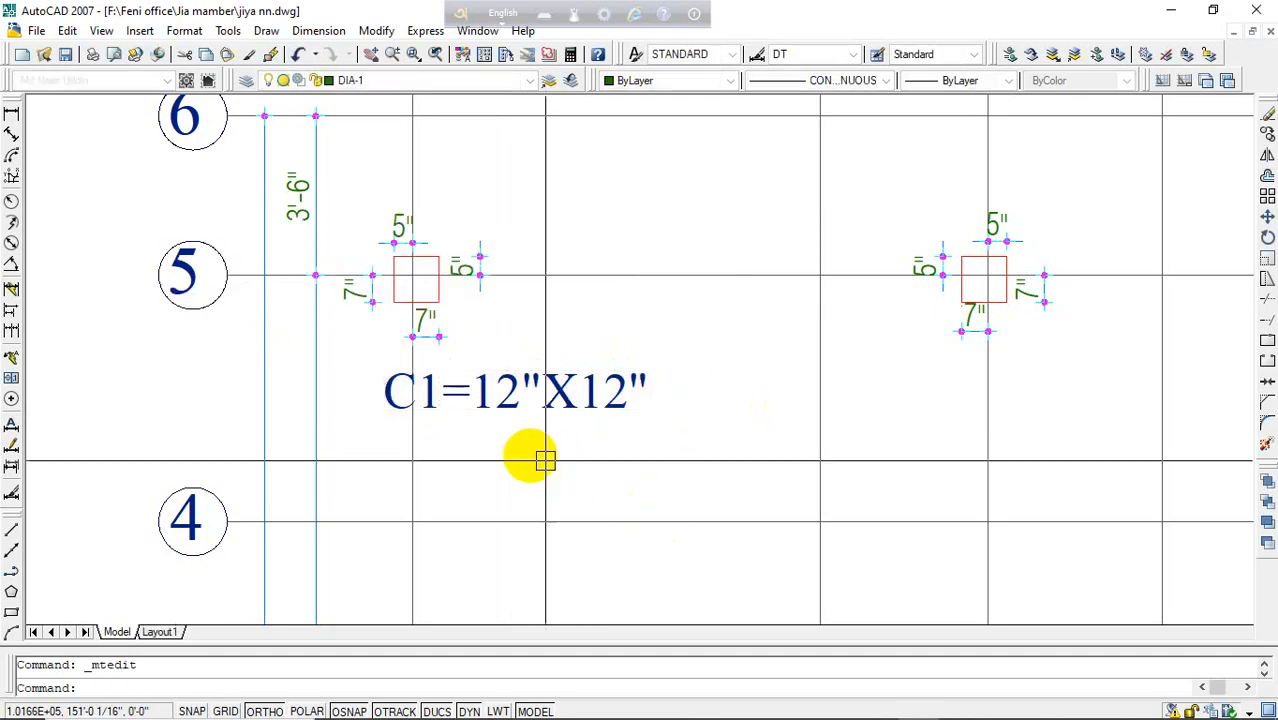
- Copy the C1=12"X12" label, with Ortho off, to just below the column at grid lines A and 1
click(484, 404)
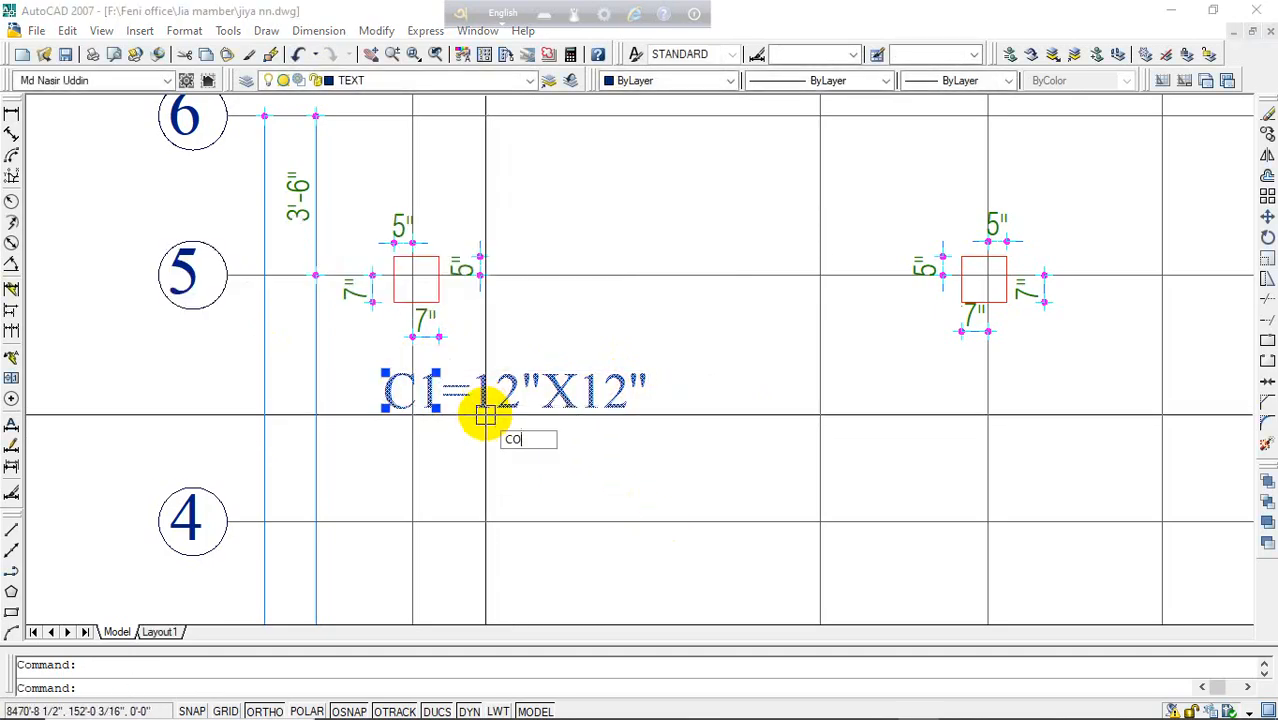
key(Return)
click(390, 408)
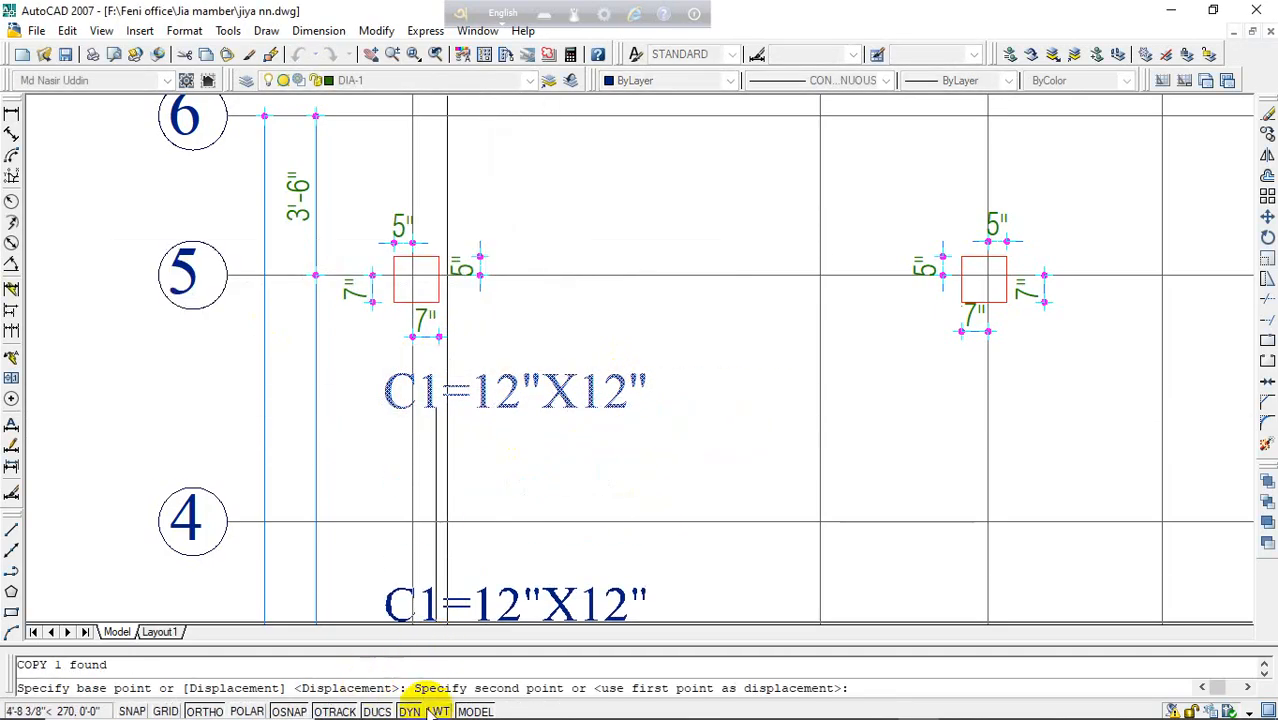
click(204, 711)
scroll(330, 420, down, 5)
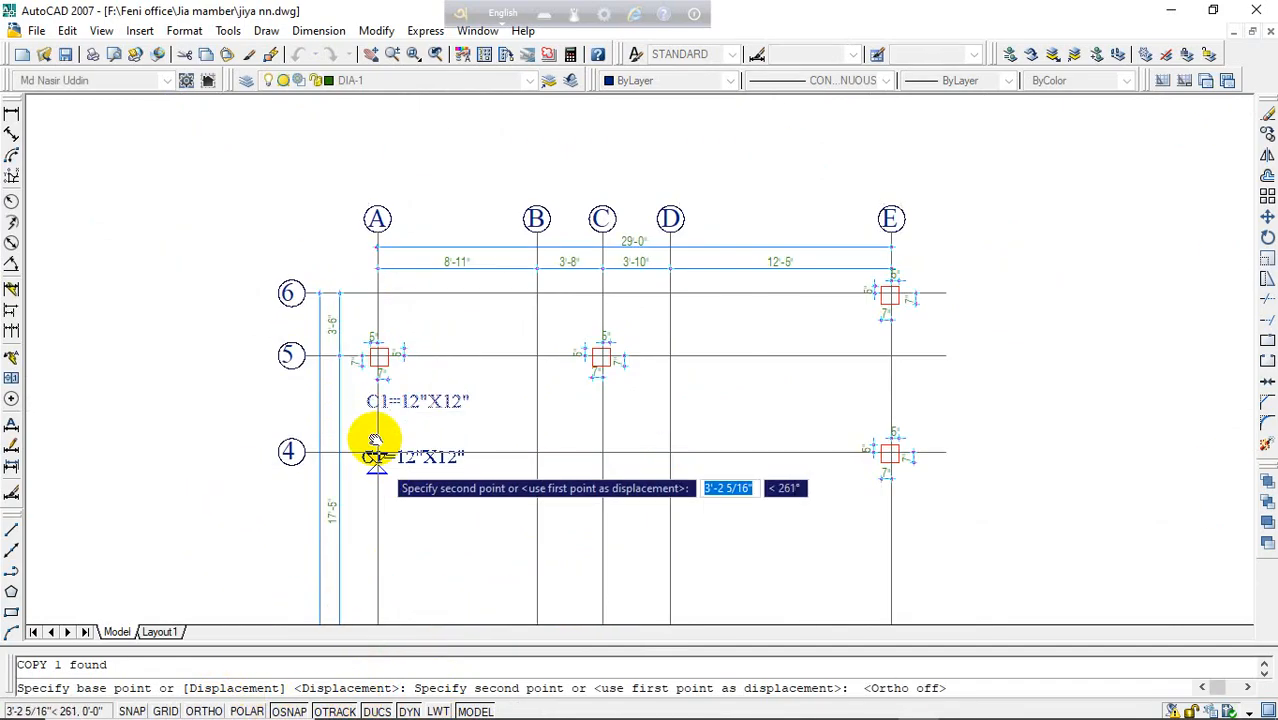
middle_drag(345, 451, 349, 155)
scroll(328, 422, down, 3)
scroll(328, 437, up, 10)
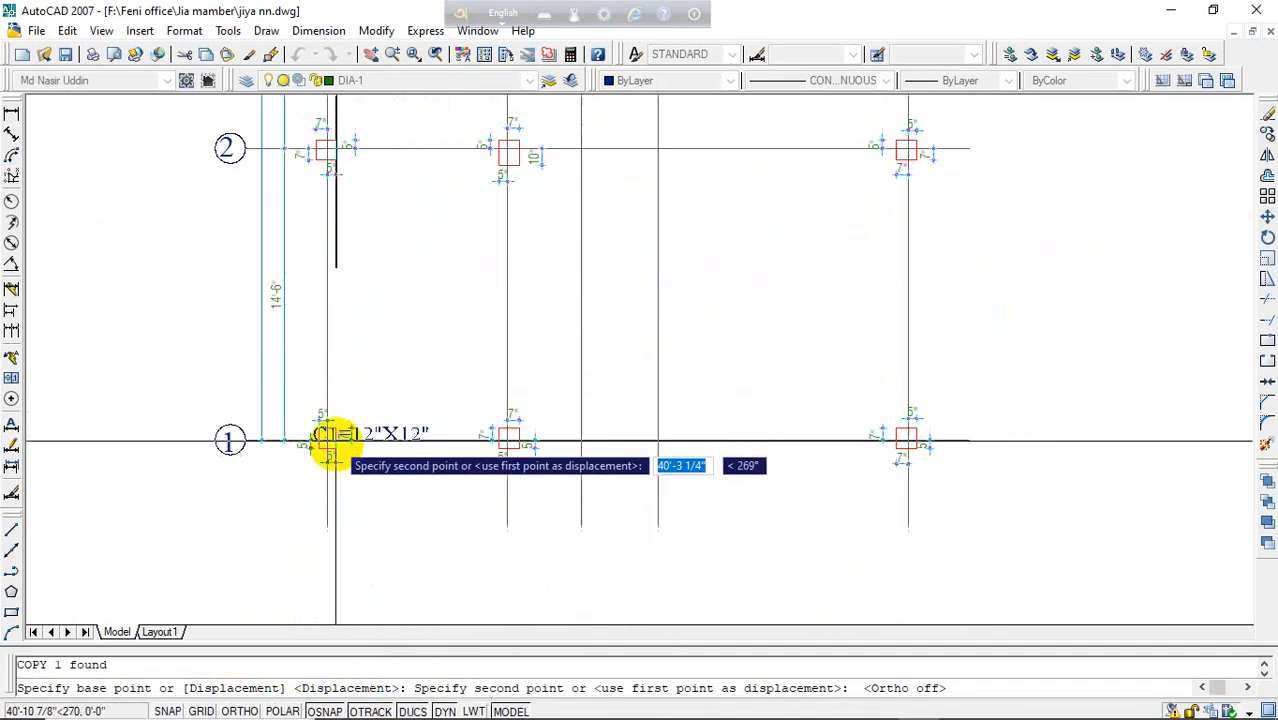
scroll(257, 456, down, 4)
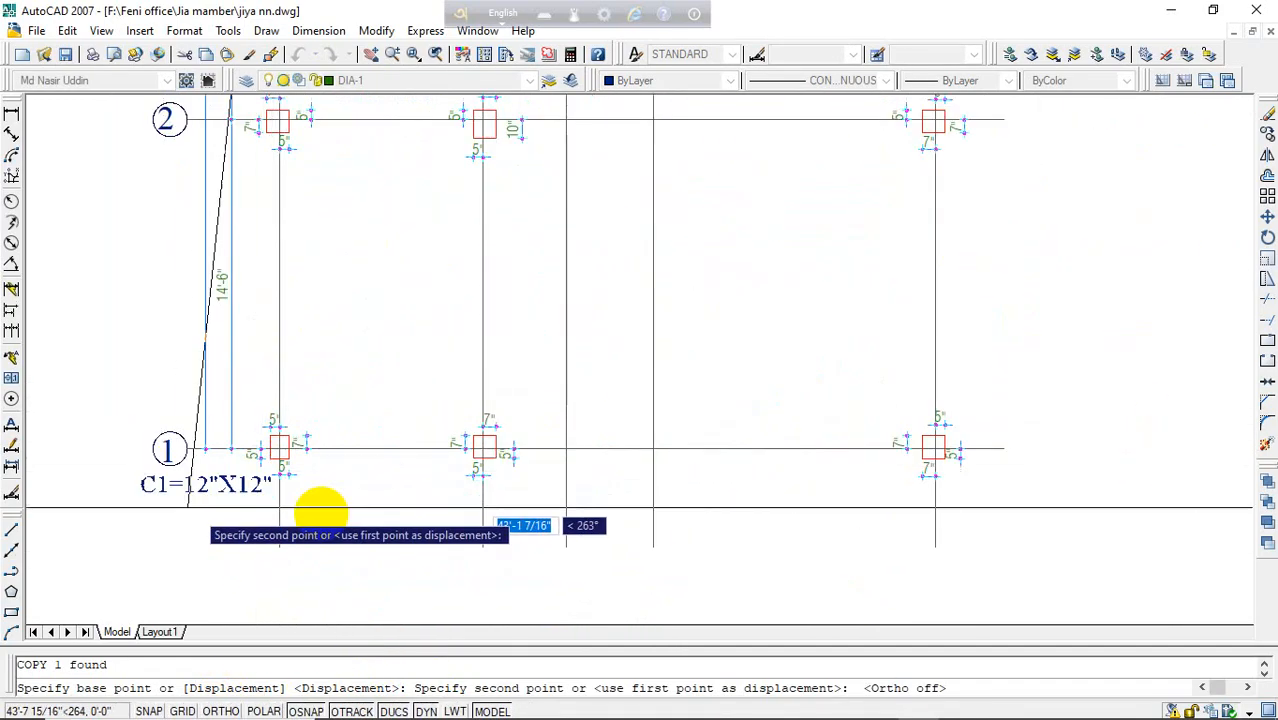
scroll(285, 460, up, 4)
scroll(430, 511, down, 4)
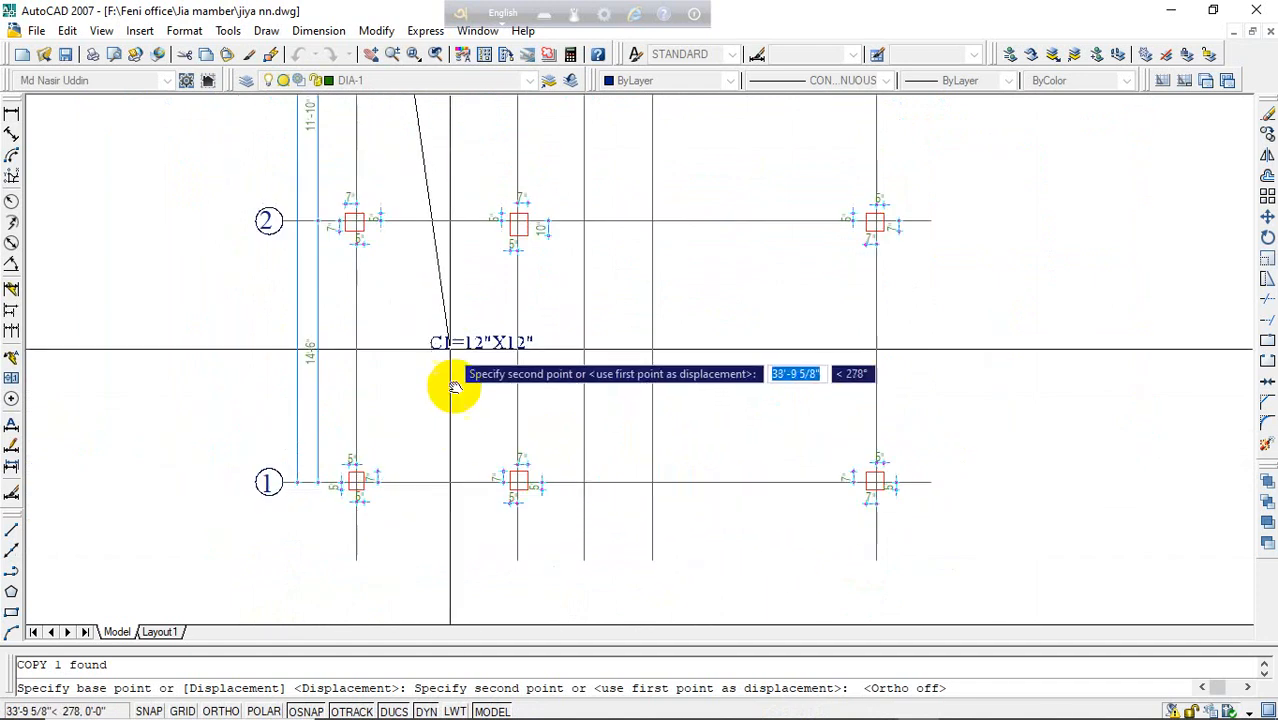
middle_drag(453, 112, 516, 640)
middle_drag(499, 410, 499, 475)
scroll(491, 194, up, 2)
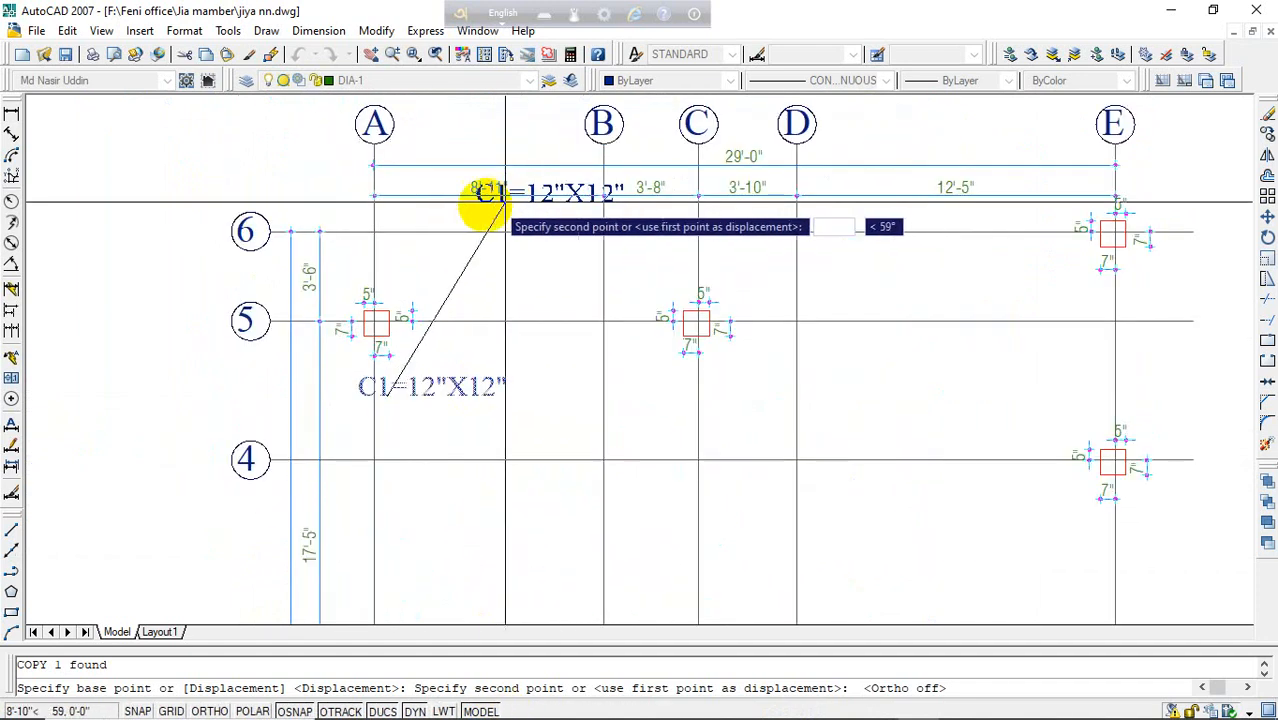
scroll(490, 178, down, 7)
scroll(483, 488, up, 6)
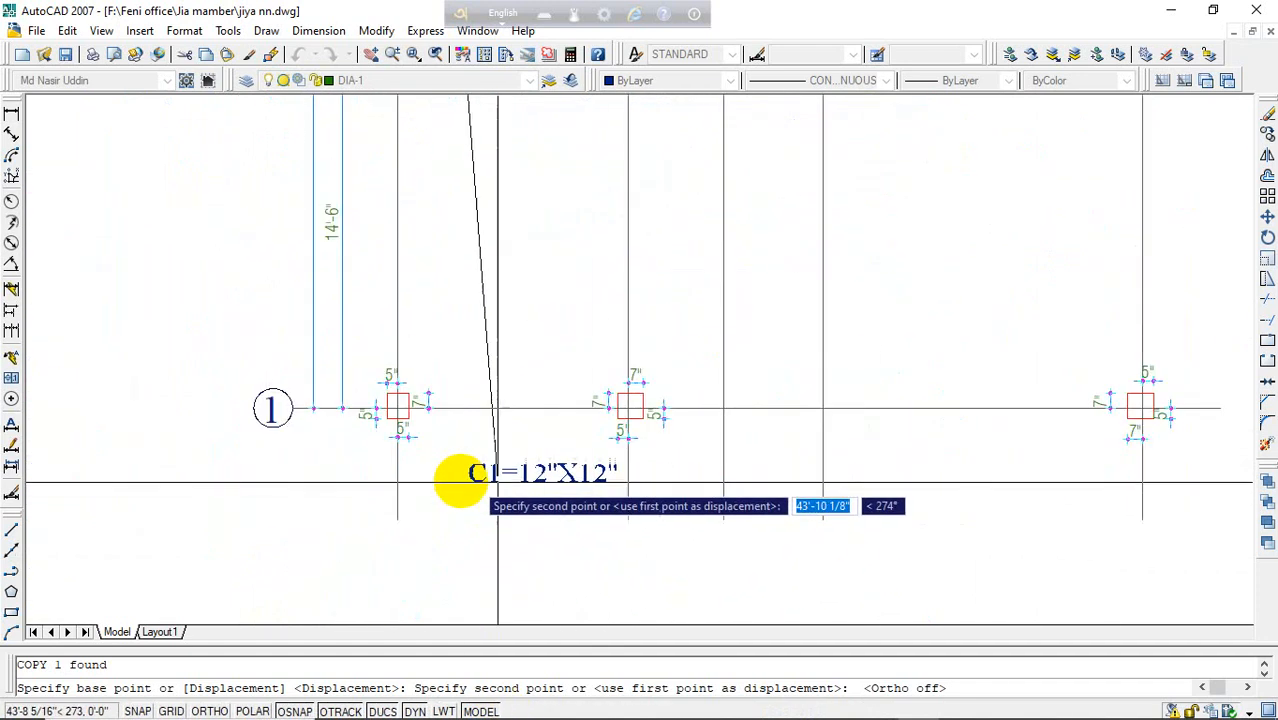
scroll(390, 468, up, 3)
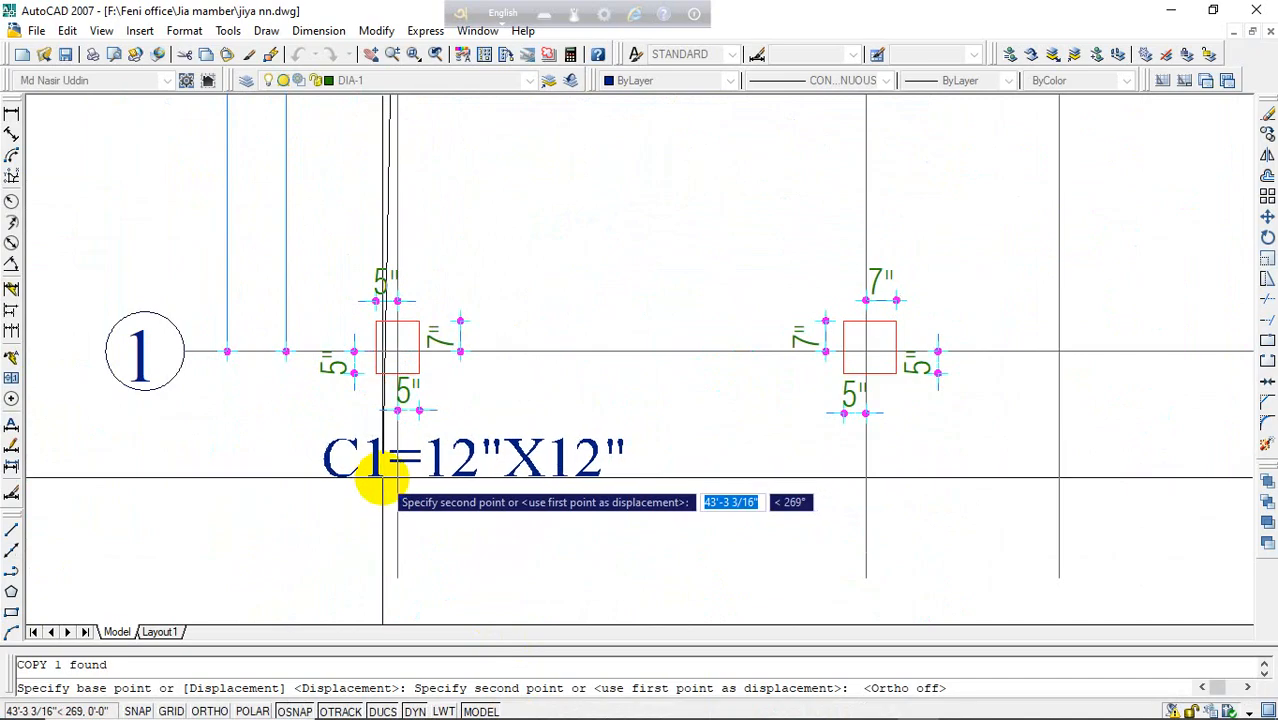
click(384, 476)
key(Return)
- Edit the label below the column at grid lines A and 1 to read C1=10"X12"
click(423, 470)
double_click(449, 458)
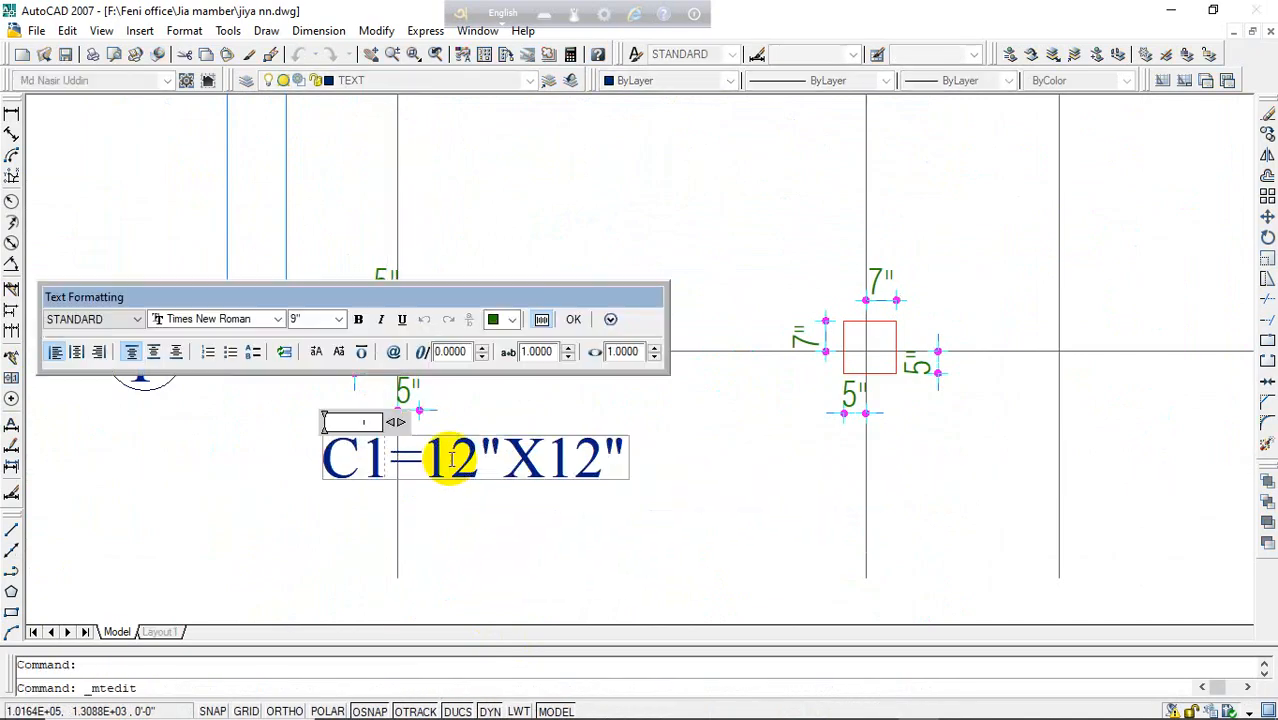
click(469, 540)
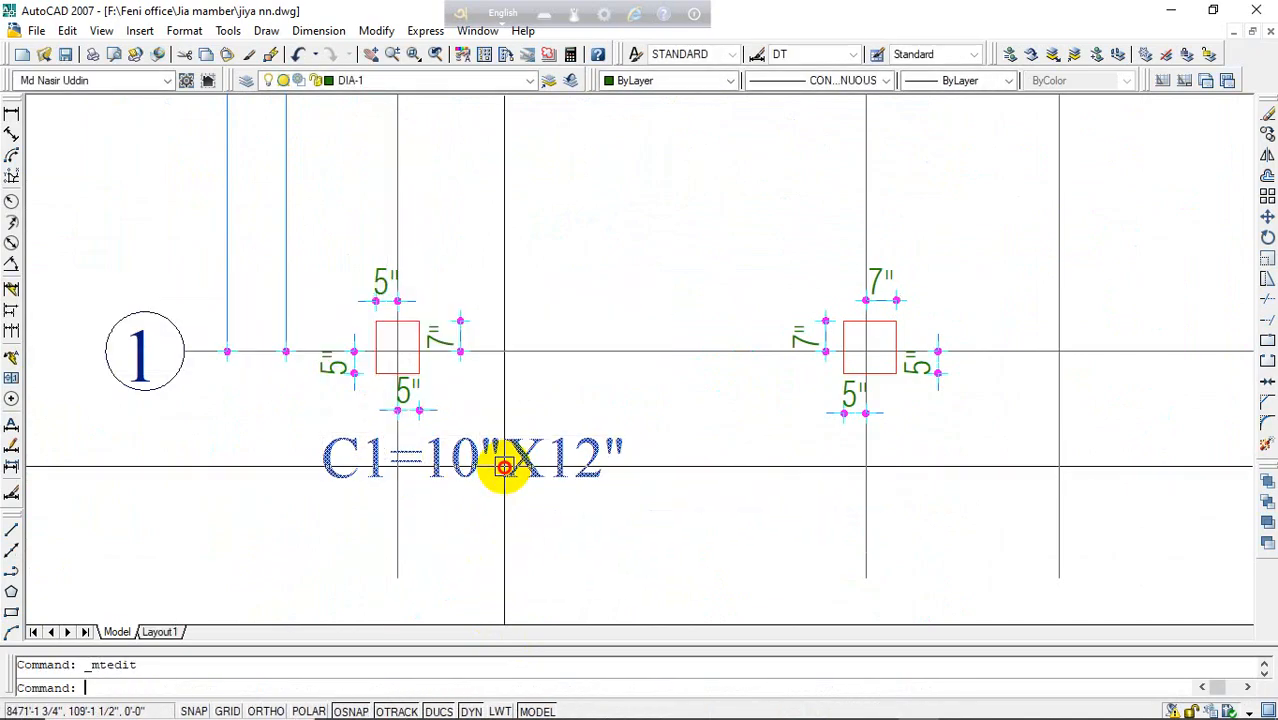
scroll(385, 505, down, 4)
key(Escape)
- Edit the label below the column at grid lines A and 5 to read C2=12"X12"
scroll(443, 541, down, 3)
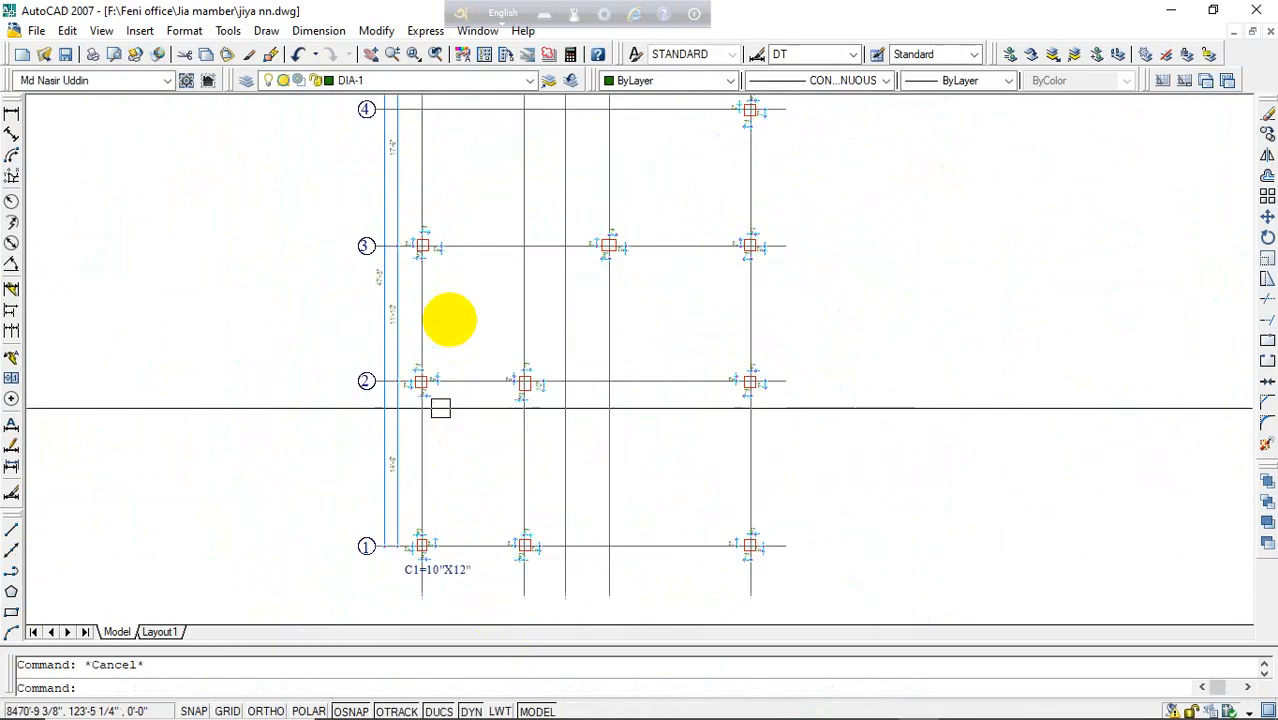
scroll(436, 348, up, 4)
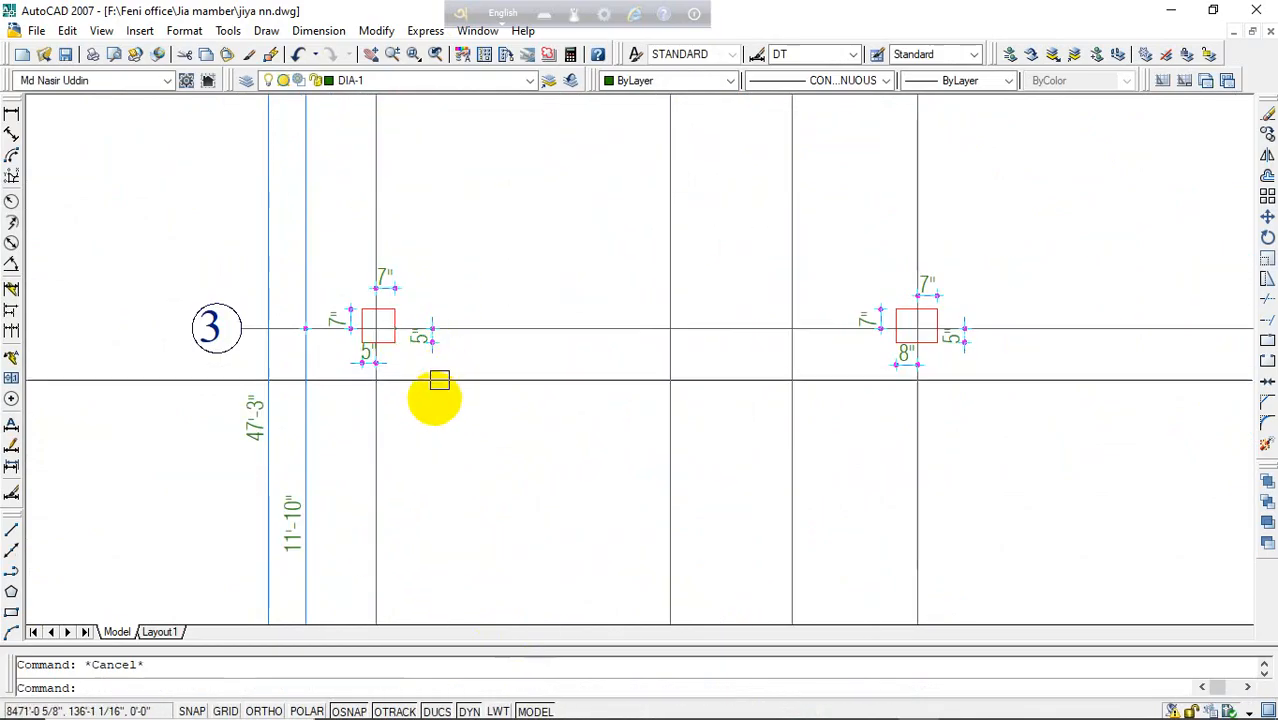
scroll(432, 400, down, 5)
scroll(440, 265, up, 5)
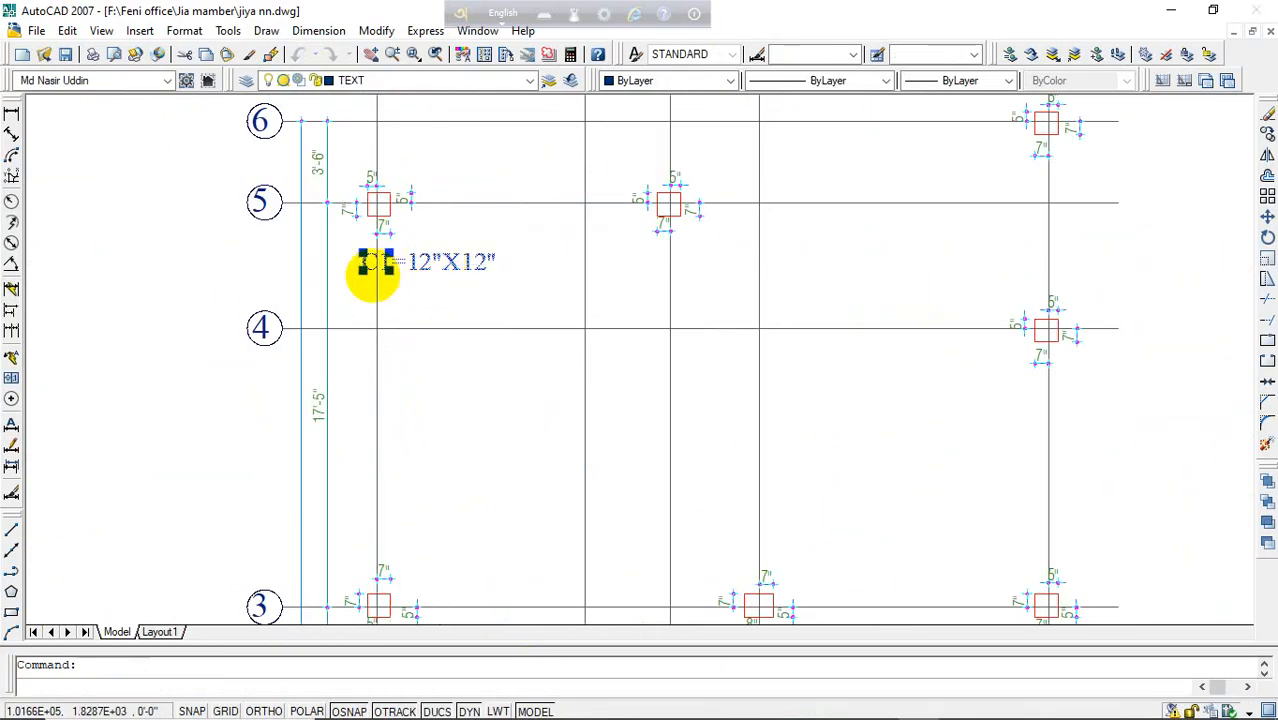
double_click(375, 264)
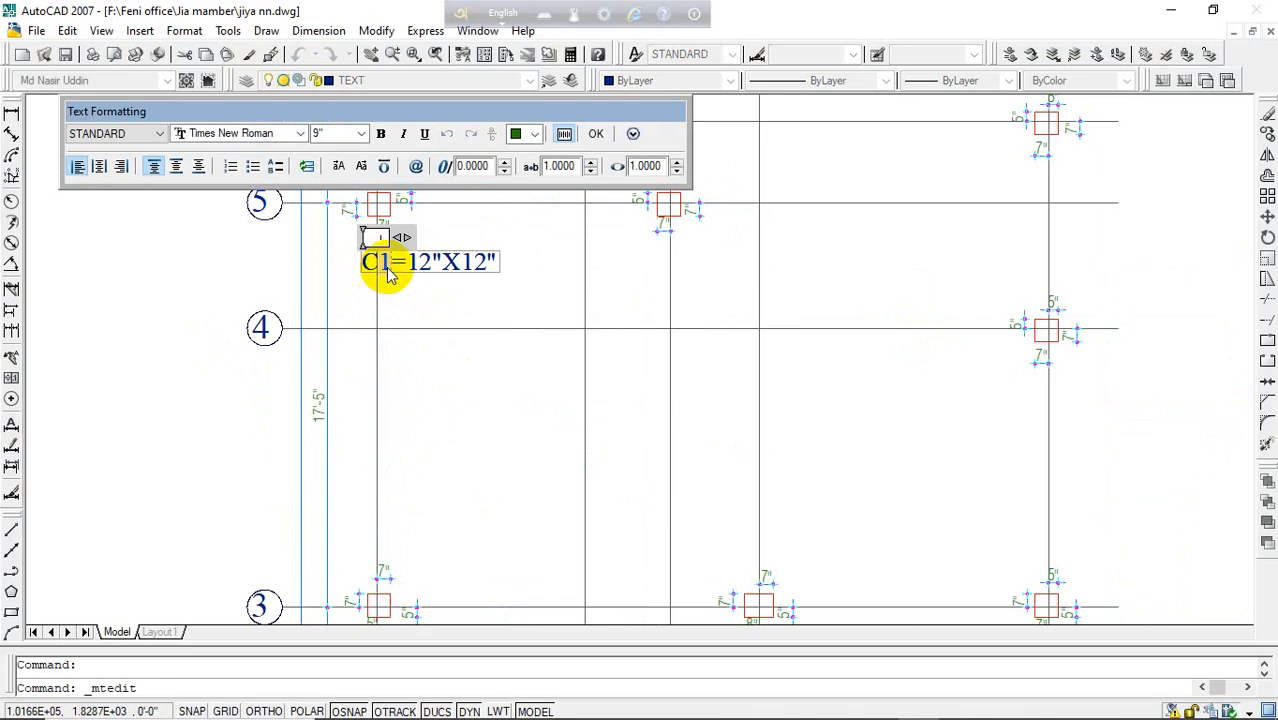
click(403, 322)
- Copy the C2=12"X12" label below the columns at grid intersections E-6, E-1 and B-1
click(431, 262)
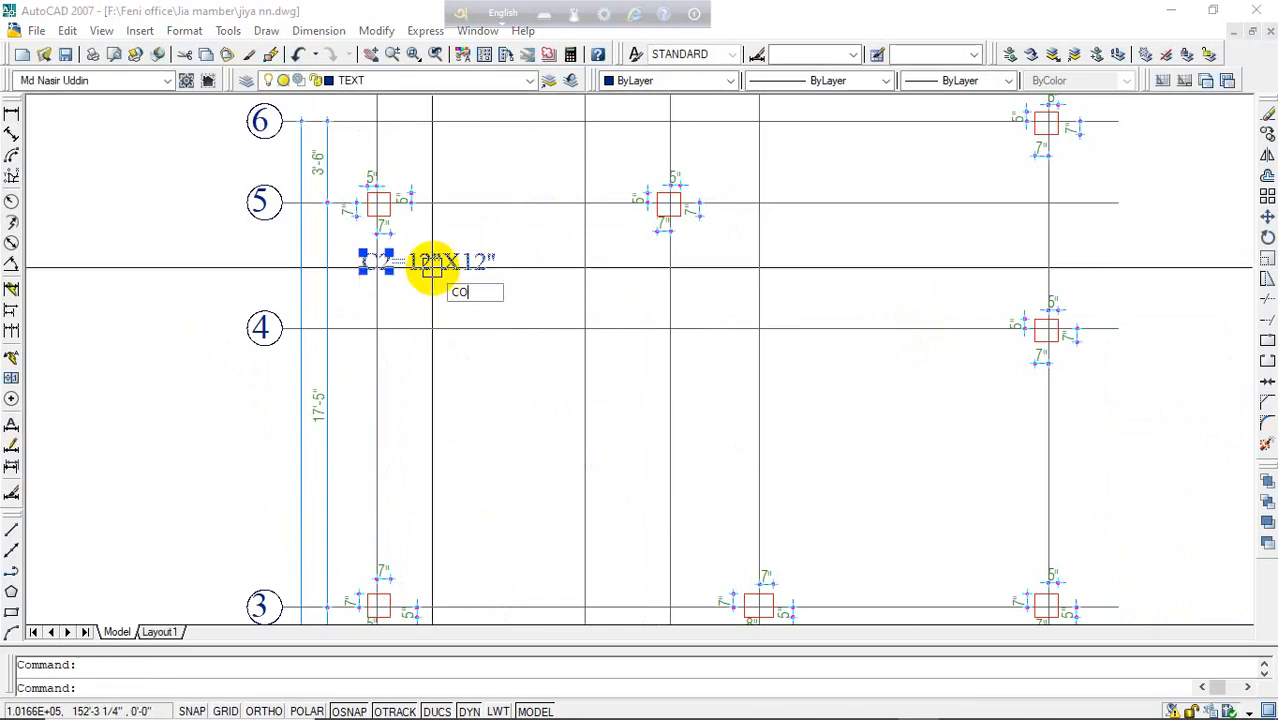
key(Return)
click(388, 270)
click(978, 201)
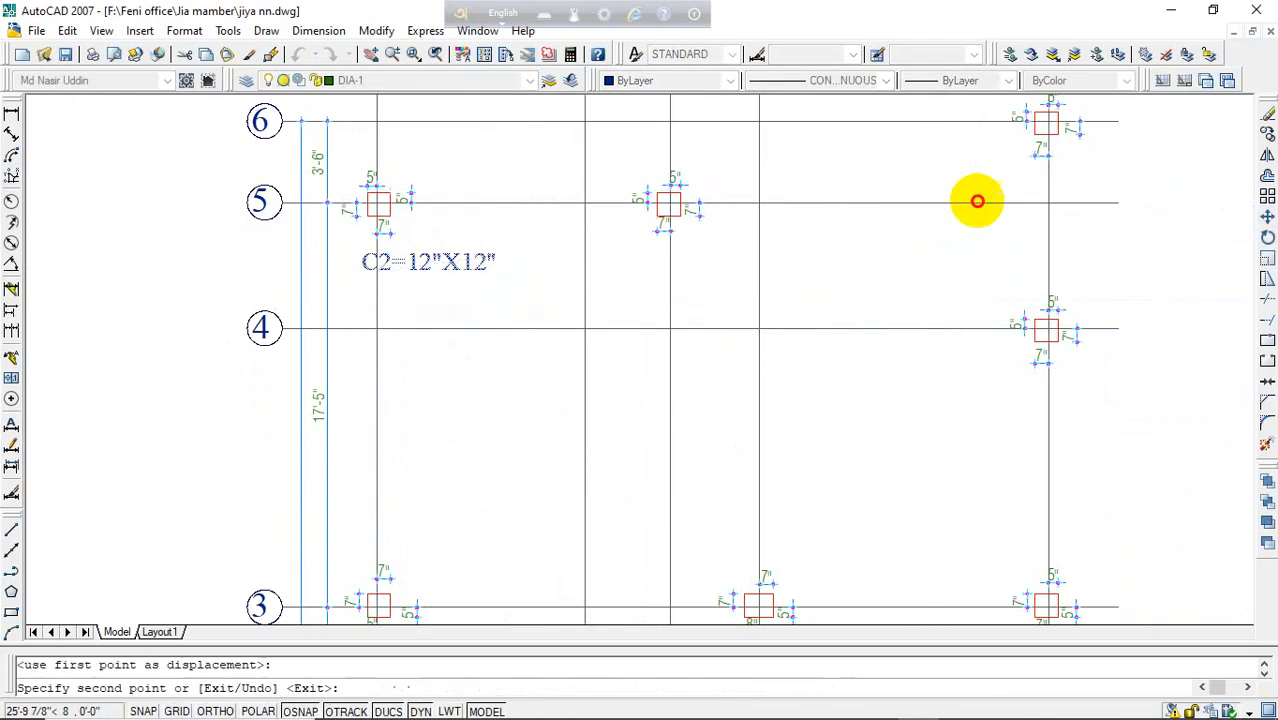
middle_drag(801, 445, 770, 300)
scroll(743, 323, down, 2)
mouse_move(799, 588)
middle_down()
mouse_move(778, 417)
mouse_move(762, 548)
mouse_move(780, 684)
mouse_move(802, 654)
mouse_move(787, 417)
middle_up()
scroll(778, 415, up, 4)
scroll(836, 519, up, 2)
scroll(665, 522, down, 4)
scroll(756, 420, down, 1)
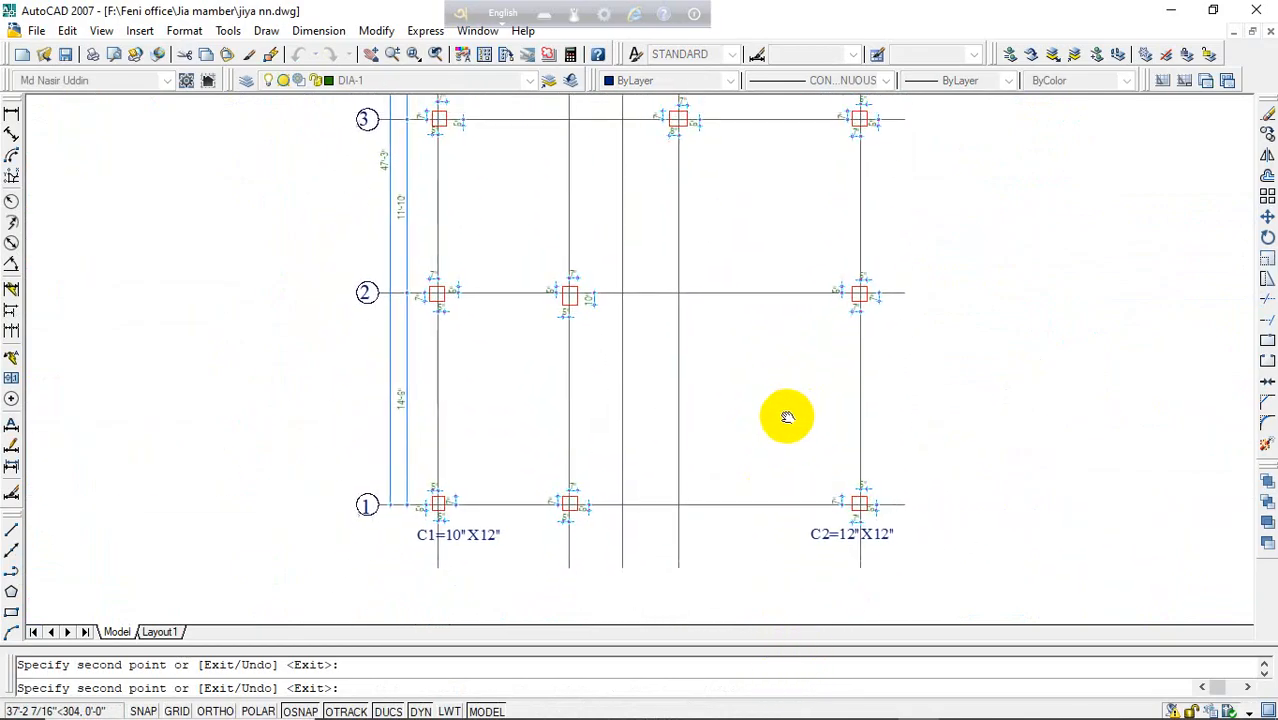
scroll(542, 542, up, 3)
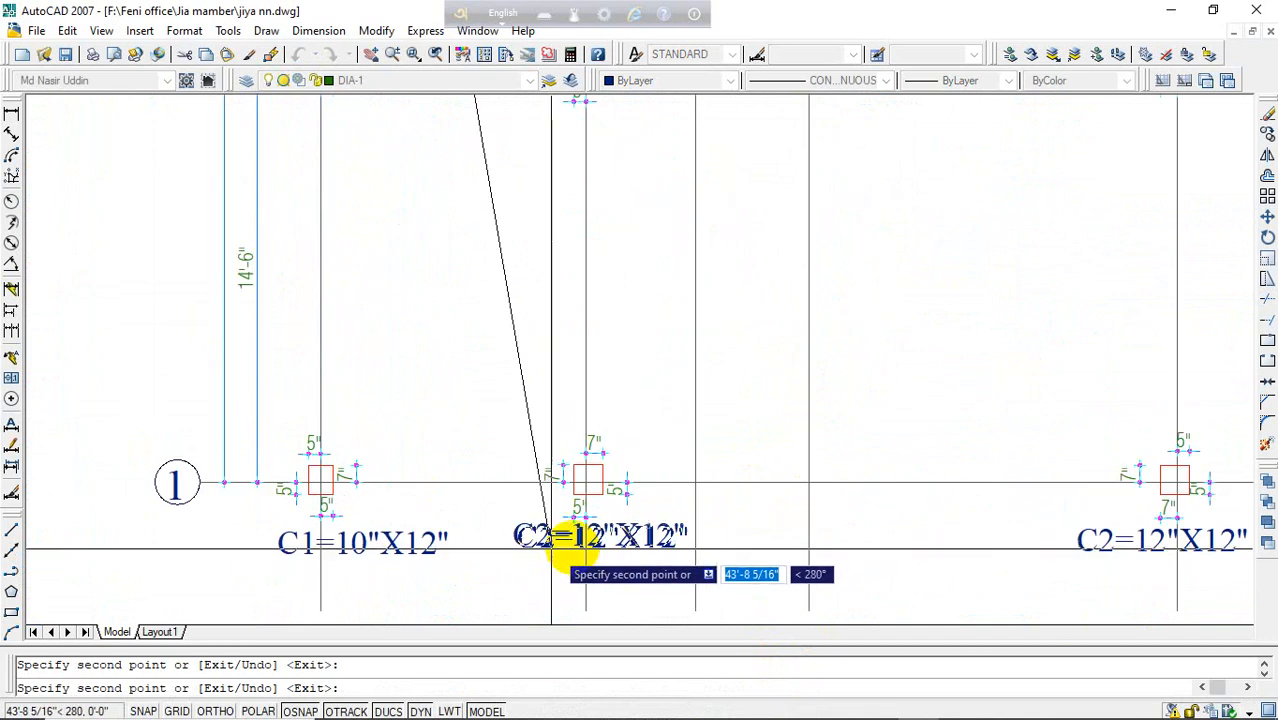
key(Escape)
- Edit the label below the column at grid lines B and 1 to read C3=12"X12"
click(563, 538)
double_click(545, 538)
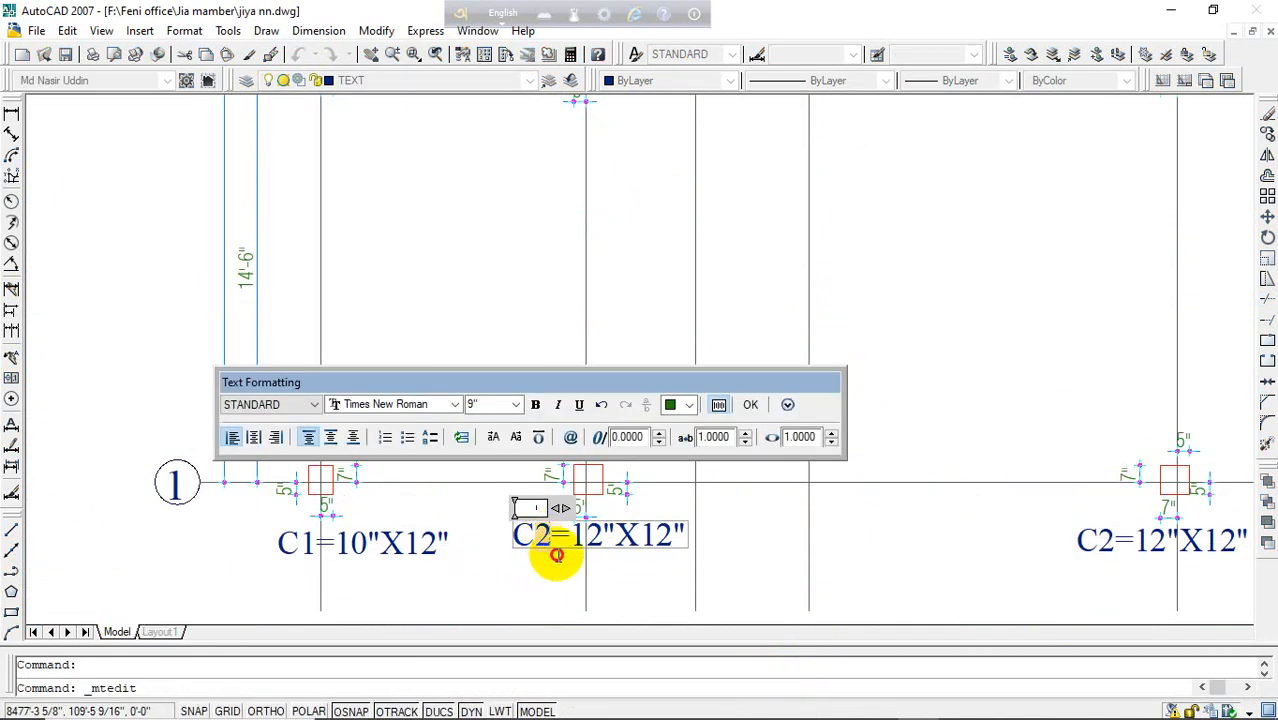
click(557, 576)
- Copy the C3=12"X12" label below the columns at grid intersections E-2, E-3, E-4, A-3, A-2 and B-2
click(530, 541)
text(co)
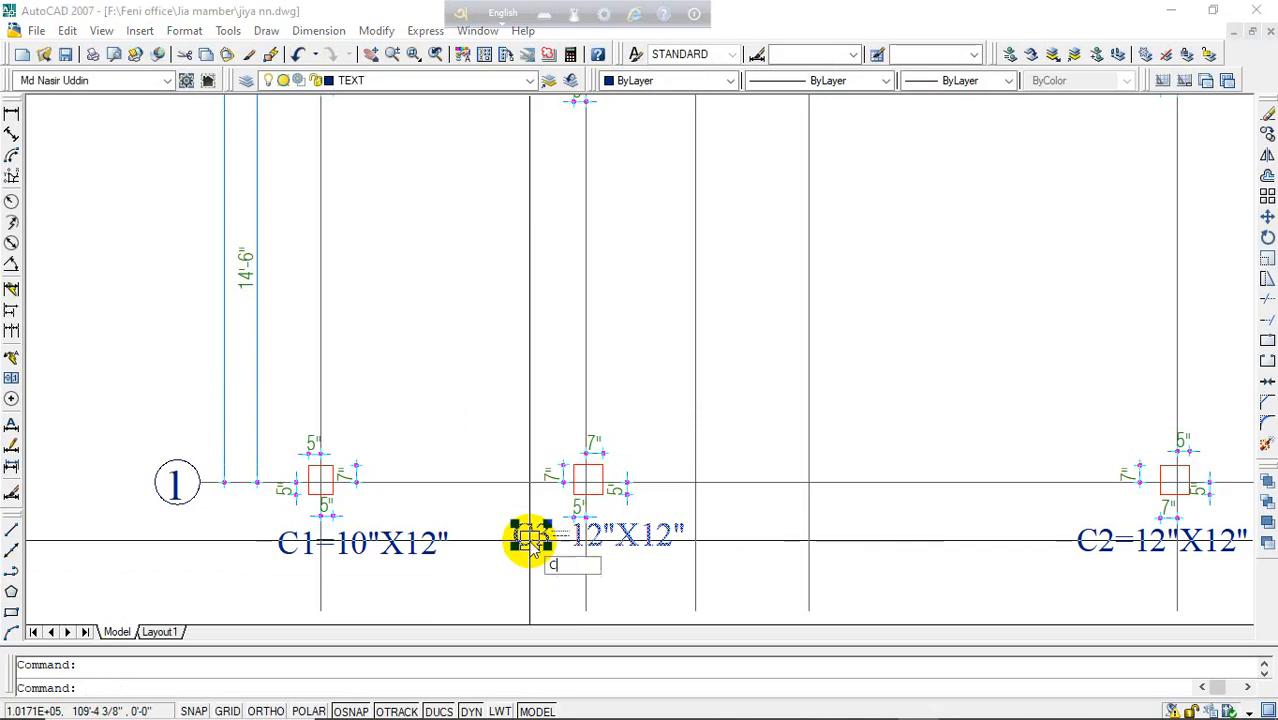
key(Return)
click(530, 541)
scroll(510, 565, down, 4)
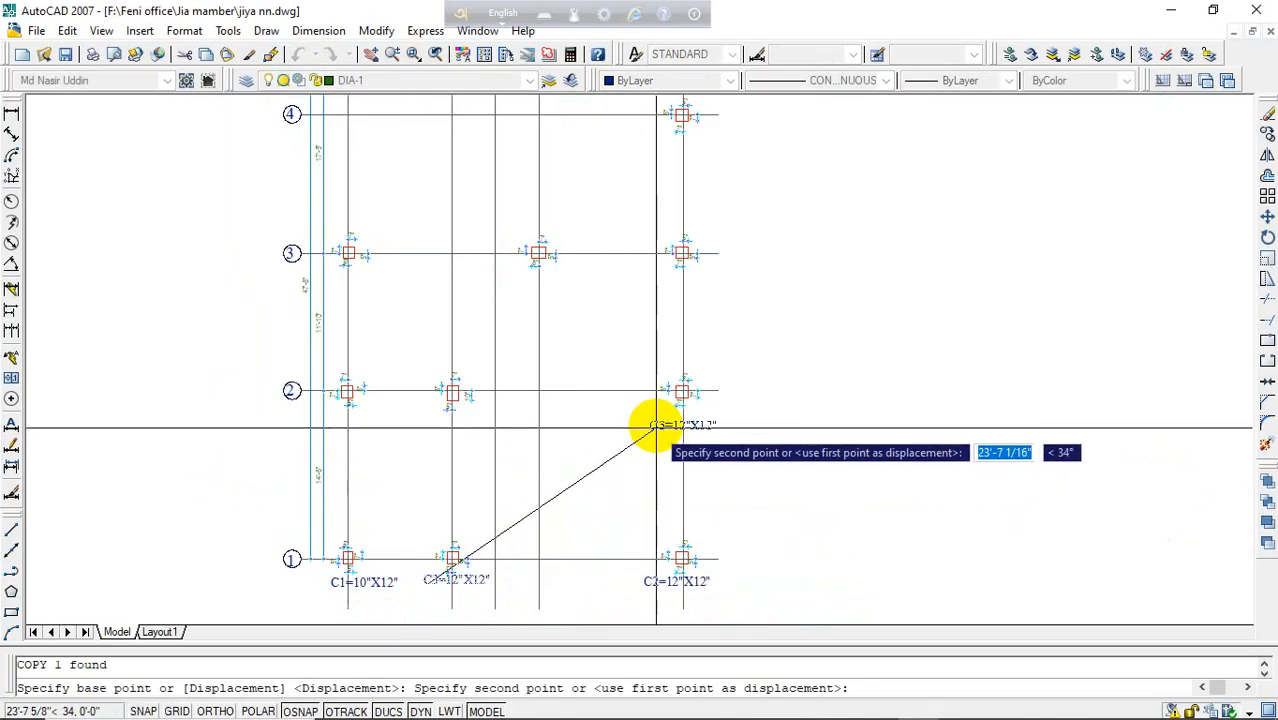
click(654, 281)
click(660, 142)
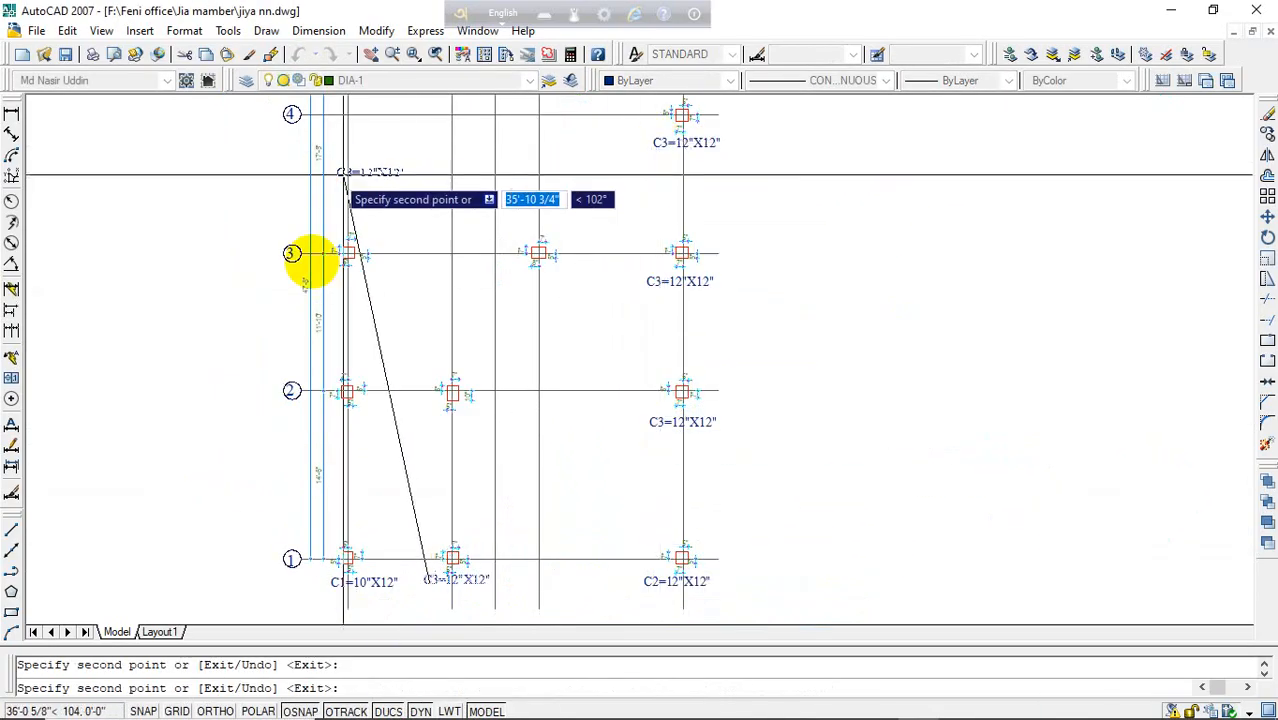
click(326, 280)
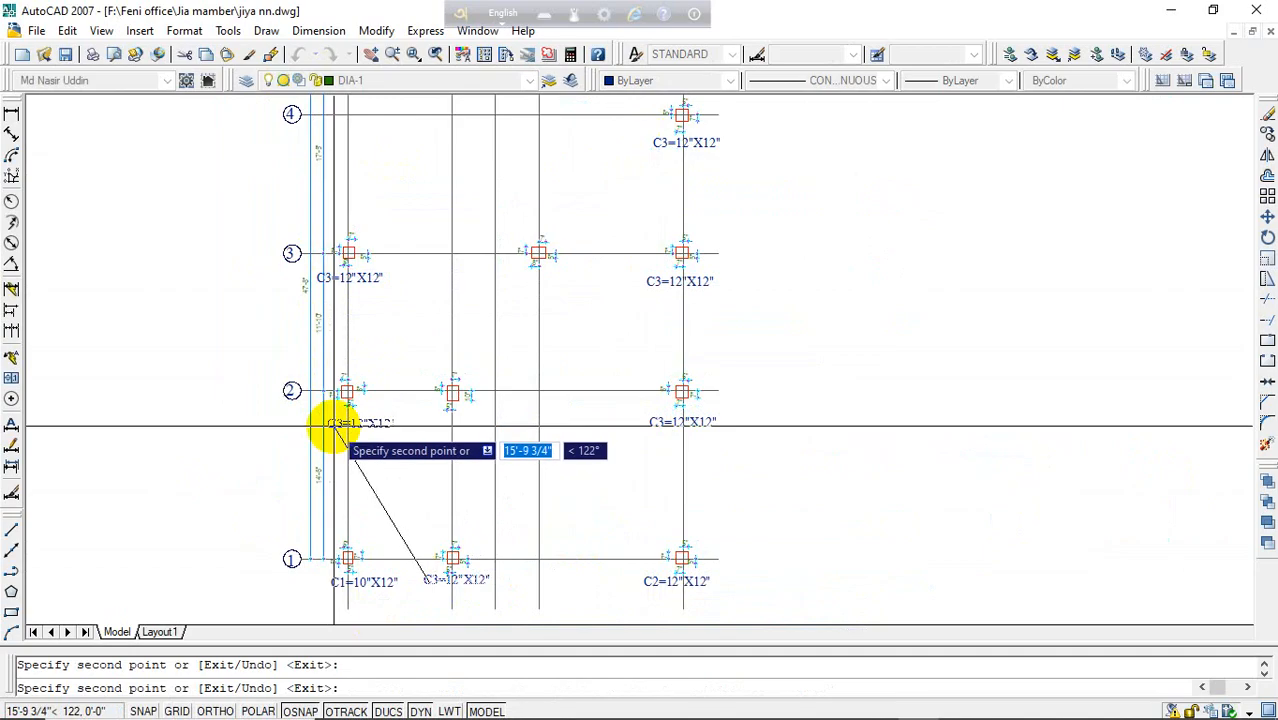
click(322, 425)
click(427, 425)
key(Escape)
- Edit the label below the column at grid lines B and 2 to read C4=12"X15"
click(446, 422)
scroll(445, 423, up, 3)
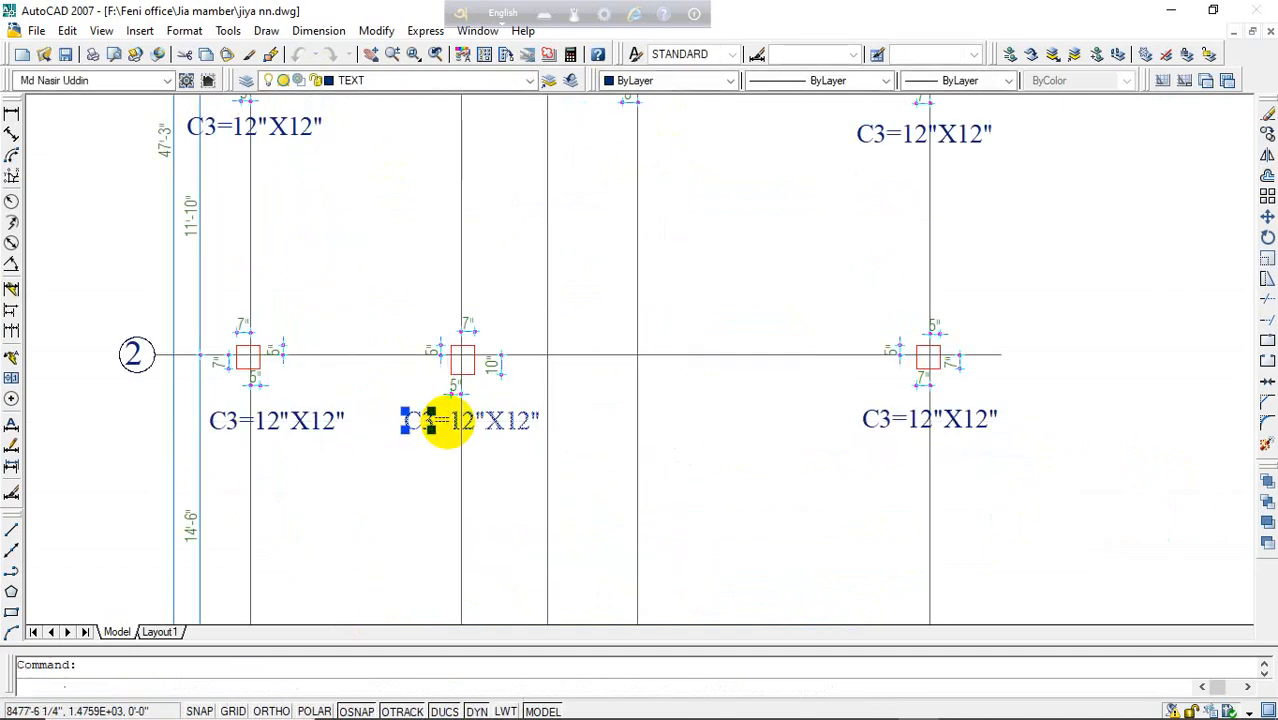
double_click(424, 422)
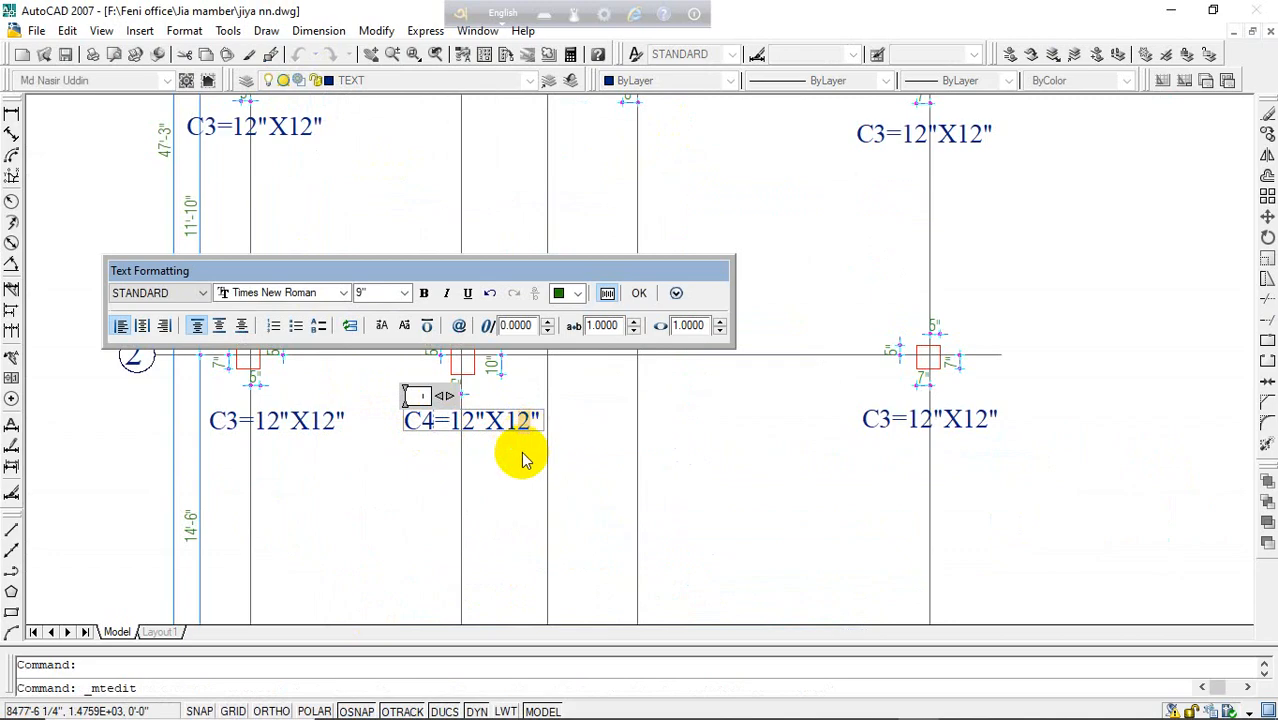
text(5)
click(512, 497)
- Copy the C4=12"X15" label below the columns at grid intersections D-3 and C-5
click(491, 430)
text(co)
key(space)
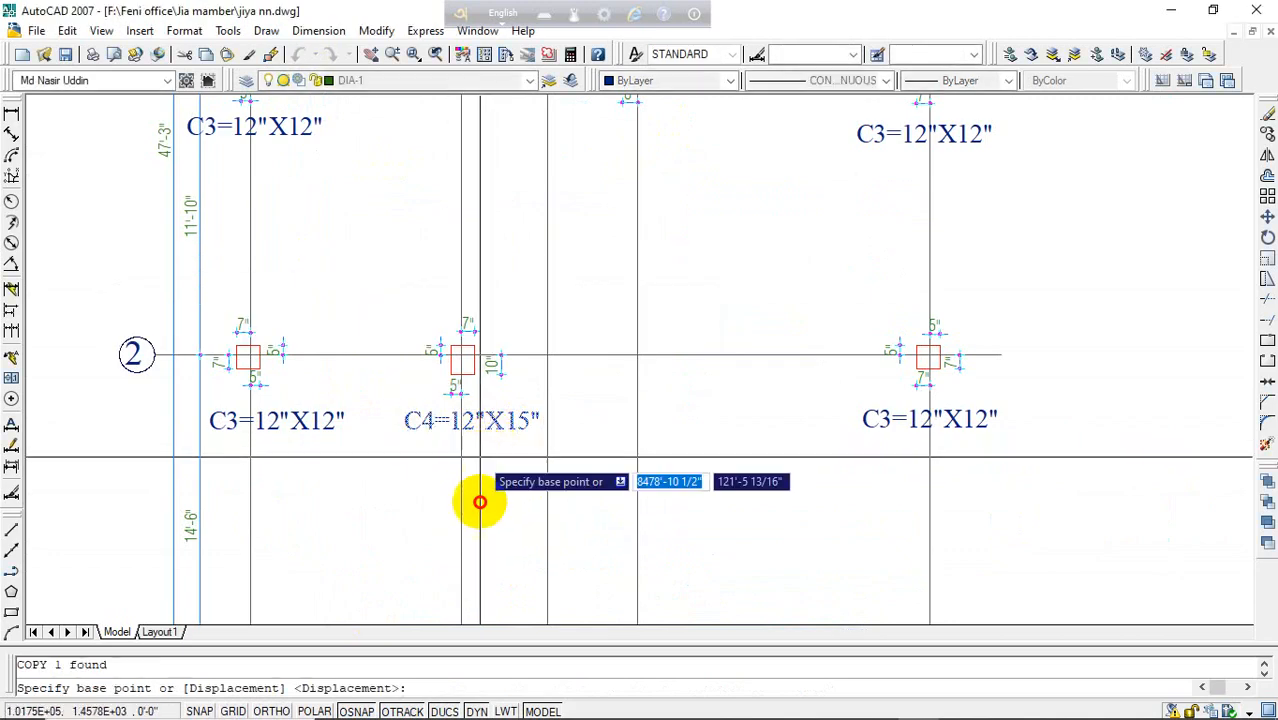
click(480, 502)
scroll(500, 450, down, 5)
scroll(499, 391, up, 2)
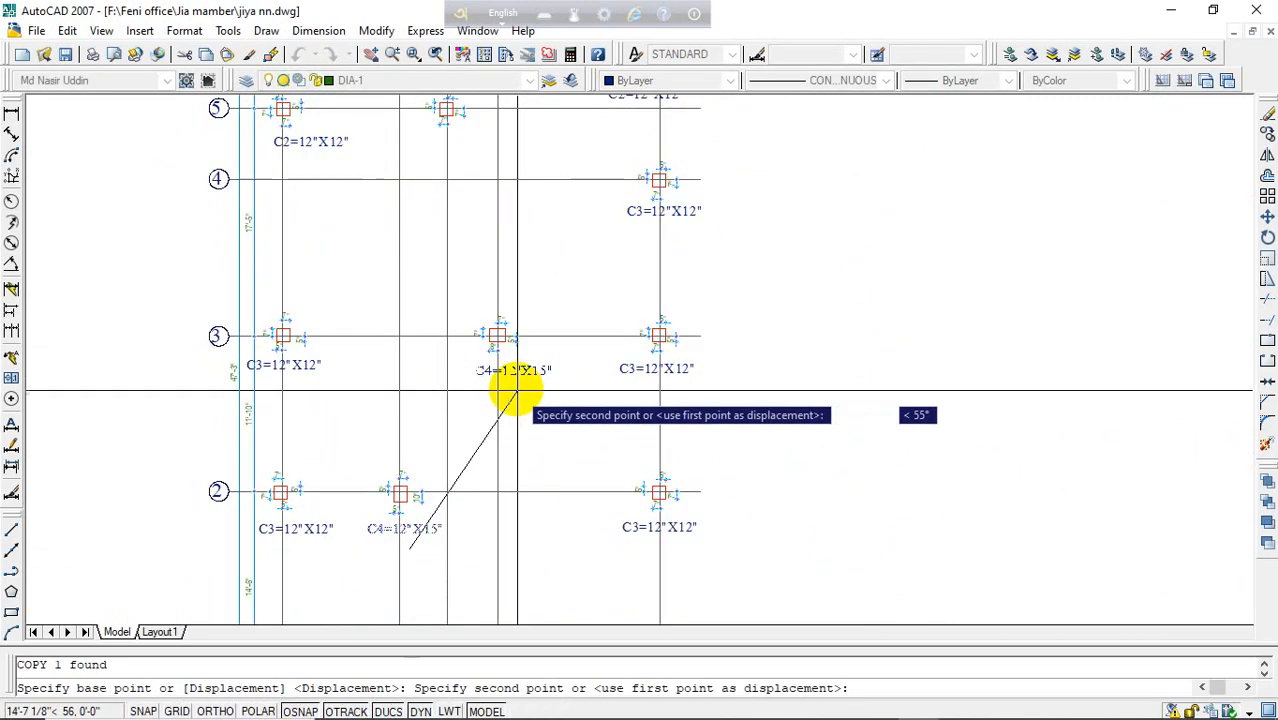
click(516, 390)
middle_drag(513, 194, 510, 318)
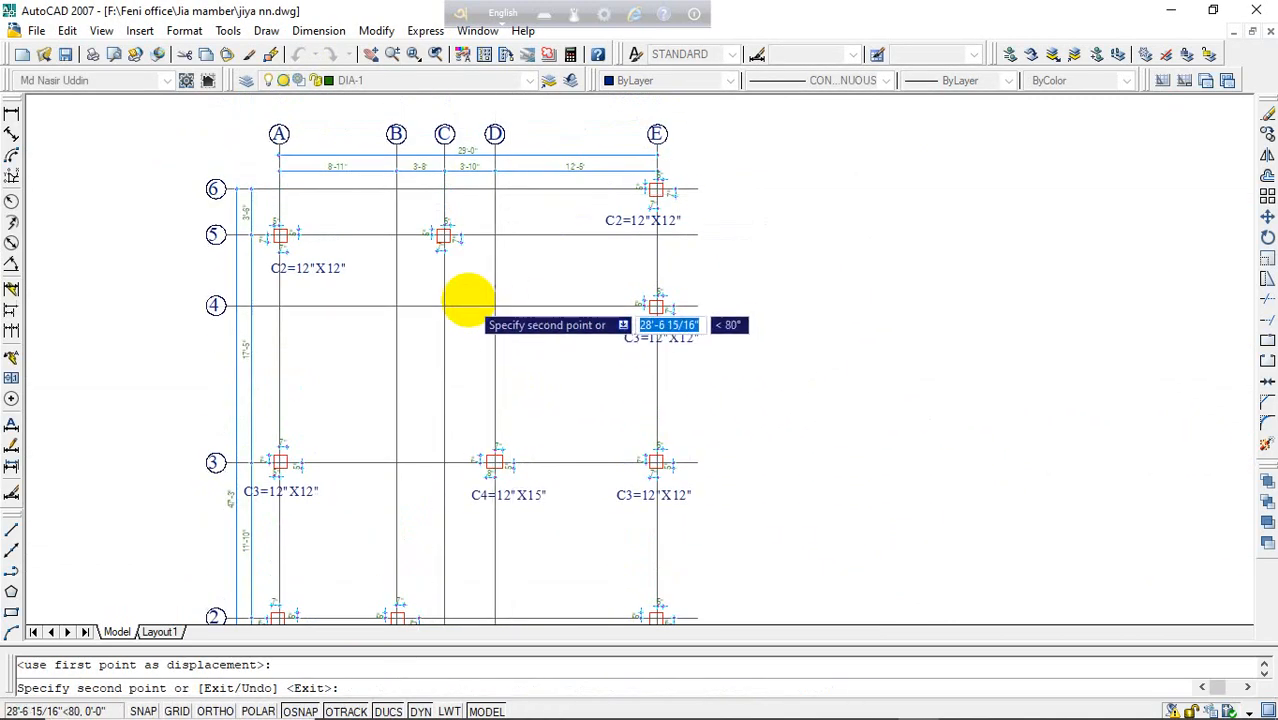
scroll(455, 288, up, 3)
key(Escape)
- Edit the label below the column at grid lines C and 5 to read C2=12"X12"
click(426, 238)
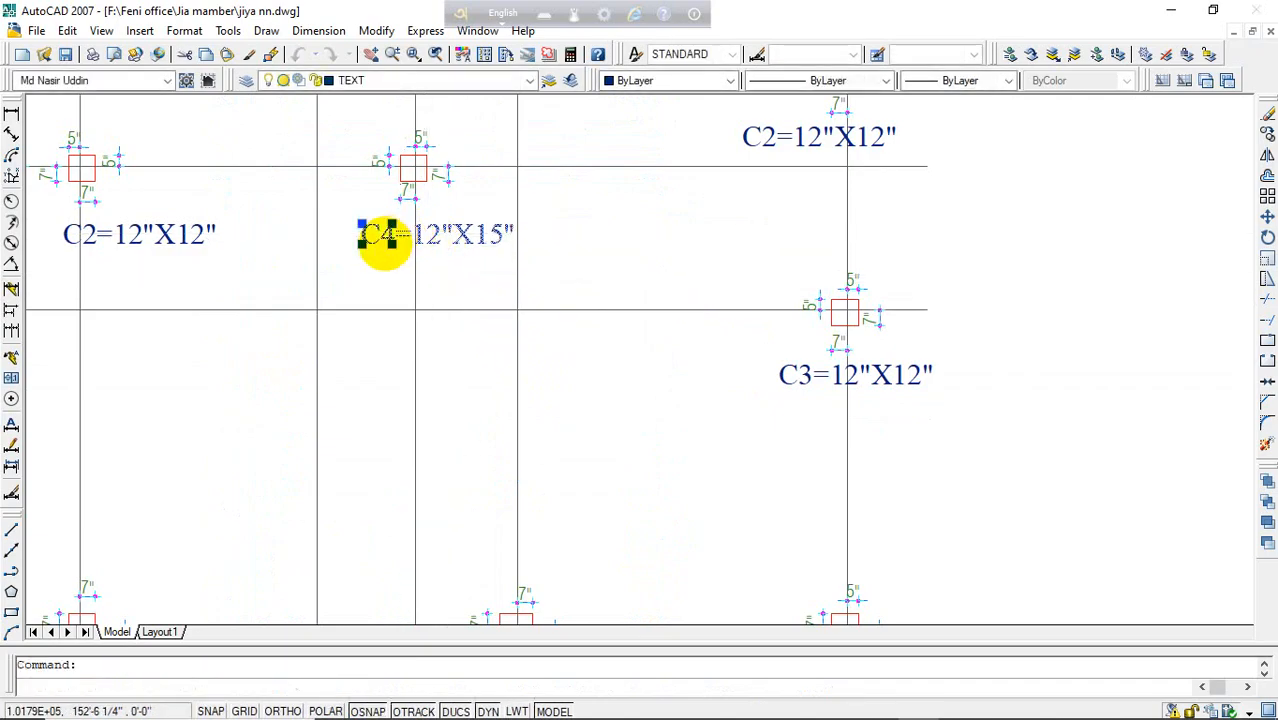
double_click(383, 238)
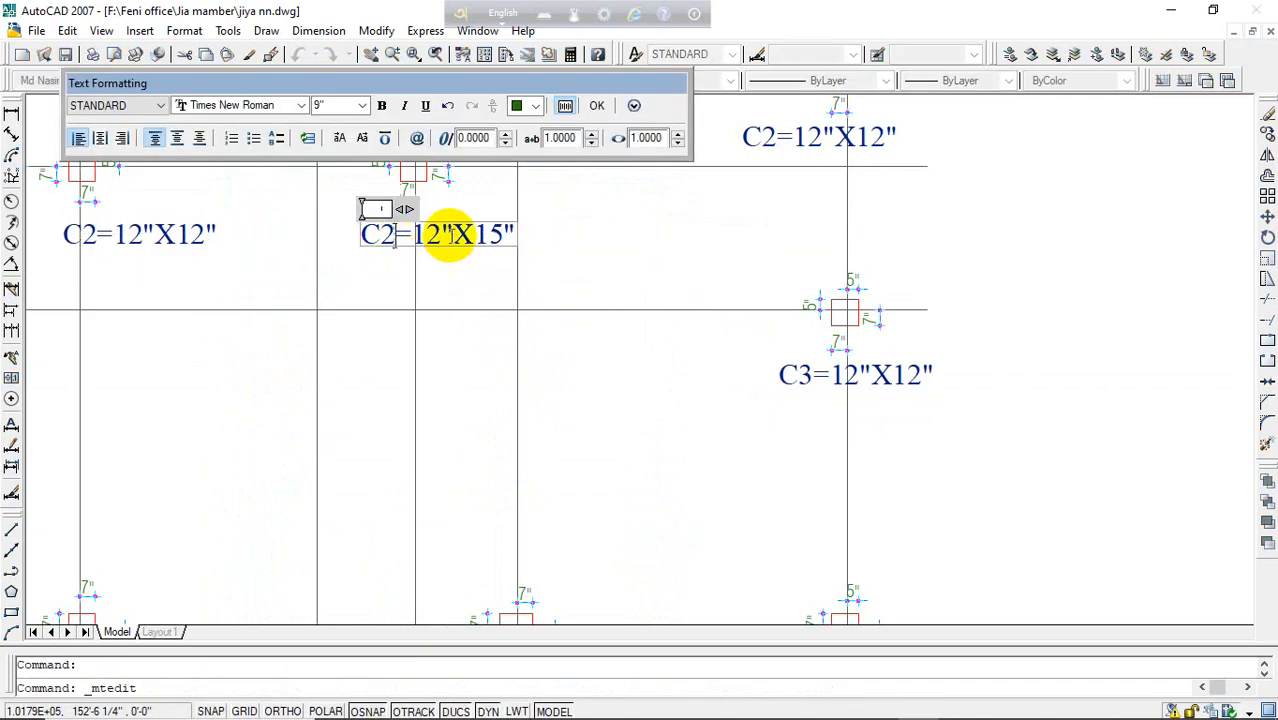
text(2)
click(505, 336)
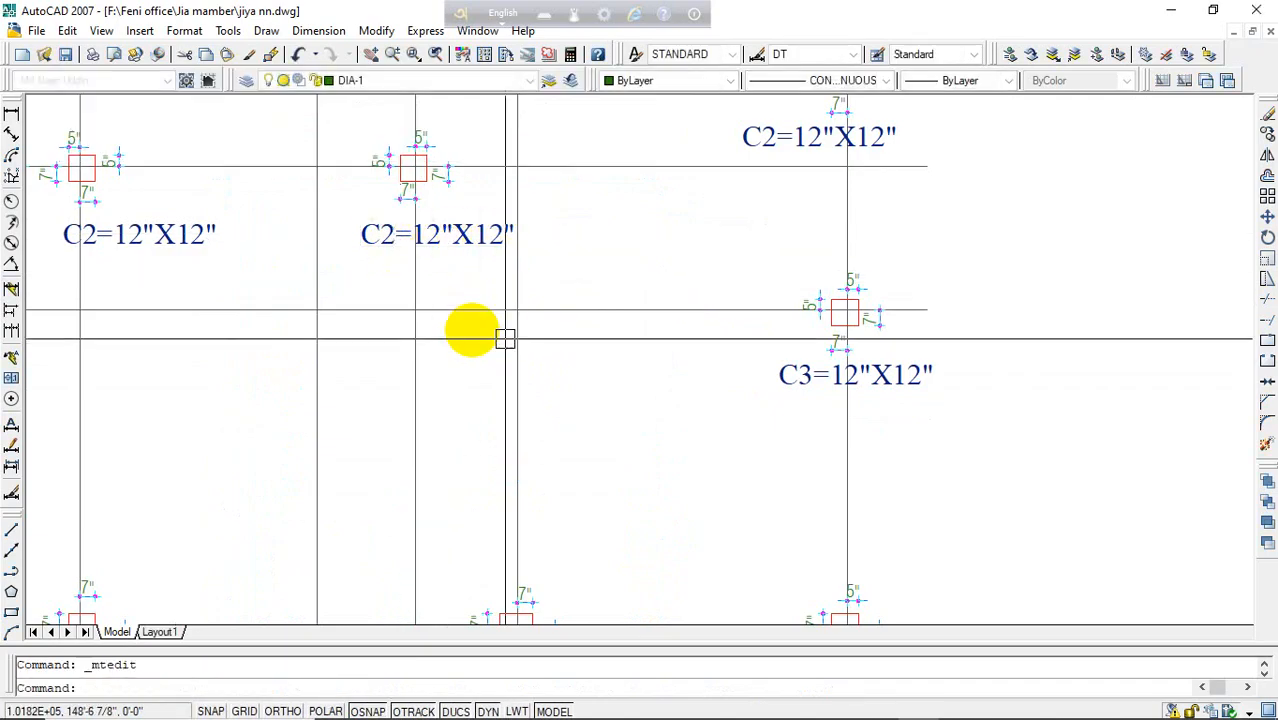
- Add an aligned diagonal dimension across the column layout from grid intersection A-5 to E-1
scroll(414, 350, down, 2)
middle_drag(485, 380, 542, 211)
scroll(431, 280, down, 3)
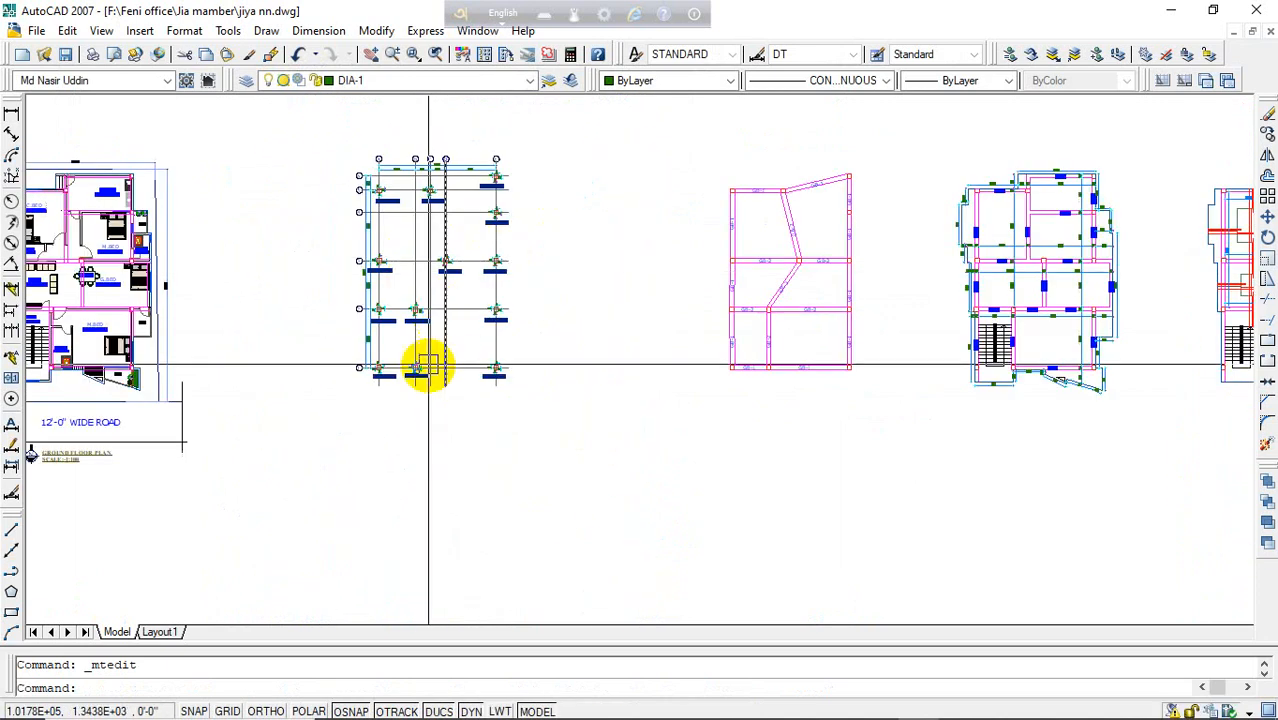
scroll(434, 357, up, 3)
middle_drag(434, 357, 434, 520)
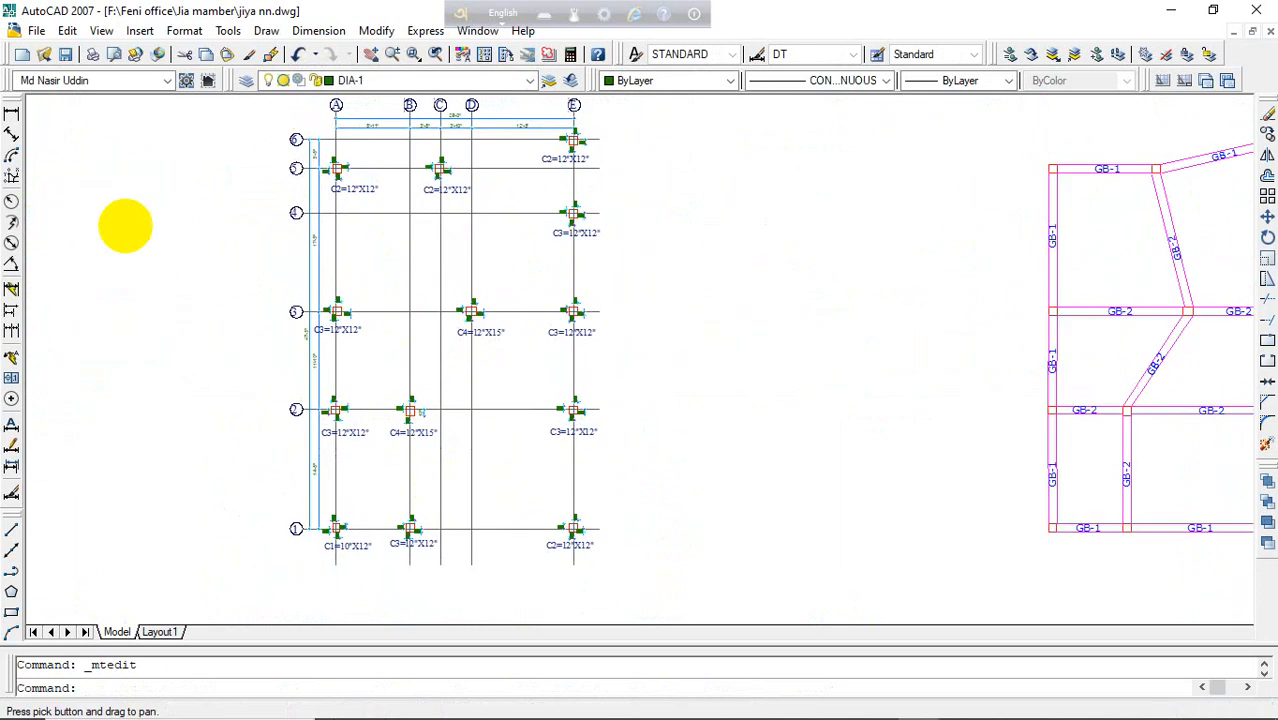
click(316, 30)
click(357, 95)
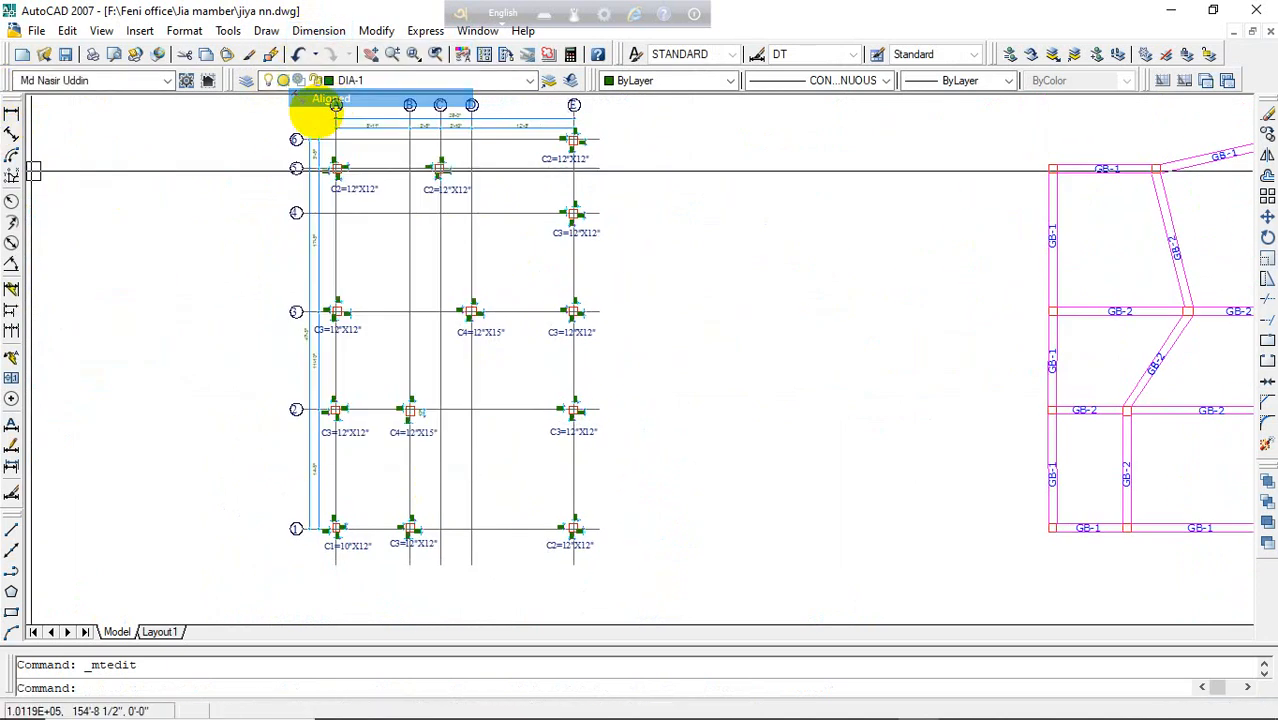
scroll(330, 195, up, 5)
scroll(334, 236, up, 3)
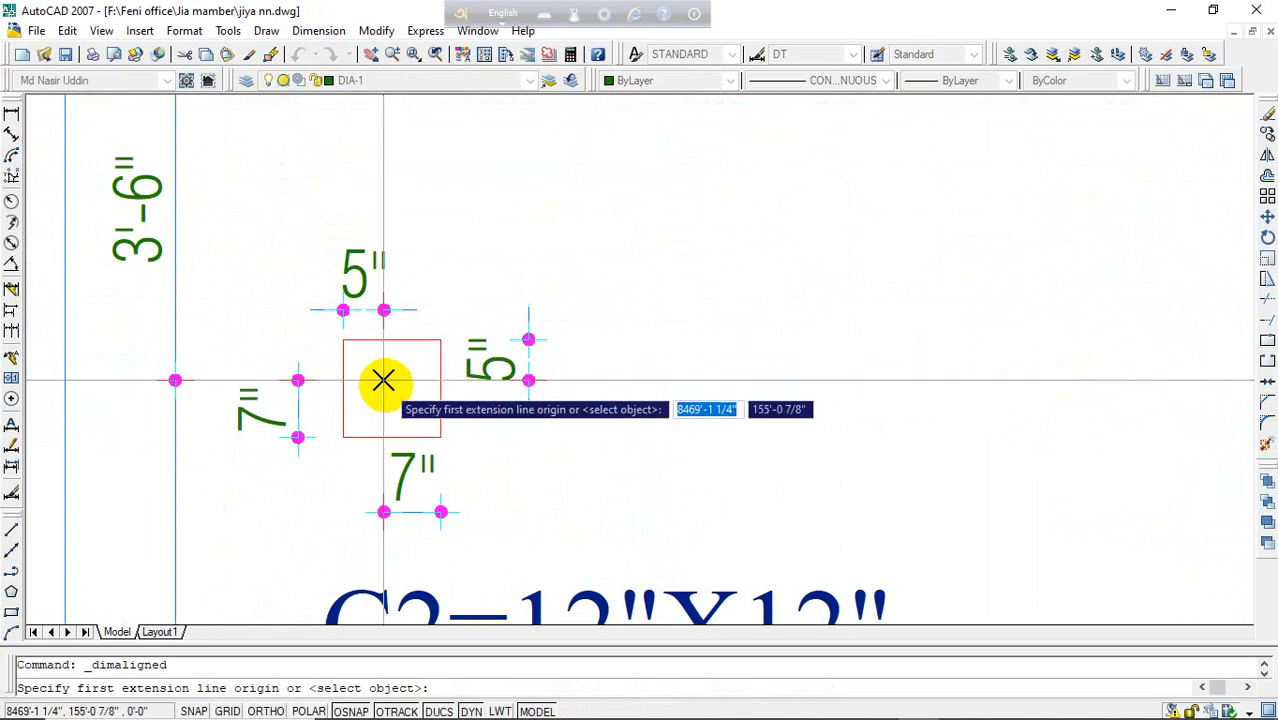
click(351, 287)
scroll(328, 322, down, 5)
scroll(471, 536, up, 5)
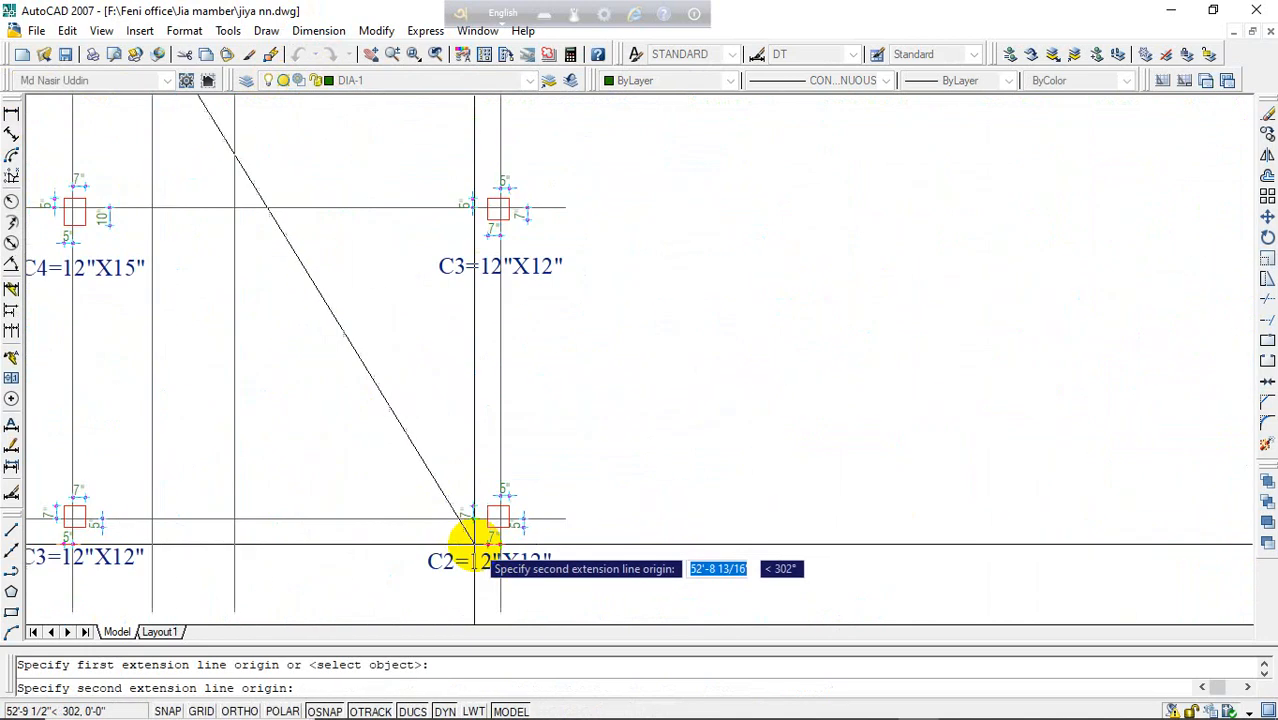
scroll(496, 526, up, 2)
click(488, 432)
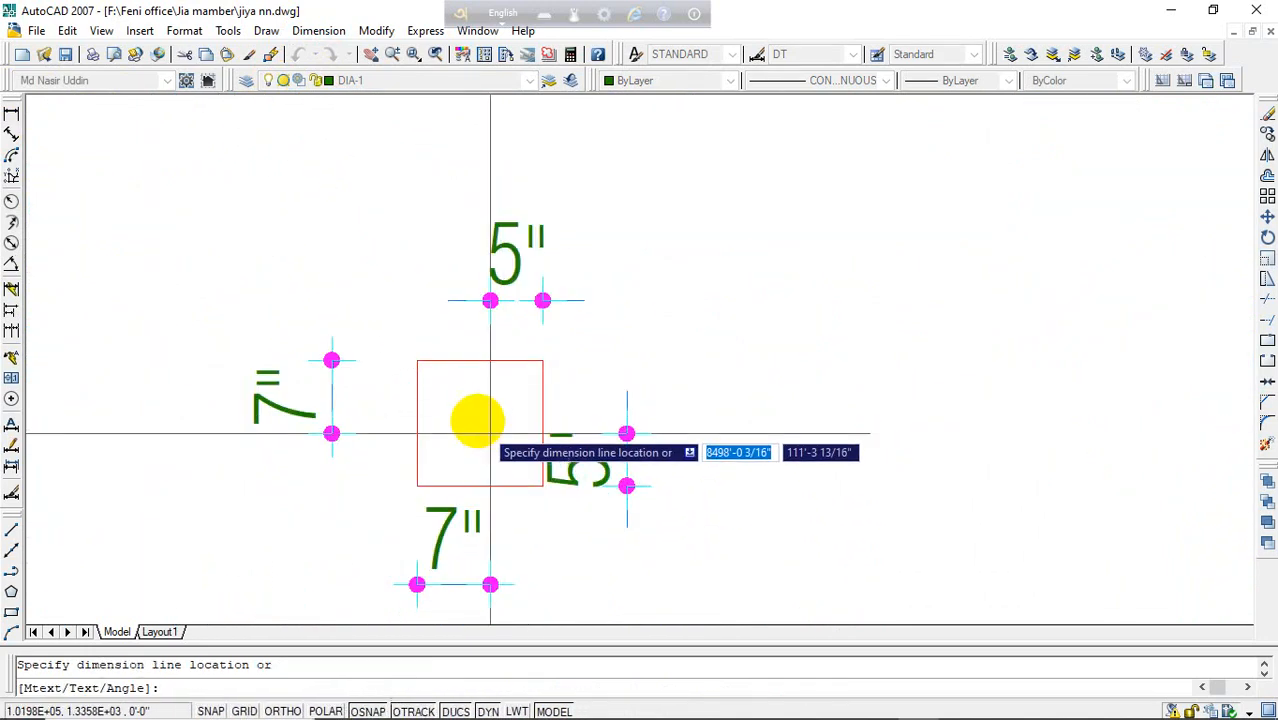
scroll(474, 420, down, 2)
click(472, 415)
scroll(430, 405, down, 4)
scroll(371, 334, up, 4)
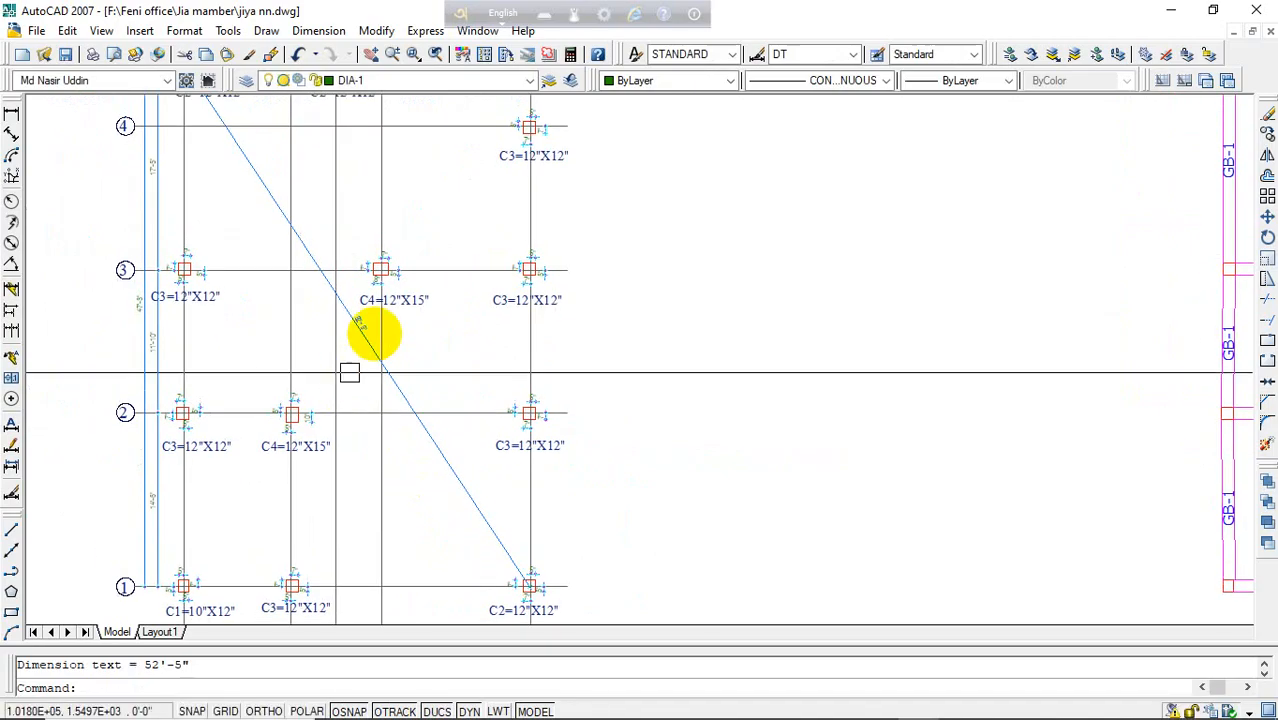
scroll(336, 337, down, 6)
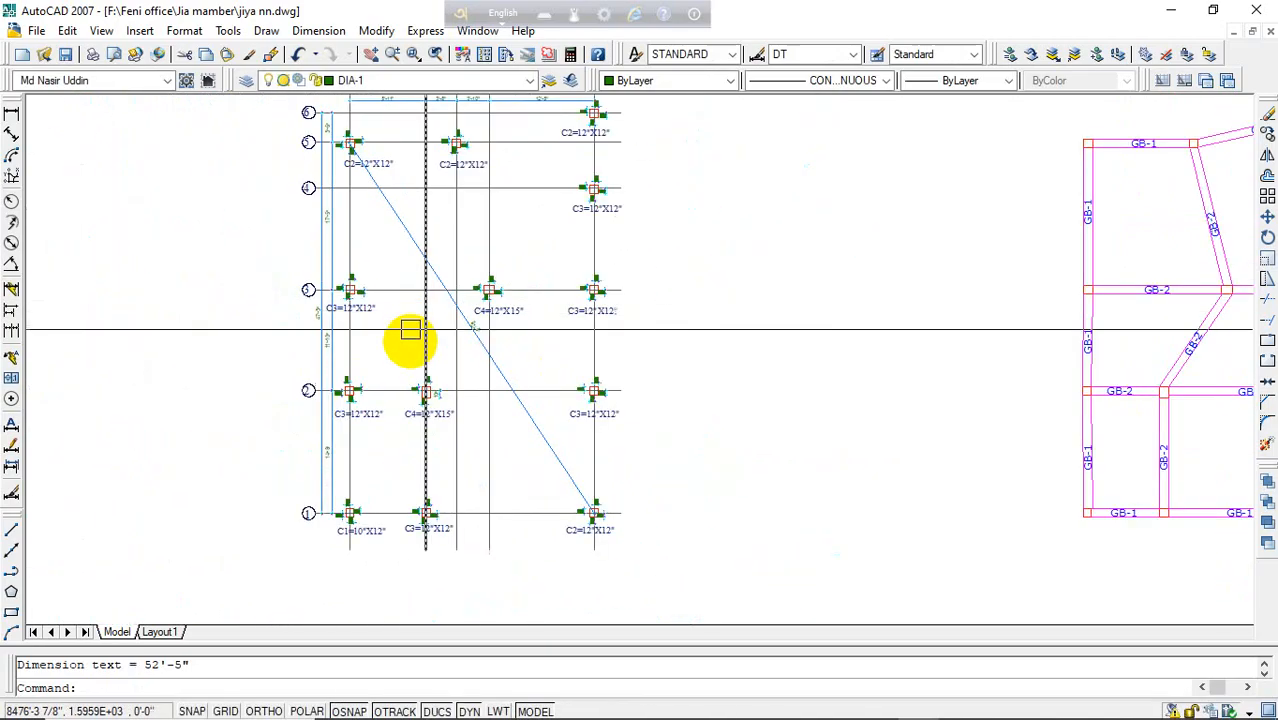
mouse_move(490, 365)
middle_down()
mouse_move(619, 417)
mouse_move(631, 400)
middle_up()
key(Escape)
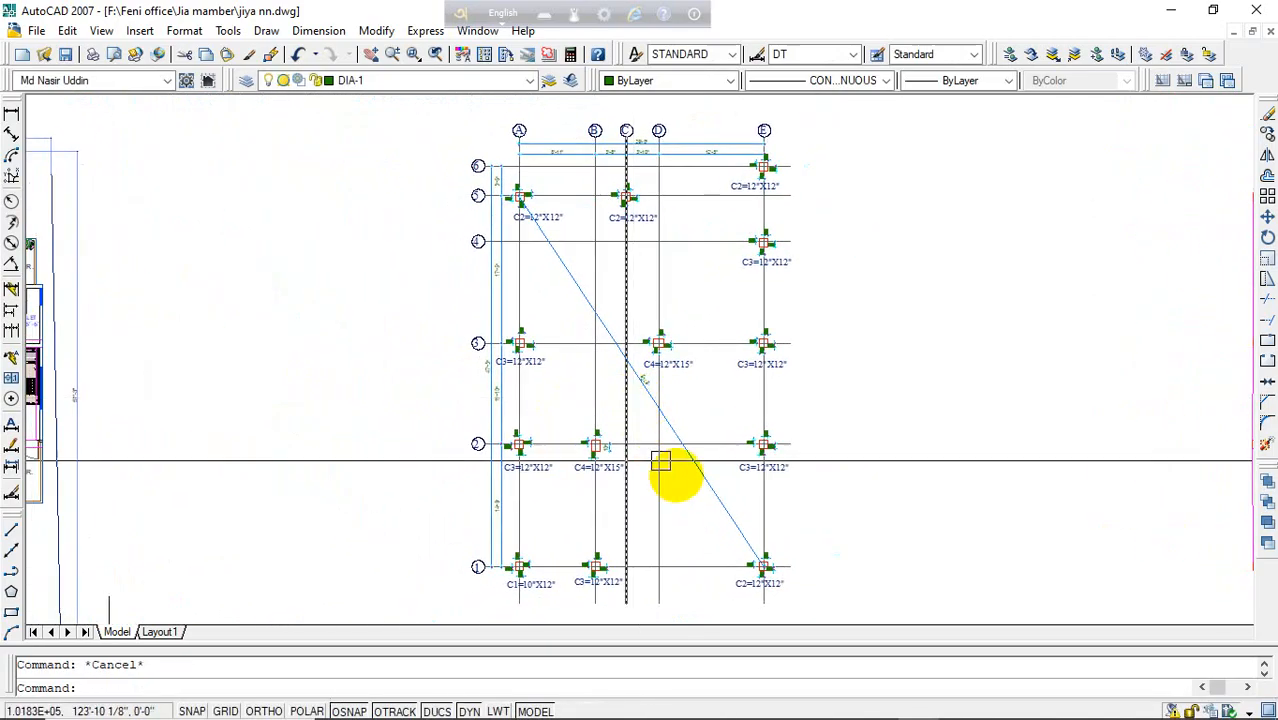
- Copy the ground floor plan's north symbol and title text below the column layout plan
scroll(628, 434, down, 5)
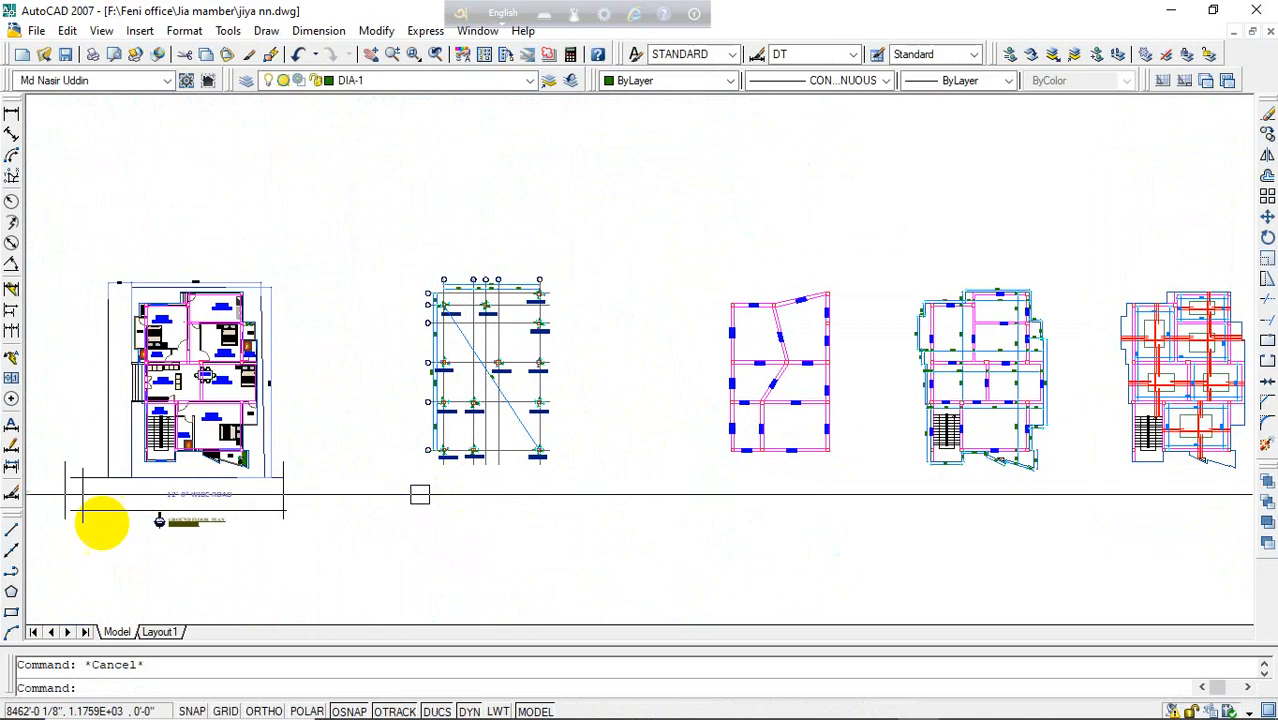
scroll(103, 516, up, 3)
scroll(285, 560, up, 2)
click(345, 530)
click(245, 508)
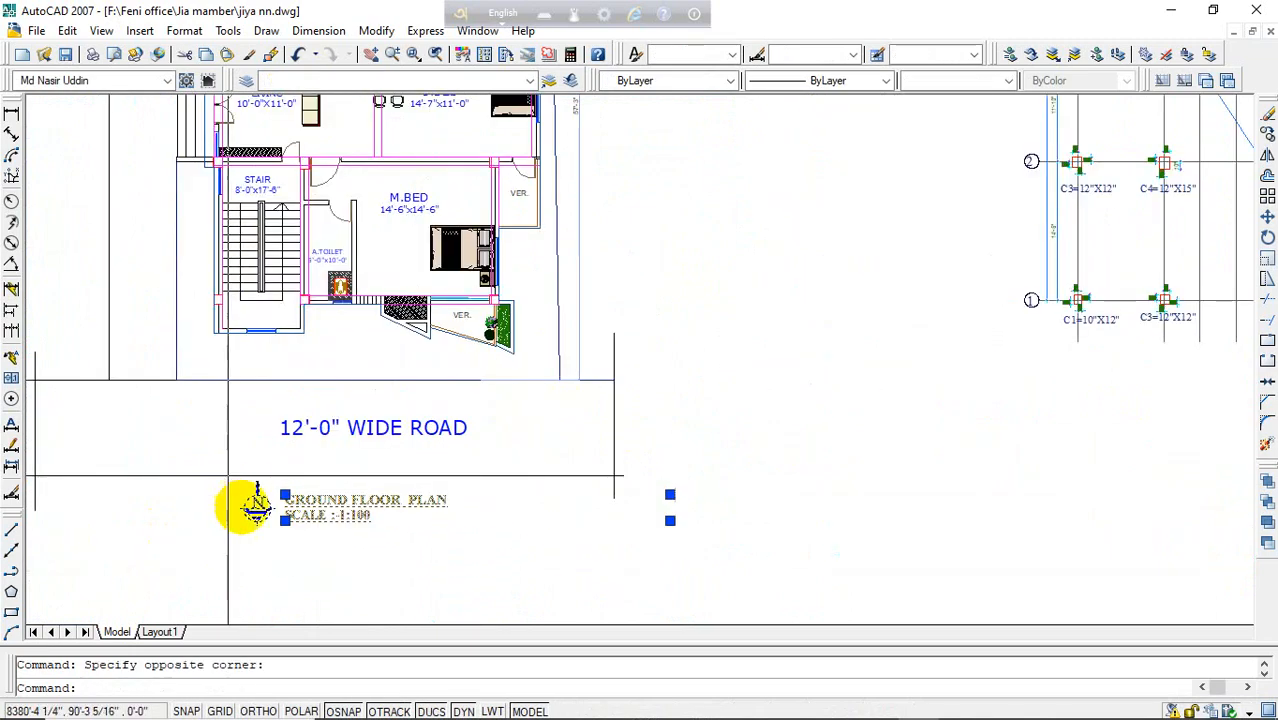
text(CO)
key(Return)
click(245, 510)
middle_drag(785, 491, 114, 508)
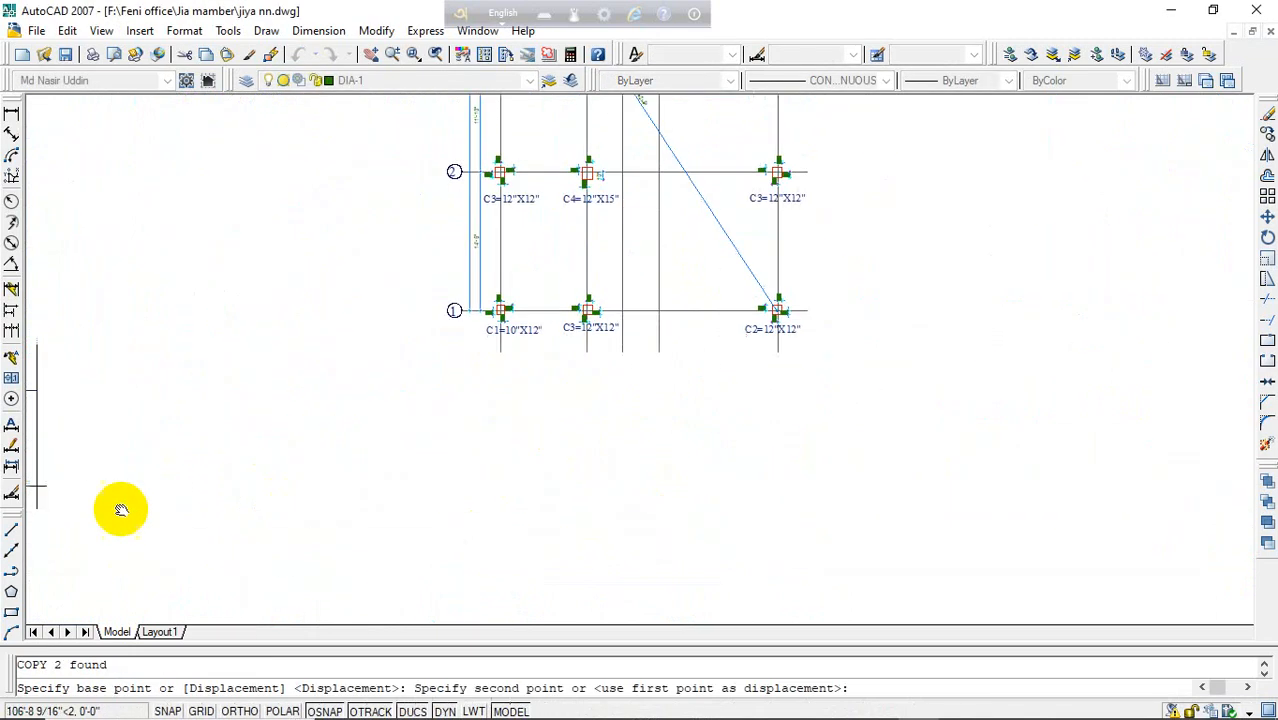
click(430, 407)
key(Escape)
scroll(470, 400, up, 5)
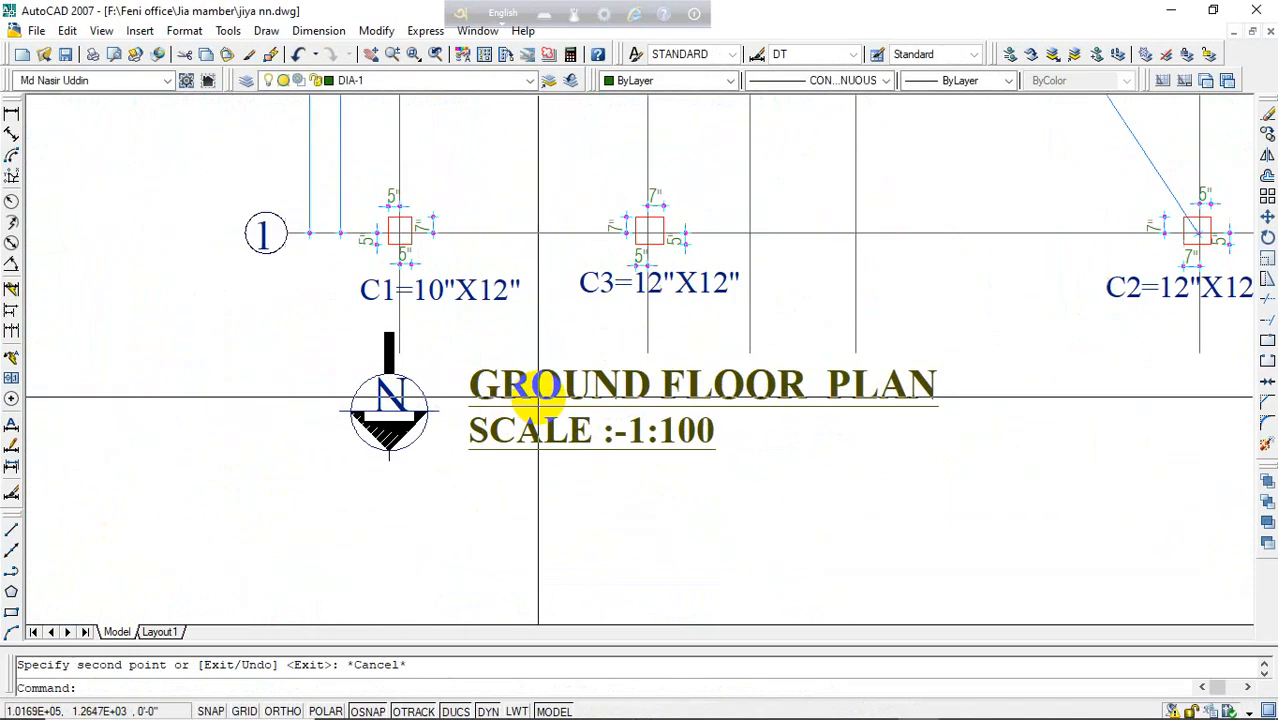
- Edit the copied title below the column layout to read COLUMN LAYOUT PLAN
double_click(663, 393)
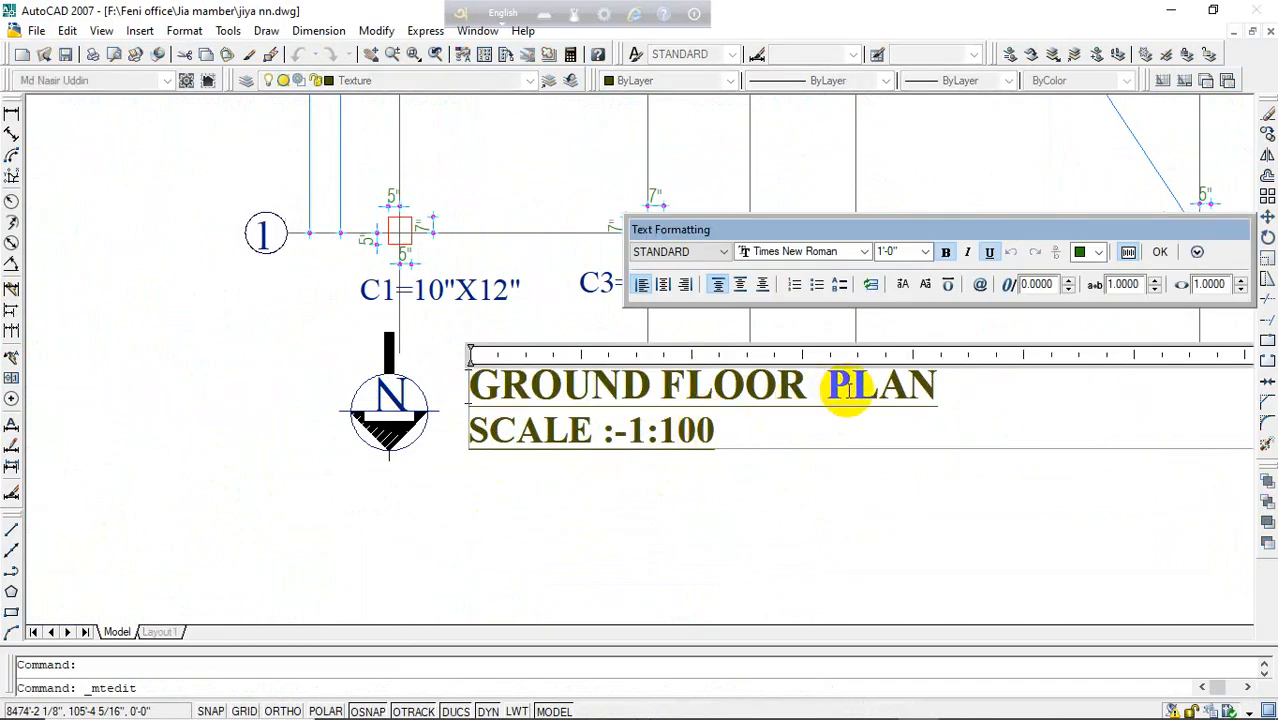
text(COLUMN LAYOUT)
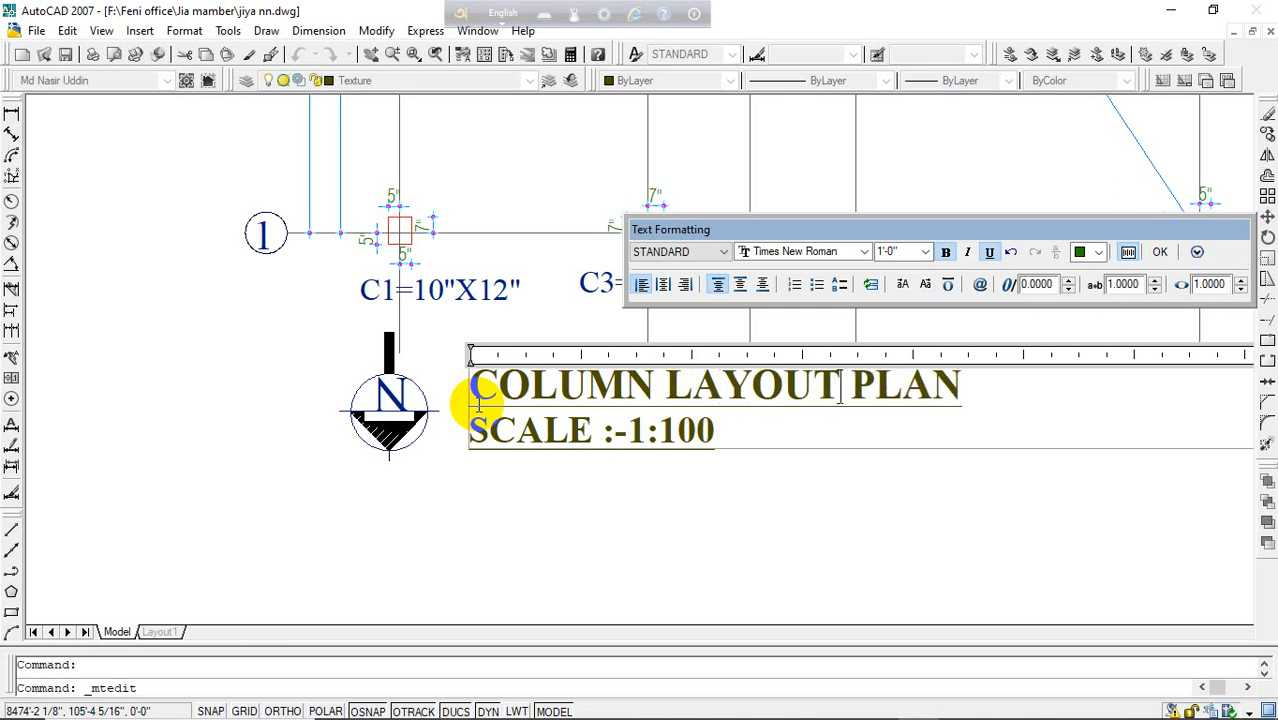
click(580, 520)
scroll(353, 494, down, 4)
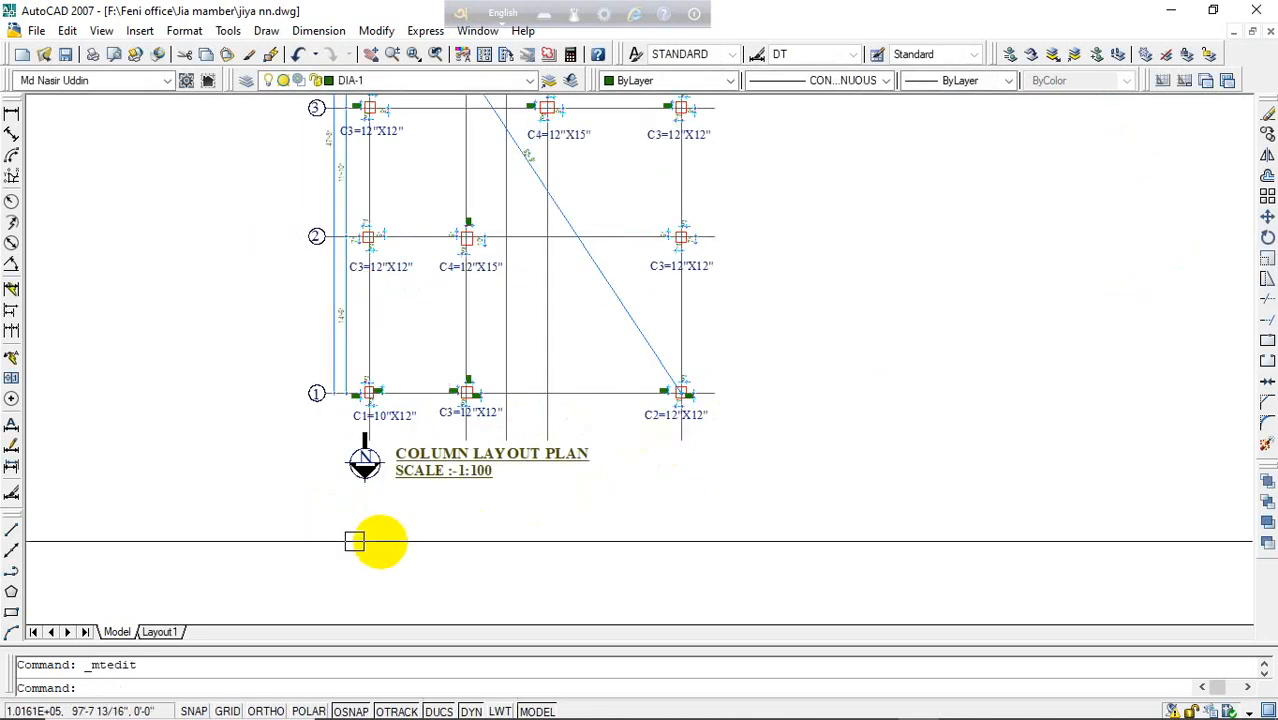
middle_drag(433, 552, 430, 582)
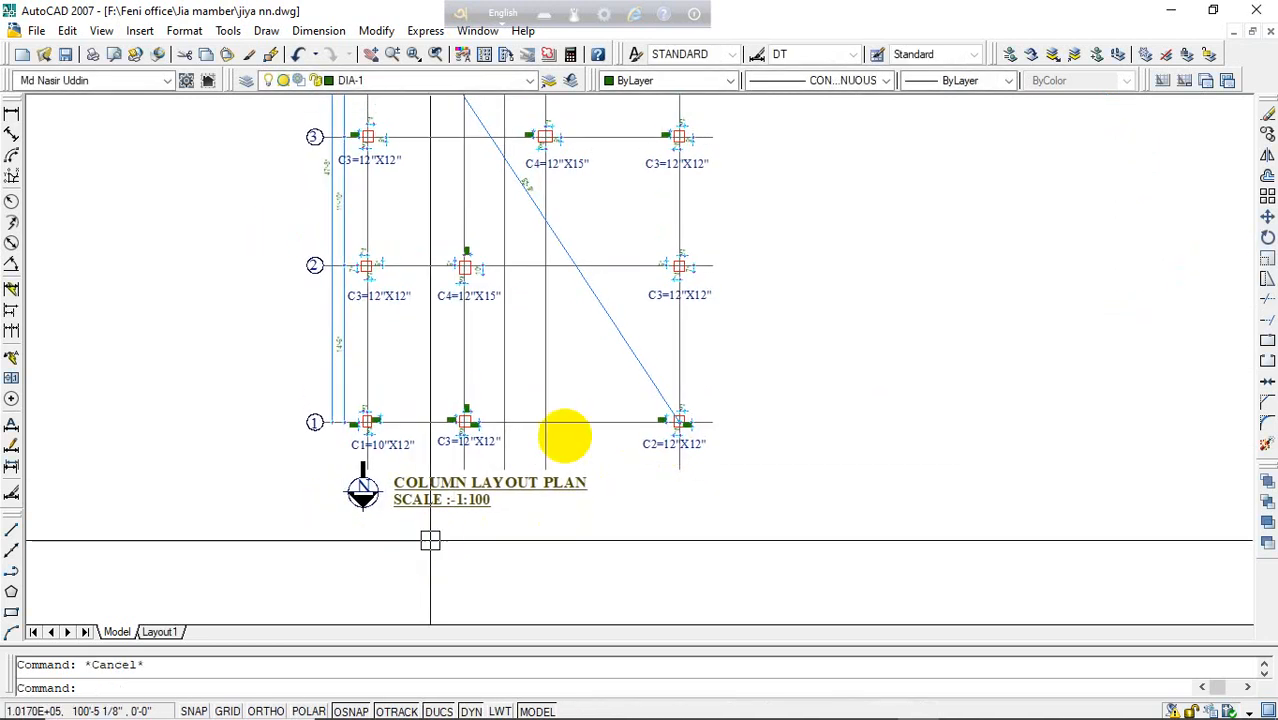
- Copy the column size and reinforcement schedule from the upper drawing set into the space between the new column layout and the grade beam plan
scroll(430, 540, down, 8)
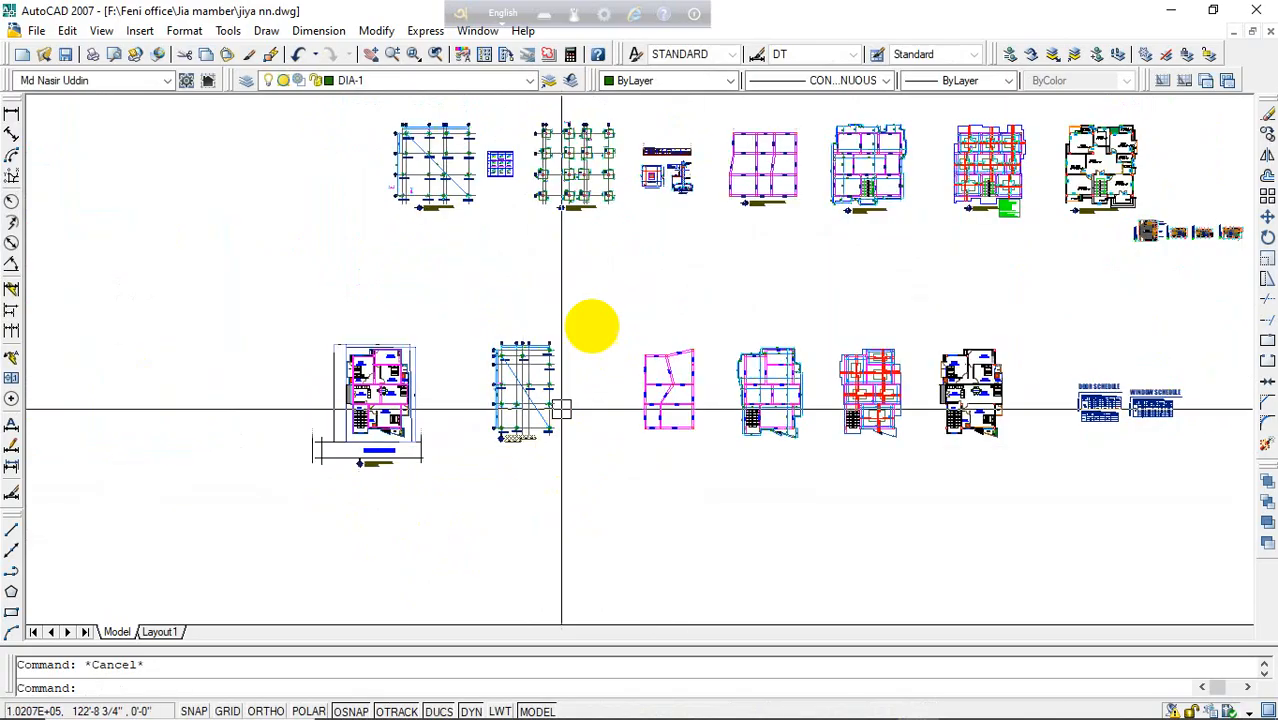
scroll(521, 160, up, 6)
click(519, 124)
click(418, 252)
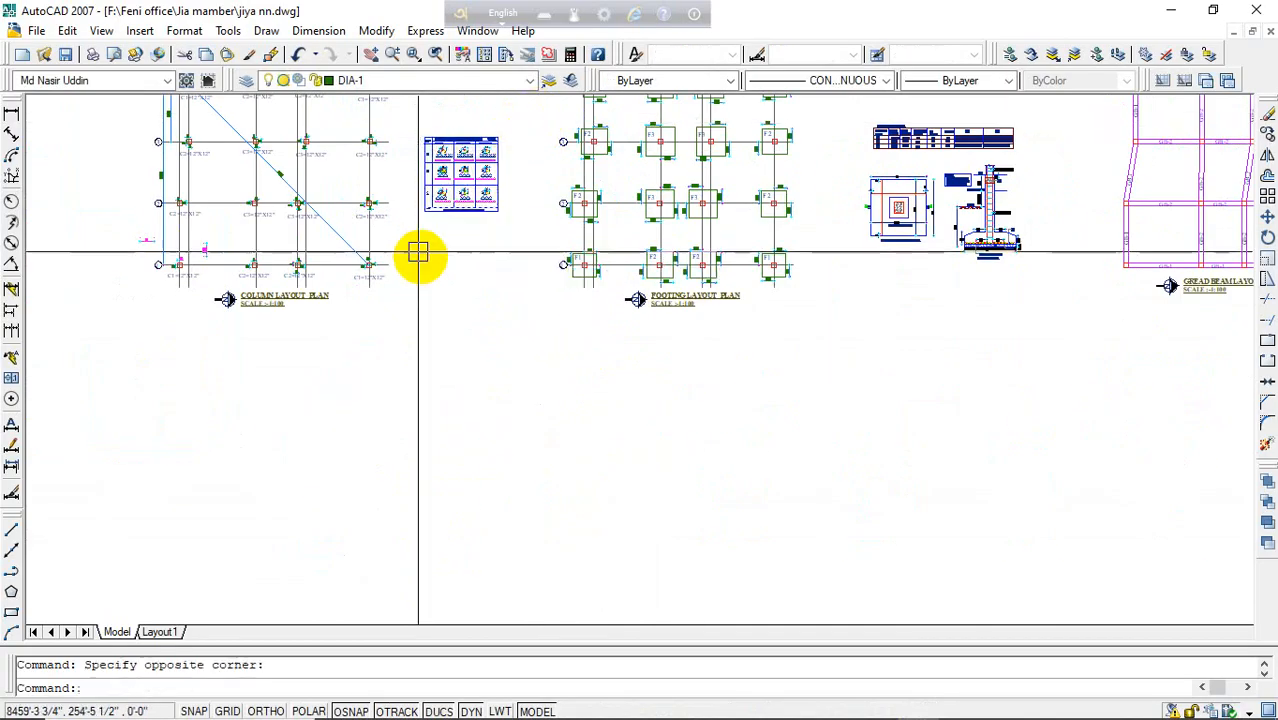
text(co)
key(Return)
click(452, 252)
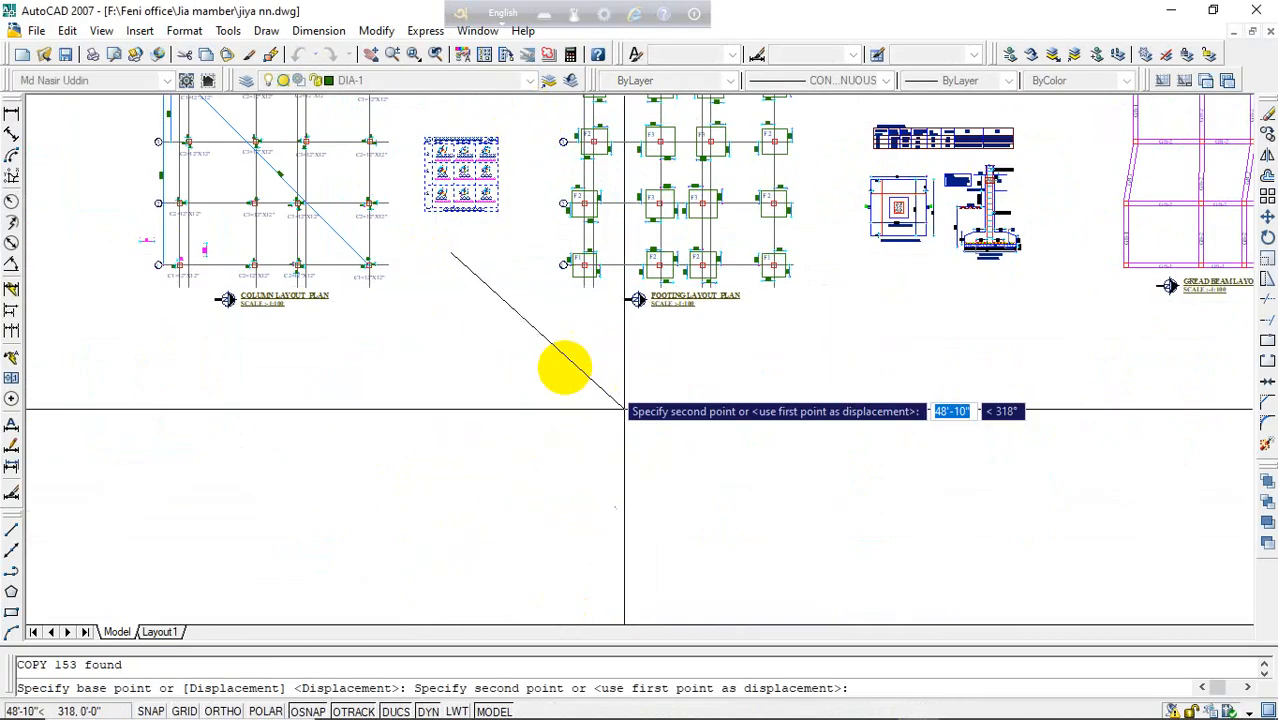
scroll(565, 368, down, 4)
middle_drag(636, 567, 599, 456)
scroll(599, 456, up, 3)
click(574, 475)
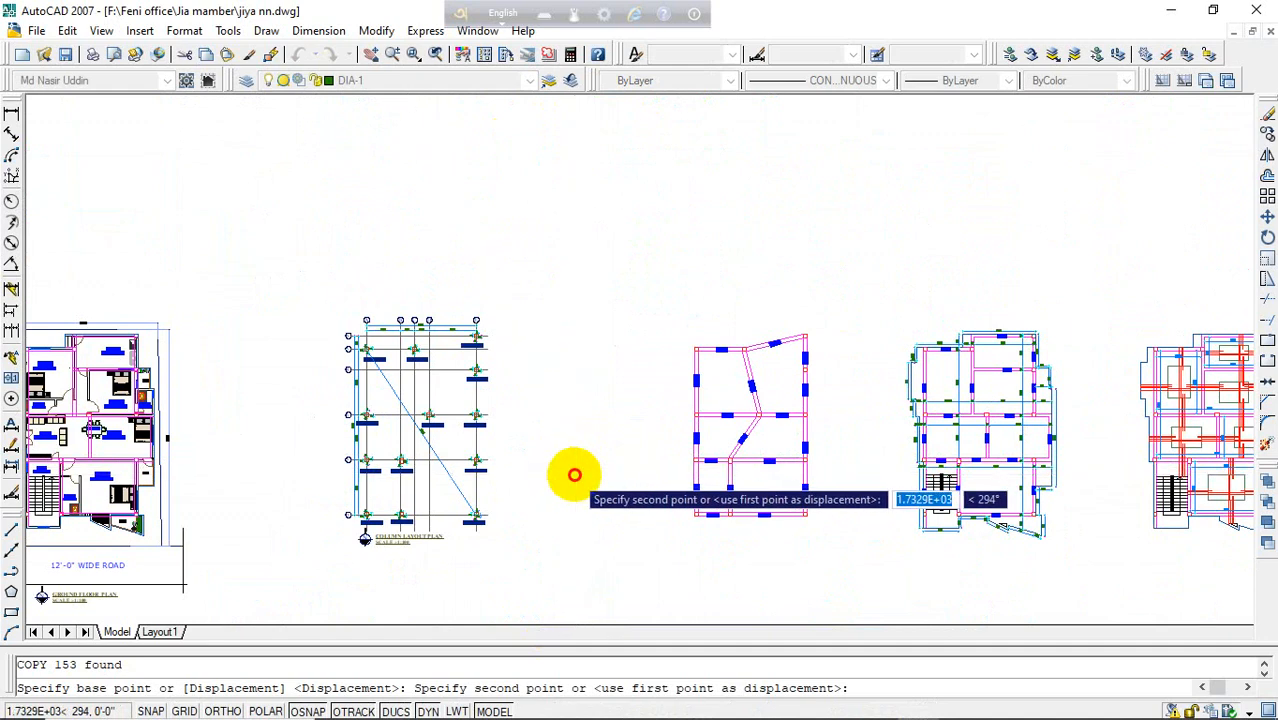
key(Escape)
- Trim the row line that overhangs the outer border of the copied column schedule beside the COLUMN MARK cell
scroll(559, 365, up, 9)
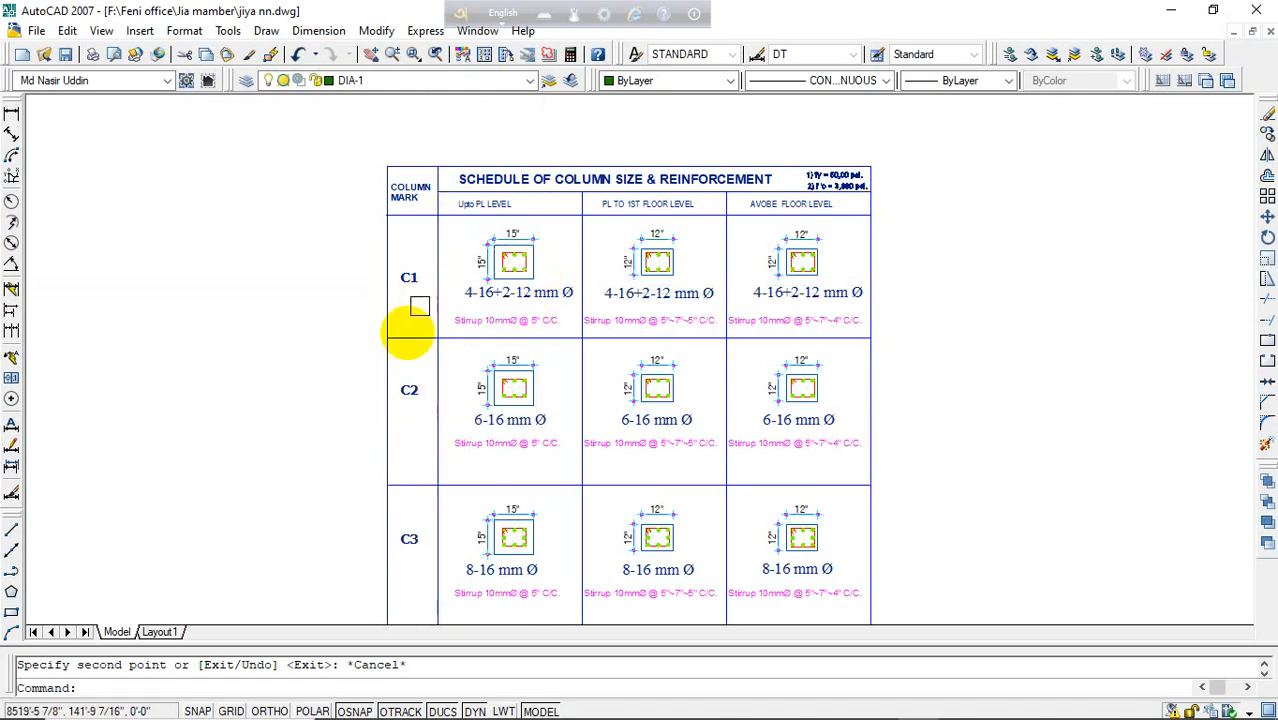
click(437, 385)
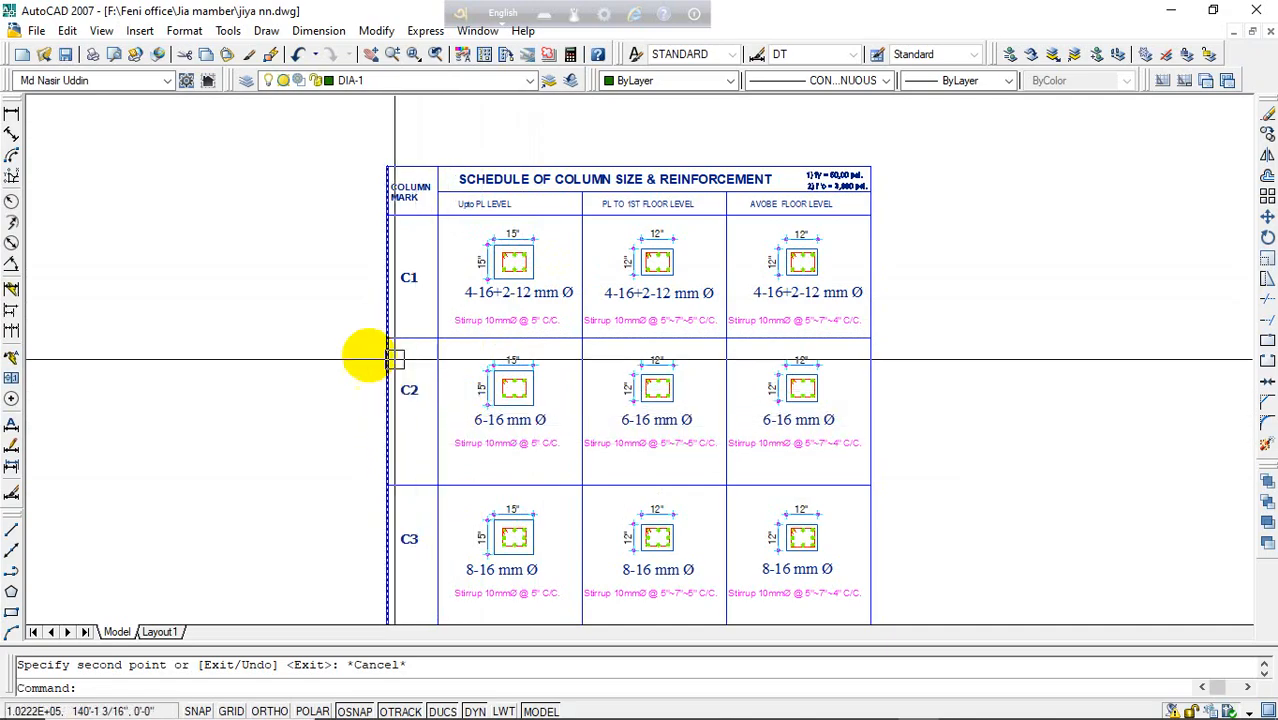
scroll(378, 193, up, 10)
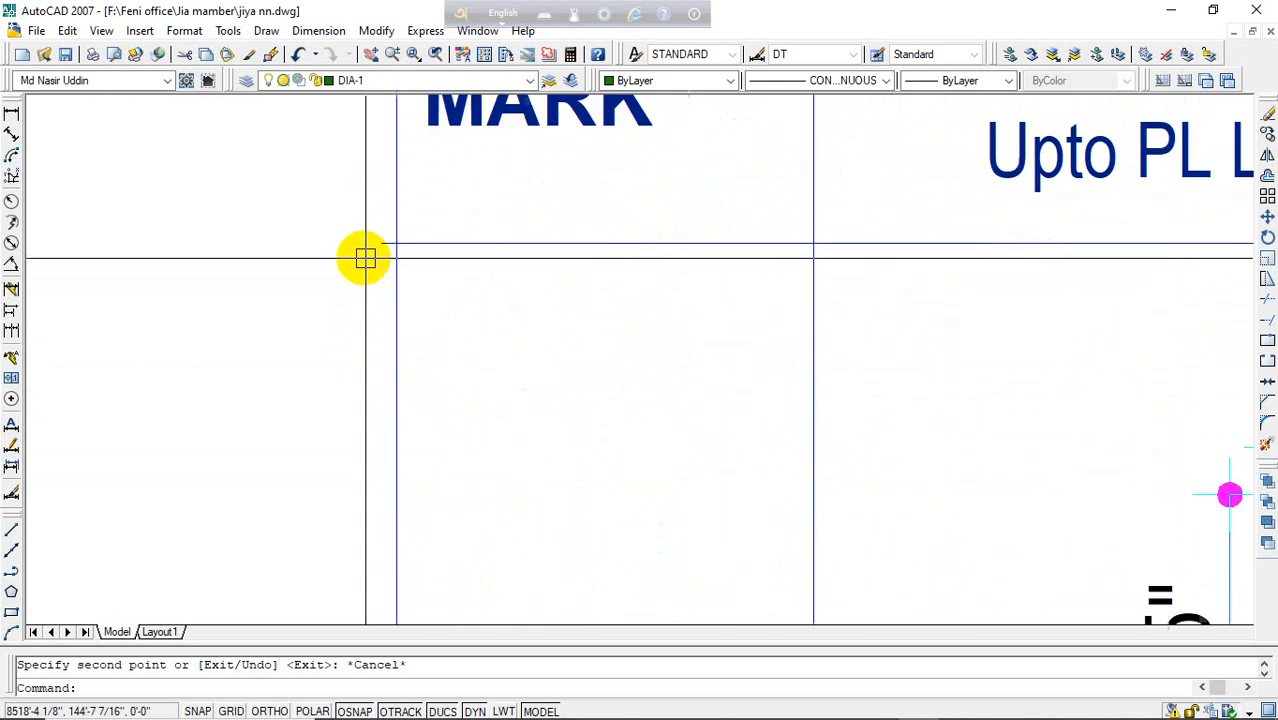
text(tr)
key(Return)
key(Return)
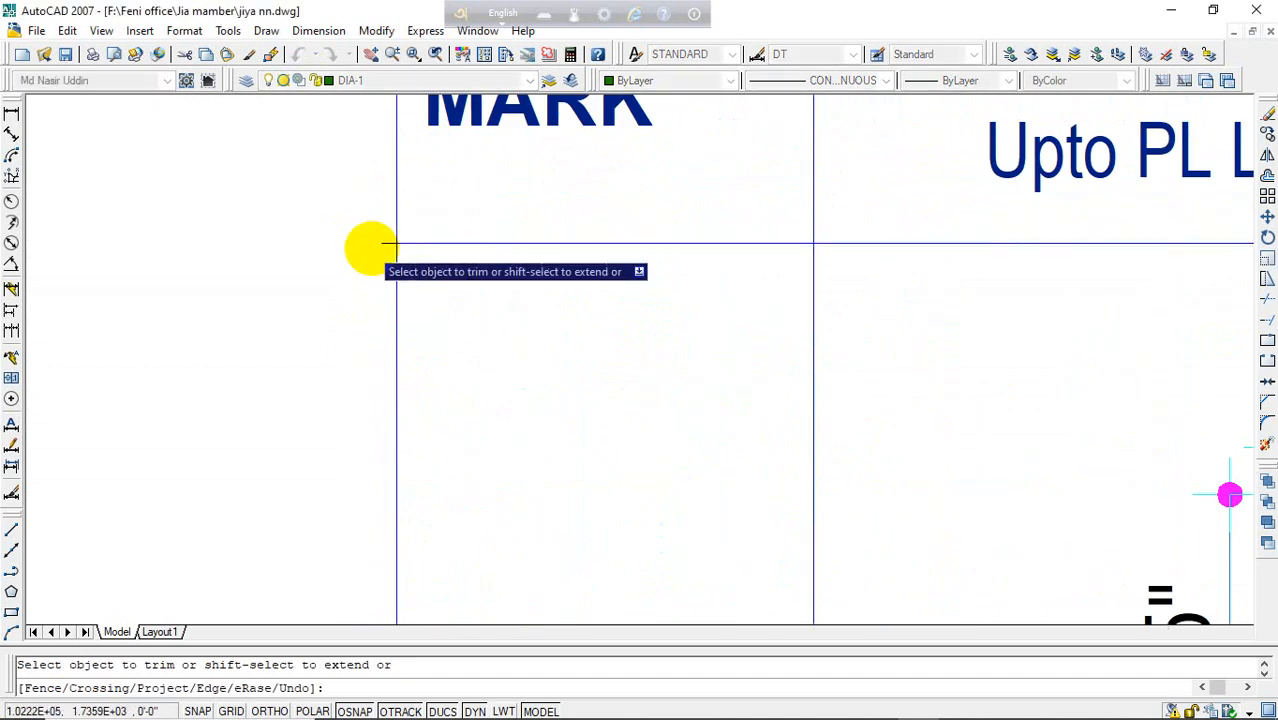
scroll(300, 300, down, 8)
scroll(271, 570, up, 5)
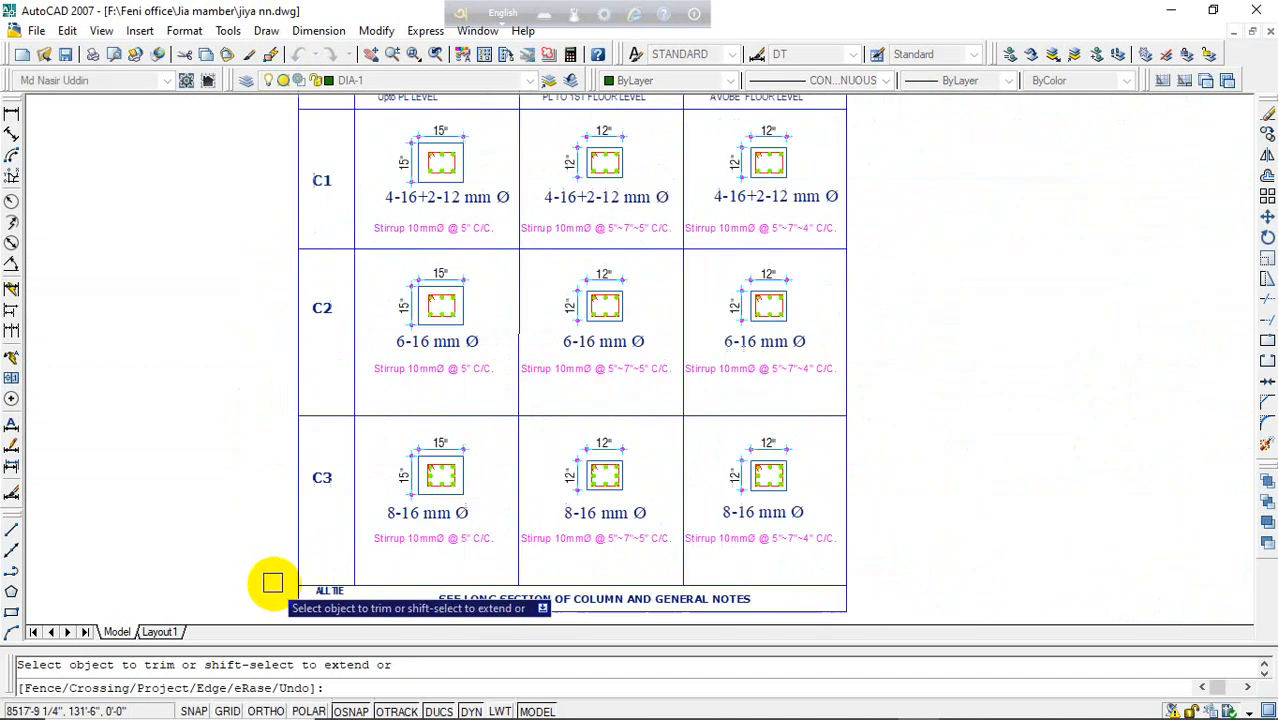
key(Escape)
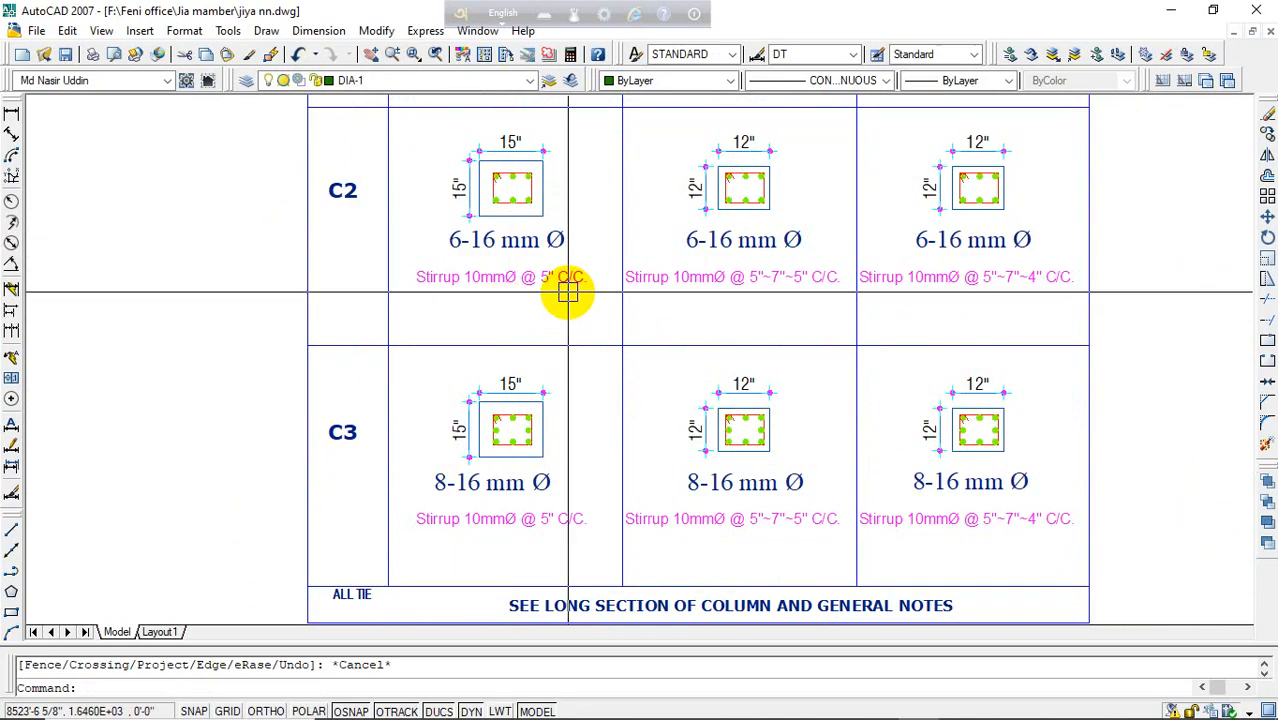
scroll(451, 333, down, 5)
scroll(621, 247, up, 3)
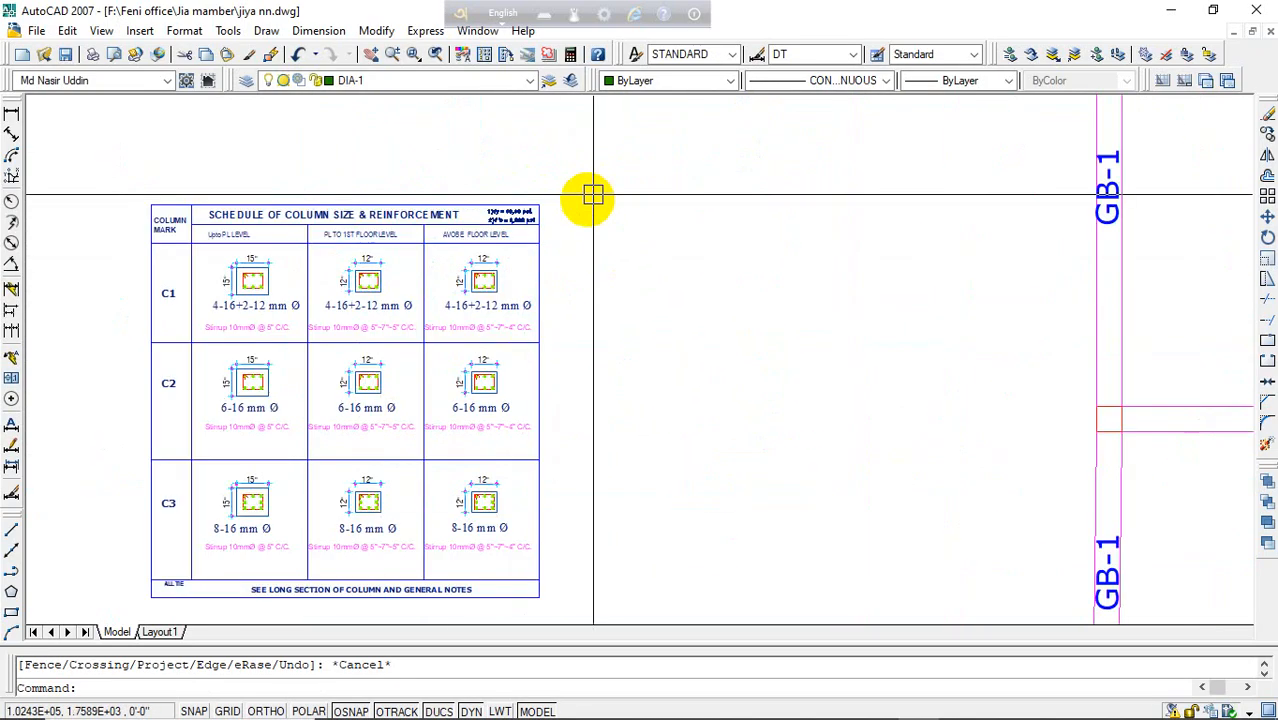
scroll(588, 194, down, 7)
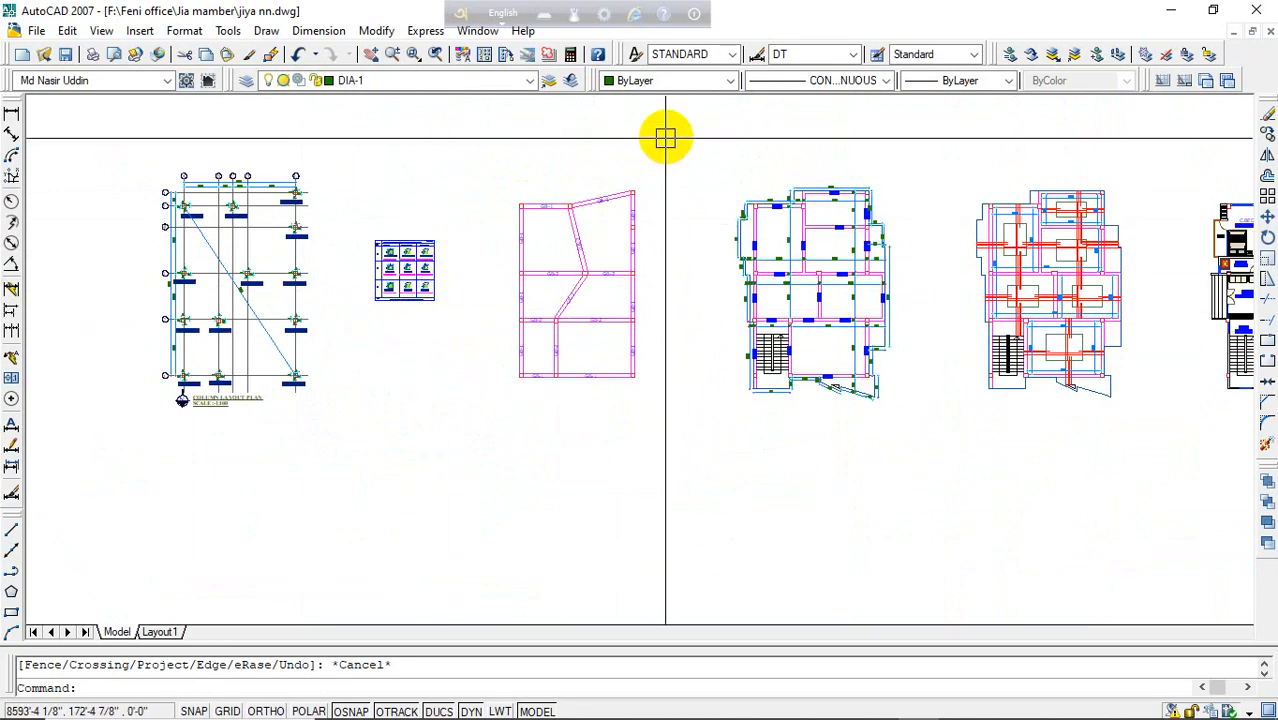
click(510, 437)
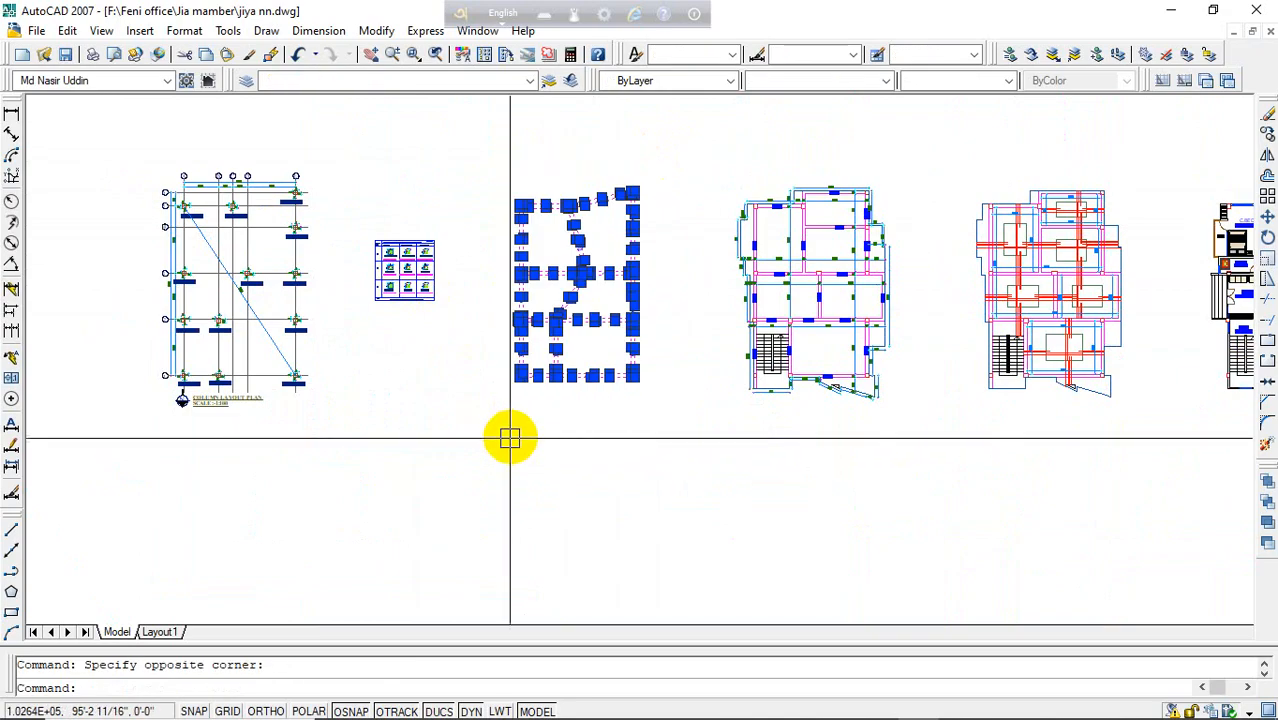
text(m)
key(Return)
click(514, 433)
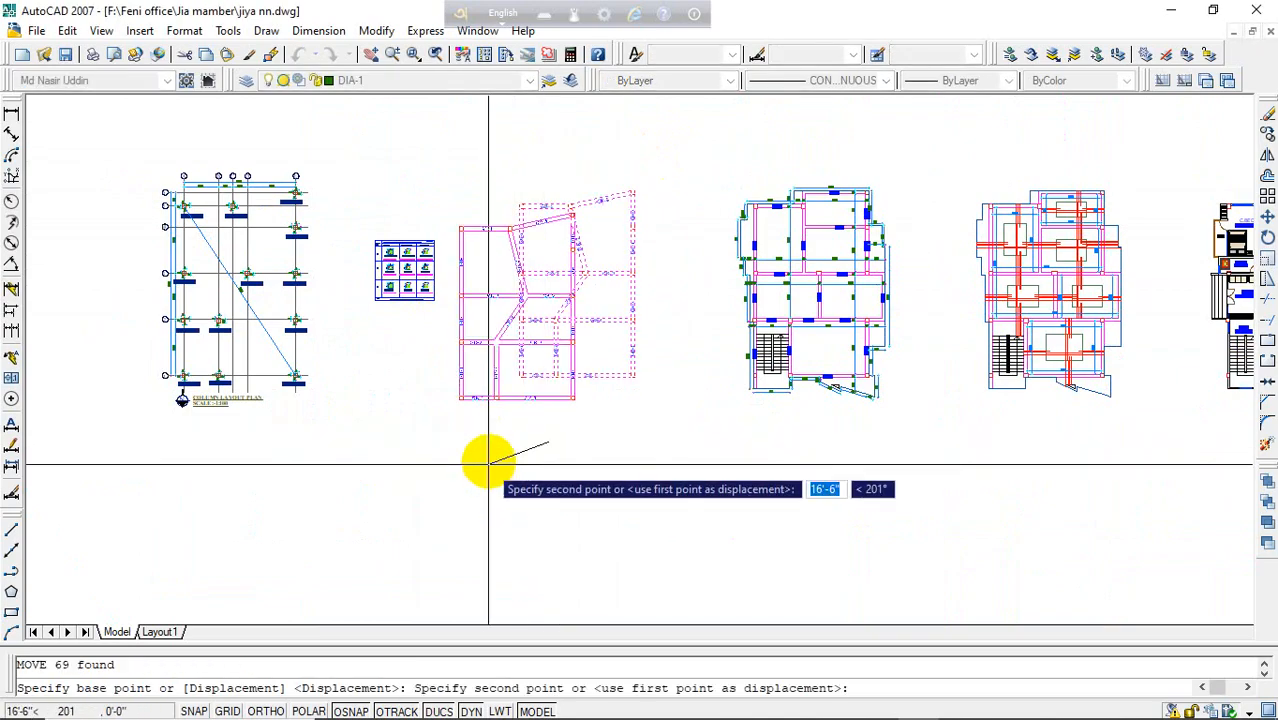
key(Escape)
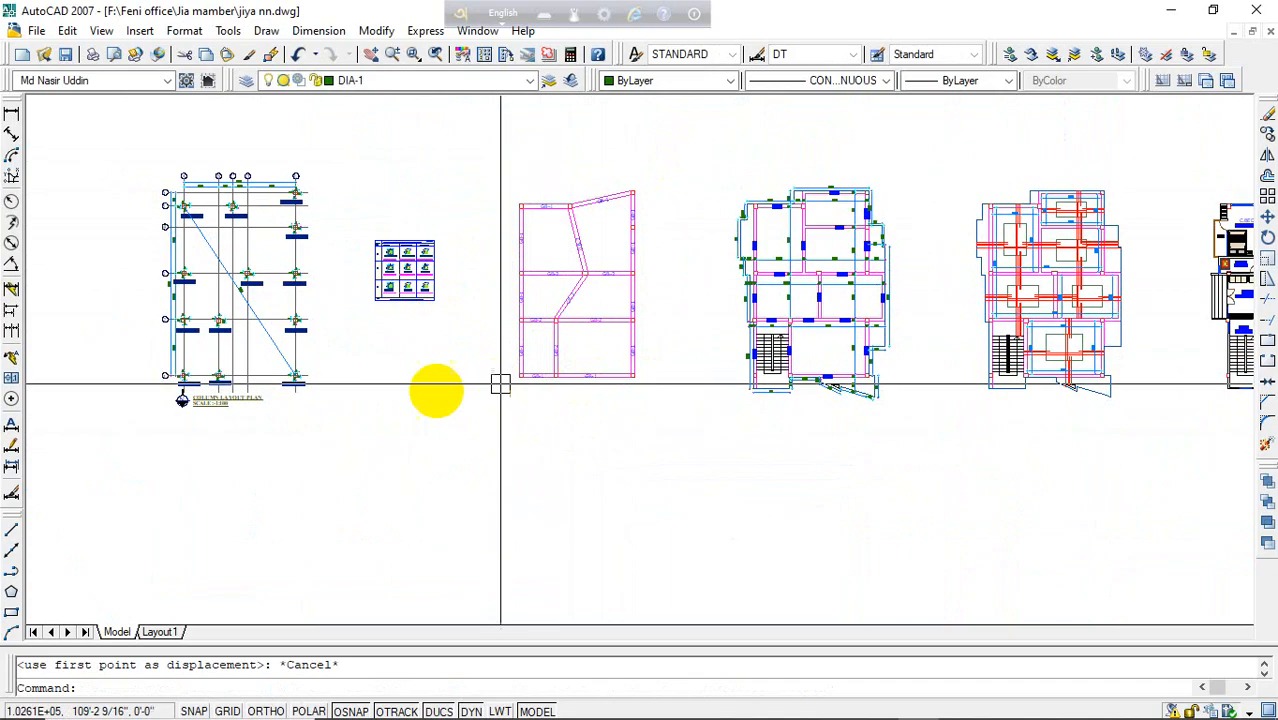
- Move the ground floor plan, column layout plan and column schedule together farther away from the grade beam plan
scroll(485, 405, down, 1)
mouse_move(485, 405)
middle_down()
mouse_move(653, 411)
mouse_move(737, 385)
middle_up()
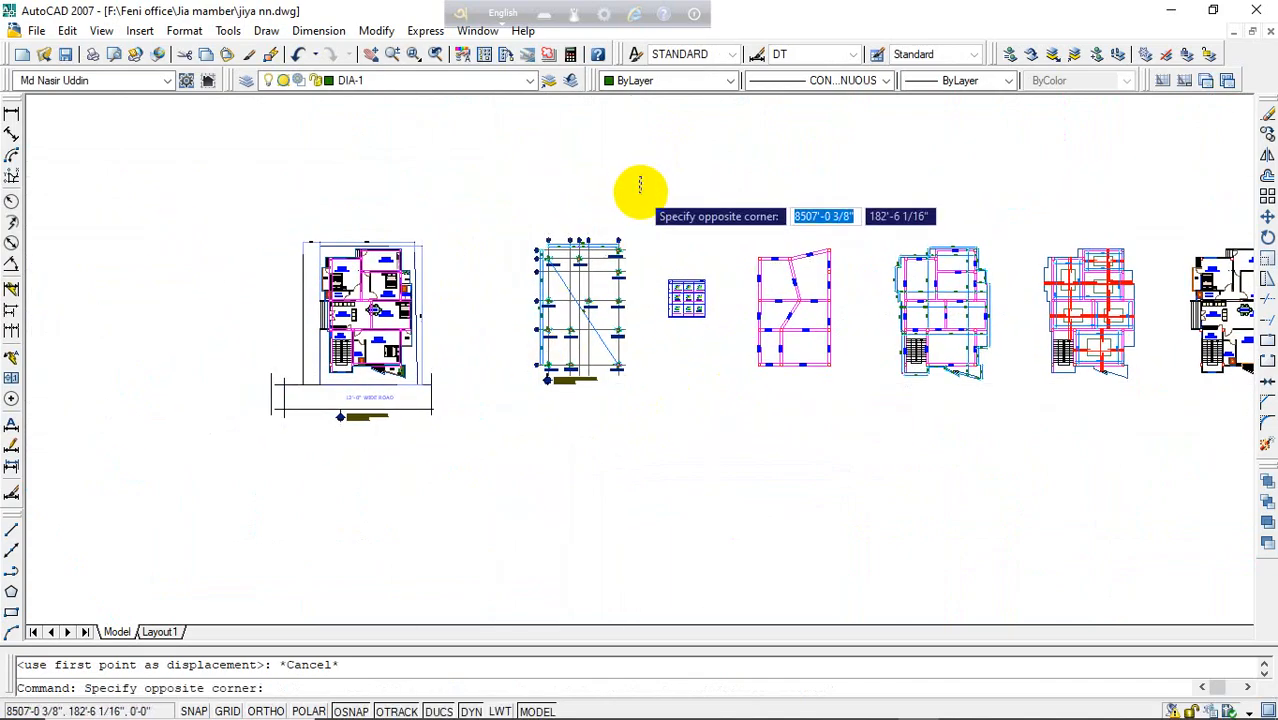
click(704, 188)
click(719, 177)
click(205, 499)
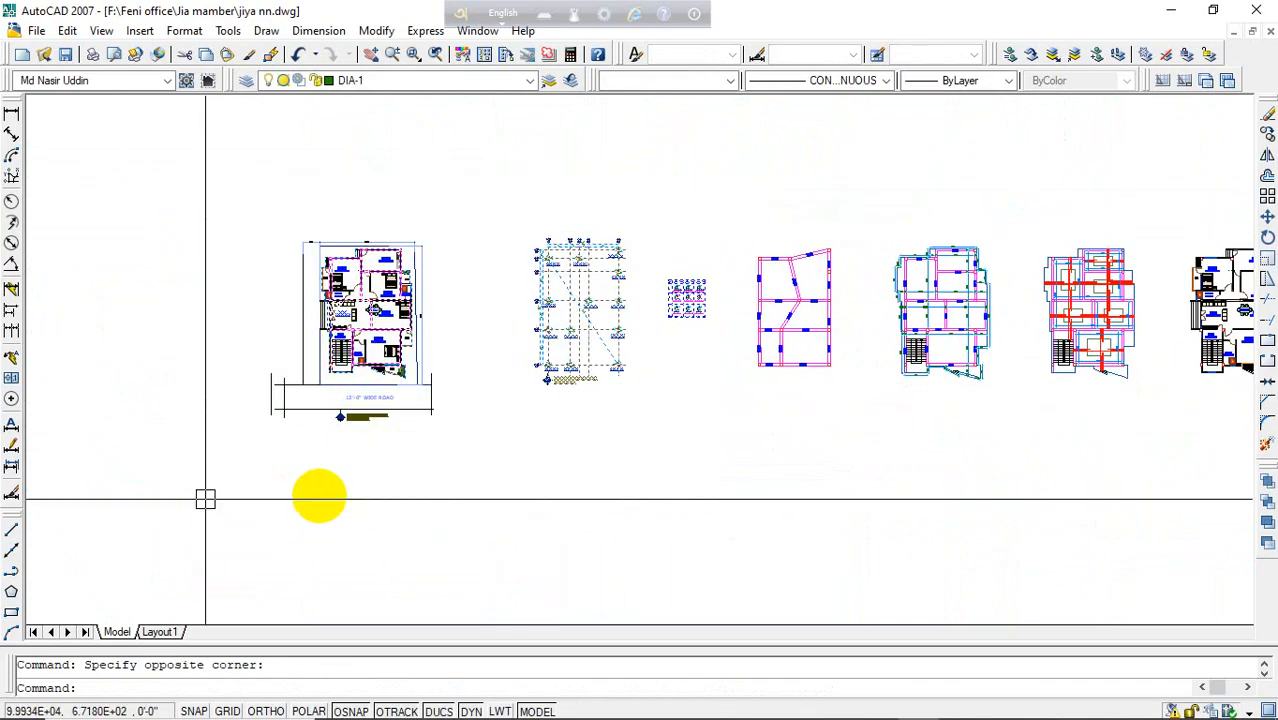
text(m)
key(Return)
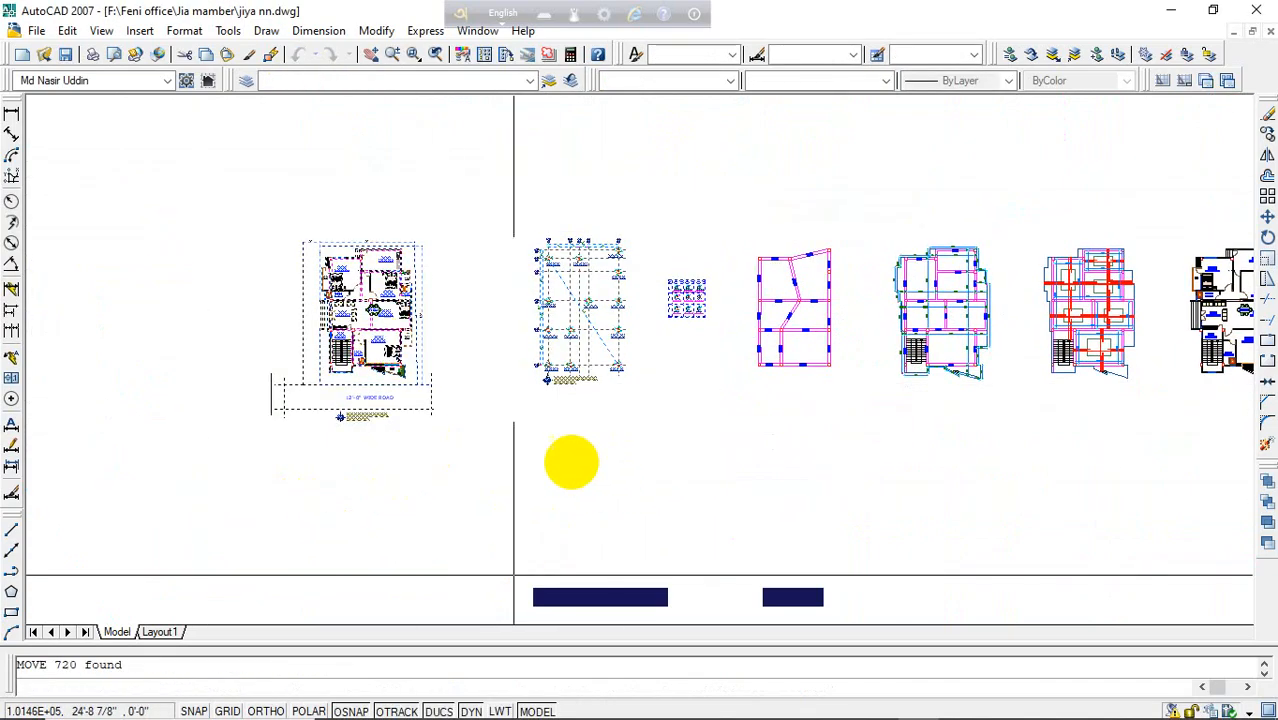
scroll(542, 503, down, 1)
click(547, 530)
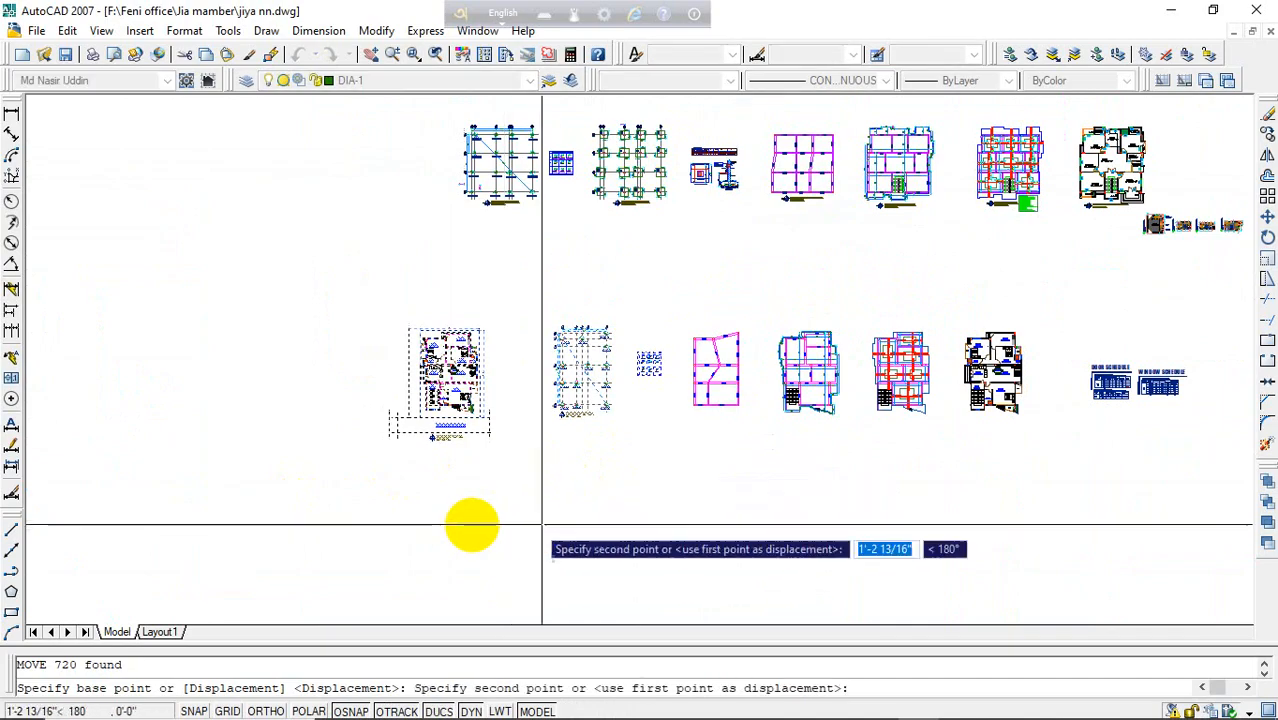
click(392, 530)
- Copy the whole column layout plan with its title into the space between the column schedule and the grade beam plan
scroll(447, 420, up, 2)
click(485, 228)
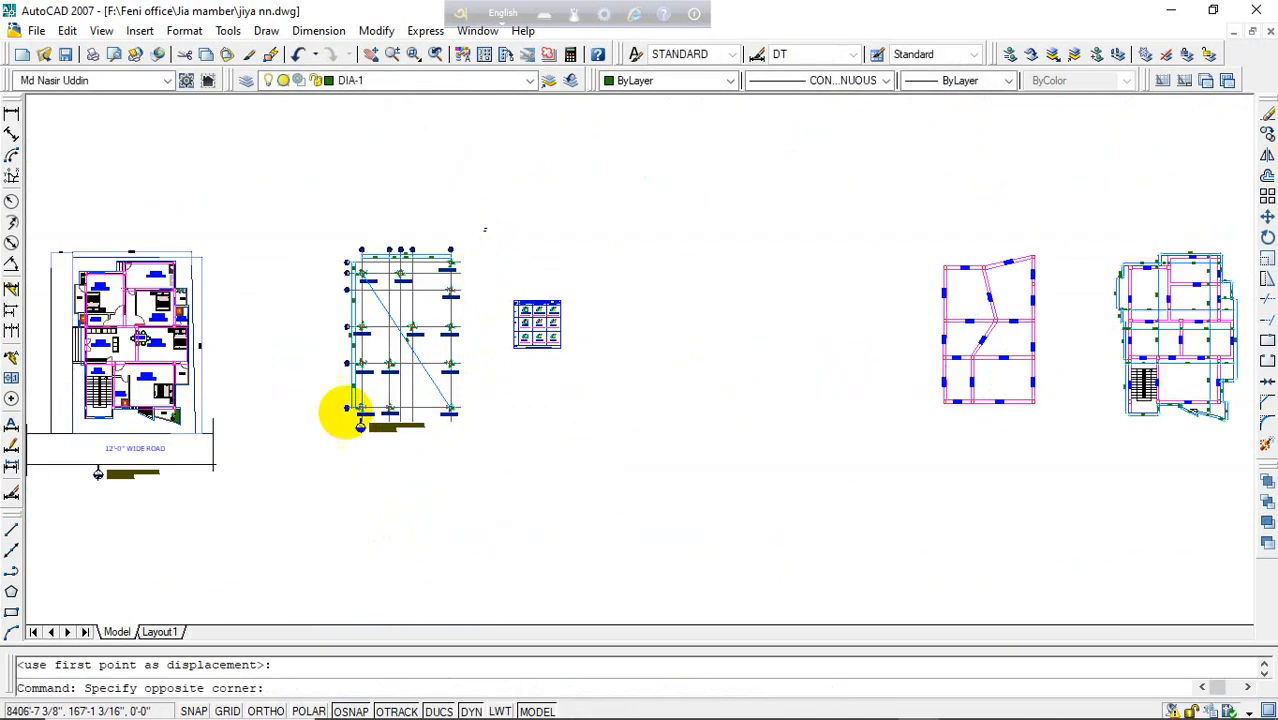
click(294, 506)
text(co)
key(Return)
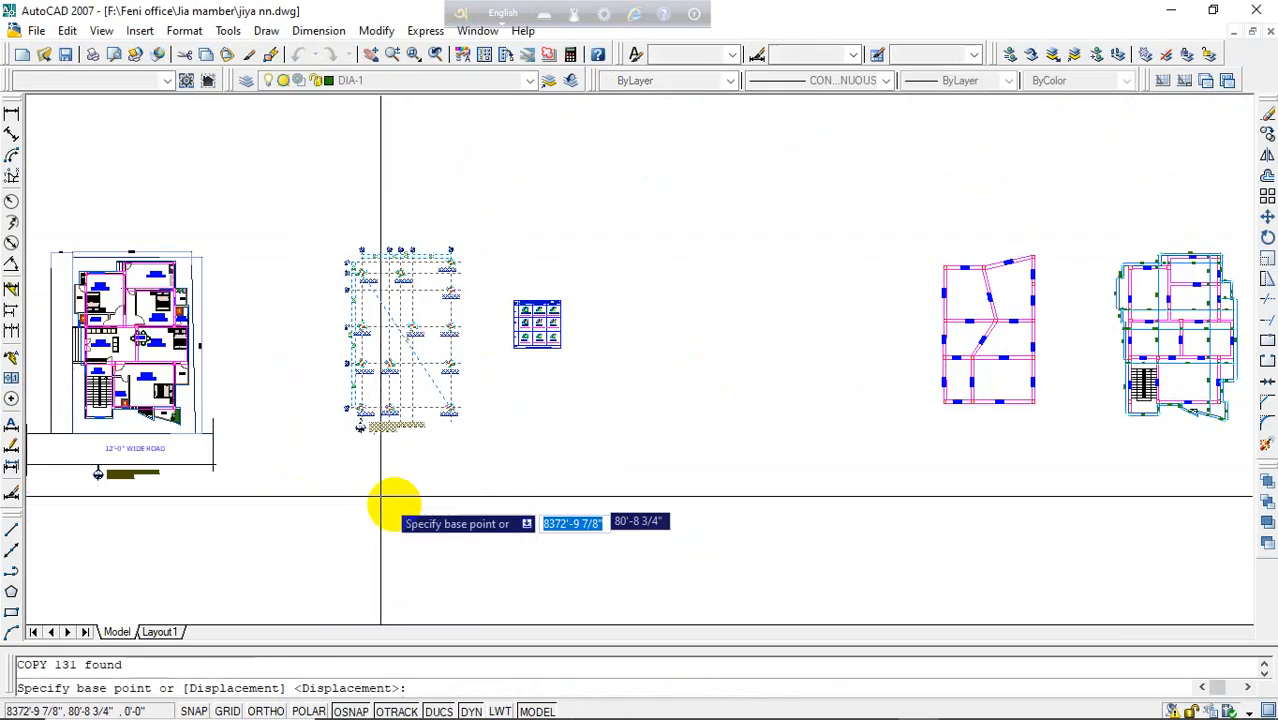
click(400, 503)
click(712, 498)
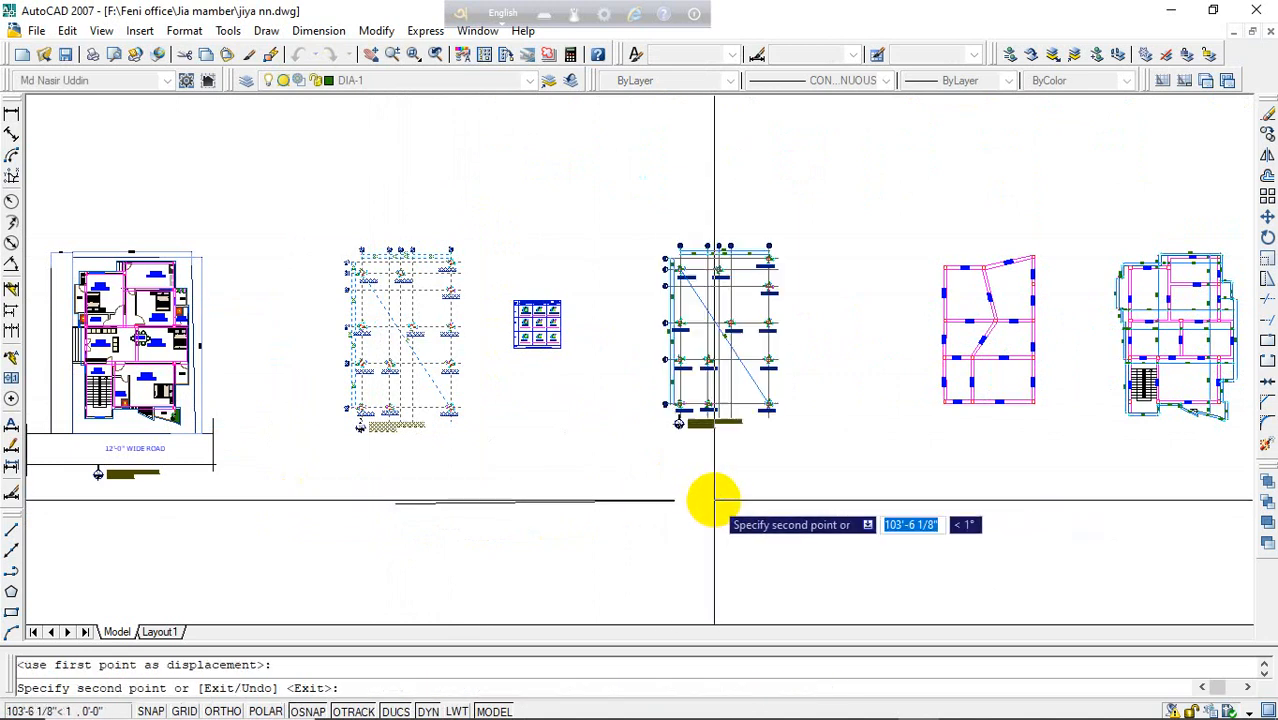
key(Escape)
- Edit the copied plan's title to read FOOTING LAYOUT PLAN
scroll(725, 320, up, 4)
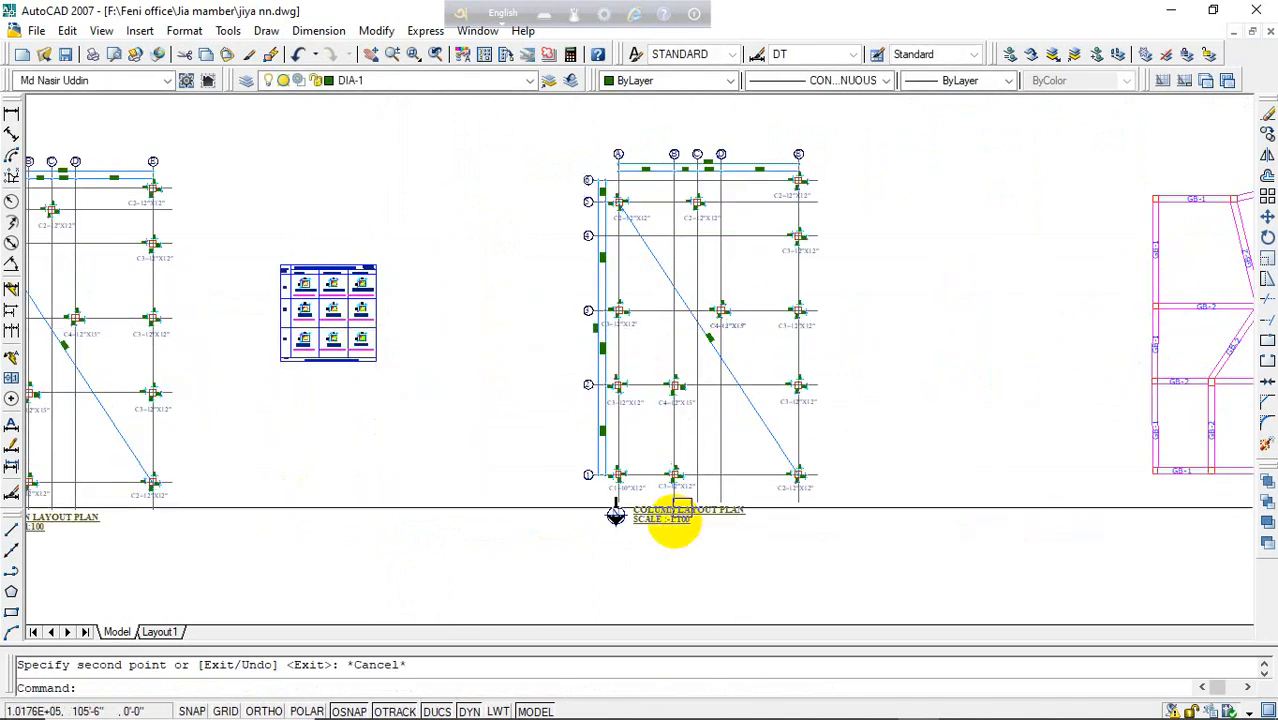
scroll(665, 520, up, 4)
click(637, 484)
double_click(643, 484)
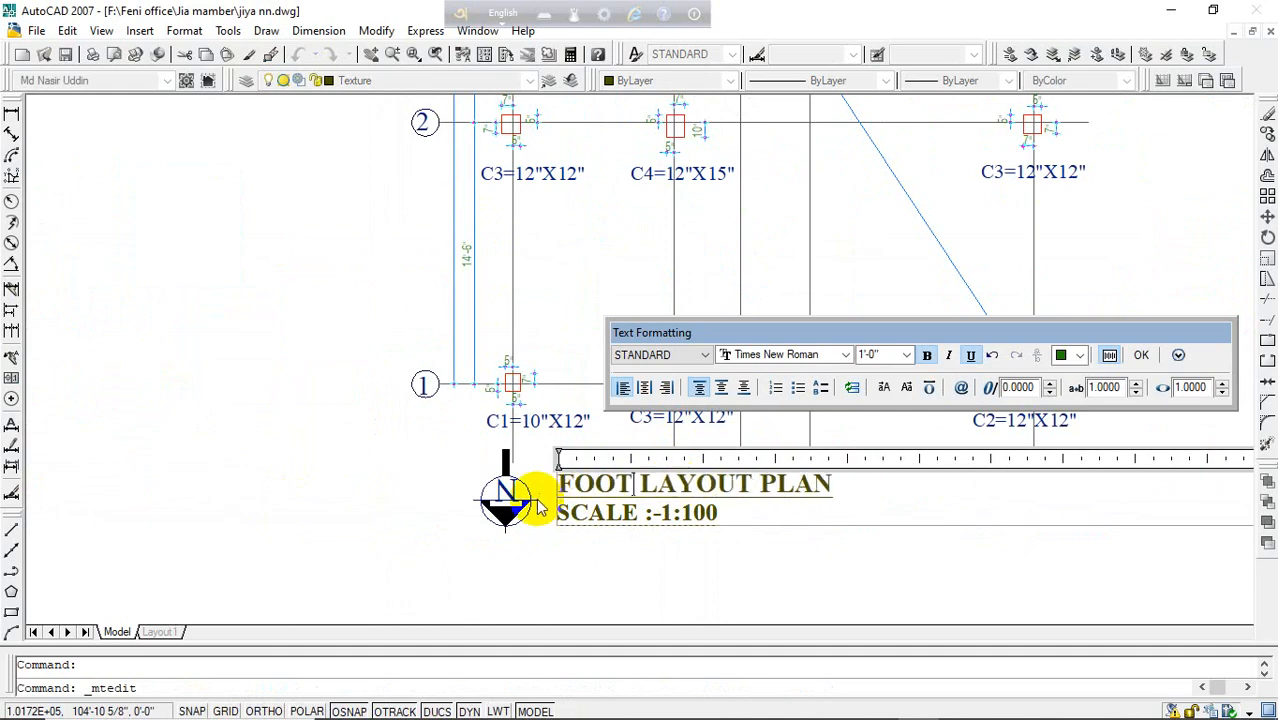
click(434, 494)
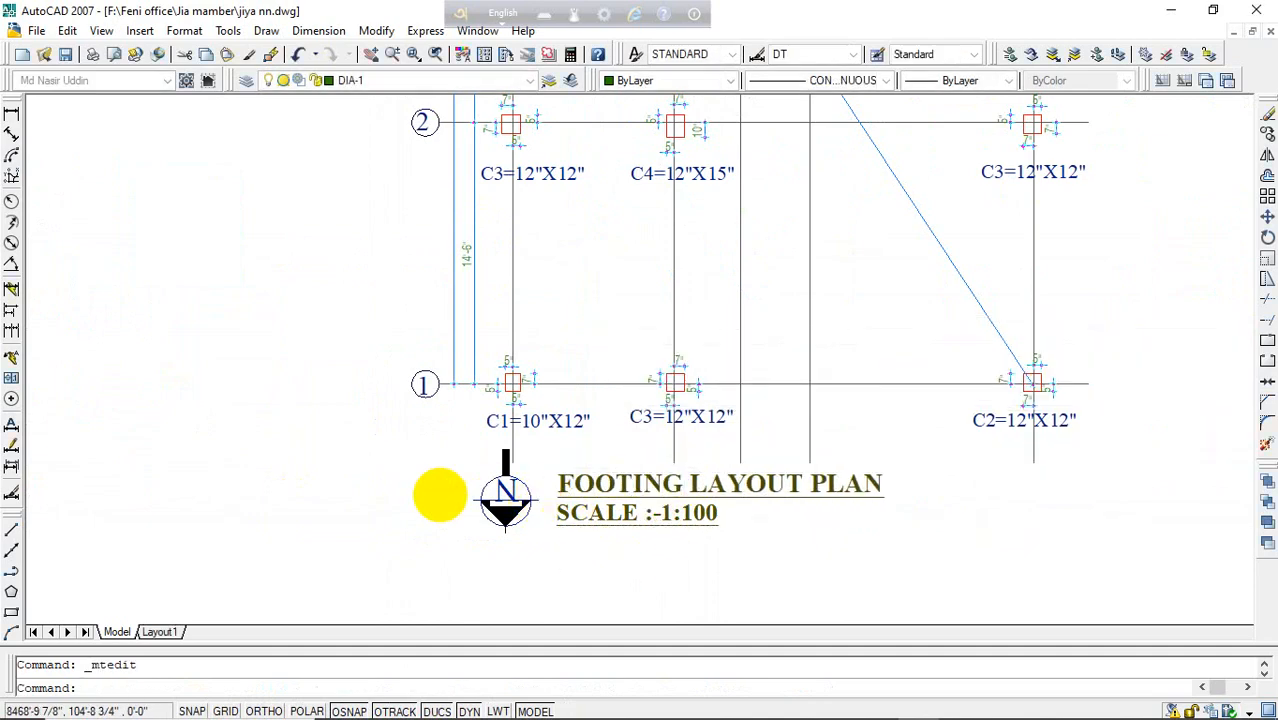
- Isolate the text and dimension layers, using a C4 column label and a column offset dimension in the footing layout plan
scroll(480, 430, down, 8)
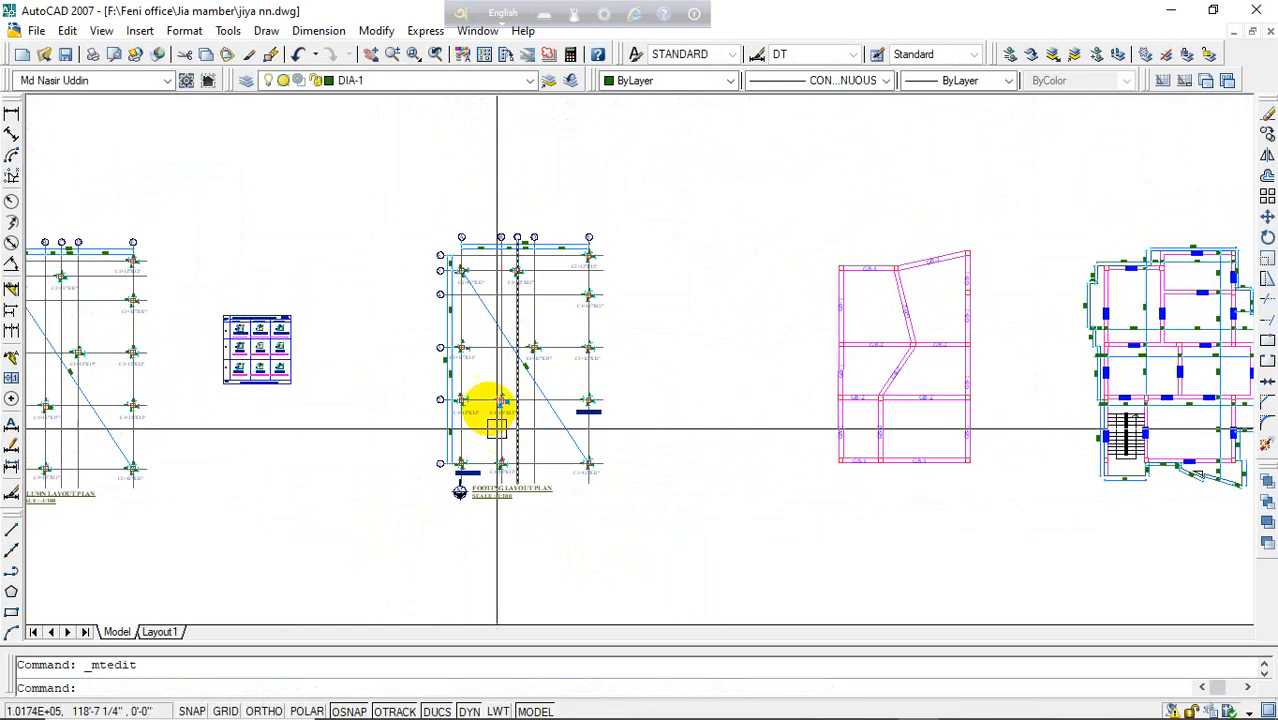
scroll(485, 414, up, 8)
click(510, 500)
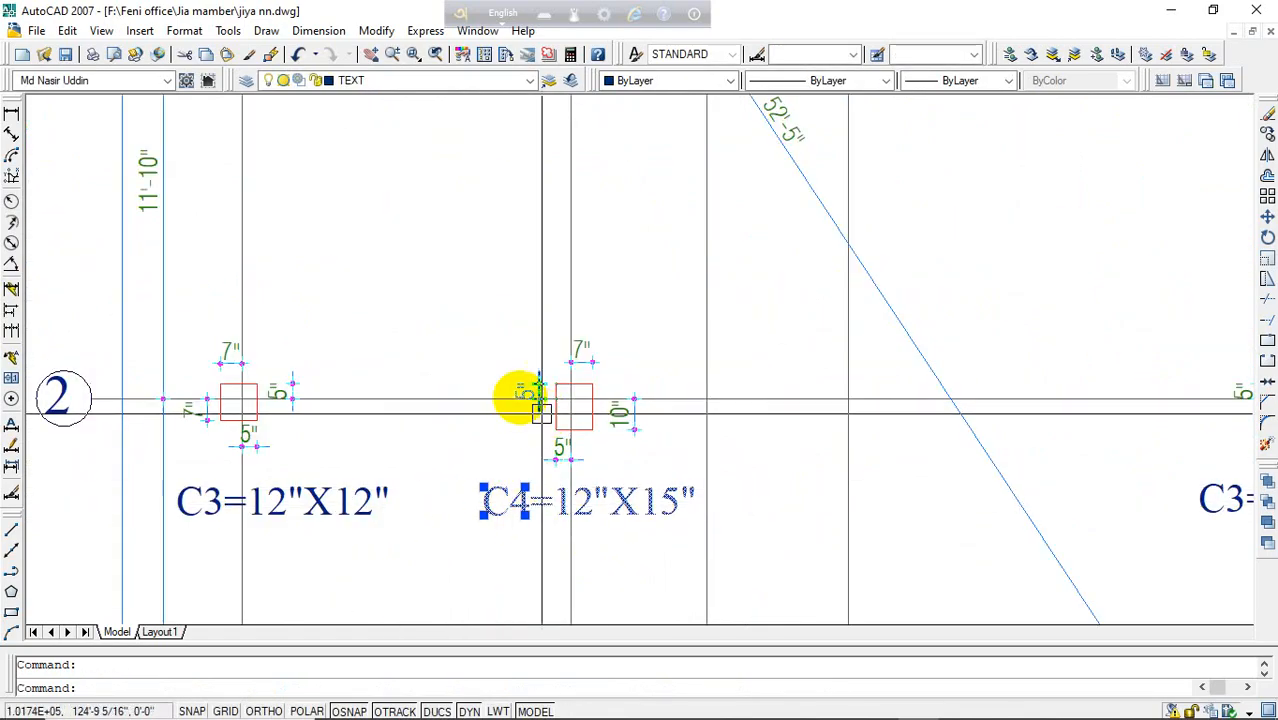
click(522, 390)
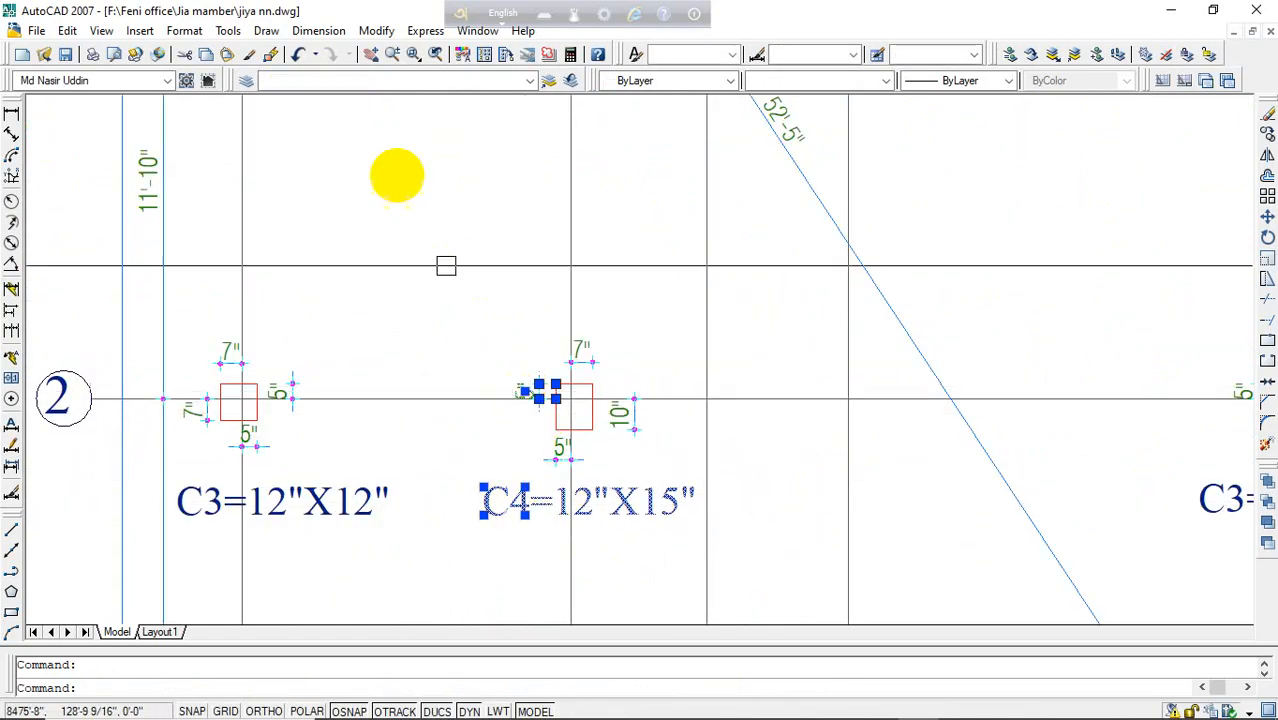
click(1055, 54)
scroll(579, 457, down, 5)
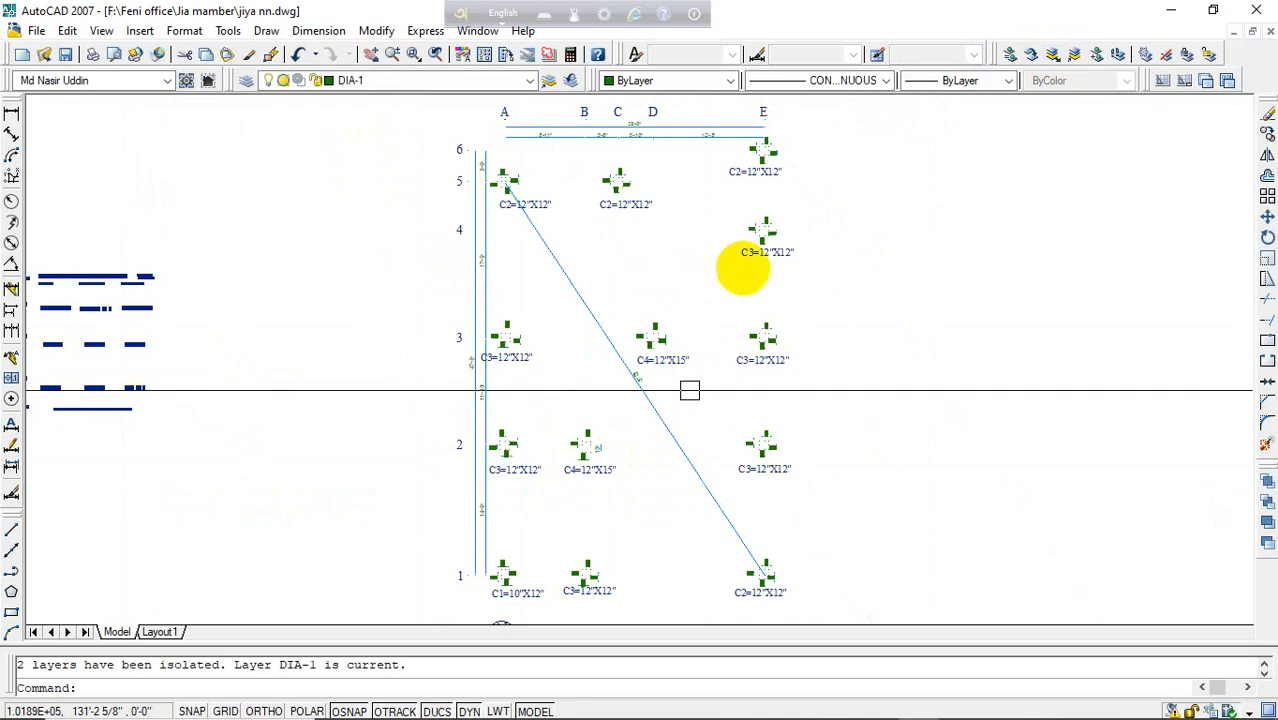
- Erase the column labels, column offset dimensions, diagonal dimension and row spacing dimensions from the footing layout plan
scroll(860, 150, up, 3)
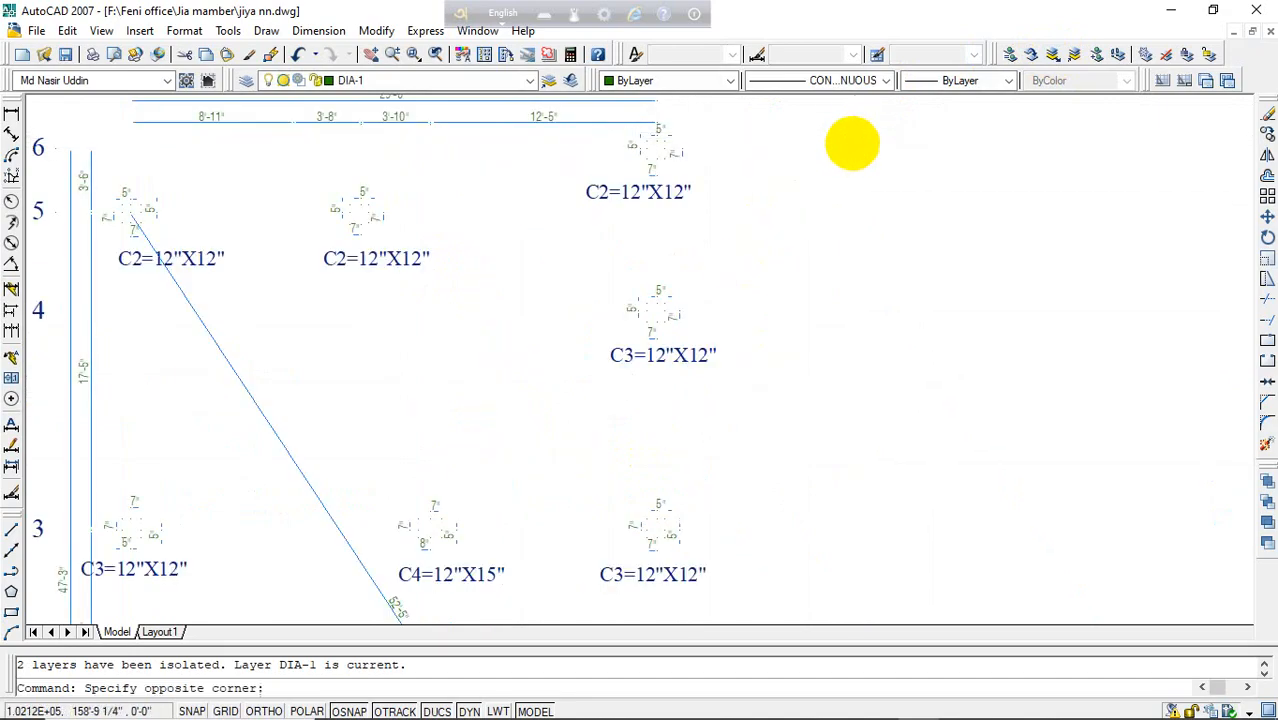
scroll(852, 143, down, 4)
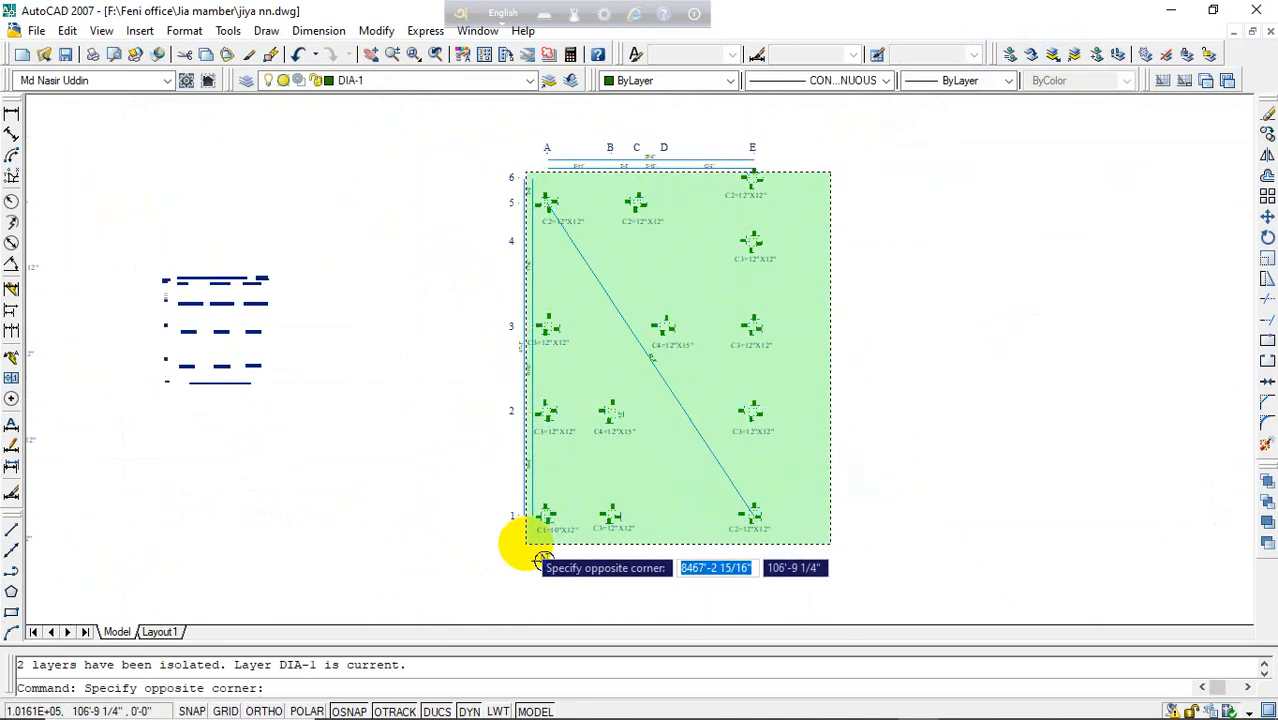
click(541, 560)
key(Delete)
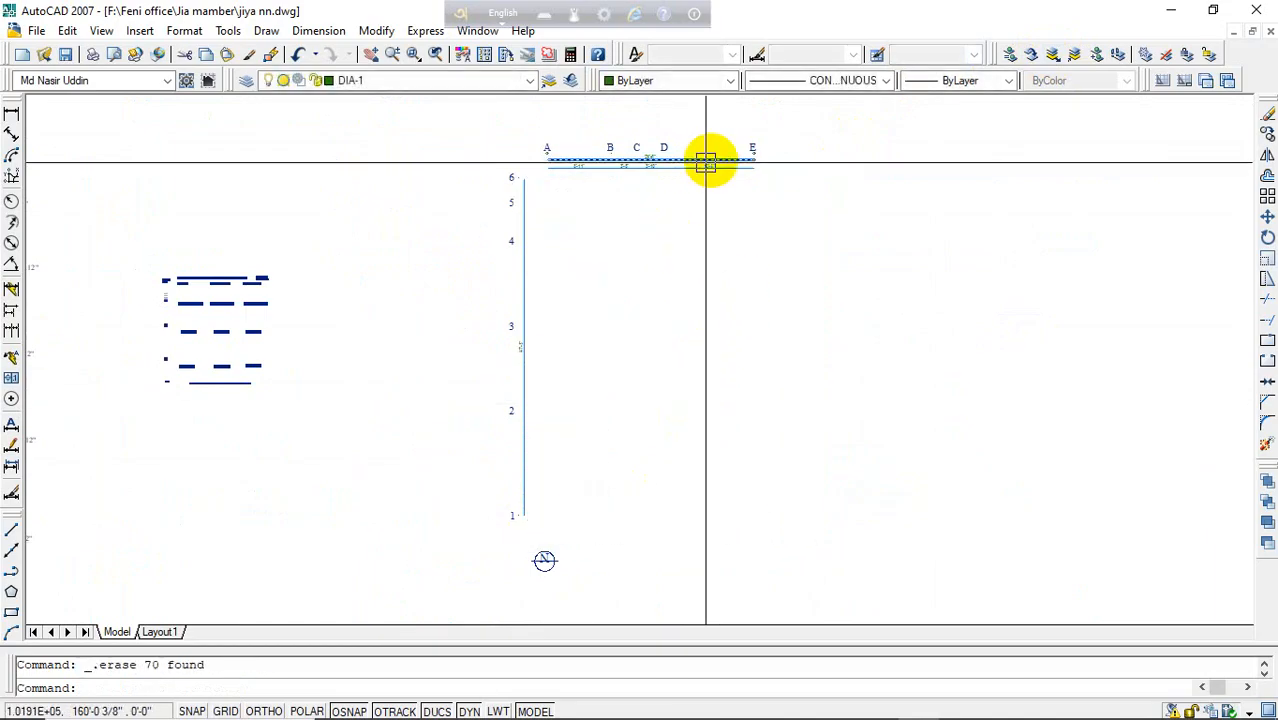
- Erase the remaining dimensions above grid bubbles A to E and the overall vertical dimension beside rows 1 to 6
scroll(714, 154, up, 3)
click(722, 134)
click(679, 225)
key(Delete)
click(610, 181)
click(528, 183)
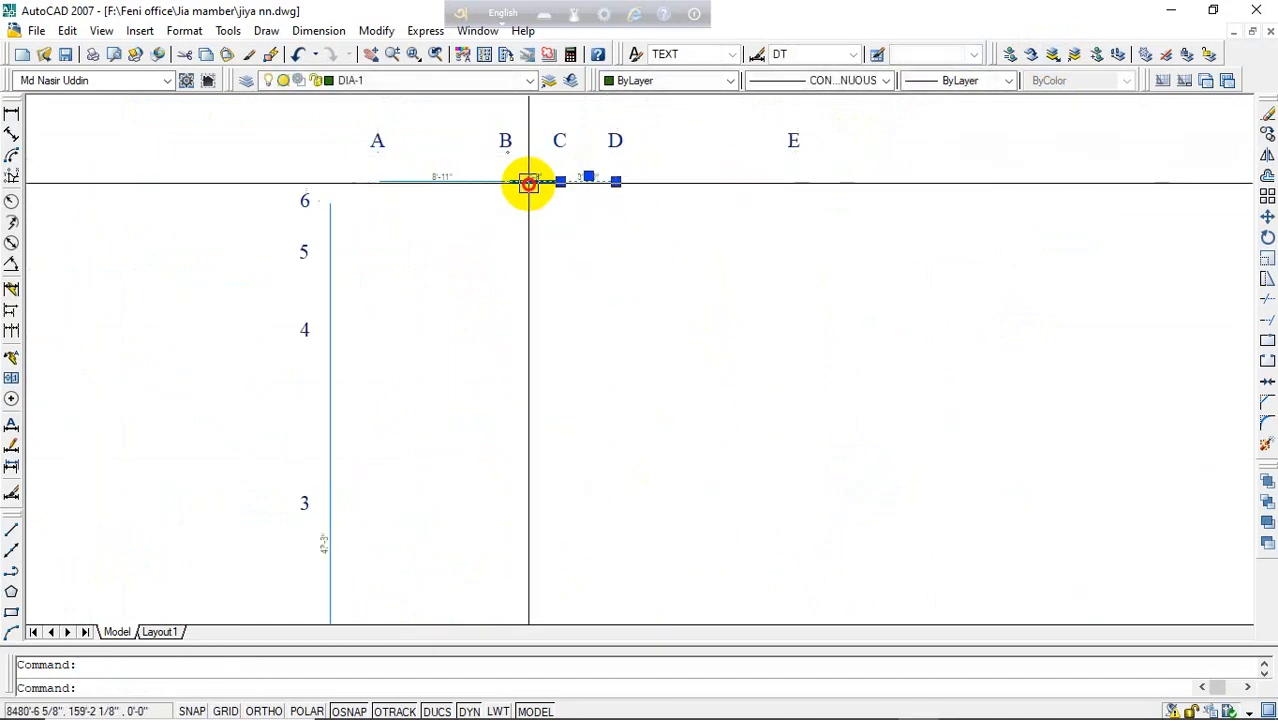
key(Delete)
click(329, 320)
scroll(491, 266, down, 4)
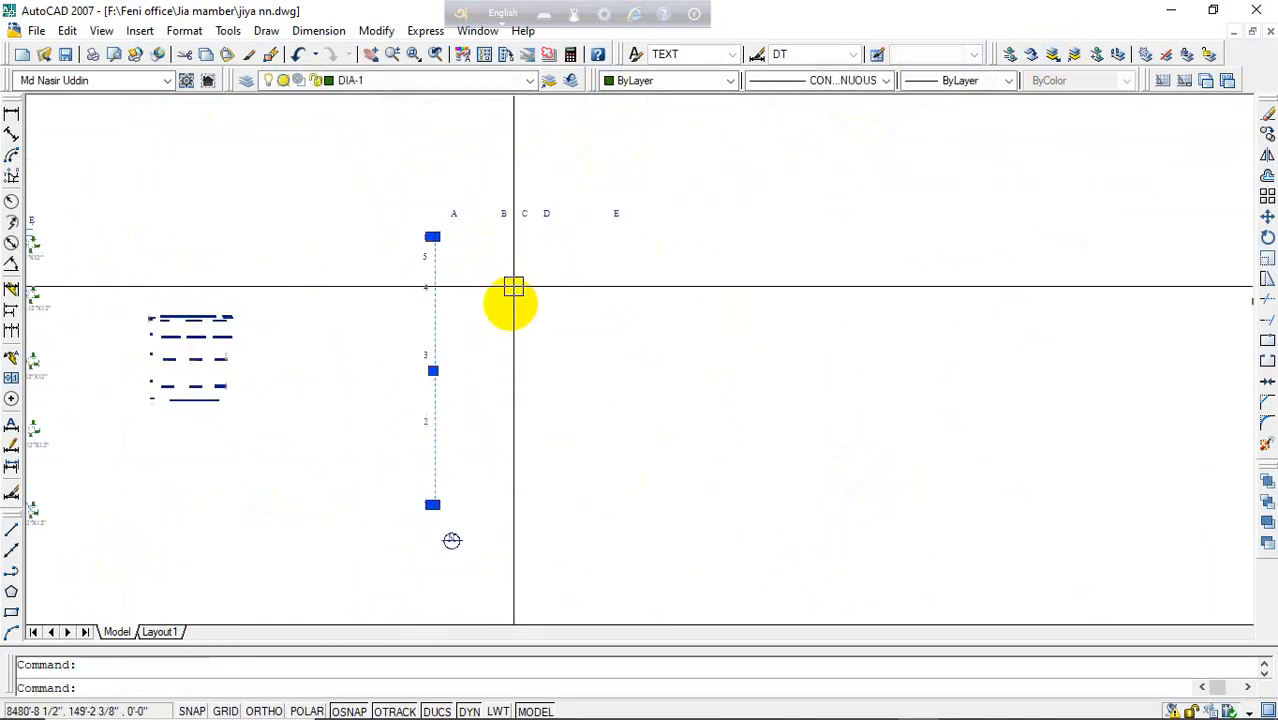
key(Delete)
- Erase the leftover north symbol of the footing layout plan and restore the isolated layers
click(486, 505)
click(452, 545)
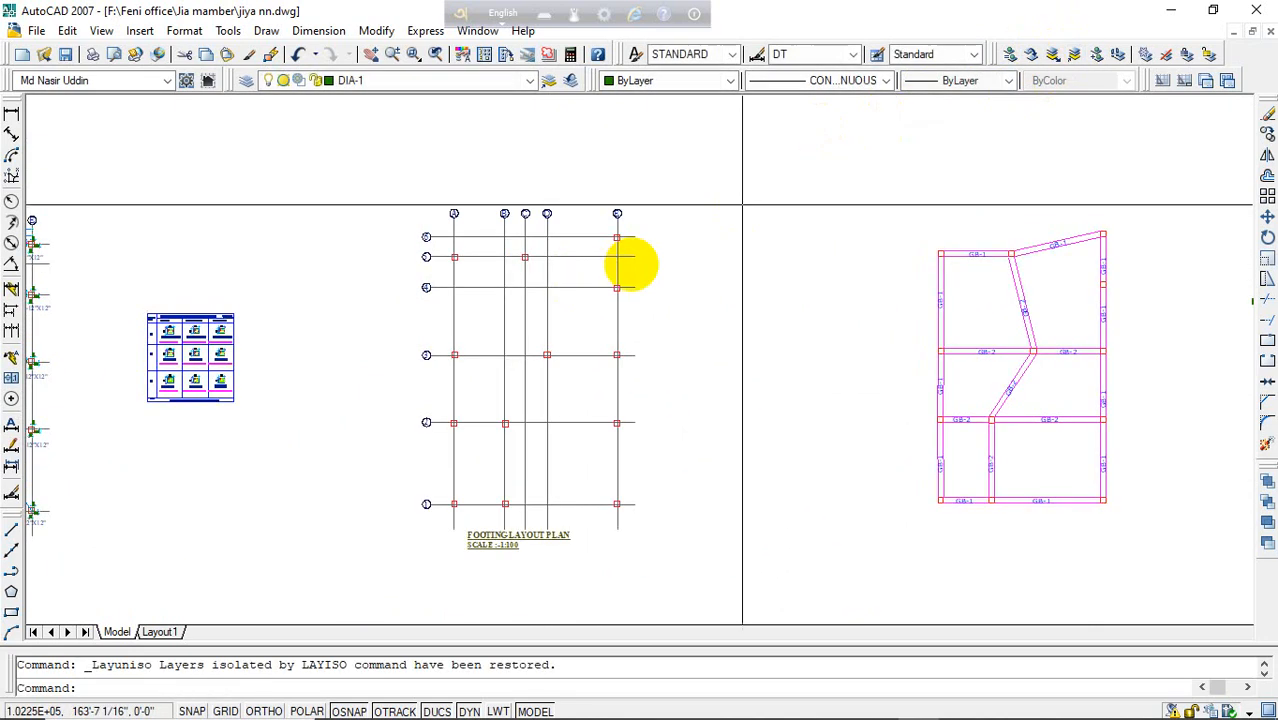
key(Escape)
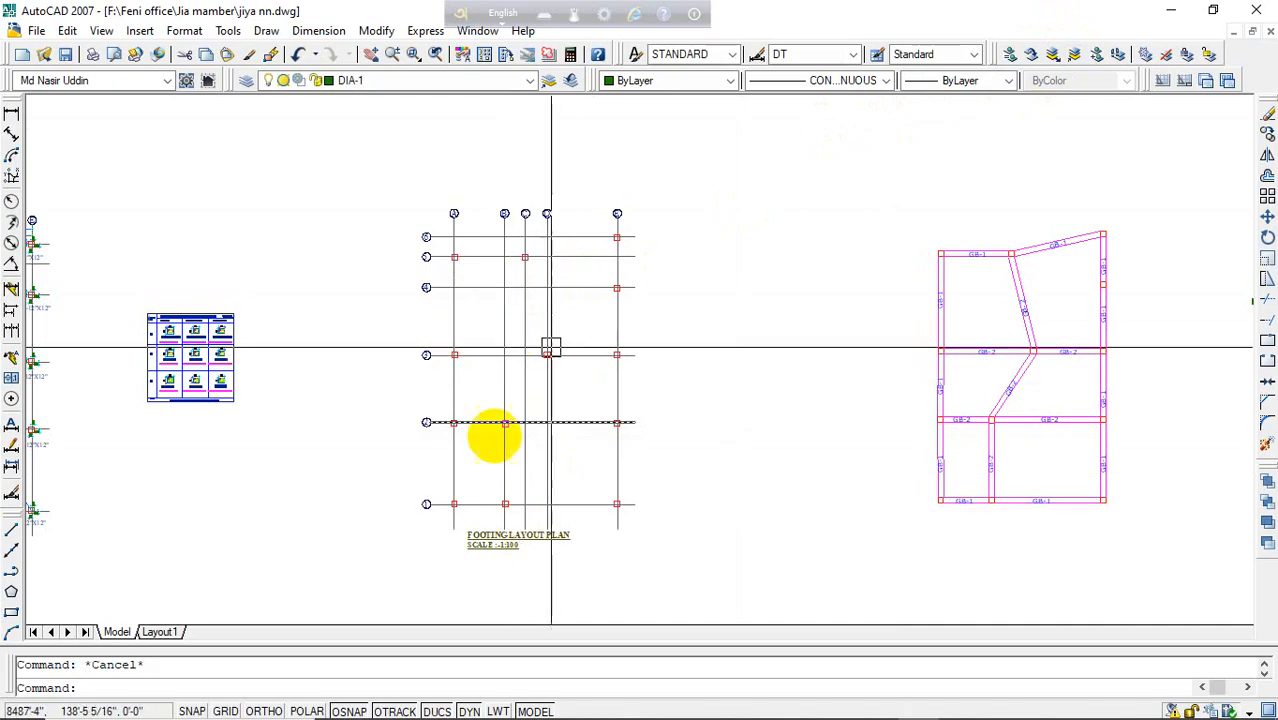
- Copy the north symbol from the column layout plan to the space beside the FOOTING LAYOUT PLAN title
middle_drag(660, 498, 716, 440)
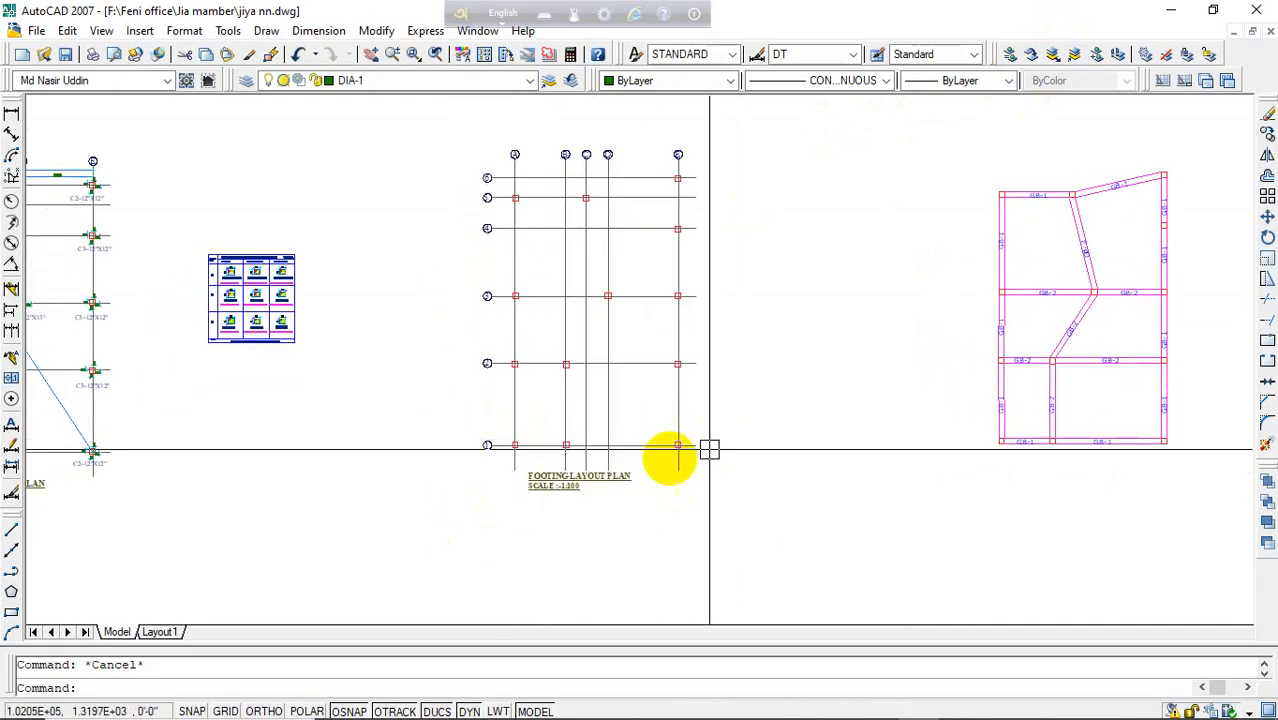
scroll(533, 475, down, 2)
scroll(210, 460, up, 3)
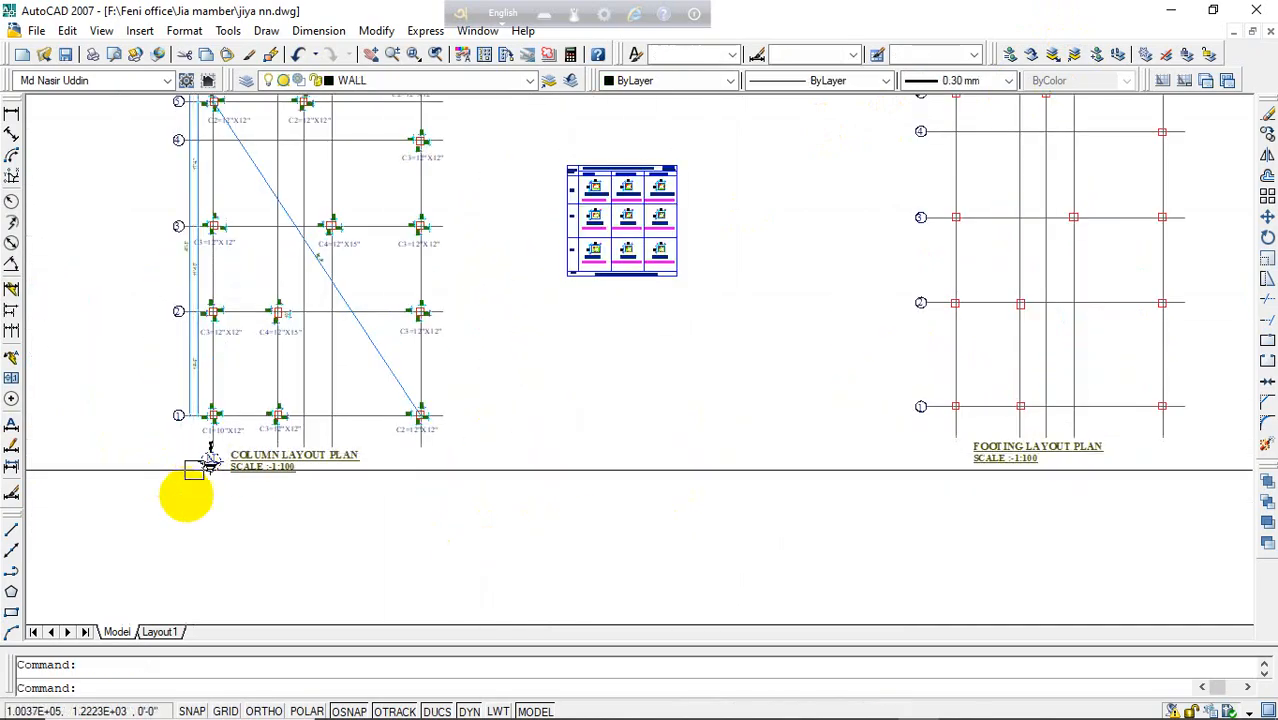
text(C)
key(Return)
click(200, 503)
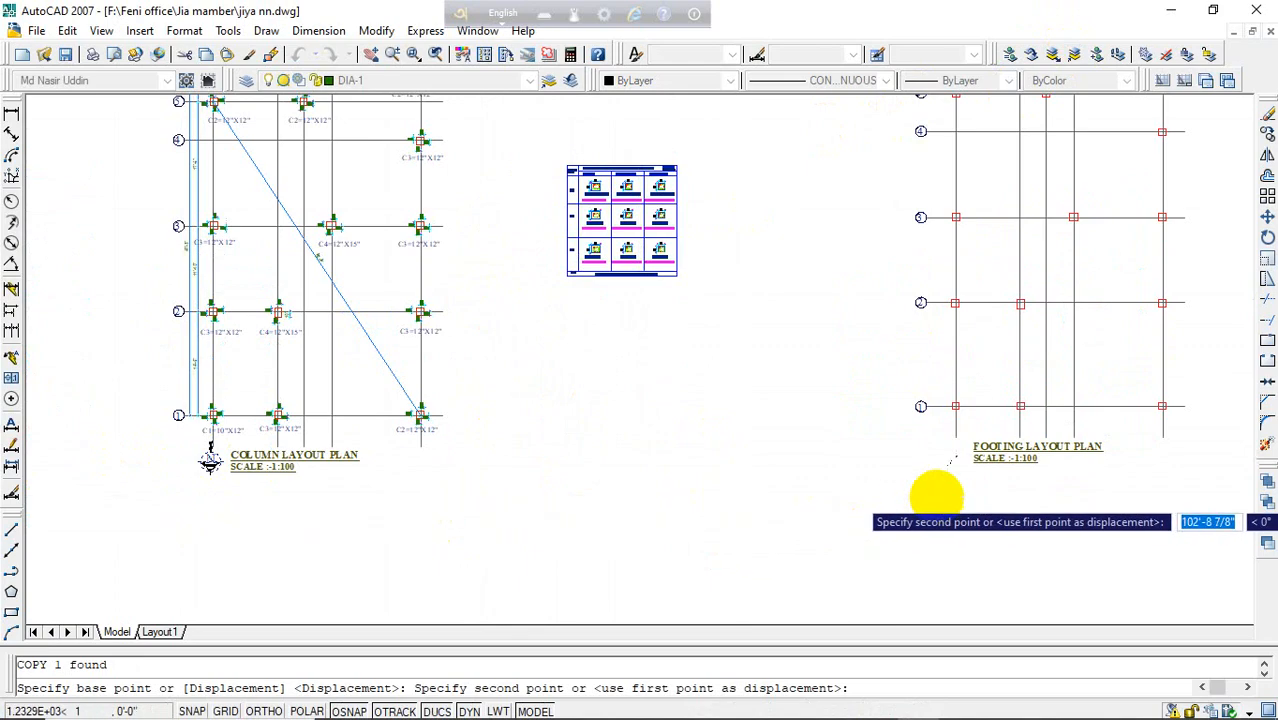
click(940, 493)
key(Escape)
scroll(955, 484, up, 5)
scroll(833, 483, down, 1)
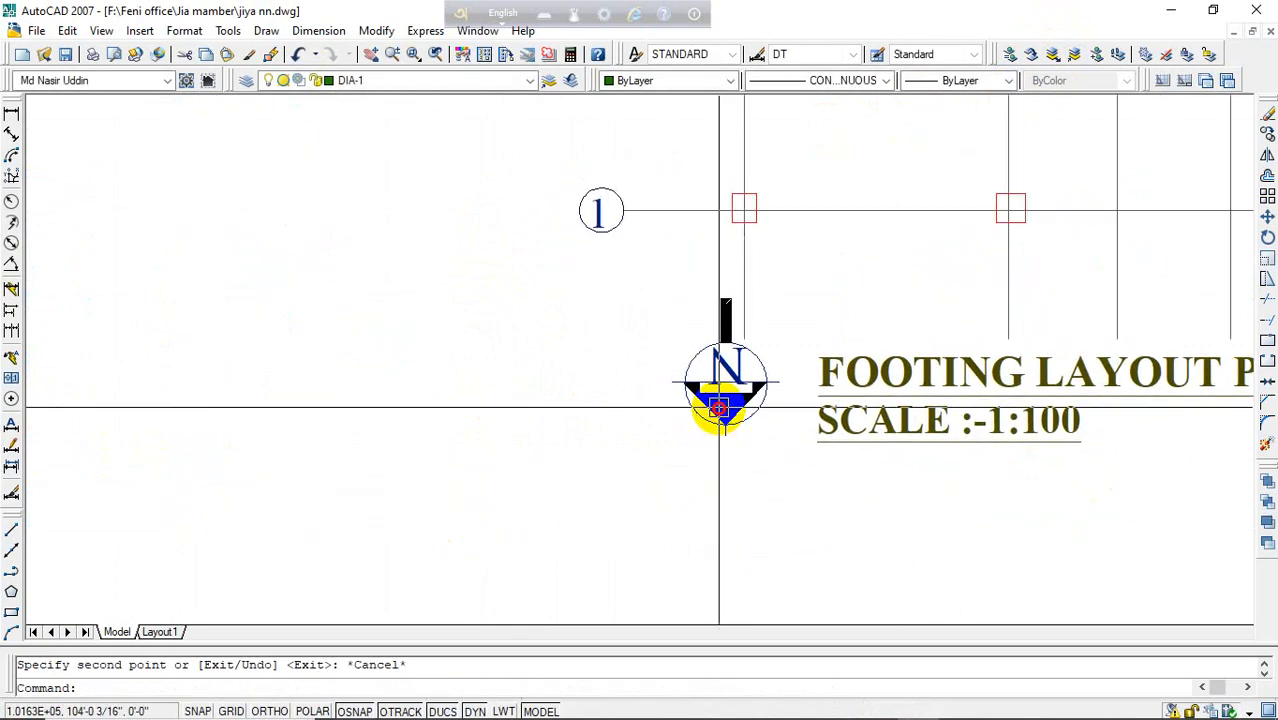
click(716, 398)
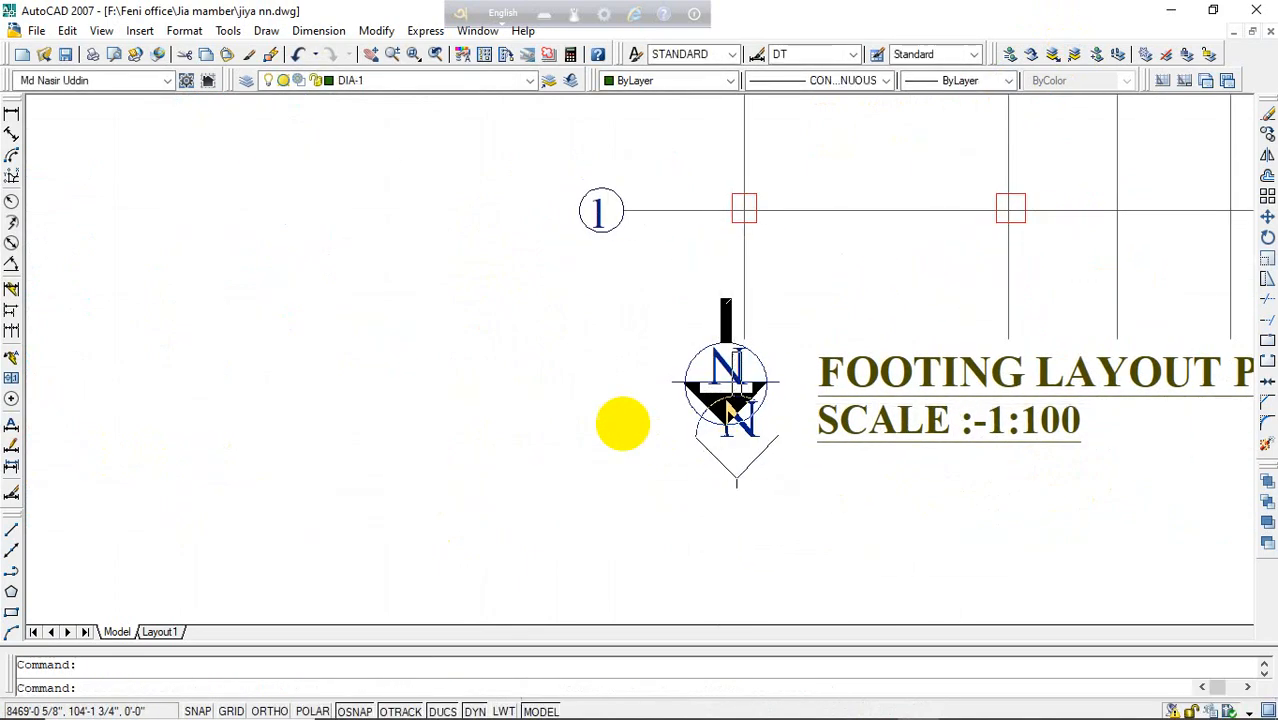
- Draw a 4' by 4' rectangle in the empty space beside the upper rows of the footing layout grid
scroll(590, 429, down, 4)
middle_drag(686, 176, 651, 370)
middle_drag(639, 100, 593, 428)
scroll(585, 379, up, 3)
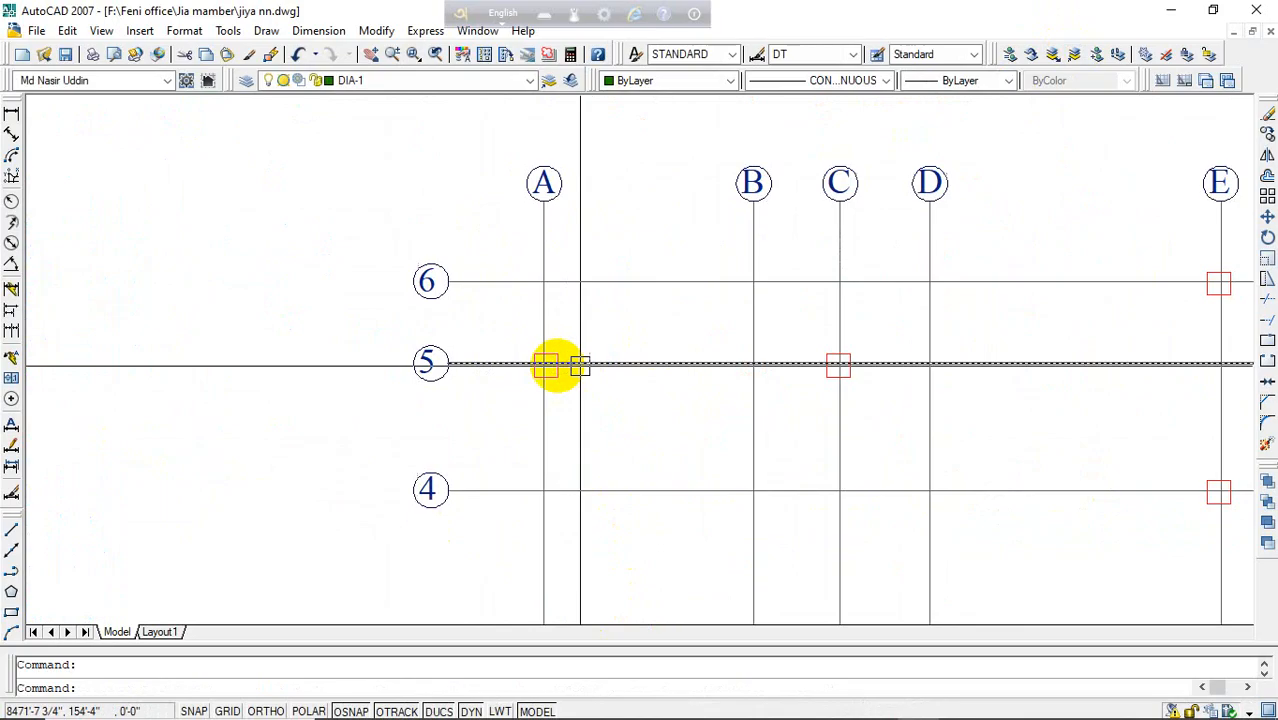
scroll(580, 365, up, 2)
scroll(590, 330, down, 4)
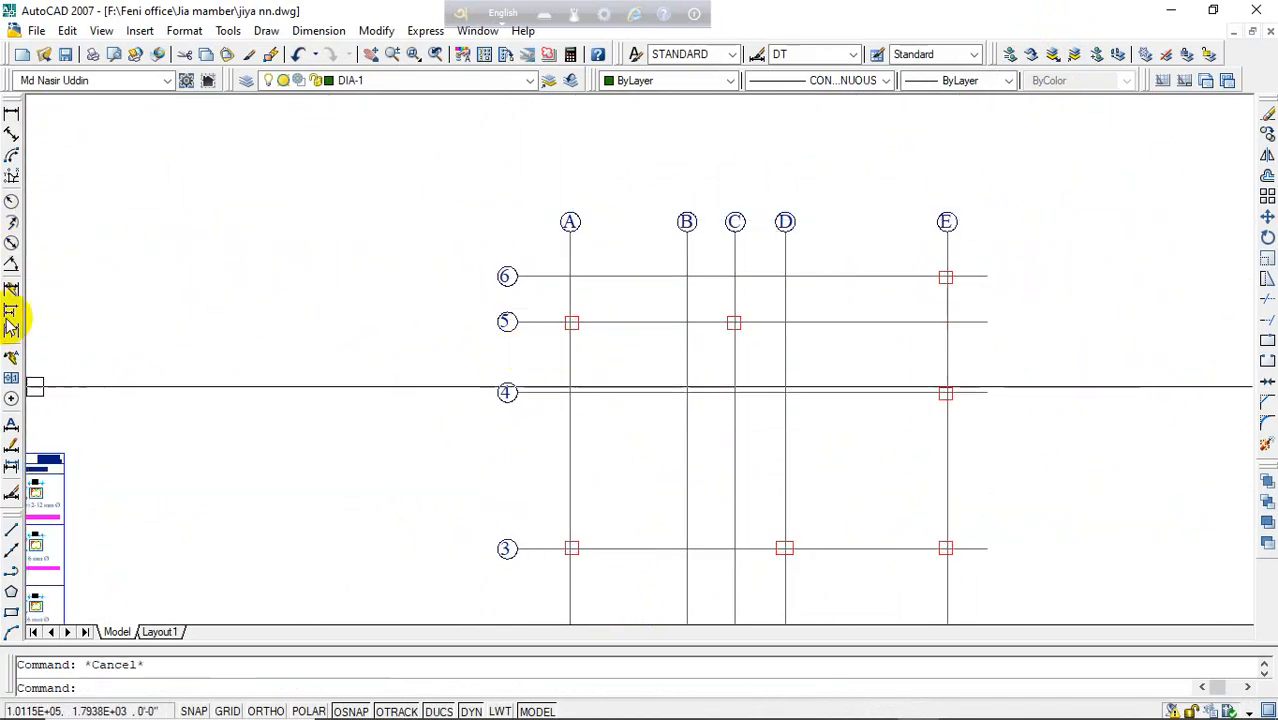
text(RE)
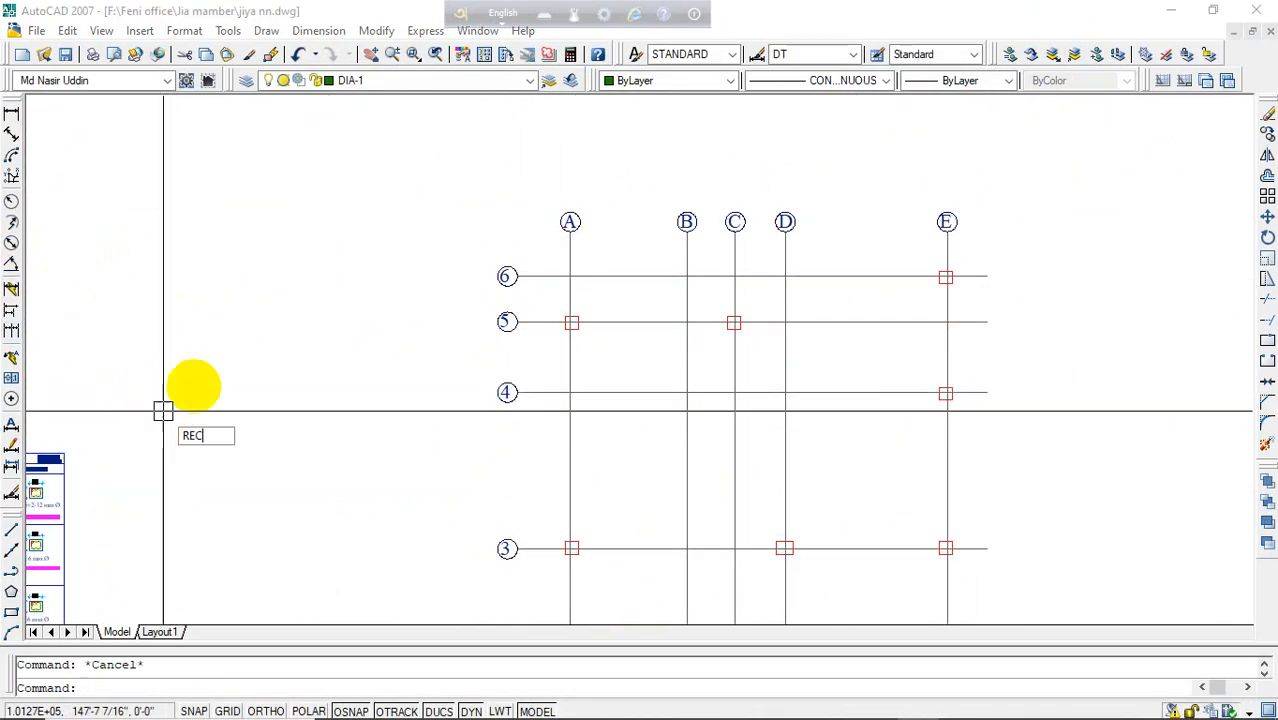
text(C)
key(Return)
click(235, 279)
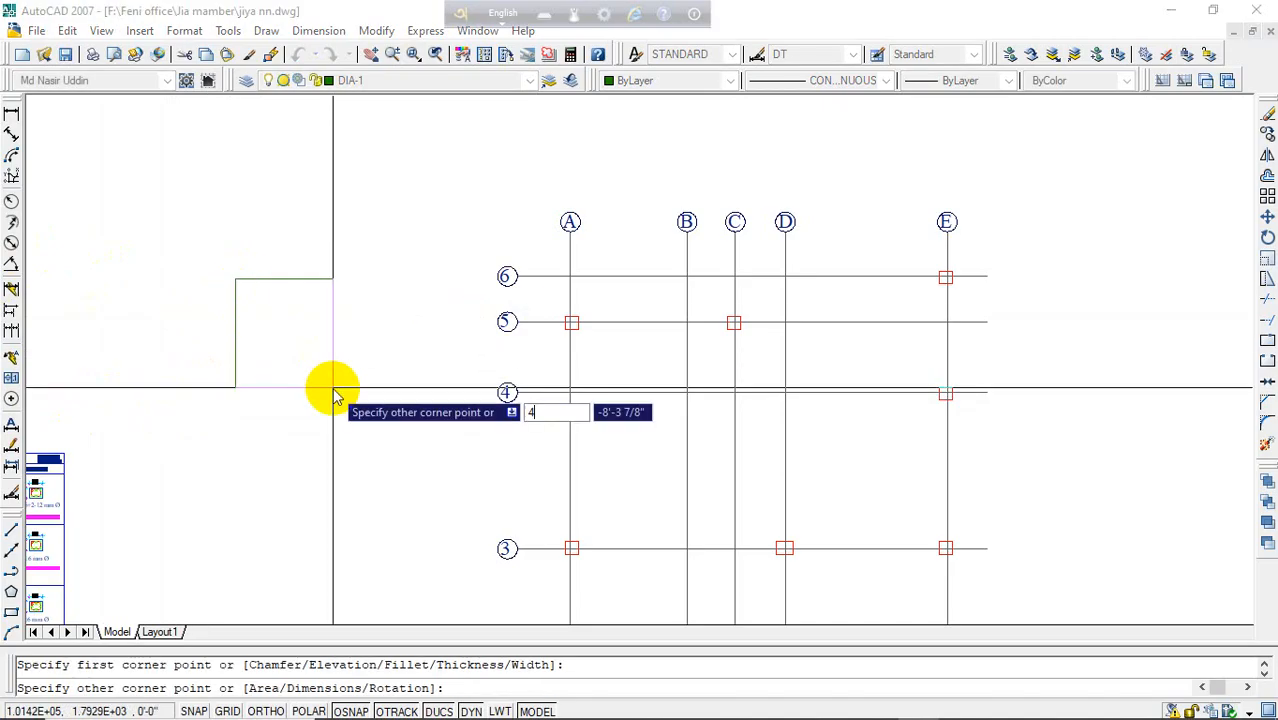
text(4)
key(Return)
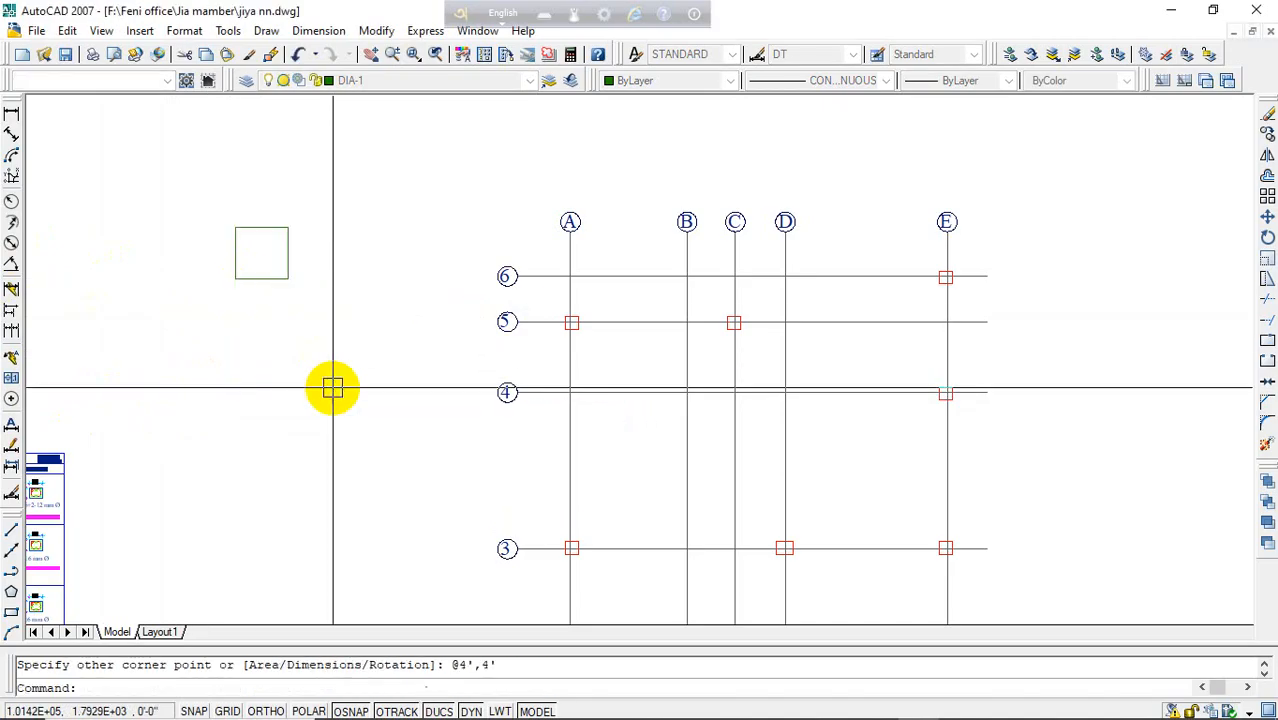
click(280, 279)
key(Escape)
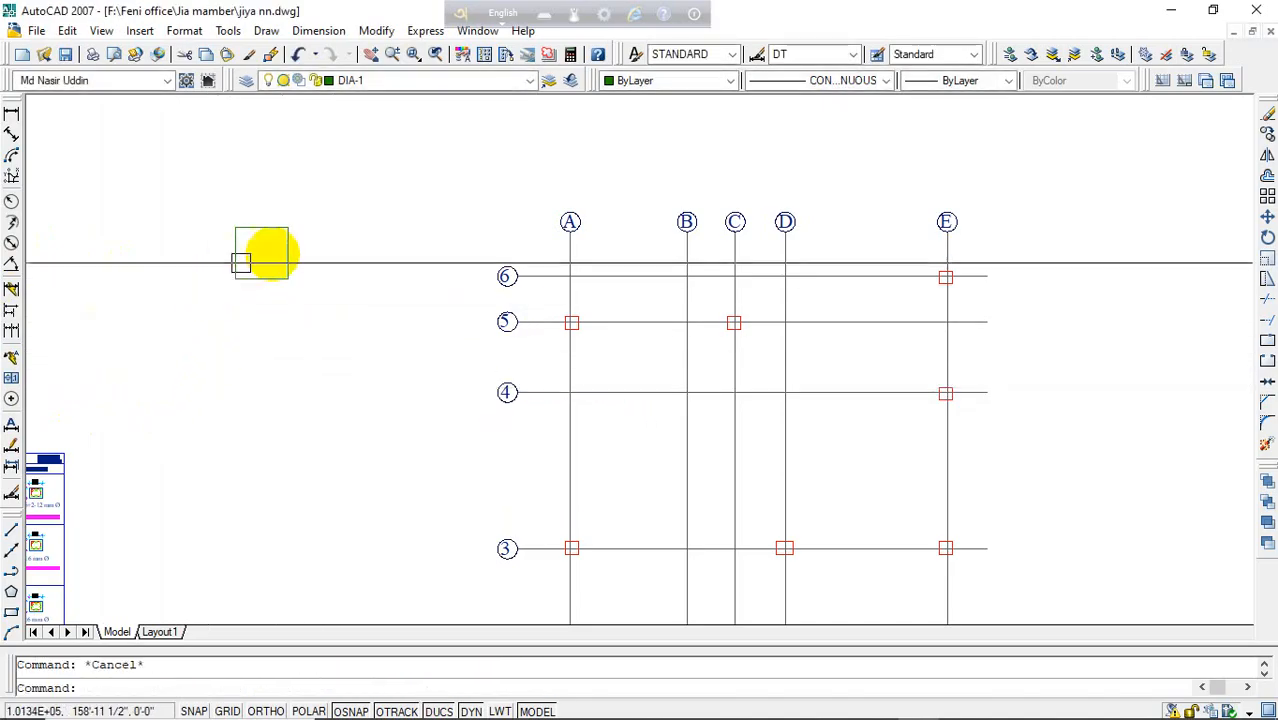
- Draw a diagonal line between opposite corners of the 4' by 4' footing rectangle beside the grid
scroll(517, 345, up, 4)
scroll(785, 402, down, 2)
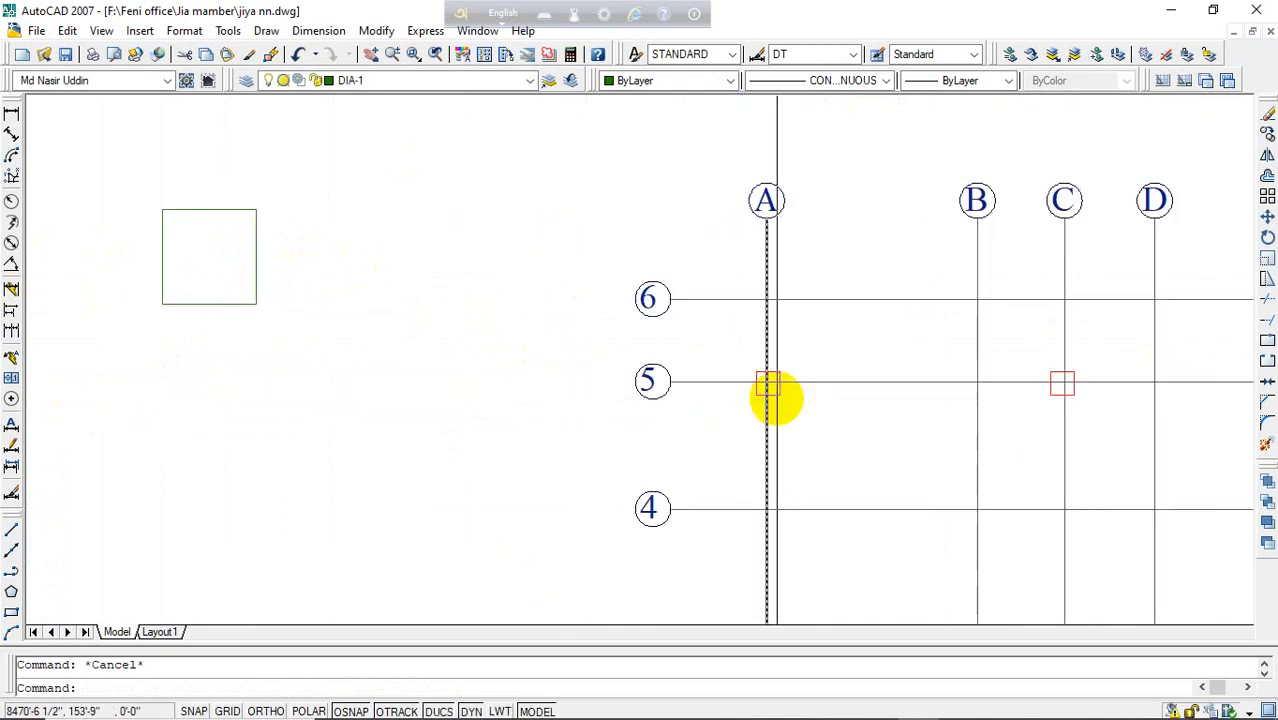
scroll(768, 385, up, 2)
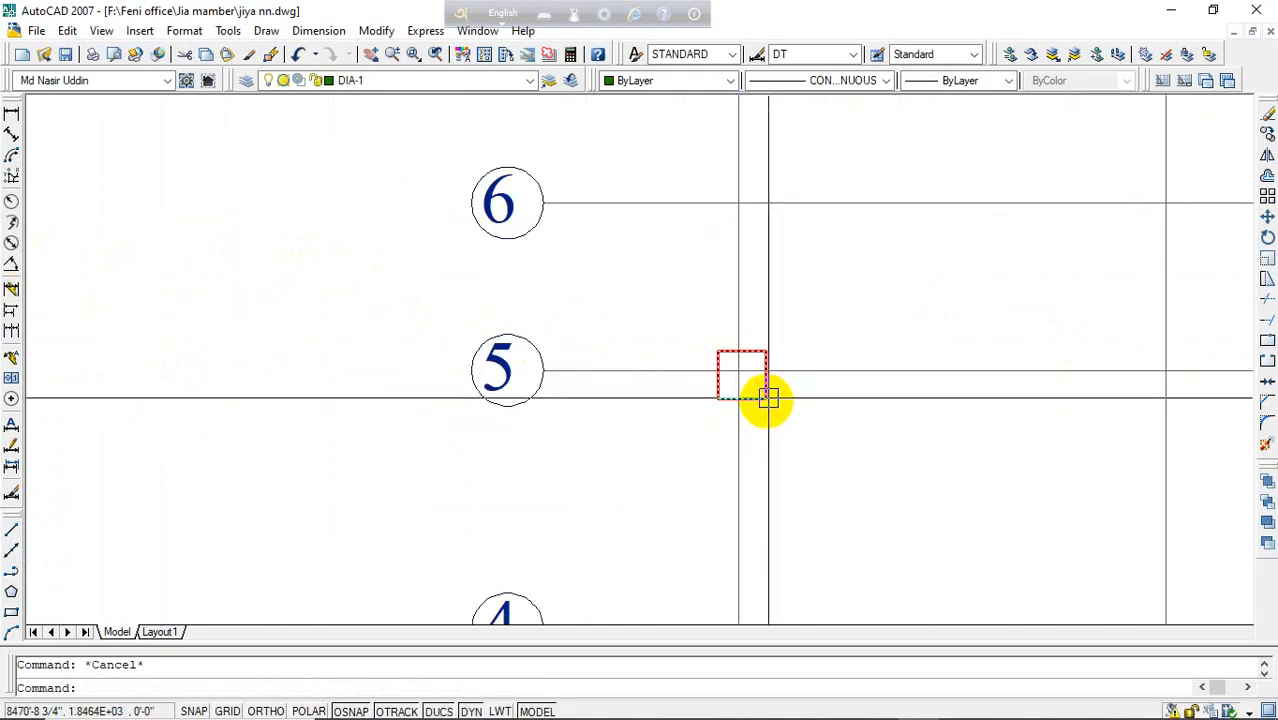
scroll(519, 330, down, 3)
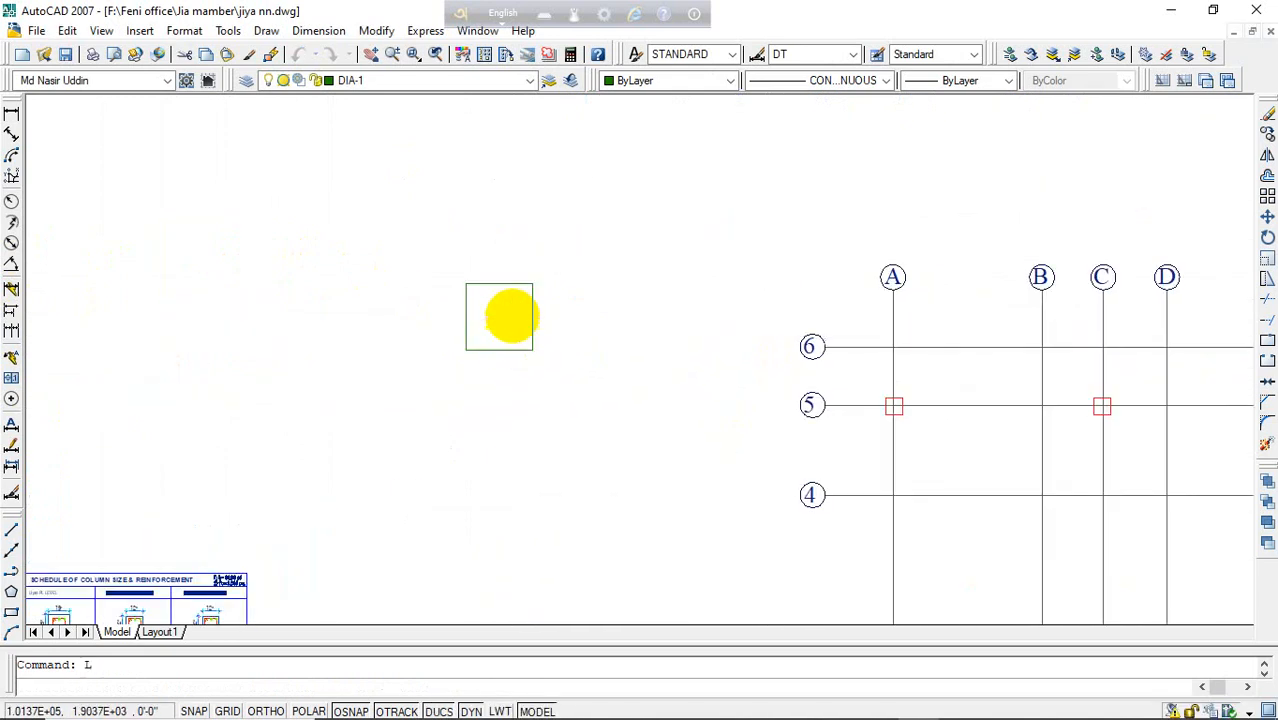
key(Return)
click(533, 284)
click(466, 350)
key(Return)
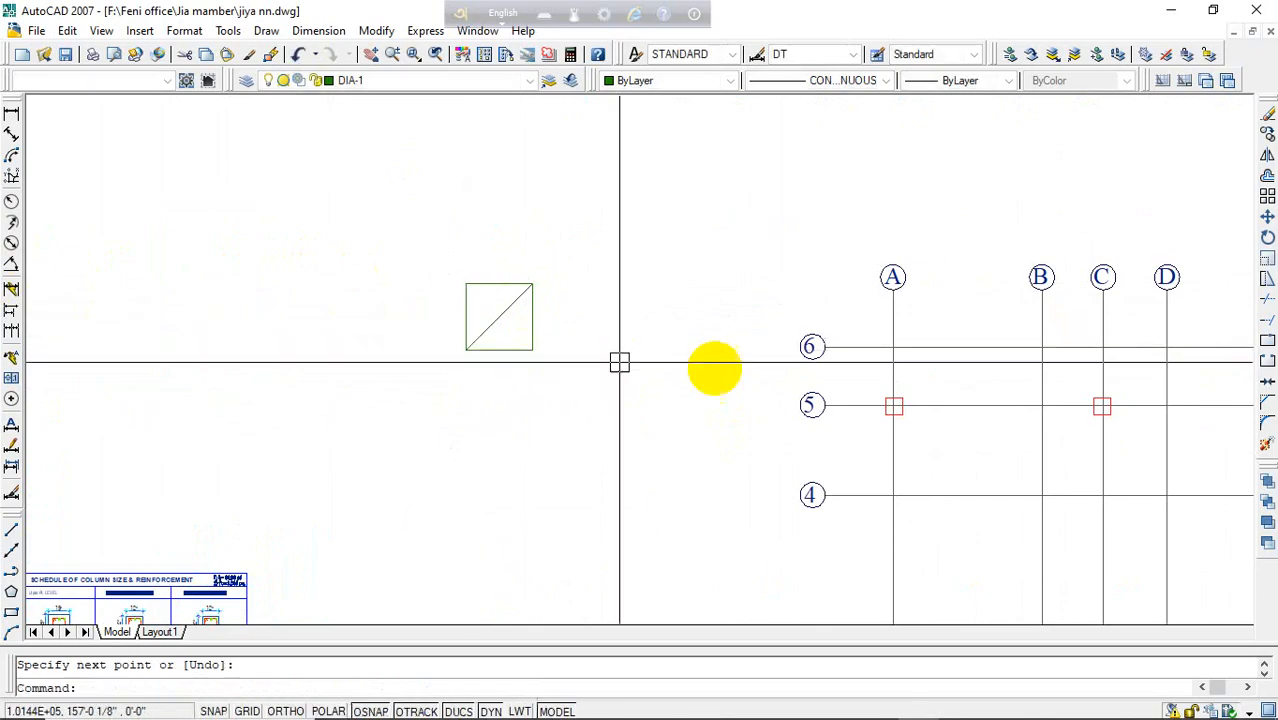
- Draw a diagonal line between opposite corners of the column at grid A-5
scroll(900, 400, up, 3)
key(Return)
click(925, 388)
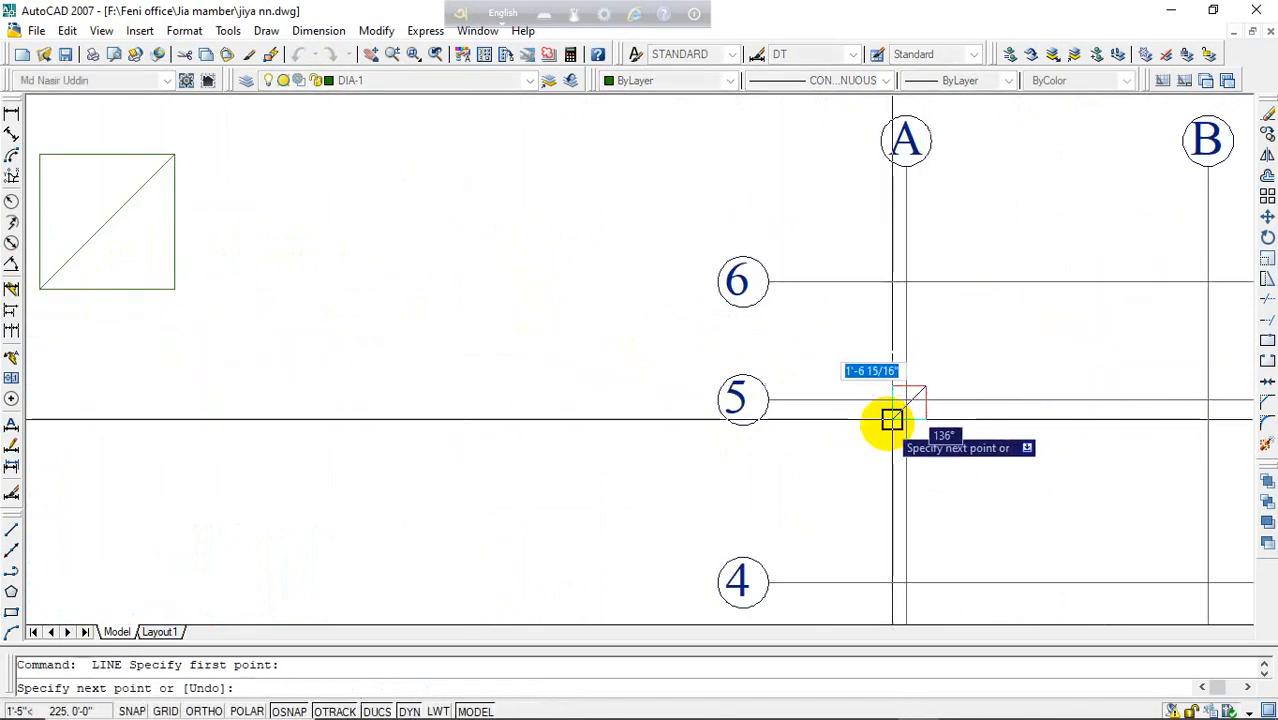
key(Escape)
- Copy the footing rectangle from its diagonal's midpoint onto the centre of the column at grid A-5
click(175, 285)
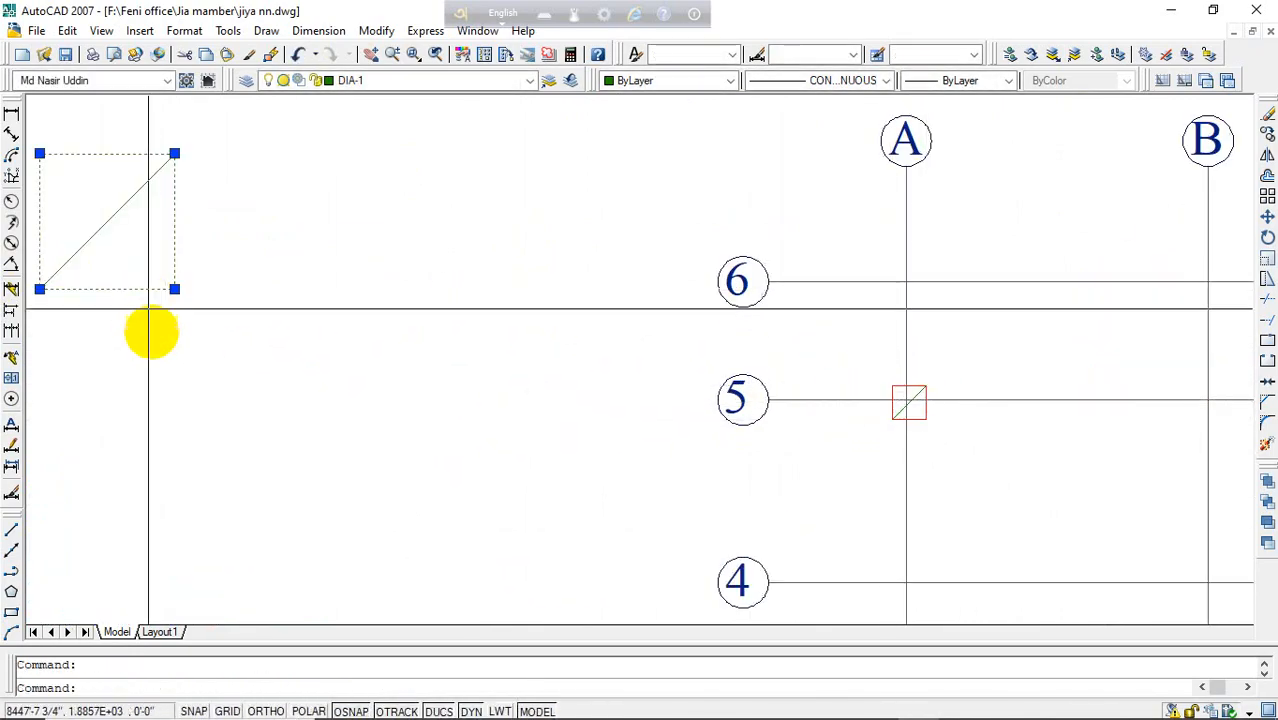
text(co)
key(Return)
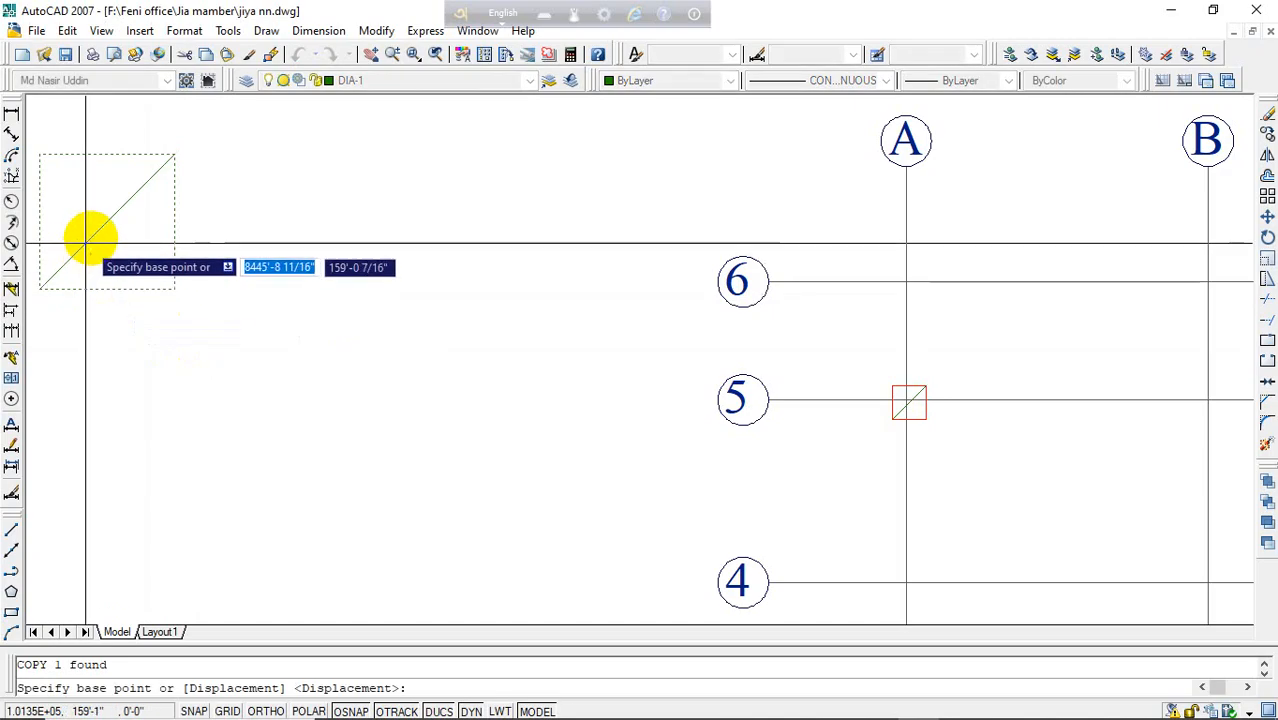
click(106, 222)
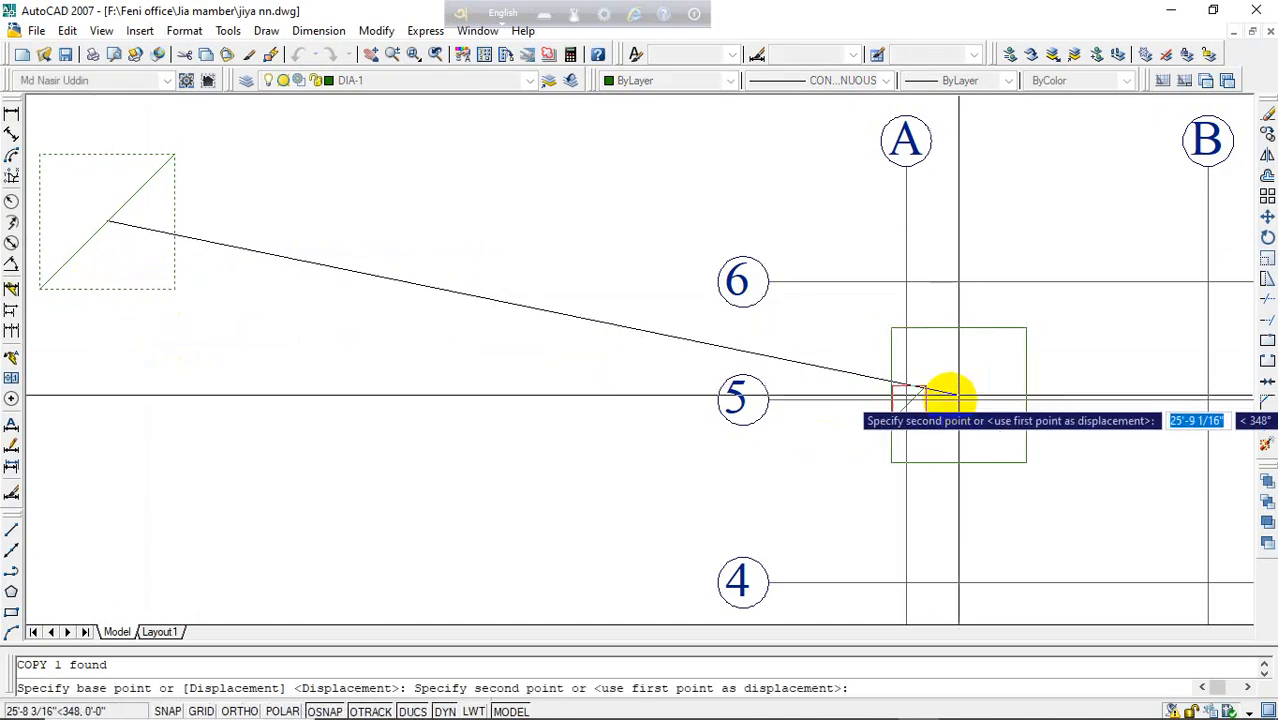
scroll(909, 402, up, 8)
click(776, 403)
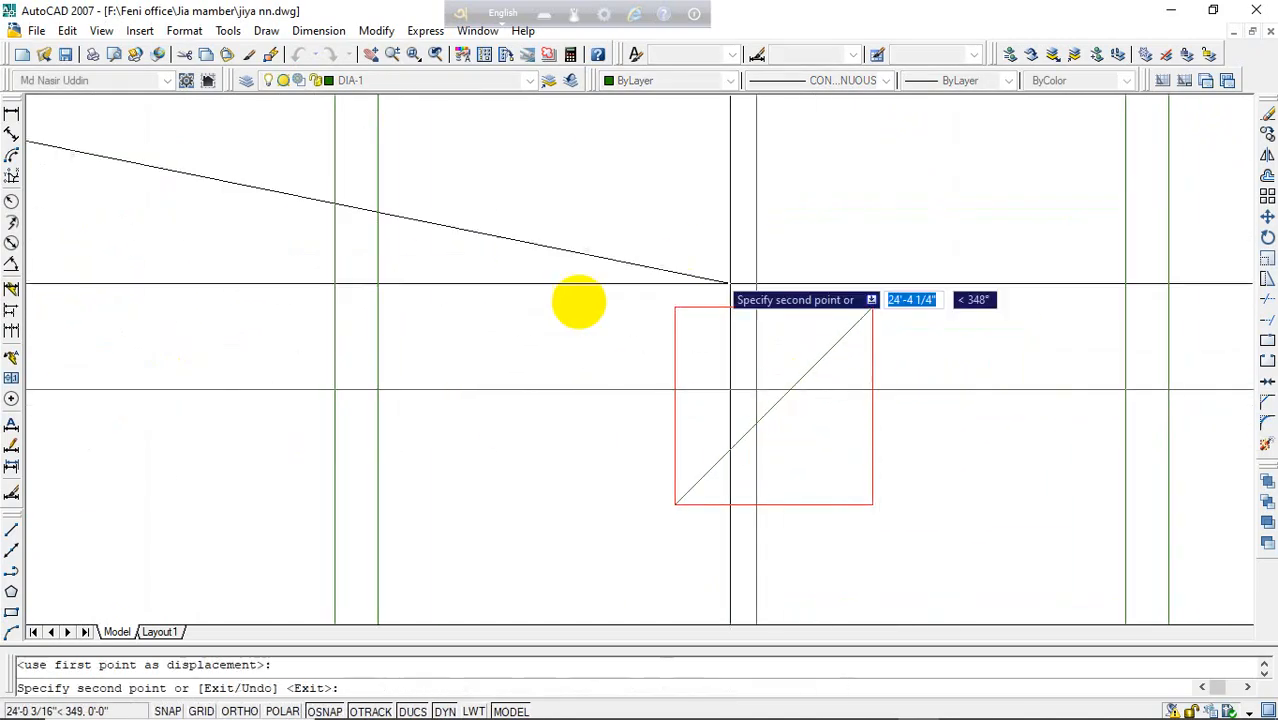
key(Escape)
scroll(579, 366, down, 8)
scroll(586, 363, up, 6)
scroll(598, 362, up, 3)
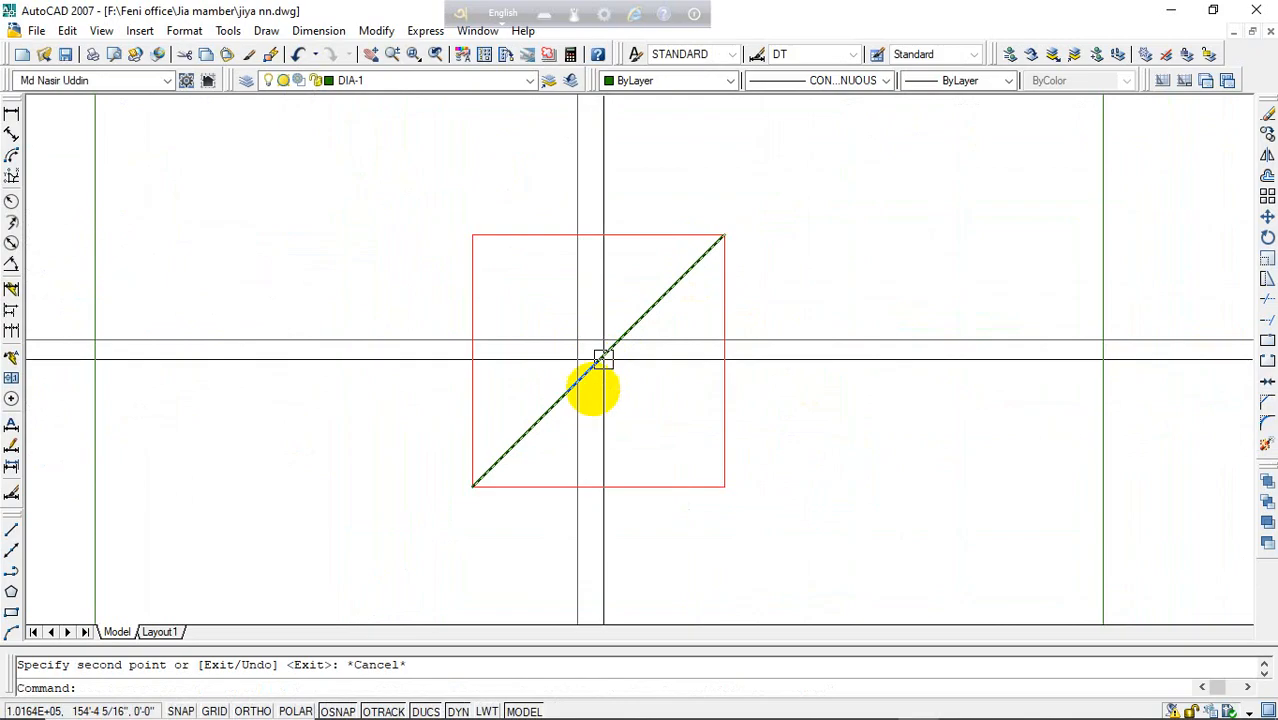
scroll(602, 357, down, 9)
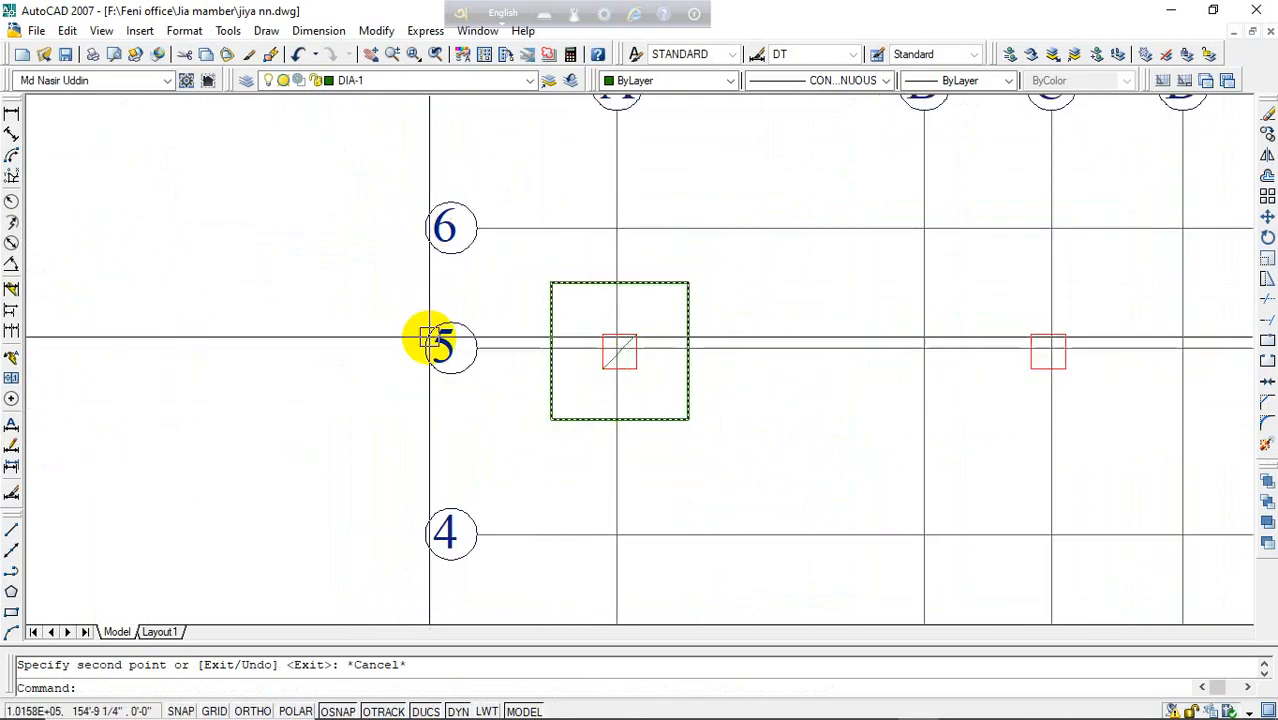
- Copy the row 5 grid number into the upper part of the A-5 footing and change the copy's text to F1
scroll(431, 340, up, 3)
click(438, 345)
key(Return)
click(464, 369)
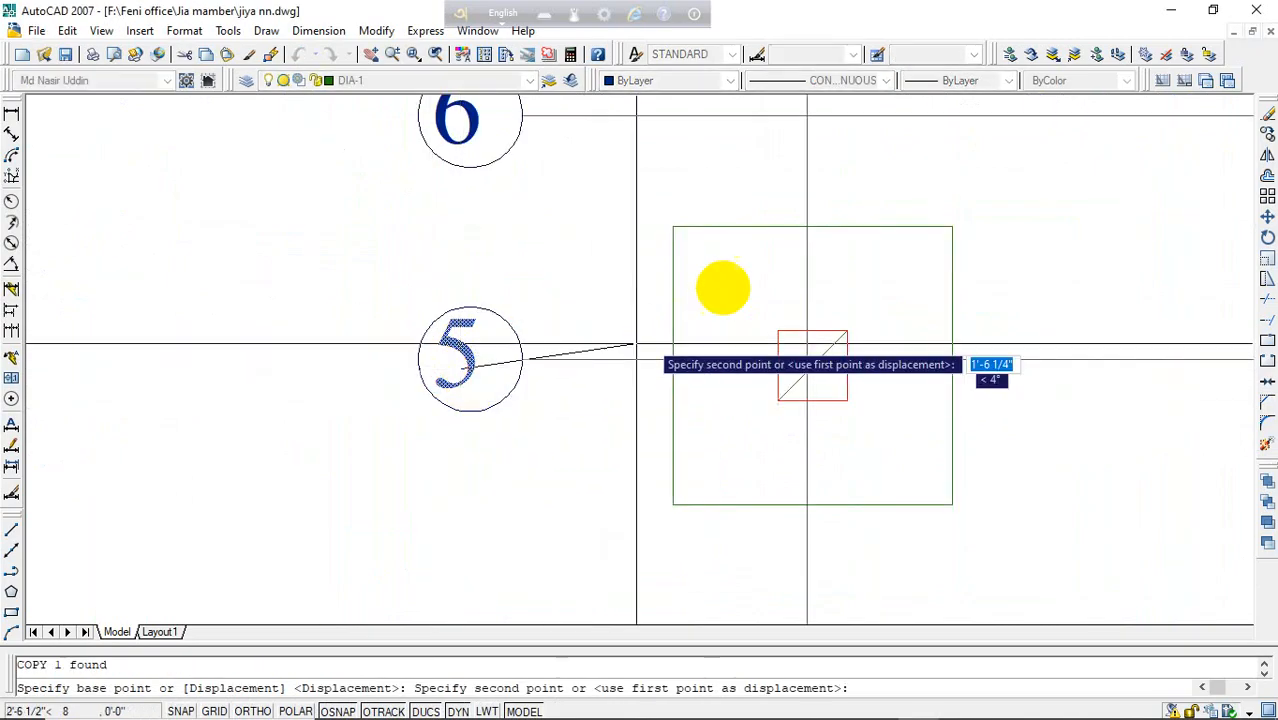
click(735, 281)
key(Escape)
click(735, 291)
double_click(750, 284)
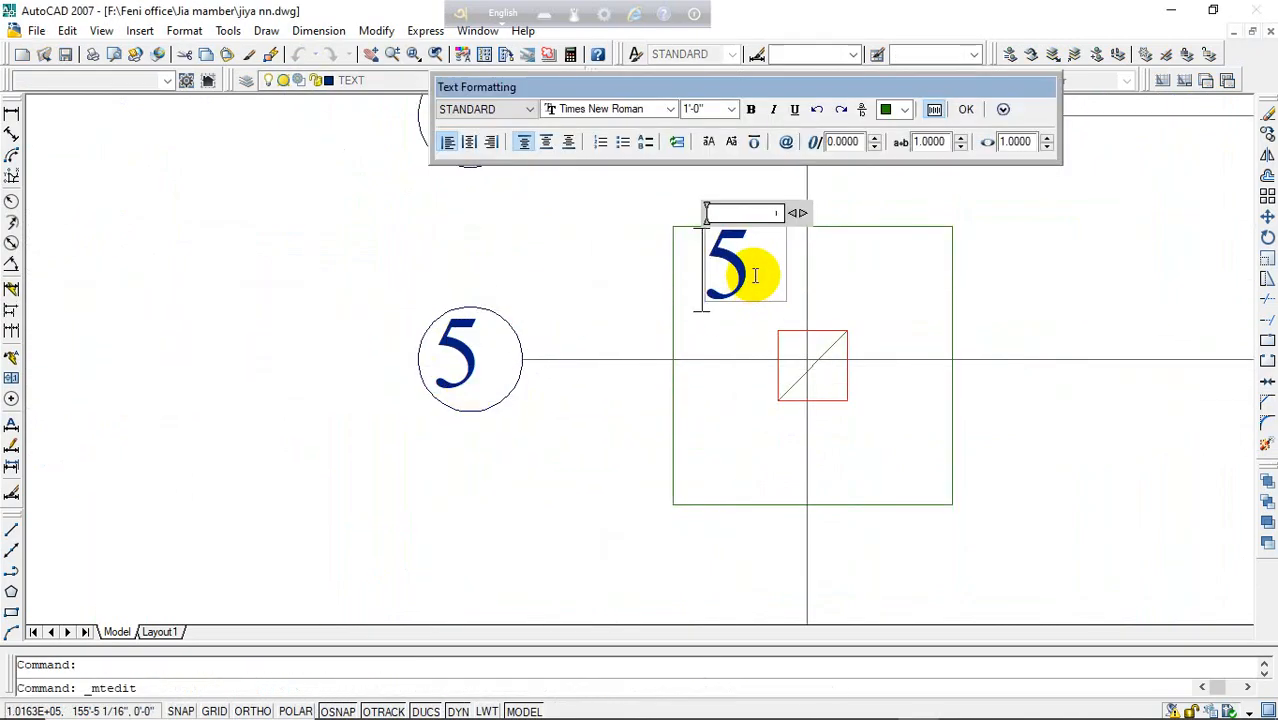
text(F1)
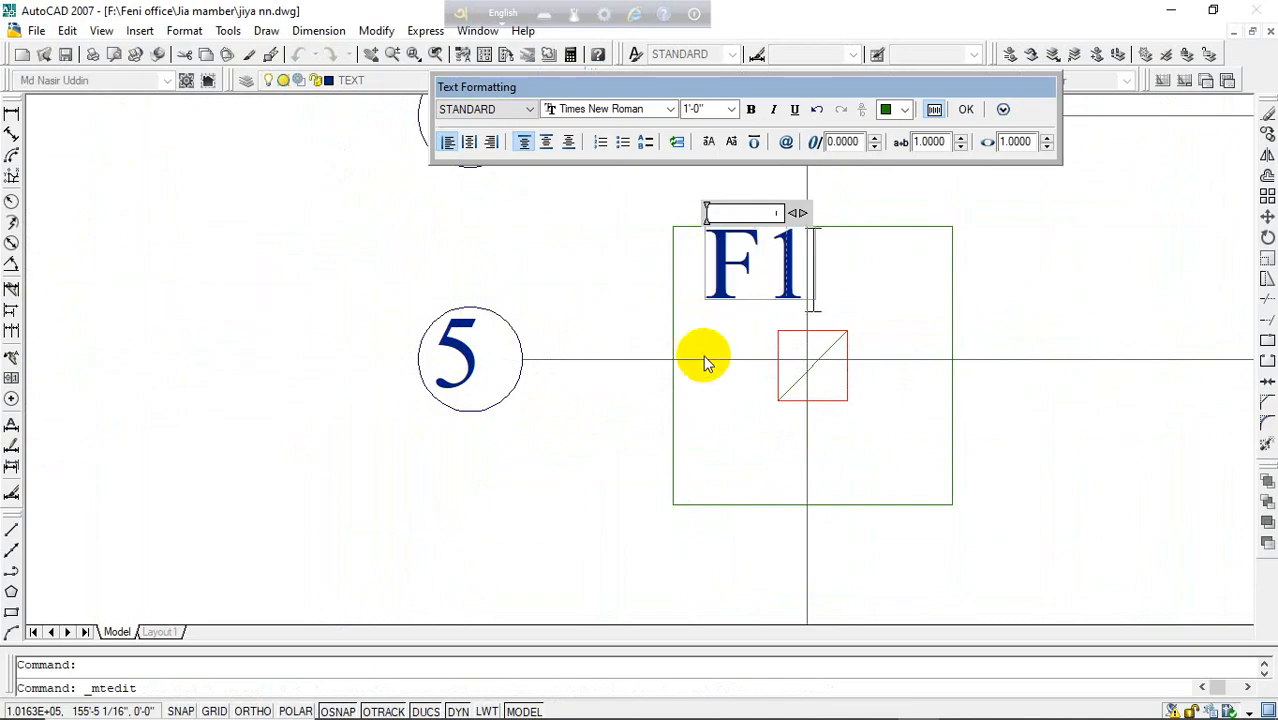
click(719, 320)
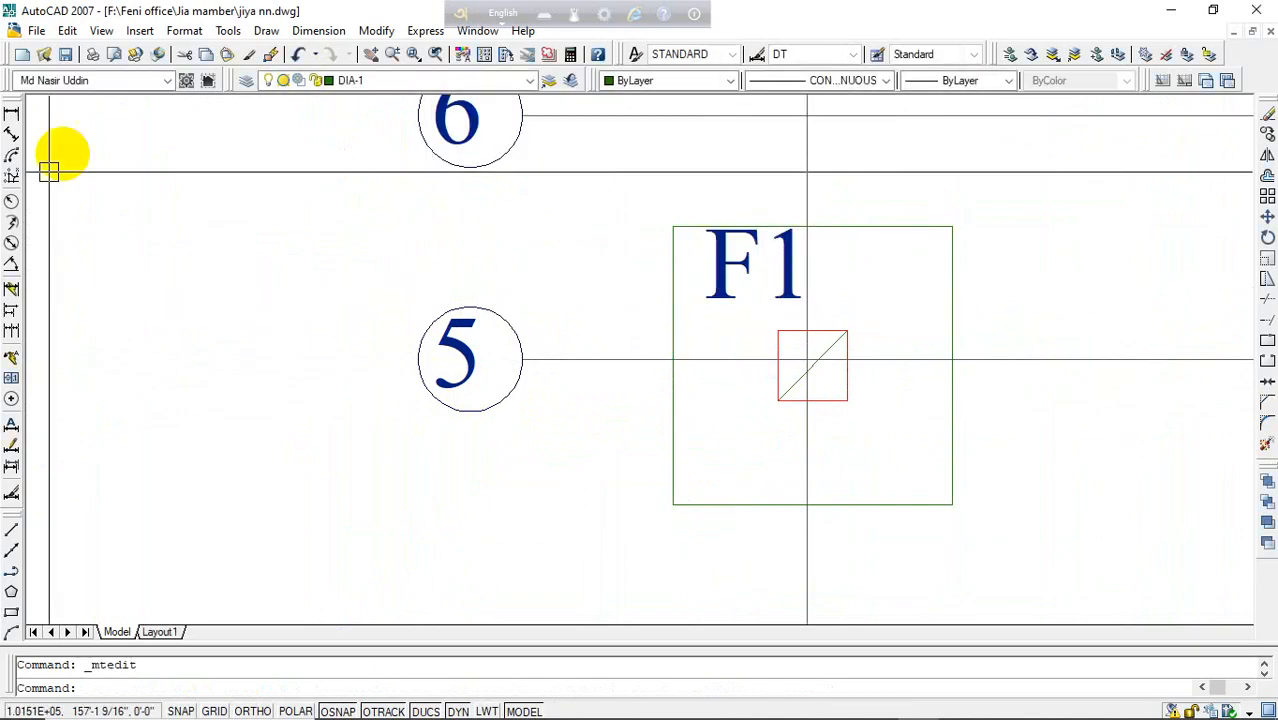
click(11, 114)
click(673, 229)
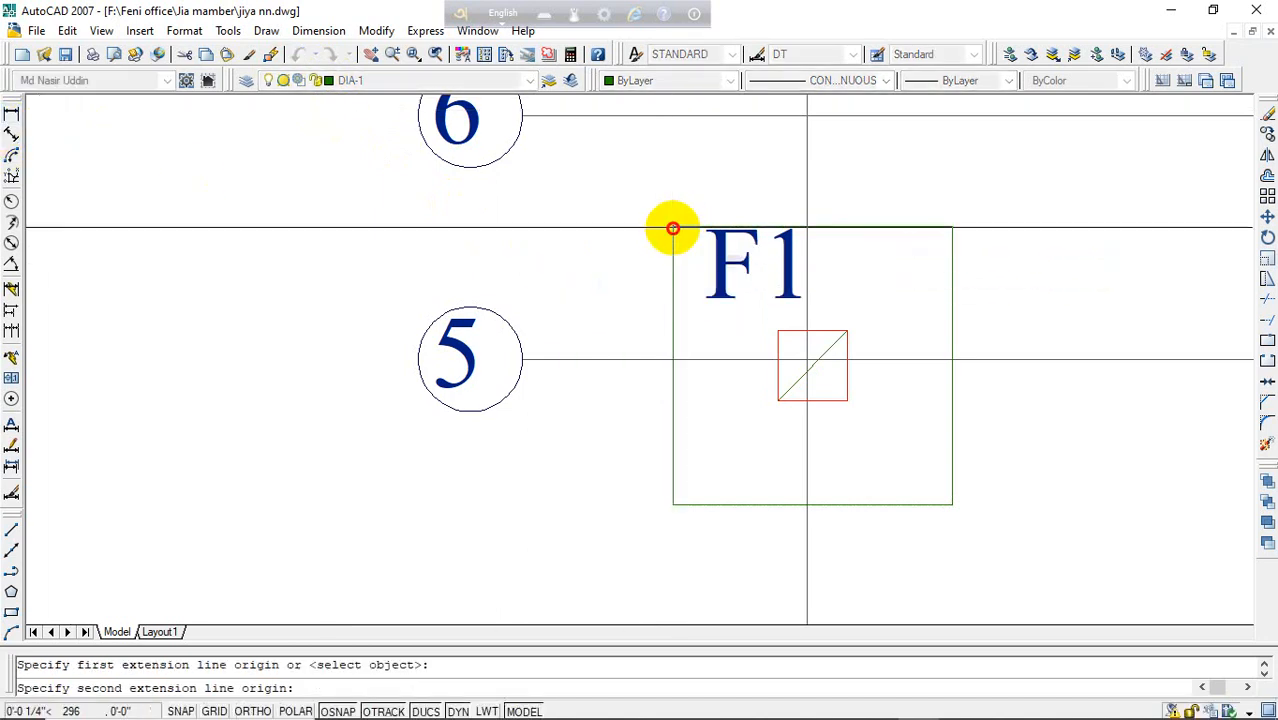
key(Escape)
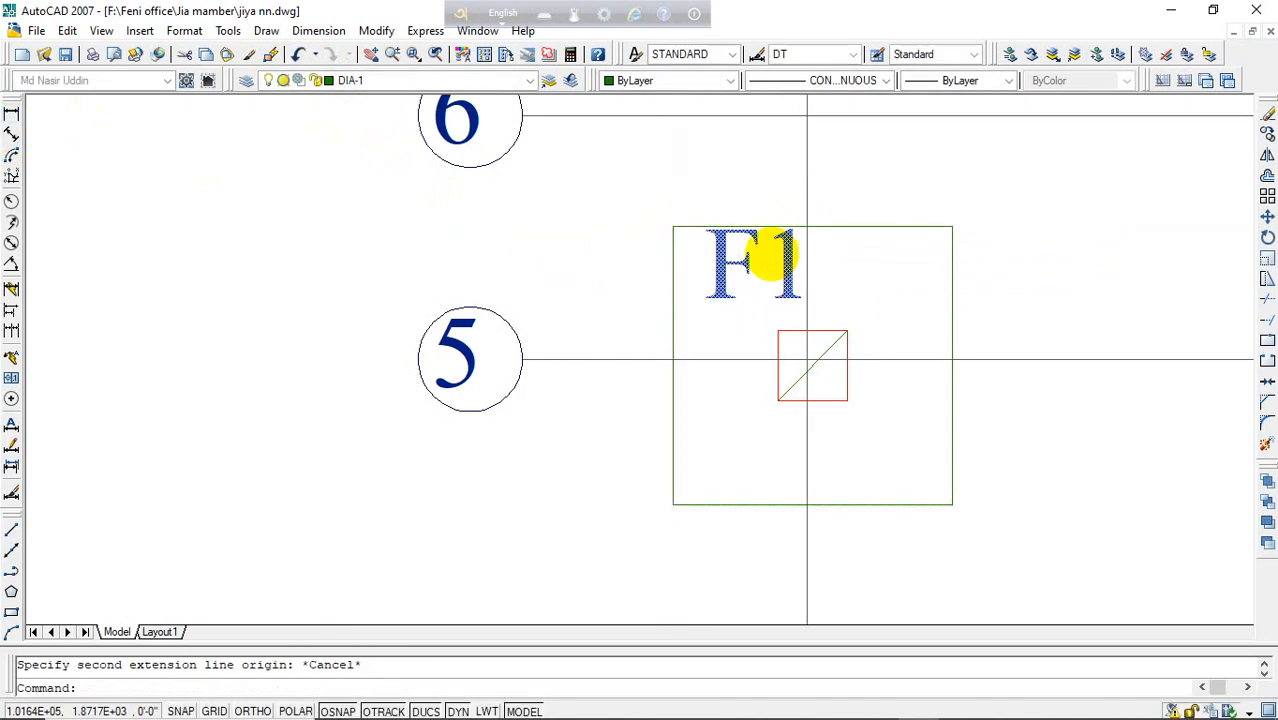
scroll(604, 300, down, 4)
scroll(679, 434, down, 2)
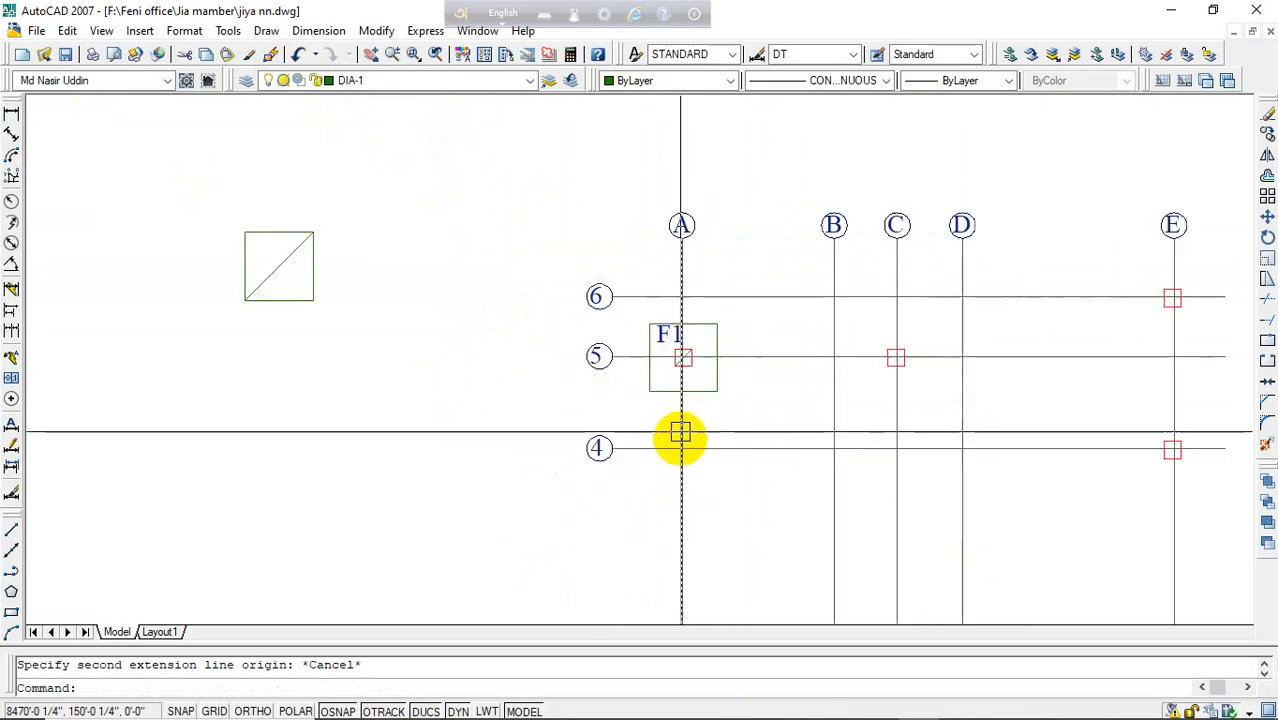
scroll(700, 370, up, 3)
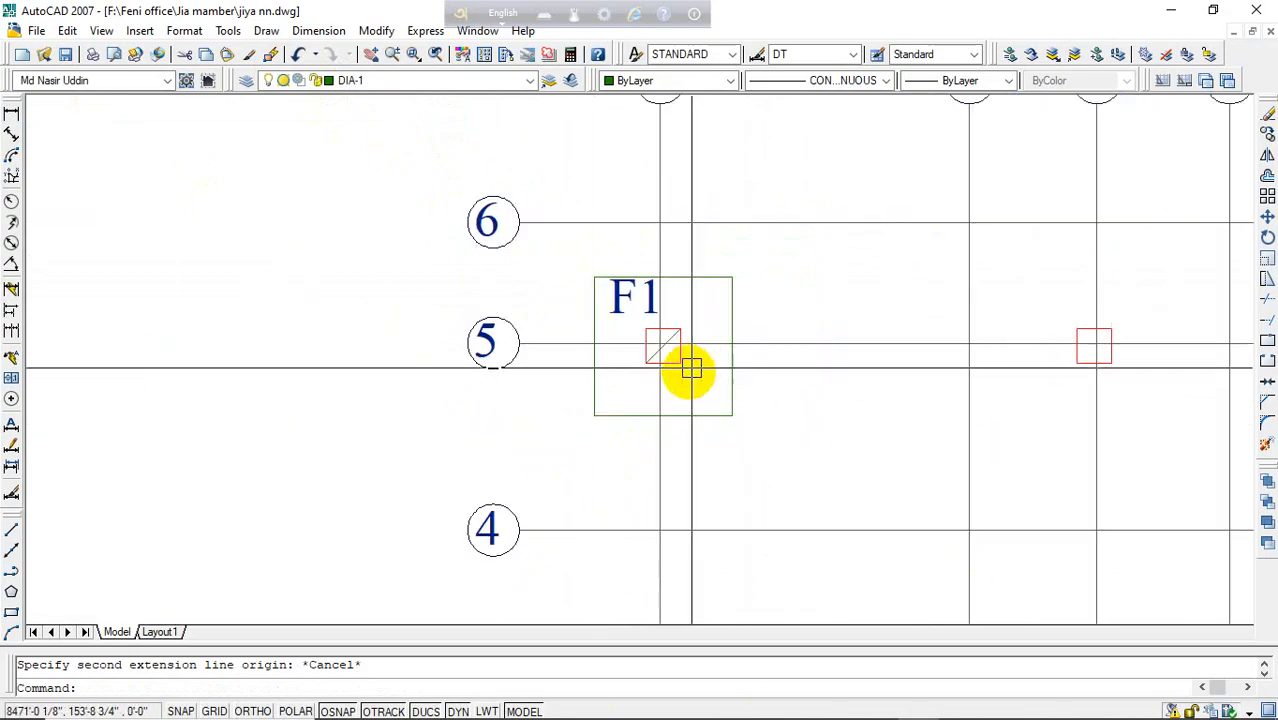
scroll(783, 337, down, 5)
scroll(442, 271, up, 4)
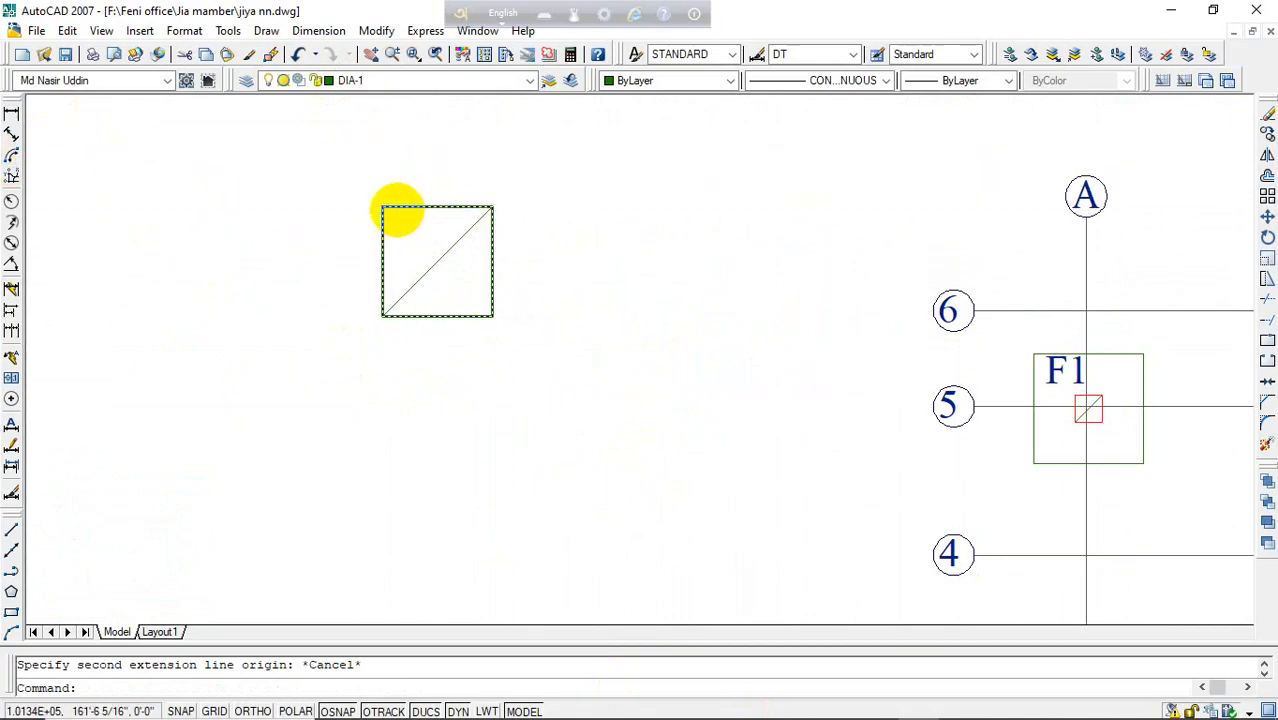
click(396, 206)
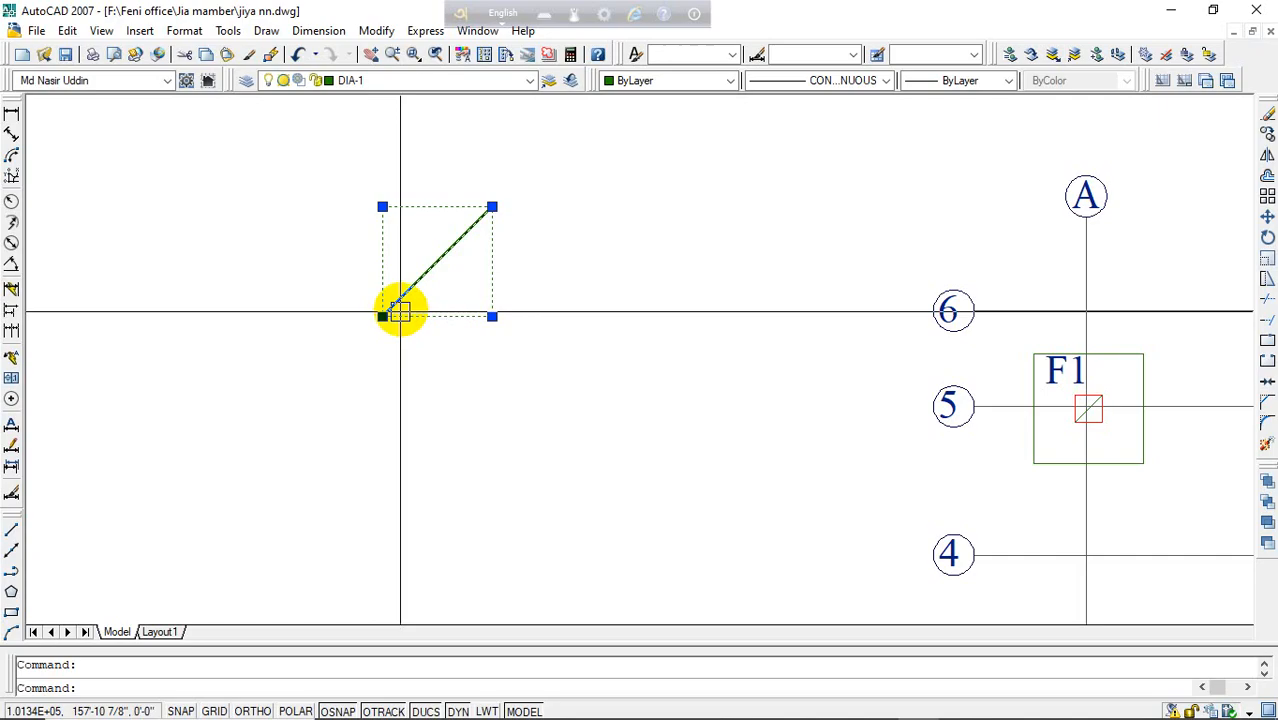
key(Return)
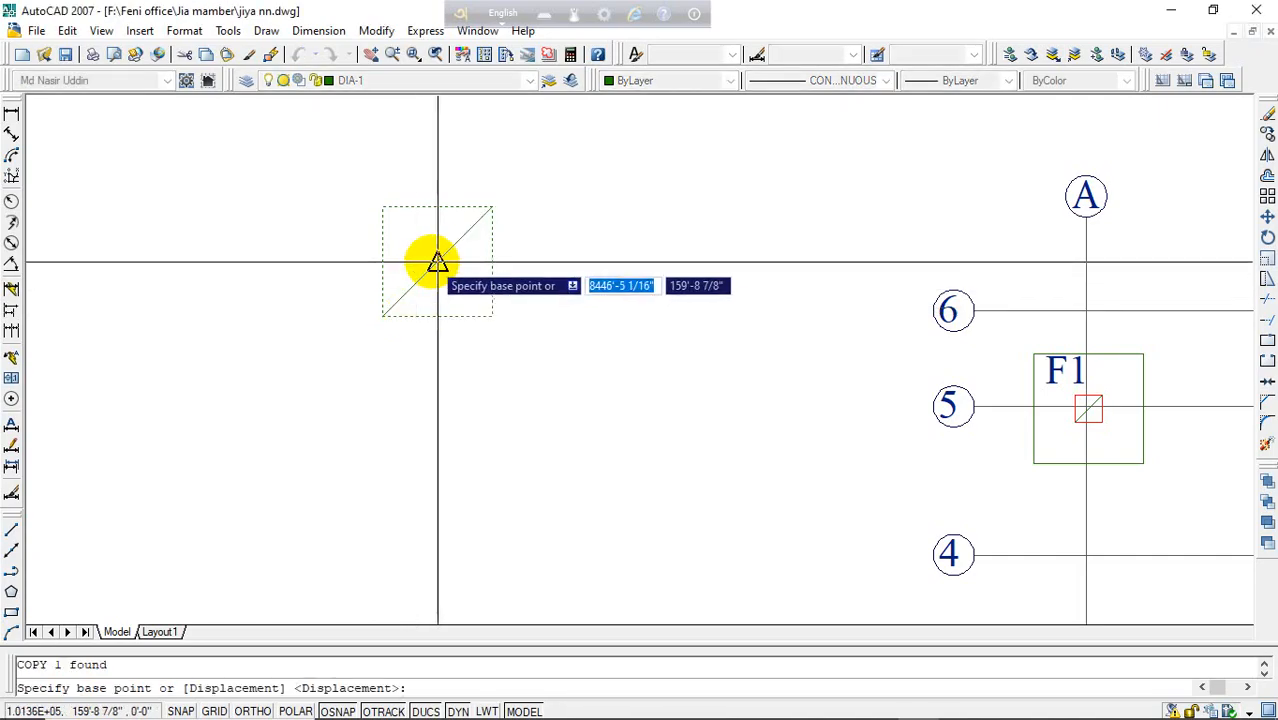
click(437, 262)
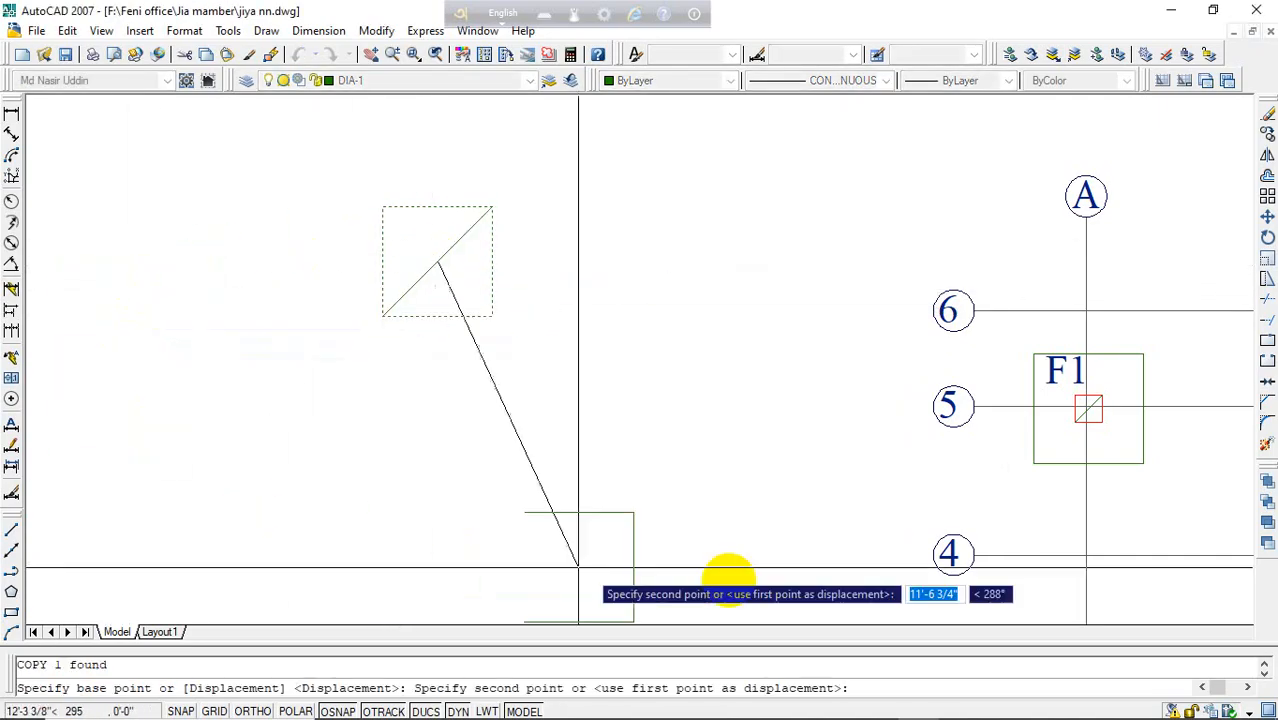
middle_drag(894, 440, 214, 449)
scroll(765, 442, up, 5)
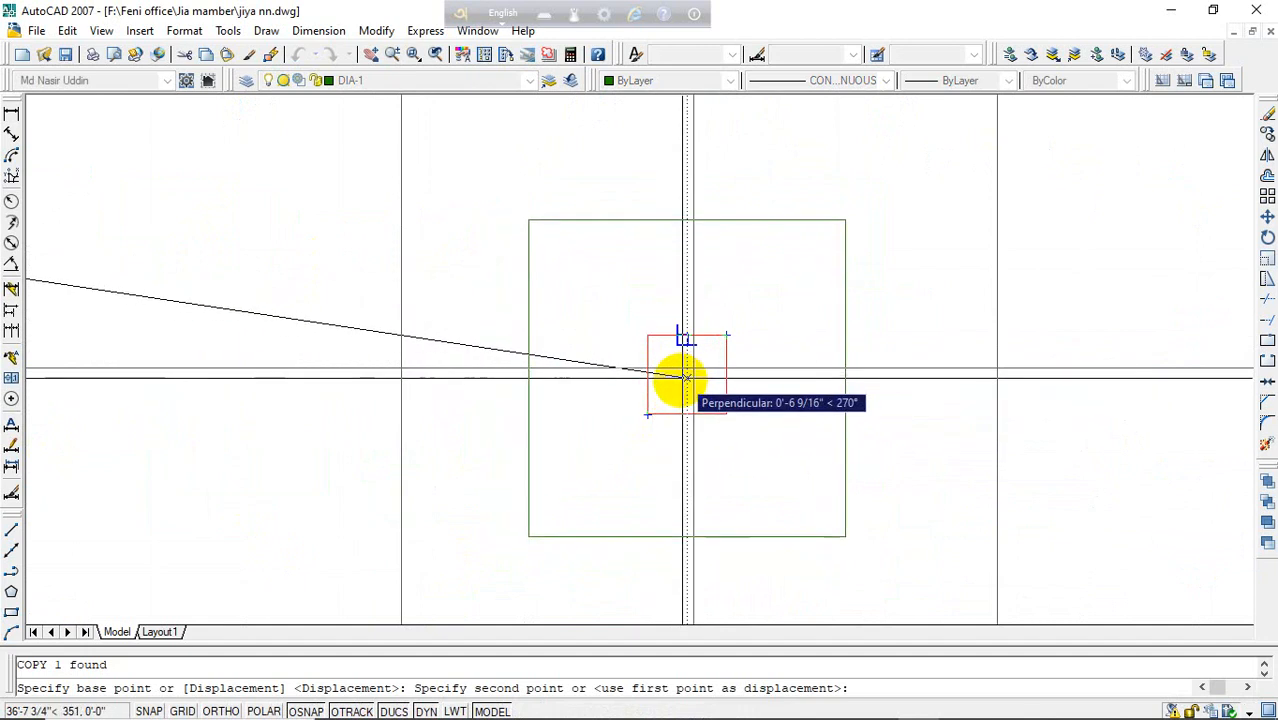
key(Escape)
- Draw a diagonal line between opposite corners of the column at grid C-5
scroll(699, 440, down, 4)
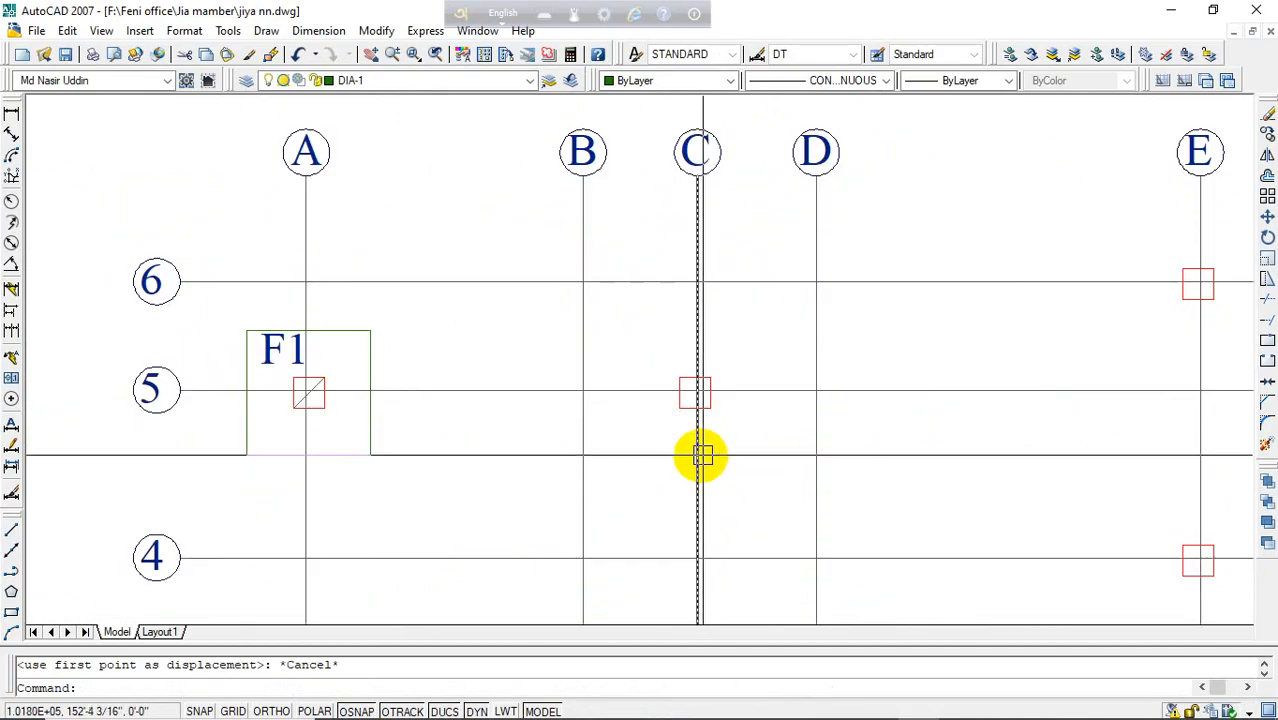
scroll(700, 450, up, 3)
text(L)
key(Return)
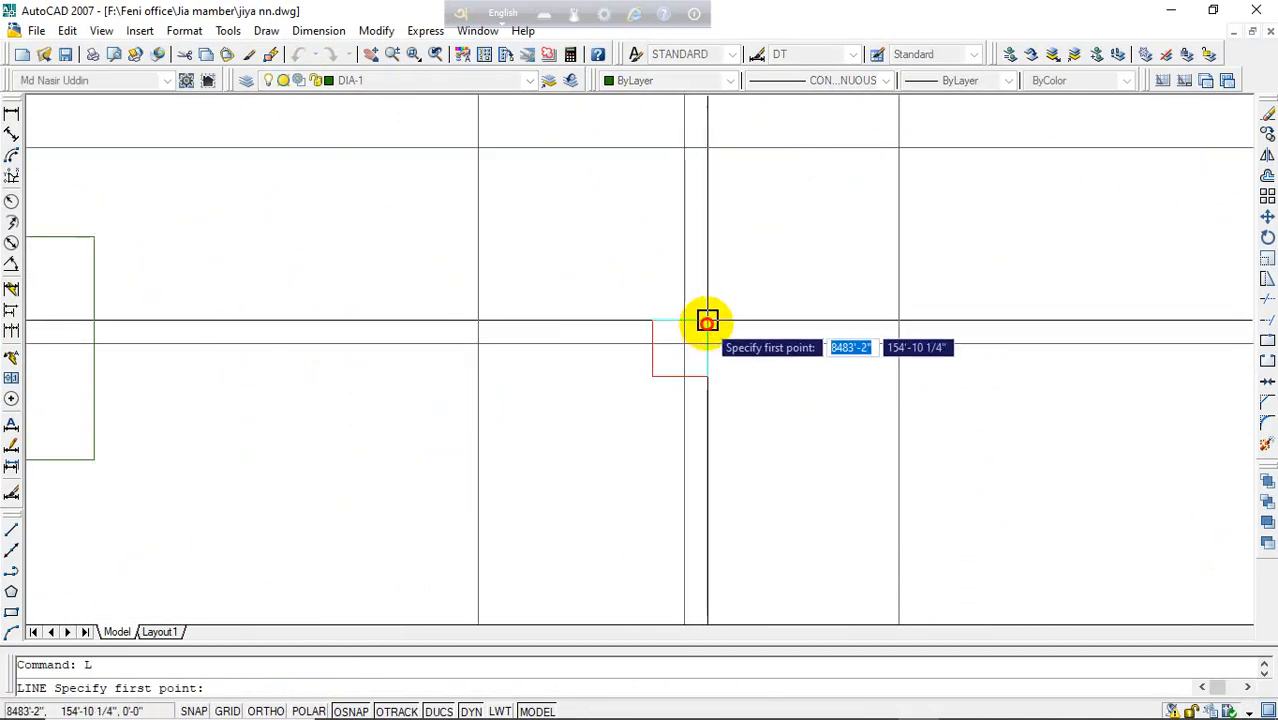
click(707, 321)
scroll(737, 430, down, 2)
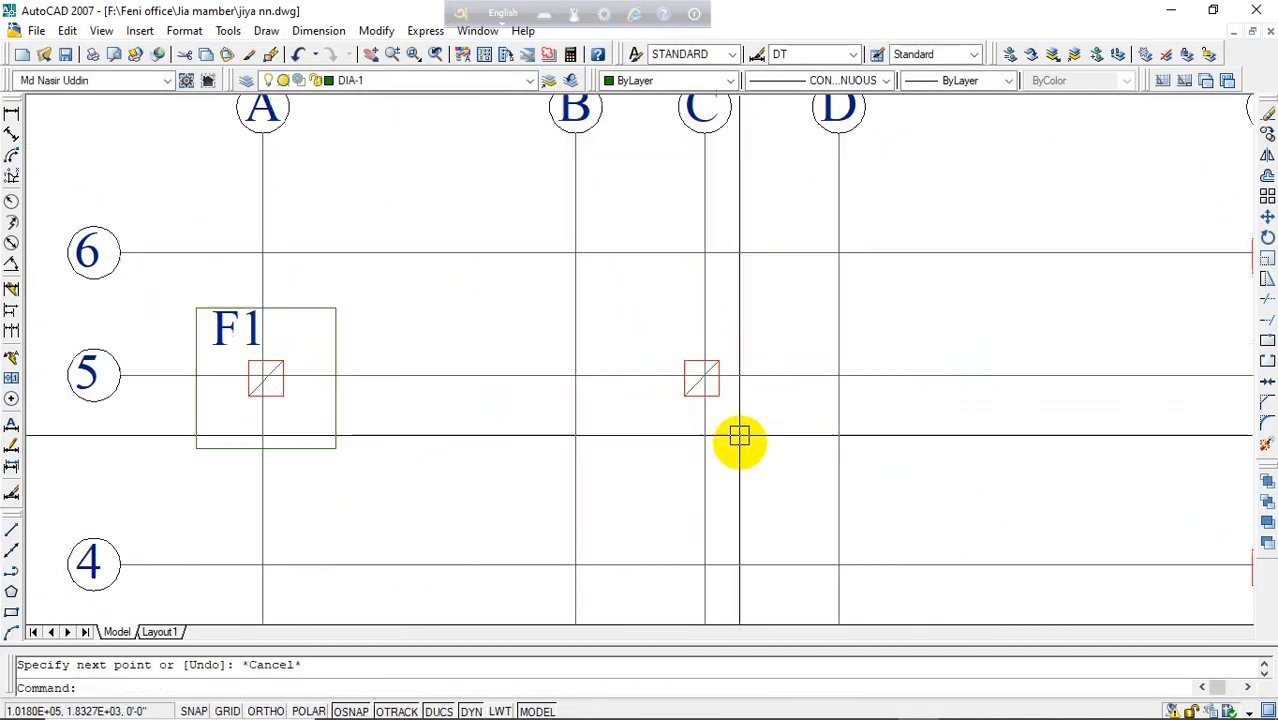
- Copy the footing rectangle from its diagonal's midpoint onto the centre of the column at grid C-5
scroll(547, 410, down, 3)
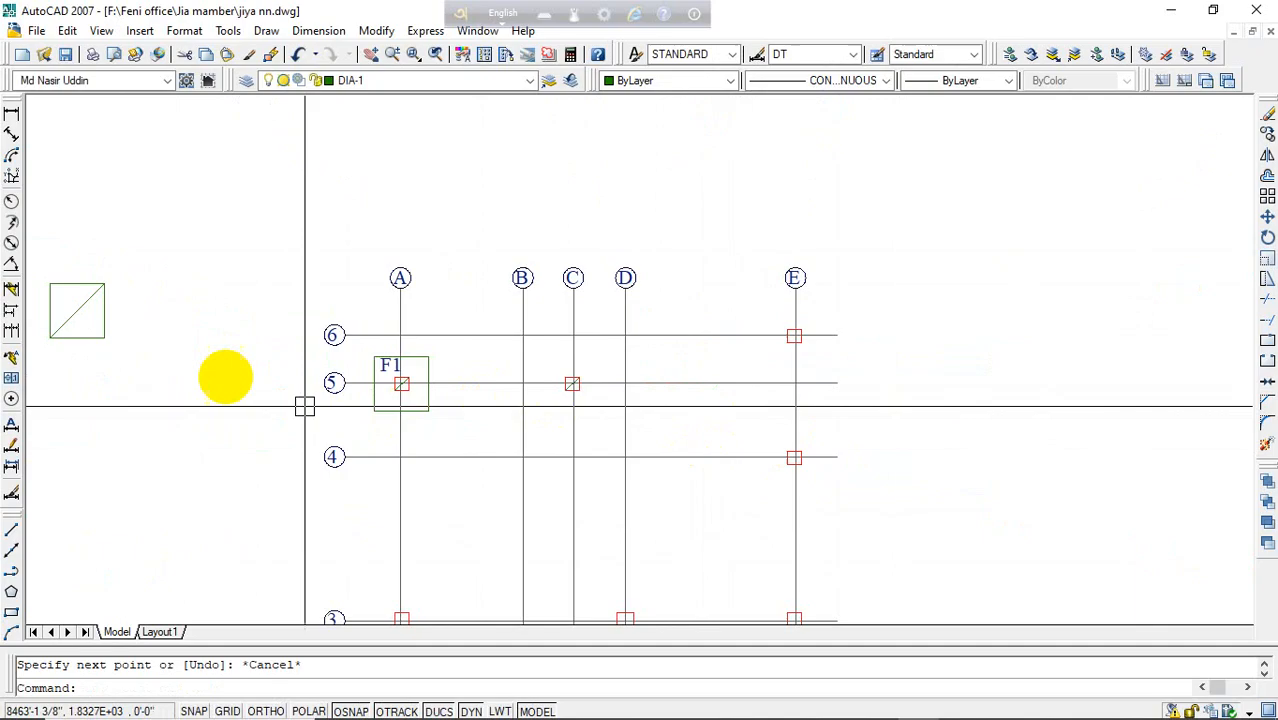
click(93, 340)
text(co)
key(Return)
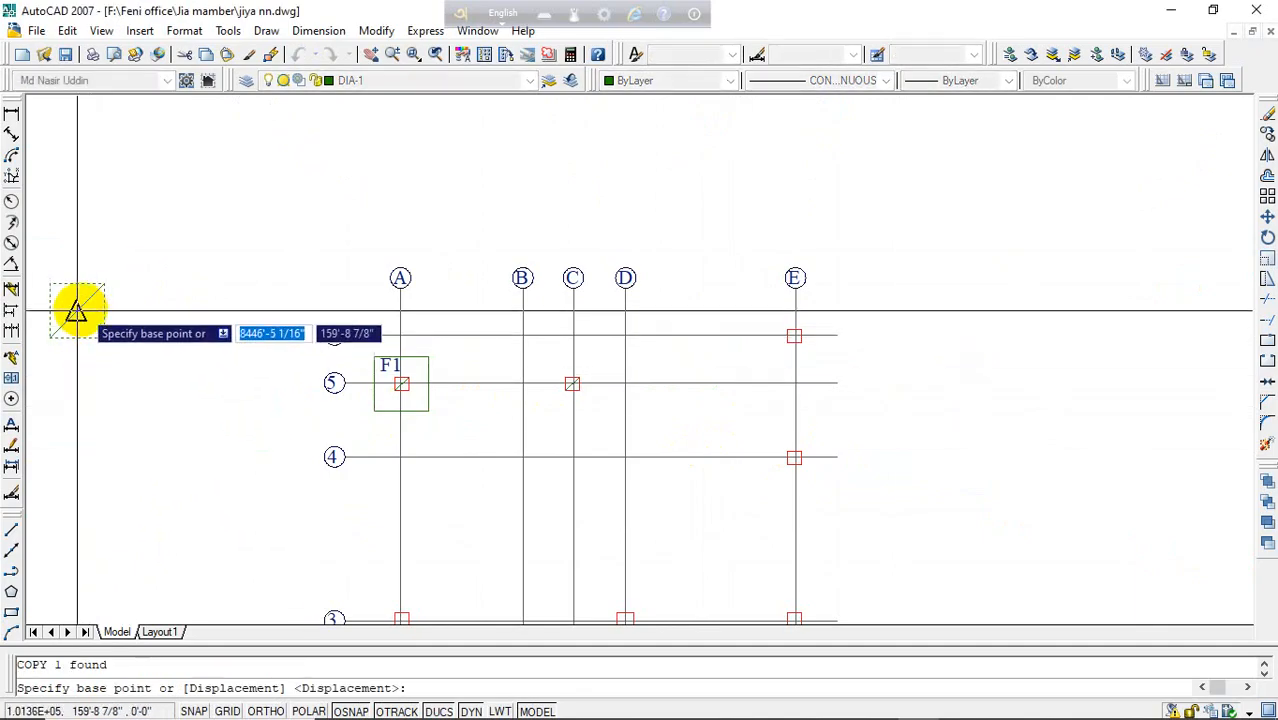
click(77, 307)
scroll(604, 403, up, 2)
scroll(500, 336, up, 5)
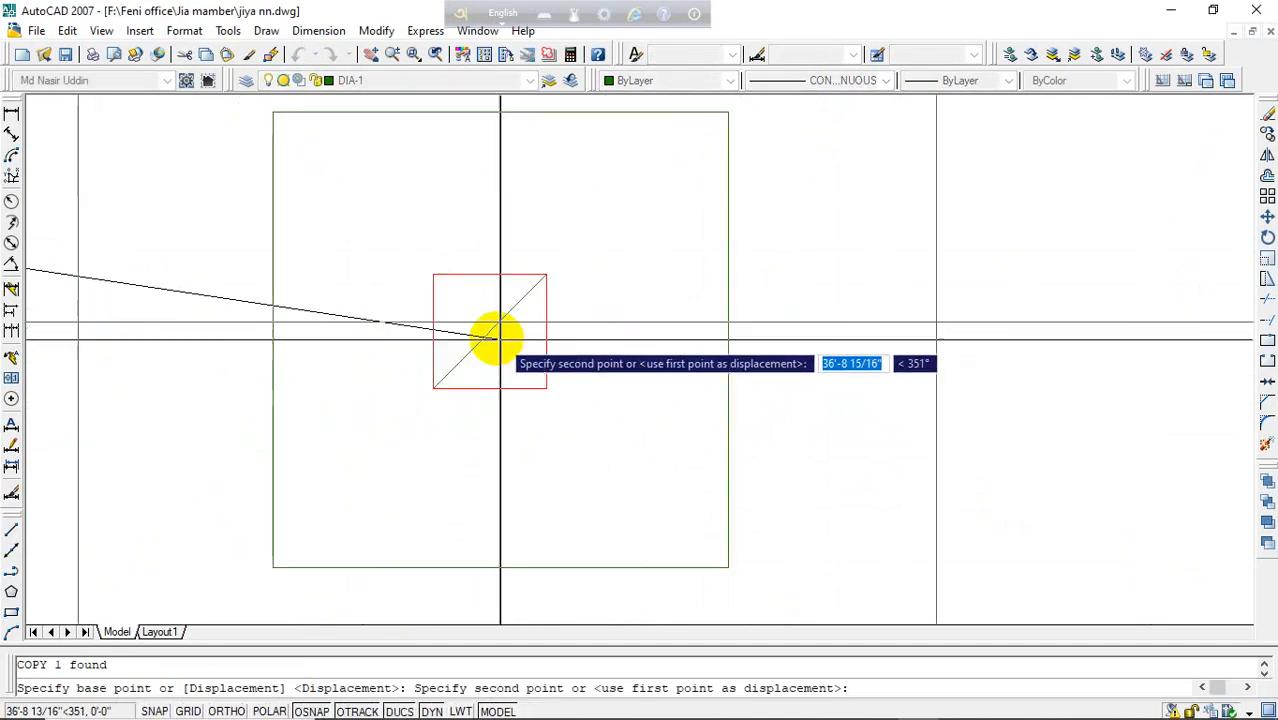
click(490, 328)
key(Escape)
scroll(596, 350, down, 4)
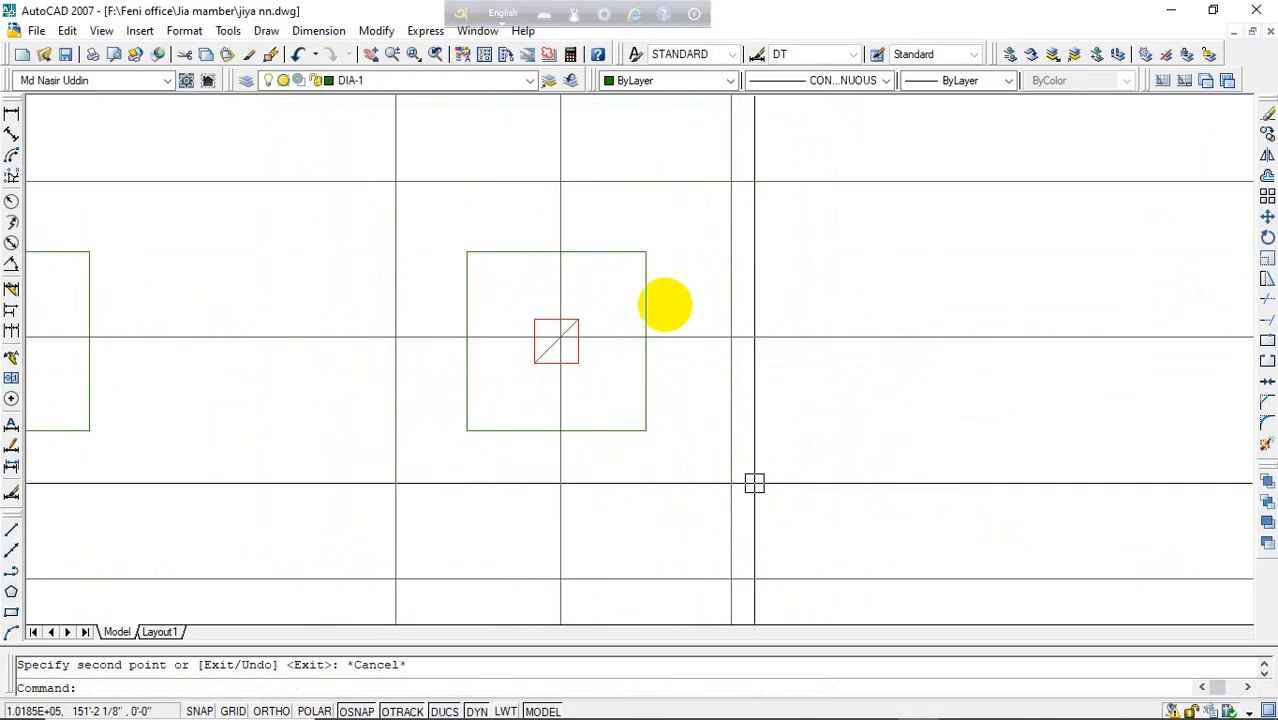
- Add a horizontal linear dimension above the C-5 footing from its upper-left corner to grid line C
scroll(676, 304, down, 4)
click(11, 113)
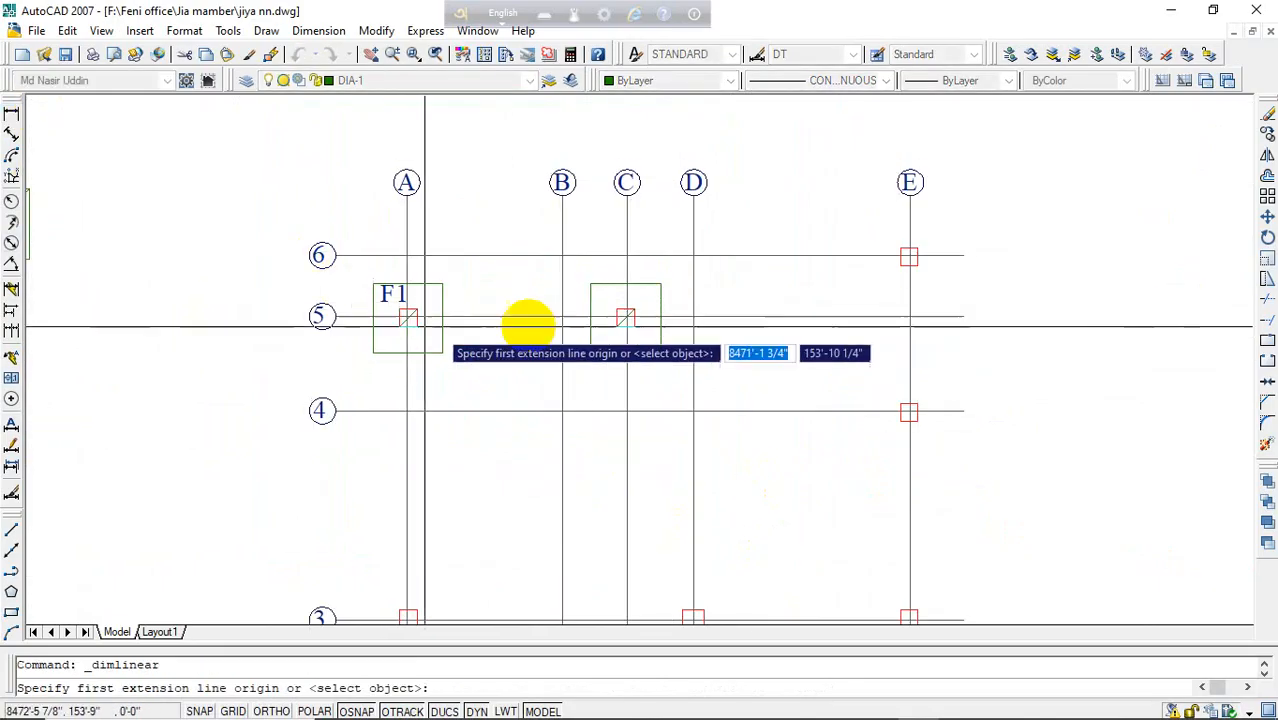
scroll(522, 329, up, 3)
click(637, 243)
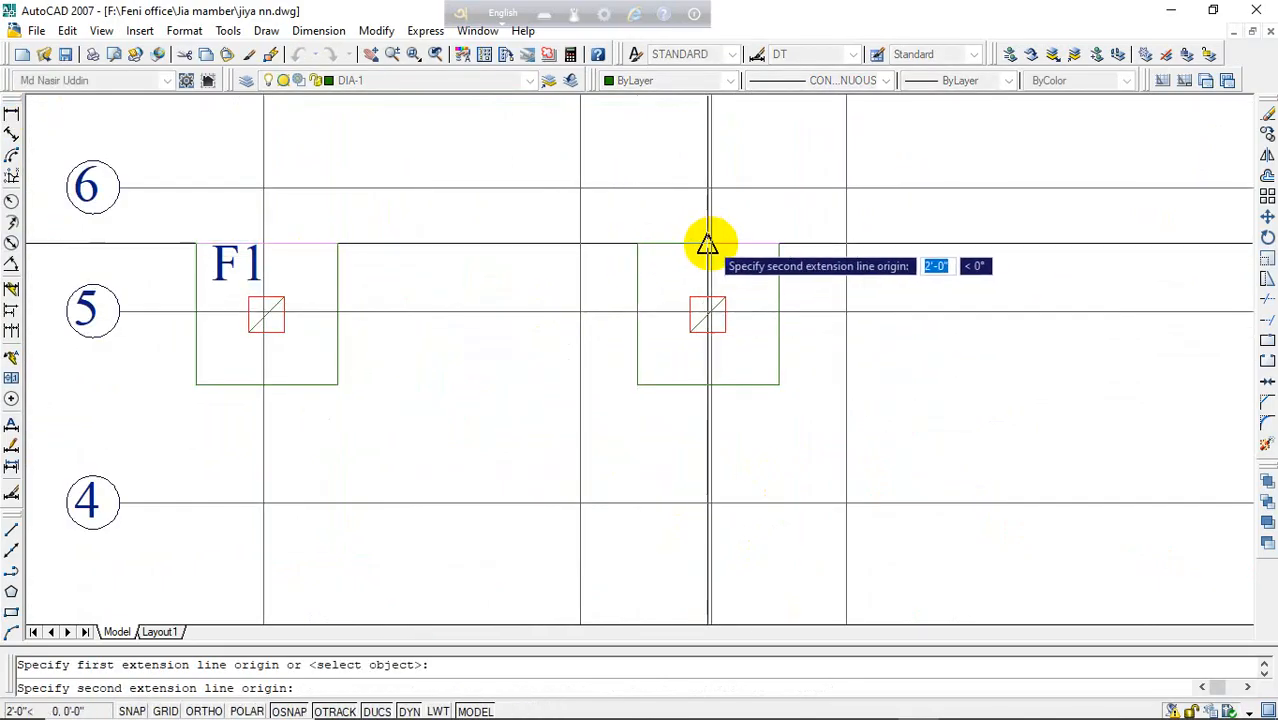
click(711, 243)
click(752, 225)
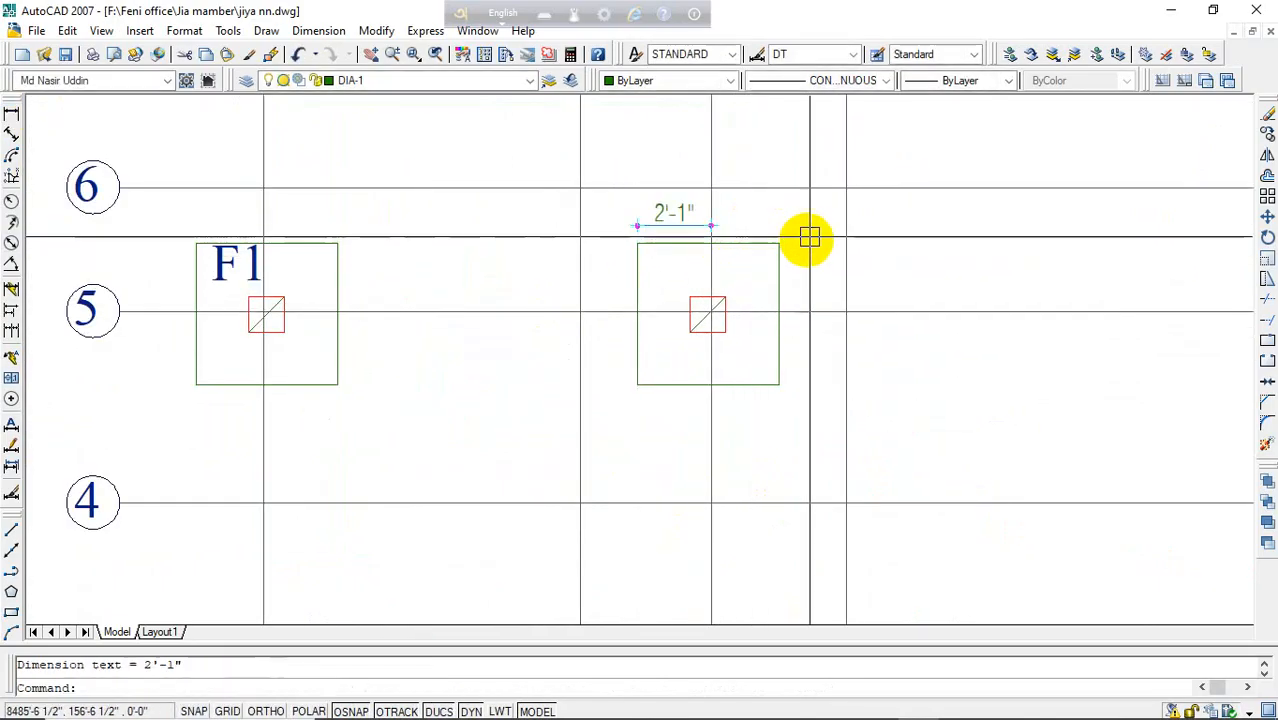
- Add a vertical linear dimension beside the C-5 footing from its upper-right corner to grid line 5
key(Return)
click(779, 243)
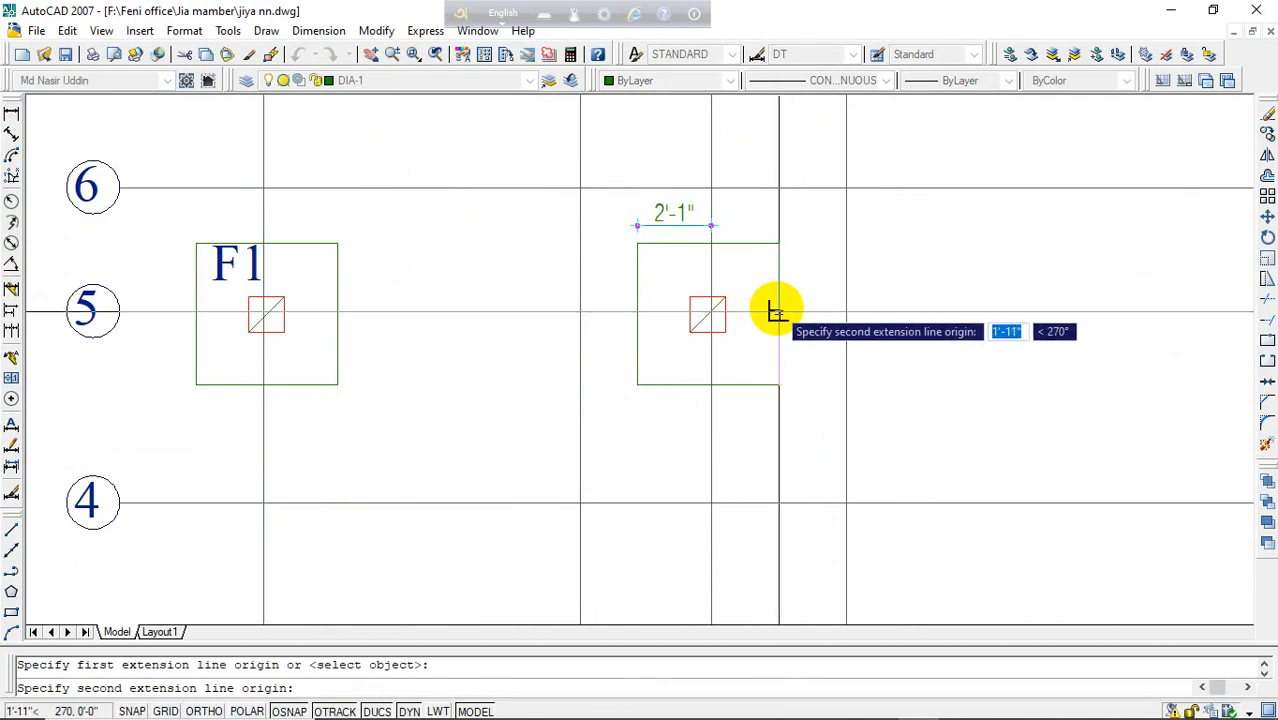
scroll(778, 310, up, 5)
click(767, 313)
scroll(818, 265, down, 2)
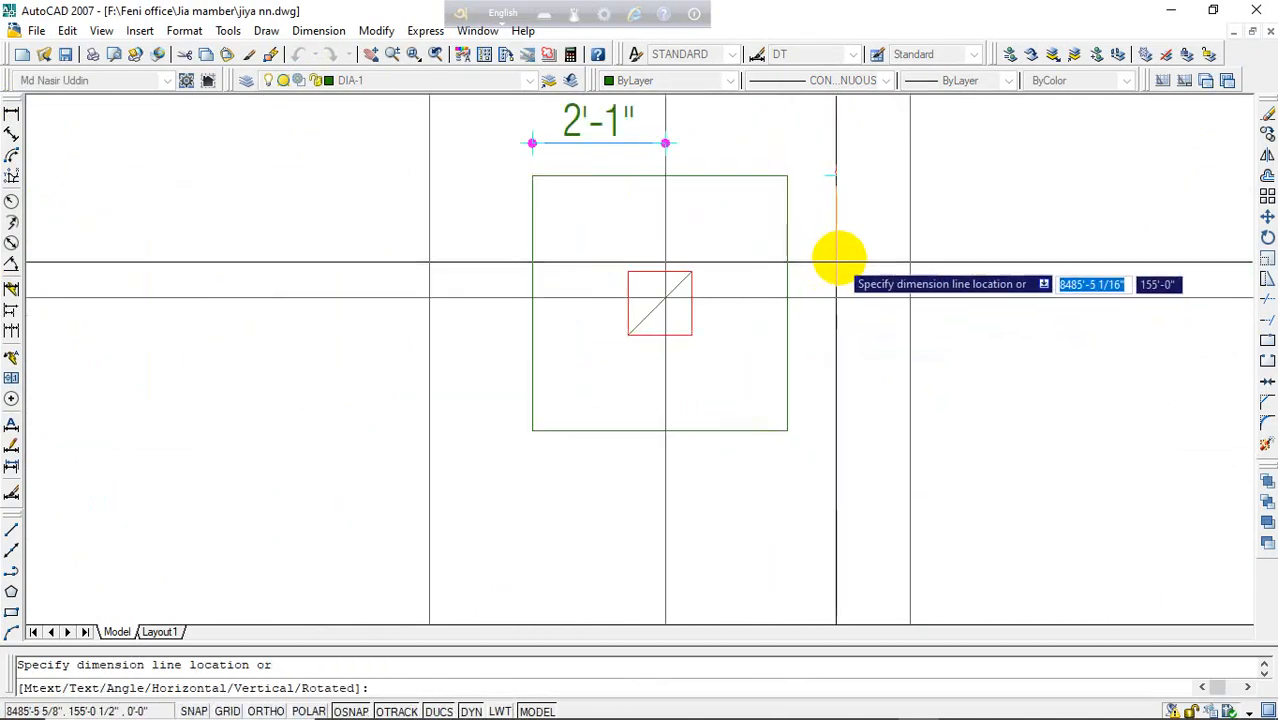
click(838, 258)
- Add a horizontal linear dimension below the C-5 footing from its lower-right corner to grid line C
key(Return)
click(787, 430)
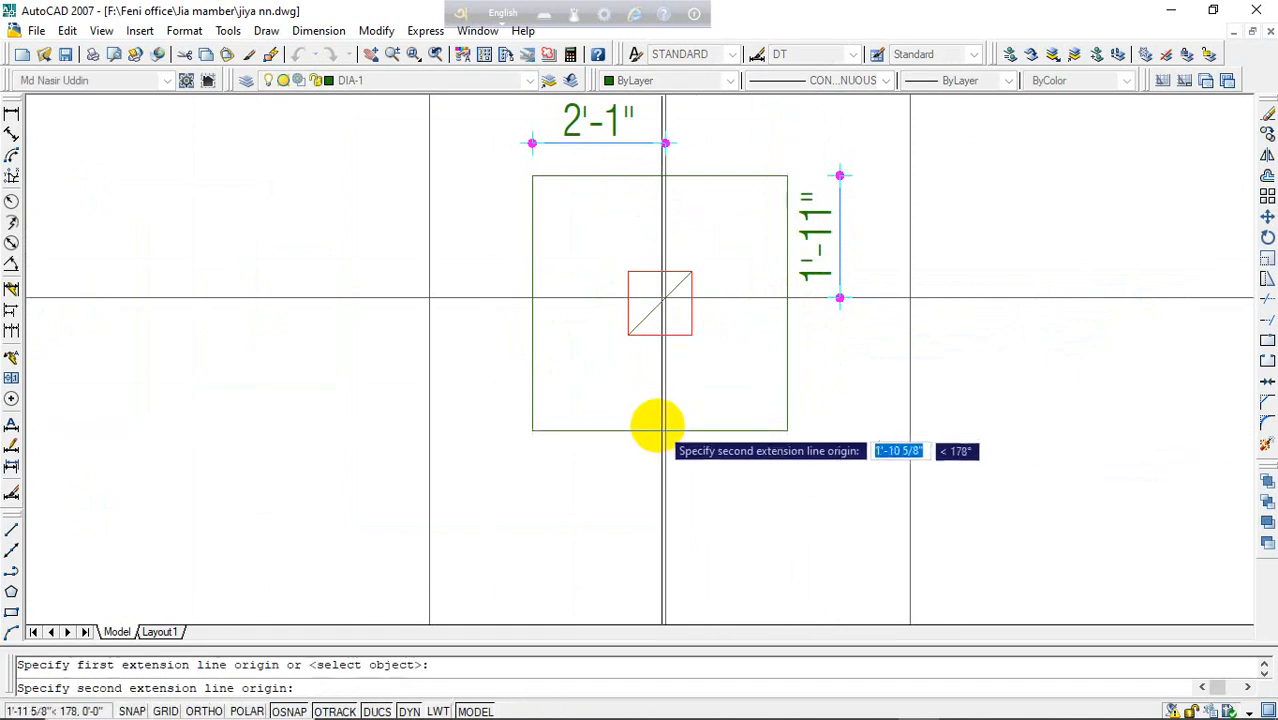
click(658, 430)
click(662, 491)
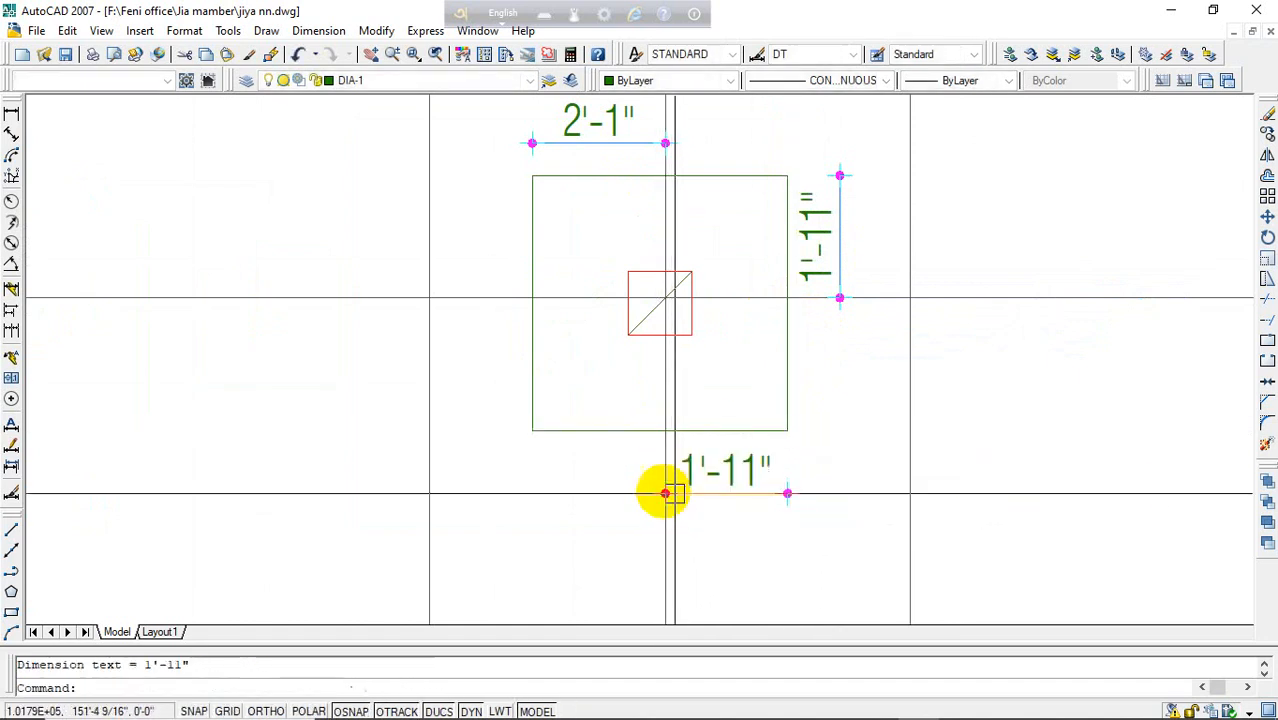
- Add a vertical linear dimension beside the C-5 footing from its lower-left corner to grid line 5
key(Return)
click(532, 430)
click(532, 298)
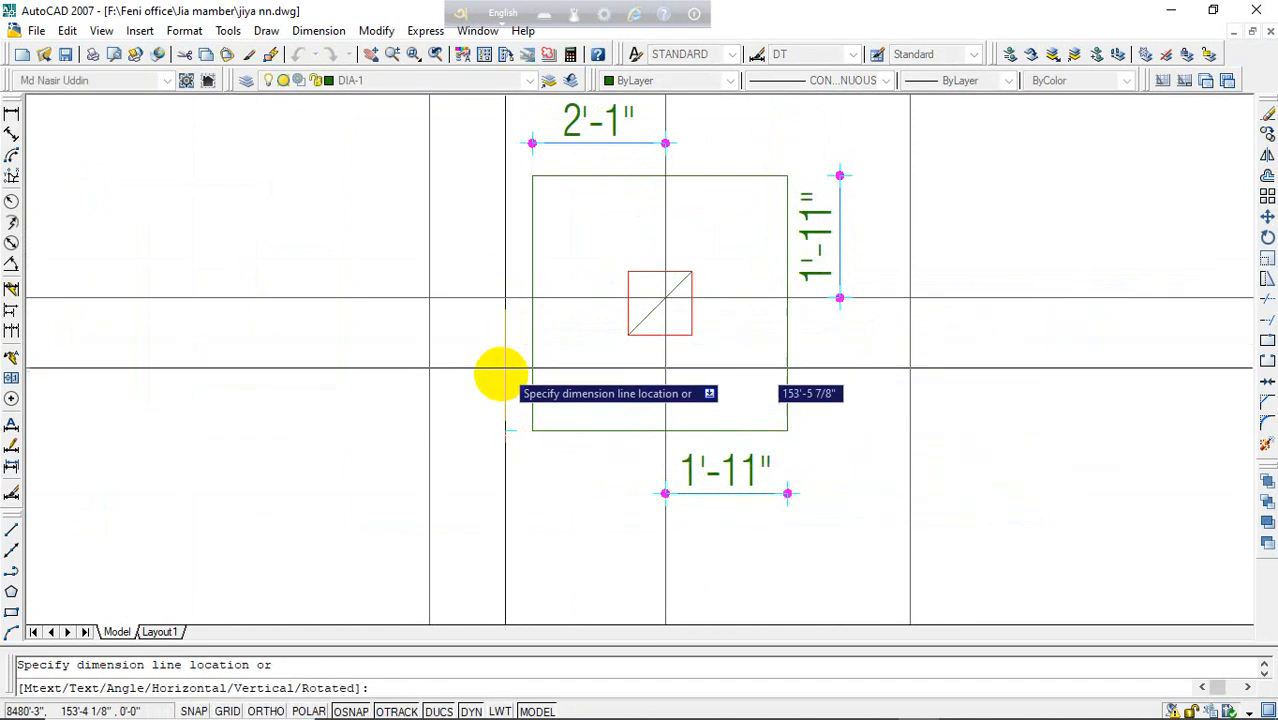
click(491, 375)
key(Escape)
- Copy the F1 label from the A-5 footing into the upper part of the C-5 footing
scroll(495, 355, down, 3)
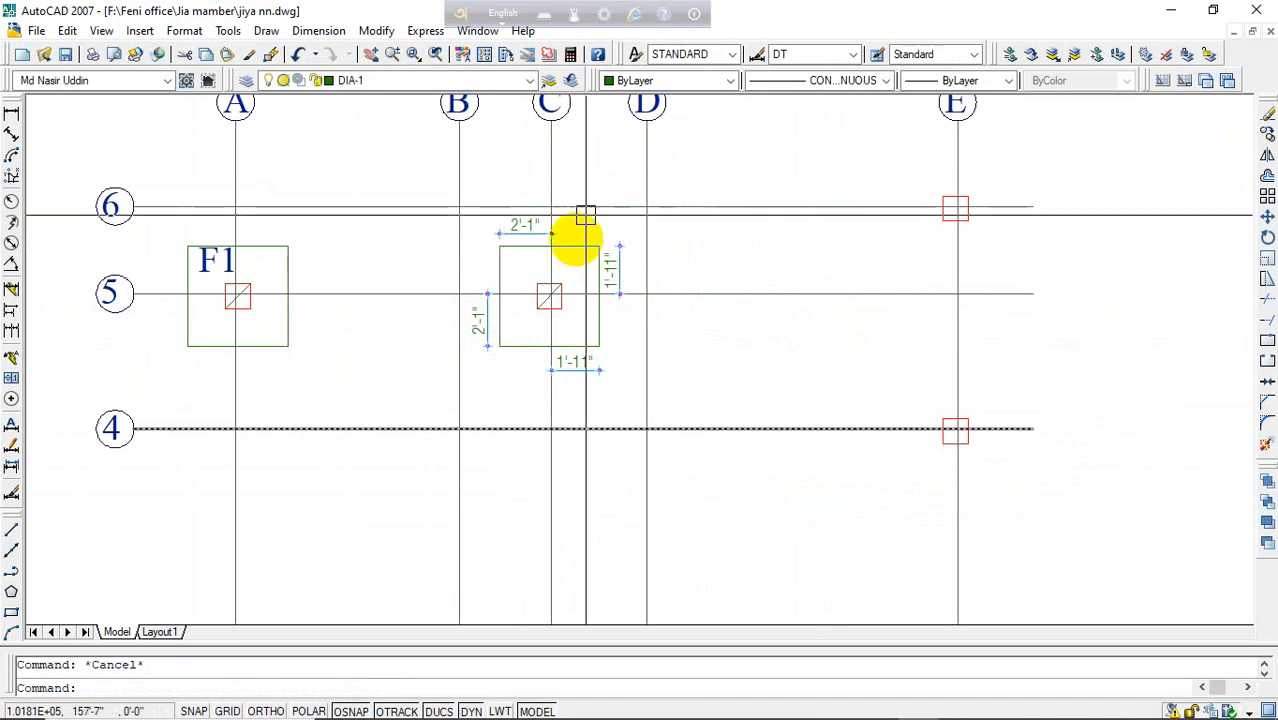
scroll(203, 248, up, 3)
click(210, 268)
text(c)
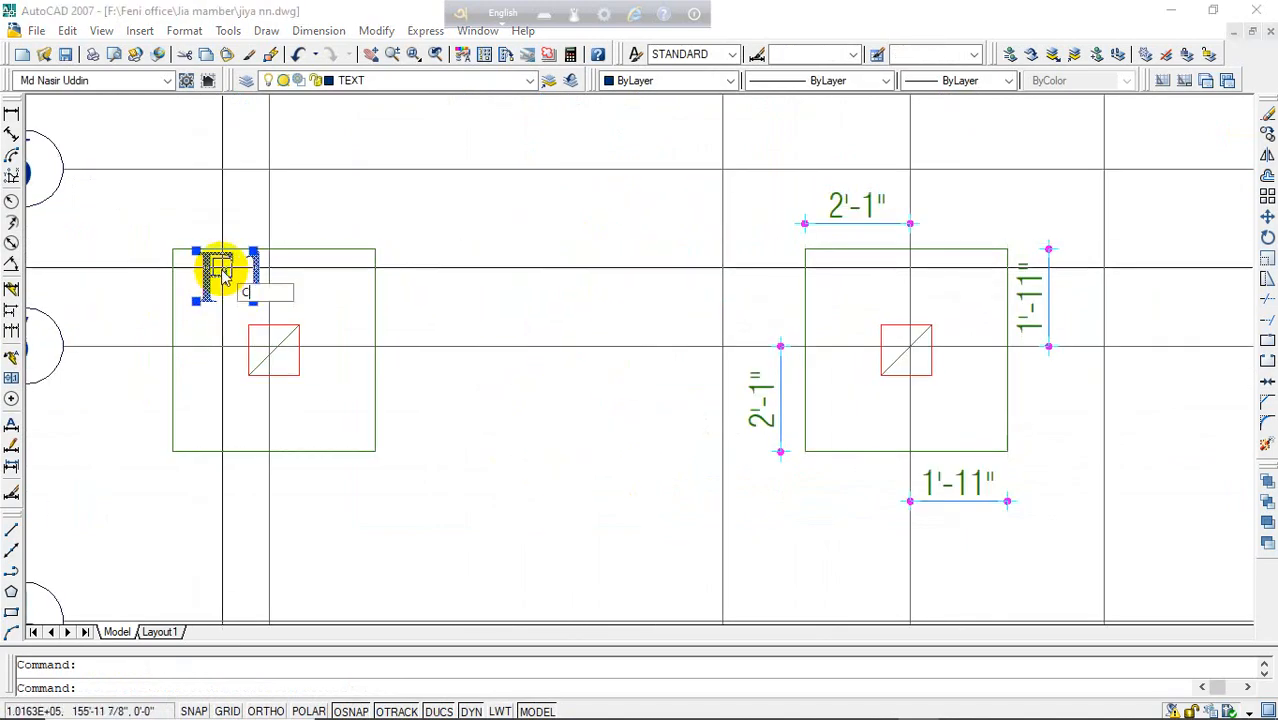
key(Return)
click(222, 268)
click(850, 286)
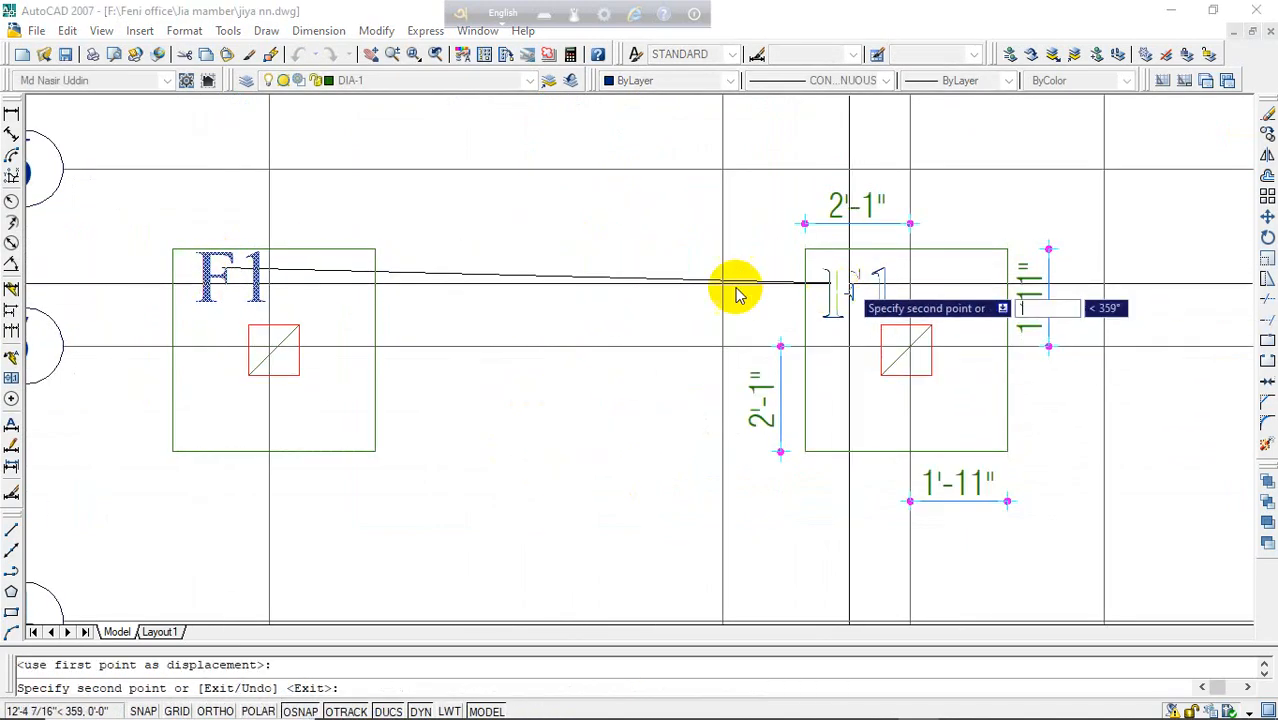
scroll(559, 321, down, 2)
key(Escape)
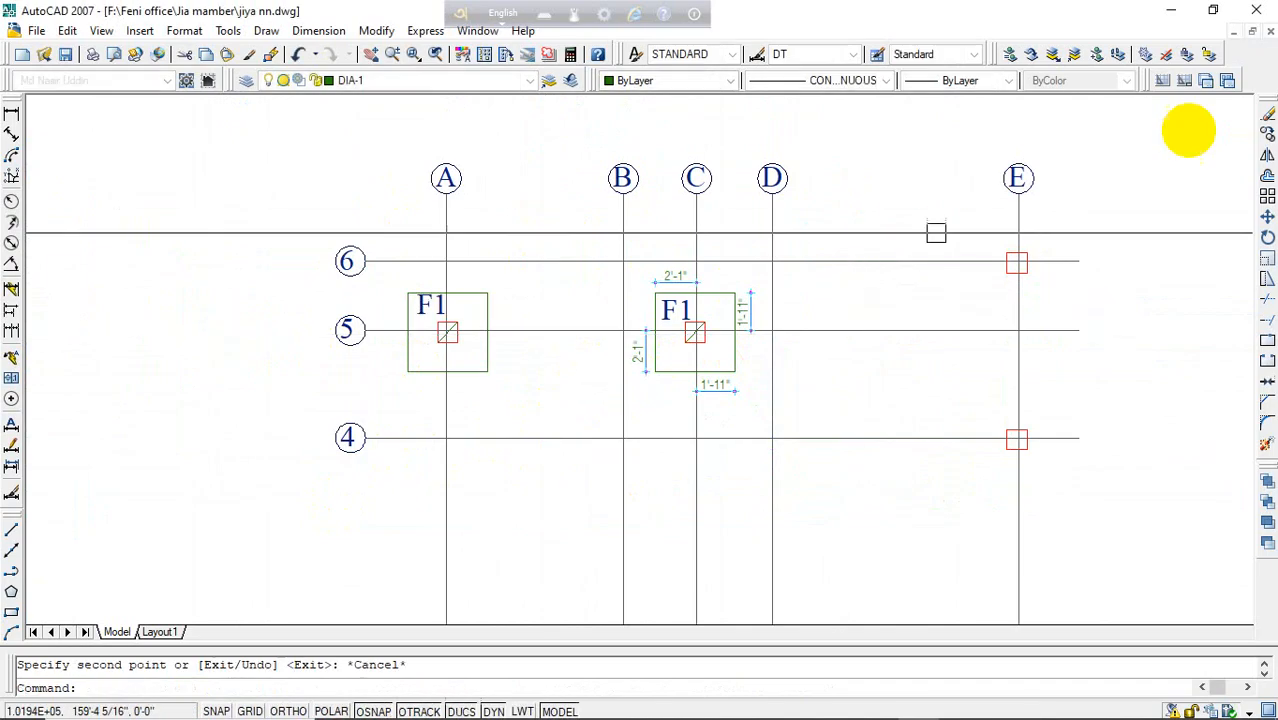
scroll(665, 277, up, 3)
click(750, 330)
key(Escape)
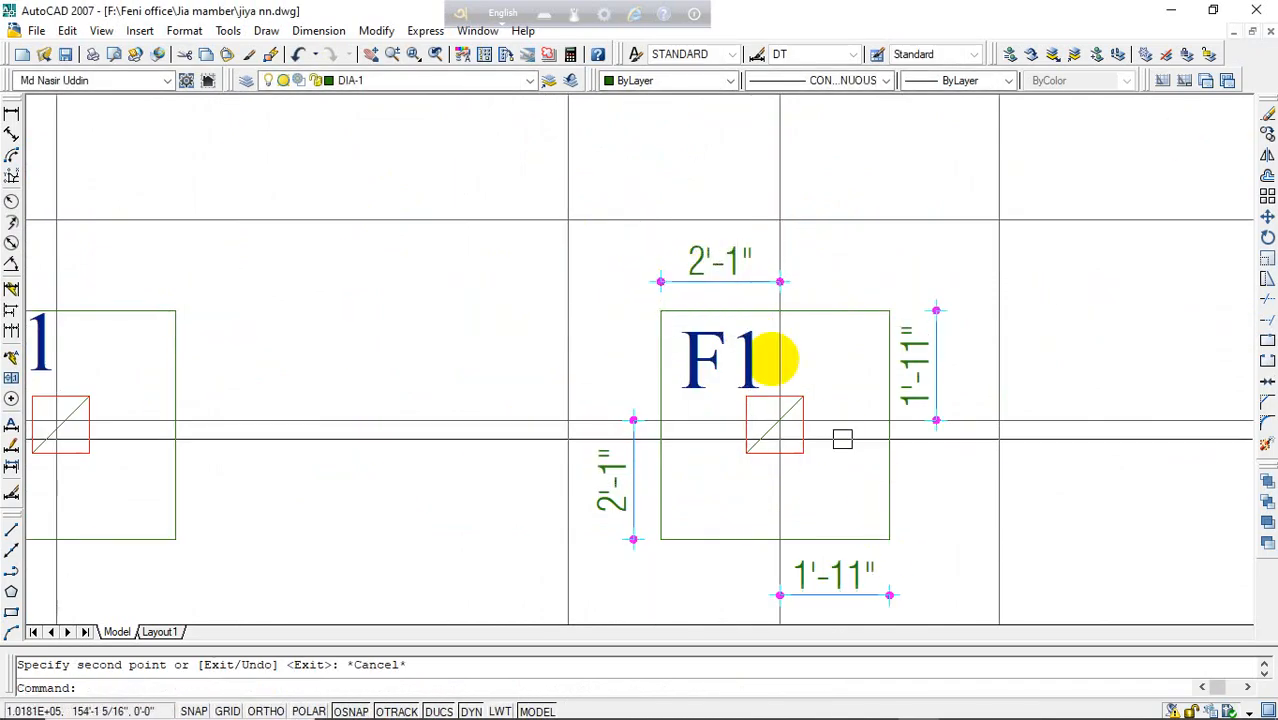
click(823, 595)
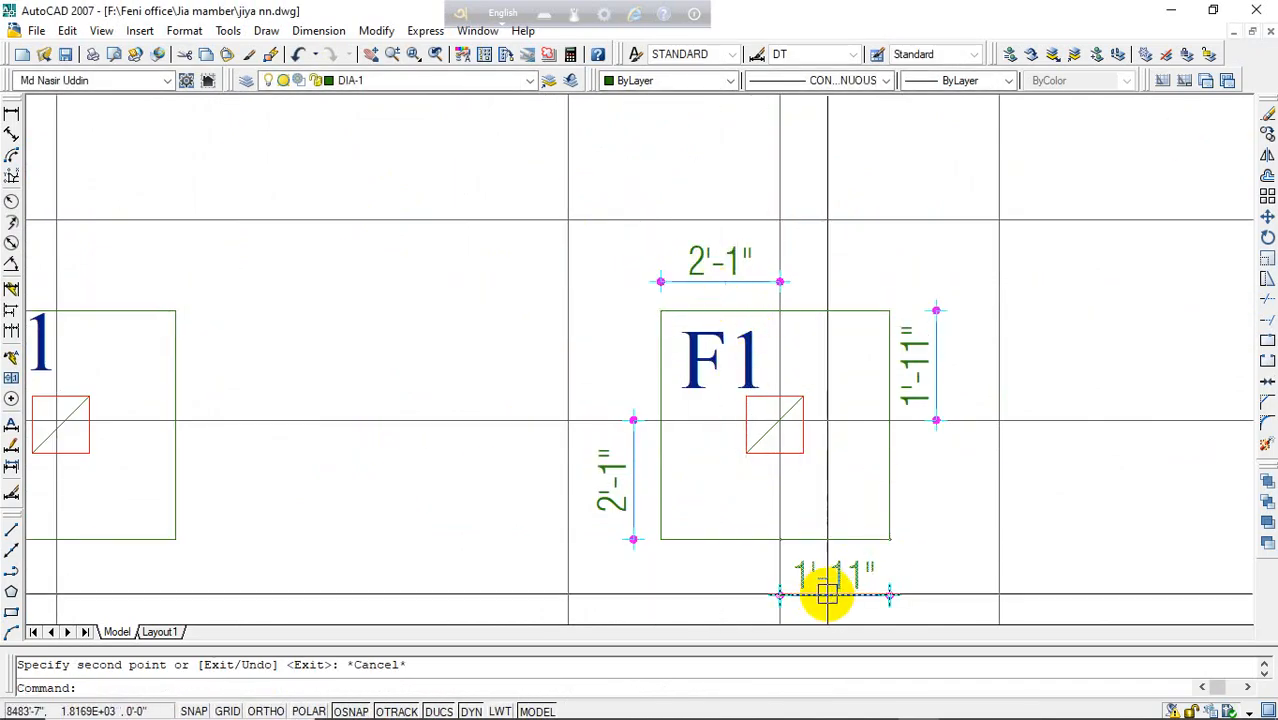
key(Escape)
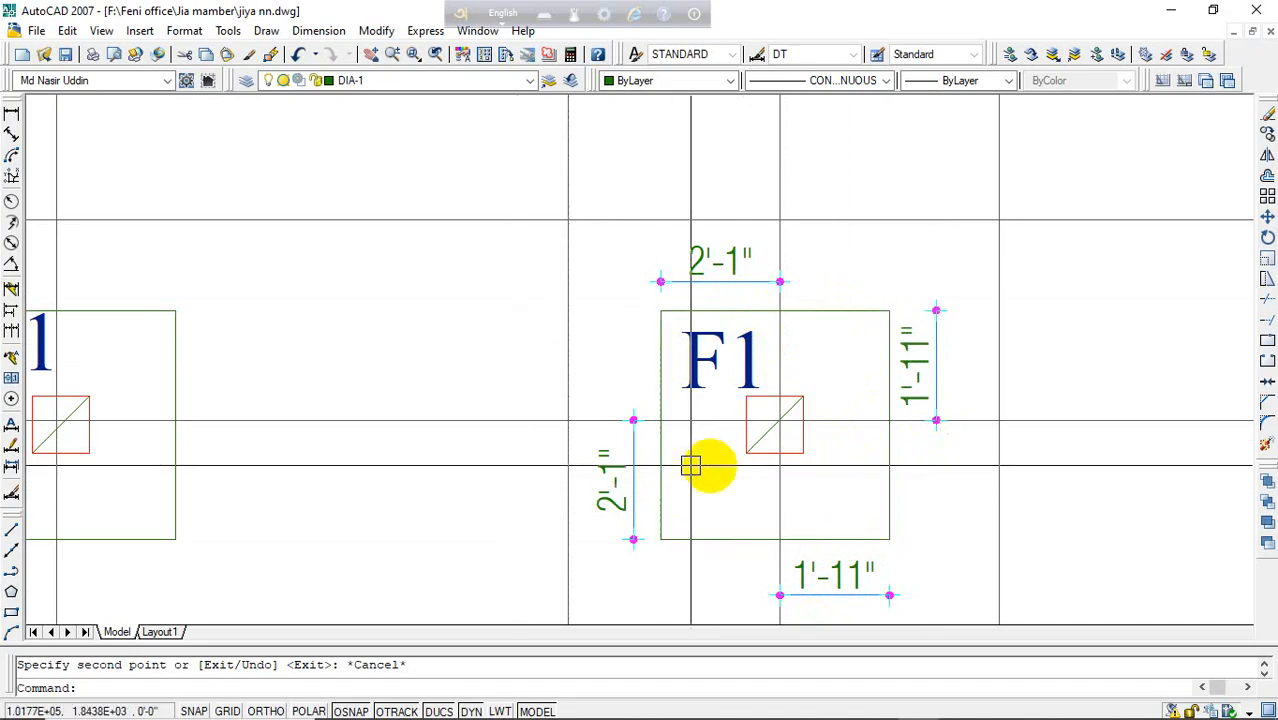
- Copy the footing schedule, typical footing plan, notes and section A-A from the reference drawings to the space beside the new footing layout plan
scroll(698, 475, down, 10)
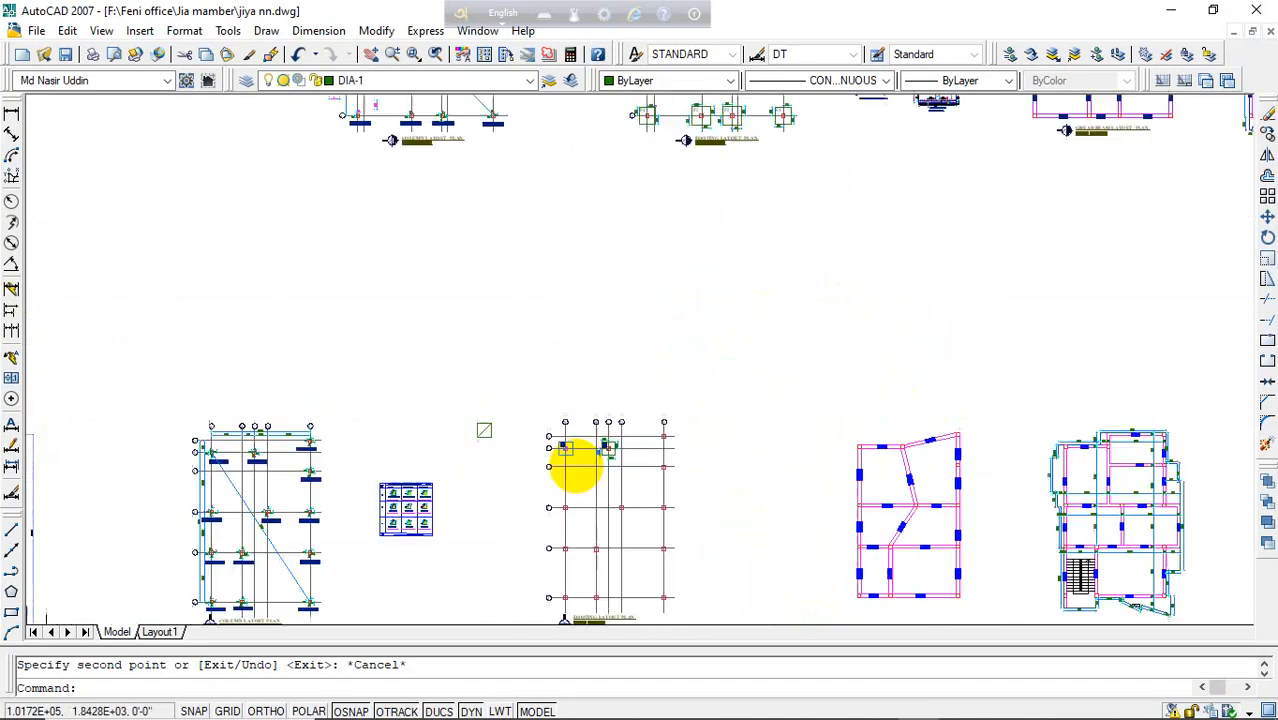
scroll(668, 365, up, 5)
click(773, 177)
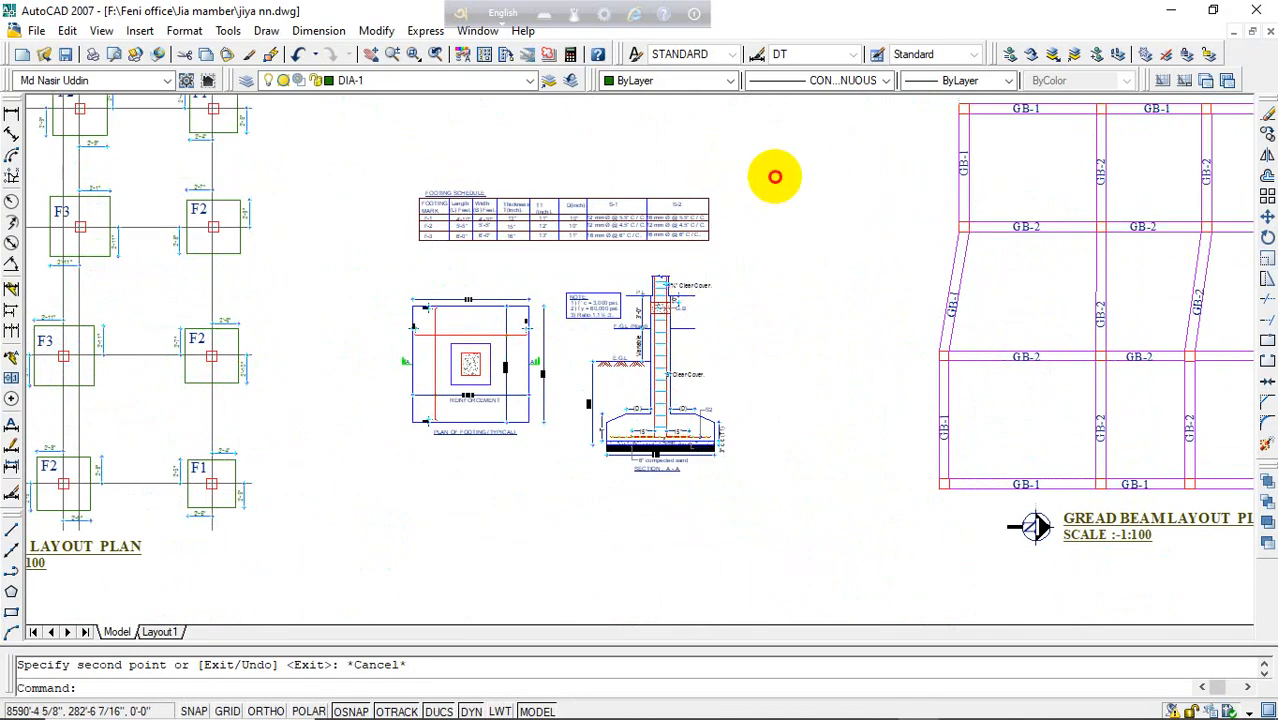
click(376, 510)
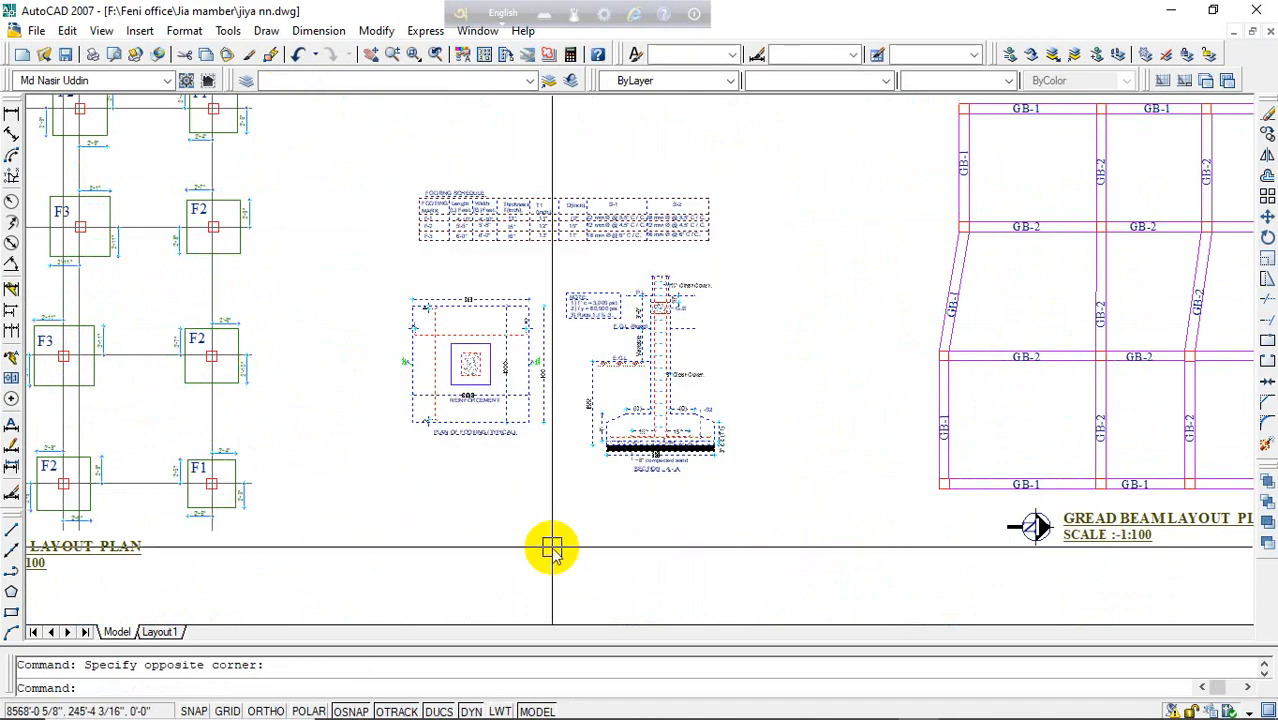
text(CO)
key(Return)
click(585, 434)
scroll(620, 400, down, 8)
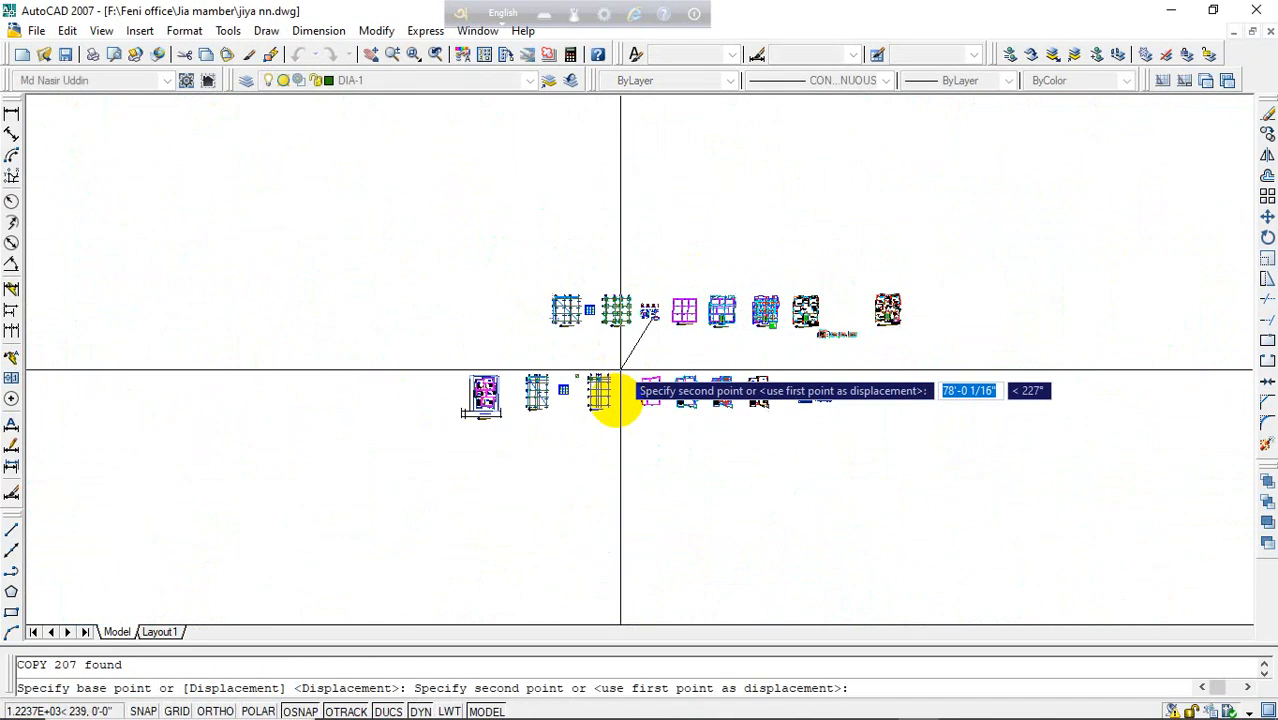
scroll(628, 400, up, 6)
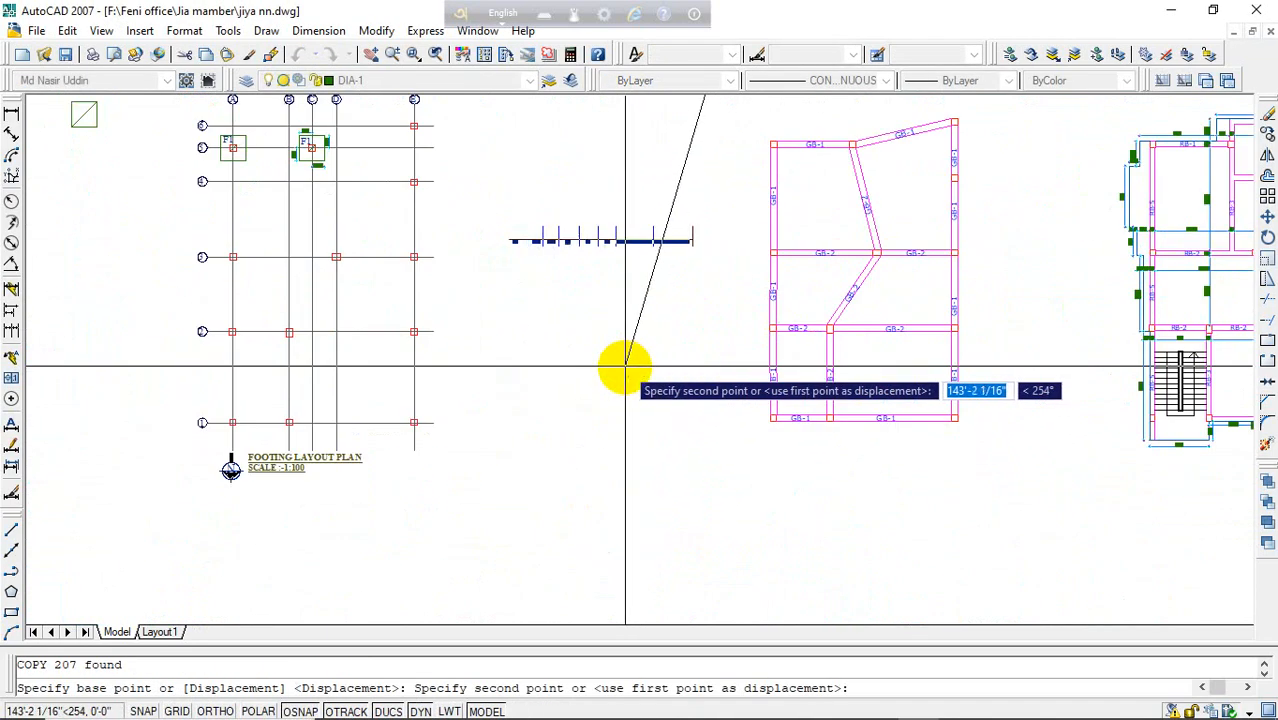
click(617, 351)
key(Escape)
- Change the F-1 length and width in the copied footing schedule to 4'-0" each
scroll(530, 242, up, 7)
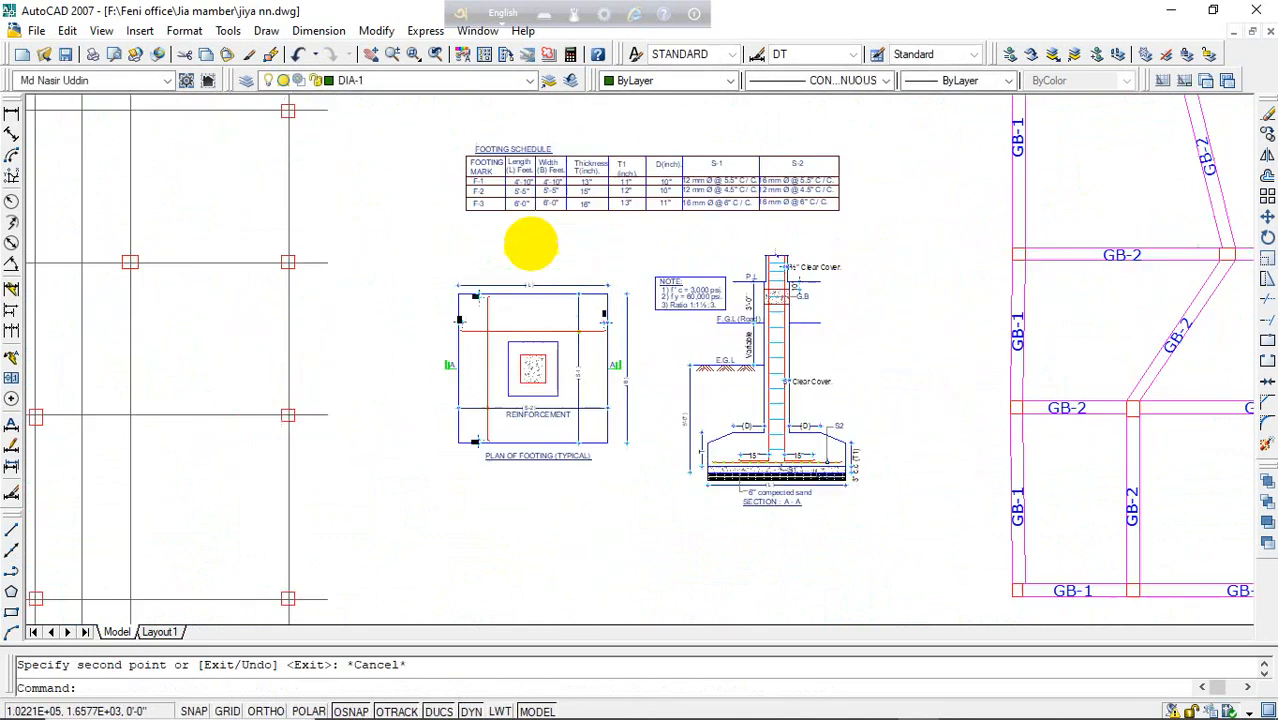
middle_drag(557, 370, 559, 388)
scroll(465, 277, up, 8)
click(578, 272)
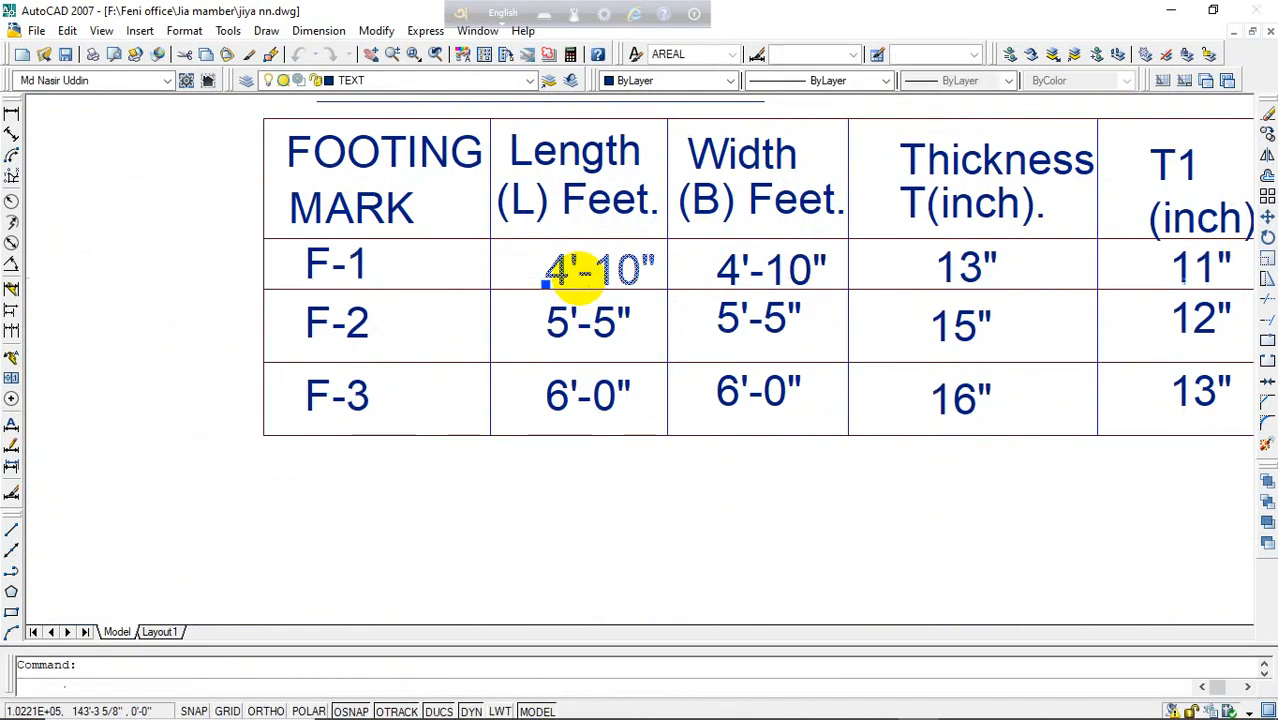
double_click(614, 270)
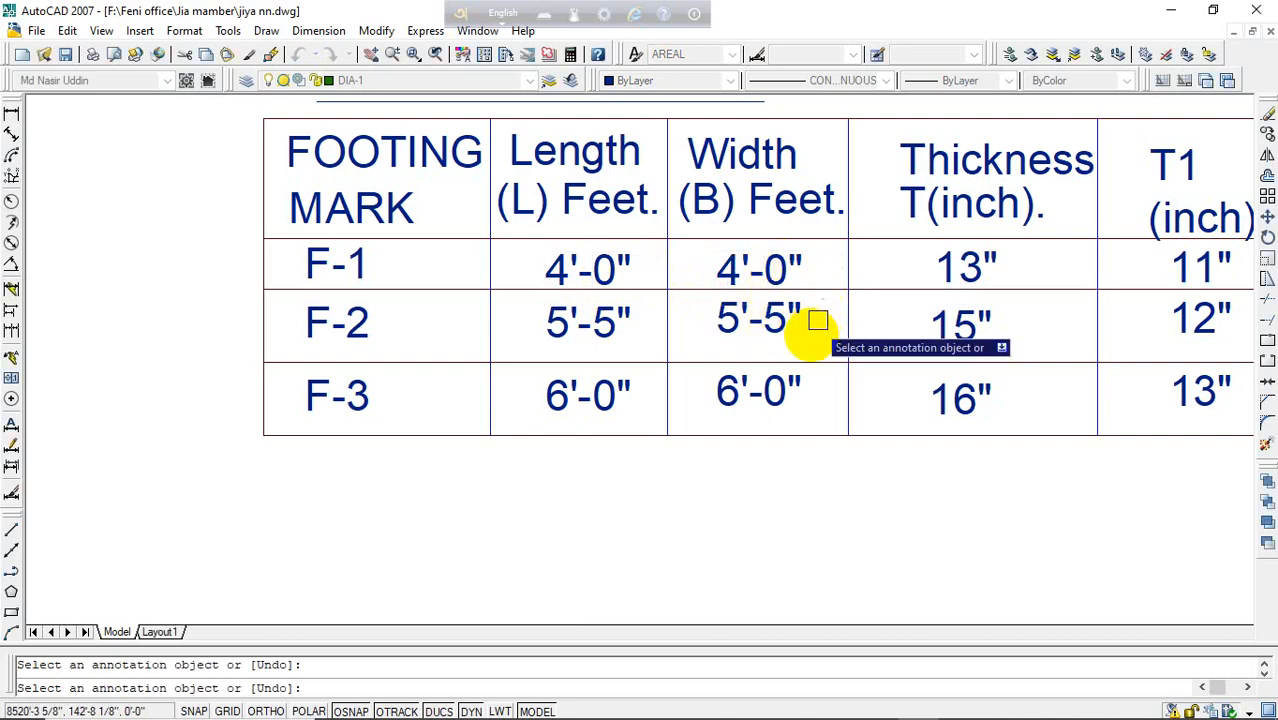
key(Escape)
- Examine the schedule's size, thickness, T1 and D columns and the matching dimensions on the footing section A-A
scroll(560, 265, down, 2)
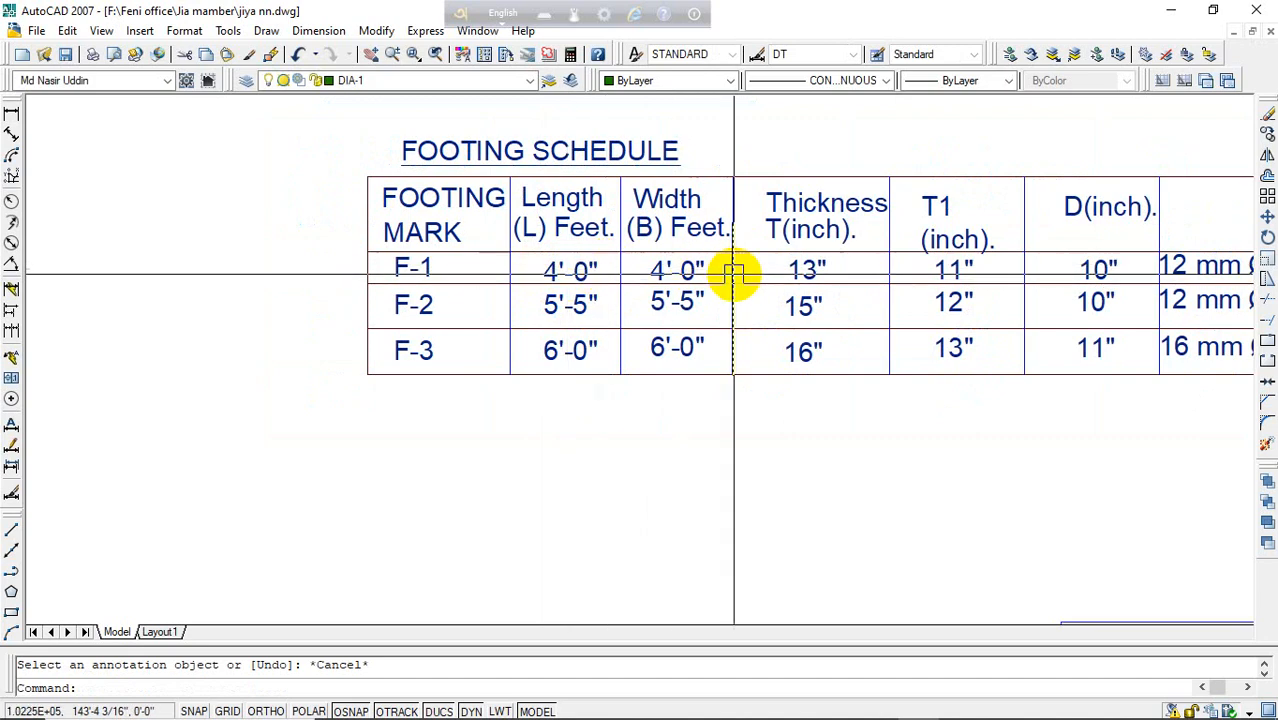
scroll(815, 270, up, 3)
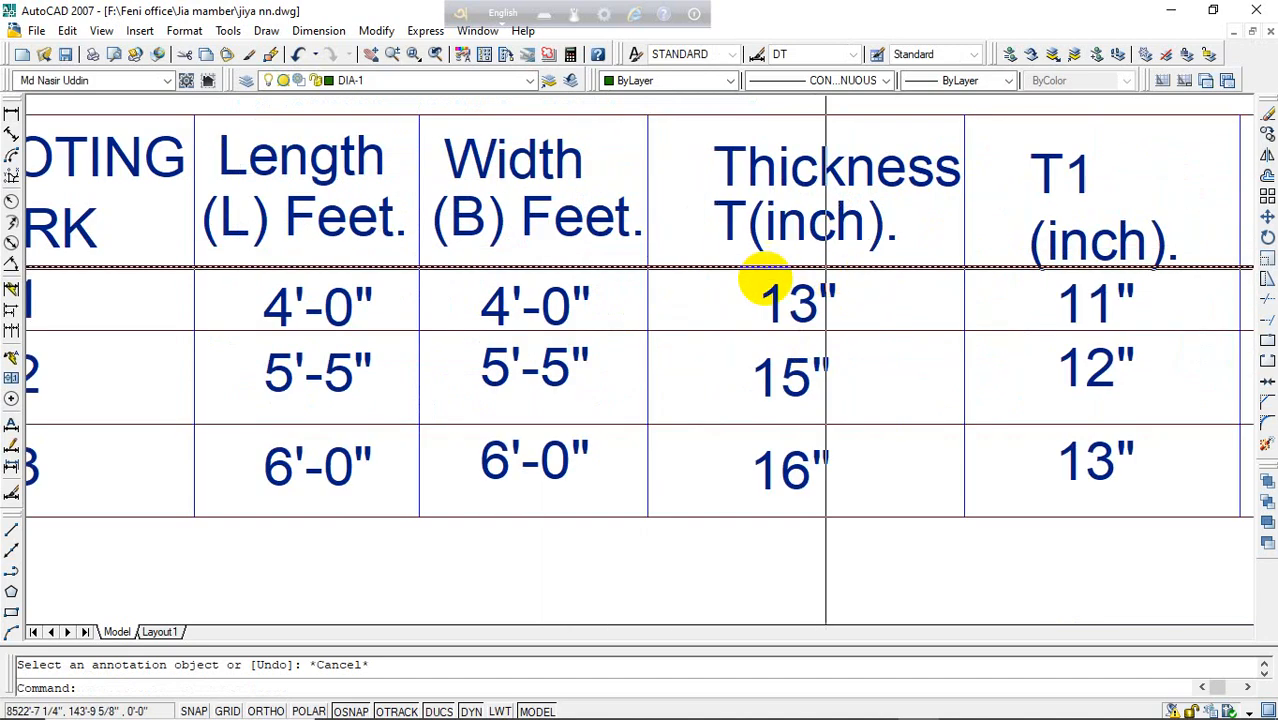
scroll(775, 285, down, 1)
middle_drag(791, 300, 610, 294)
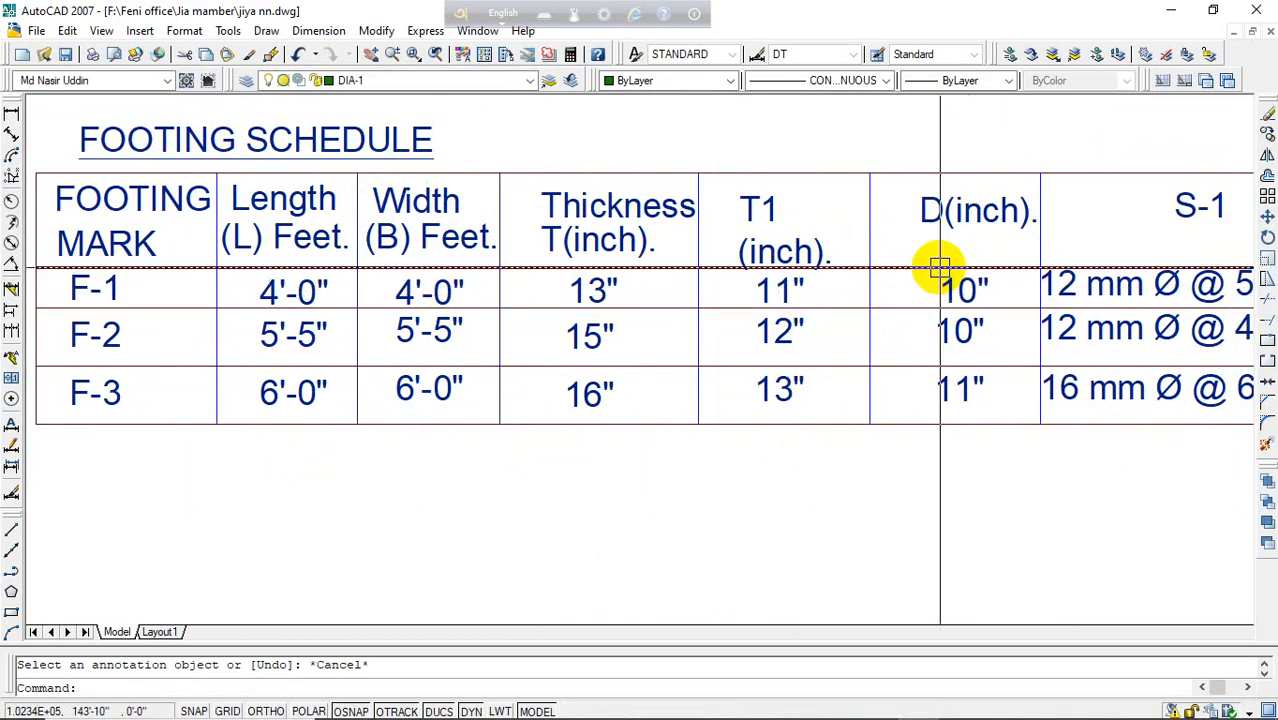
scroll(815, 252, down, 4)
middle_drag(787, 477, 456, 251)
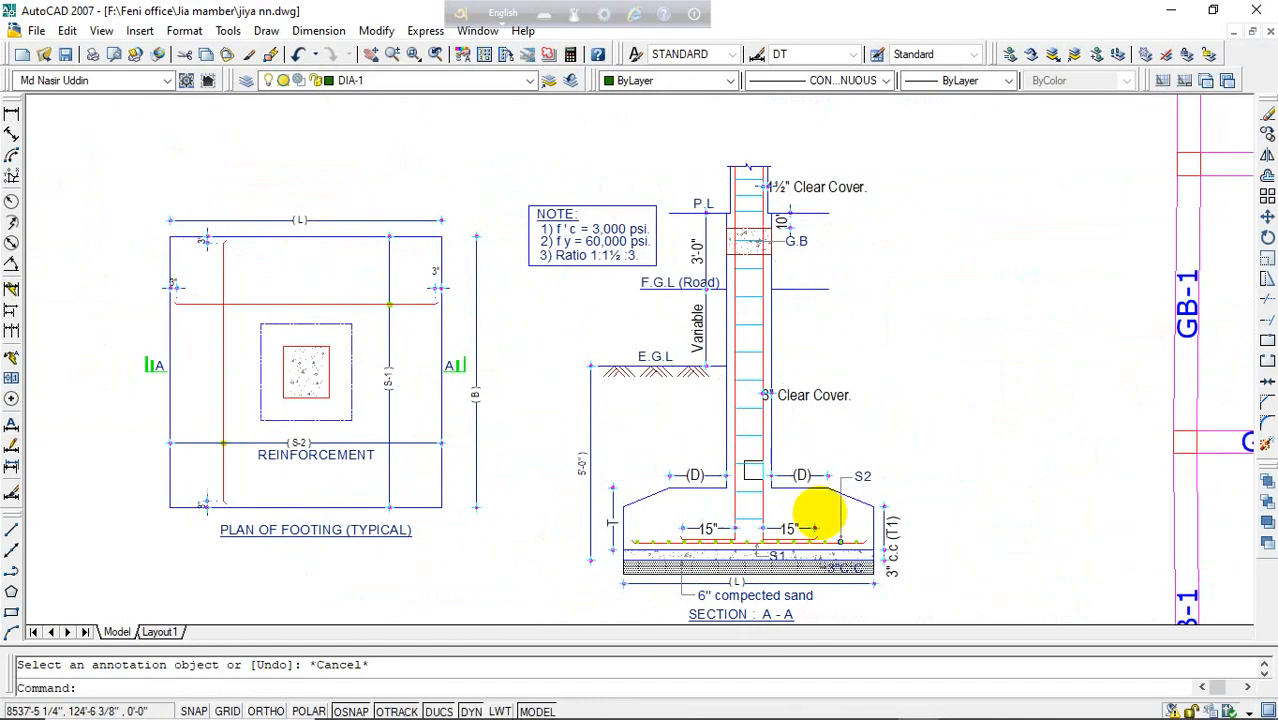
scroll(845, 531, up, 4)
middle_drag(845, 531, 768, 415)
scroll(810, 423, up, 3)
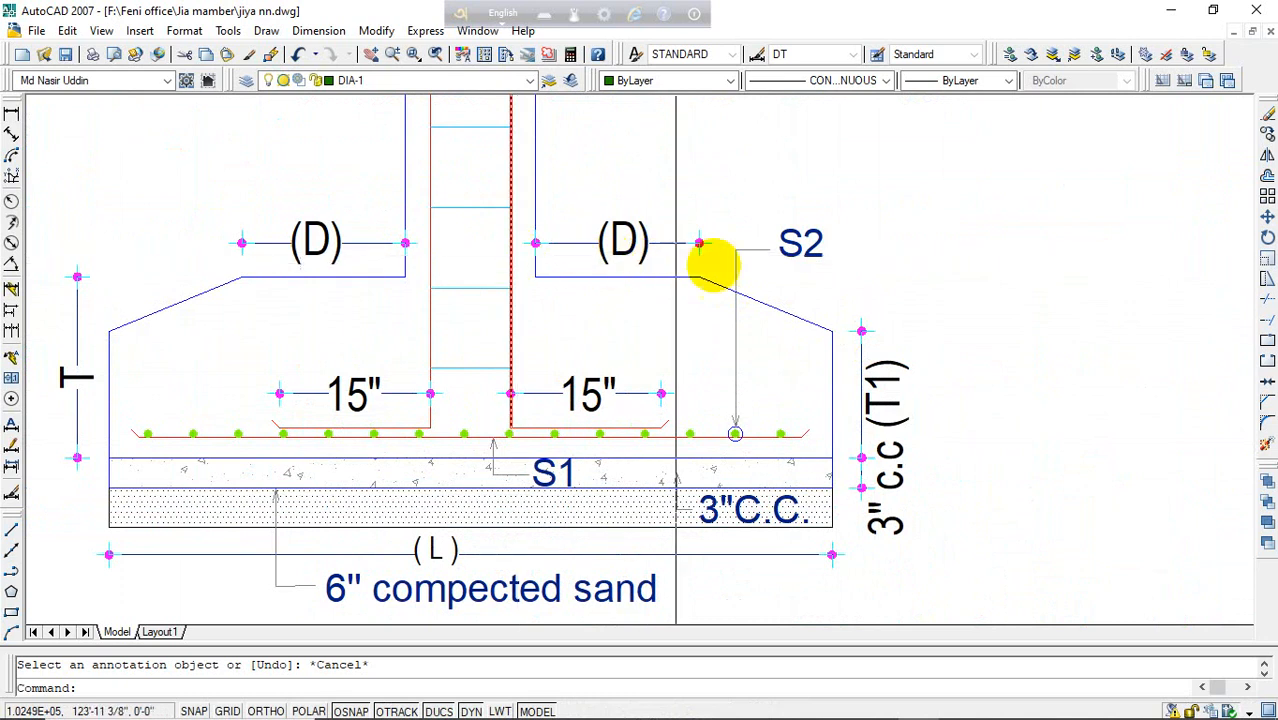
scroll(618, 414, down, 3)
- Examine the schedule's D, S-1 and S-2 reinforcement columns against the bars and offsets shown in section A-A
mouse_move(618, 414)
middle_down()
mouse_move(751, 590)
mouse_move(685, 571)
middle_up()
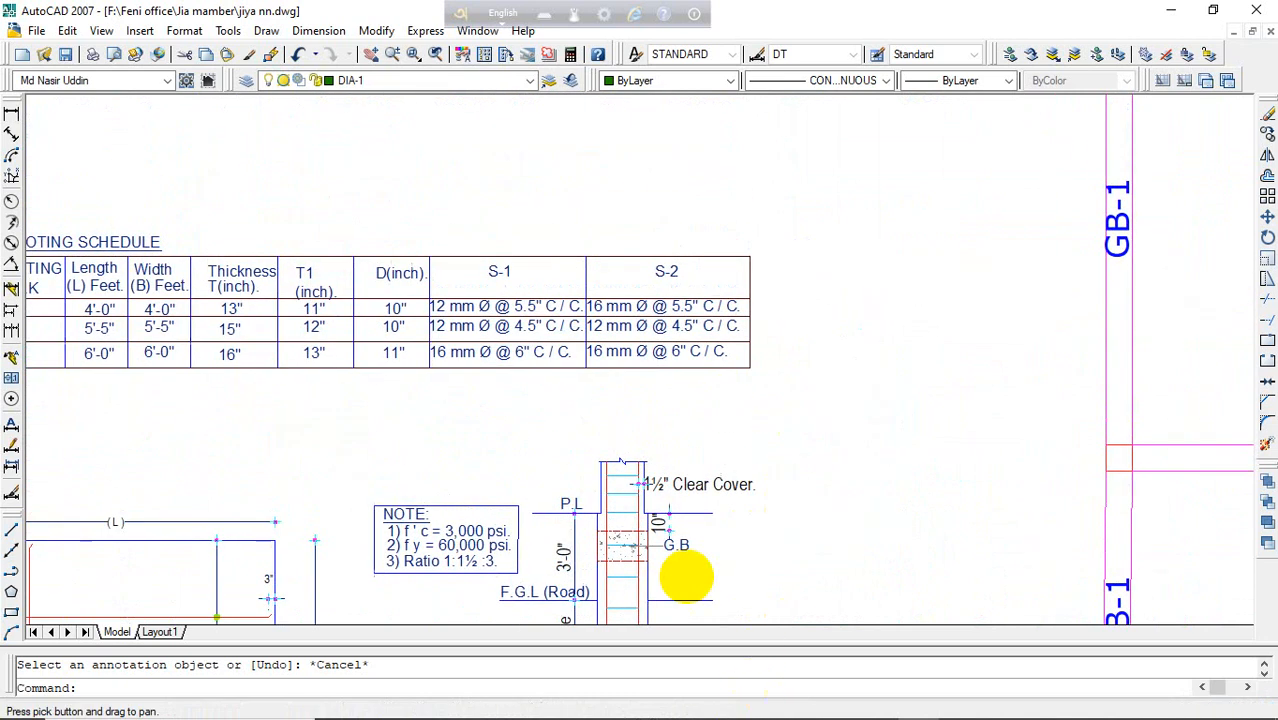
scroll(381, 273, up, 4)
scroll(381, 273, up, 1)
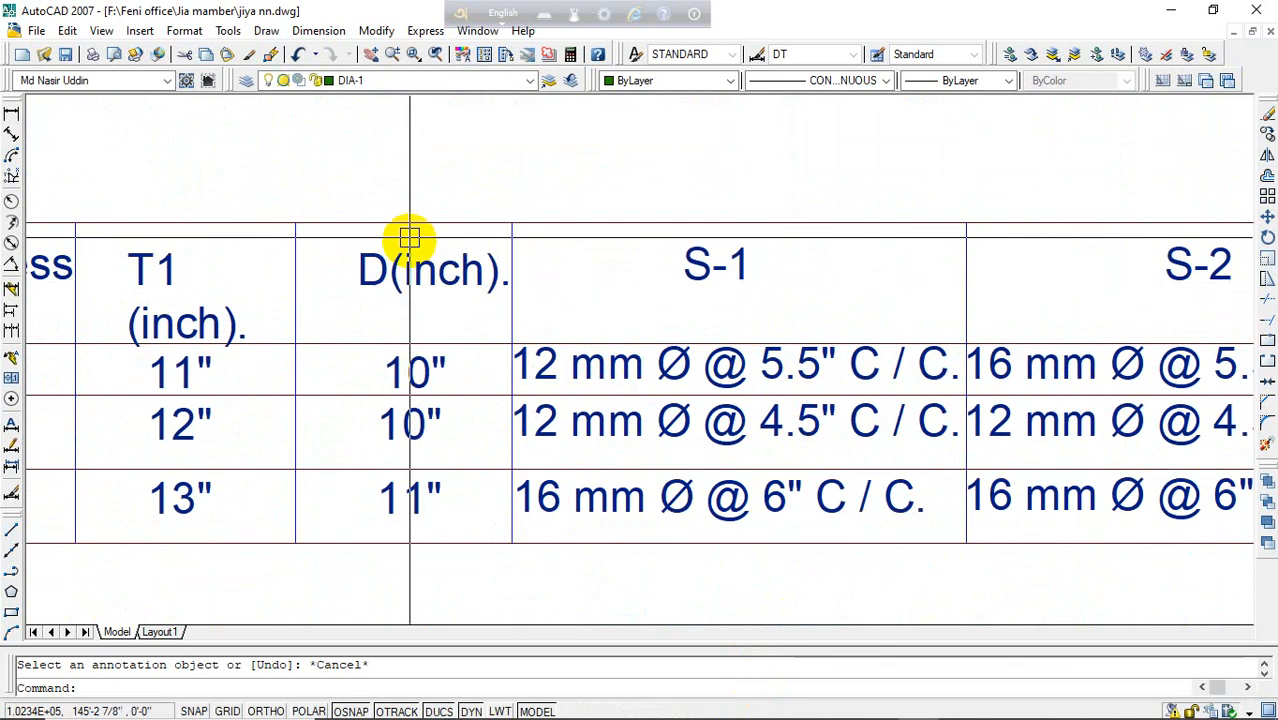
scroll(408, 277, down, 8)
scroll(535, 400, up, 10)
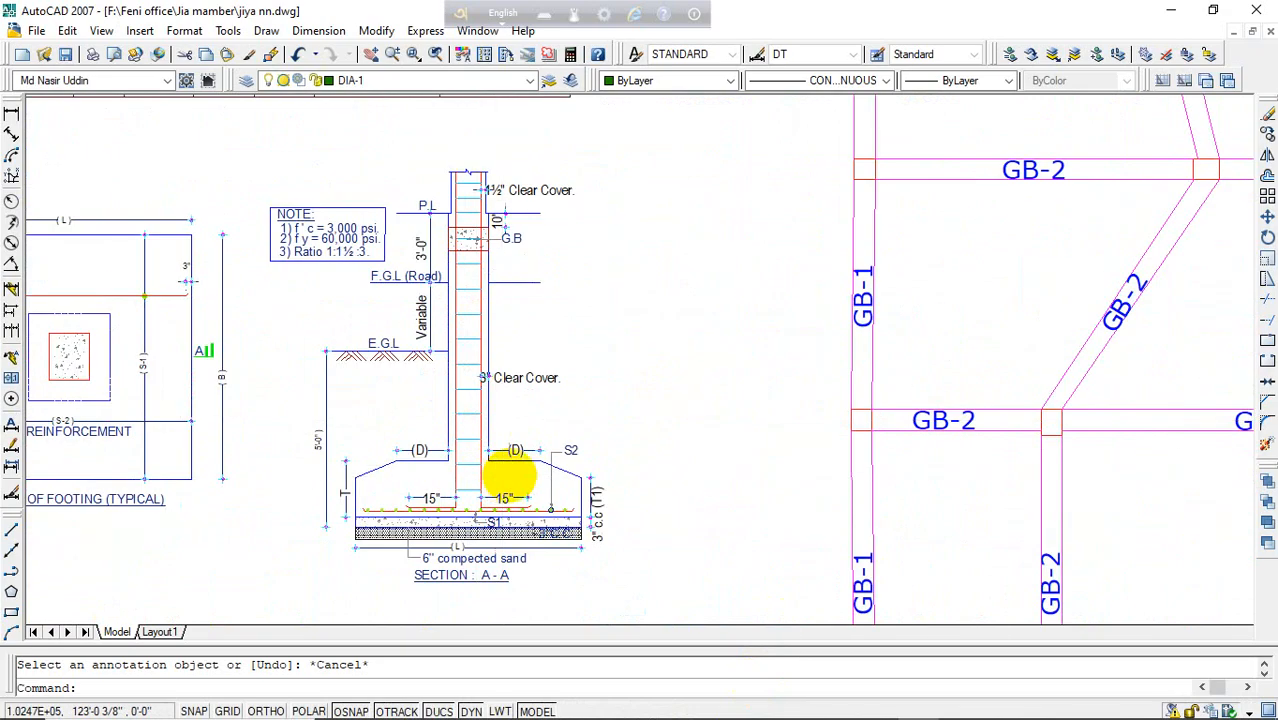
scroll(540, 407, down, 4)
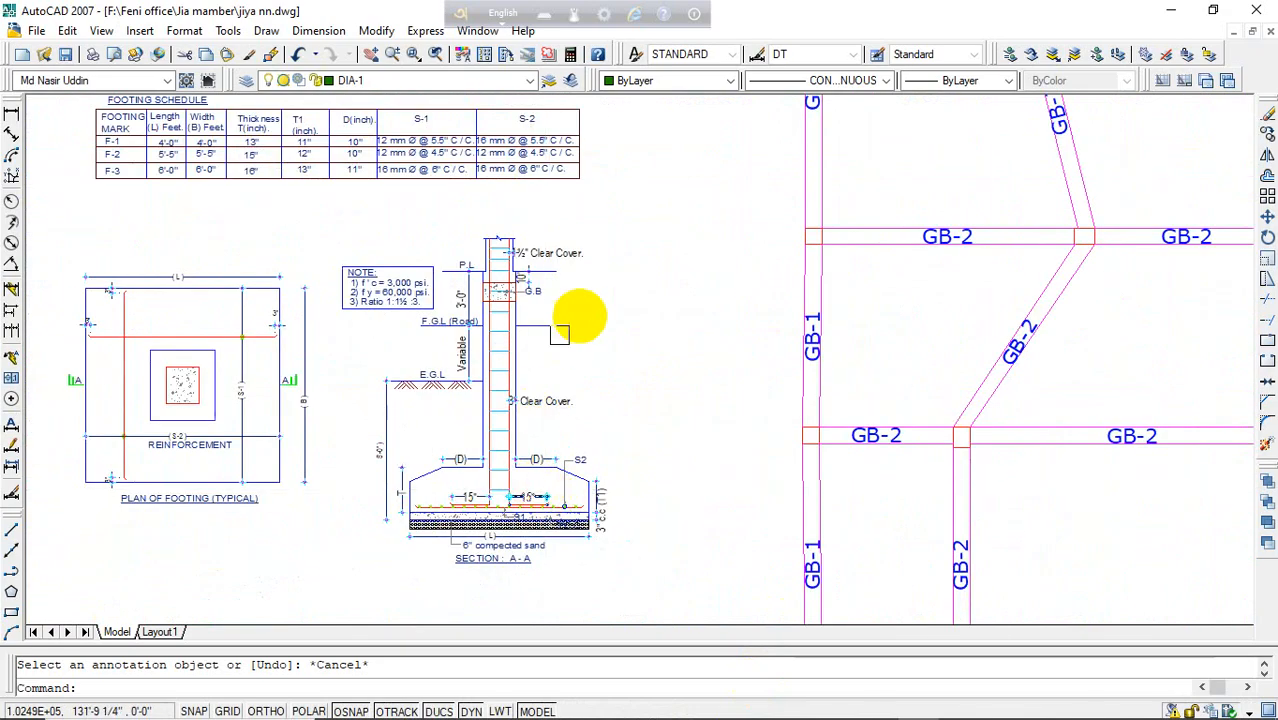
scroll(560, 333, down, 2)
scroll(515, 345, up, 6)
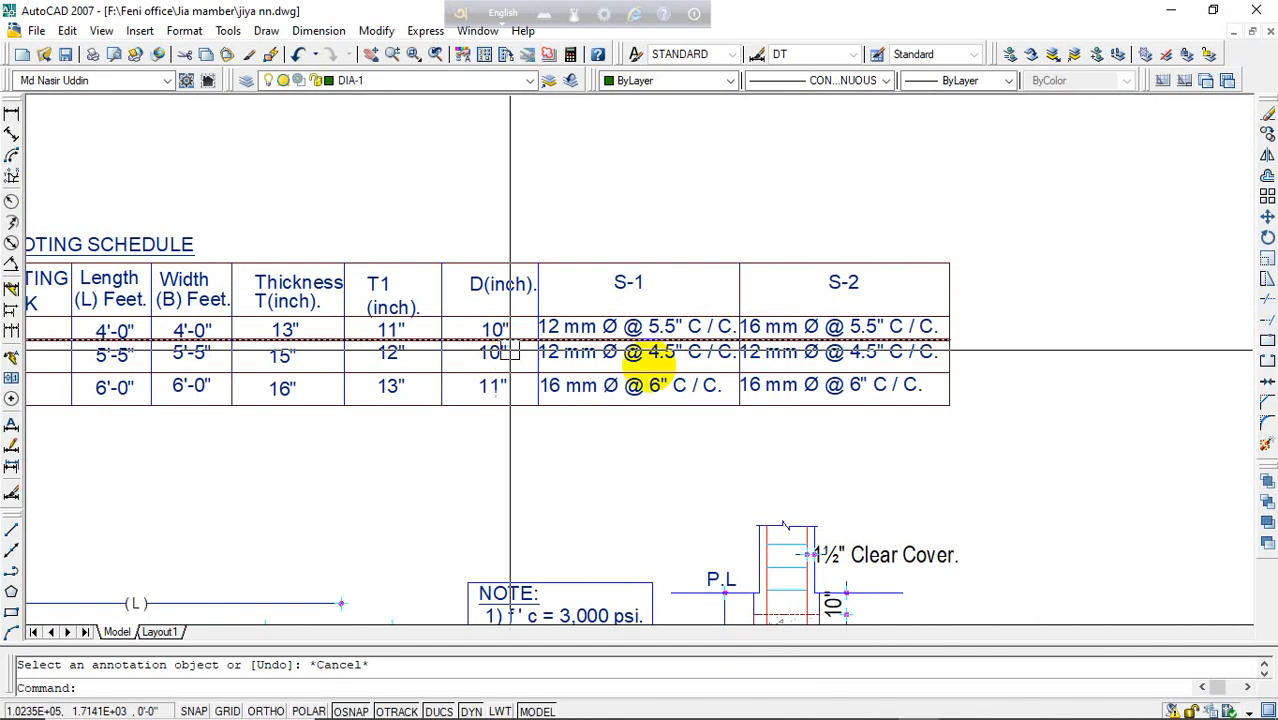
mouse_move(919, 348)
middle_down()
mouse_move(1264, 364)
mouse_move(1193, 335)
middle_up()
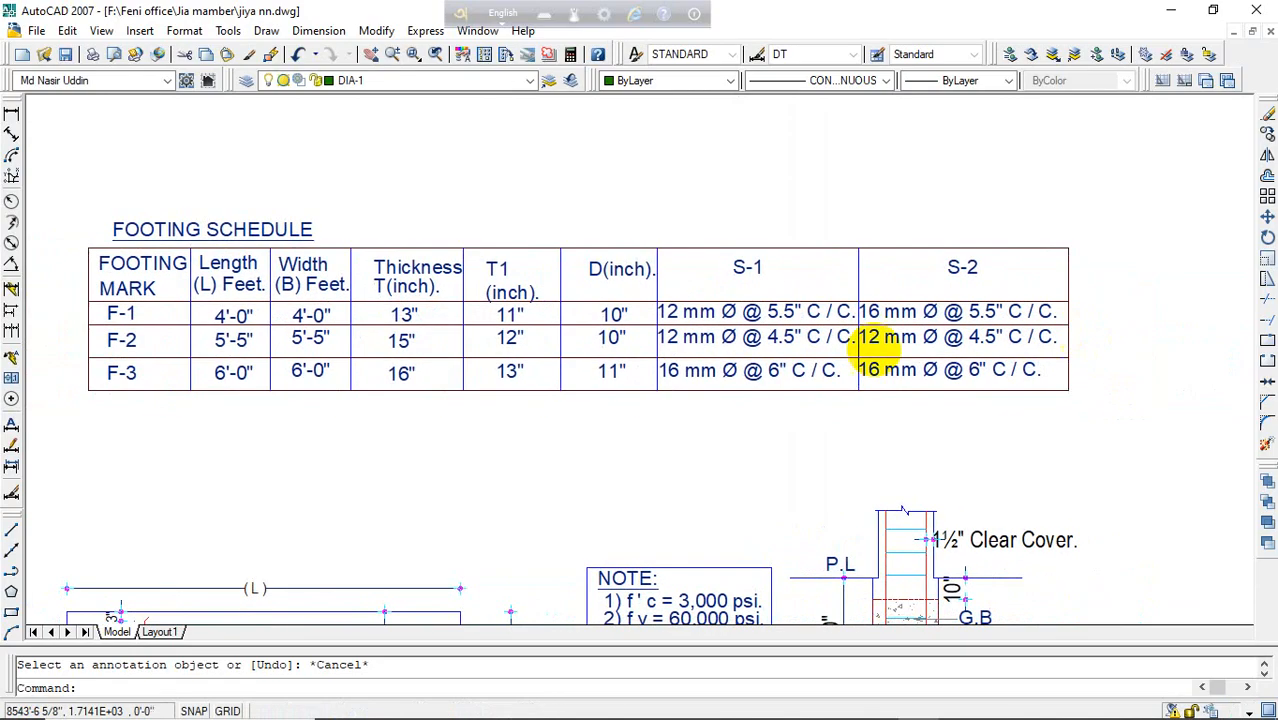
scroll(622, 294, up, 3)
scroll(556, 248, down, 4)
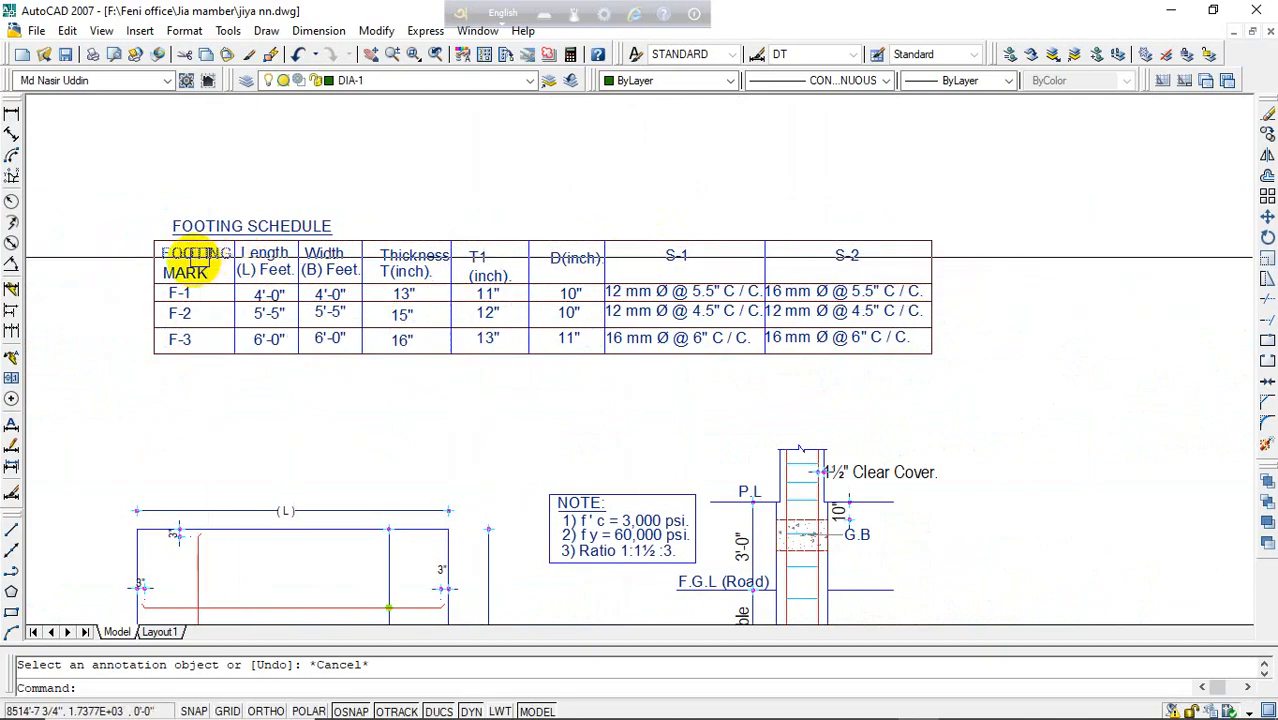
- Review the F-1 row across the footing schedule, then the S1 and S2 bars and the 5'-0" depth in section A-A
scroll(193, 300, up, 3)
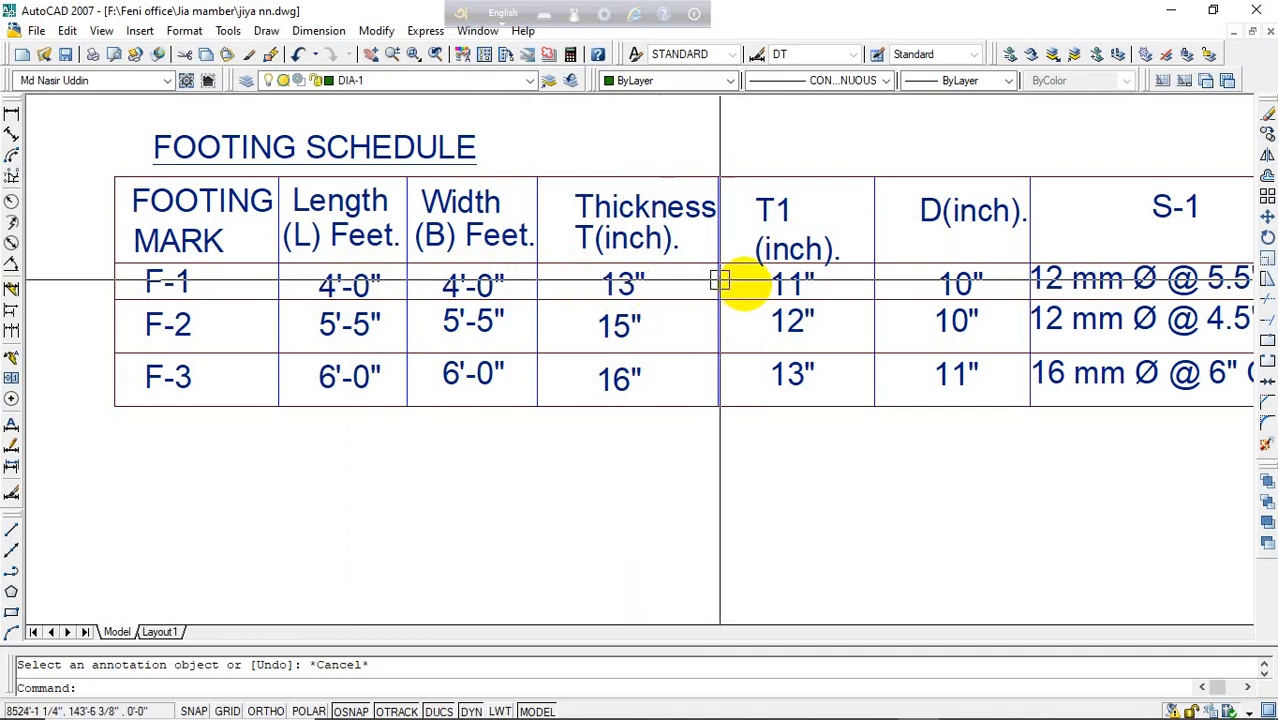
middle_drag(1030, 318, 625, 318)
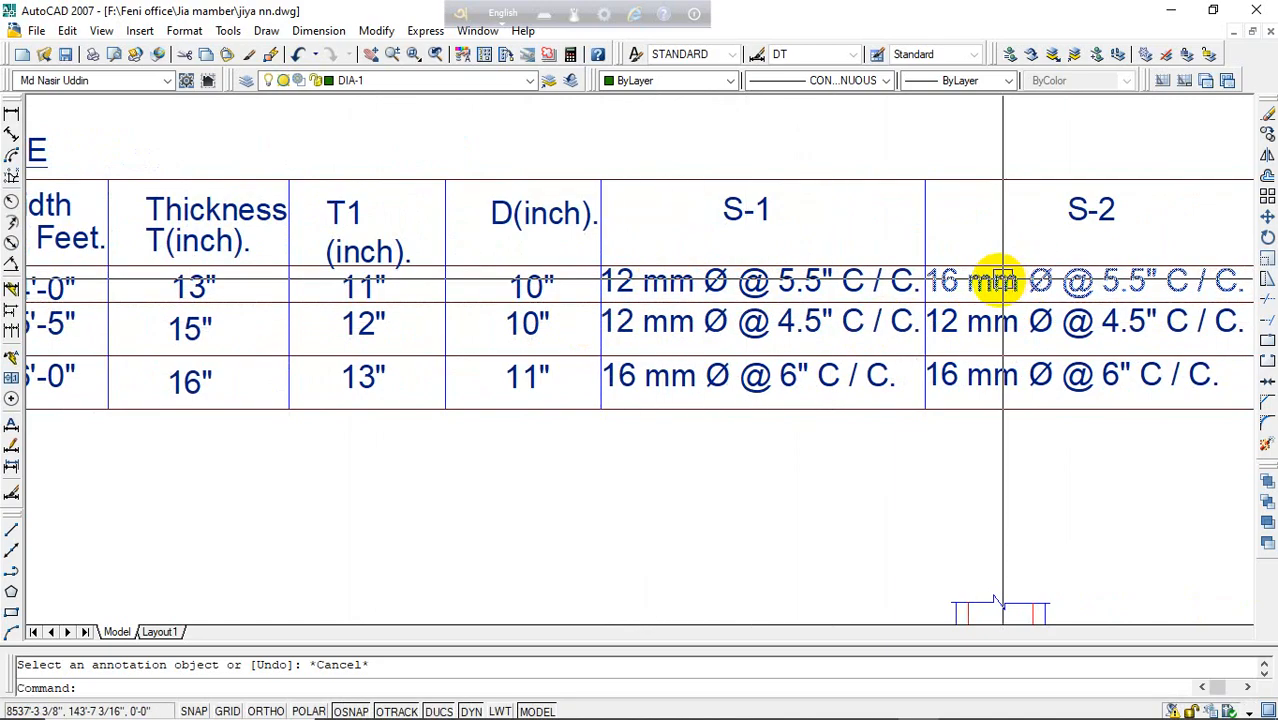
scroll(754, 283, down, 8)
scroll(856, 565, up, 10)
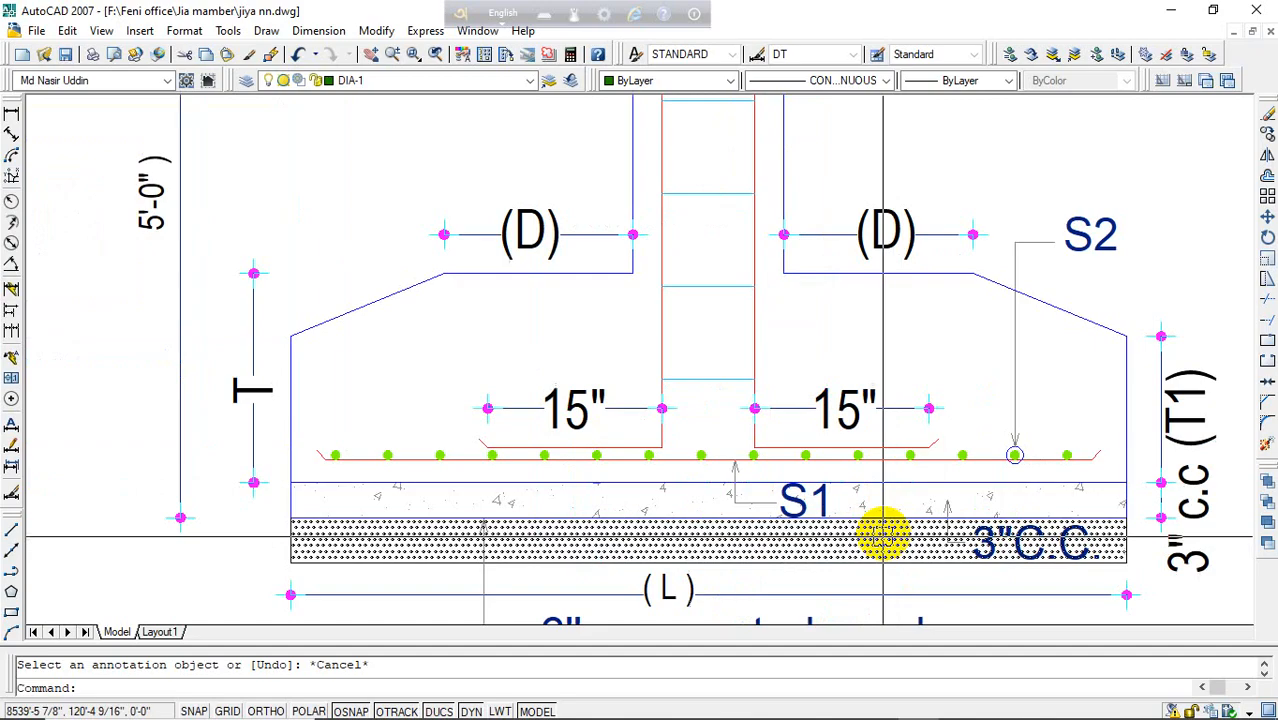
middle_drag(728, 502, 726, 501)
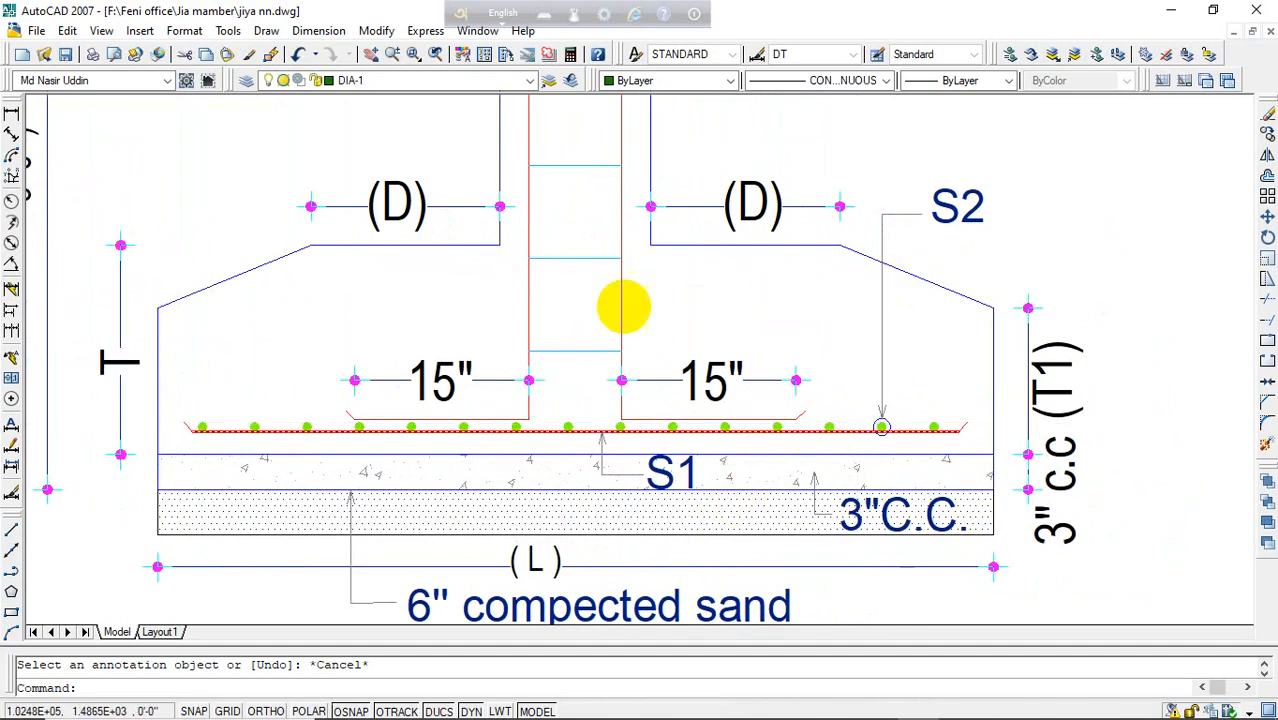
scroll(624, 296, down, 5)
scroll(503, 322, up, 5)
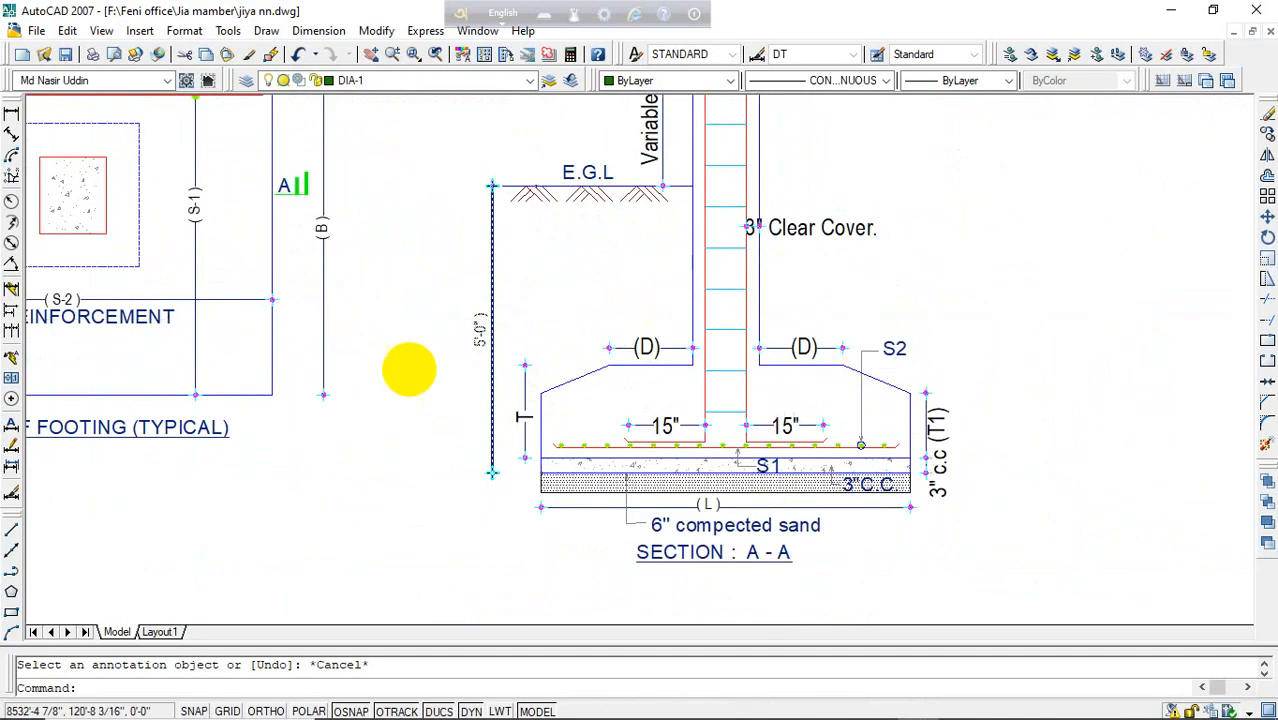
scroll(819, 350, down, 5)
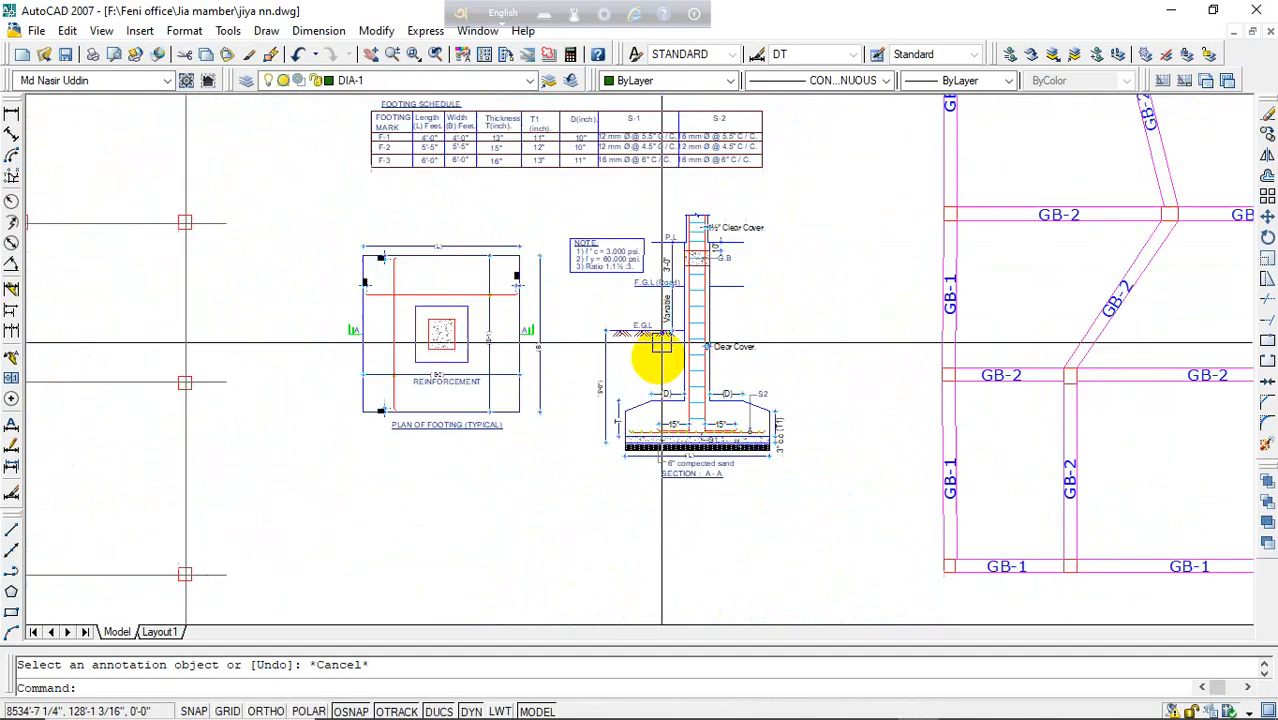
- Delete the spare footing square and its diagonal line lying outside the grid of the new footing layout plan
scroll(660, 345, down, 6)
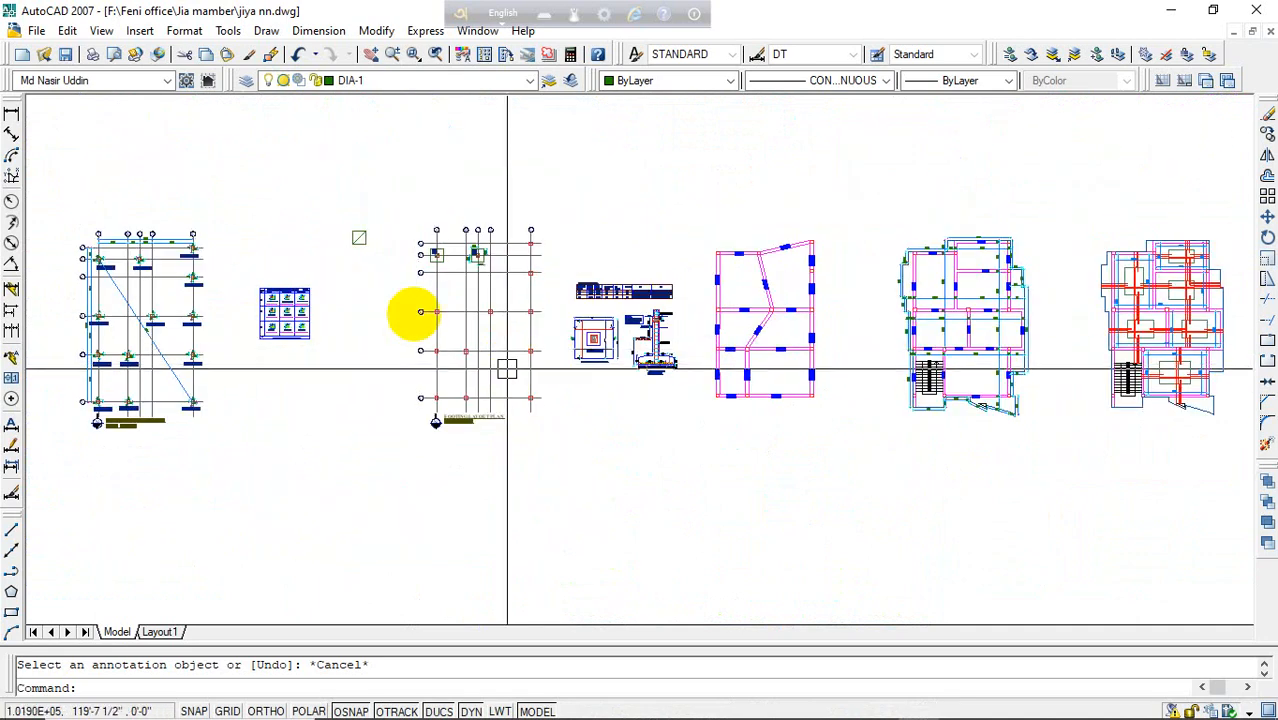
scroll(378, 250, up, 5)
click(372, 227)
click(300, 157)
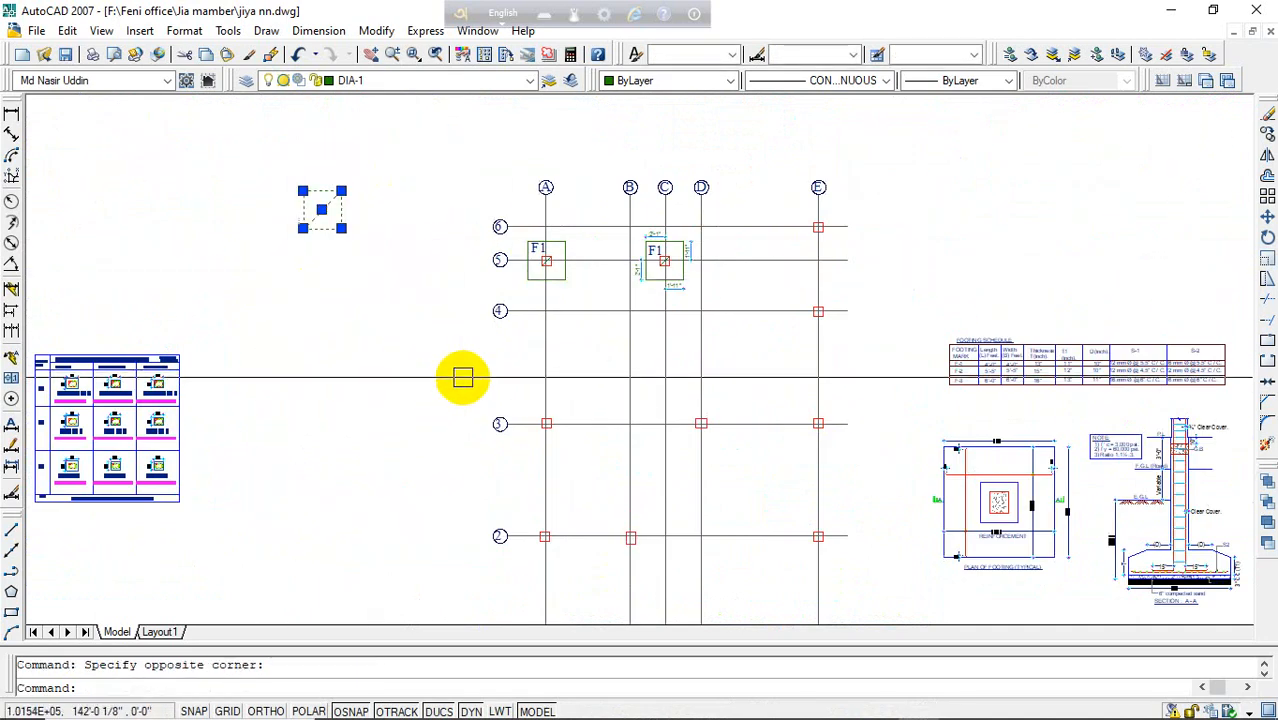
key(Delete)
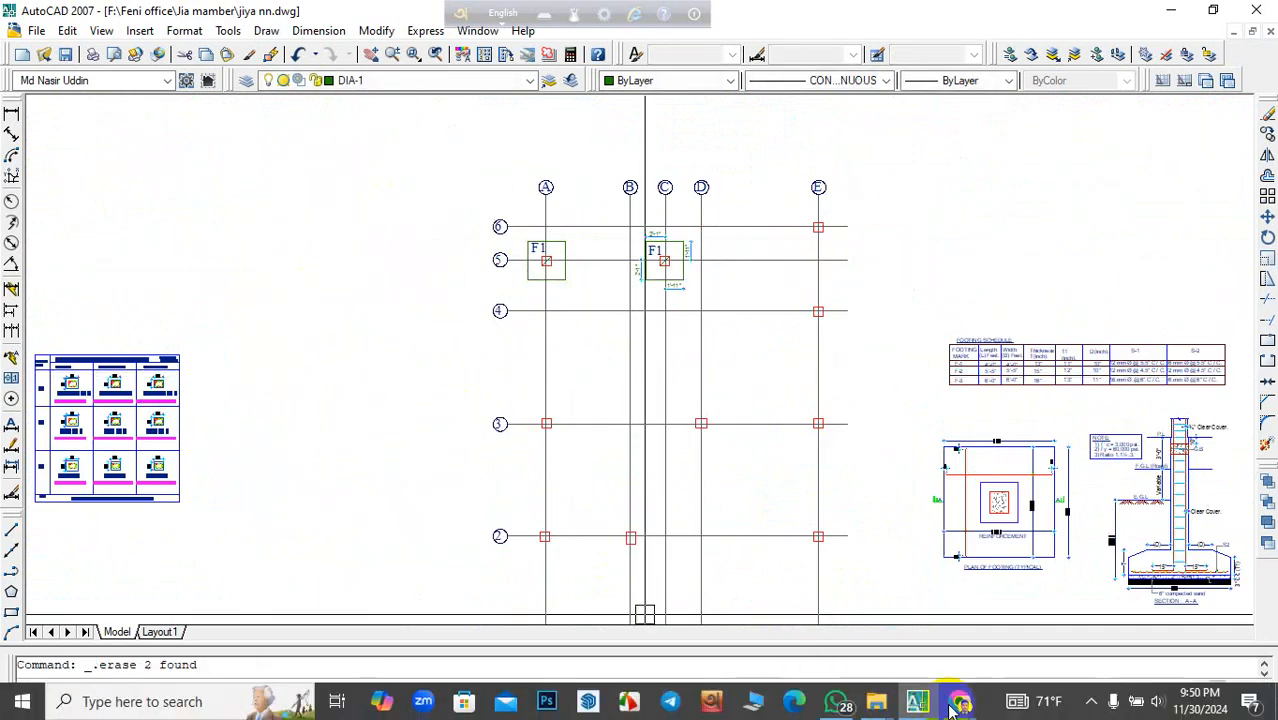